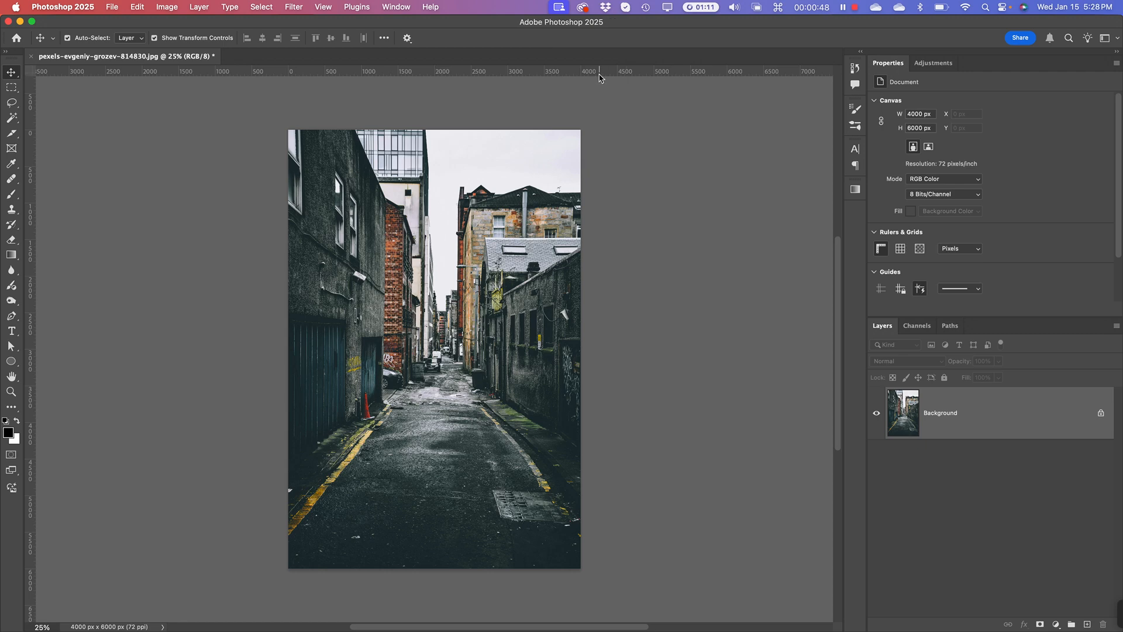
Step: Scribble two black test strokes over the alley with the Brush tool and undo them both
{"action": "left_click", "coordinate": [12, 194]}
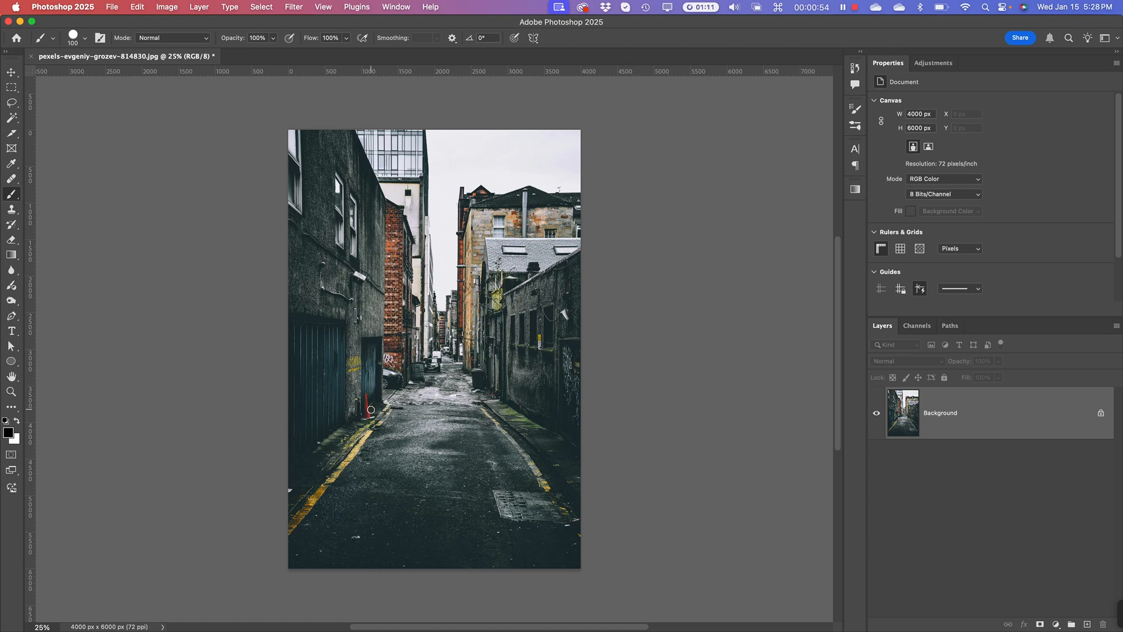
{"action": "mouse_move", "coordinate": [367, 414]}
{"action": "left_mouse_down"}
{"action": "mouse_move", "coordinate": [461, 234]}
{"action": "mouse_move", "coordinate": [519, 267]}
{"action": "mouse_move", "coordinate": [477, 381]}
{"action": "mouse_move", "coordinate": [434, 446]}
{"action": "mouse_move", "coordinate": [474, 402]}
{"action": "left_mouse_up"}
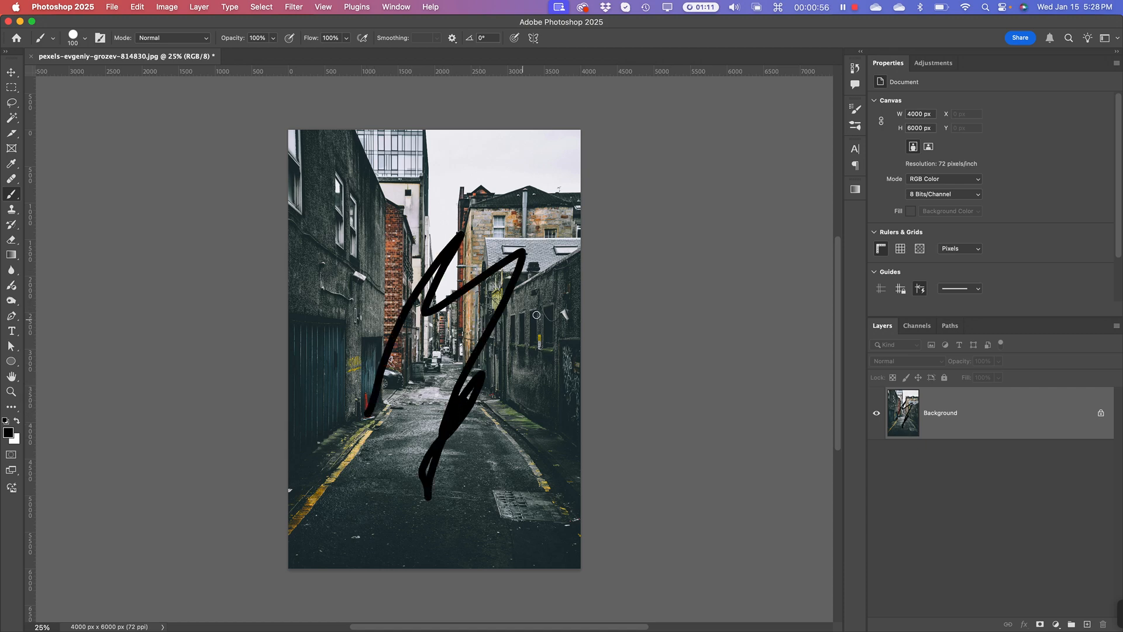
{"action": "mouse_move", "coordinate": [536, 315]}
{"action": "left_mouse_down"}
{"action": "mouse_move", "coordinate": [510, 321]}
{"action": "mouse_move", "coordinate": [536, 338]}
{"action": "mouse_move", "coordinate": [572, 326]}
{"action": "mouse_move", "coordinate": [542, 362]}
{"action": "left_mouse_up"}
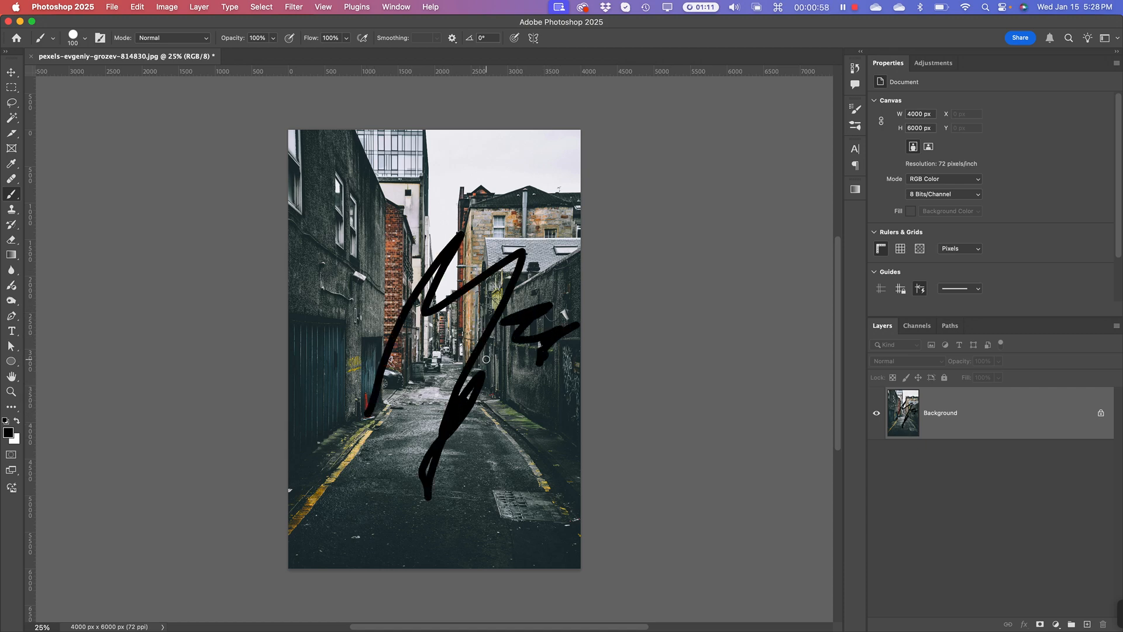
{"action": "key", "text": "super+z"}
{"action": "key", "text": "super+z"}
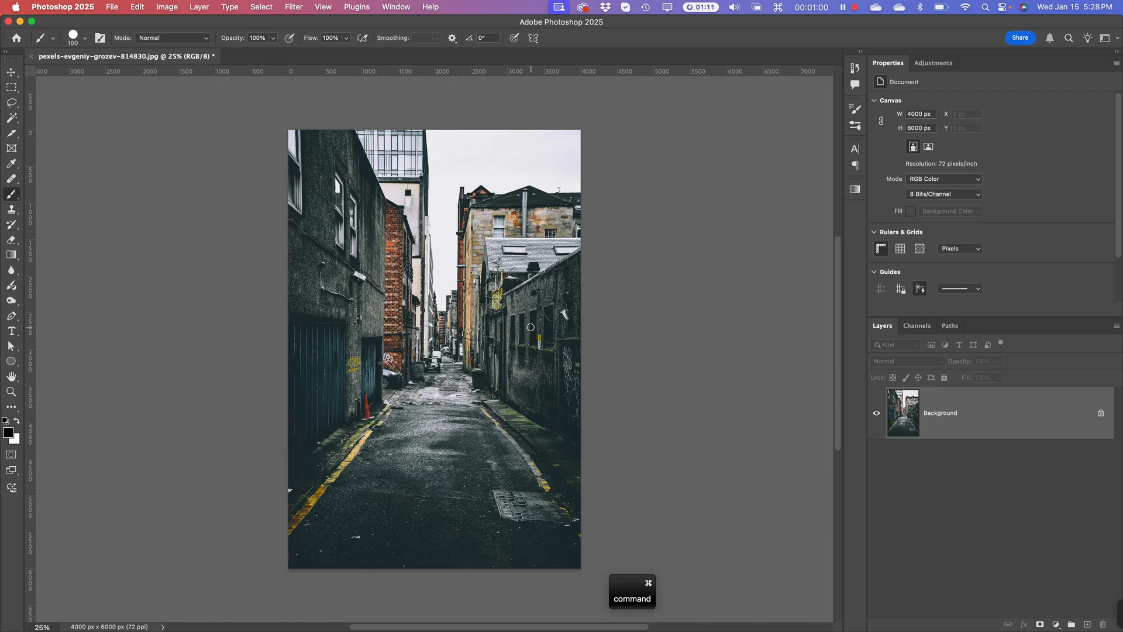
Step: Paint over the skylight nearest the gable on the slate roof with a black 100 px brush
{"action": "key", "text": "super+plus"}
{"action": "key", "text": "super+plus"}
{"action": "key", "text": "super+plus"}
{"action": "key", "text": "super+plus"}
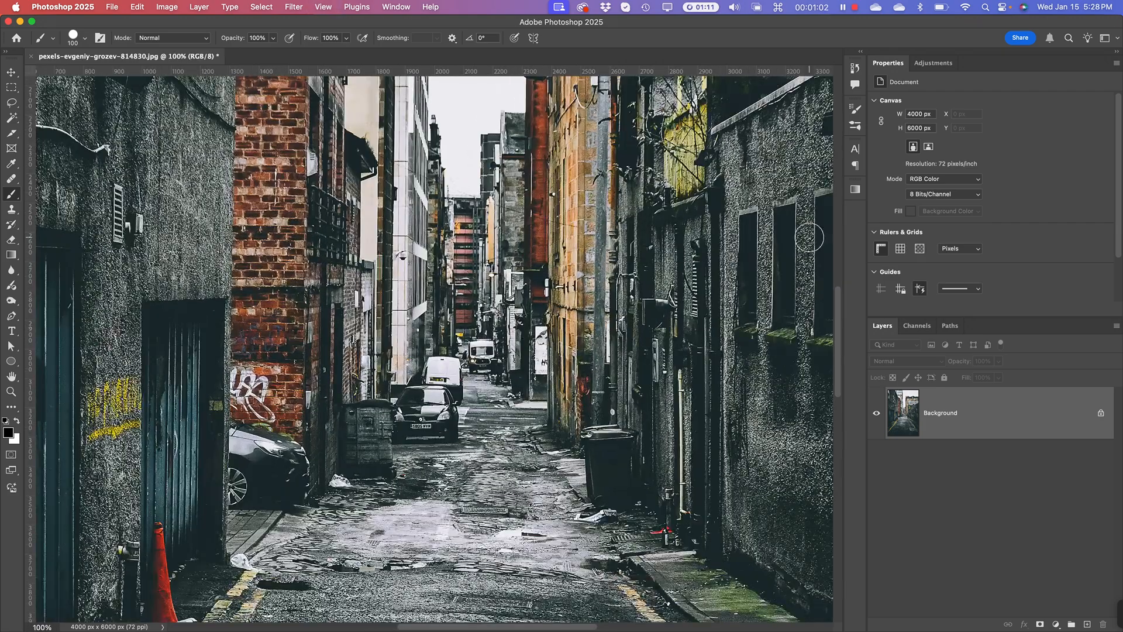
{"action": "key", "text": "space"}
{"action": "left_click_drag", "start_coordinate": [568, 198], "coordinate": [354, 468]}
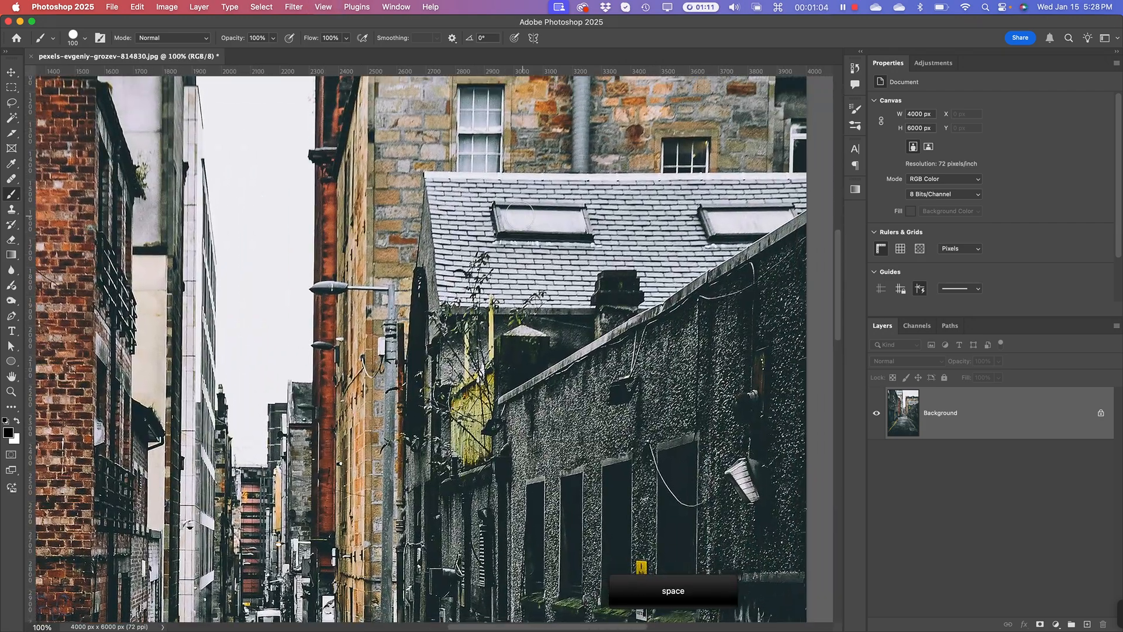
{"action": "mouse_move", "coordinate": [513, 209]}
{"action": "left_mouse_down"}
{"action": "mouse_move", "coordinate": [574, 225]}
{"action": "mouse_move", "coordinate": [502, 218]}
{"action": "left_mouse_up"}
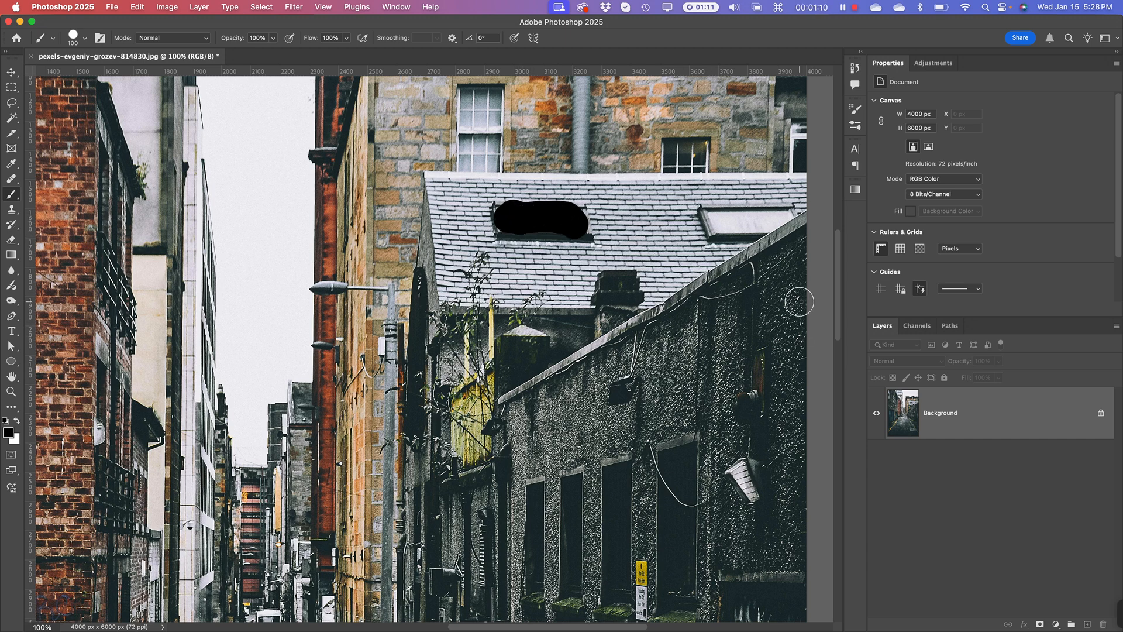
Step: Save the painted image as a Progressive JPEG at Maximum quality 12 with 3 scans
{"action": "key", "text": "super"}
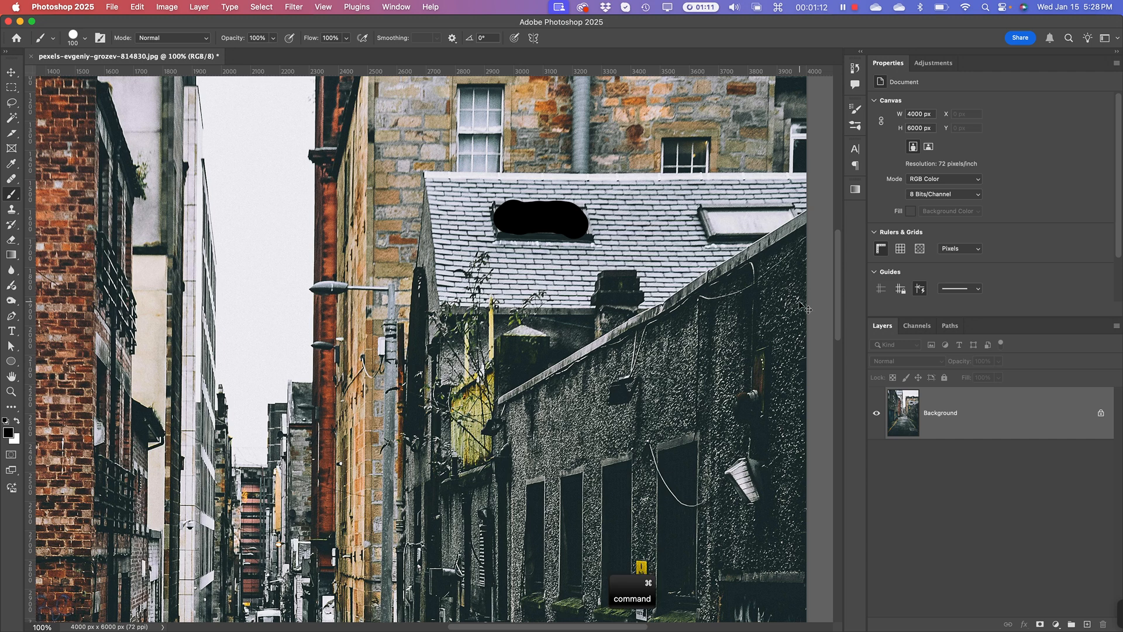
{"action": "key", "text": "super+s"}
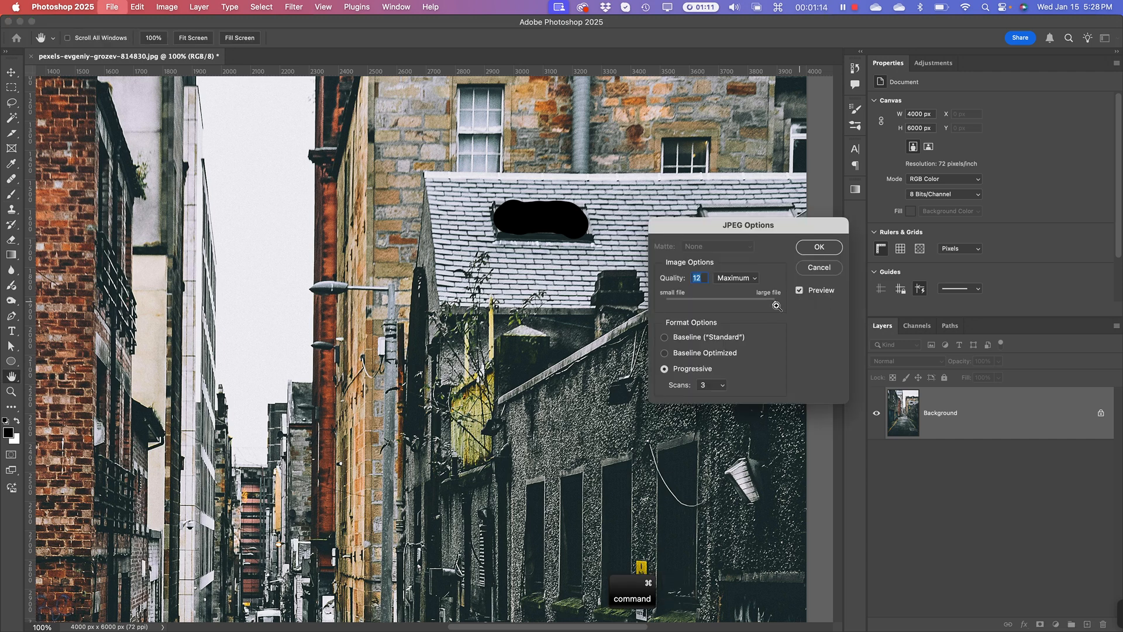
{"action": "left_click", "coordinate": [821, 247]}
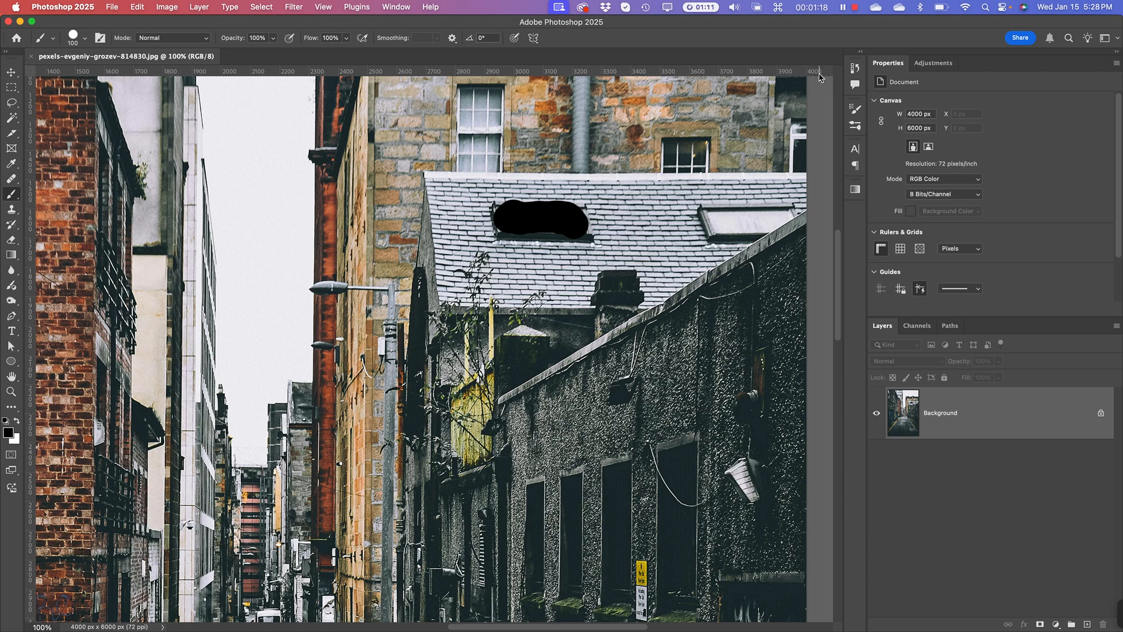
Step: Show the edit history and paint a single black brush dot on the drainpipe above the slate roof
{"action": "left_click", "coordinate": [855, 68]}
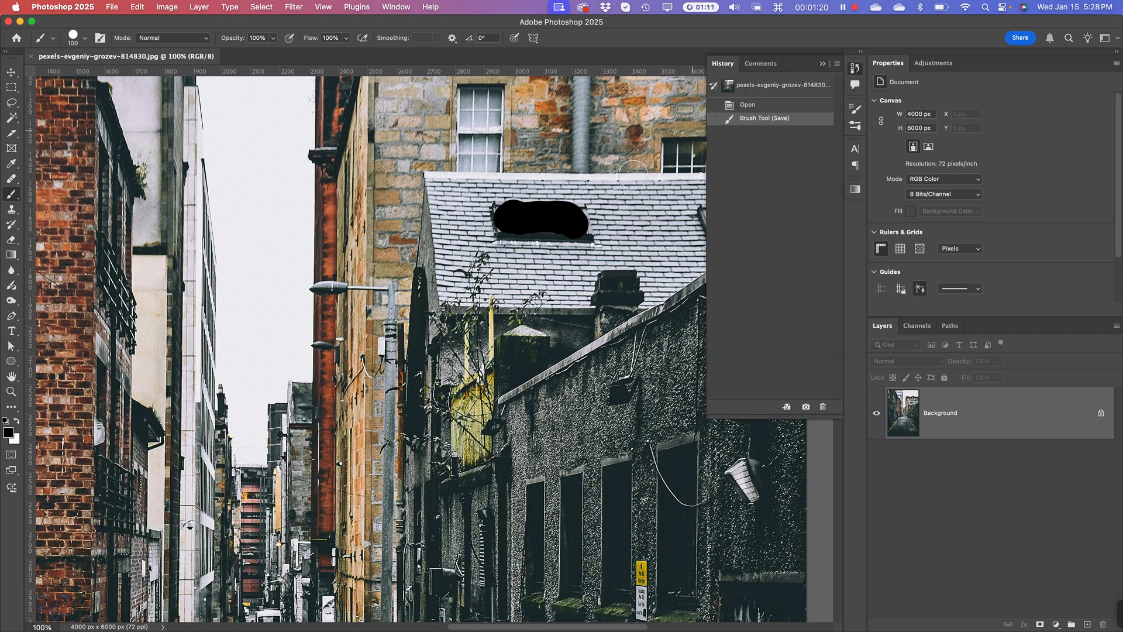
{"action": "left_click", "coordinate": [595, 156]}
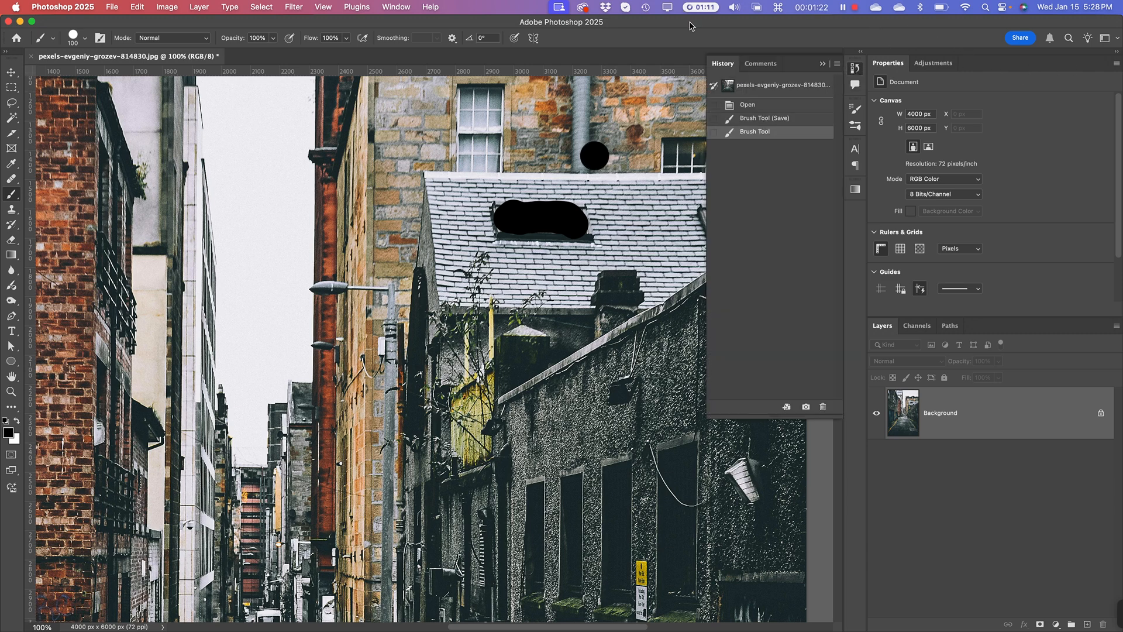
Step: Reset the current workspace to its saved panel layout
{"action": "left_click", "coordinate": [1106, 39]}
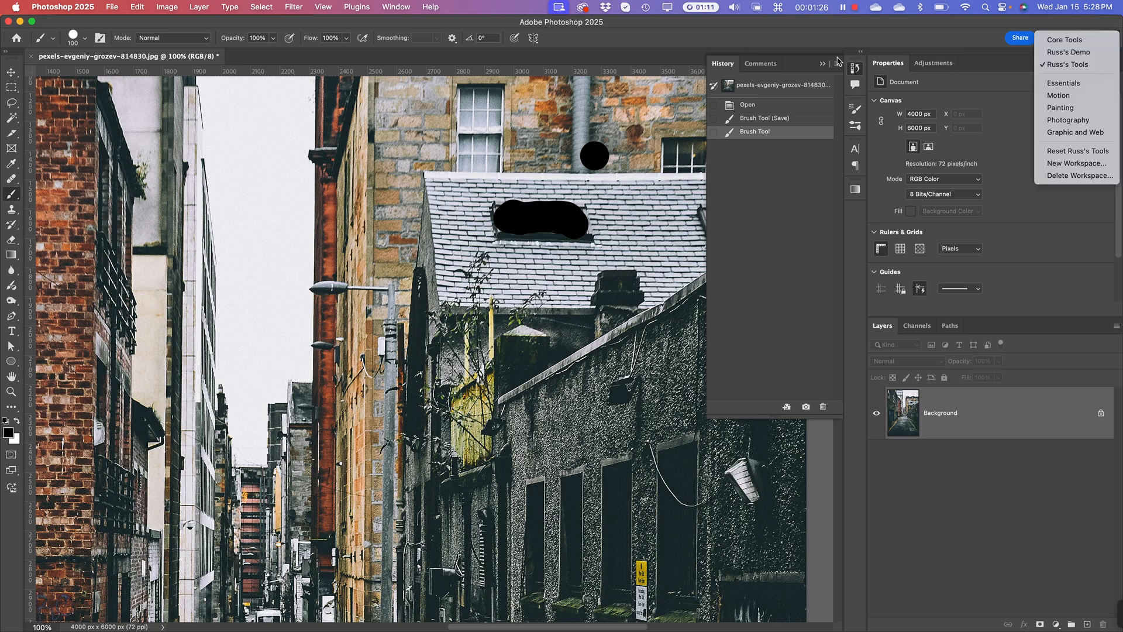
{"action": "key", "text": "Escape"}
{"action": "left_click", "coordinate": [397, 7]}
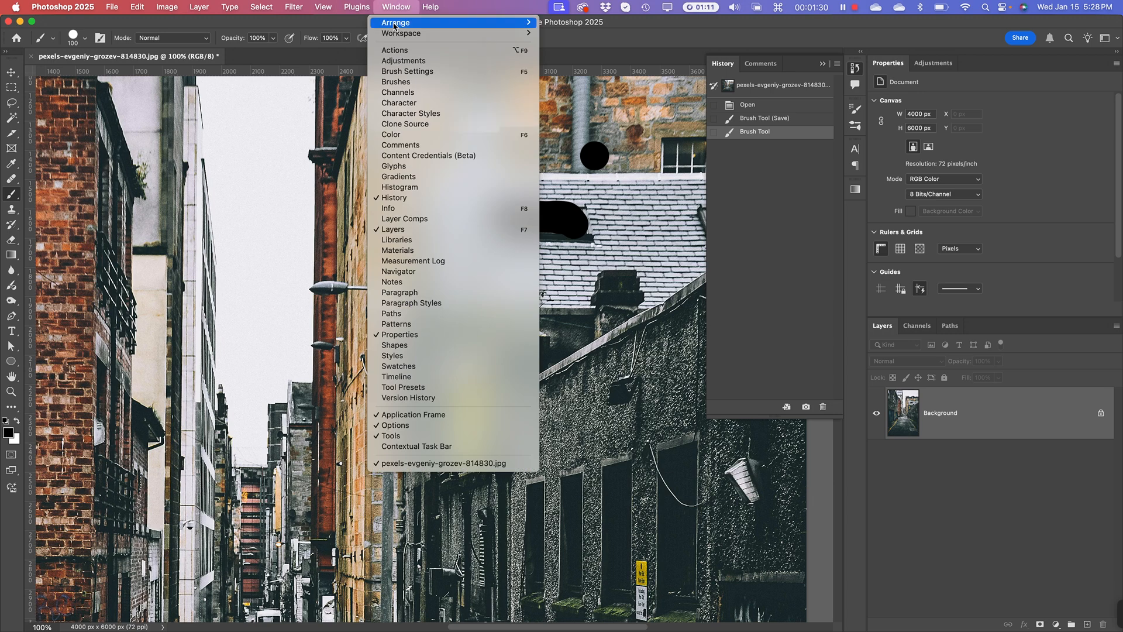
{"action": "mouse_move", "coordinate": [468, 33]}
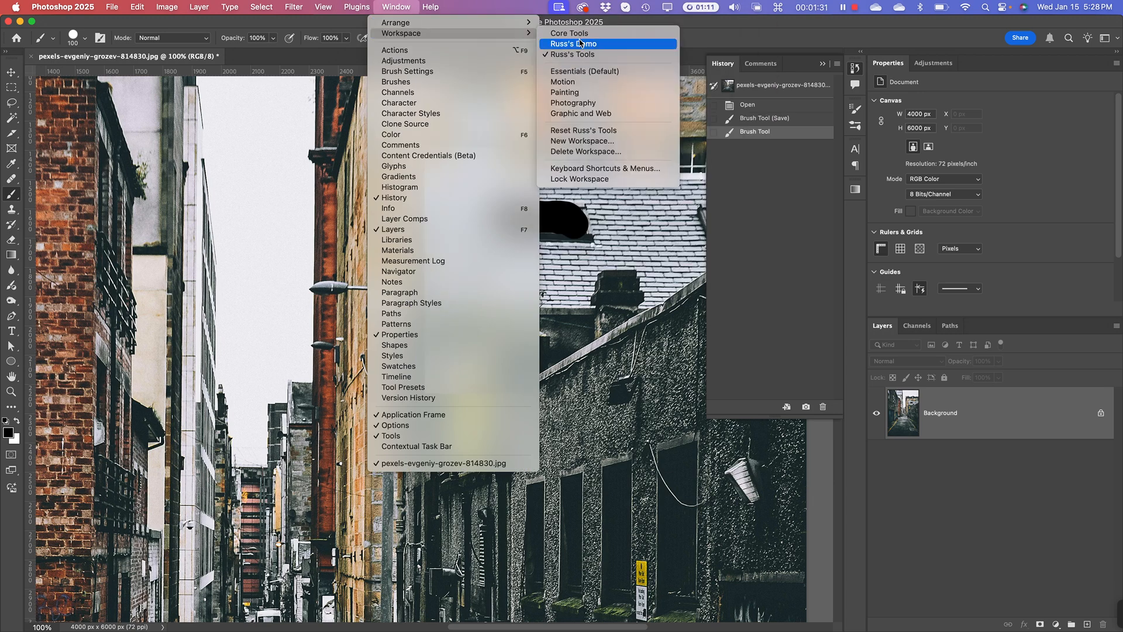
{"action": "left_click", "coordinate": [587, 82]}
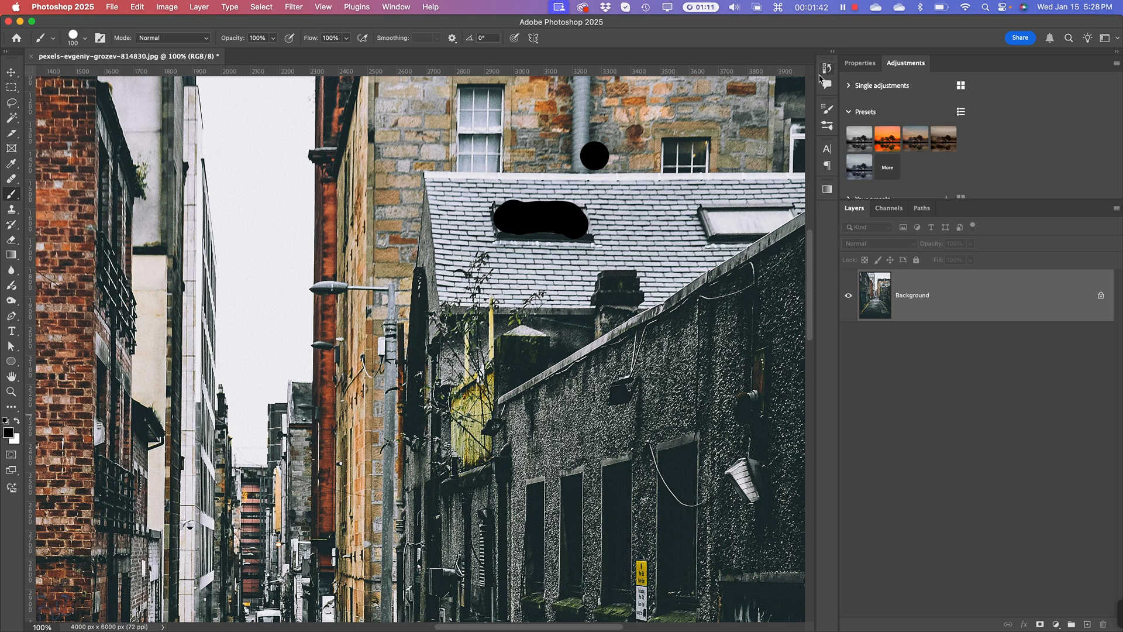
Step: Show the edit history and compare the opened, saved and latest brush states, finishing on the latest one
{"action": "left_click", "coordinate": [828, 70]}
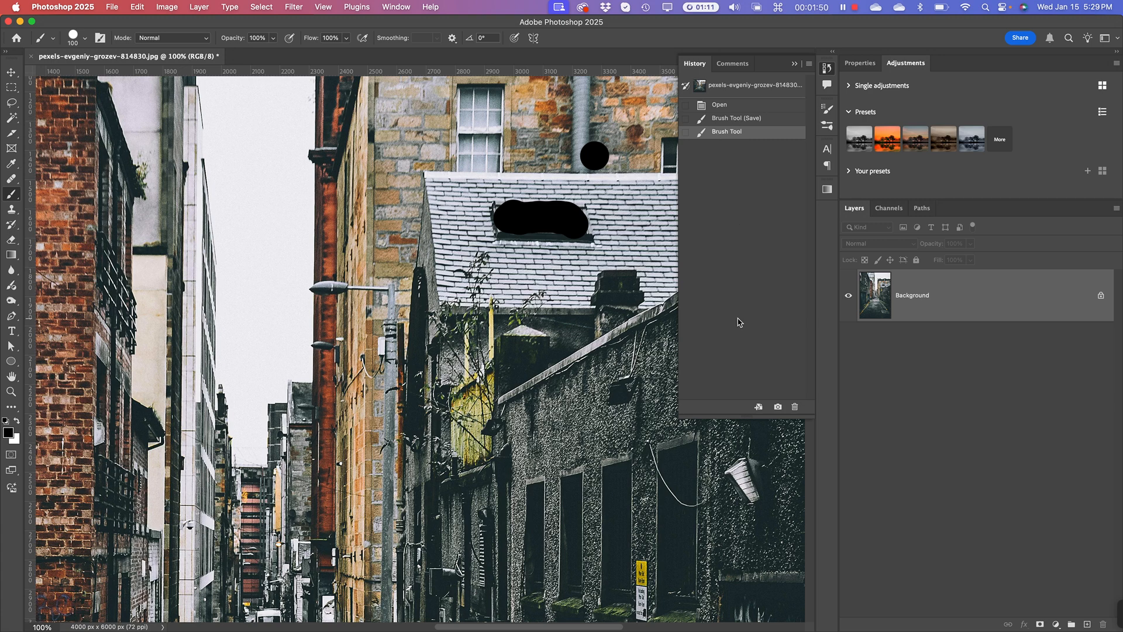
{"action": "left_click", "coordinate": [747, 121]}
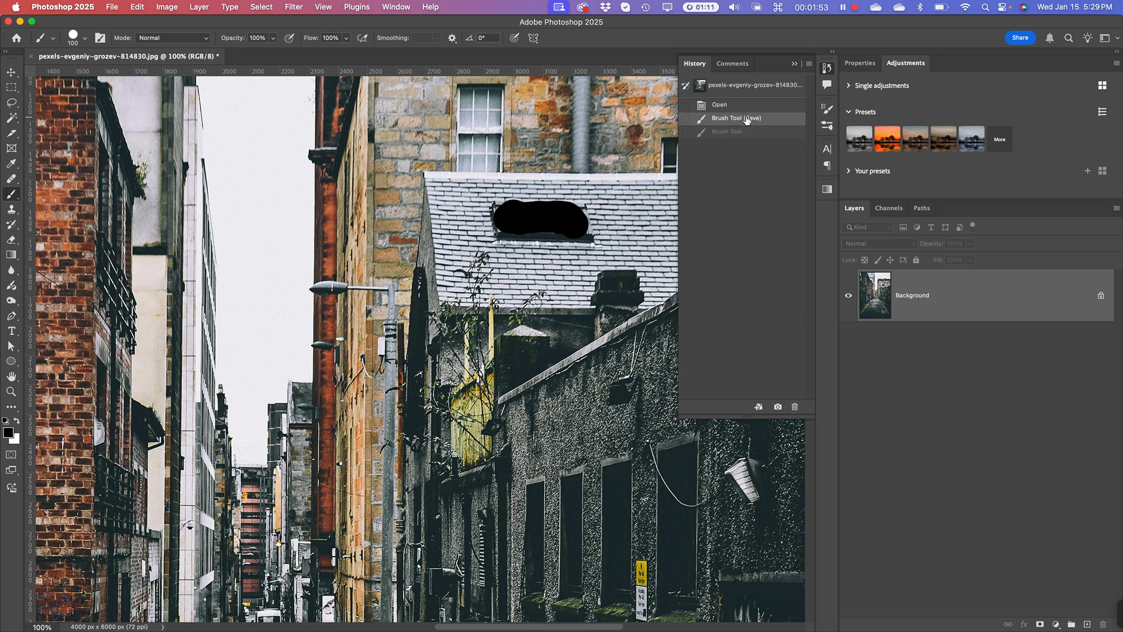
{"action": "left_click", "coordinate": [732, 105]}
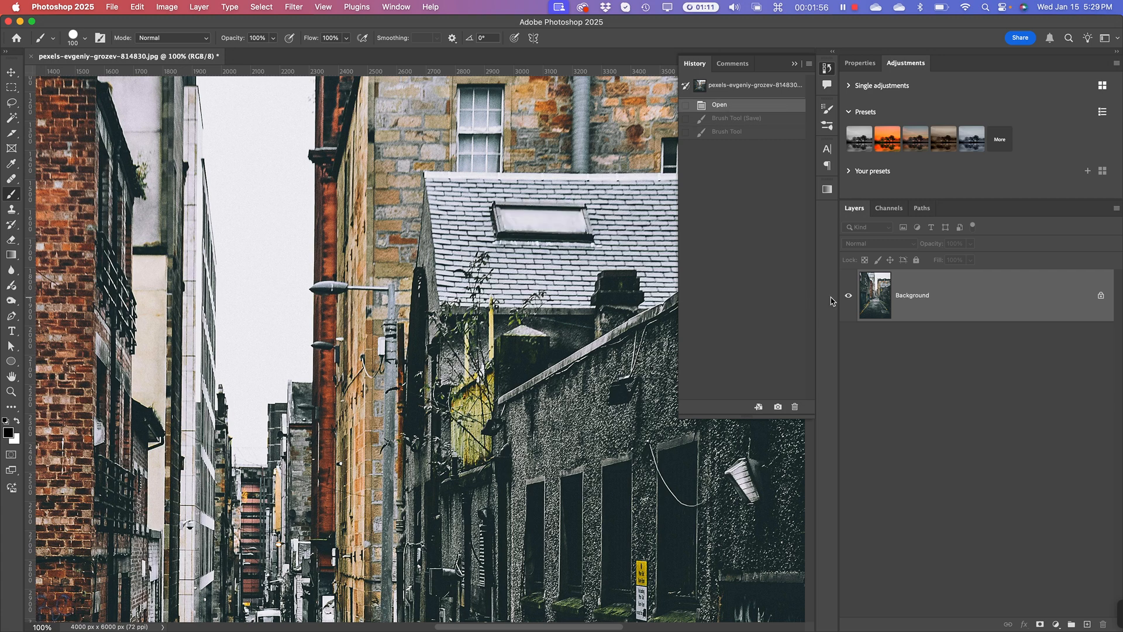
{"action": "left_click", "coordinate": [729, 132]}
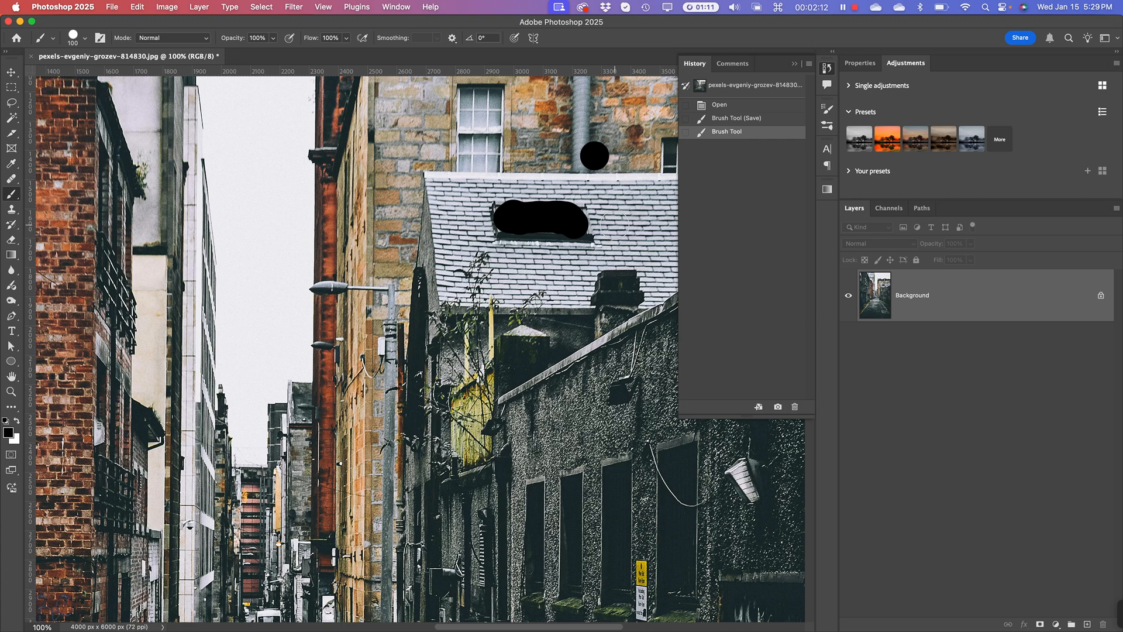
{"action": "left_click", "coordinate": [733, 109]}
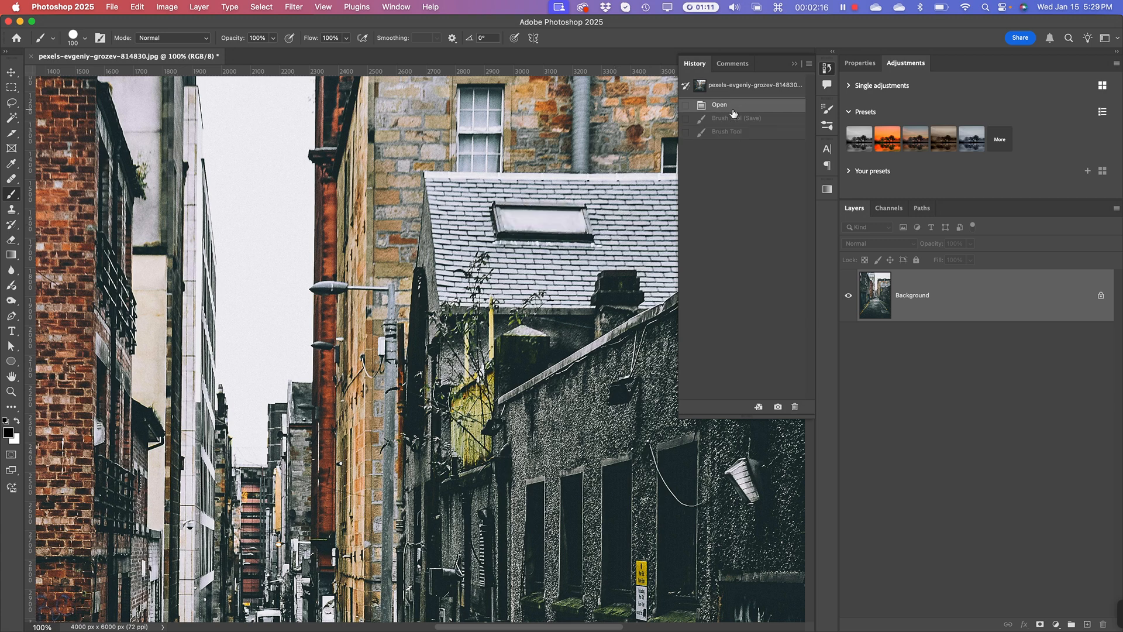
{"action": "left_click", "coordinate": [735, 117]}
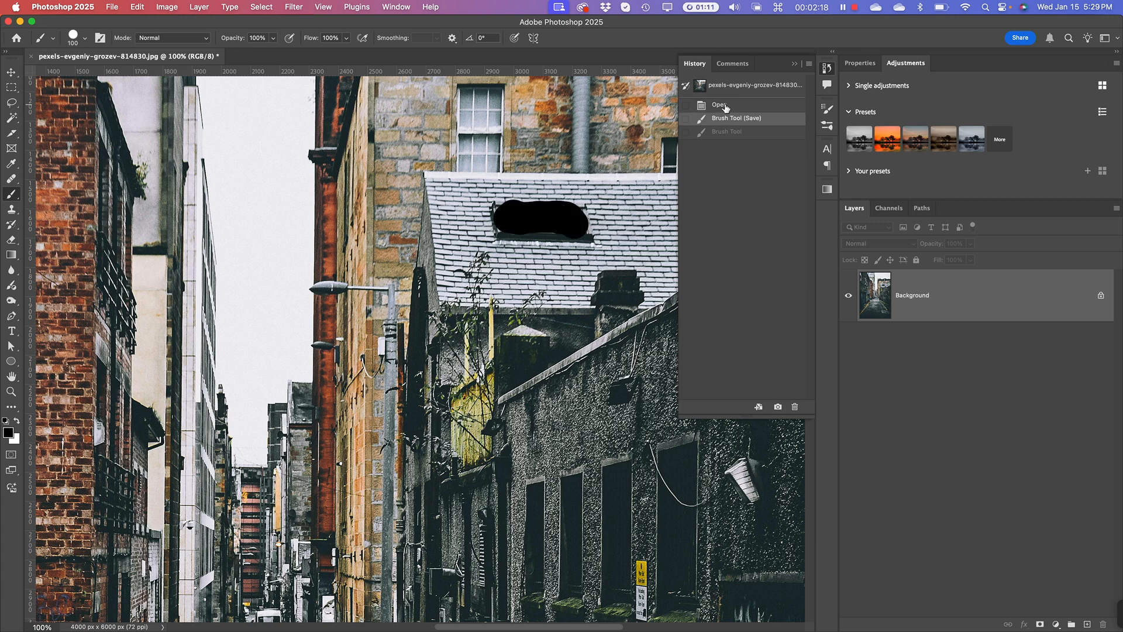
{"action": "left_click", "coordinate": [725, 108]}
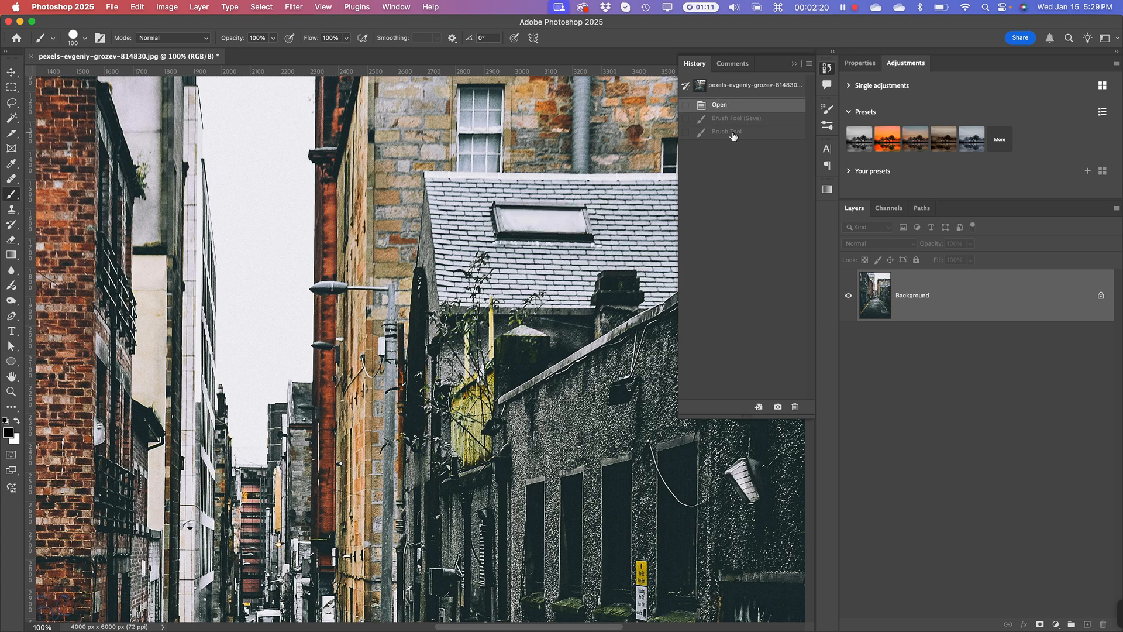
{"action": "left_click", "coordinate": [731, 133]}
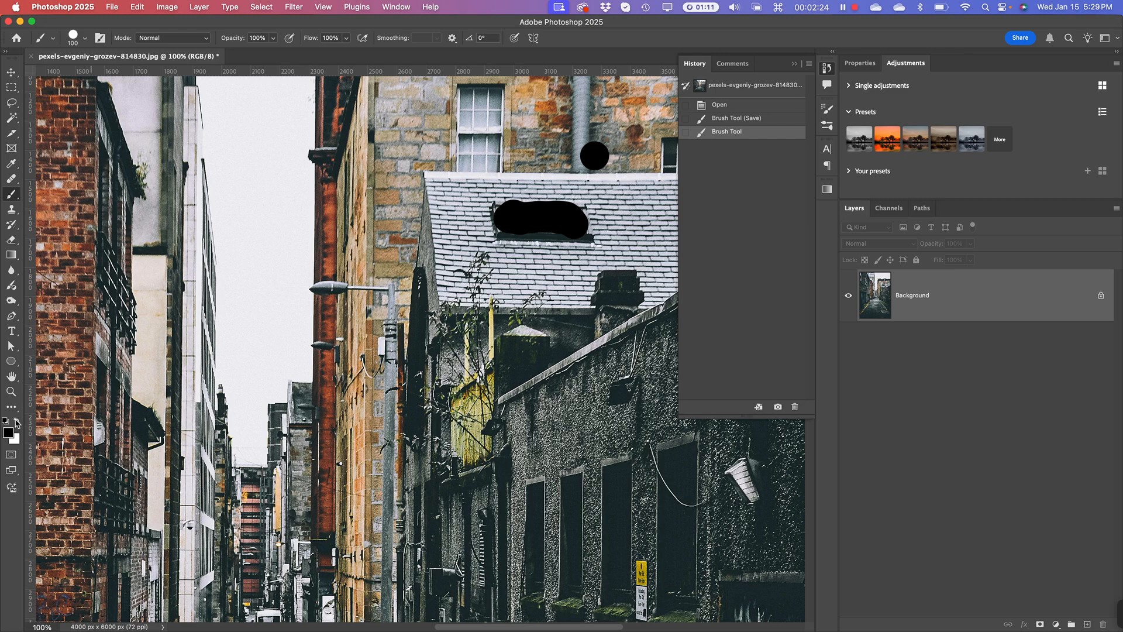
Step: Swap the foreground colour to white and paint a wide brush stroke across the alley's road surface
{"action": "left_click", "coordinate": [16, 422]}
{"action": "key", "text": "space"}
{"action": "left_click_drag", "start_coordinate": [489, 462], "coordinate": [581, 146]}
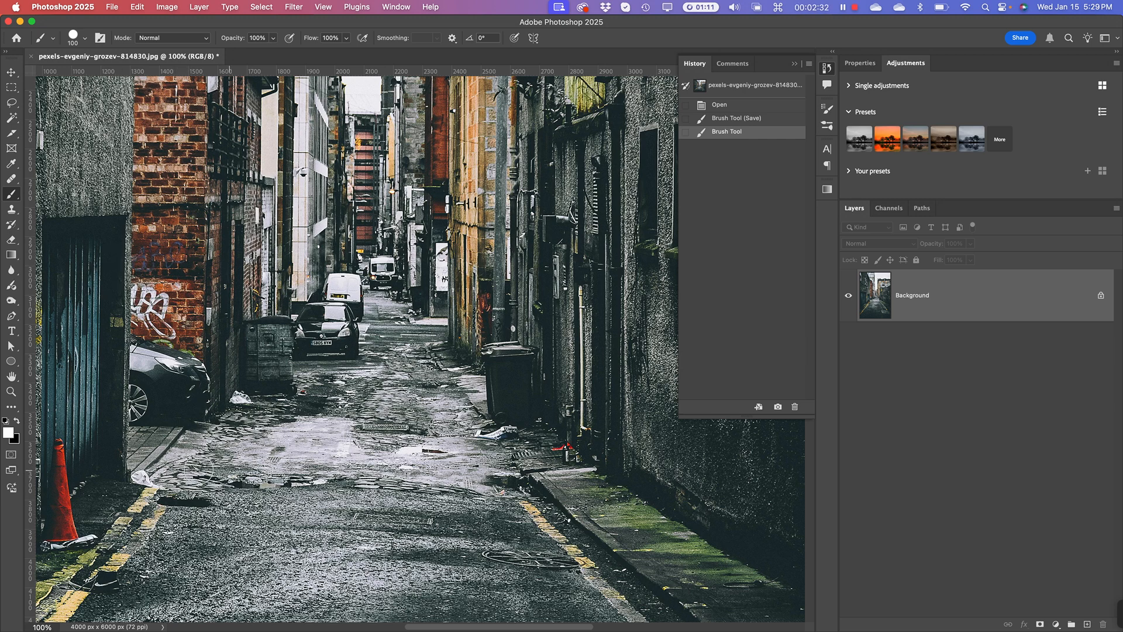
{"action": "mouse_move", "coordinate": [199, 436]}
{"action": "left_mouse_down"}
{"action": "mouse_move", "coordinate": [329, 437]}
{"action": "mouse_move", "coordinate": [345, 456]}
{"action": "mouse_move", "coordinate": [476, 462]}
{"action": "mouse_move", "coordinate": [500, 477]}
{"action": "mouse_move", "coordinate": [188, 476]}
{"action": "mouse_move", "coordinate": [198, 454]}
{"action": "mouse_move", "coordinate": [331, 450]}
{"action": "left_mouse_up"}
{"action": "key", "text": "space"}
{"action": "left_click_drag", "start_coordinate": [713, 469], "coordinate": [728, 397]}
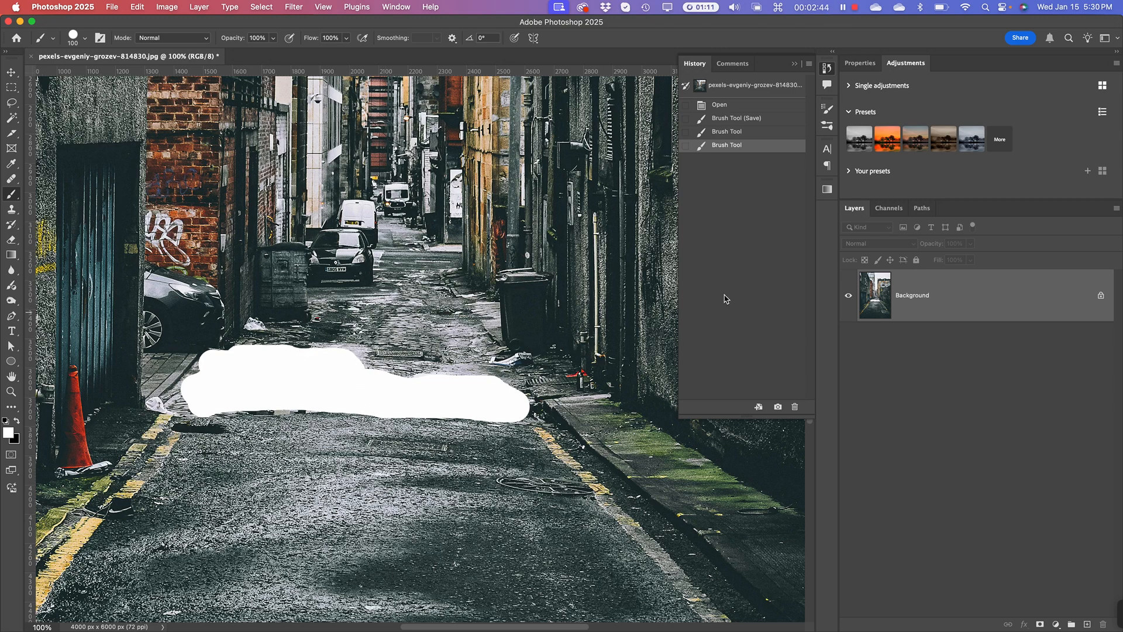
Step: Step the image back through its history to the opened state and restore the latest white brush stroke state
{"action": "key", "text": "space"}
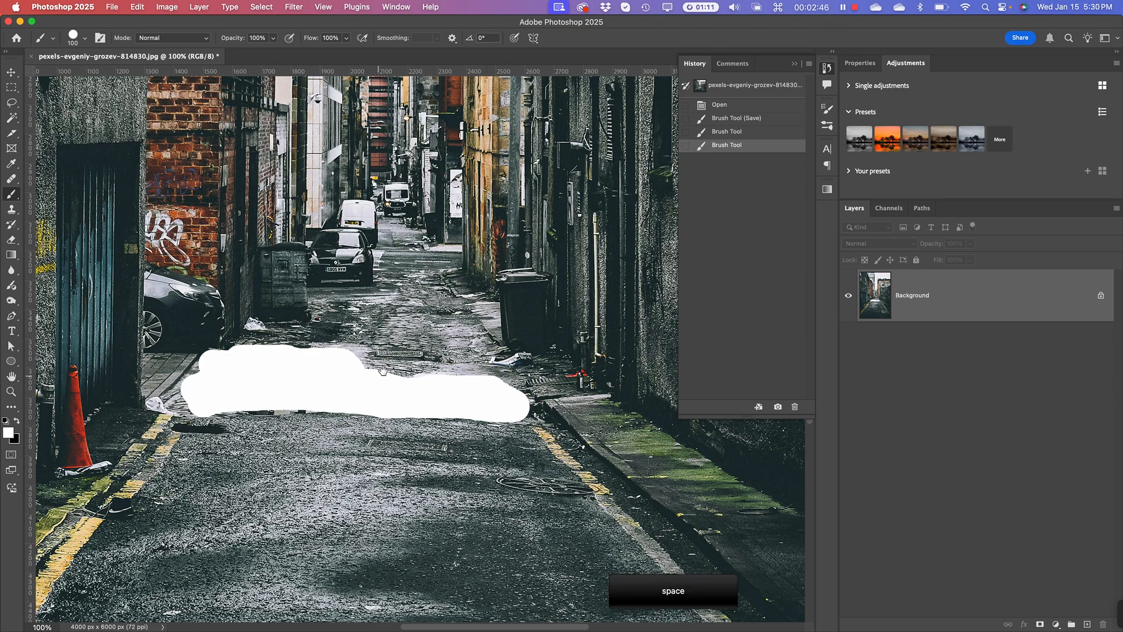
{"action": "left_click_drag", "start_coordinate": [462, 239], "coordinate": [129, 606]}
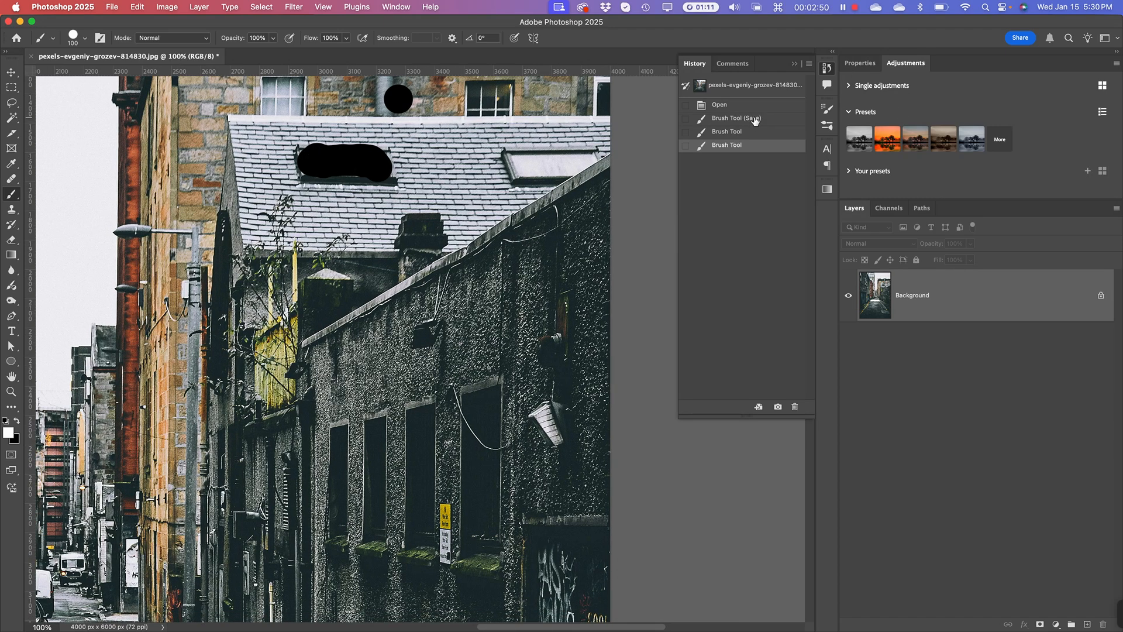
{"action": "left_click", "coordinate": [737, 133]}
{"action": "left_click", "coordinate": [743, 119]}
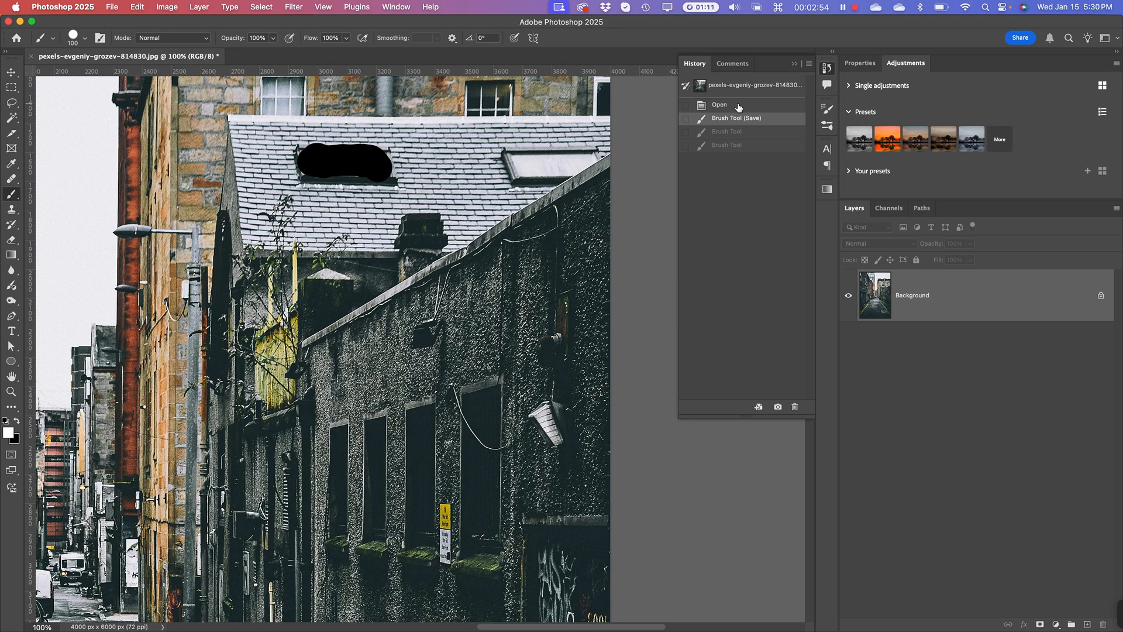
{"action": "left_click", "coordinate": [739, 106]}
{"action": "key", "text": "space"}
{"action": "left_click_drag", "start_coordinate": [413, 349], "coordinate": [694, 15]}
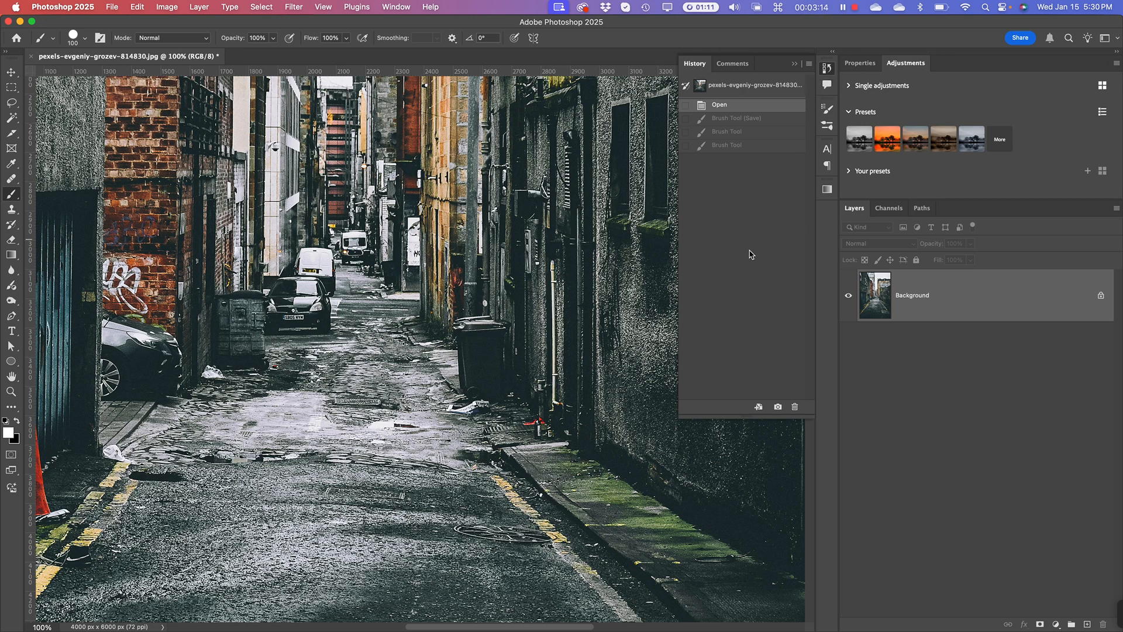
{"action": "left_click", "coordinate": [720, 147]}
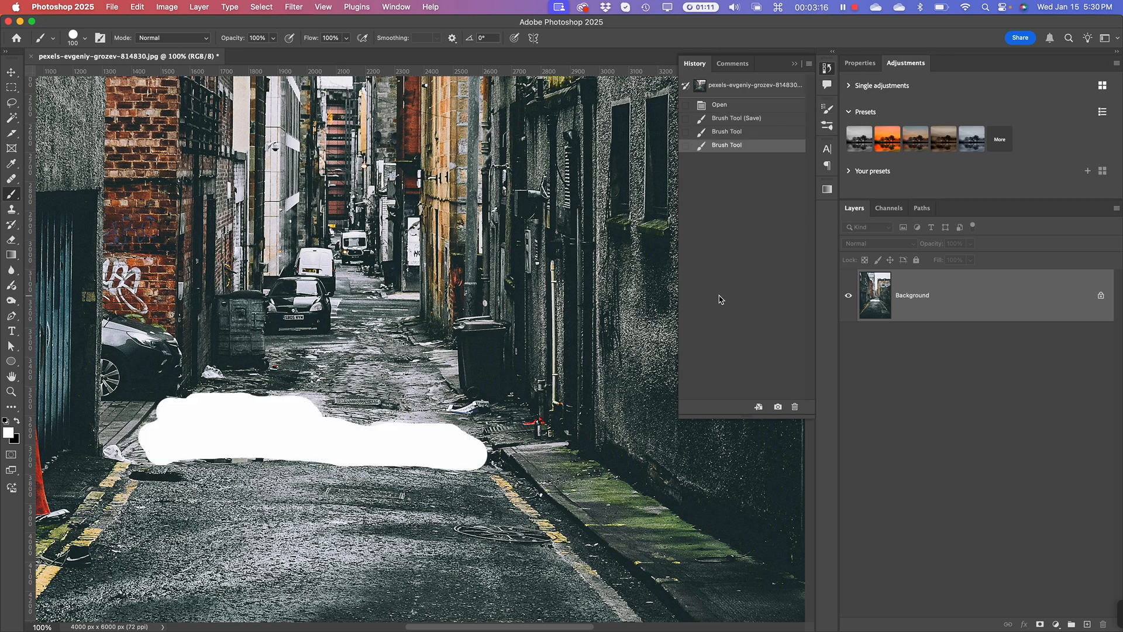
Step: Save the image with its white stroke and close the document
{"action": "key", "text": "super+s"}
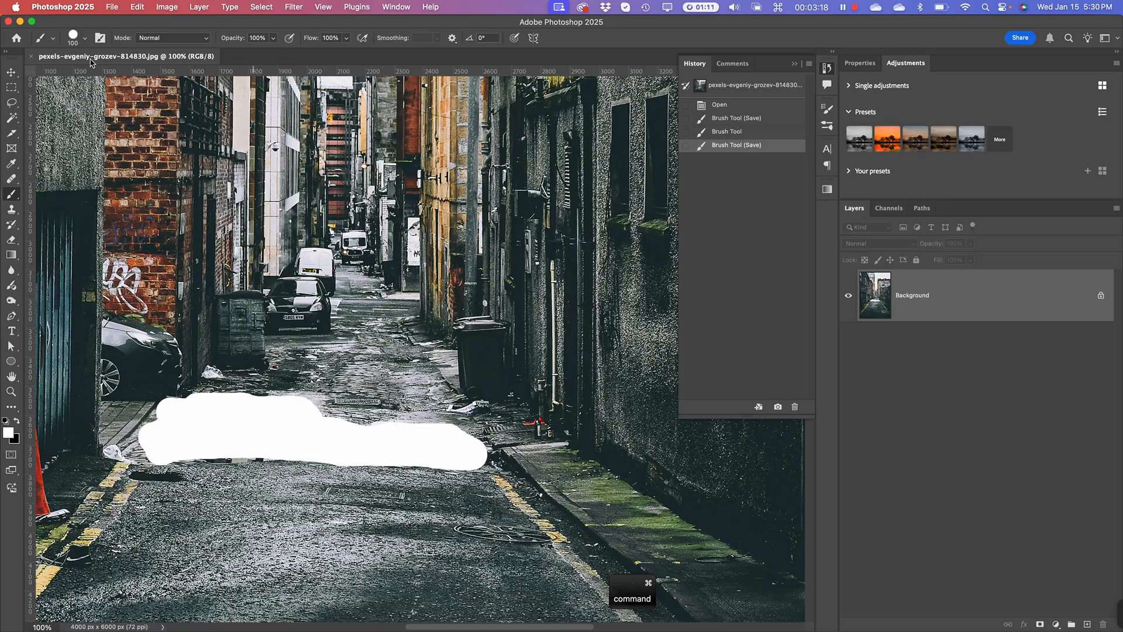
{"action": "left_click", "coordinate": [31, 58]}
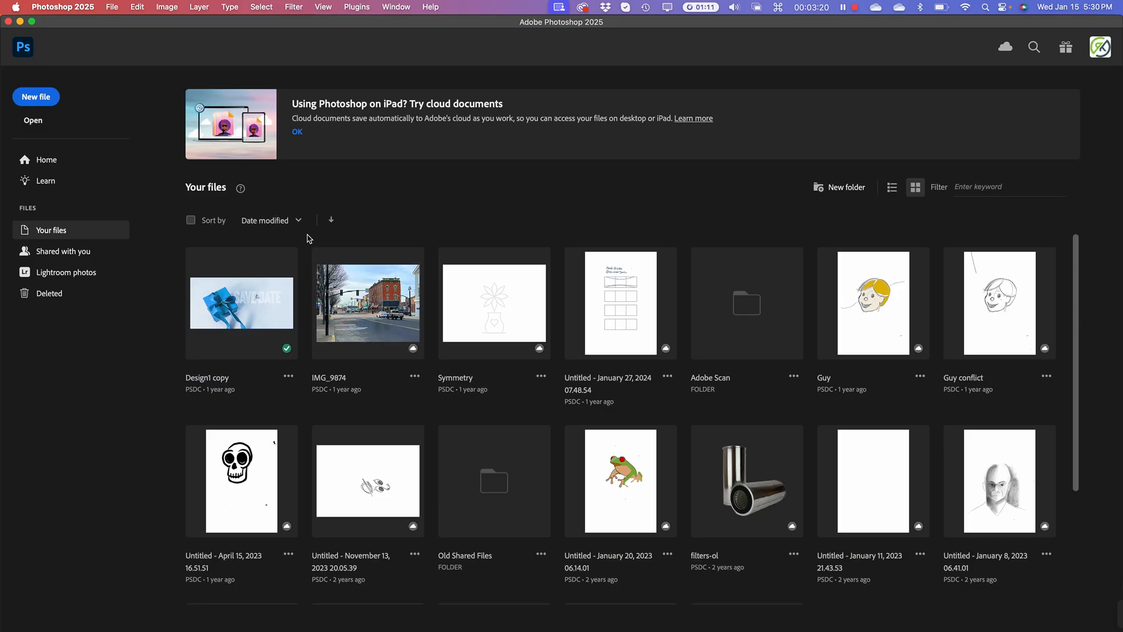
Step: Switch to Finder and open the Downloads folder containing the saved alley photo
{"action": "key", "text": "super+Tab"}
{"action": "key", "text": "super+Tab"}
{"action": "key", "text": "super+Tab"}
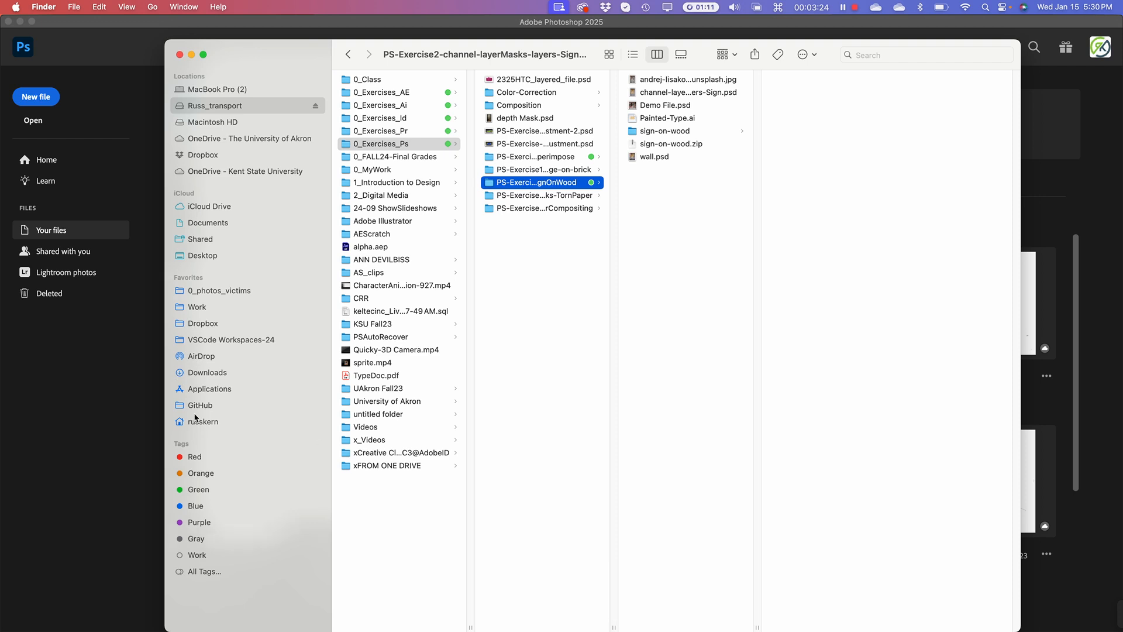
{"action": "left_click", "coordinate": [207, 371]}
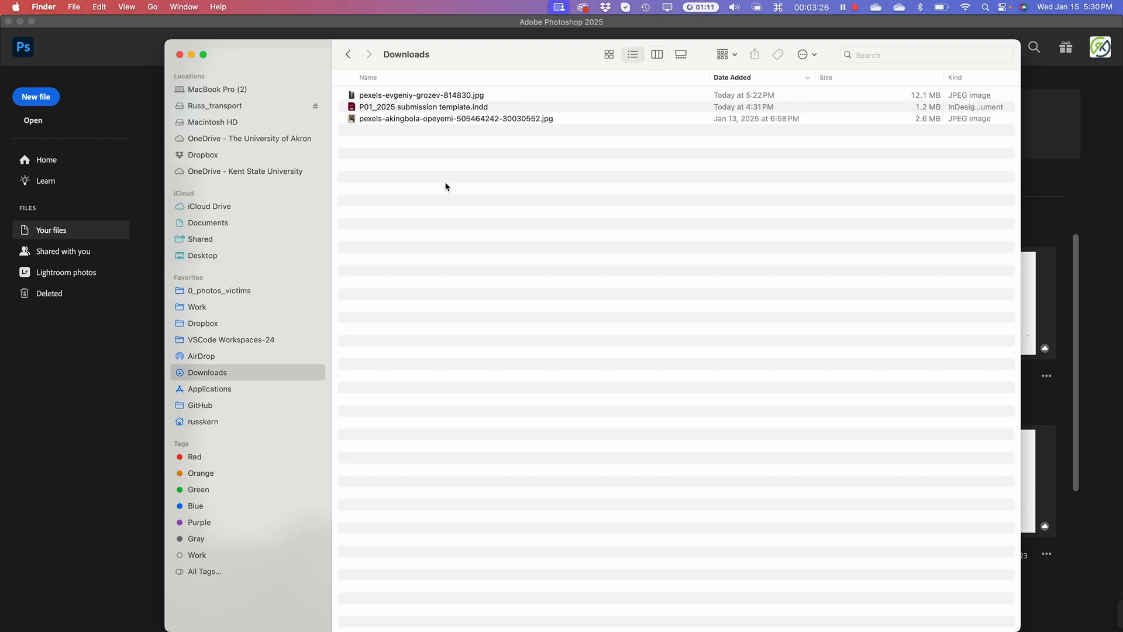
Step: Open the saved alley JPEG from the Downloads folder in Photoshop
{"action": "left_click", "coordinate": [384, 97]}
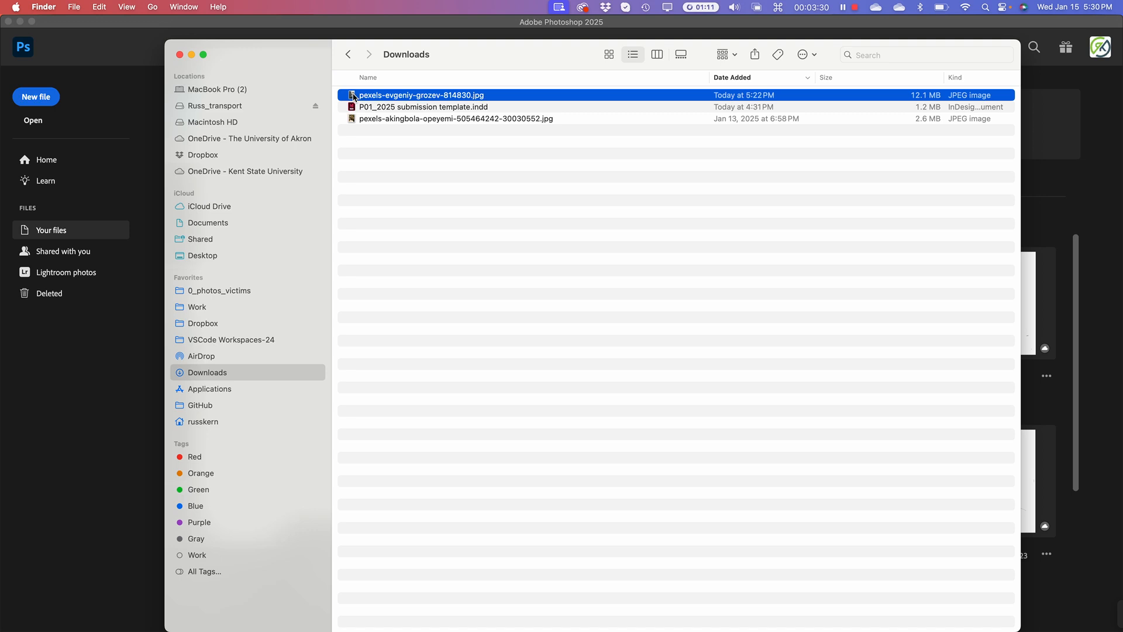
{"action": "left_click_drag", "start_coordinate": [355, 96], "coordinate": [481, 299]}
{"action": "left_click_drag", "start_coordinate": [442, 629], "coordinate": [539, 617]}
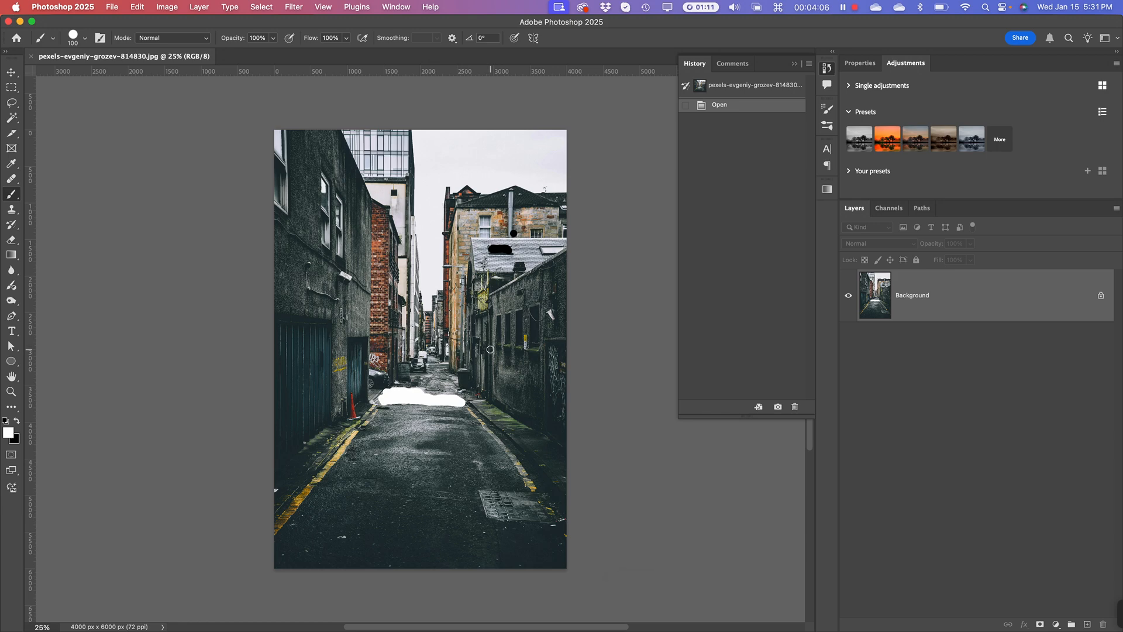
Step: Try to undo the saved brush strokes in the reopened alley photo and close the document
{"action": "key", "text": "super+z"}
{"action": "left_click", "coordinate": [31, 57]}
Step: Switch to Chrome, download a fresh copy of the alley photo from Pexels, and close its preview window
{"action": "key", "text": "super+Tab"}
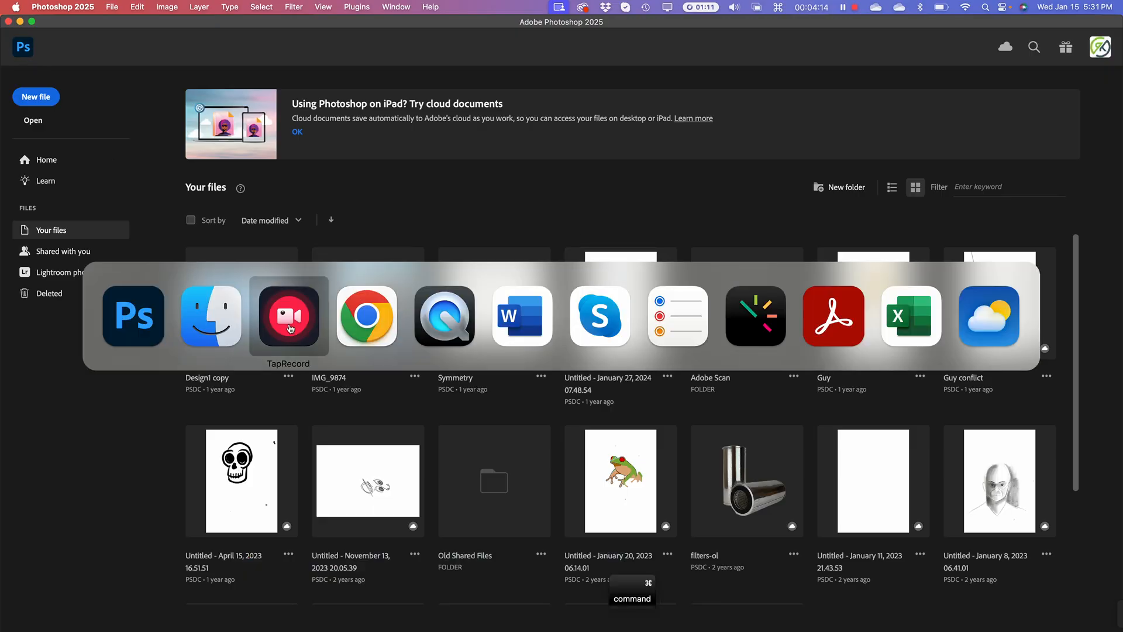
{"action": "left_click", "coordinate": [352, 325]}
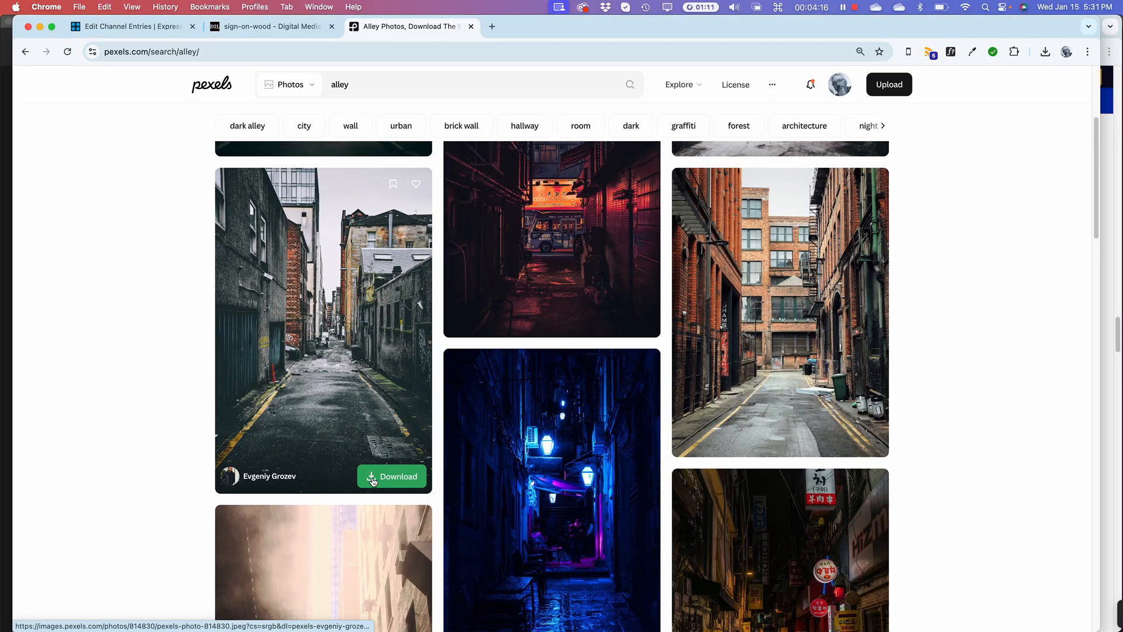
{"action": "left_click", "coordinate": [377, 479]}
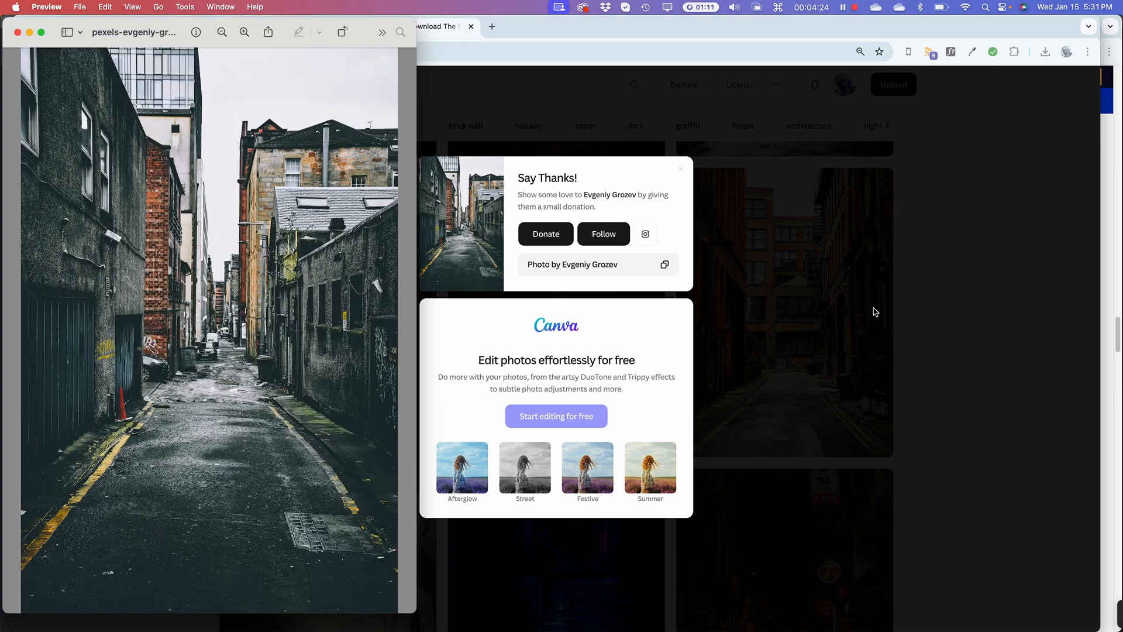
{"action": "left_click", "coordinate": [18, 33]}
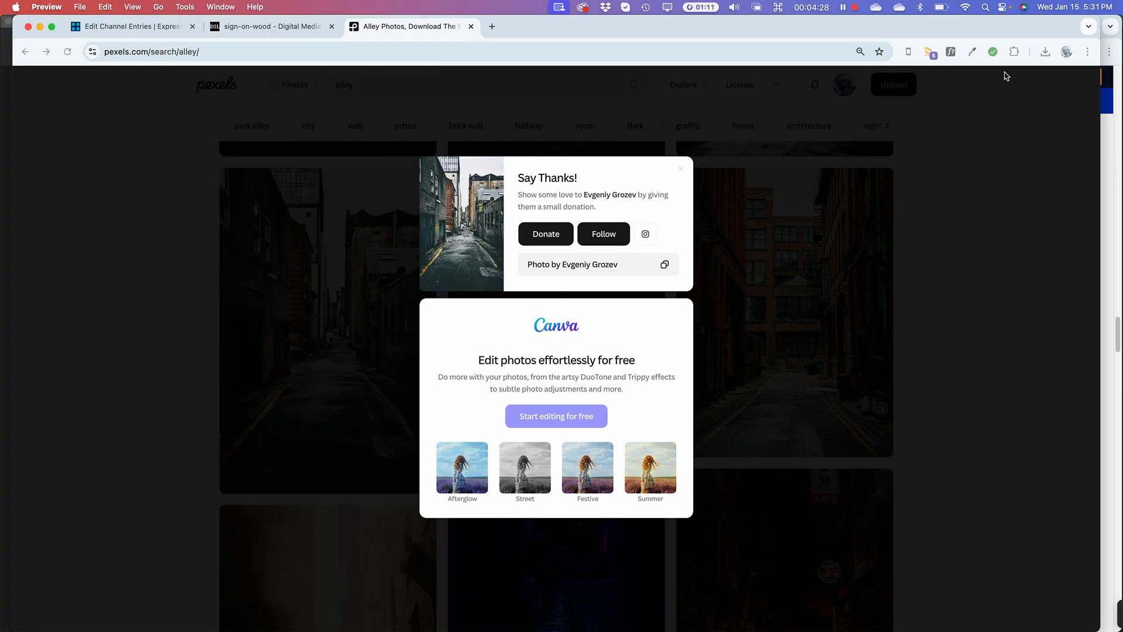
Step: Open the newly downloaded alley photo copy in Photoshop, discarding its embedded colour profile
{"action": "left_click", "coordinate": [1045, 52]}
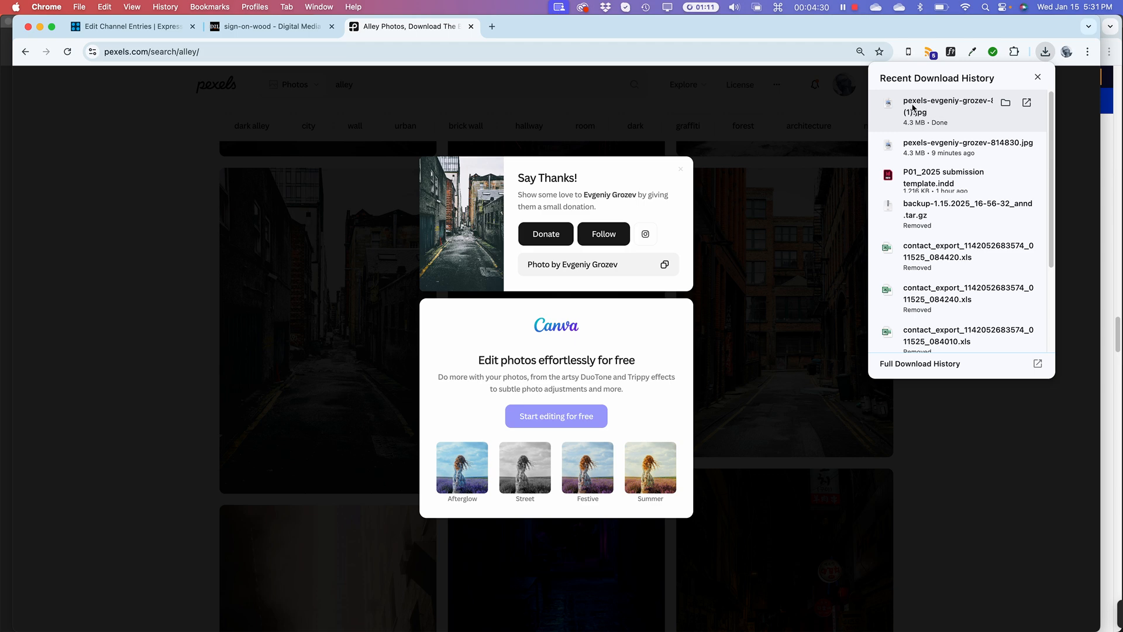
{"action": "mouse_move", "coordinate": [585, 629]}
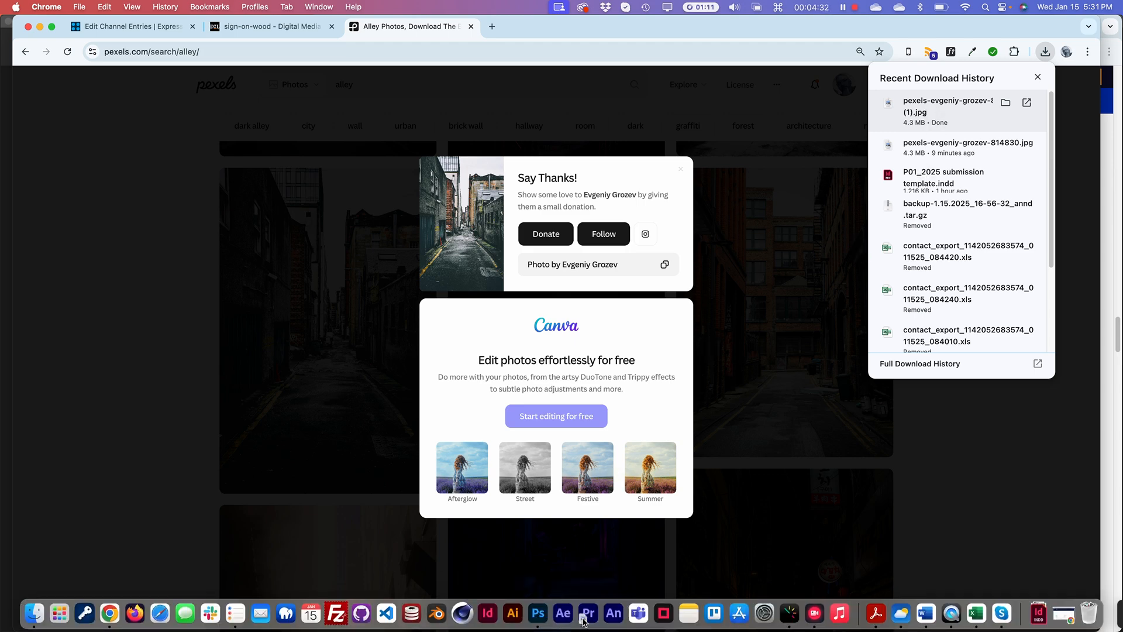
{"action": "left_click", "coordinate": [538, 613]}
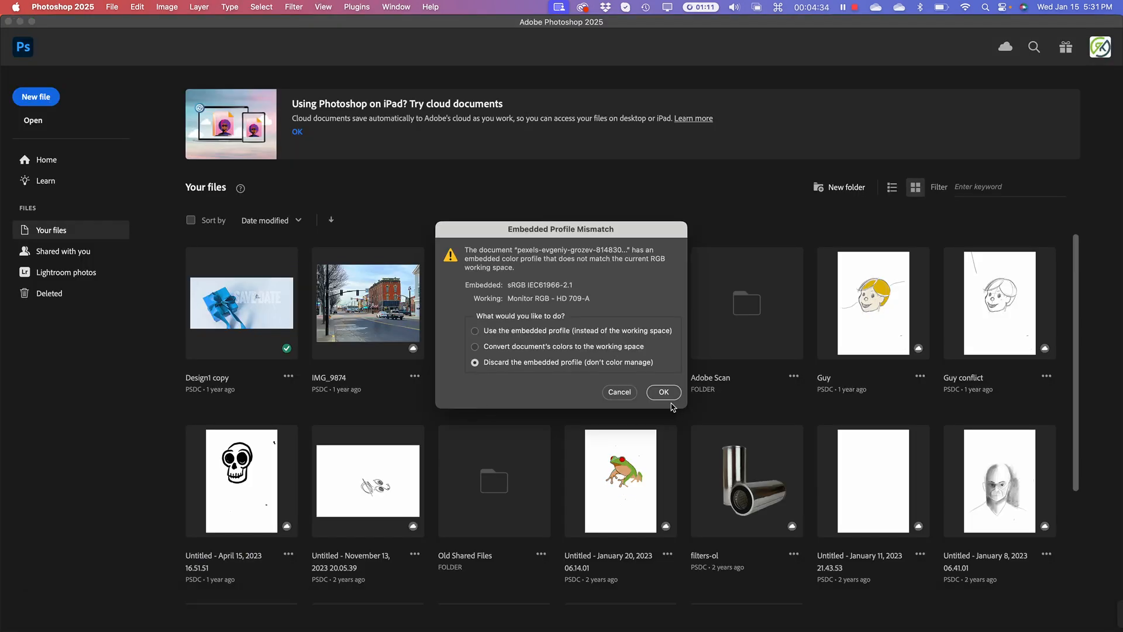
{"action": "left_click", "coordinate": [663, 393]}
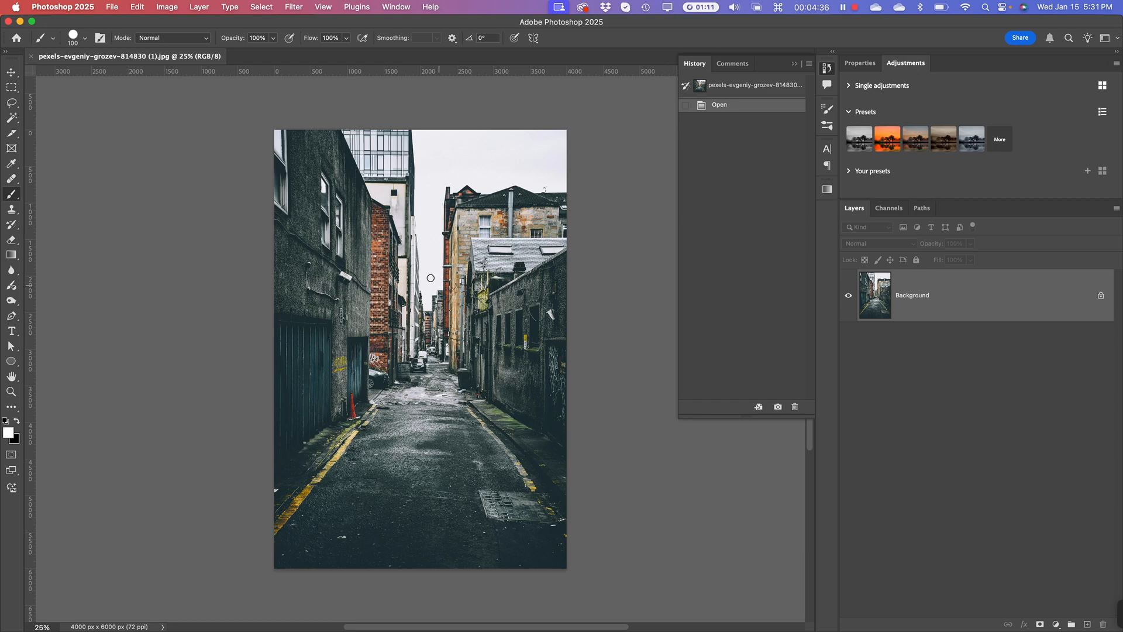
{"action": "key", "text": "super+plus"}
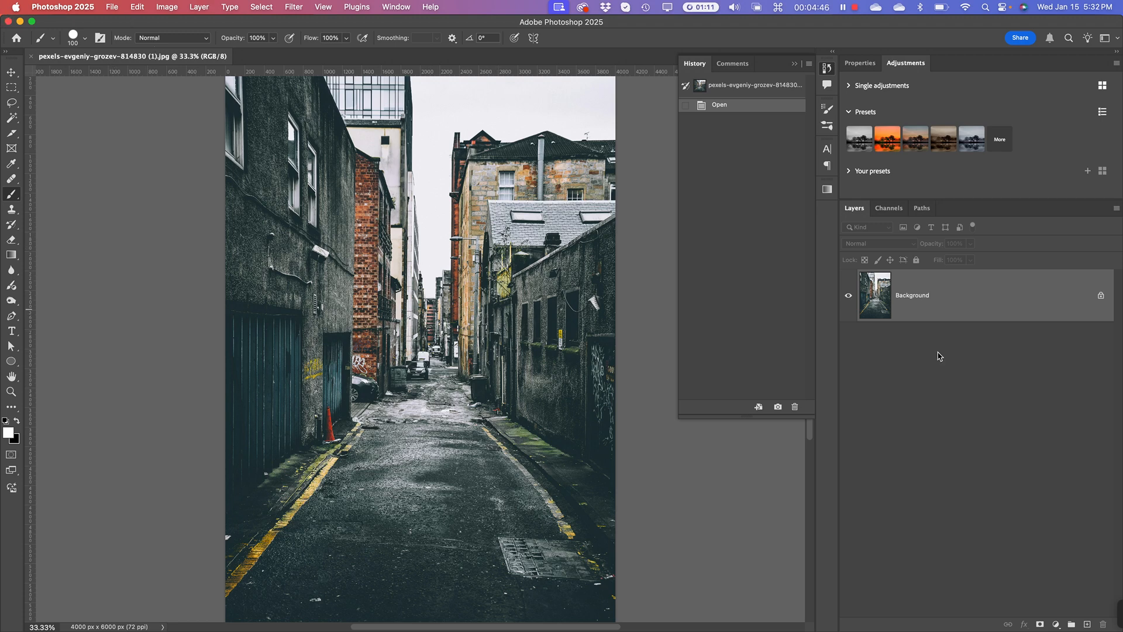
{"action": "left_click", "coordinate": [389, 4]}
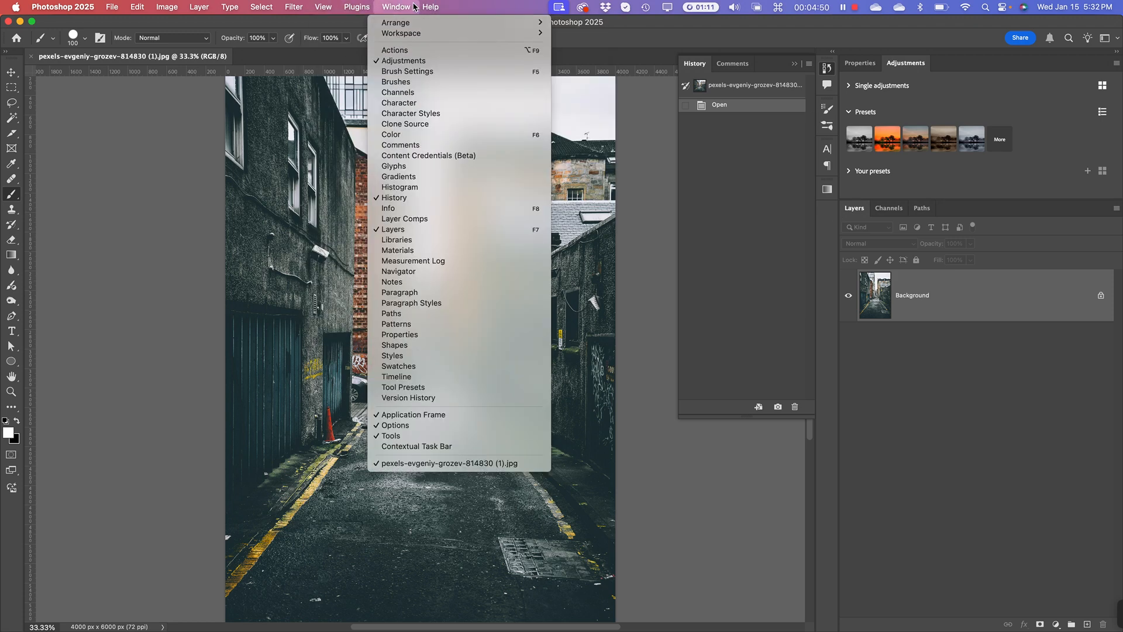
{"action": "mouse_move", "coordinate": [417, 36]}
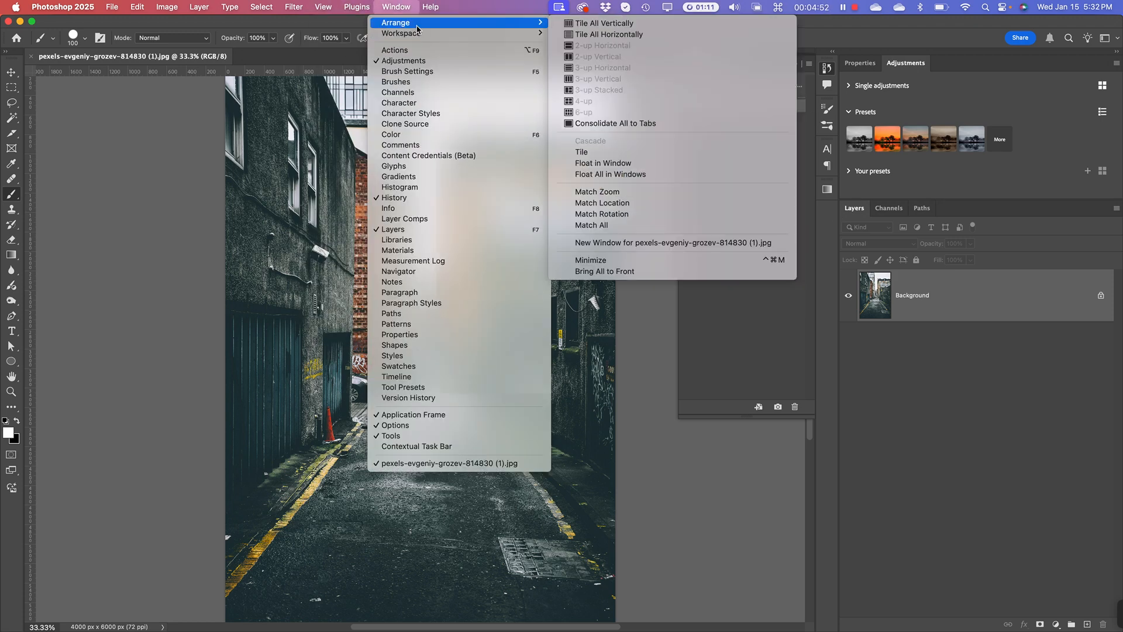
{"action": "left_click", "coordinate": [959, 441]}
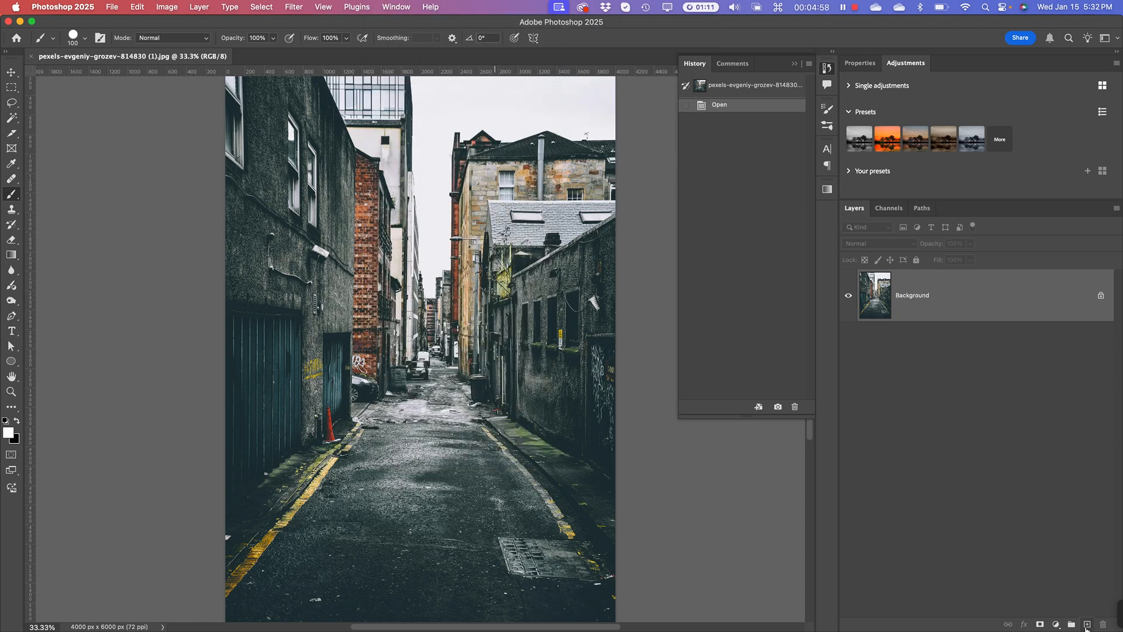
Step: Add a new empty layer above the background and name it "Blacked out skylight"
{"action": "left_click", "coordinate": [1088, 624]}
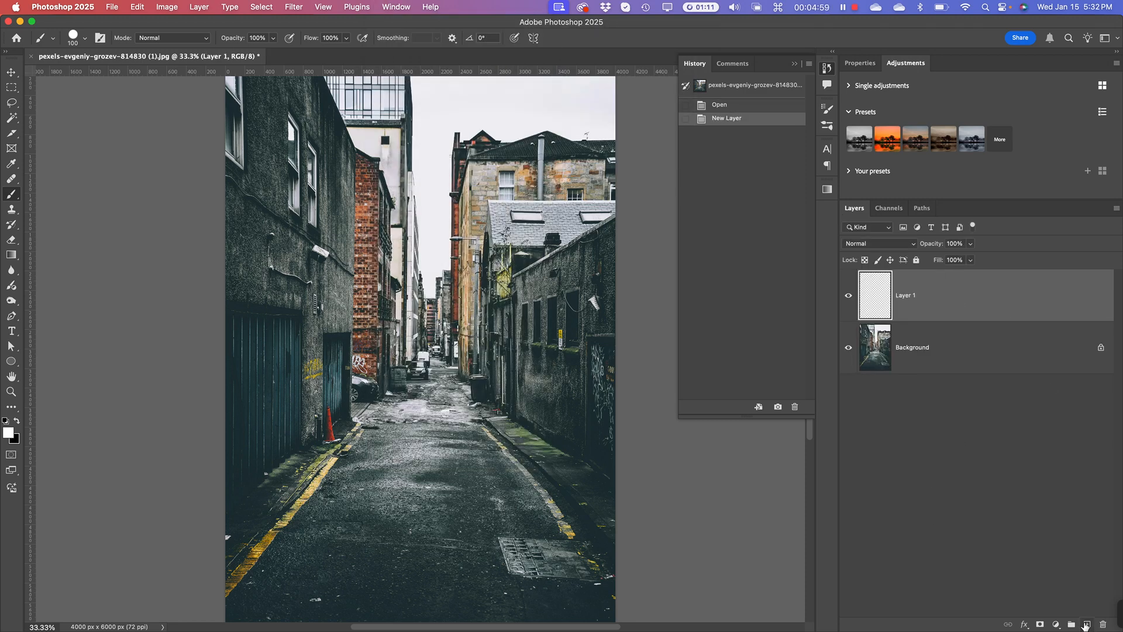
{"action": "double_click", "coordinate": [904, 295]}
{"action": "key", "text": "BackSpace"}
{"action": "type", "text": "Bla"}
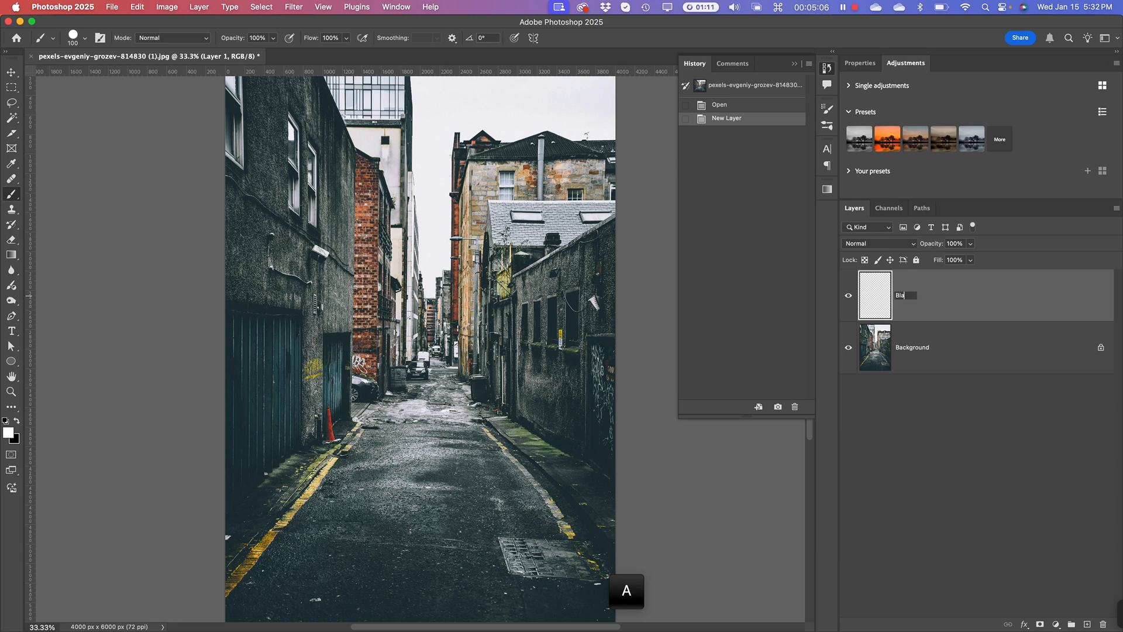
{"action": "type", "text": "cked out "}
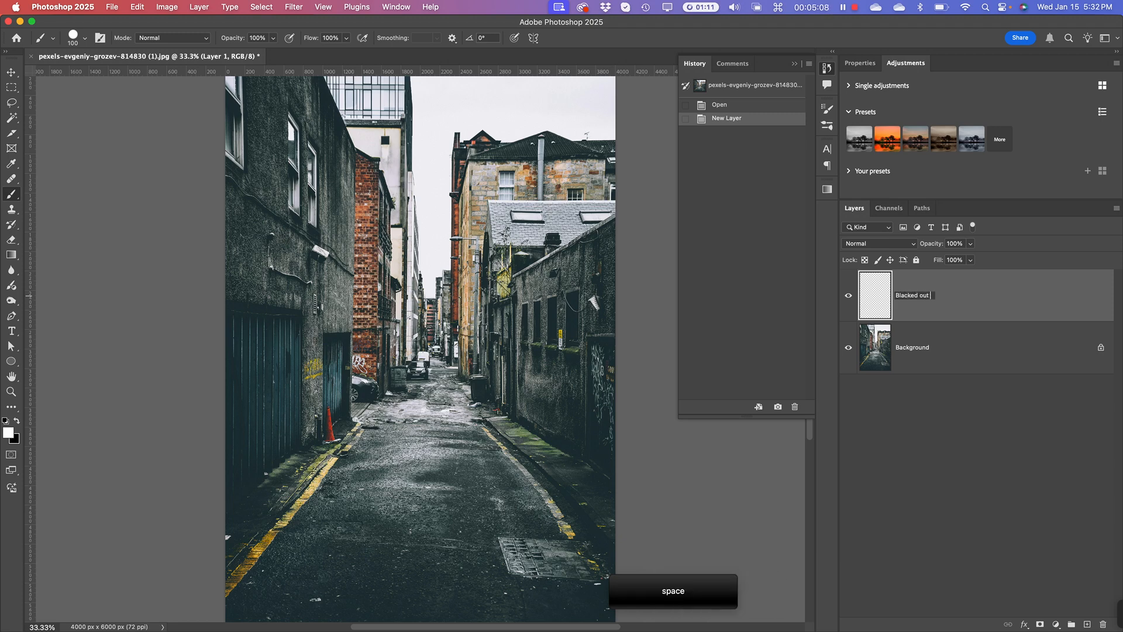
{"action": "type", "text": "syy"}
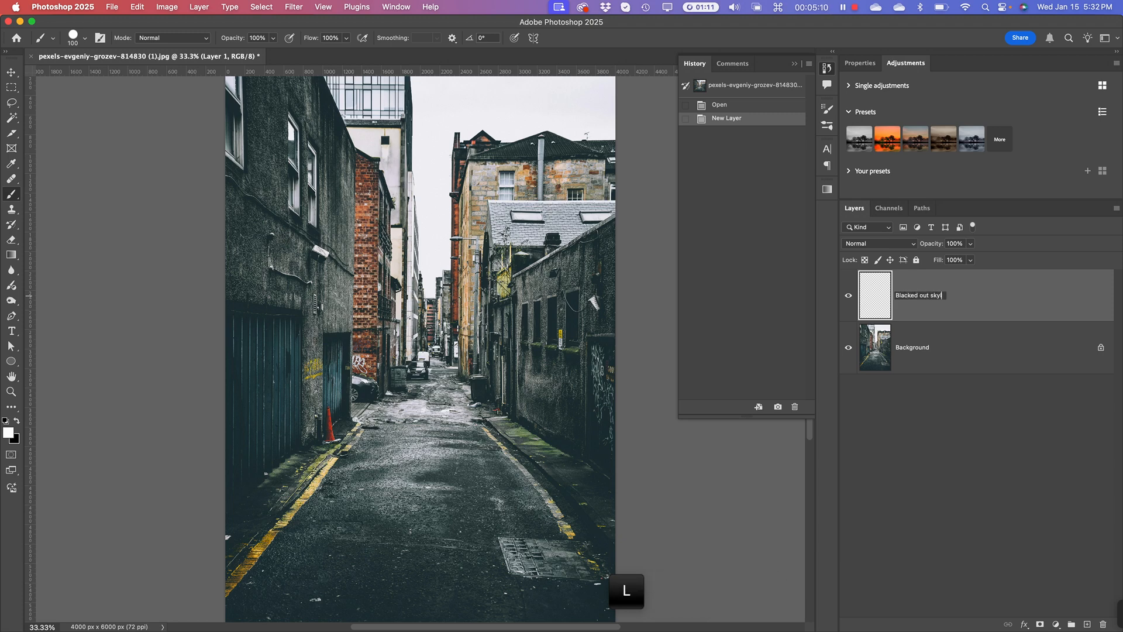
{"action": "type", "text": "light"}
{"action": "key", "text": "Return"}
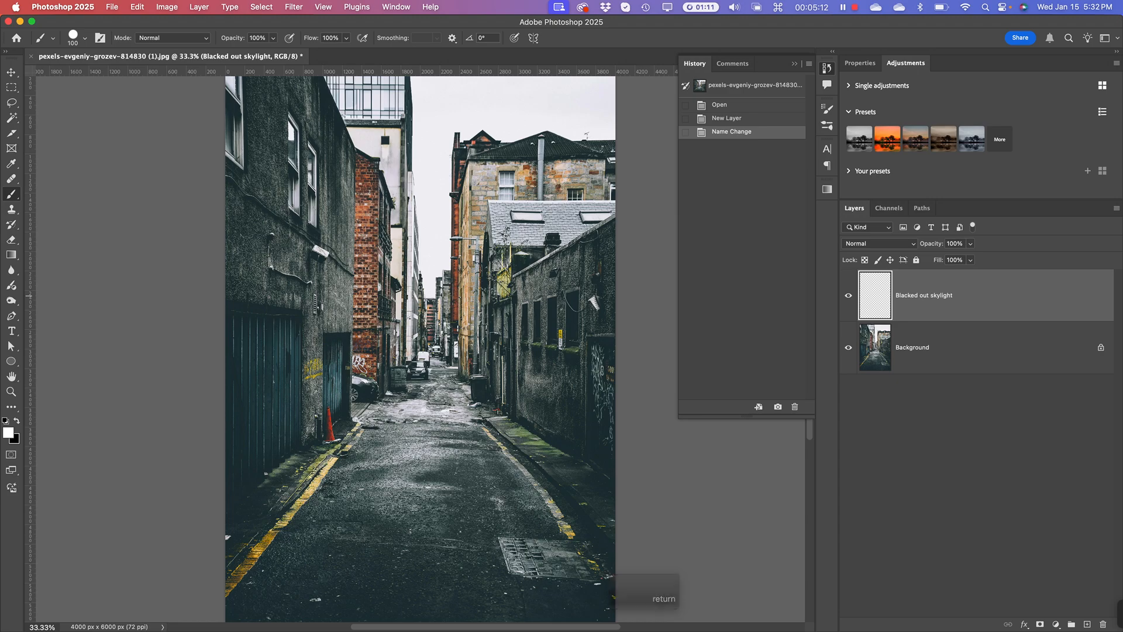
Step: Undo a white test dab on the roof skylight and reduce the brush size to 59 px
{"action": "left_click", "coordinate": [527, 216]}
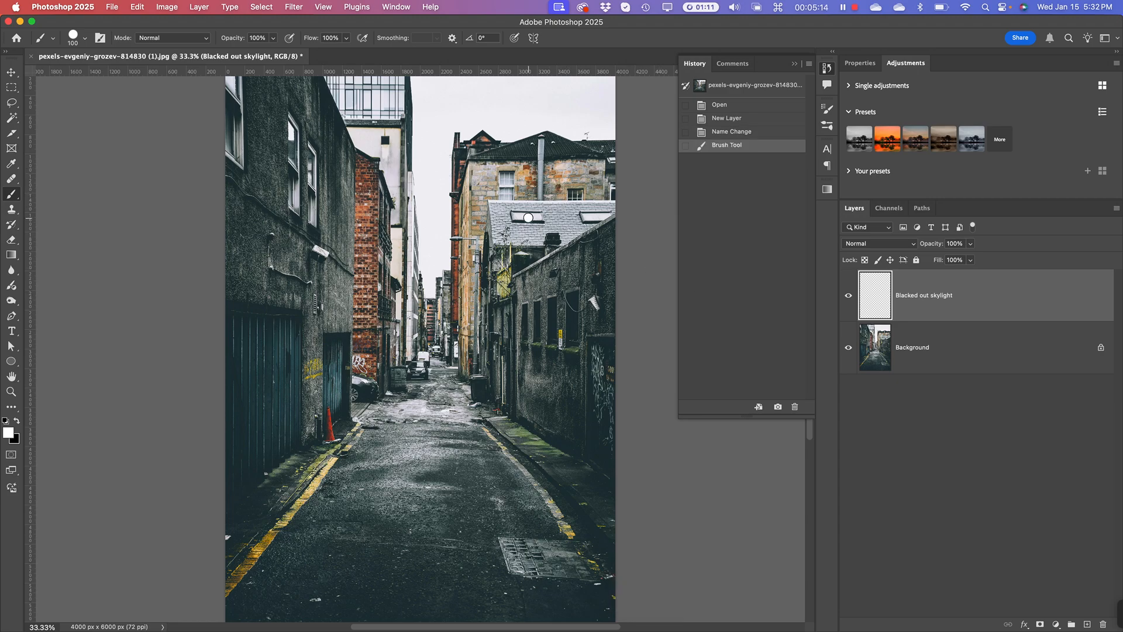
{"action": "key", "text": "super+z"}
{"action": "key", "text": "super+equal"}
{"action": "key", "text": "super+equal"}
{"action": "key", "text": "super+equal"}
{"action": "key", "text": "super+equal"}
{"action": "key", "text": "super+equal"}
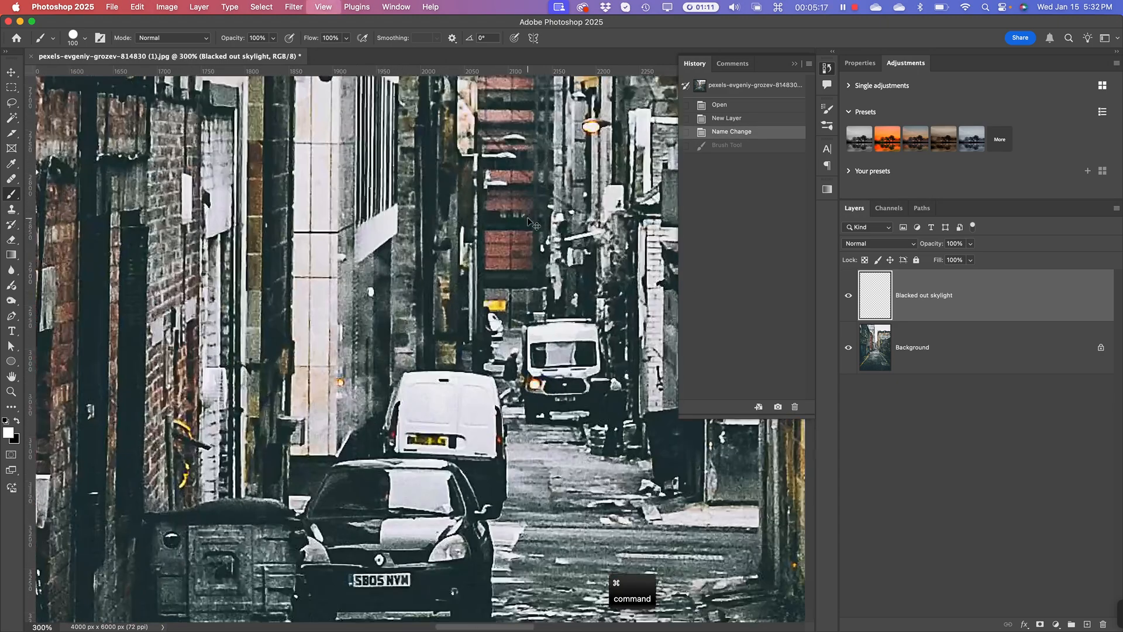
{"action": "key", "text": "super+equal"}
{"action": "key", "text": "space"}
{"action": "left_click_drag", "start_coordinate": [539, 211], "coordinate": [252, 453]}
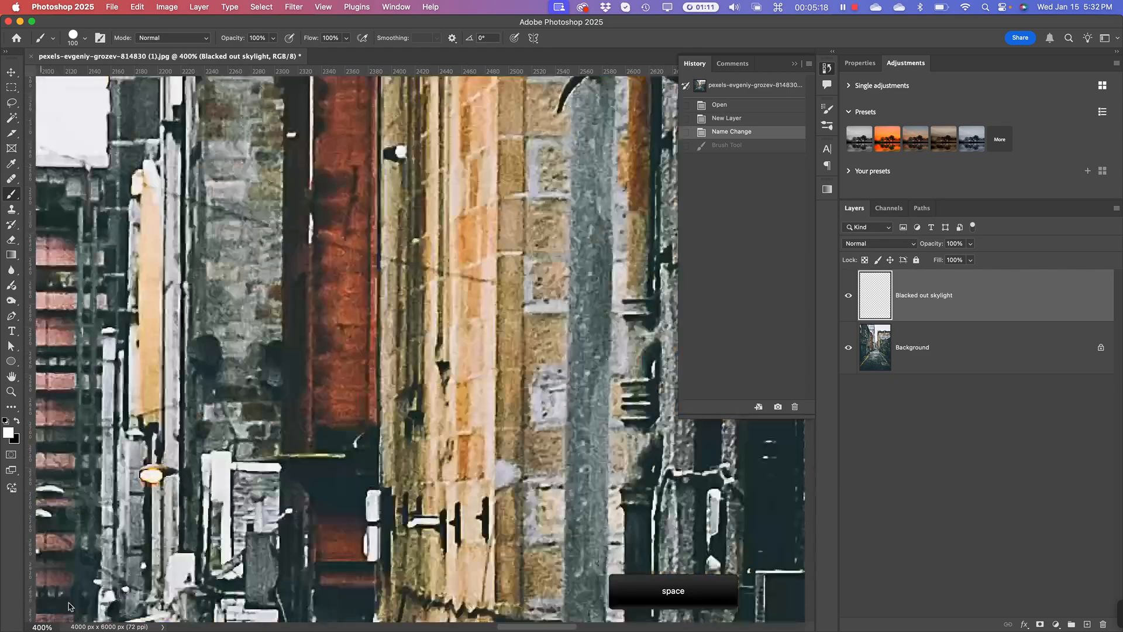
{"action": "left_click_drag", "start_coordinate": [396, 151], "coordinate": [30, 523]}
{"action": "left_click_drag", "start_coordinate": [263, 193], "coordinate": [374, 439]}
{"action": "left_click_drag", "start_coordinate": [400, 158], "coordinate": [325, 491]}
{"action": "left_click_drag", "start_coordinate": [351, 445], "coordinate": [260, 481]}
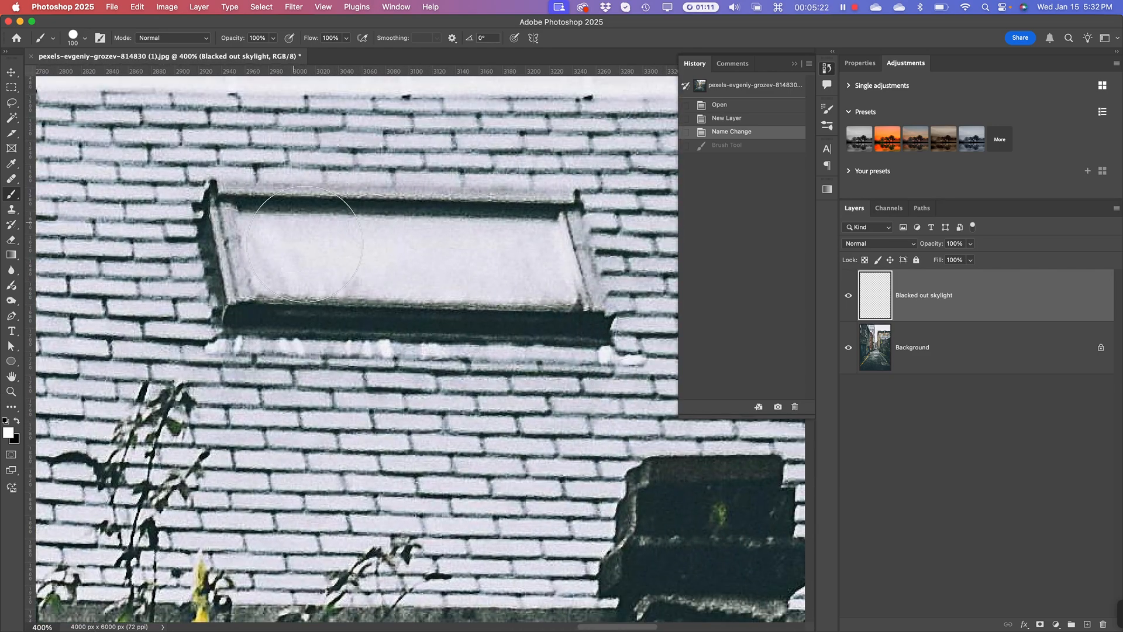
{"action": "right_click", "coordinate": [423, 277]}
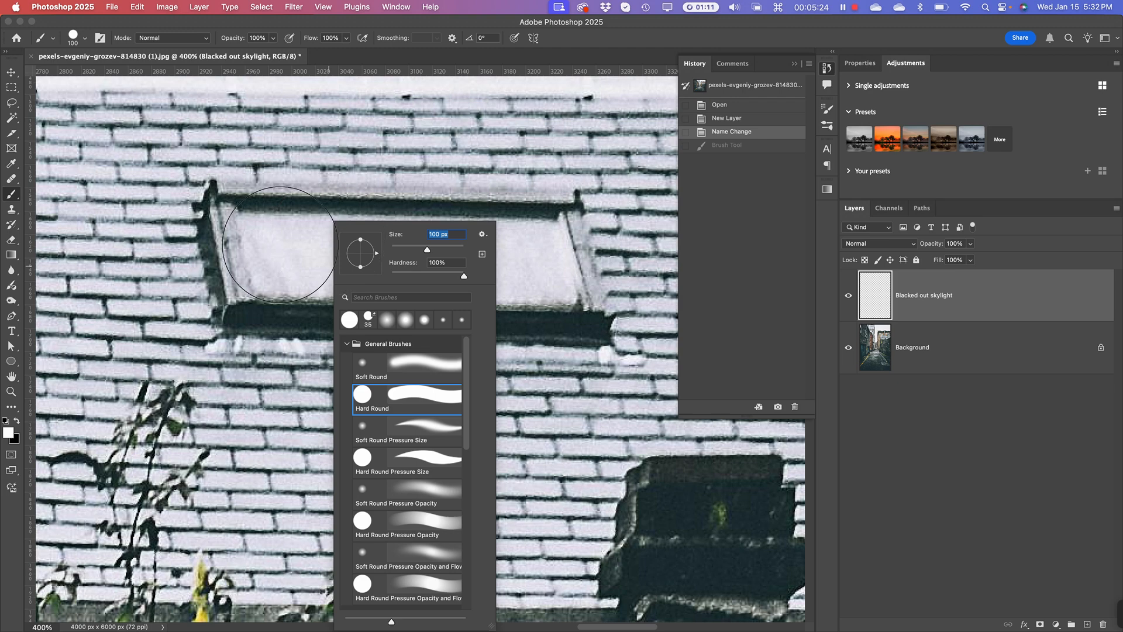
{"action": "type", "text": "p"}
{"action": "left_click_drag", "start_coordinate": [427, 250], "coordinate": [412, 250]}
Step: Undo another white dab on the skylight, swap the foreground colour to black, and reduce the brush to 35 px
{"action": "left_click", "coordinate": [291, 244]}
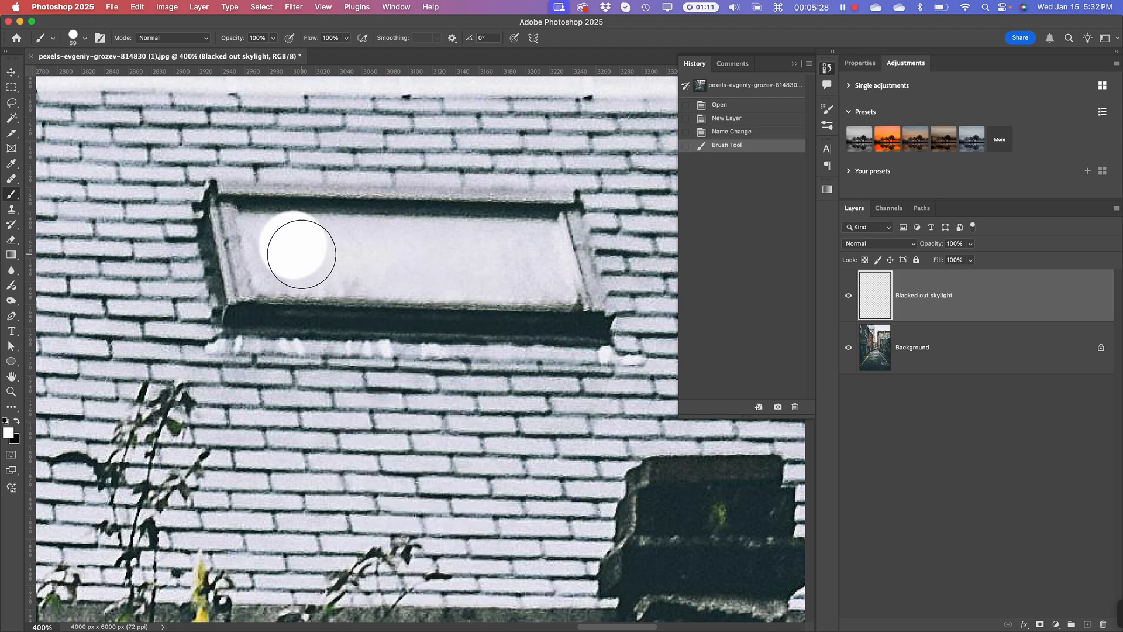
{"action": "key", "text": "super+z"}
{"action": "key", "text": "x"}
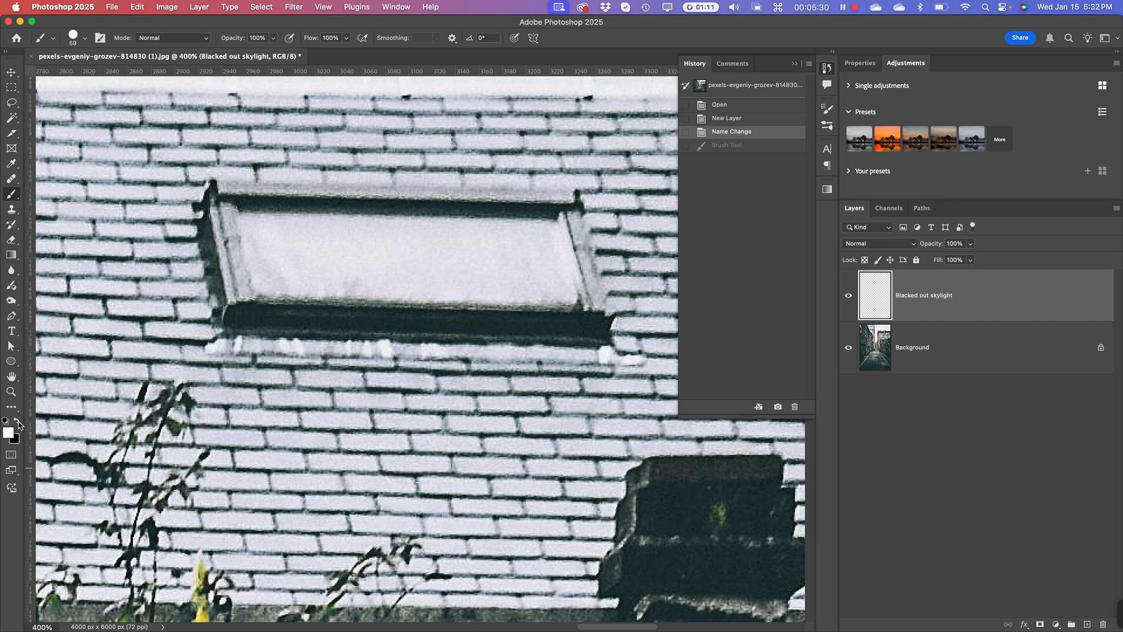
{"action": "key", "text": "bracketleft"}
{"action": "key", "text": "bracketleft"}
{"action": "key", "text": "bracketleft"}
{"action": "key", "text": "bracketleft"}
{"action": "key", "text": "bracketleft"}
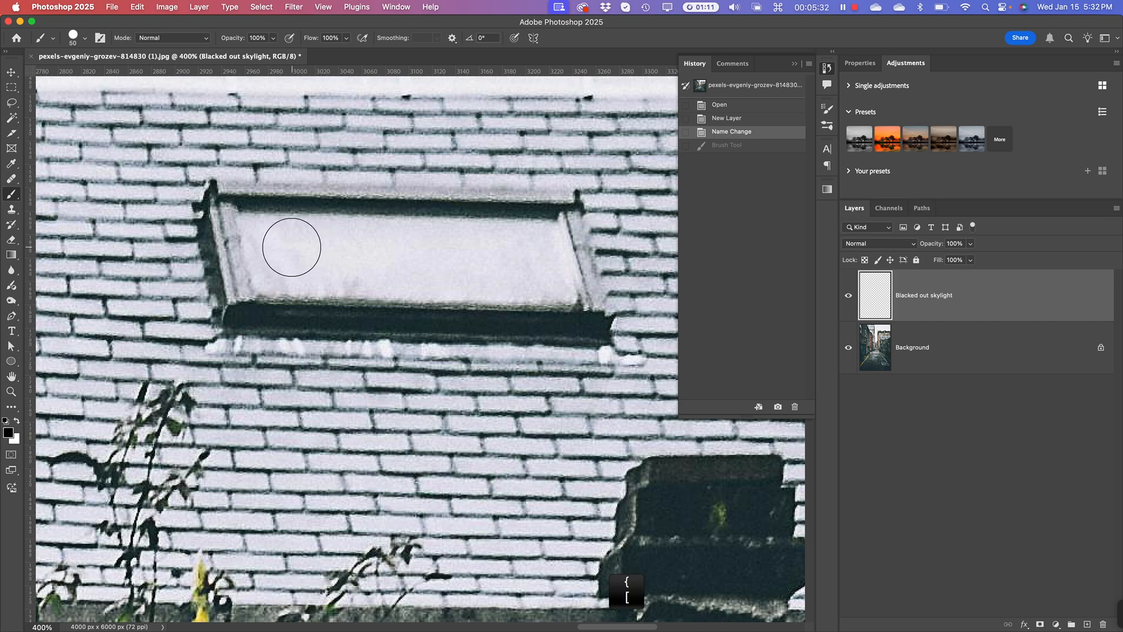
Step: Paint the skylight's glass pane solid black on the "Blacked out skylight" layer with straight, overlapping brush strokes
{"action": "left_click", "coordinate": [261, 234]}
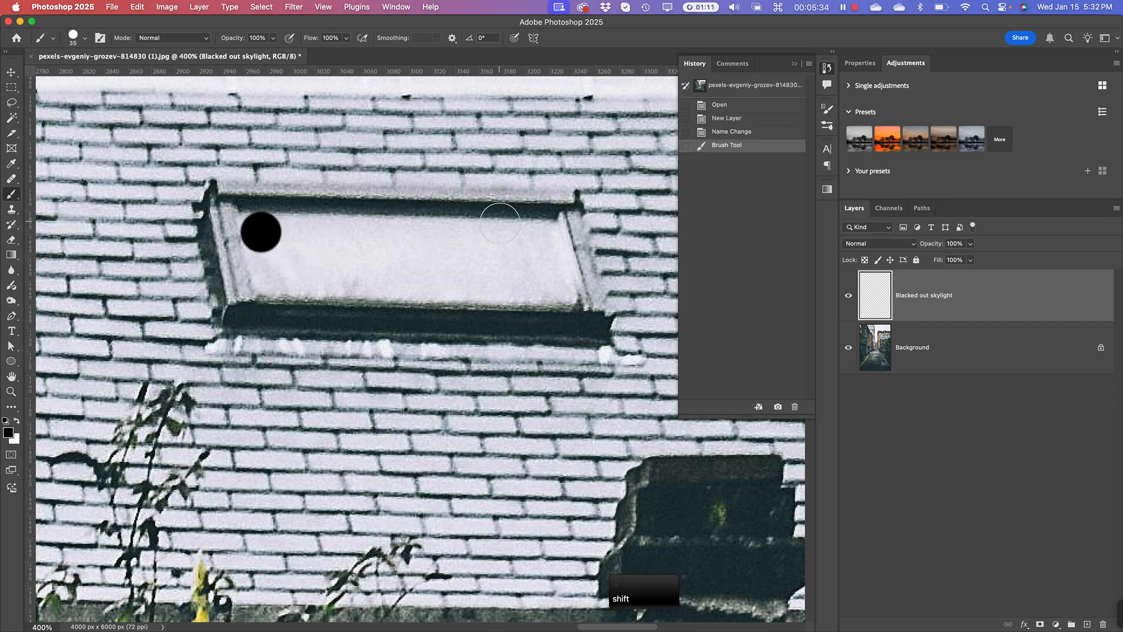
{"action": "left_click", "coordinate": [544, 238], "text": "shift"}
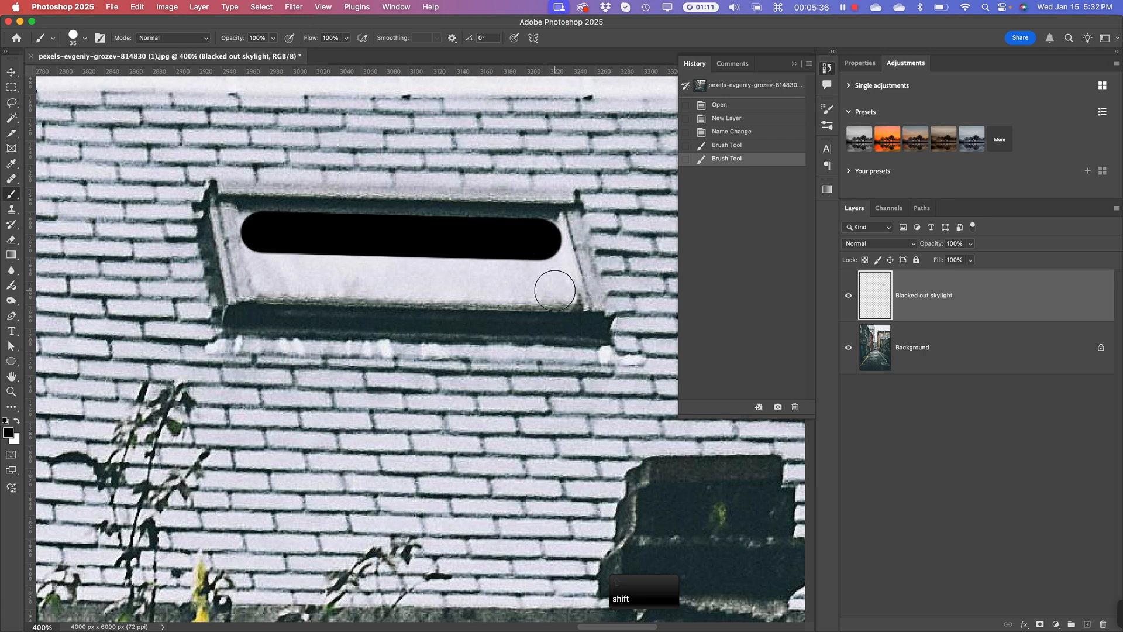
{"action": "left_click", "coordinate": [555, 287], "text": "shift"}
{"action": "left_click", "coordinate": [276, 285], "text": "shift"}
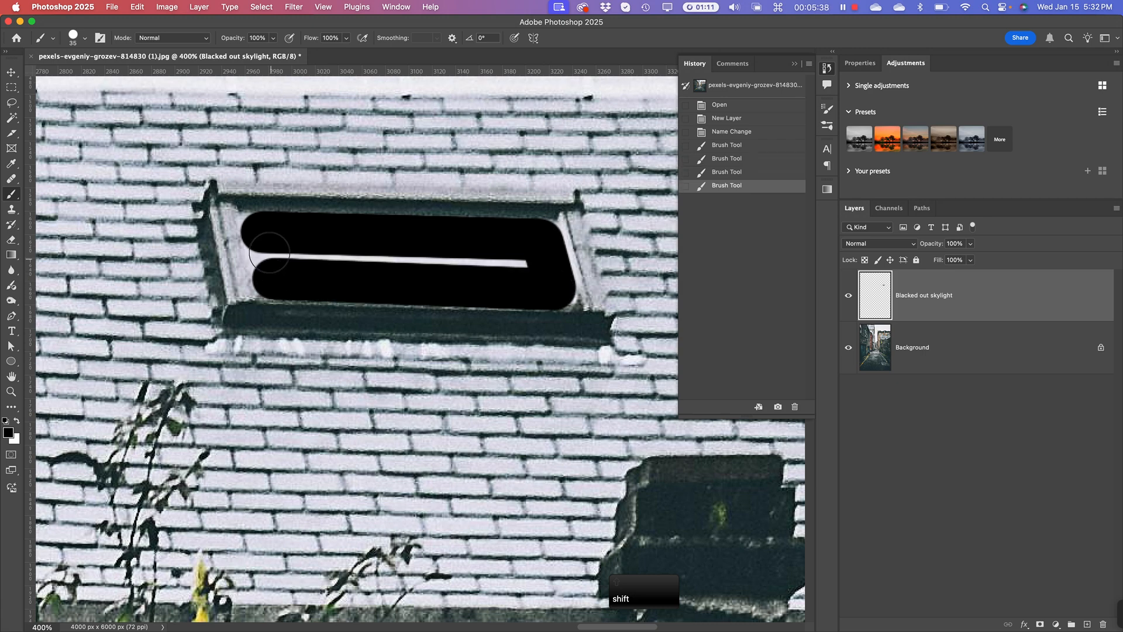
{"action": "left_click", "coordinate": [260, 233], "text": "shift"}
{"action": "left_click_drag", "start_coordinate": [268, 254], "coordinate": [527, 258]}
{"action": "key", "text": "super+minus"}
{"action": "key", "text": "super+minus"}
{"action": "key", "text": "super+minus"}
{"action": "key", "text": "super+minus"}
{"action": "key", "text": "super+minus"}
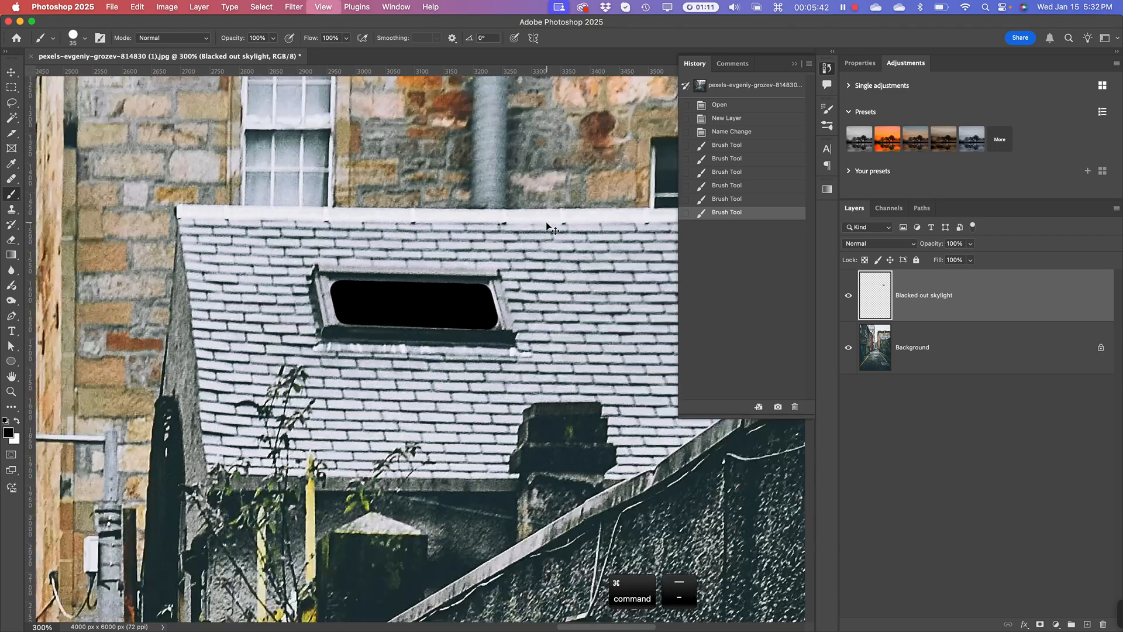
{"action": "key", "text": "space"}
{"action": "left_click_drag", "start_coordinate": [430, 491], "coordinate": [628, 264]}
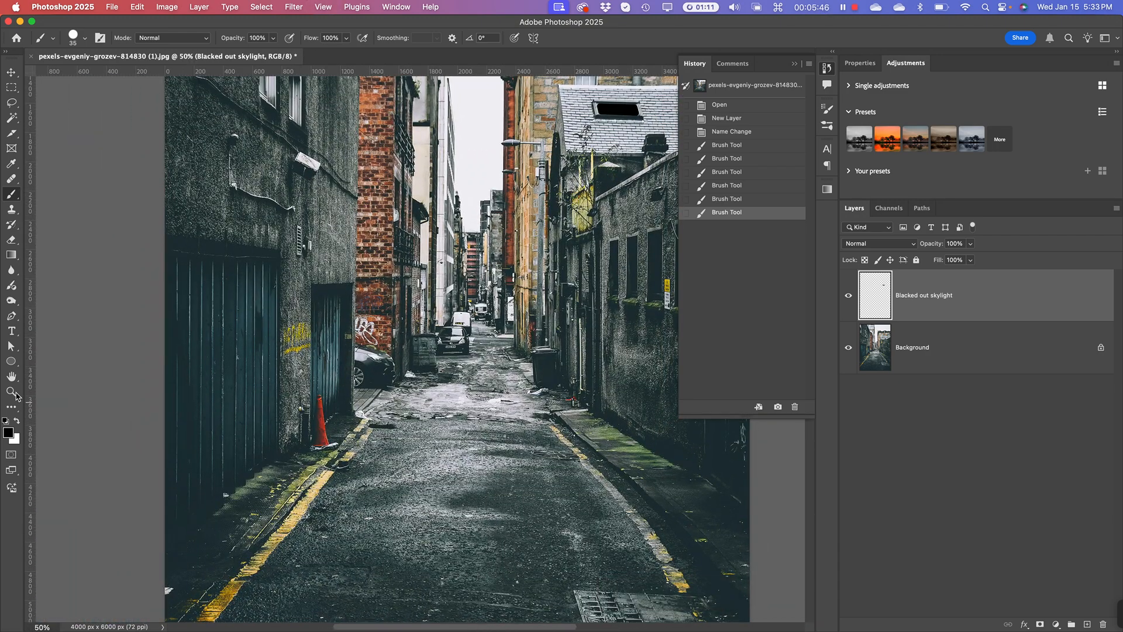
Step: Add another new layer and paint a white 250 px brush stroke across the alley road on it
{"action": "left_click", "coordinate": [16, 421]}
{"action": "left_click", "coordinate": [1088, 624]}
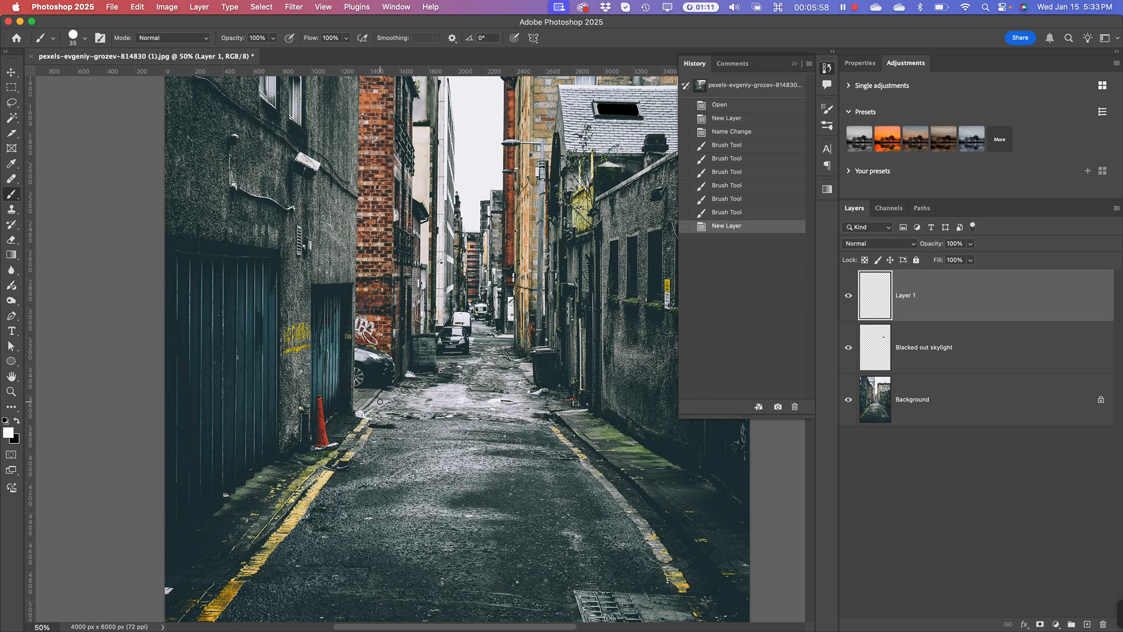
{"action": "key", "text": "bracketright"}
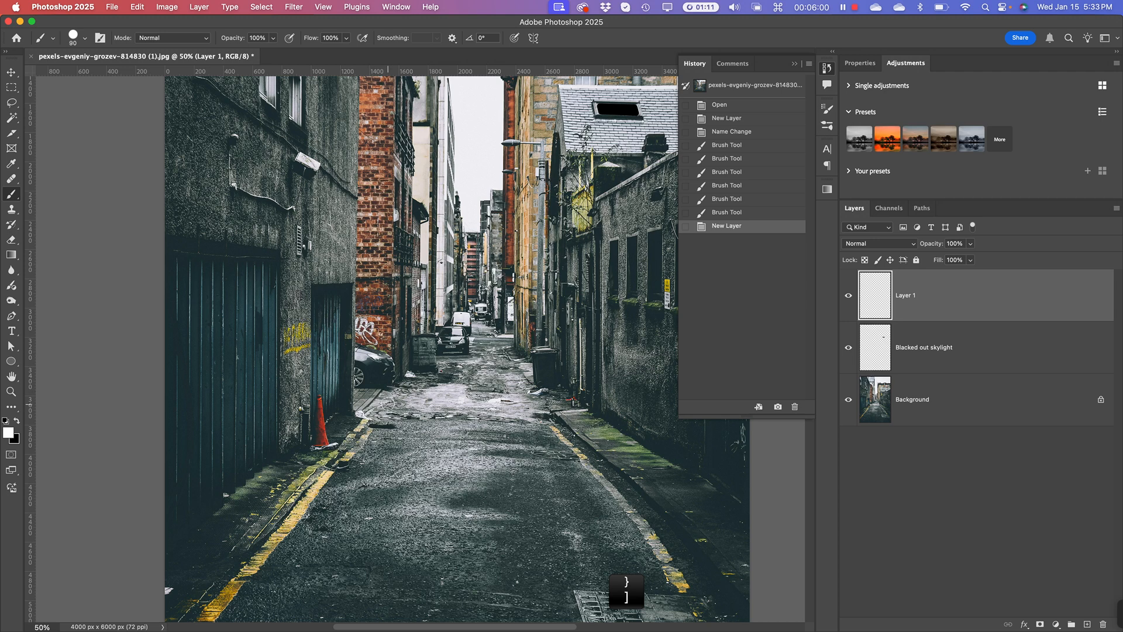
{"action": "key", "text": "bracketright"}
{"action": "key", "text": "bracketright"}
{"action": "key", "text": "bracketright"}
{"action": "key", "text": "bracketright"}
{"action": "key", "text": "bracketright"}
{"action": "key", "text": "bracketright"}
{"action": "left_click_drag", "start_coordinate": [385, 404], "coordinate": [520, 407]}
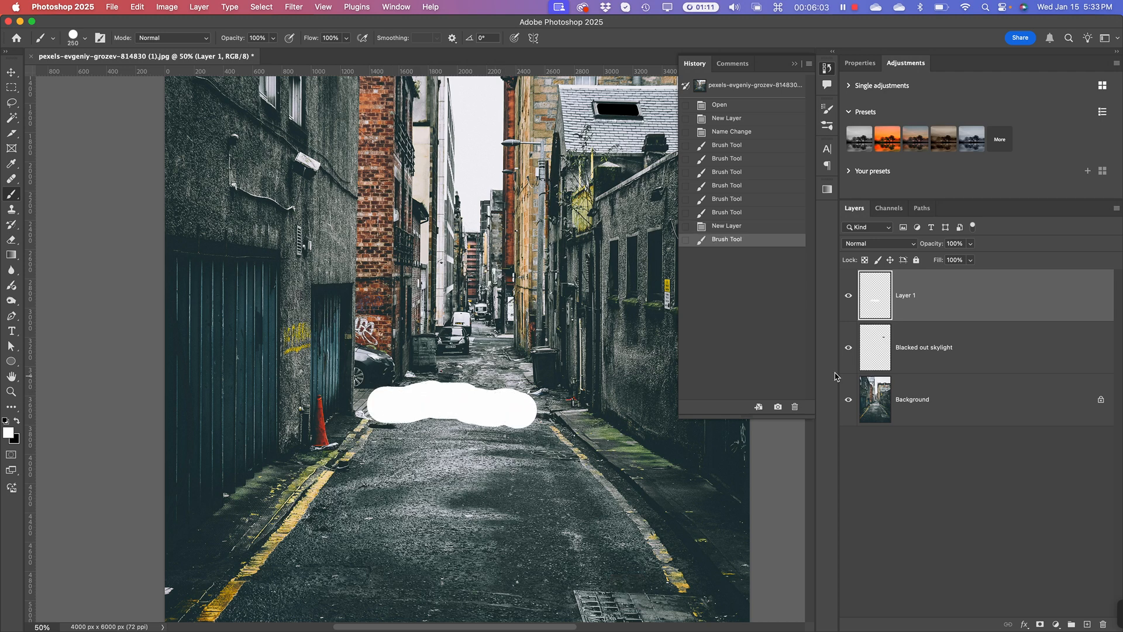
Step: Rename the new top layer holding the white road stroke as "Snow"
{"action": "double_click", "coordinate": [911, 295]}
{"action": "type", "text": "Snow"}
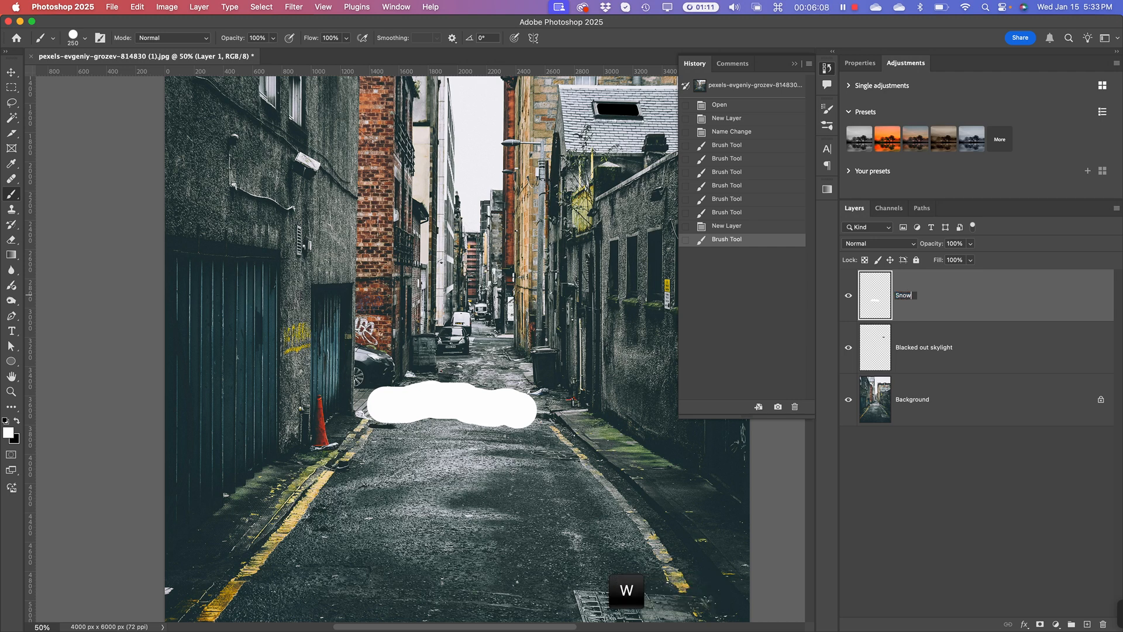
{"action": "key", "text": "Return"}
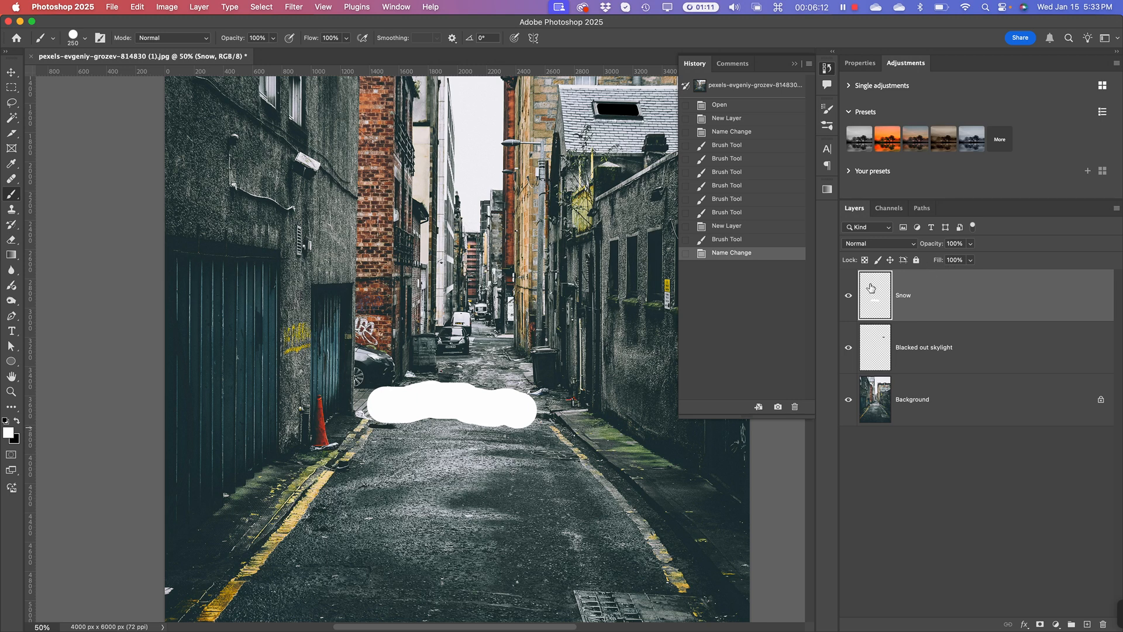
Step: Compare the photo with and without each edit by hiding and reshowing the Snow and Blacked out skylight layers, leaving no layer selected
{"action": "left_click", "coordinate": [850, 296]}
{"action": "left_click", "coordinate": [849, 296]}
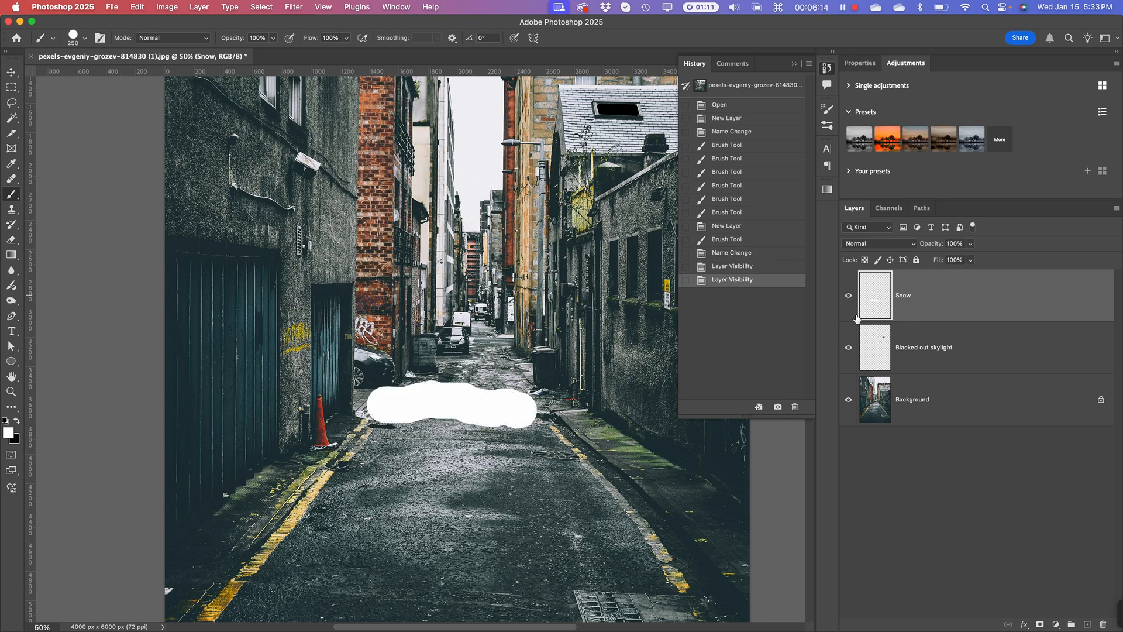
{"action": "left_click", "coordinate": [848, 348]}
{"action": "left_click", "coordinate": [849, 348]}
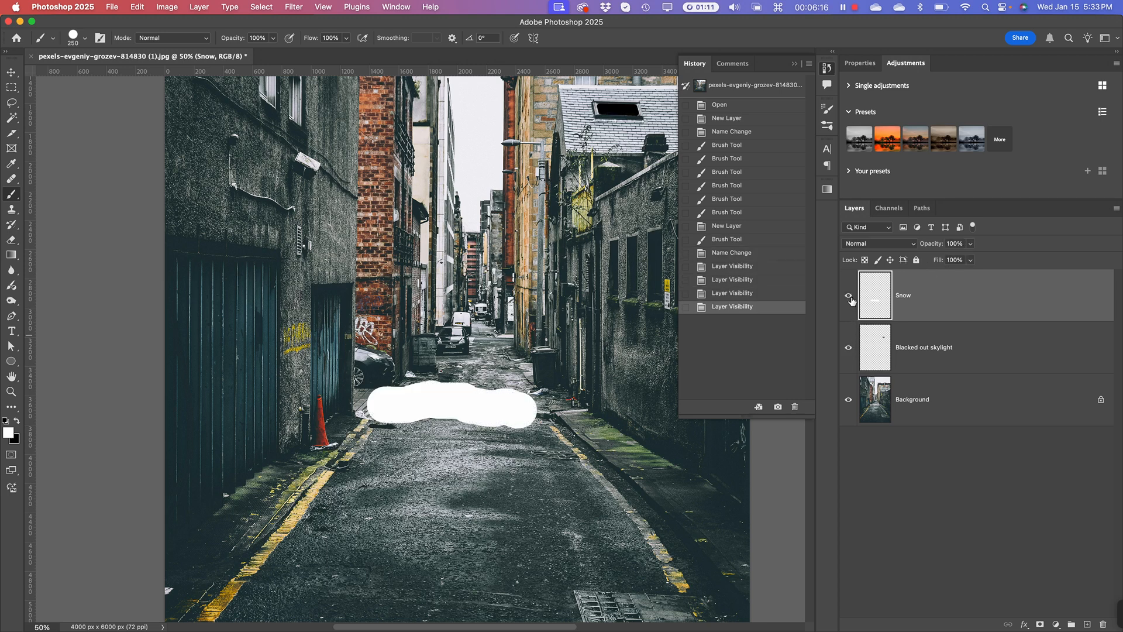
{"action": "left_click", "coordinate": [937, 462]}
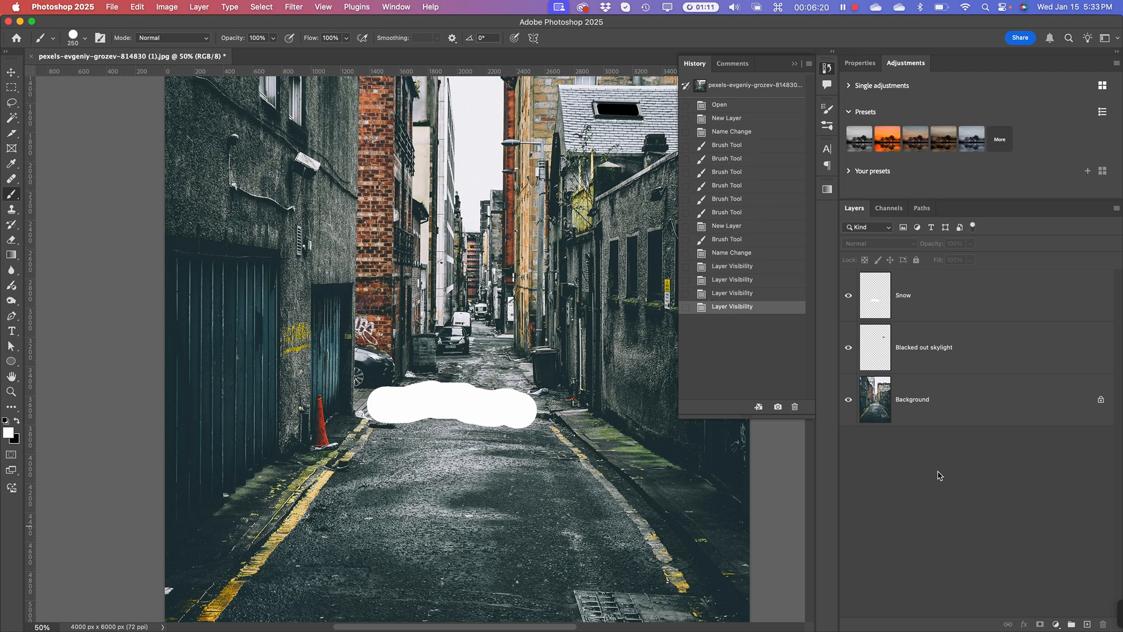
Step: Start saving the document under a new name and create a "Photoshop Demo" folder inside Work > UA as its location
{"action": "key", "text": "super"}
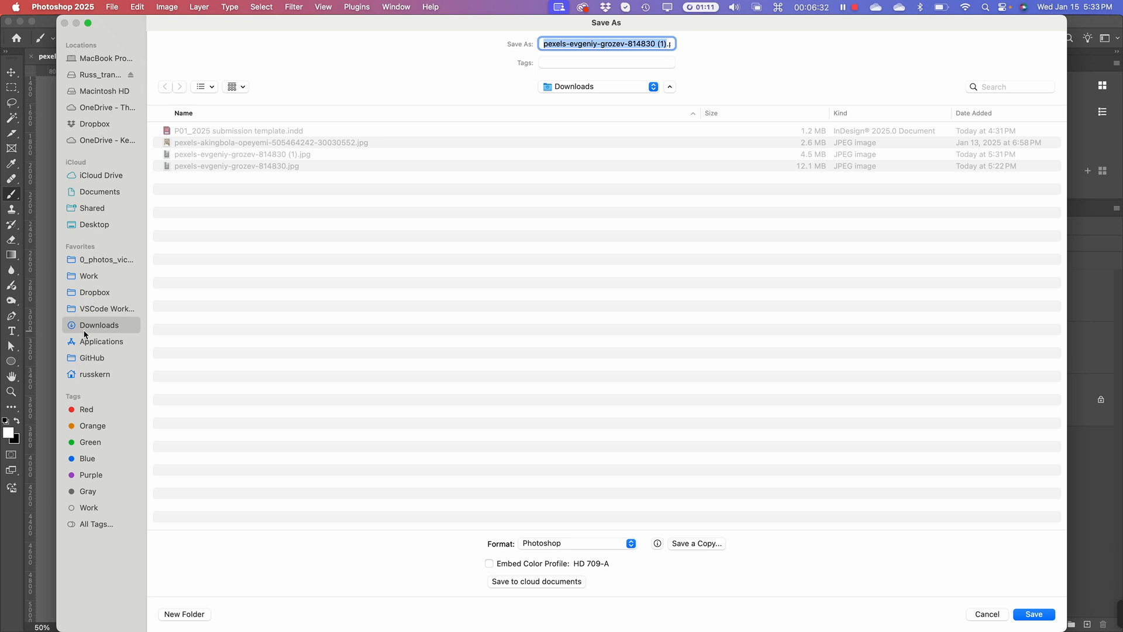
{"action": "left_click", "coordinate": [89, 276]}
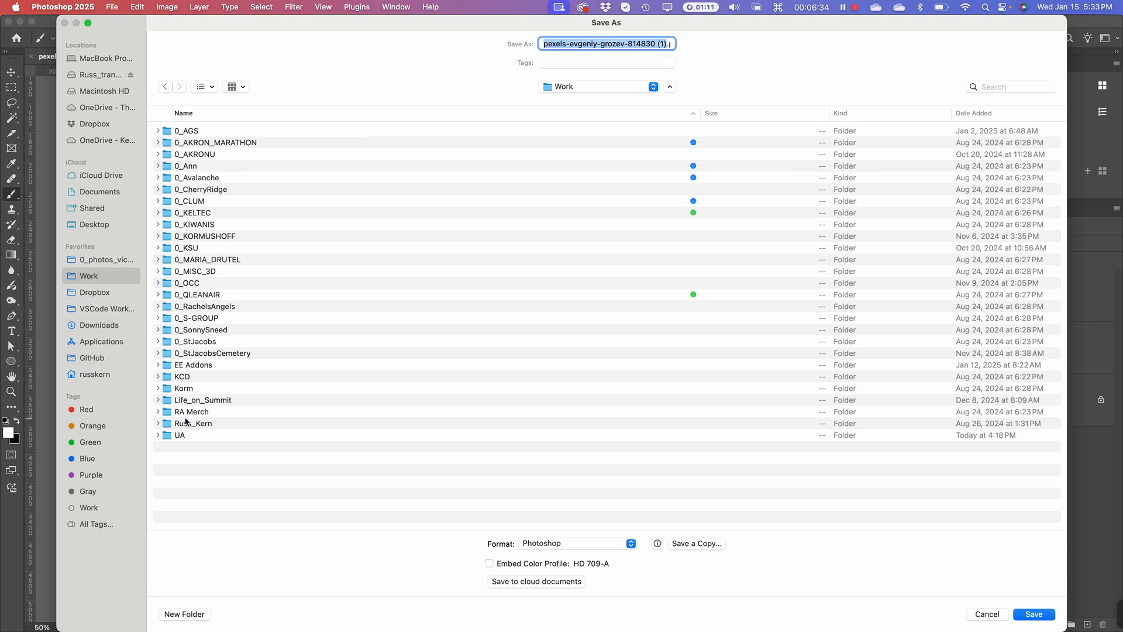
{"action": "double_click", "coordinate": [167, 437]}
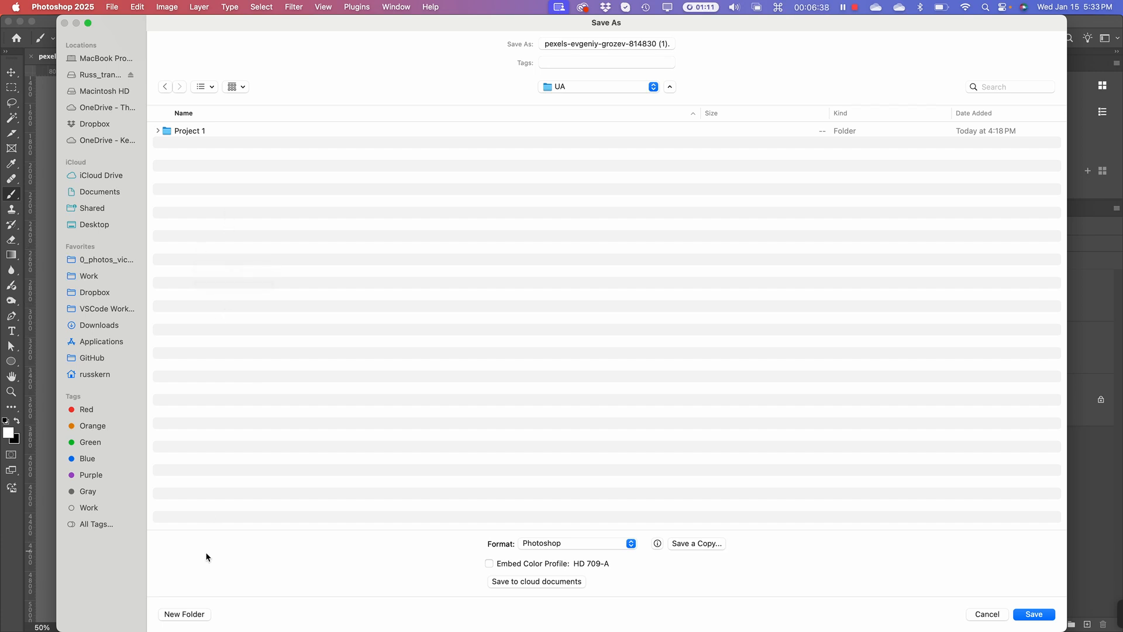
{"action": "left_click", "coordinate": [185, 614]}
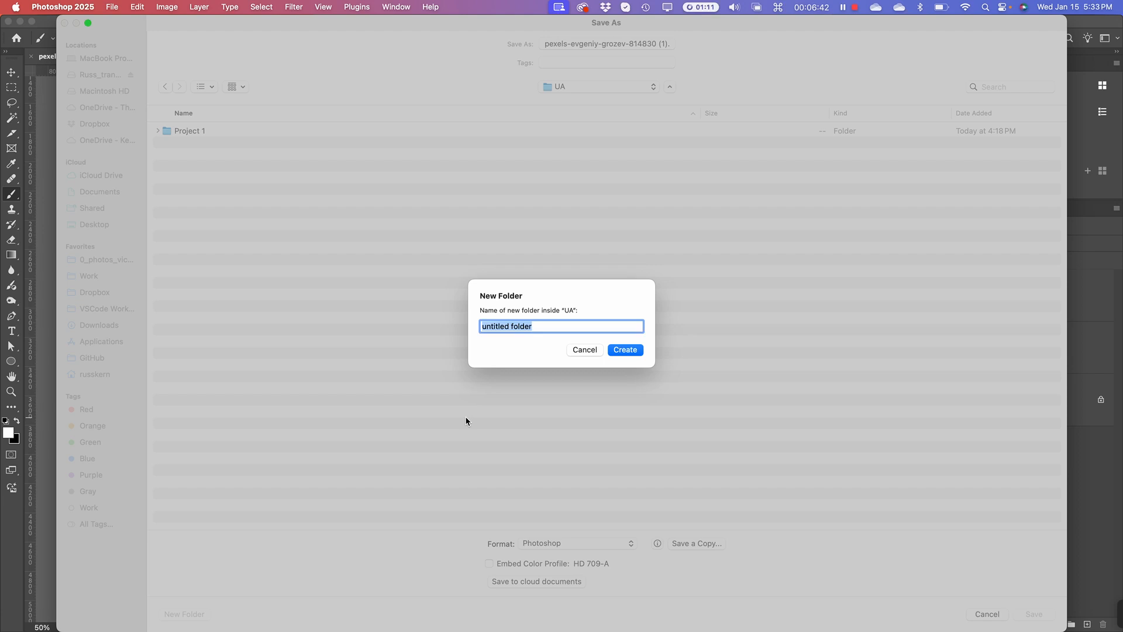
{"action": "type", "text": "Photosh"}
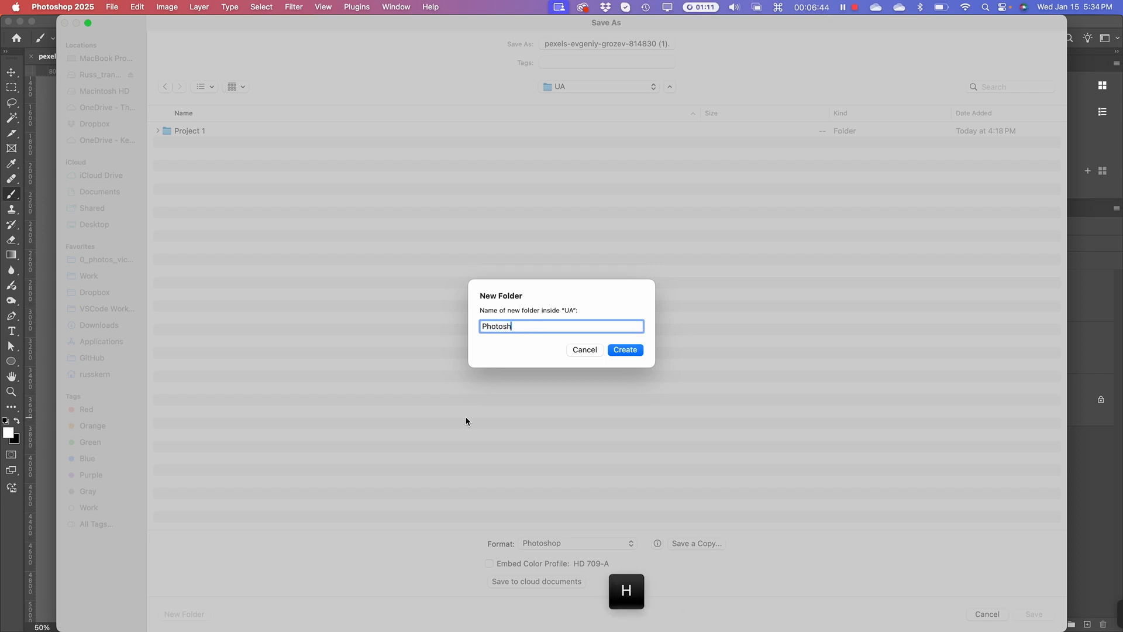
{"action": "type", "text": "op Demo"}
{"action": "left_click", "coordinate": [636, 353]}
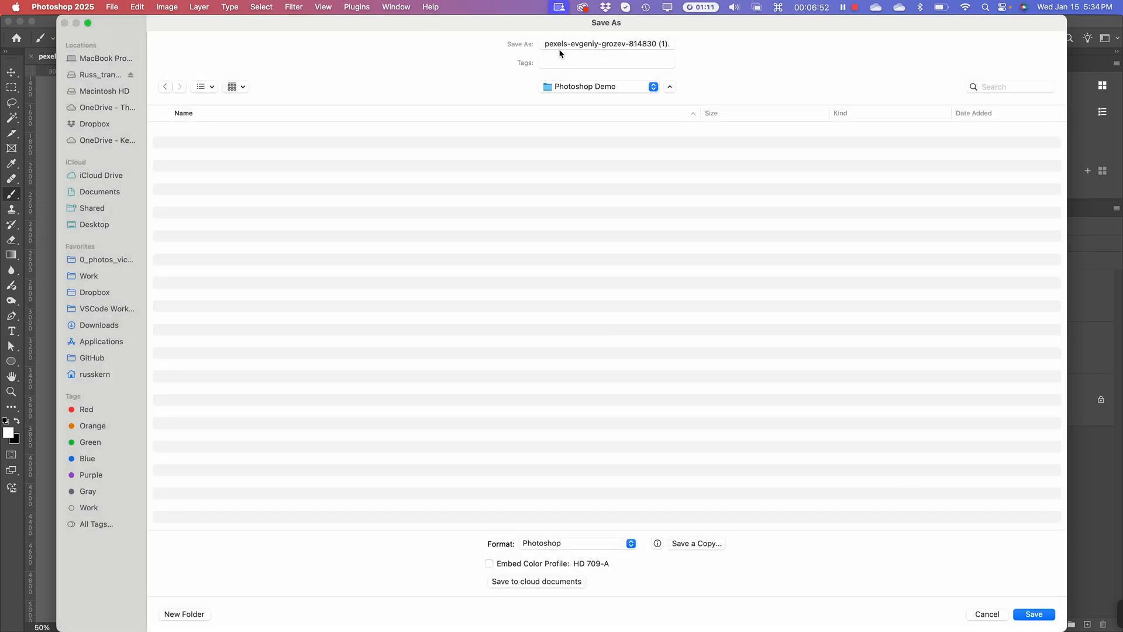
Step: Save the document as alley.psd in Photoshop format with Maximize Compatibility enabled
{"action": "left_click_drag", "start_coordinate": [545, 49], "coordinate": [651, 46]}
{"action": "type", "text": "alley).psd"}
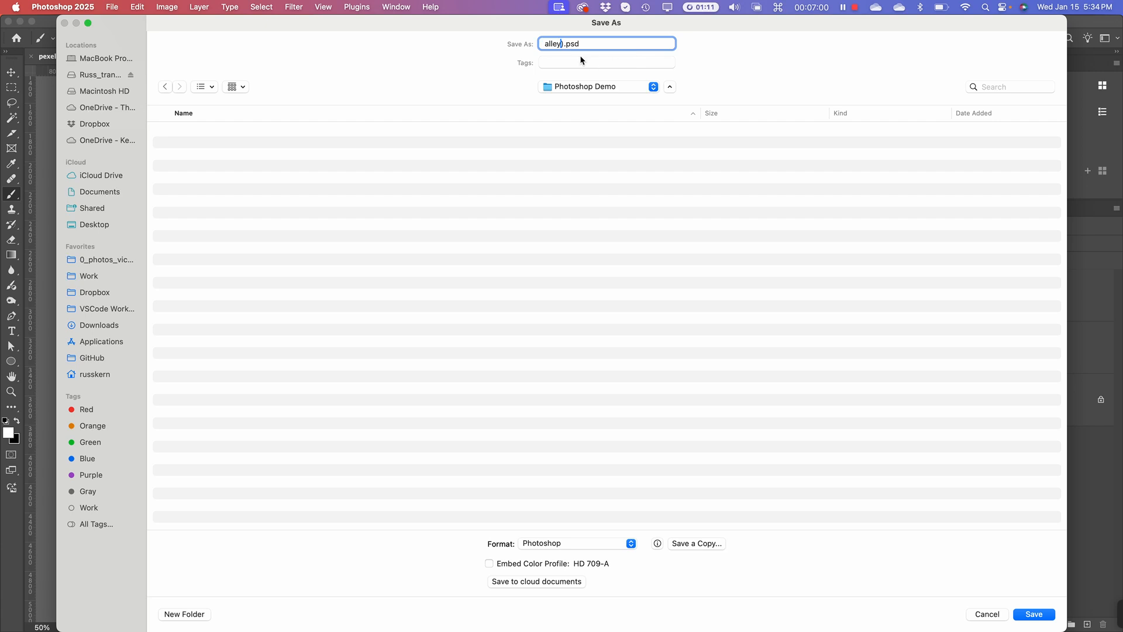
{"action": "key", "text": "Right"}
{"action": "key", "text": "BackSpace"}
{"action": "left_click", "coordinate": [544, 545]}
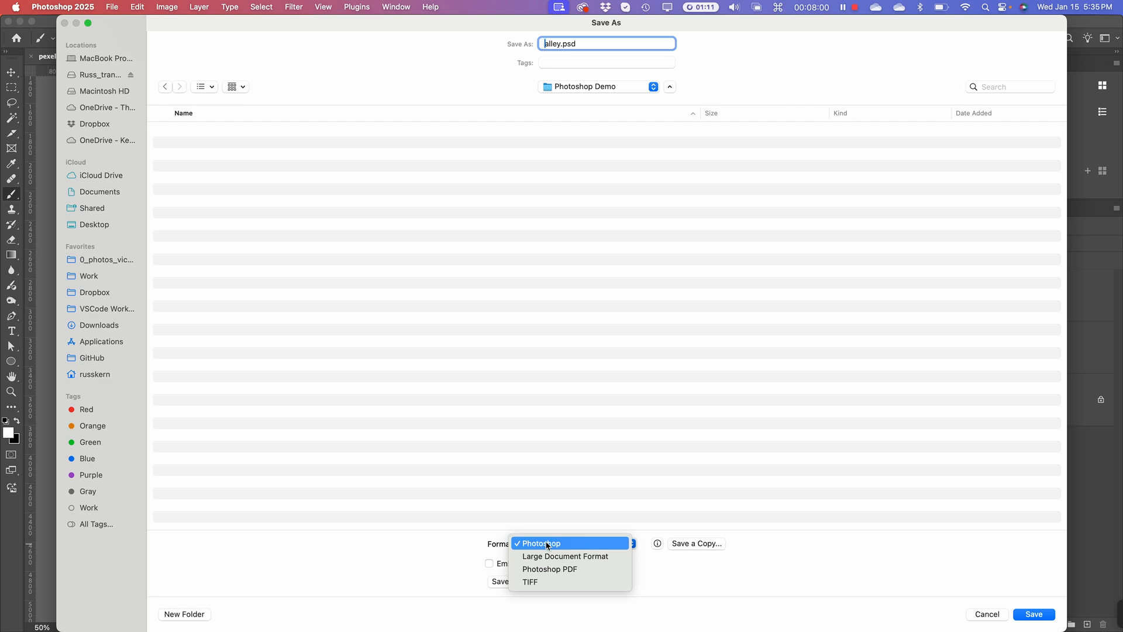
{"action": "left_click", "coordinate": [547, 544]}
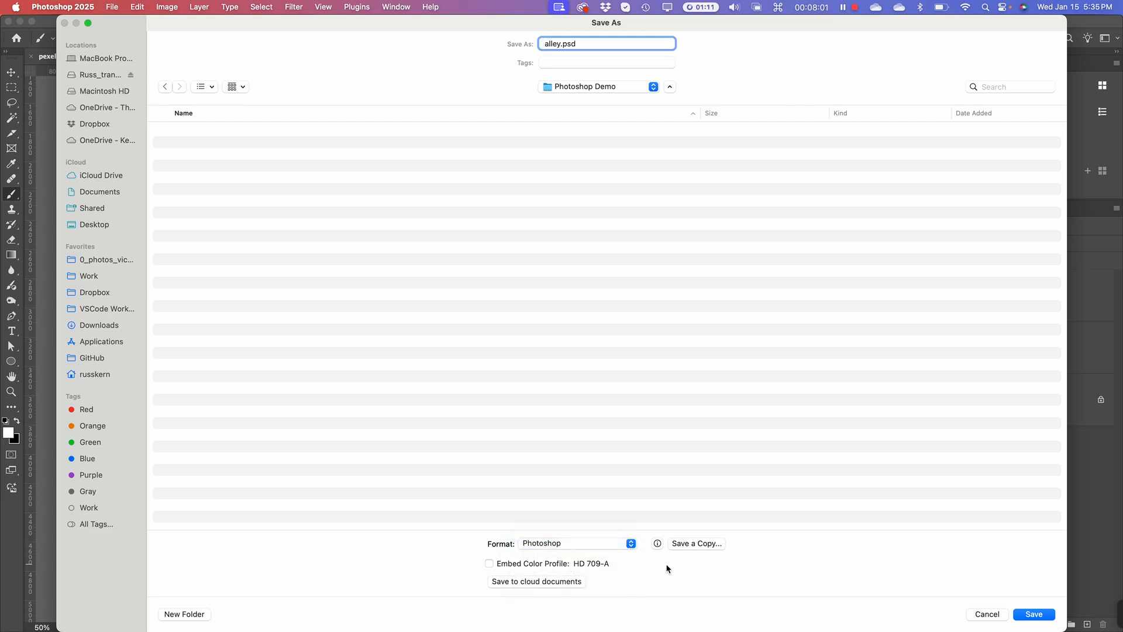
{"action": "left_click", "coordinate": [1035, 614]}
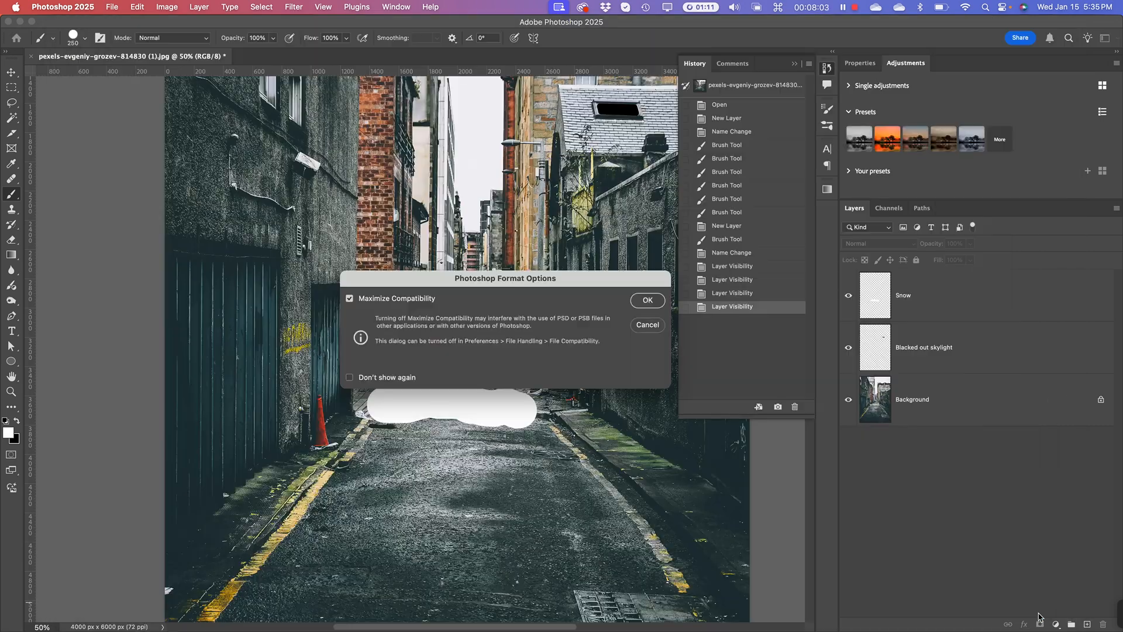
{"action": "left_click", "coordinate": [646, 301]}
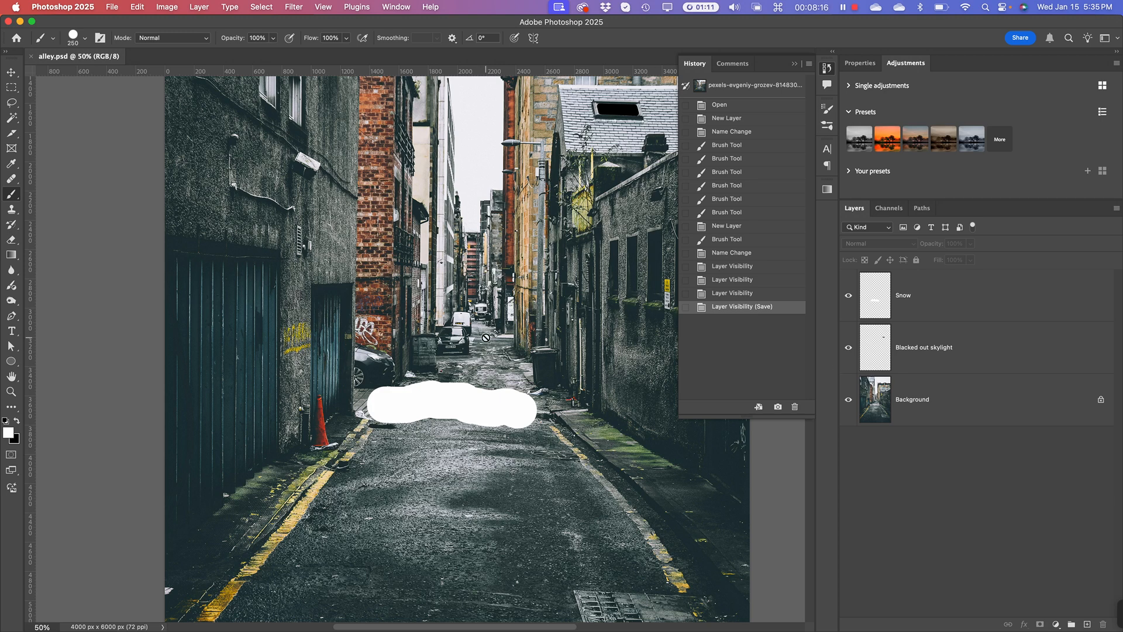
Step: Close the document, switch to Finder, and reopen alley.psd from Work > UA > Photoshop Demo
{"action": "key", "text": "super+w"}
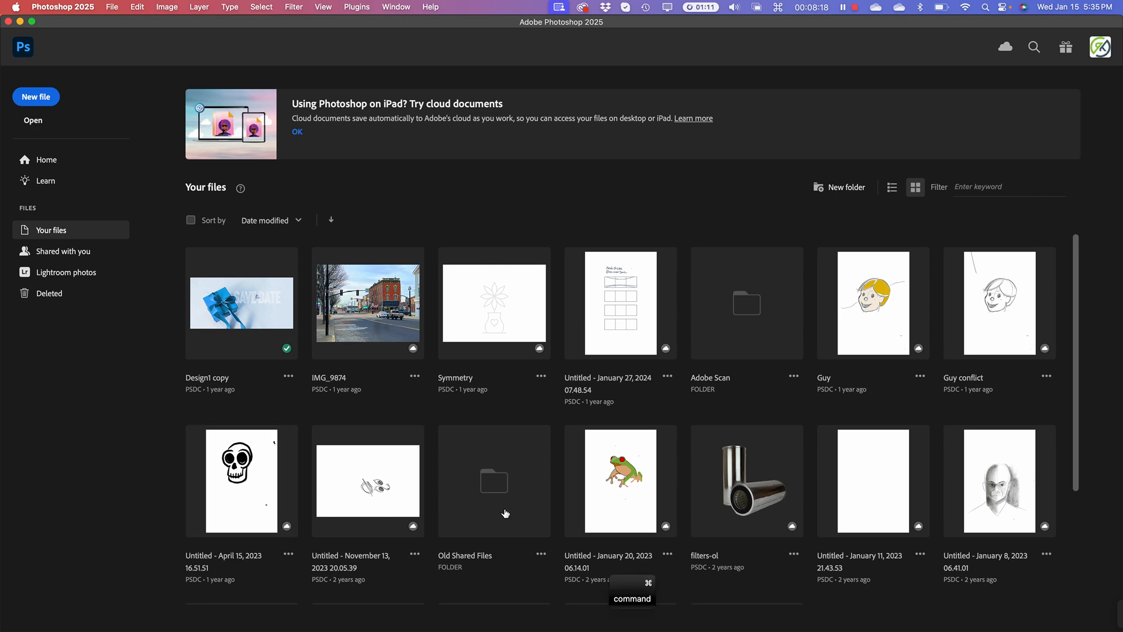
{"action": "key", "text": "super+Tab"}
{"action": "left_click", "coordinate": [294, 324]}
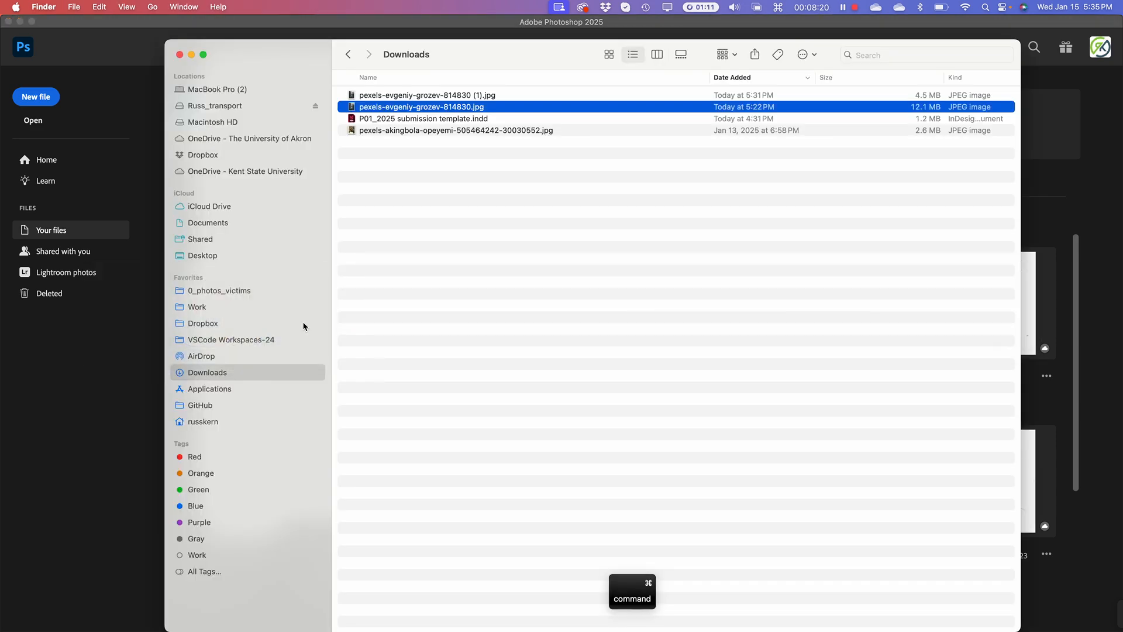
{"action": "left_click", "coordinate": [204, 308]}
{"action": "double_click", "coordinate": [371, 399]}
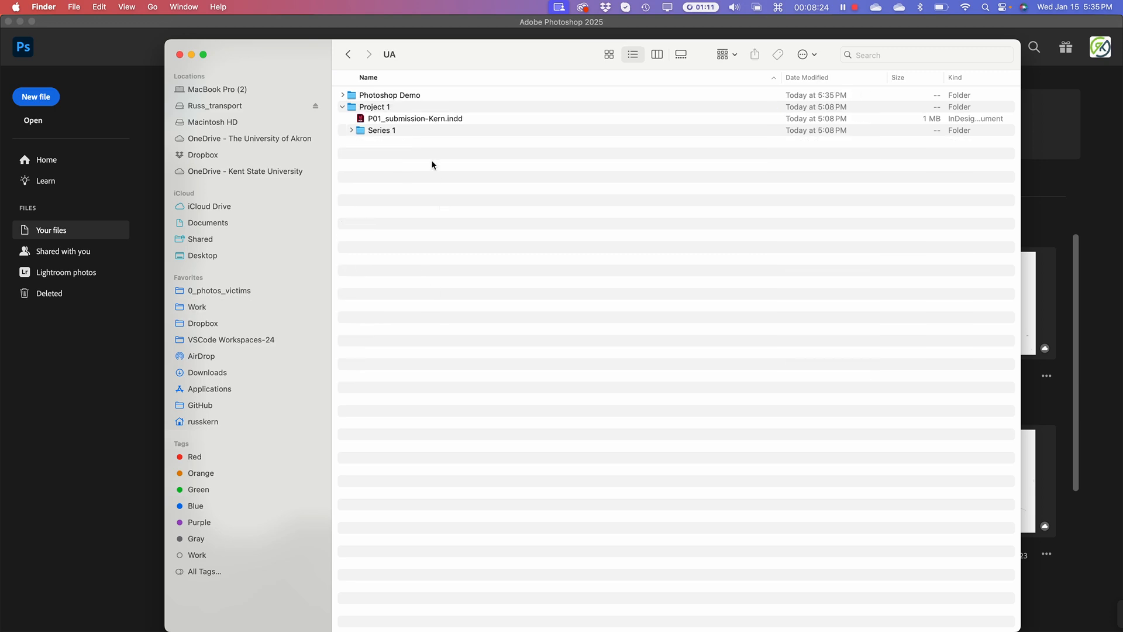
{"action": "double_click", "coordinate": [370, 96]}
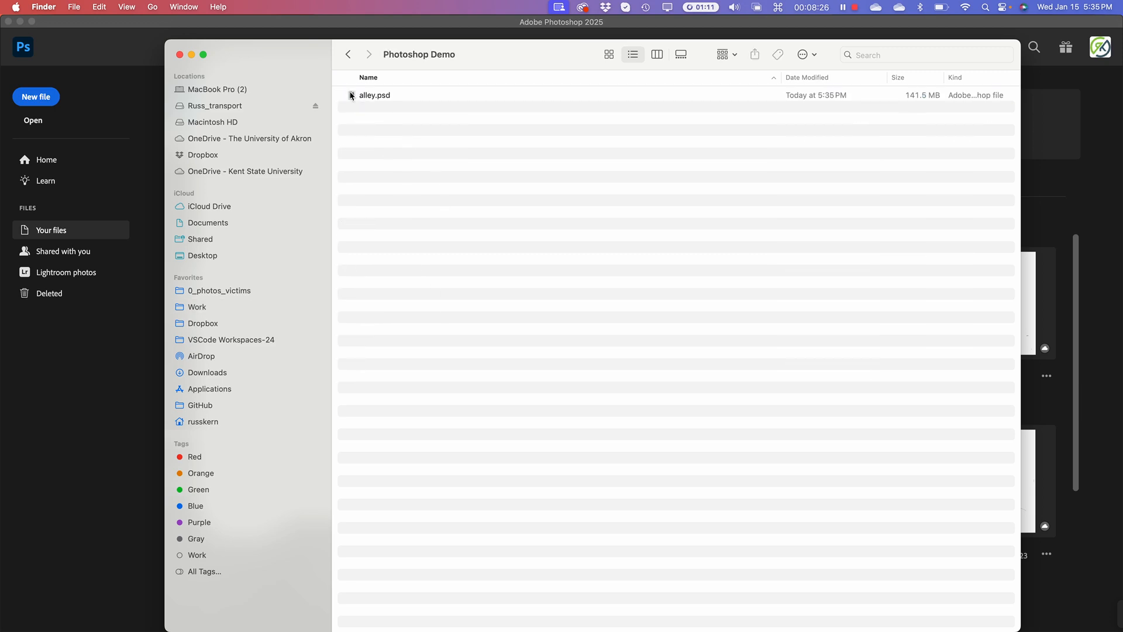
{"action": "double_click", "coordinate": [372, 94]}
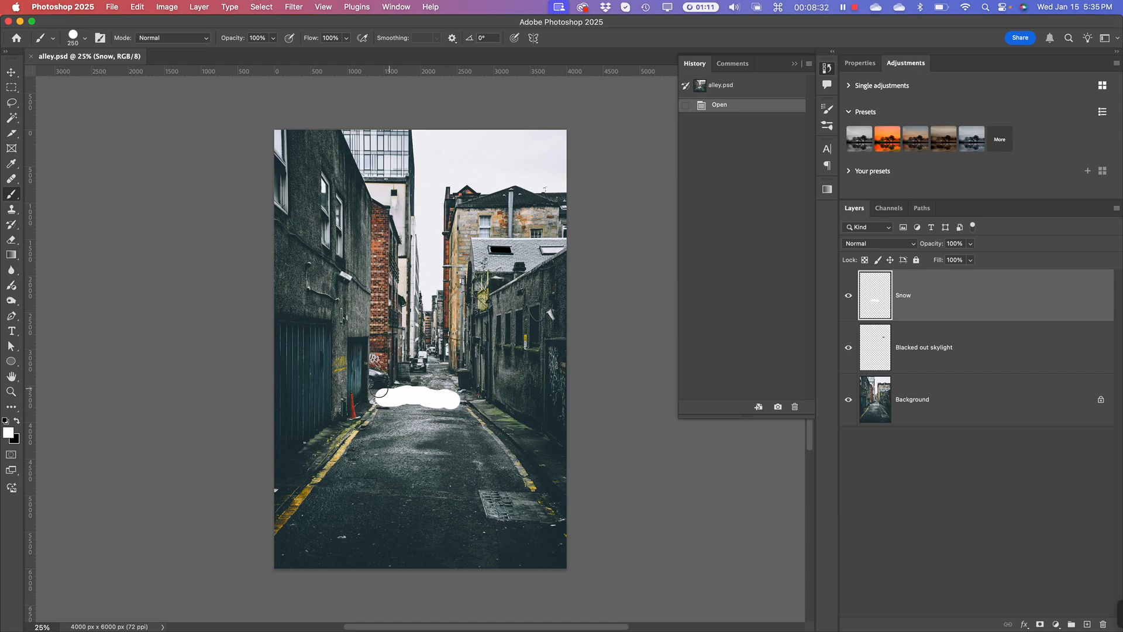
Step: Hide the Snow and Blacked out skylight layers to show the original photo, and collapse the History panel
{"action": "left_click", "coordinate": [848, 295]}
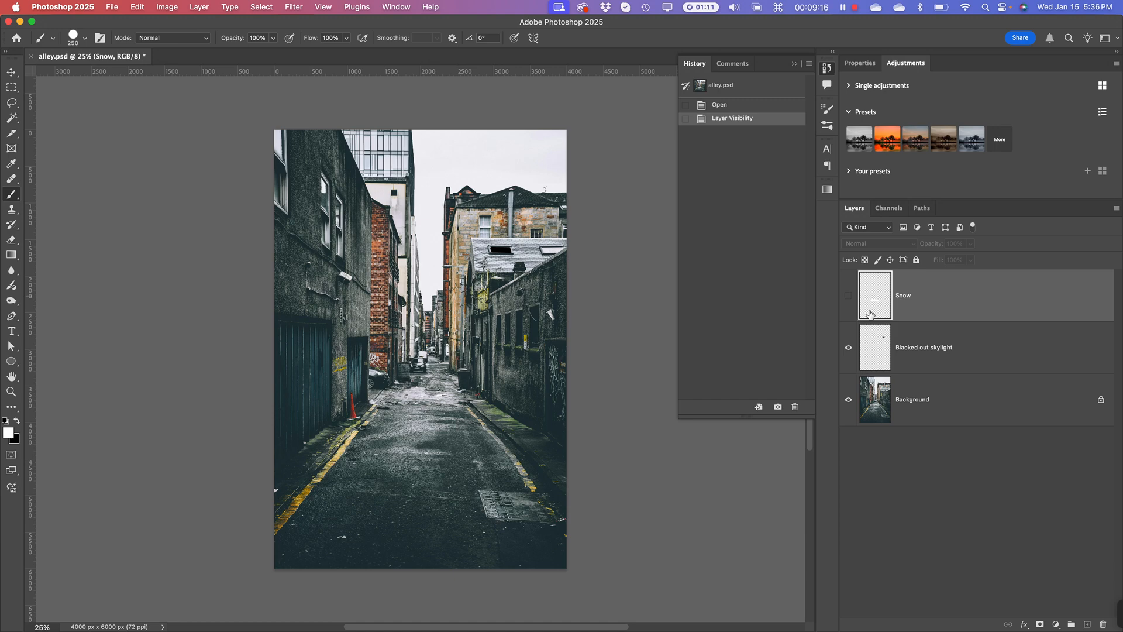
{"action": "left_click", "coordinate": [849, 347]}
{"action": "mouse_move", "coordinate": [976, 630]}
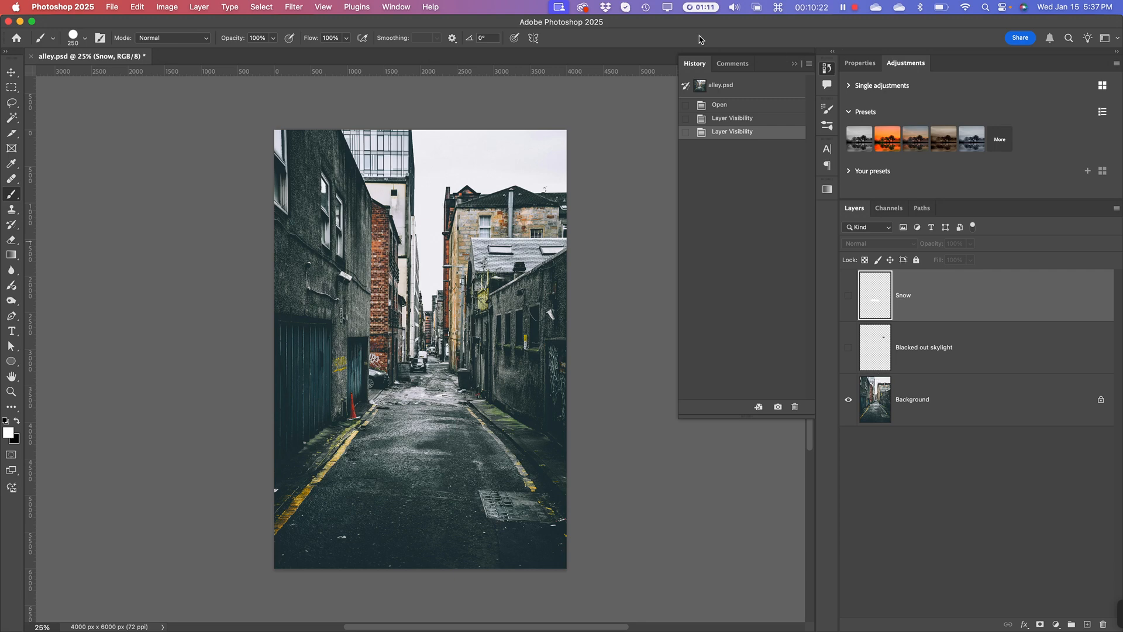
{"action": "left_click", "coordinate": [796, 66]}
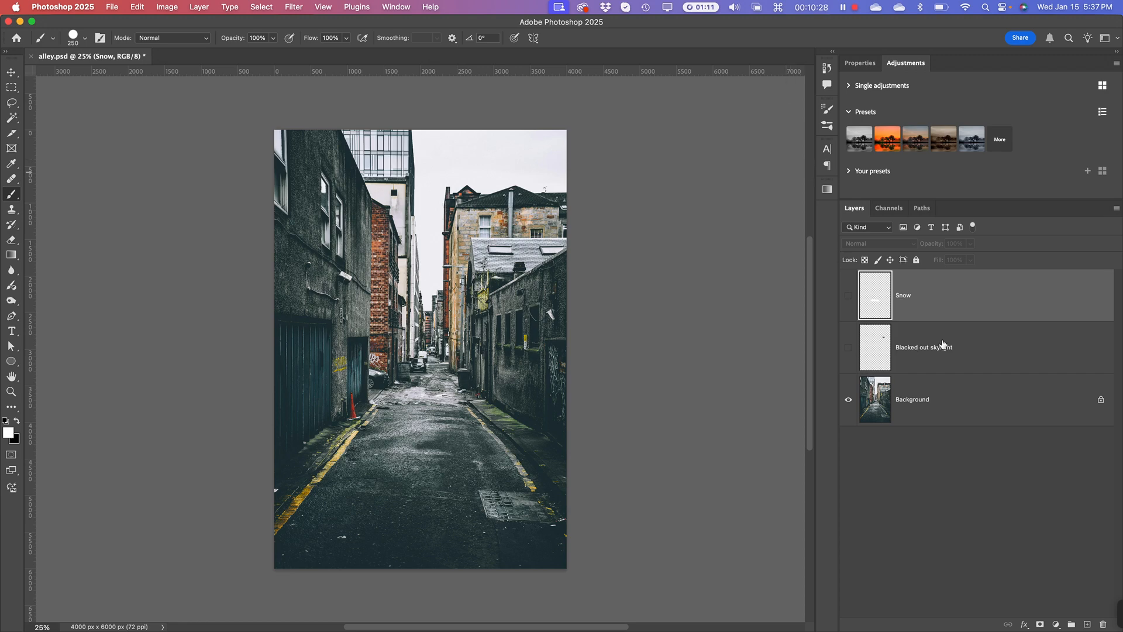
Step: Delete the Snow and Blacked out skylight layers together, keeping only the Background layer
{"action": "left_click", "coordinate": [939, 475]}
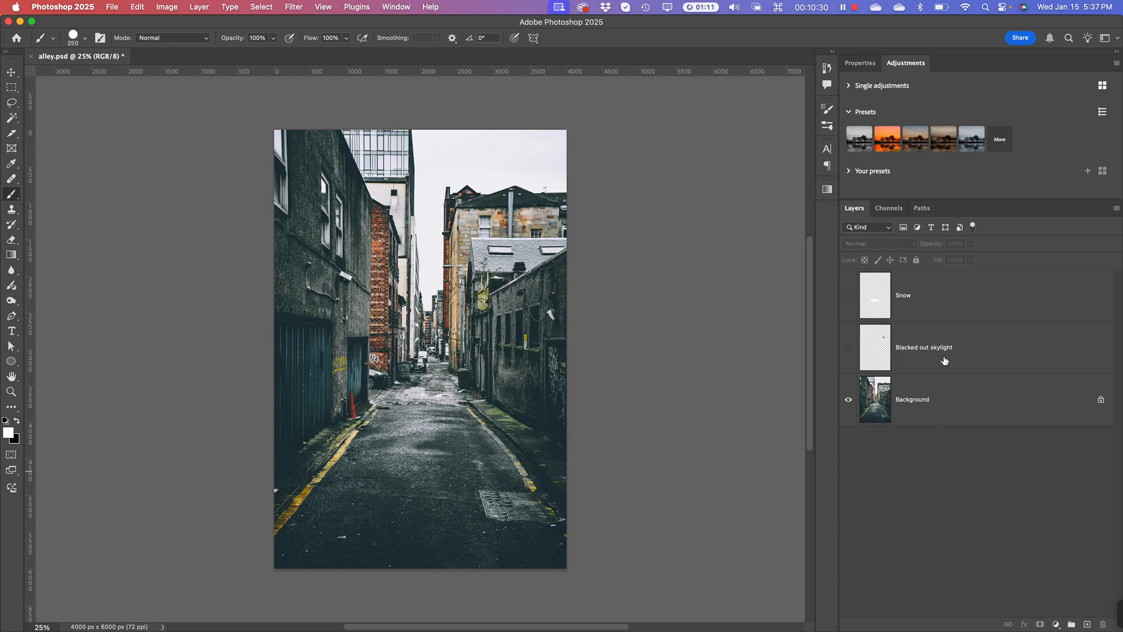
{"action": "left_click", "coordinate": [913, 363]}
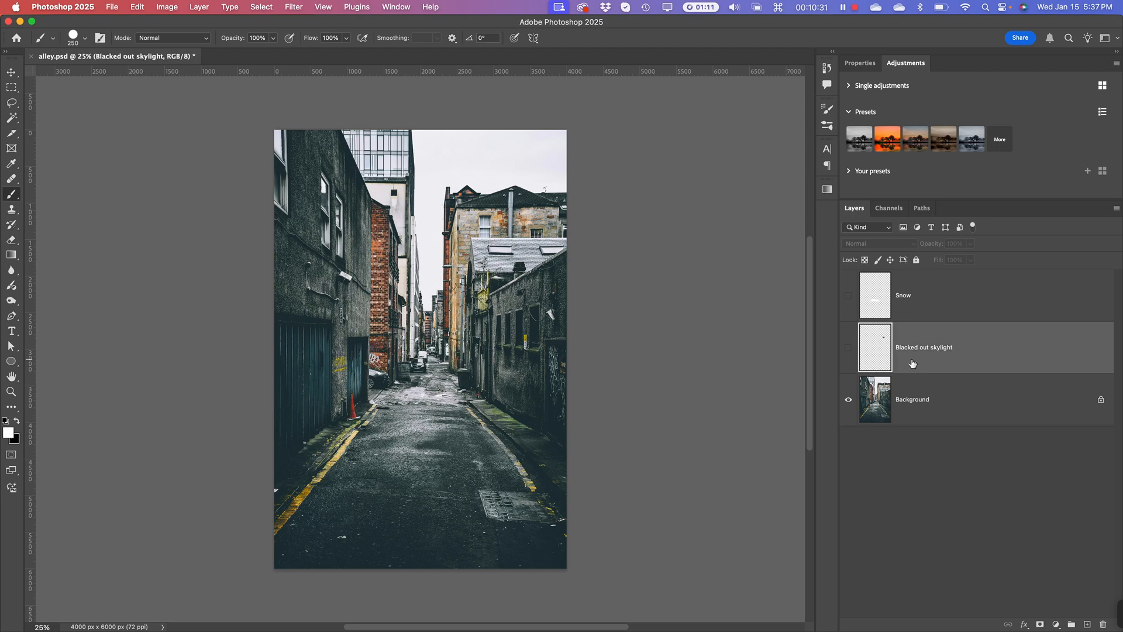
{"action": "left_click", "coordinate": [933, 297], "text": "shift"}
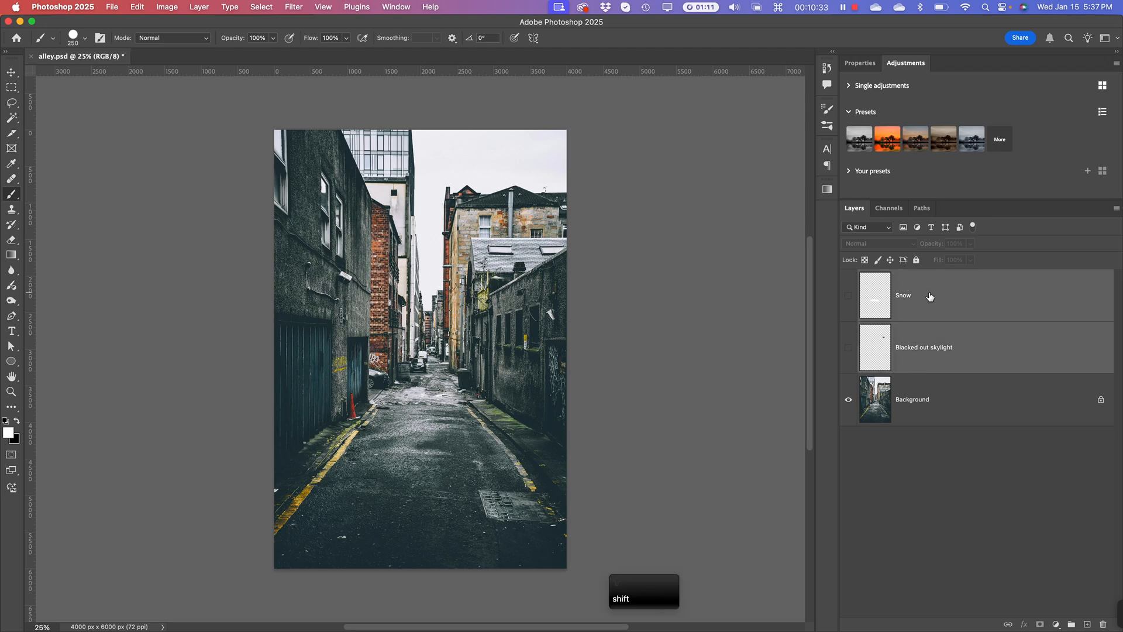
{"action": "left_click", "coordinate": [1104, 624]}
{"action": "left_click", "coordinate": [592, 222]}
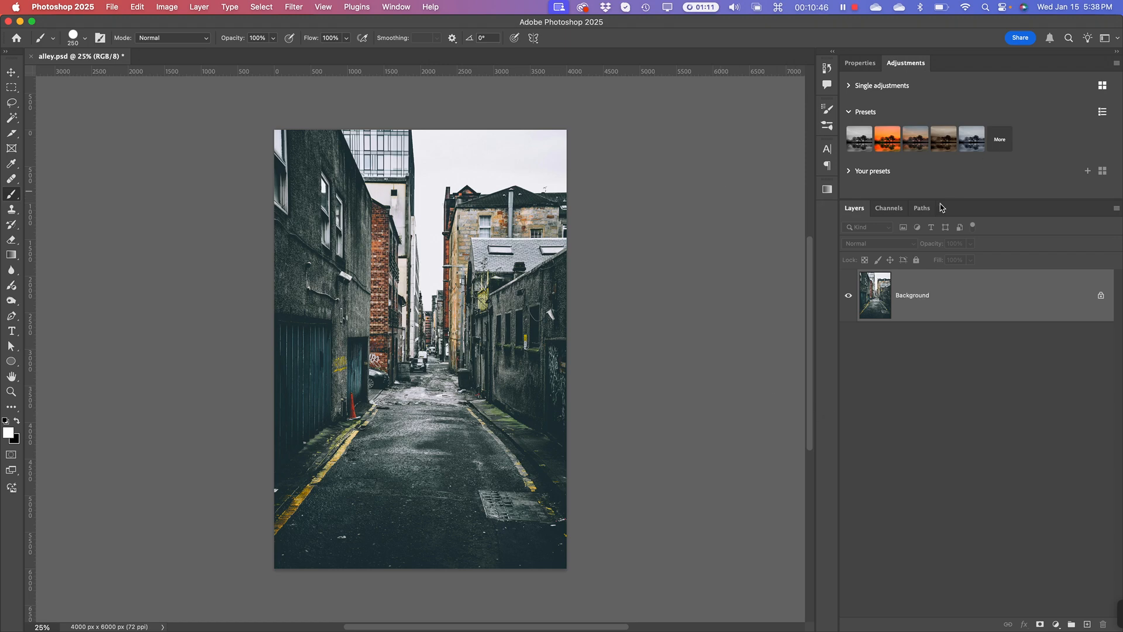
Step: Examine the photo's colour channels by toggling Red and Green visibility, ending with only the Blue channel shown
{"action": "left_click", "coordinate": [889, 212]}
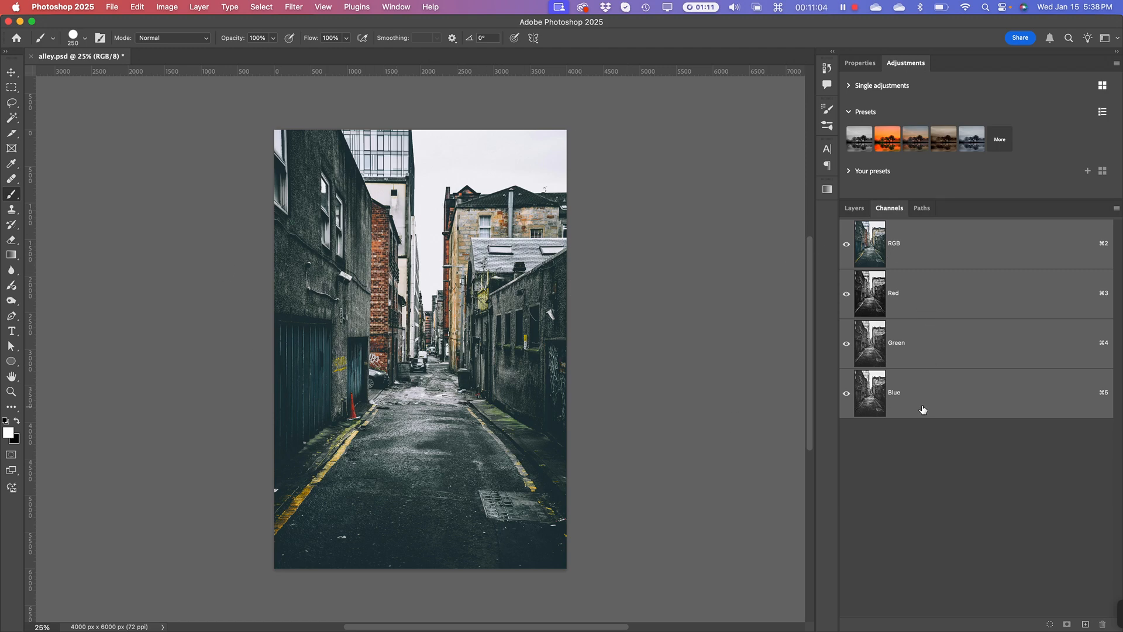
{"action": "left_click", "coordinate": [846, 294]}
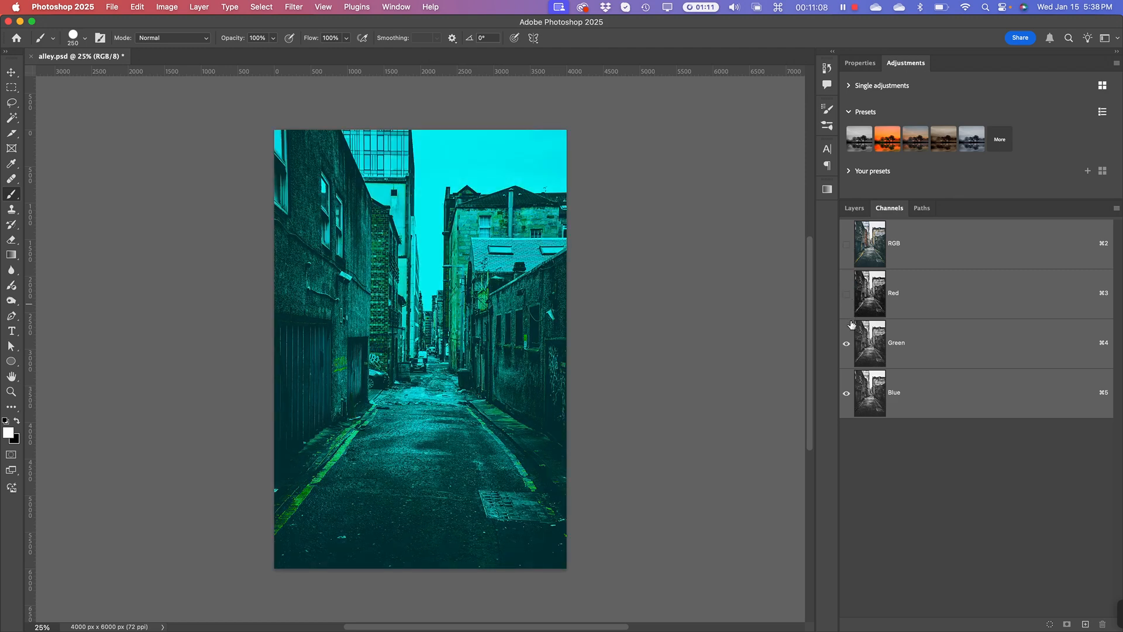
{"action": "left_click", "coordinate": [846, 343]}
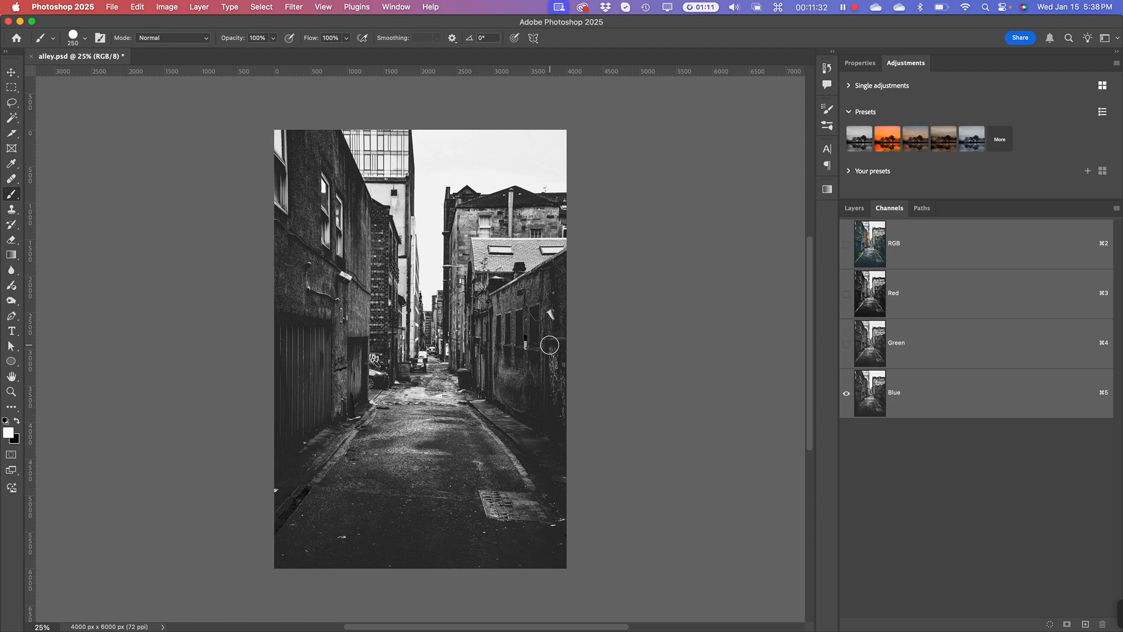
{"action": "left_click", "coordinate": [847, 344]}
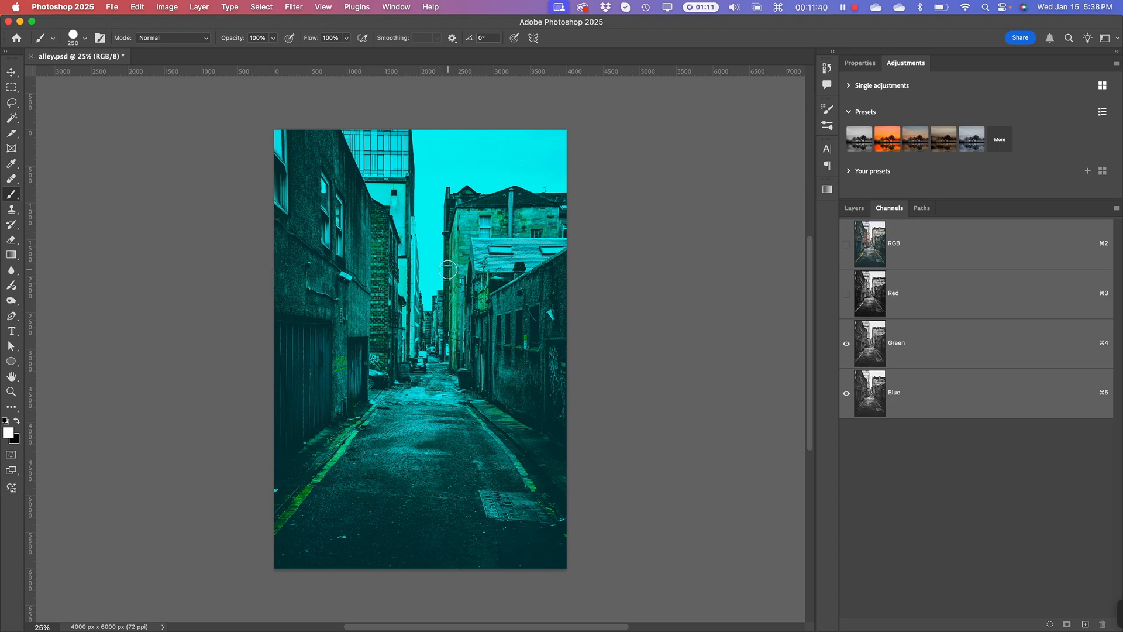
{"action": "left_click", "coordinate": [847, 295]}
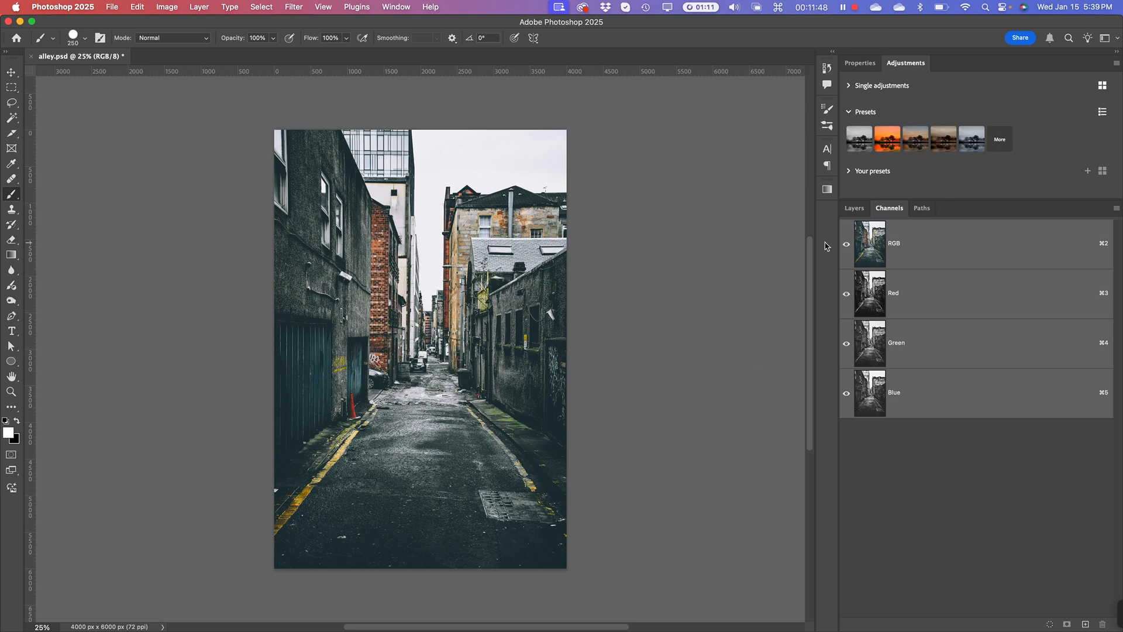
{"action": "left_click", "coordinate": [846, 293]}
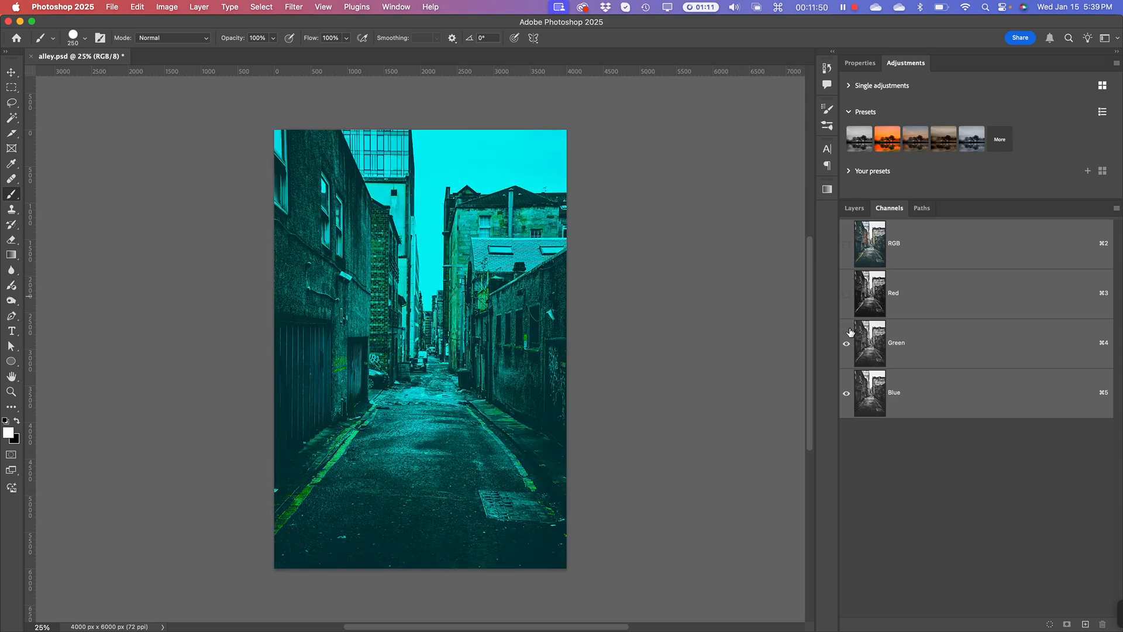
{"action": "left_click", "coordinate": [846, 343]}
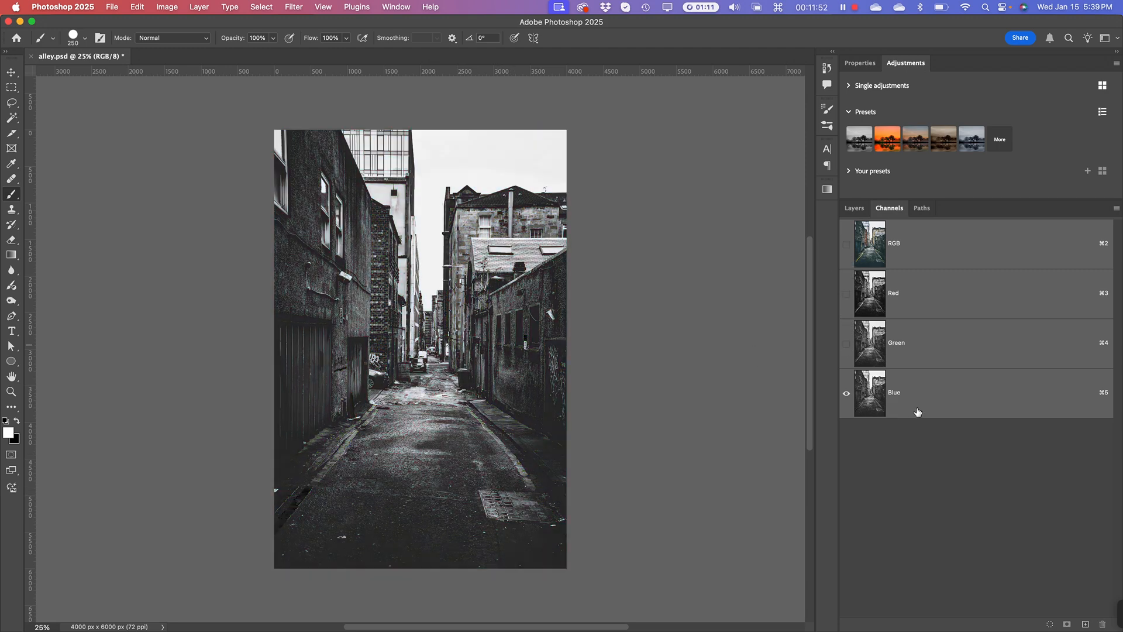
Step: Select the Blue channel, capture the Channels panel's command icons in a screenshot, and examine its enlarged preview
{"action": "left_click", "coordinate": [918, 412]}
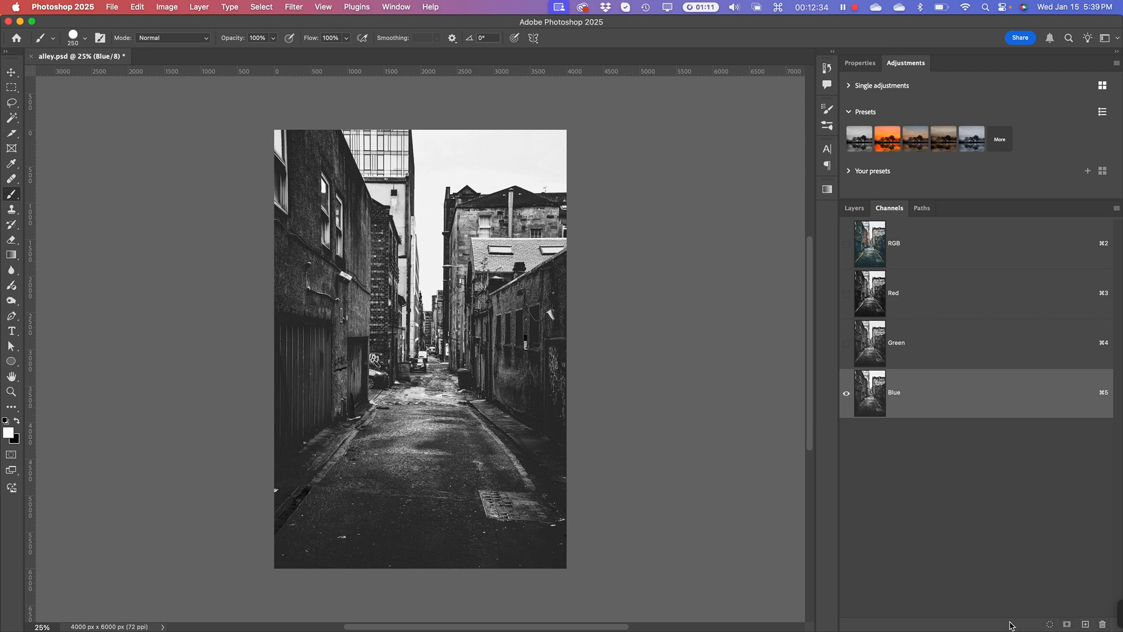
{"action": "key", "text": "shift+super+4"}
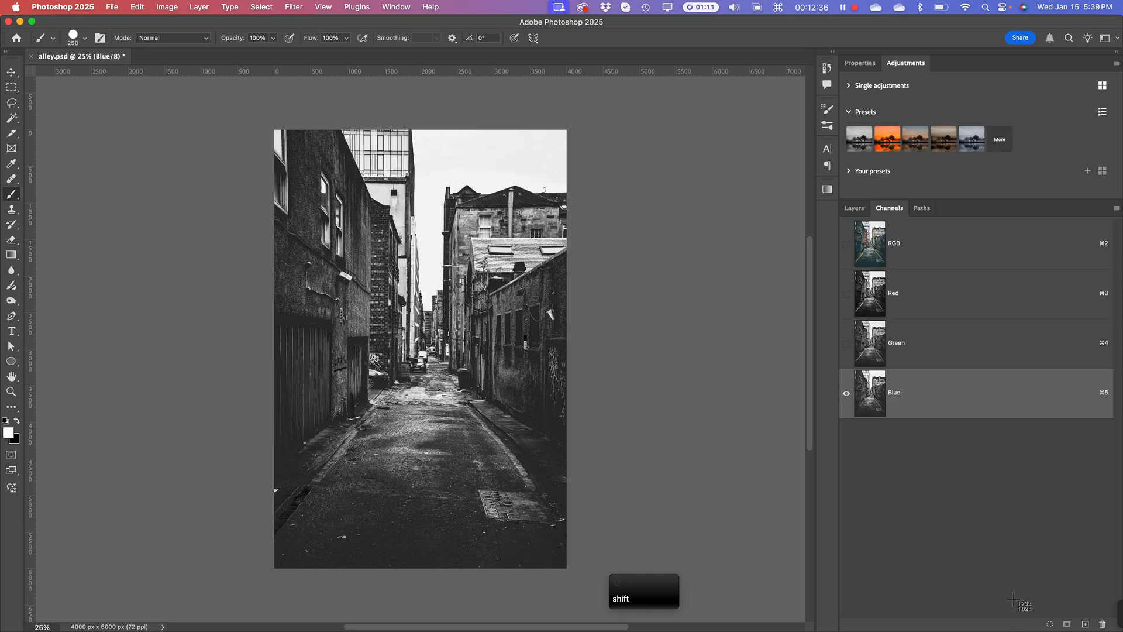
{"action": "left_click_drag", "start_coordinate": [1024, 600], "coordinate": [1081, 631]}
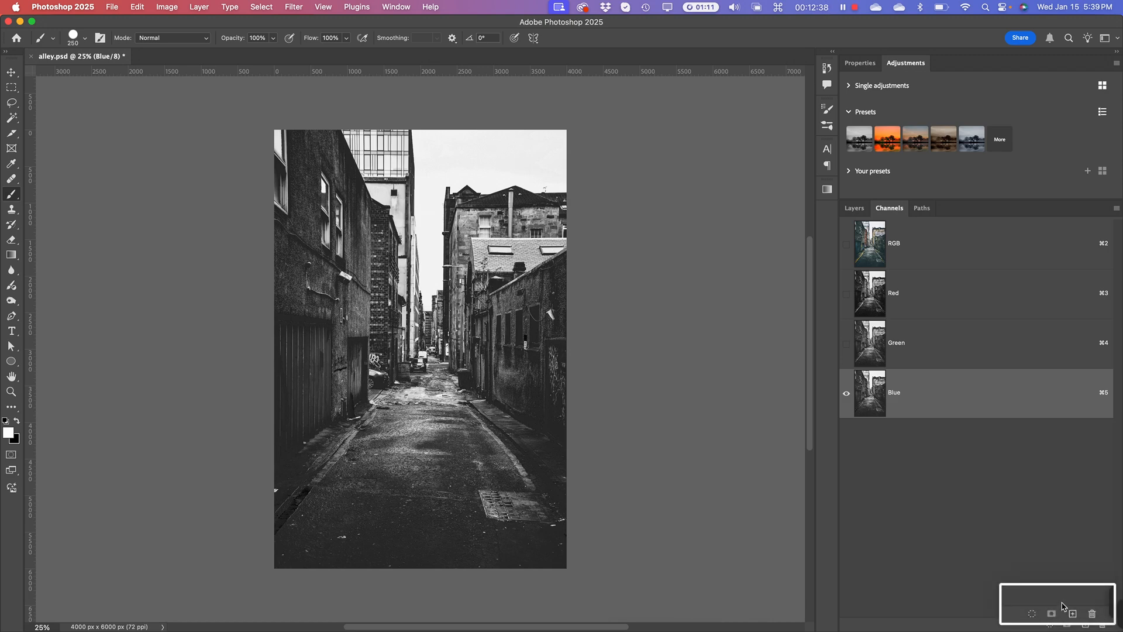
{"action": "left_click", "coordinate": [1060, 607]}
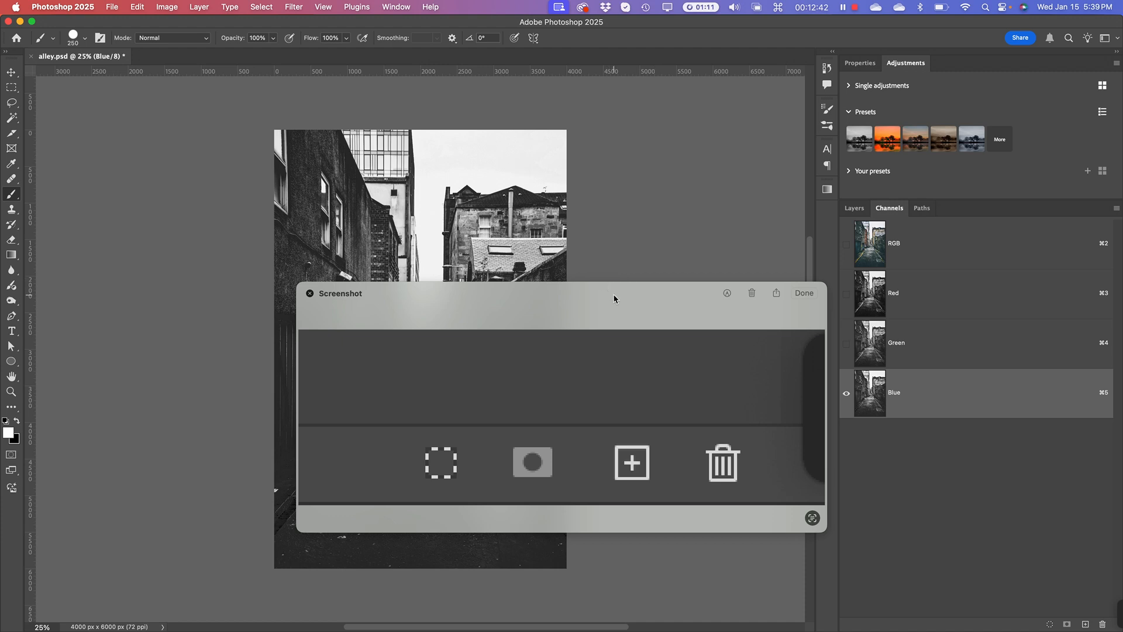
{"action": "left_click_drag", "start_coordinate": [616, 298], "coordinate": [565, 132]}
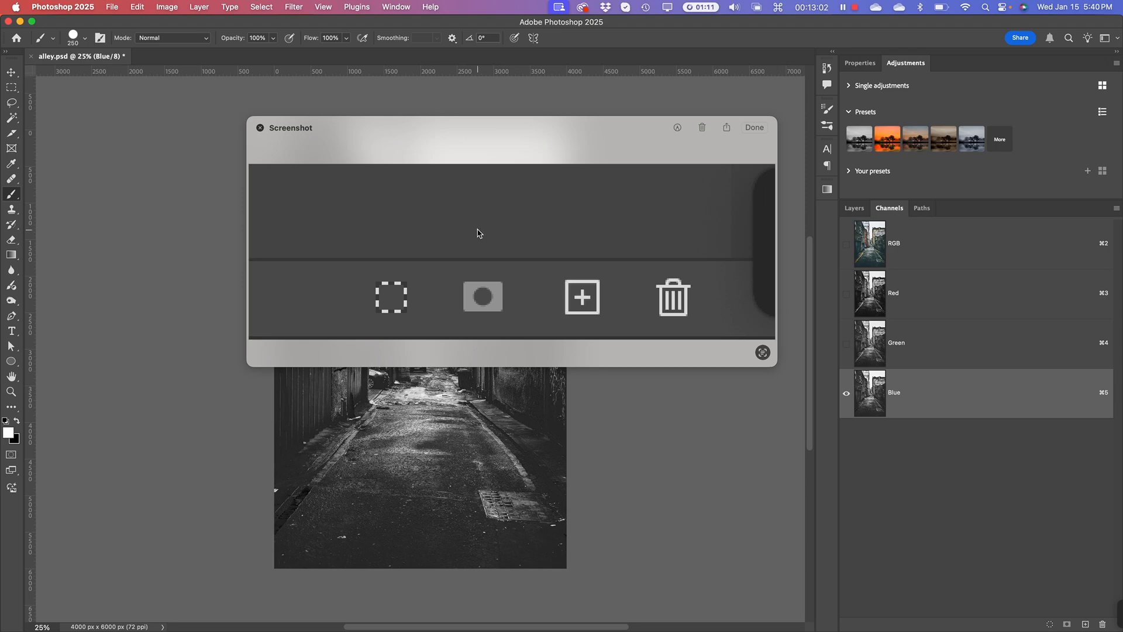
{"action": "left_click_drag", "start_coordinate": [482, 151], "coordinate": [356, 532]}
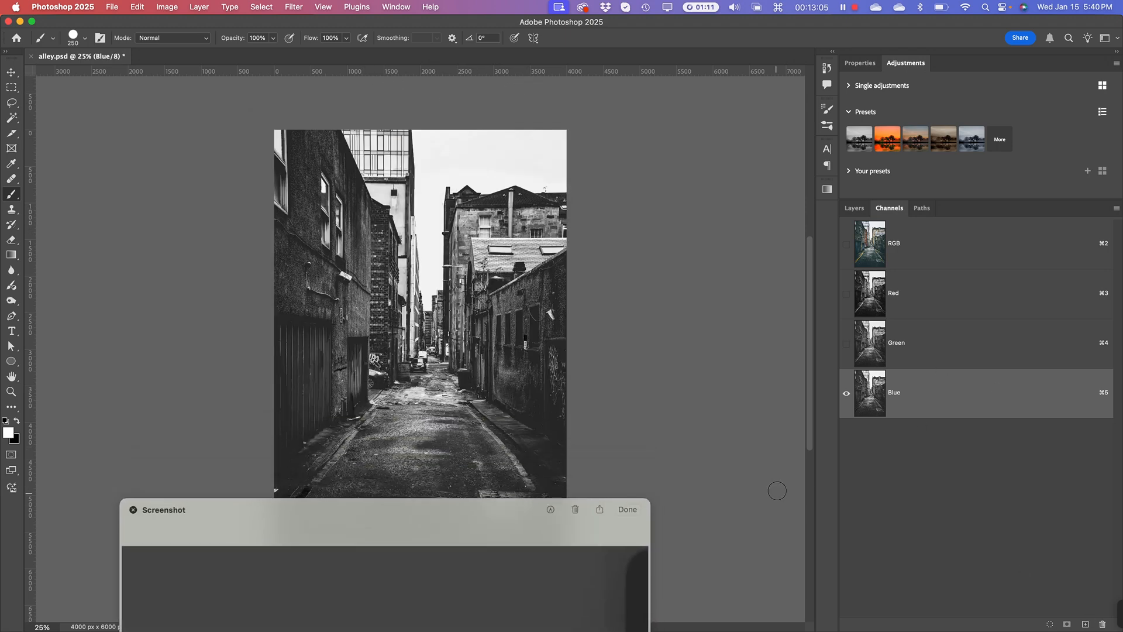
Step: Try deleting the Blue channel from the photo, and undo the deletion
{"action": "left_click", "coordinate": [1104, 625]}
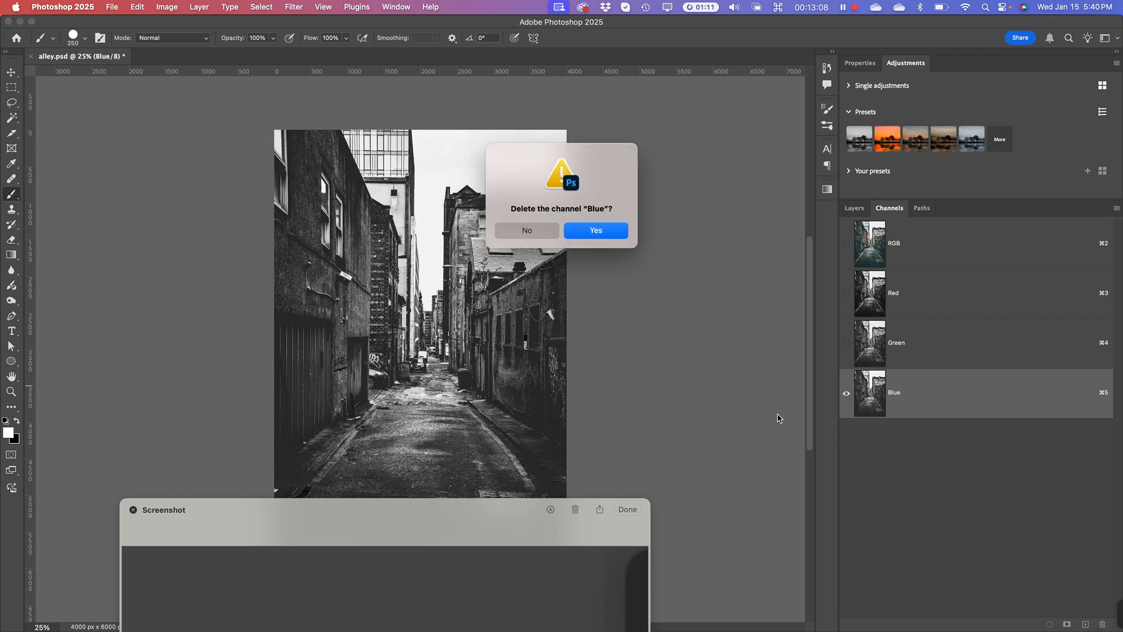
{"action": "left_click", "coordinate": [595, 231]}
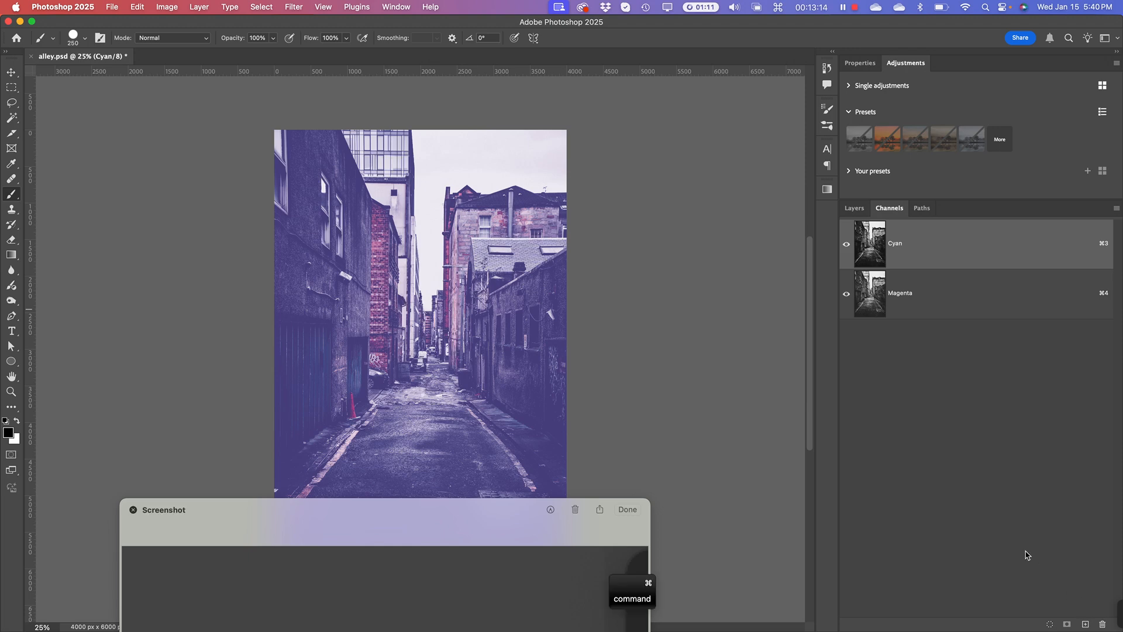
{"action": "key", "text": "super+z"}
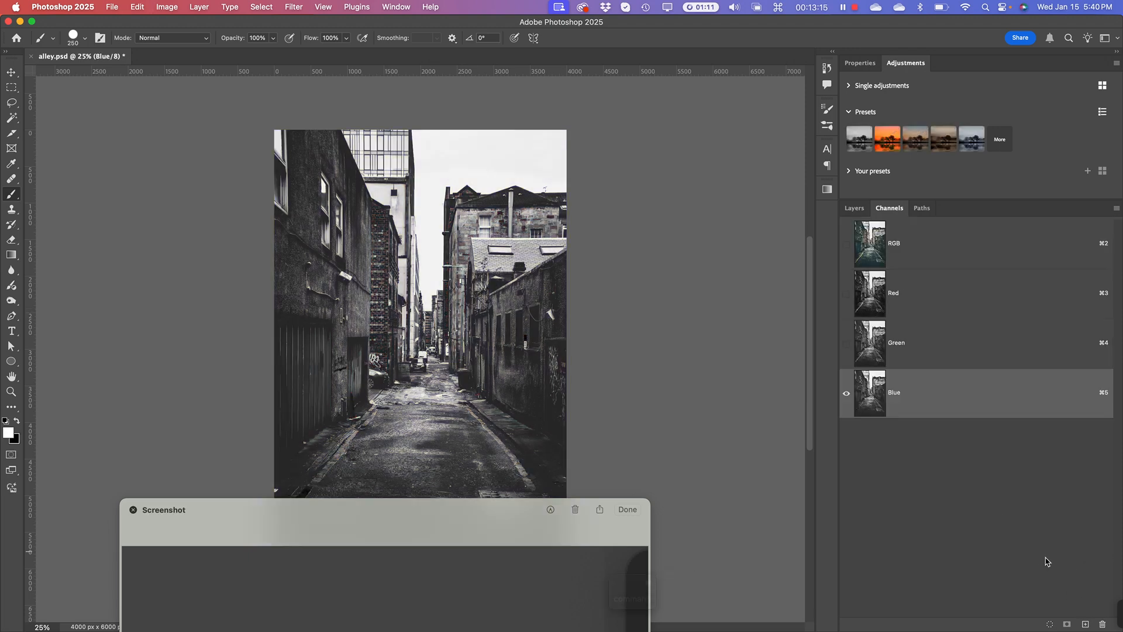
Step: Turn on the visibility of all colour channels and add a new alpha channel
{"action": "left_click", "coordinate": [846, 343]}
{"action": "left_click", "coordinate": [847, 297]}
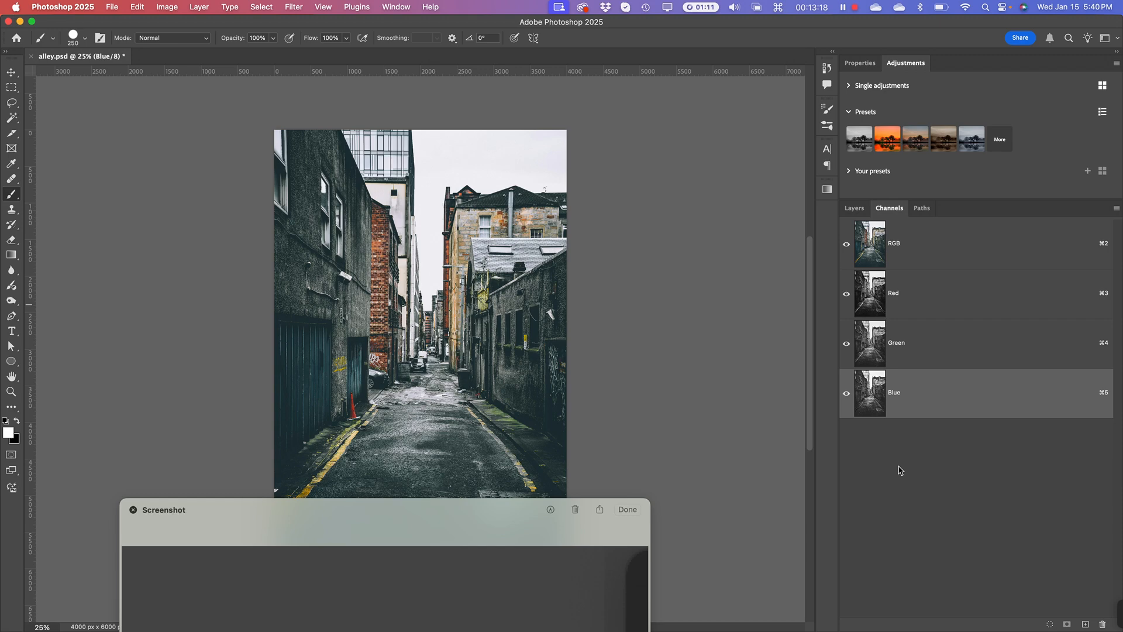
{"action": "left_click", "coordinate": [1085, 624]}
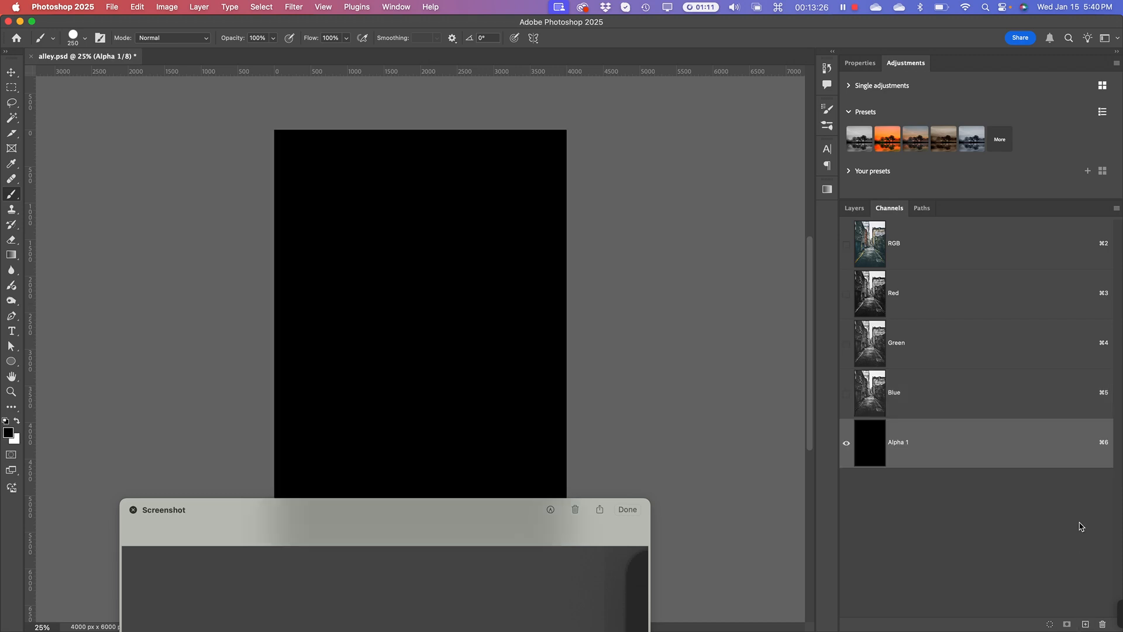
Step: Create a second alpha channel that marks masked areas in red at 50% opacity, and delete it
{"action": "left_click", "coordinate": [1117, 209]}
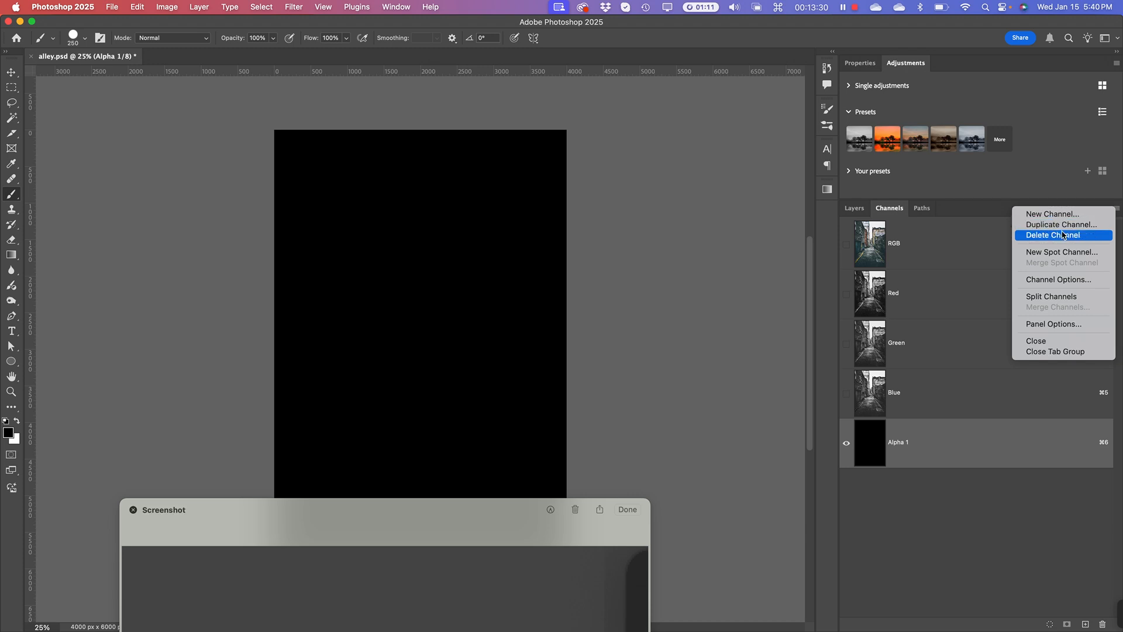
{"action": "left_click", "coordinate": [978, 294]}
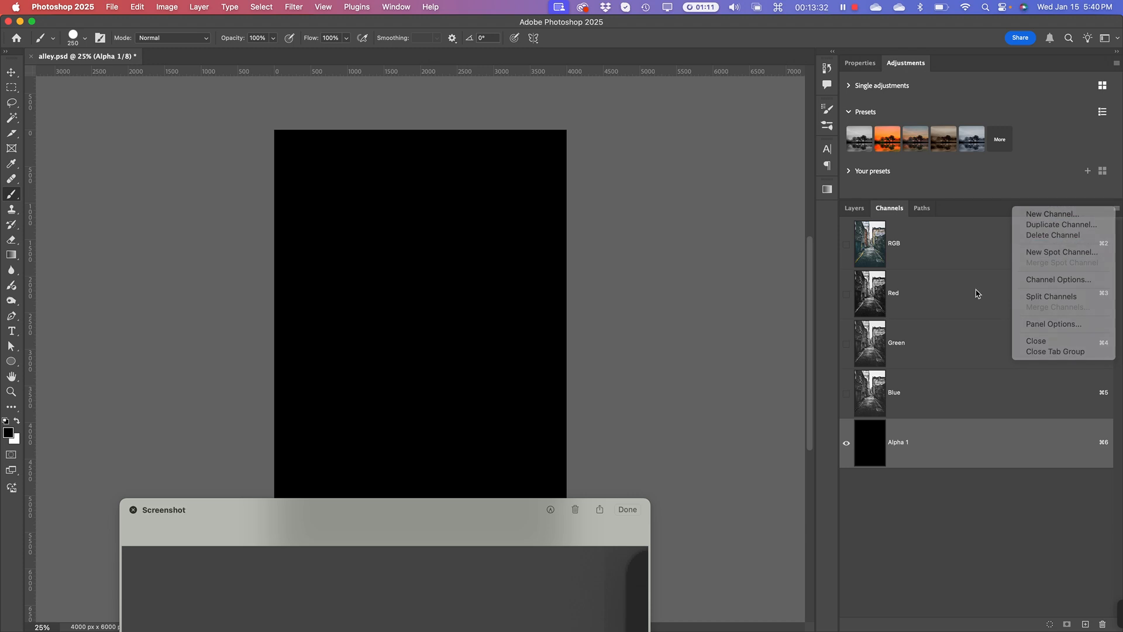
{"action": "left_click", "coordinate": [1117, 211]}
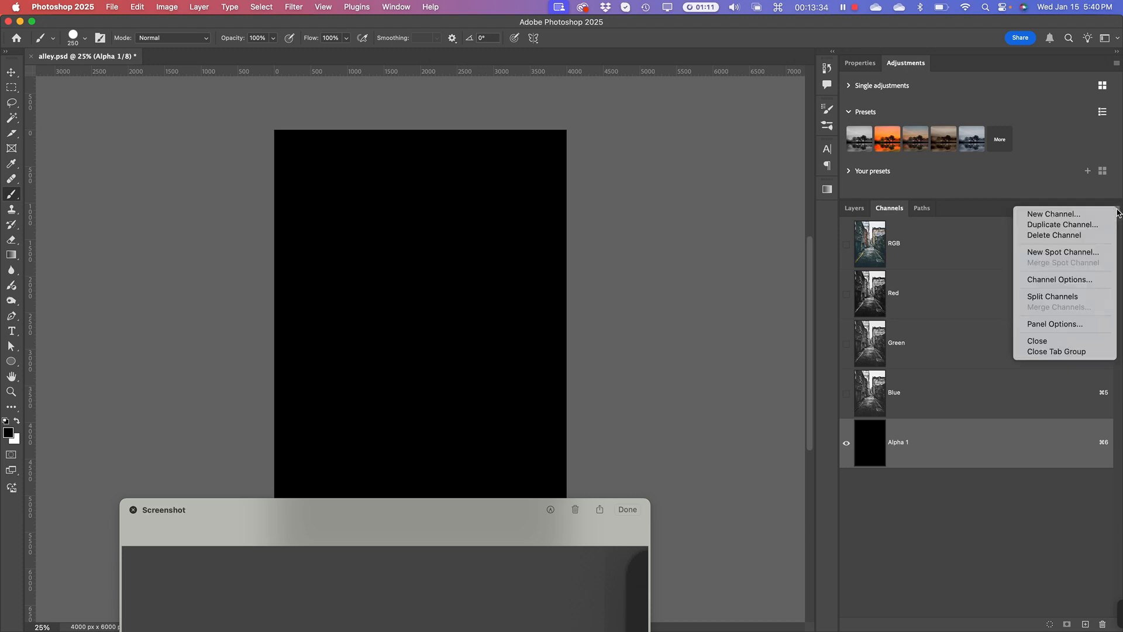
{"action": "left_click", "coordinate": [1060, 216]}
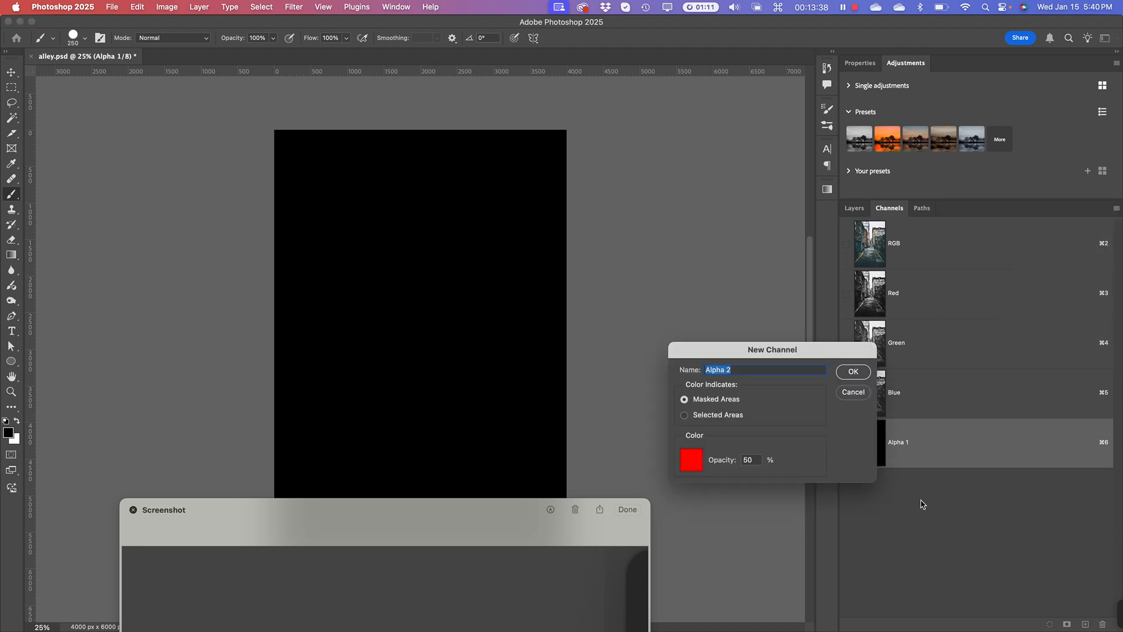
{"action": "left_click", "coordinate": [853, 372]}
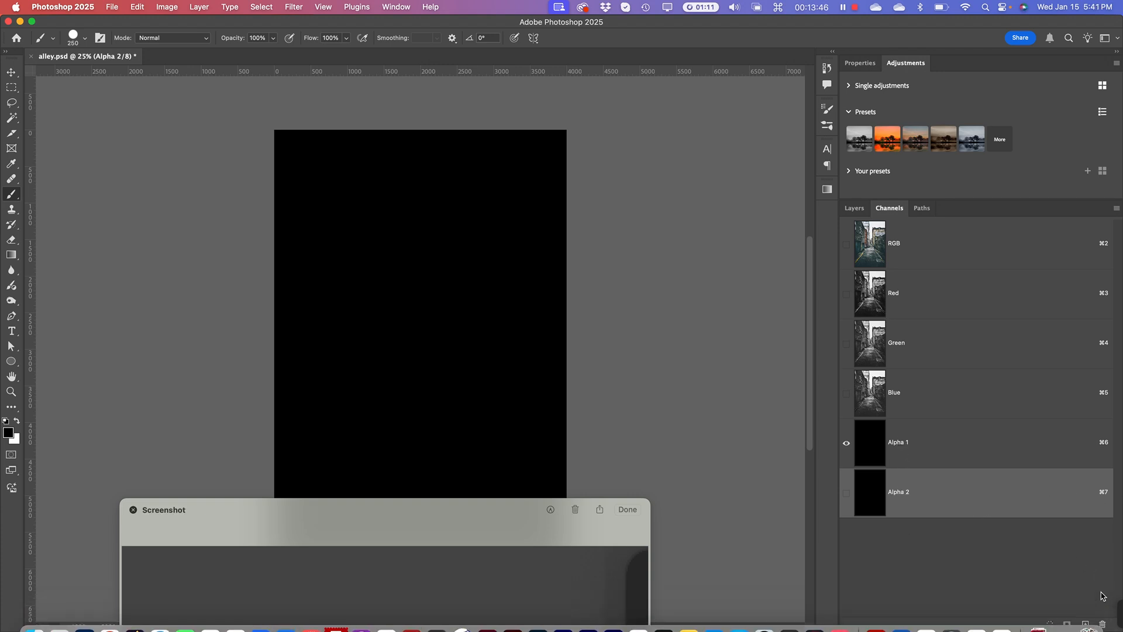
{"action": "left_click", "coordinate": [1104, 625]}
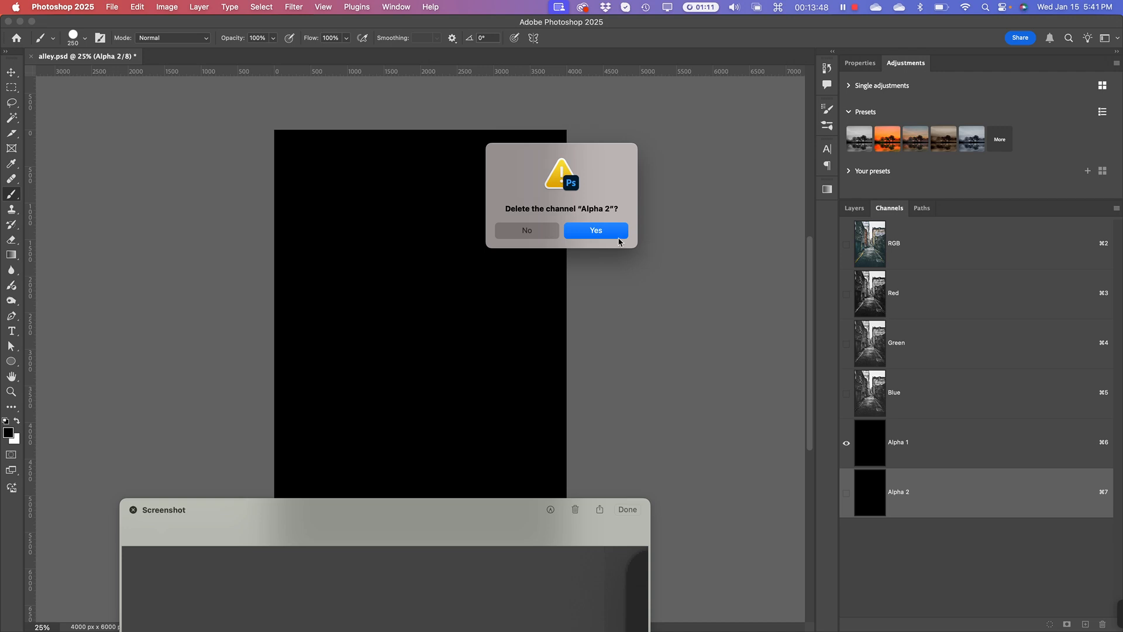
{"action": "left_click", "coordinate": [620, 237]}
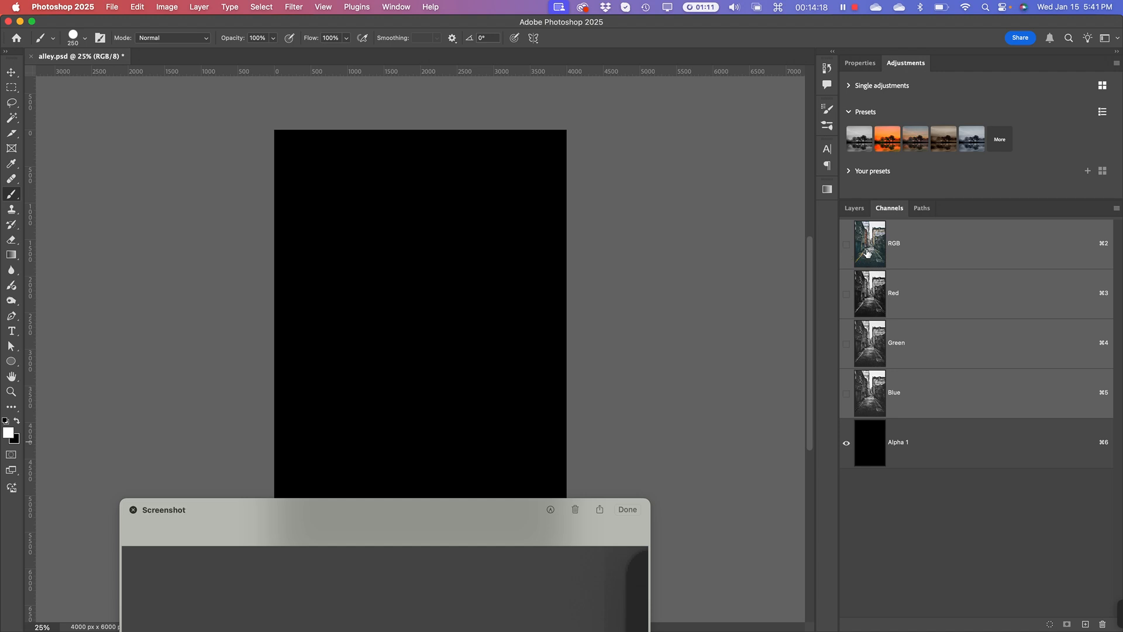
Step: Examine the composite with and without the Alpha 1 overlay, and compare the Red channel with Alpha 1 alone
{"action": "left_click", "coordinate": [849, 291]}
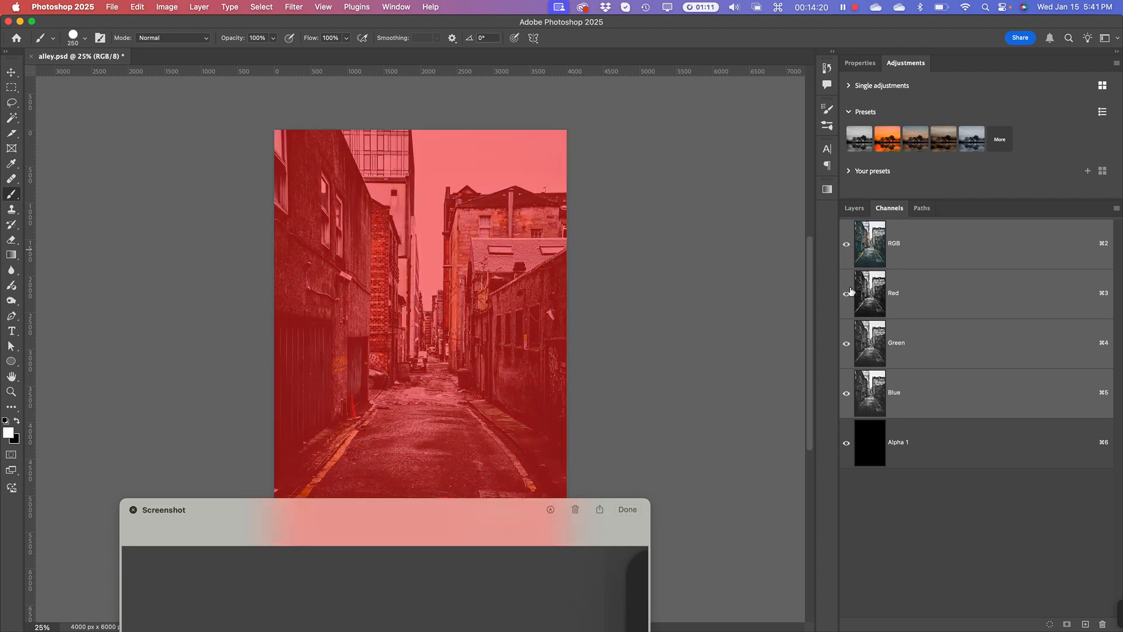
{"action": "left_click", "coordinate": [847, 443]}
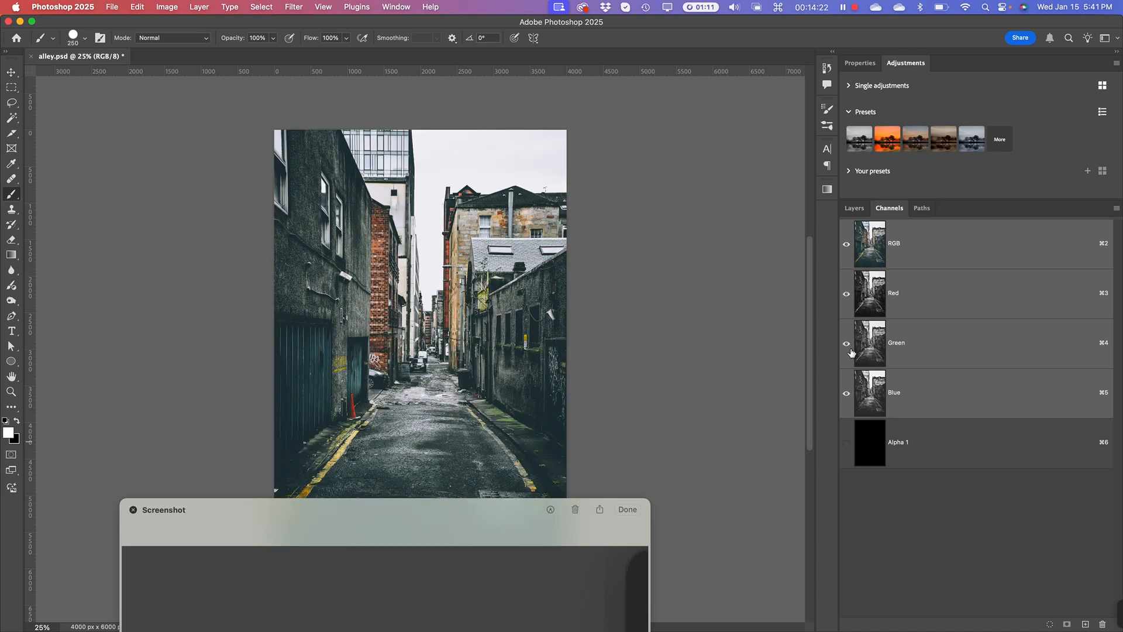
{"action": "left_click_drag", "start_coordinate": [850, 345], "coordinate": [849, 393]}
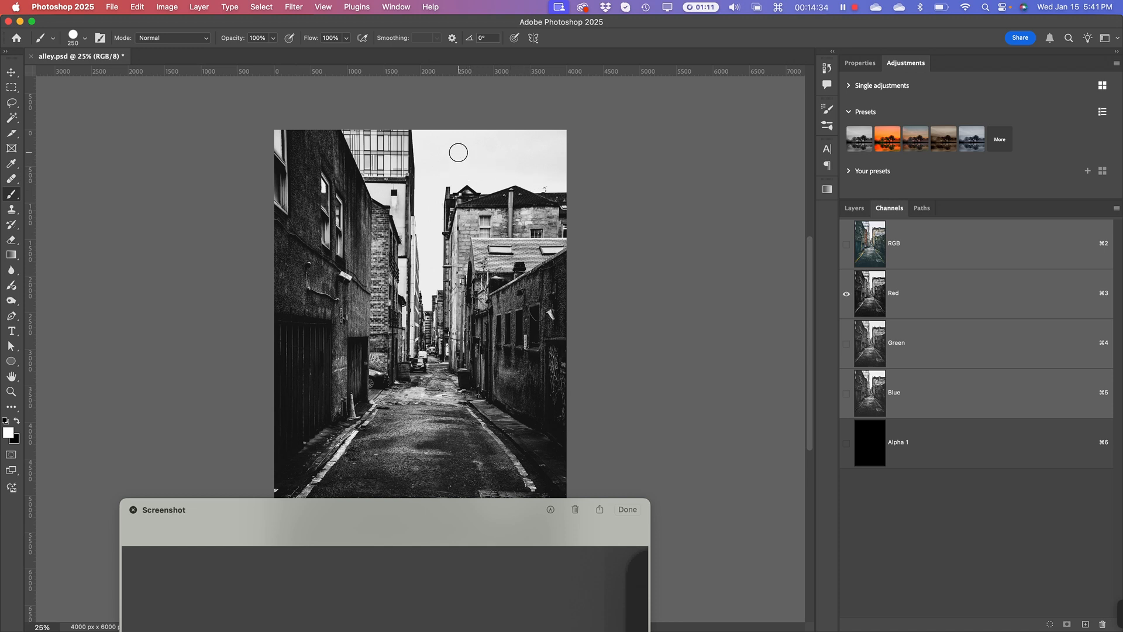
{"action": "left_click", "coordinate": [909, 461]}
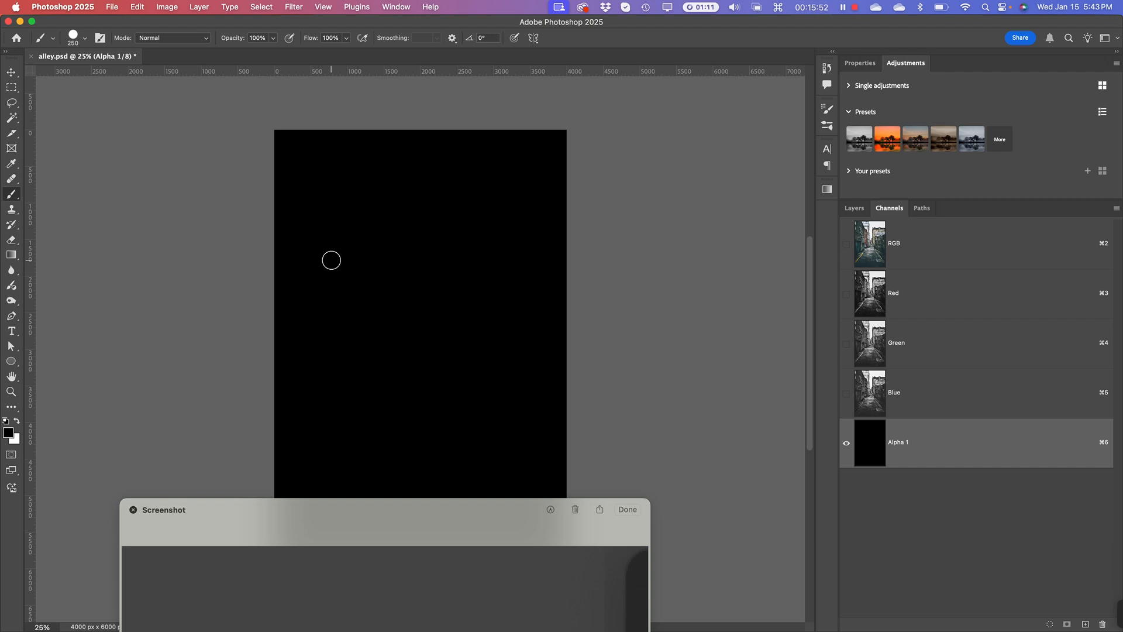
{"action": "left_click", "coordinate": [880, 304]}
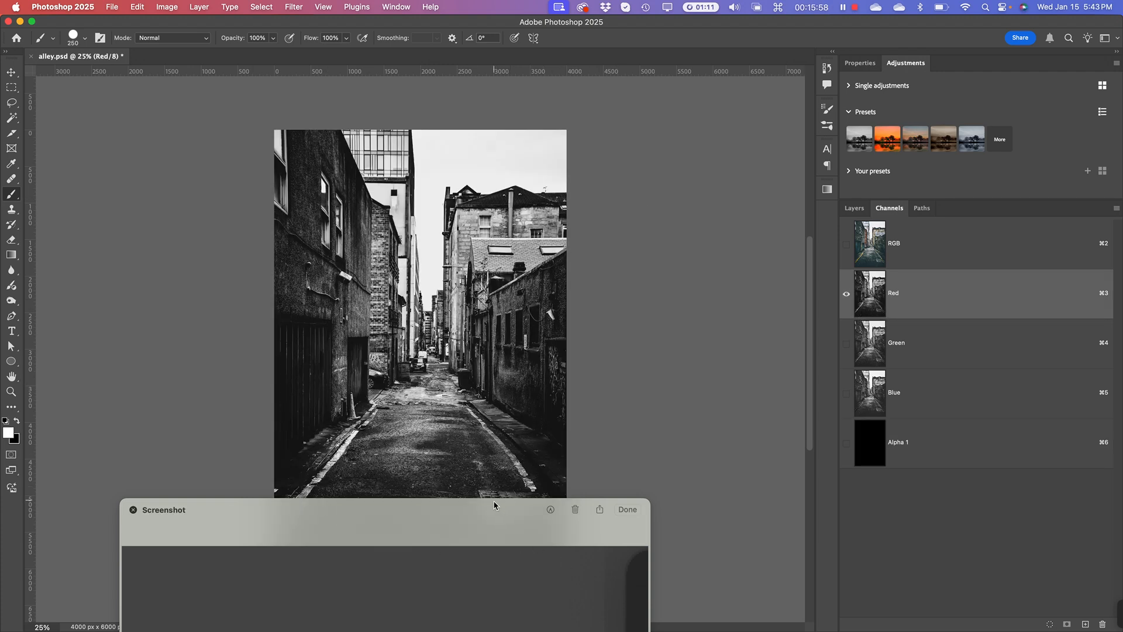
Step: Move the screenshot preview off the photo and inspect the RGB composite, the Blue channel, and Blue with Alpha 1 overlaid
{"action": "left_click_drag", "start_coordinate": [494, 504], "coordinate": [614, 536]}
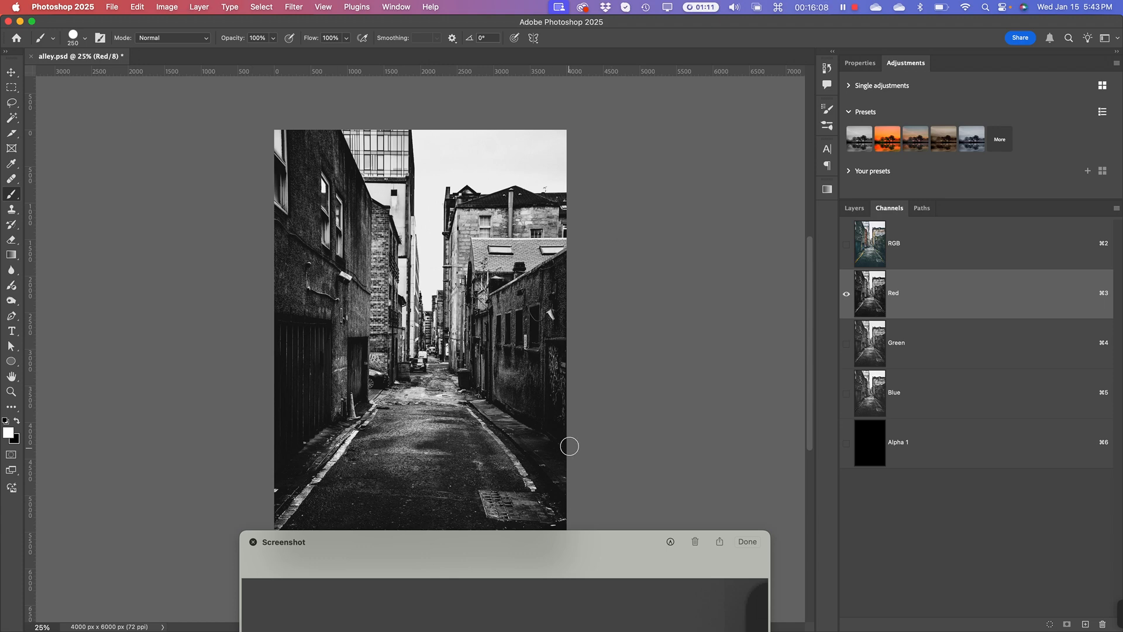
{"action": "left_click_drag", "start_coordinate": [445, 542], "coordinate": [563, 599]}
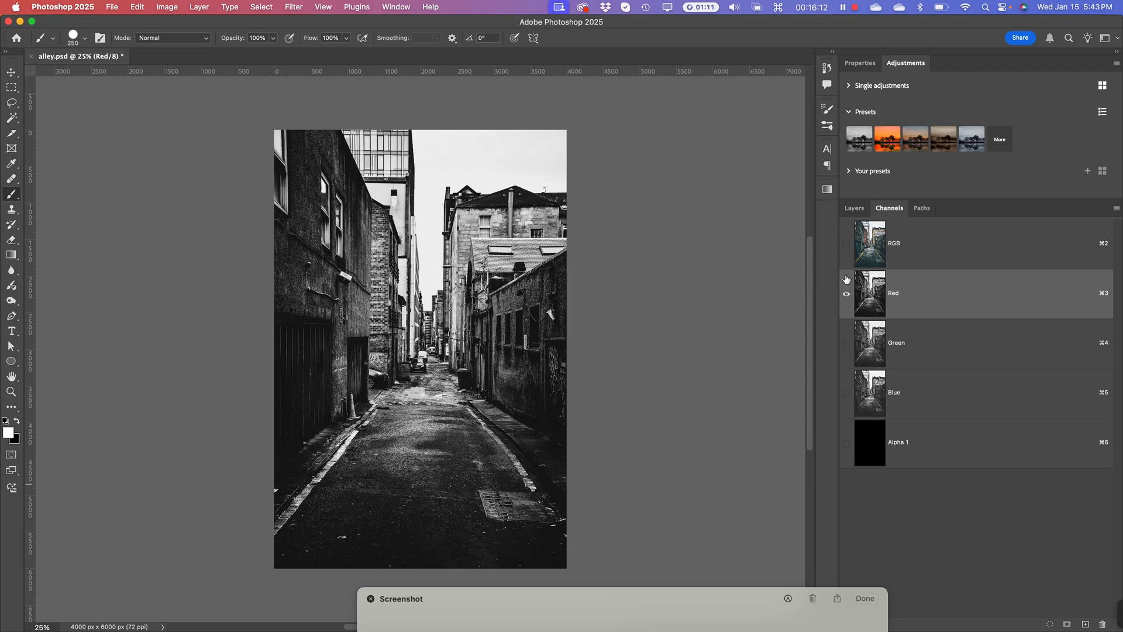
{"action": "left_click", "coordinate": [846, 244]}
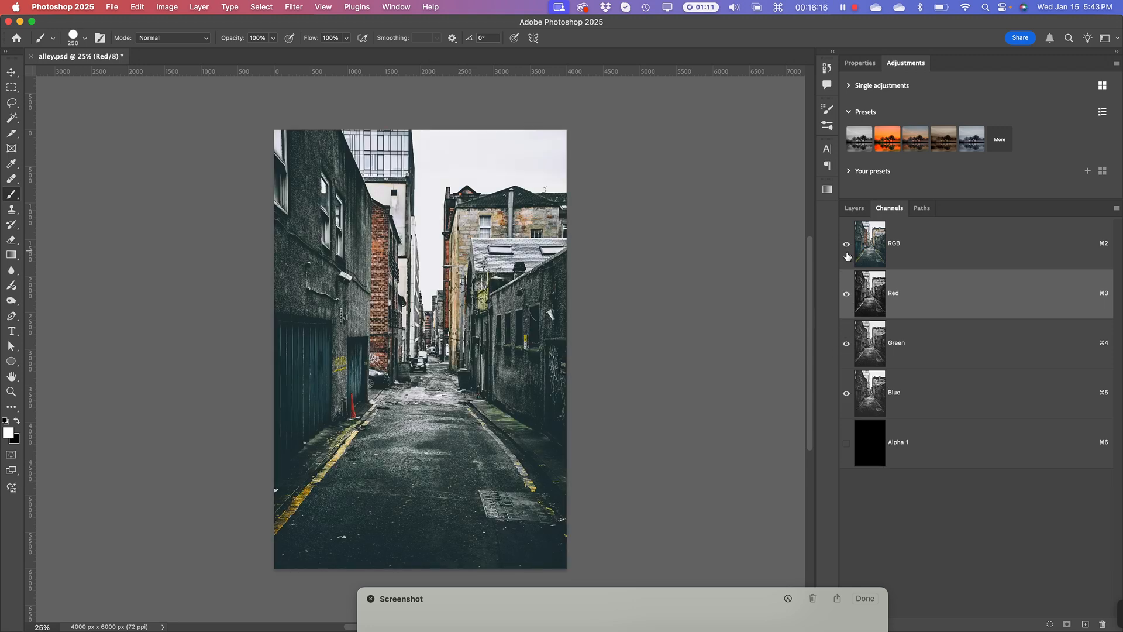
{"action": "left_click_drag", "start_coordinate": [847, 255], "coordinate": [847, 391]}
{"action": "left_click", "coordinate": [847, 392]}
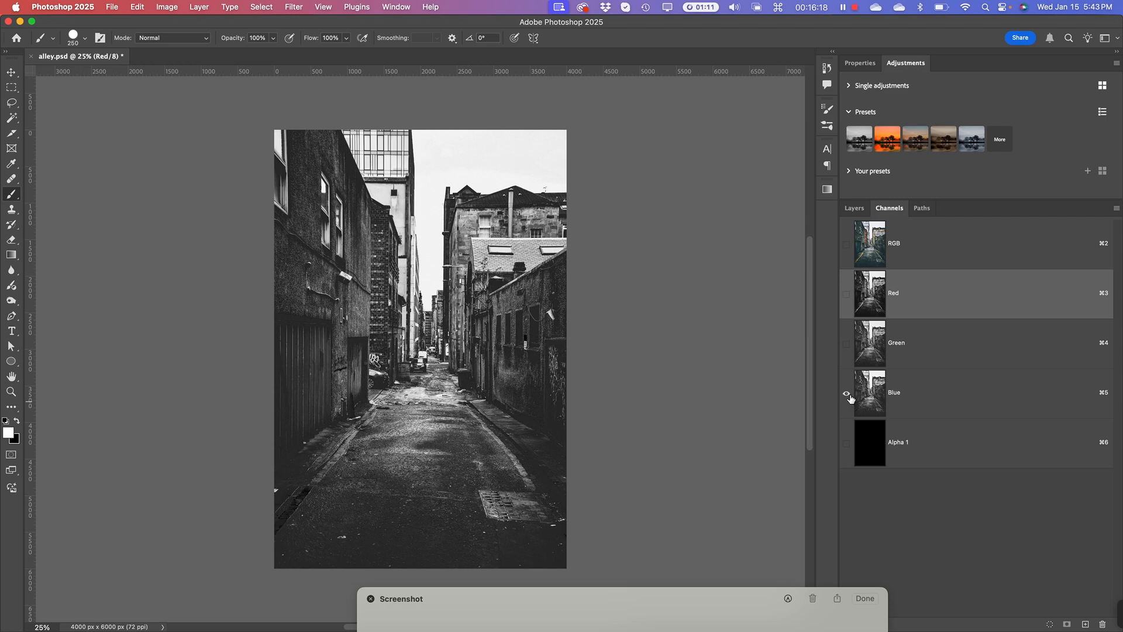
{"action": "left_click", "coordinate": [846, 443]}
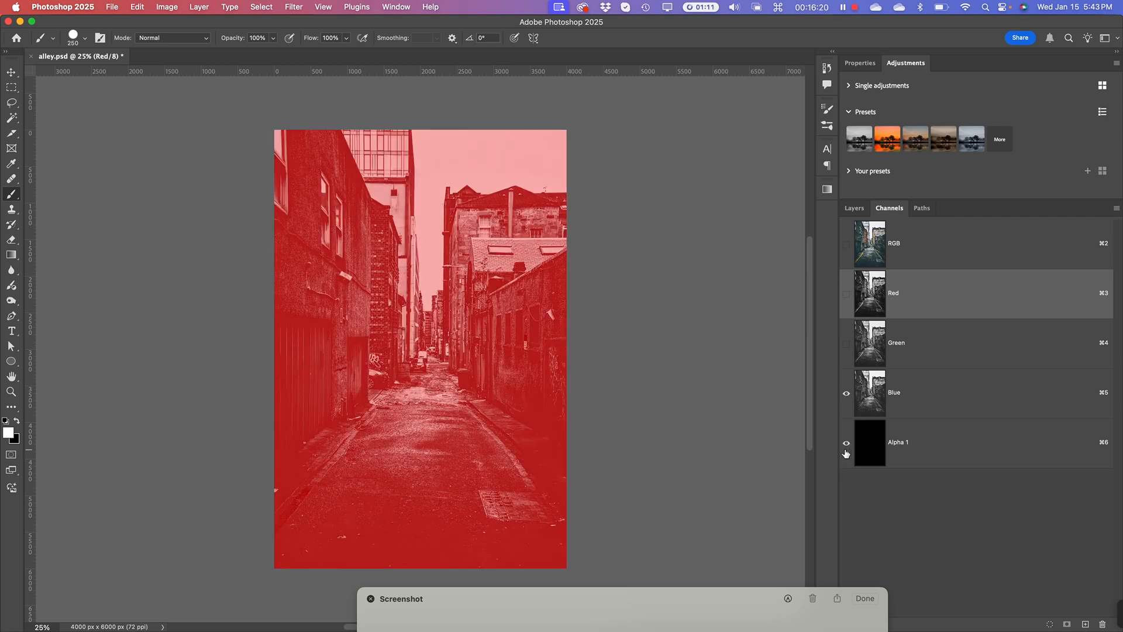
Step: Isolate Alpha 1 for editing and set up a white Soft Round Pressure Opacity brush enlarged to 1400 px
{"action": "left_click", "coordinate": [870, 439]}
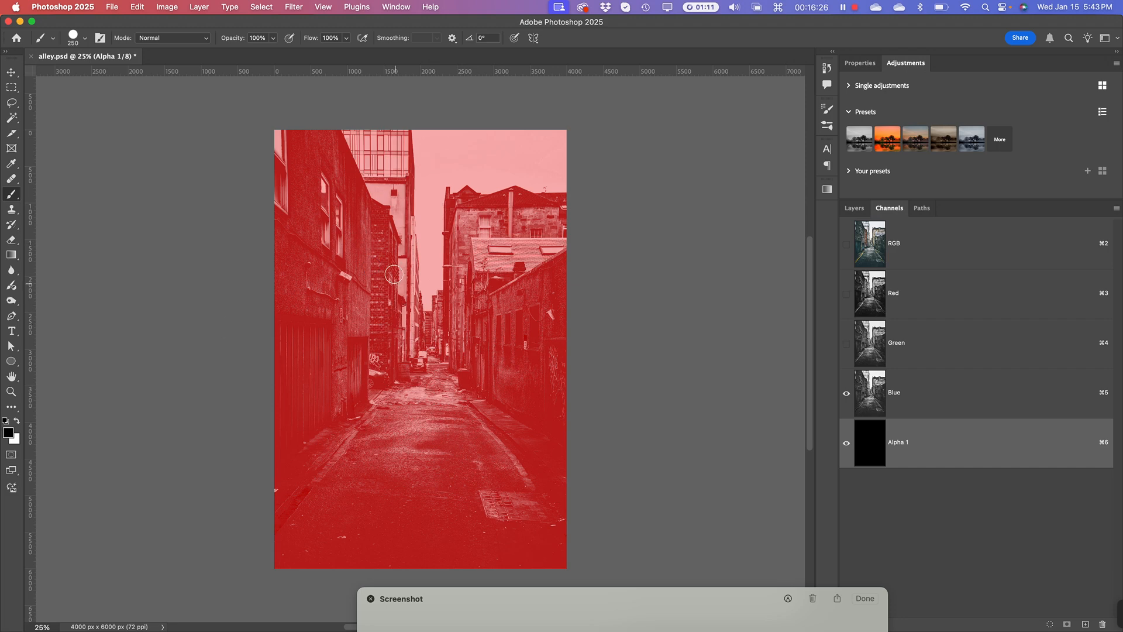
{"action": "left_click", "coordinate": [846, 393]}
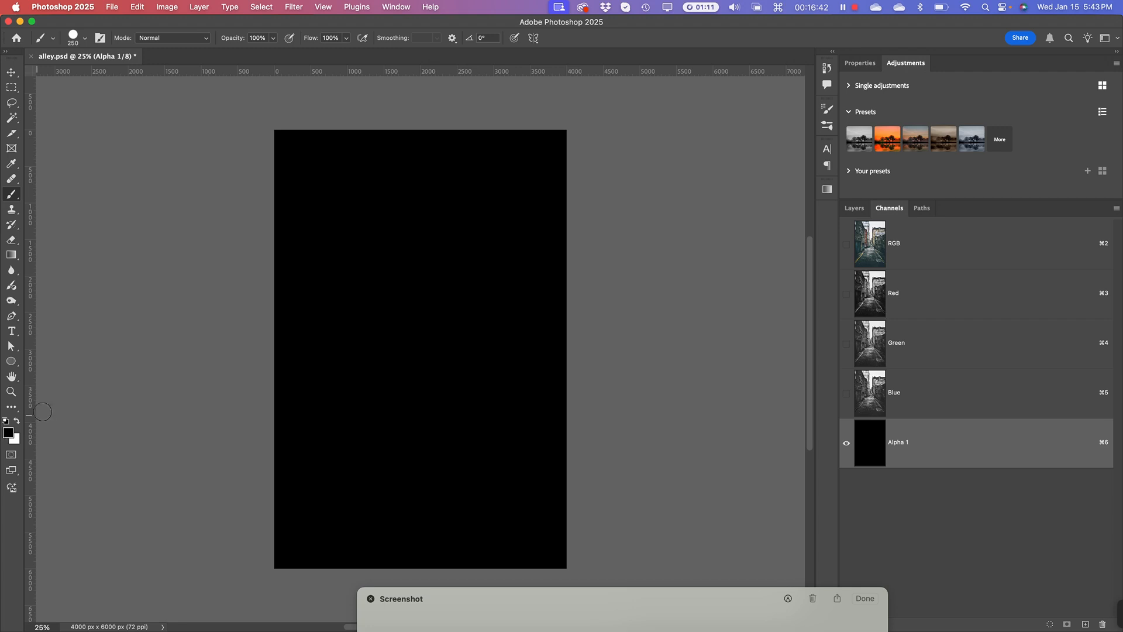
{"action": "left_click", "coordinate": [19, 424]}
{"action": "right_click", "coordinate": [318, 319]}
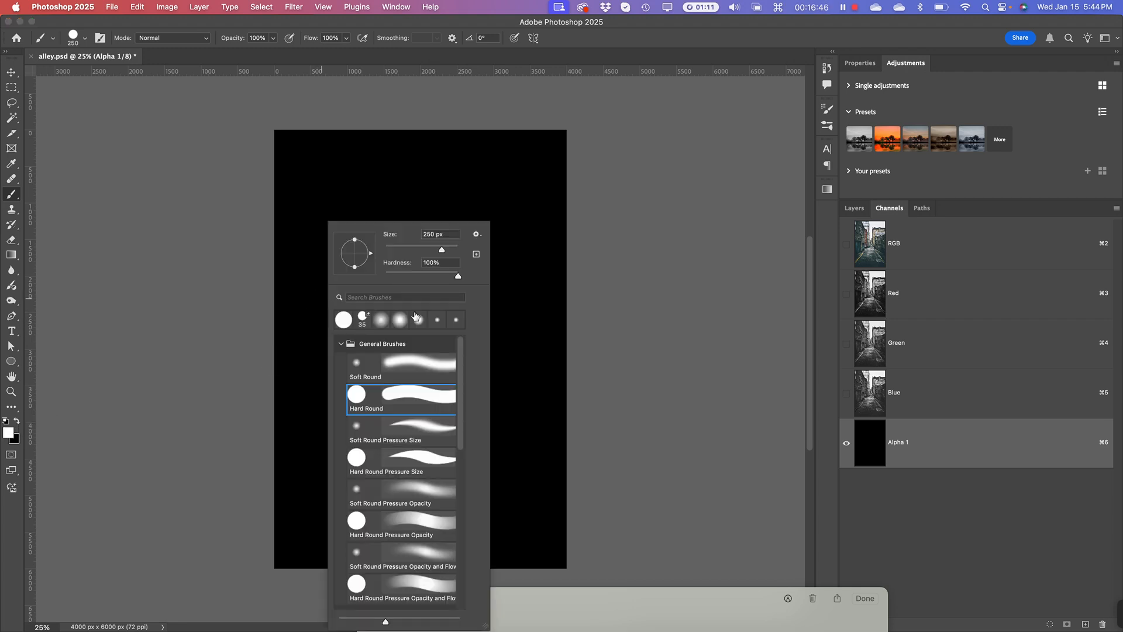
{"action": "left_click", "coordinate": [408, 491]}
{"action": "left_click", "coordinate": [257, 410]}
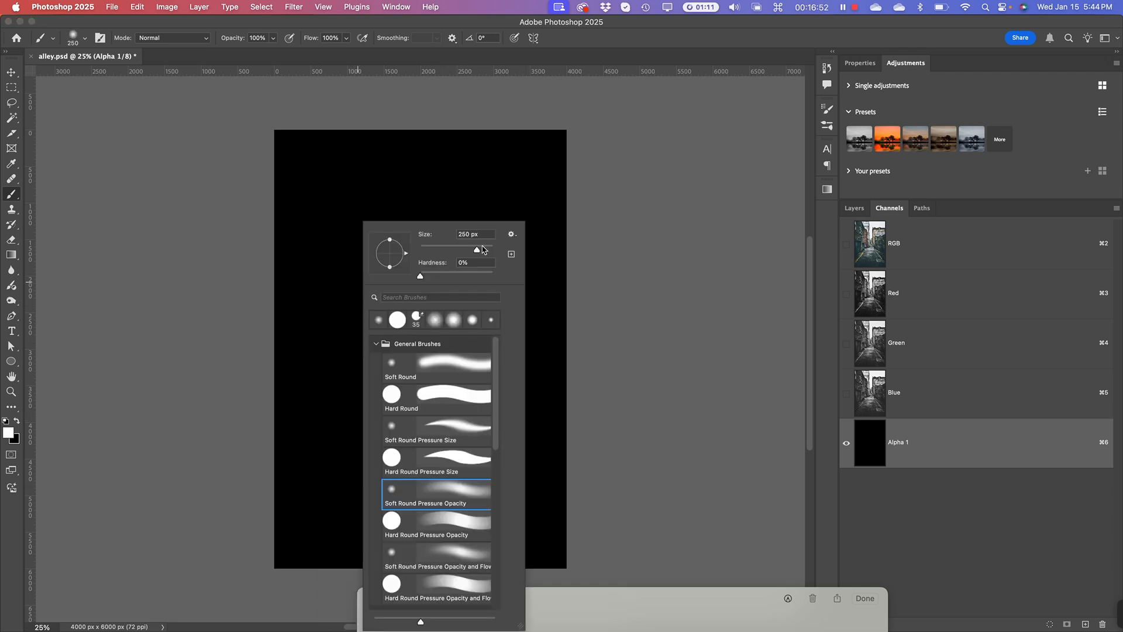
{"action": "left_click_drag", "start_coordinate": [483, 249], "coordinate": [488, 251]}
{"action": "left_click", "coordinate": [136, 311]}
Step: Paint a large soft white patch across the middle of Alpha 1, and show all colour channels together with it
{"action": "mouse_move", "coordinate": [345, 296]}
{"action": "left_mouse_down"}
{"action": "mouse_move", "coordinate": [492, 258]}
{"action": "mouse_move", "coordinate": [399, 309]}
{"action": "mouse_move", "coordinate": [428, 341]}
{"action": "mouse_move", "coordinate": [386, 386]}
{"action": "mouse_move", "coordinate": [459, 469]}
{"action": "left_mouse_up"}
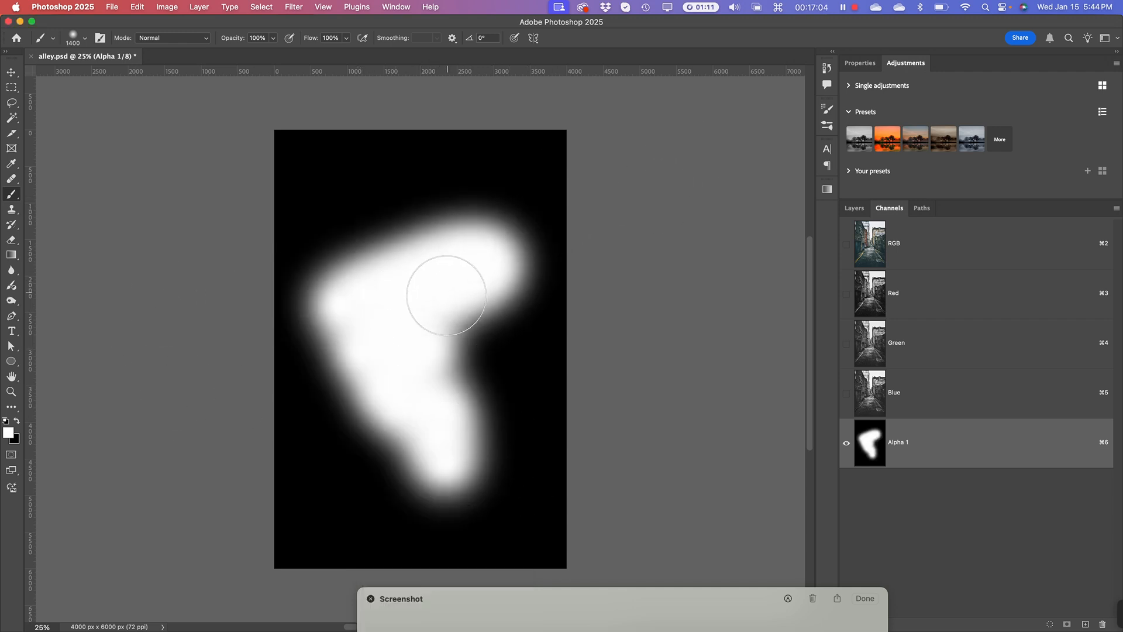
{"action": "left_click", "coordinate": [474, 325]}
{"action": "left_click_drag", "start_coordinate": [474, 325], "coordinate": [456, 386]}
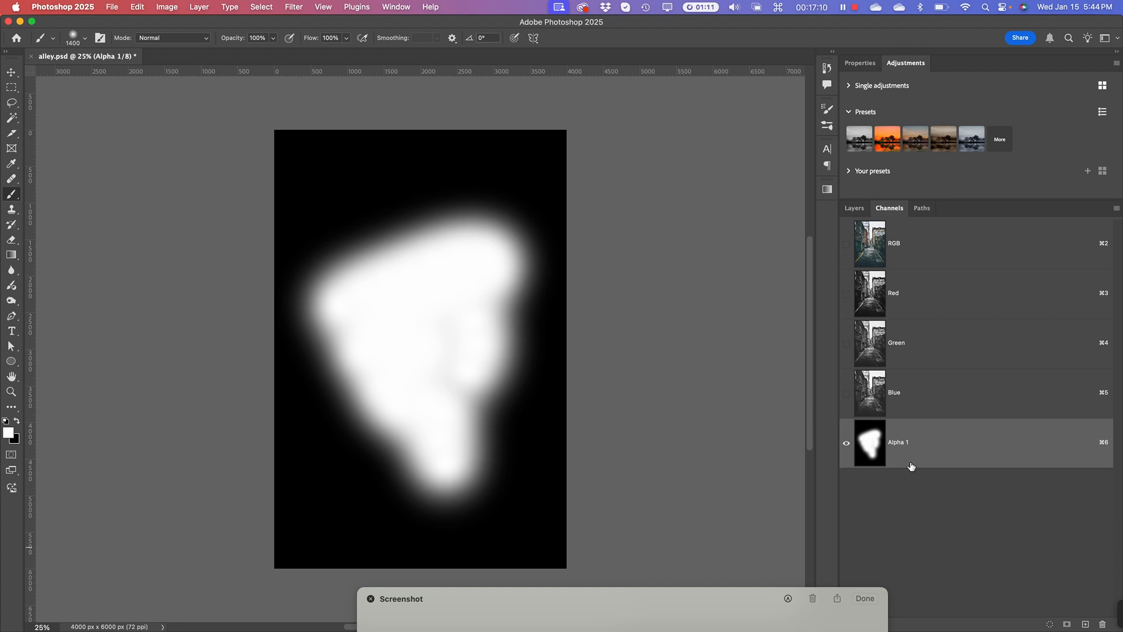
{"action": "left_click_drag", "start_coordinate": [849, 292], "coordinate": [847, 407]}
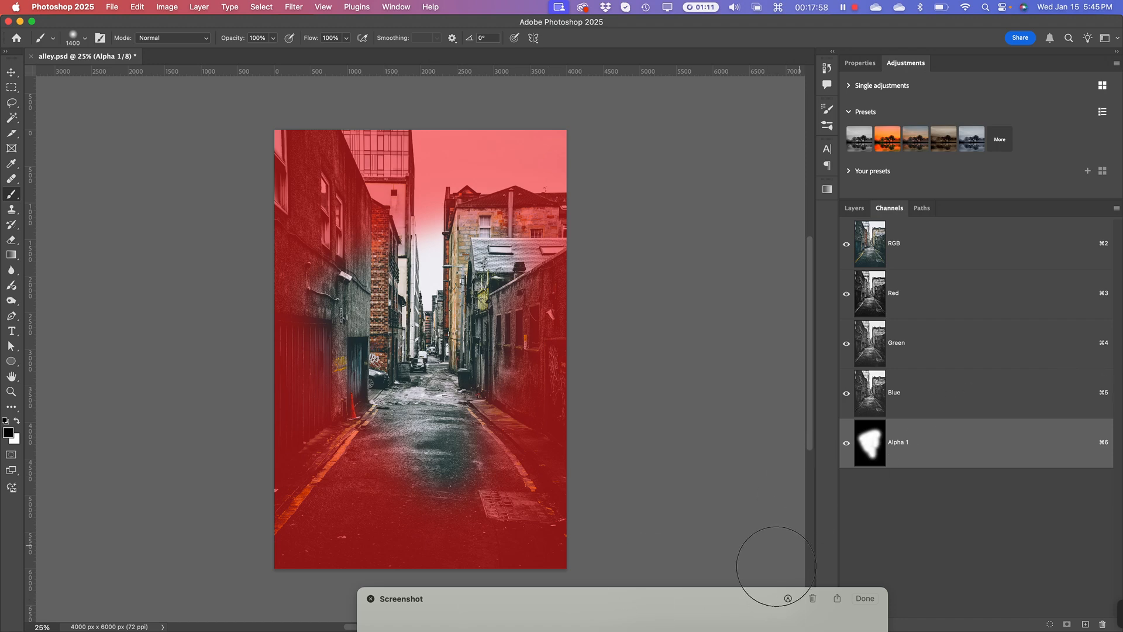
Step: Dismiss the screenshot preview, load Alpha 1 as a selection, and hide its red overlay on the photo
{"action": "left_click", "coordinate": [370, 600]}
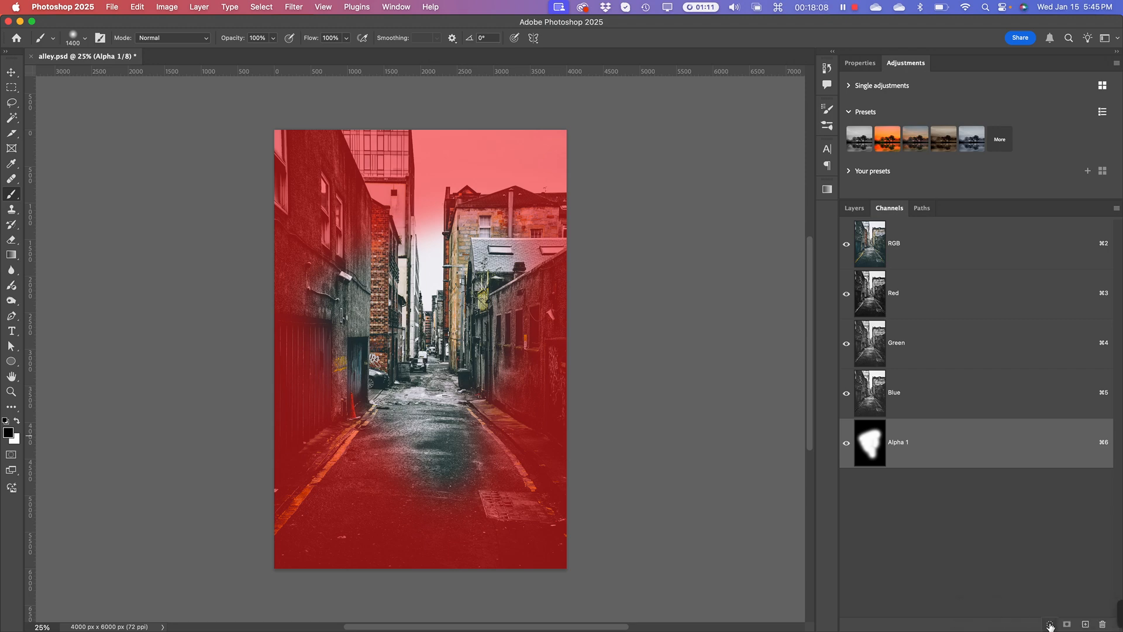
{"action": "left_click", "coordinate": [1051, 625]}
{"action": "left_click", "coordinate": [854, 209]}
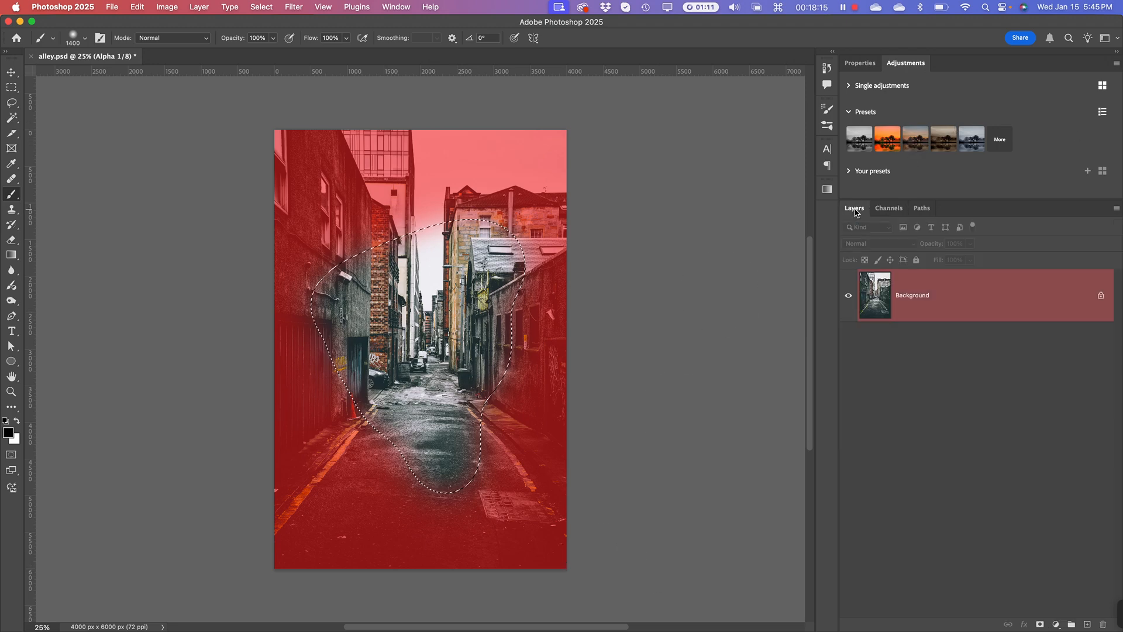
{"action": "left_click", "coordinate": [889, 208]}
{"action": "left_click", "coordinate": [847, 443]}
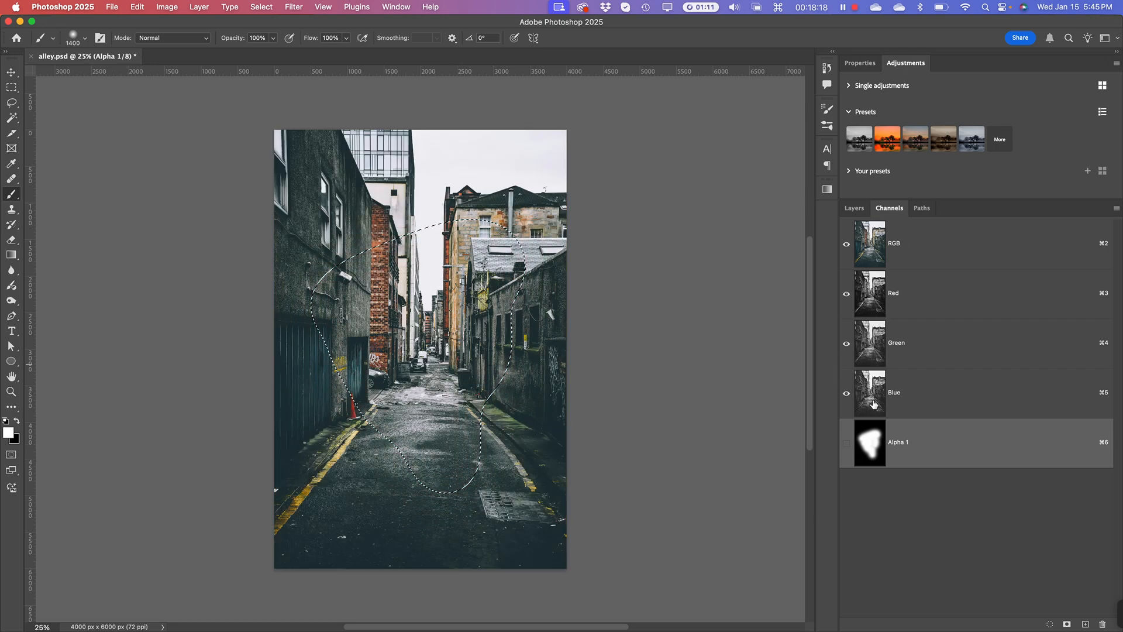
Step: Make the RGB composite the active channel instead of Alpha 1, and return to the layer list
{"action": "left_click", "coordinate": [851, 209]}
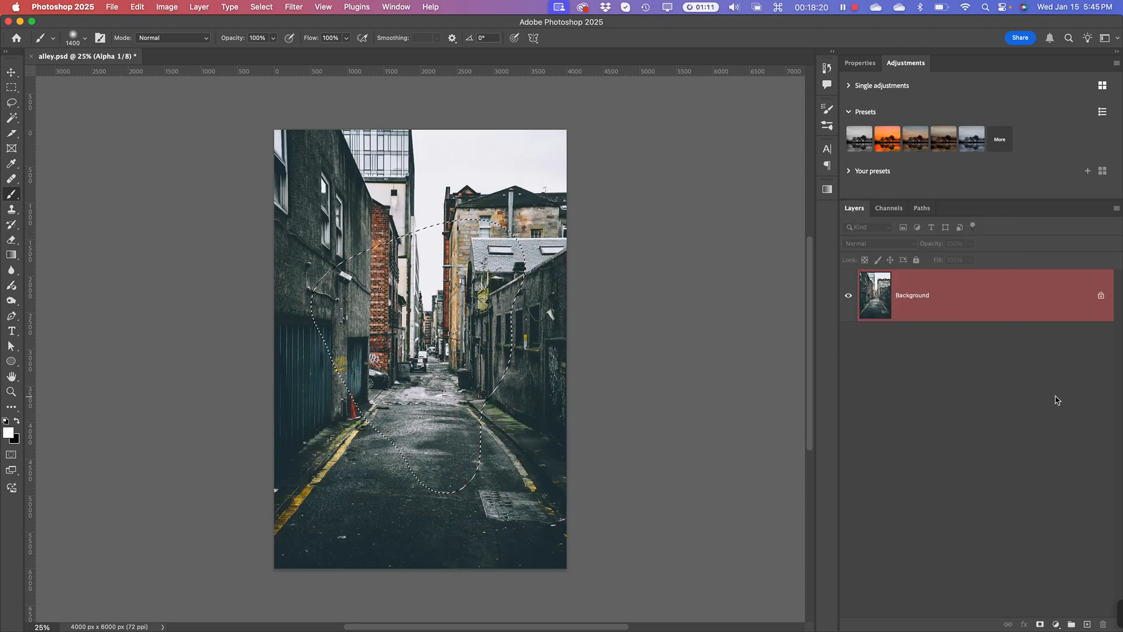
{"action": "left_click", "coordinate": [887, 210]}
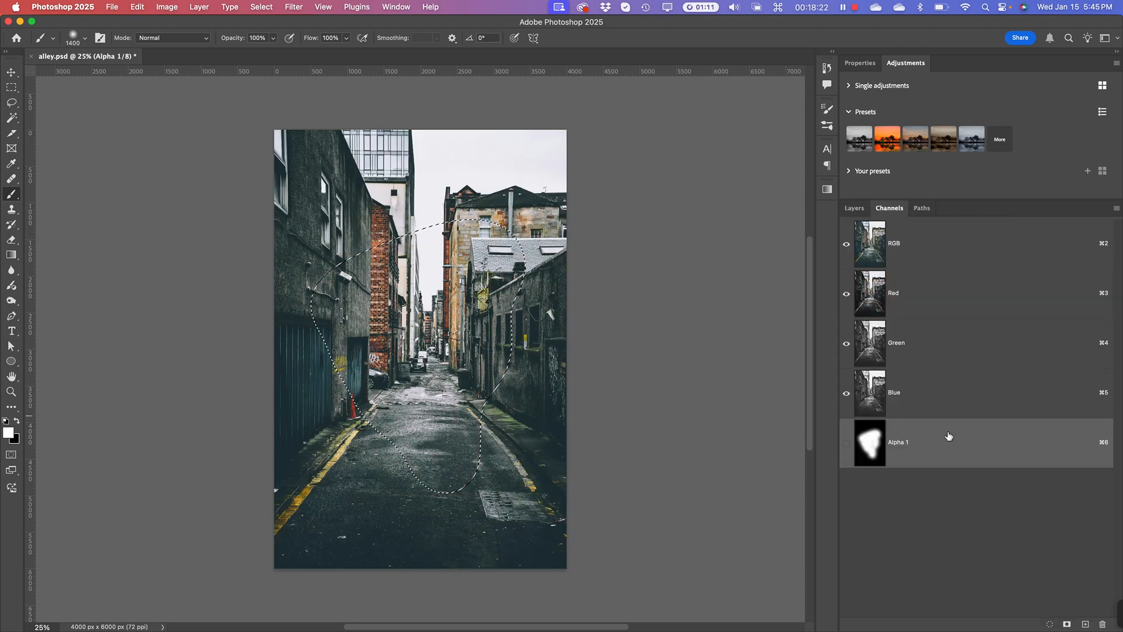
{"action": "left_click", "coordinate": [901, 391]}
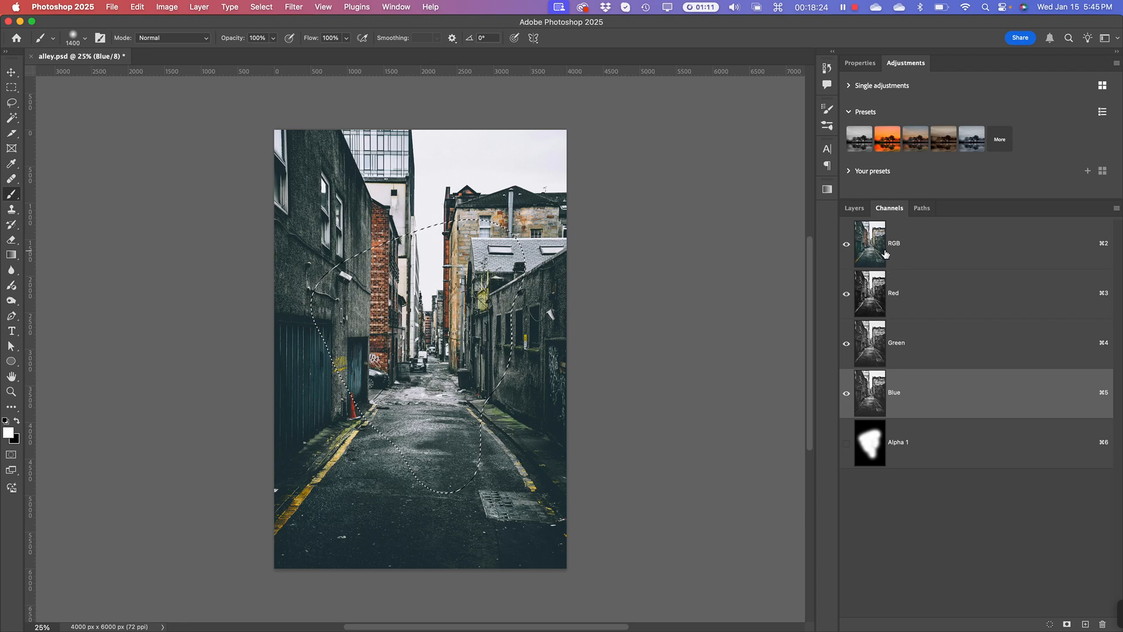
{"action": "left_click", "coordinate": [861, 253]}
{"action": "left_click", "coordinate": [854, 211]}
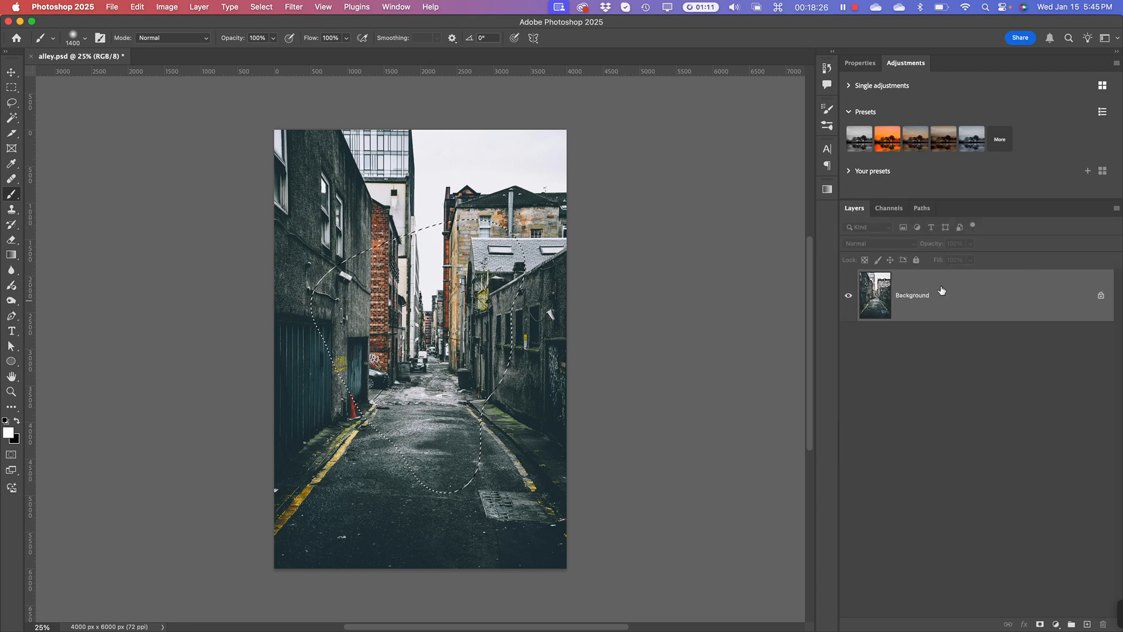
Step: Duplicate the Background layer as "Background copy" within alley.psd and hide the original Background
{"action": "left_click", "coordinate": [1115, 209]}
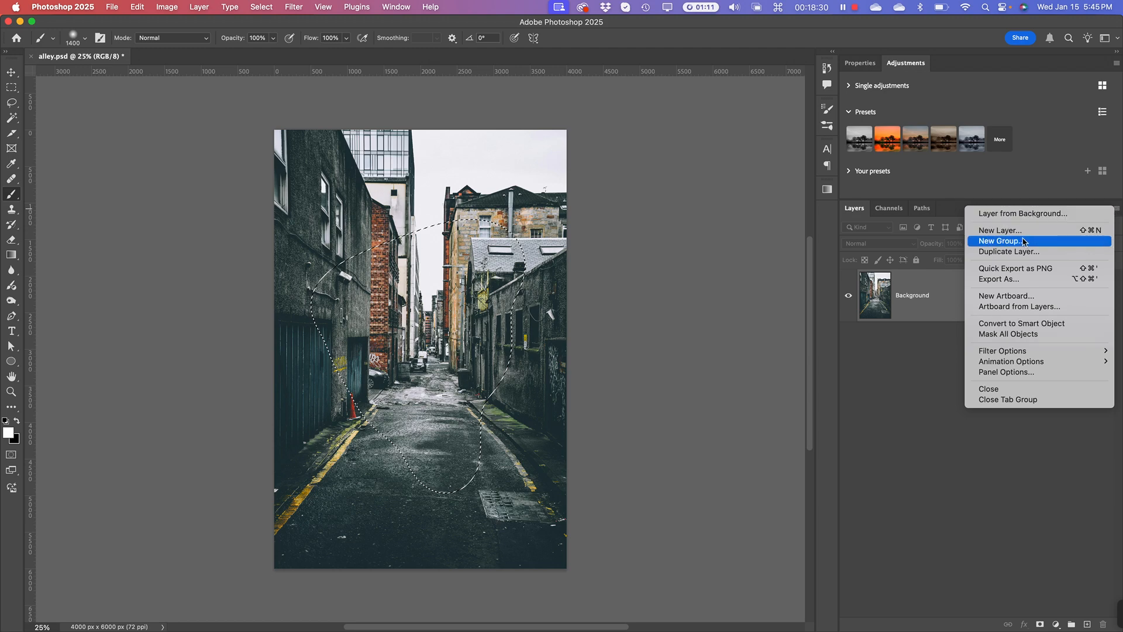
{"action": "left_click", "coordinate": [1027, 251]}
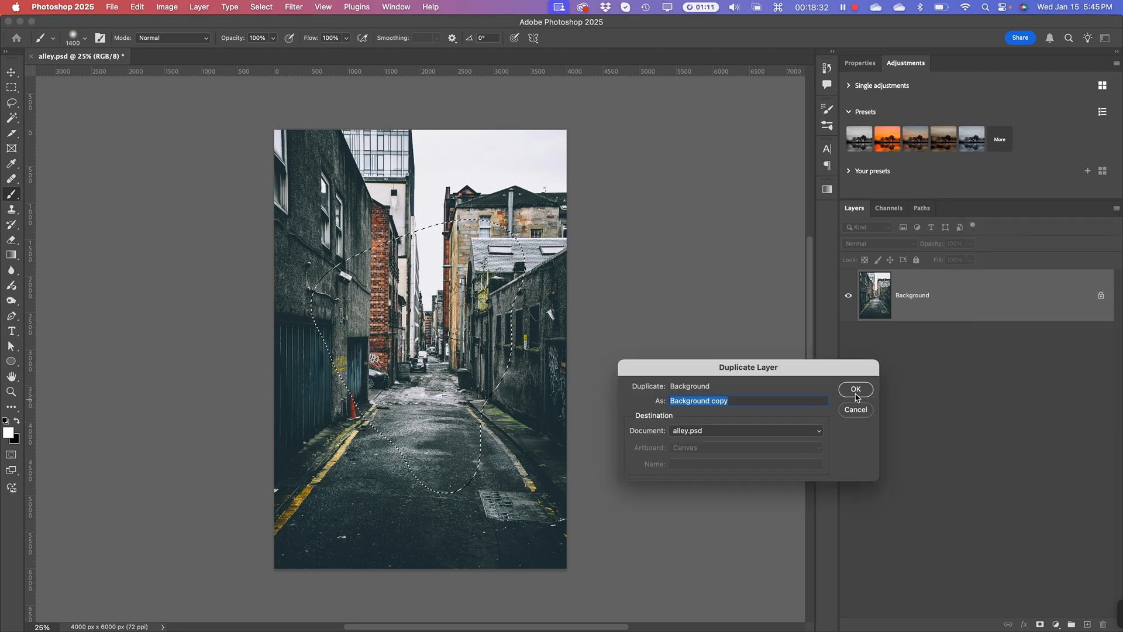
{"action": "left_click", "coordinate": [856, 390]}
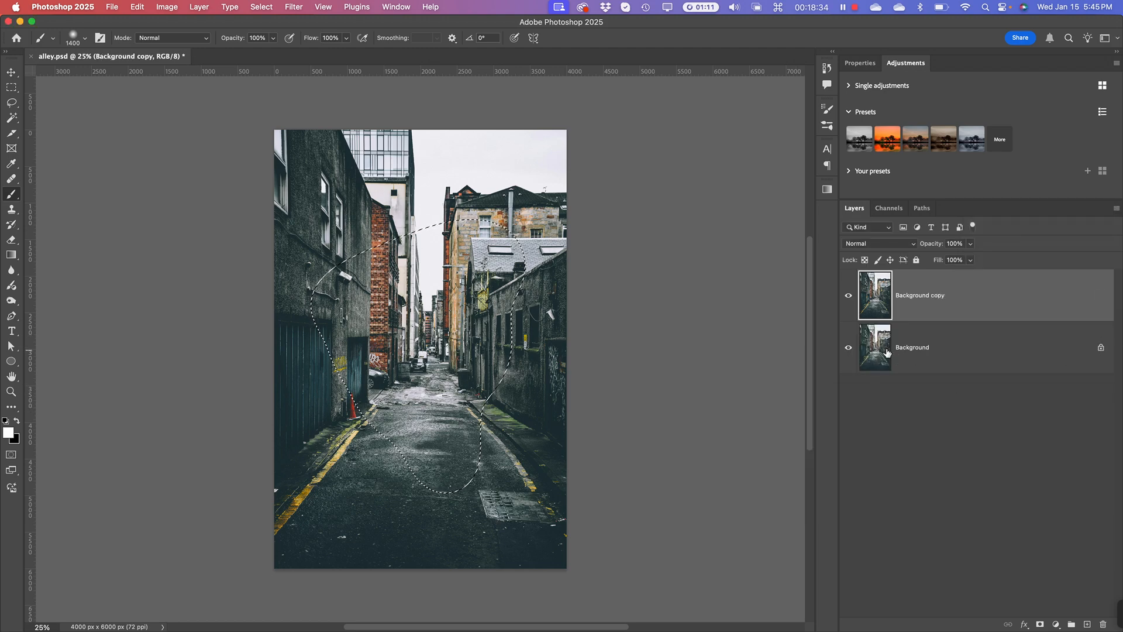
{"action": "left_click", "coordinate": [848, 351]}
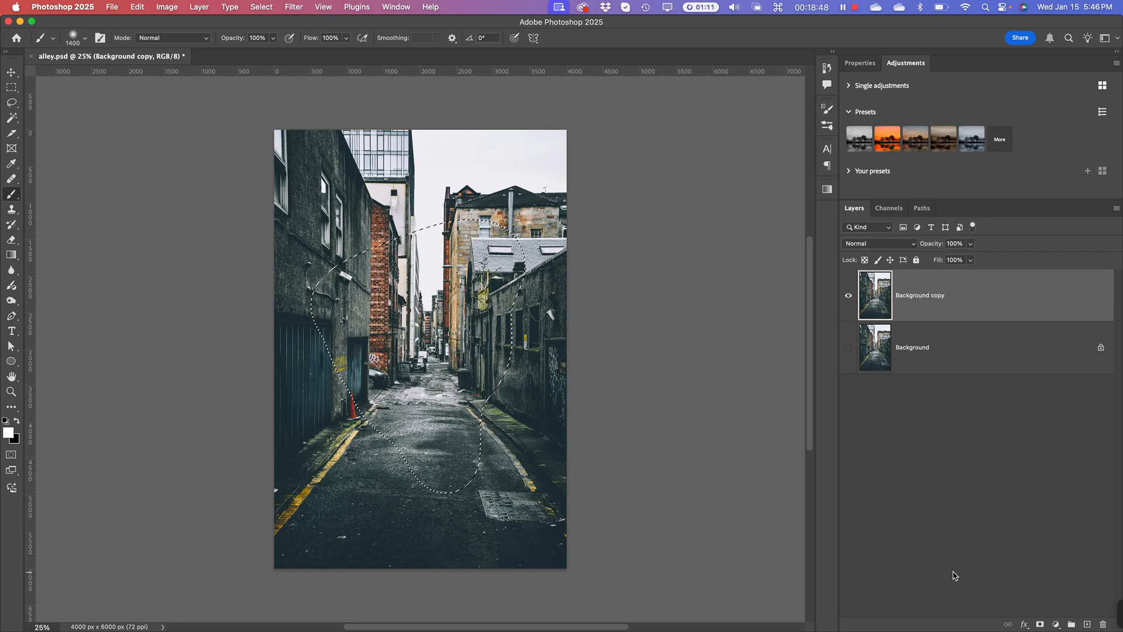
Step: Add a layer mask to Background copy from the Alpha 1 selection, and check how the mask is listed among the channels
{"action": "left_click", "coordinate": [1040, 624]}
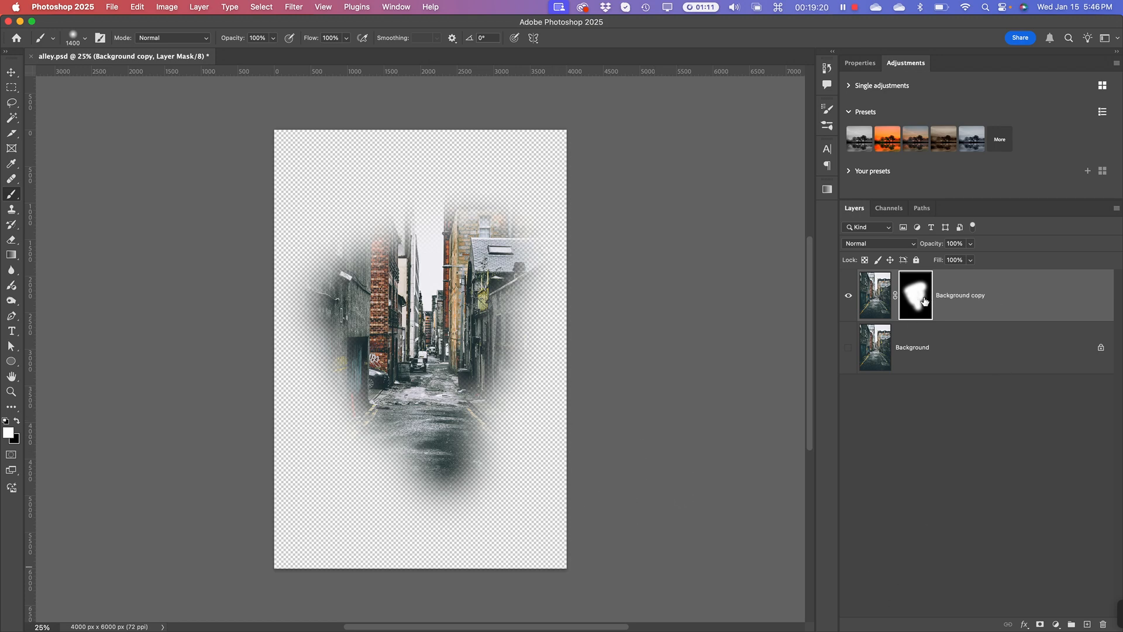
{"action": "left_click", "coordinate": [889, 208]}
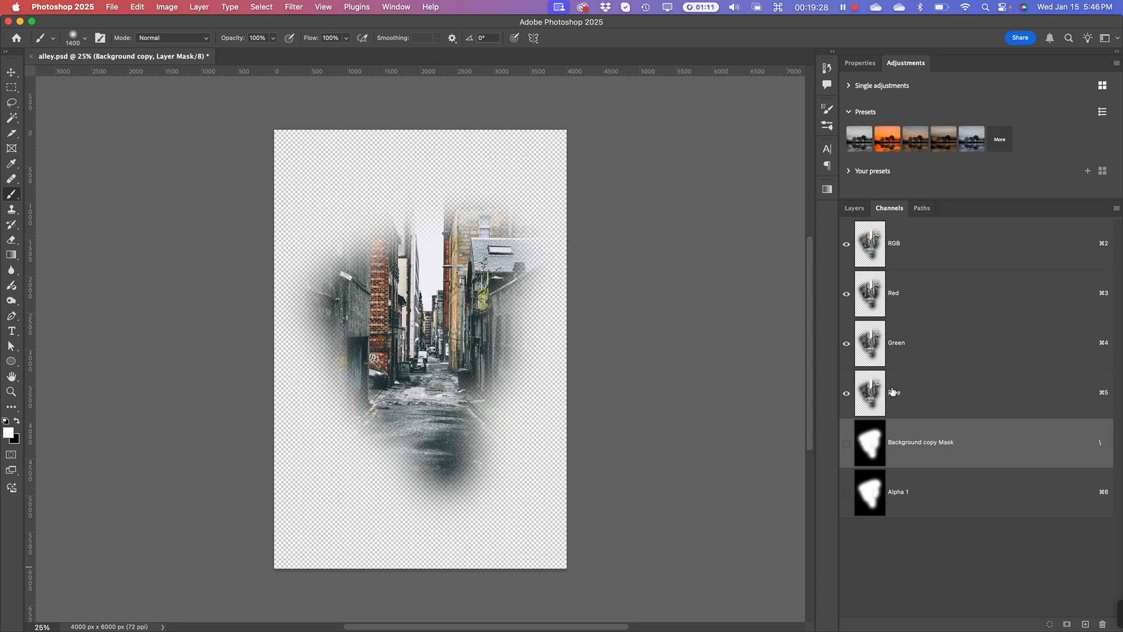
{"action": "left_click", "coordinate": [855, 210]}
{"action": "left_click", "coordinate": [885, 209]}
{"action": "left_click", "coordinate": [862, 209]}
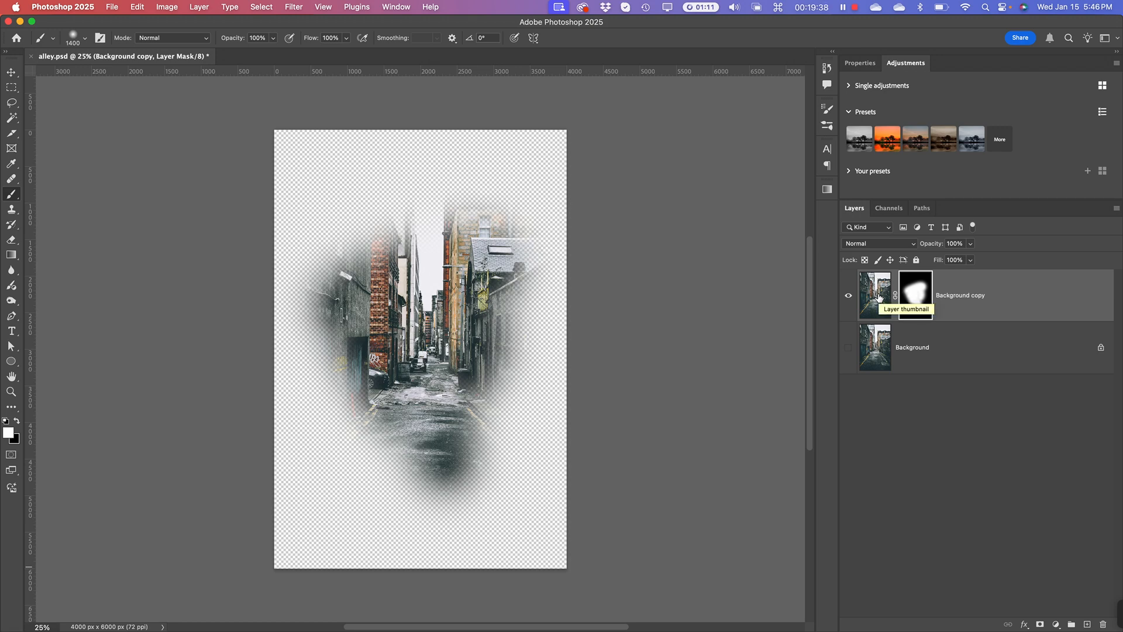
Step: Compare the masked image with Background shown and hidden, and the channel list with Background copy deselected and selected
{"action": "left_click", "coordinate": [848, 349]}
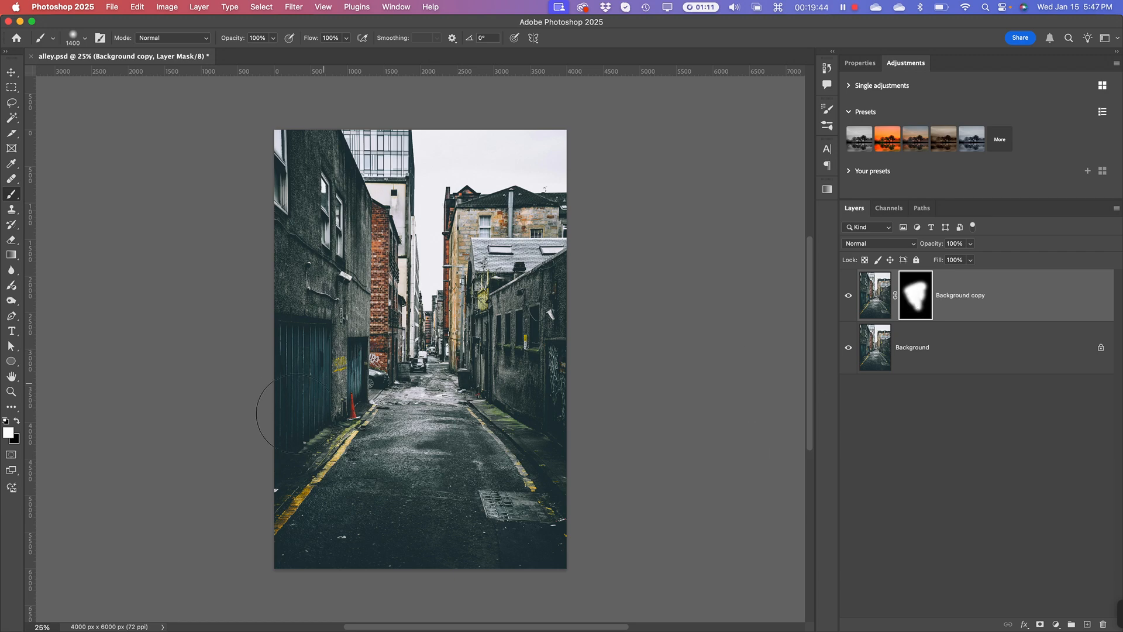
{"action": "left_click", "coordinate": [849, 349]}
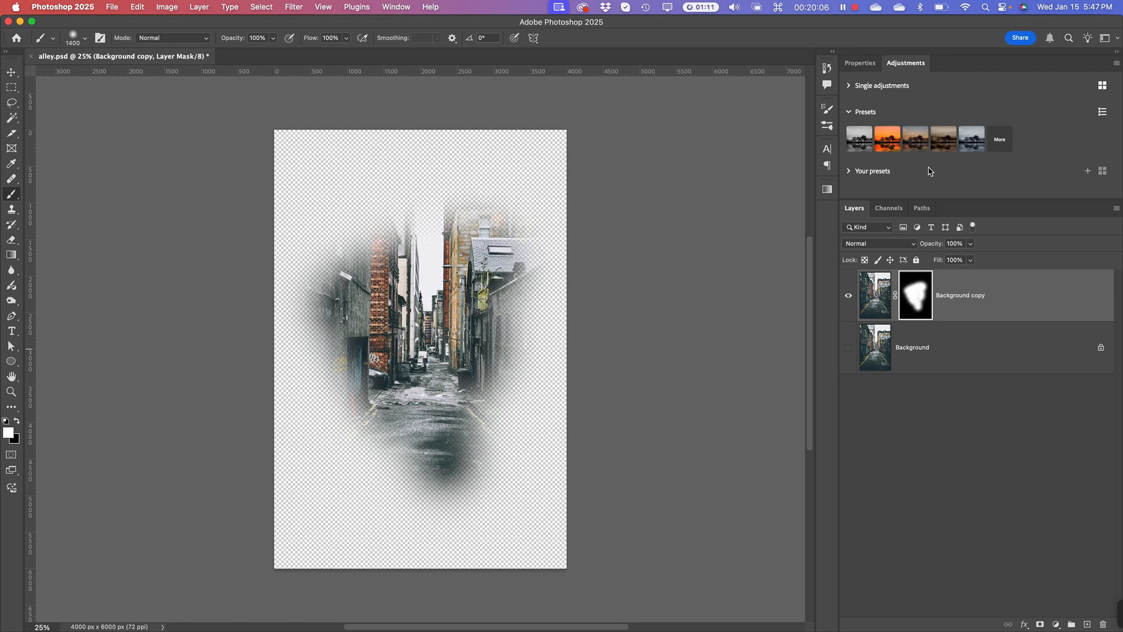
{"action": "left_click", "coordinate": [890, 311]}
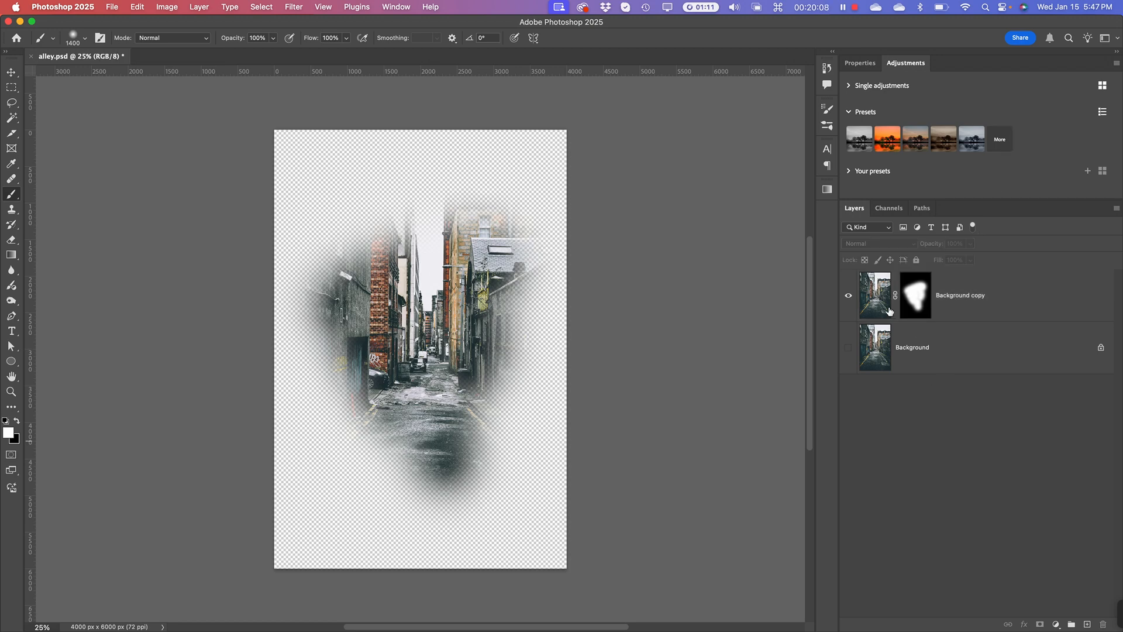
{"action": "left_click", "coordinate": [907, 299]}
{"action": "left_click", "coordinate": [871, 300]}
{"action": "left_click", "coordinate": [891, 210]}
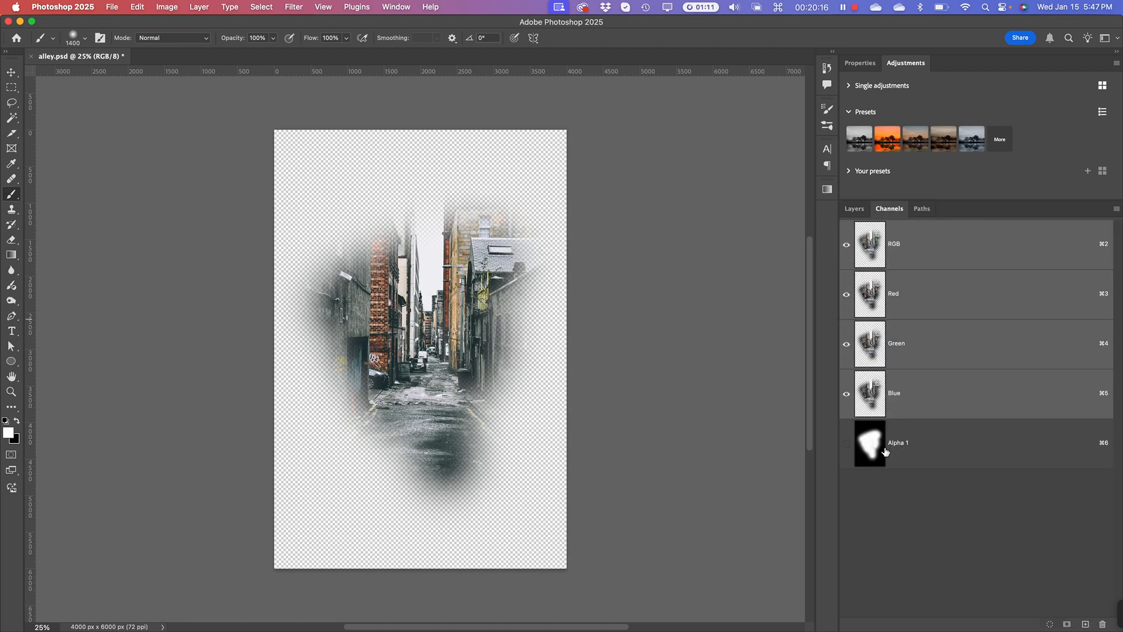
{"action": "left_click", "coordinate": [859, 210]}
{"action": "left_click", "coordinate": [876, 293]}
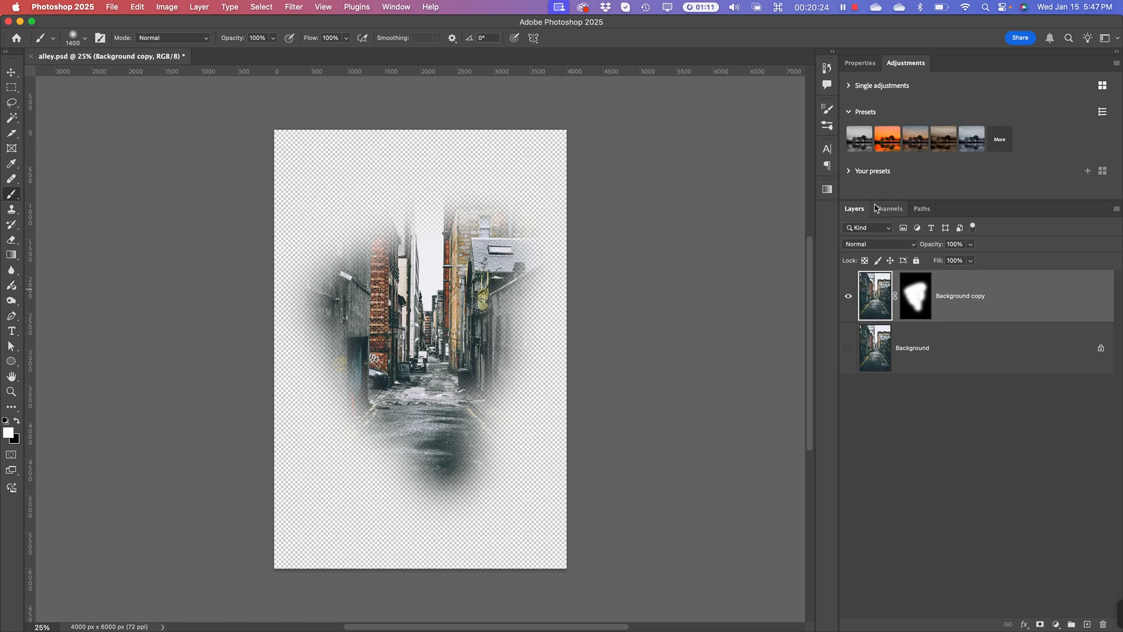
{"action": "left_click", "coordinate": [892, 211]}
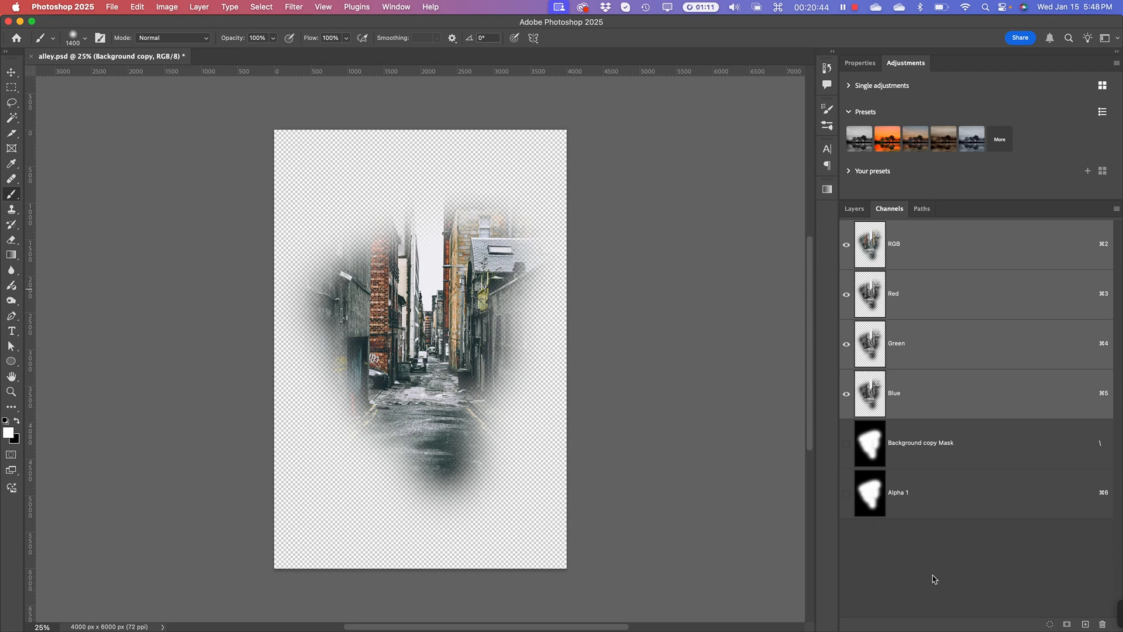
{"action": "left_click", "coordinate": [864, 216]}
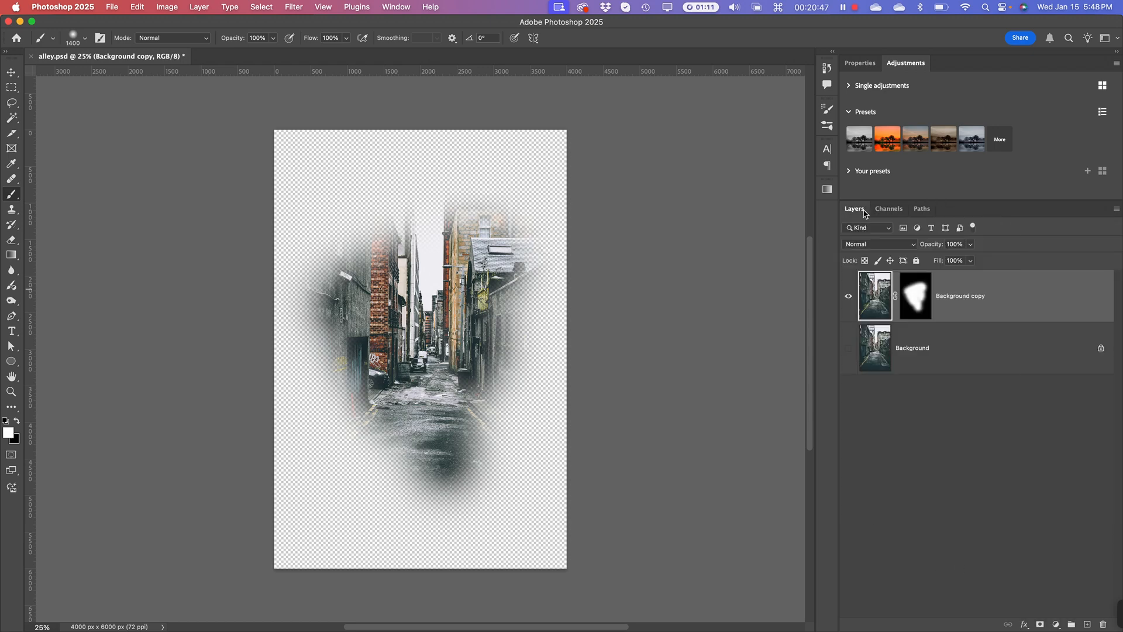
Step: Rename the Background copy layer as "Alley image"
{"action": "left_click", "coordinate": [963, 452]}
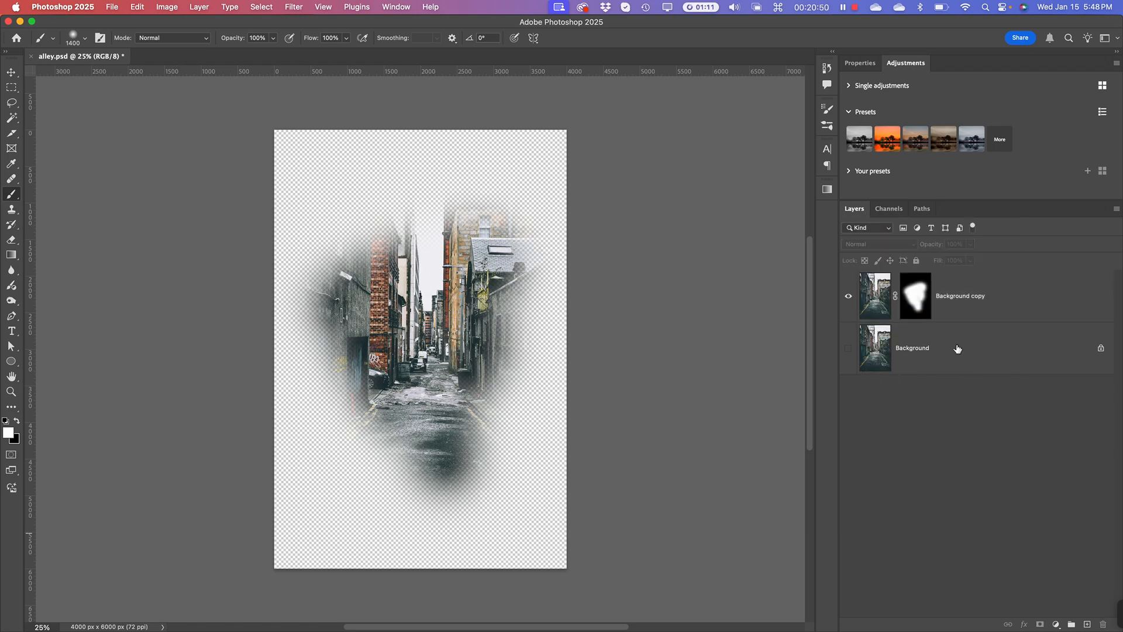
{"action": "double_click", "coordinate": [964, 296]}
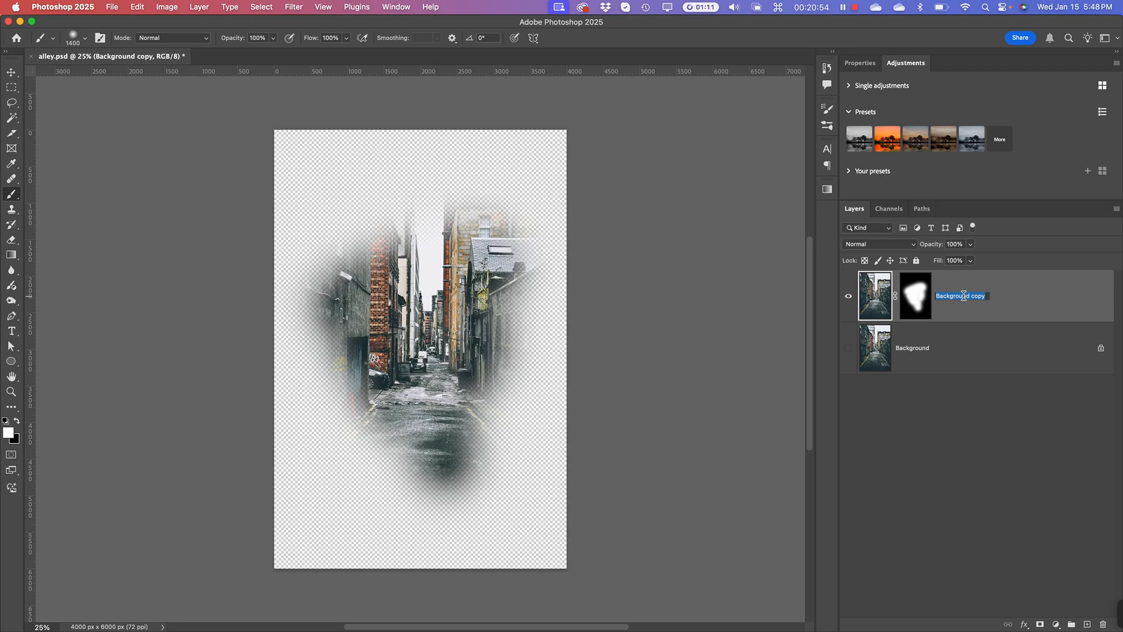
{"action": "type", "text": "Alley im"}
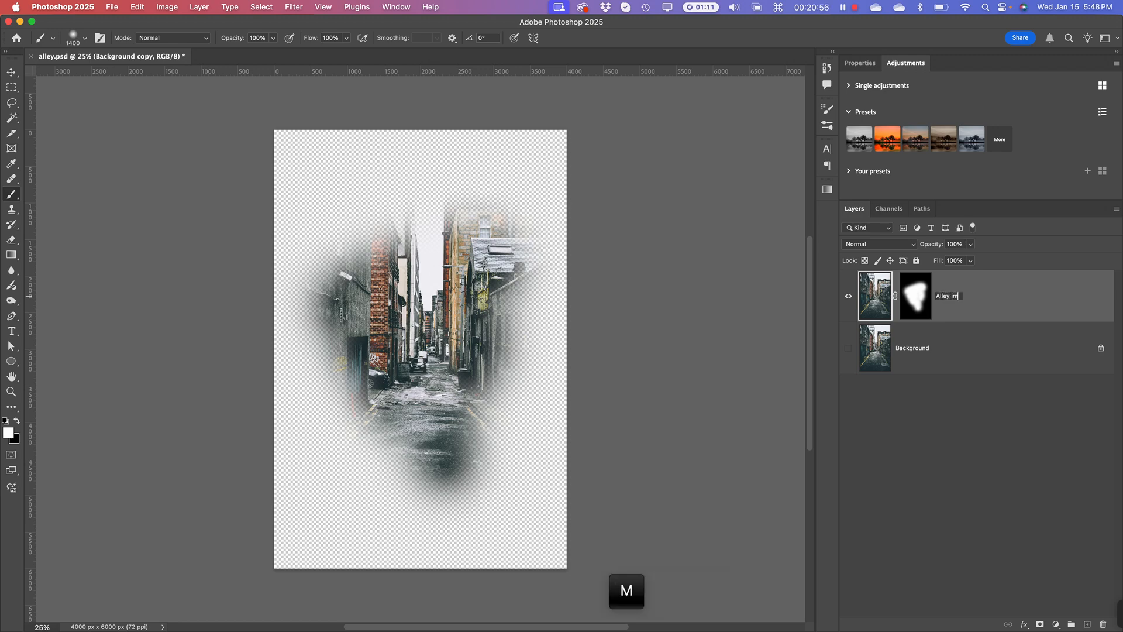
{"action": "type", "text": "age"}
{"action": "key", "text": "Return"}
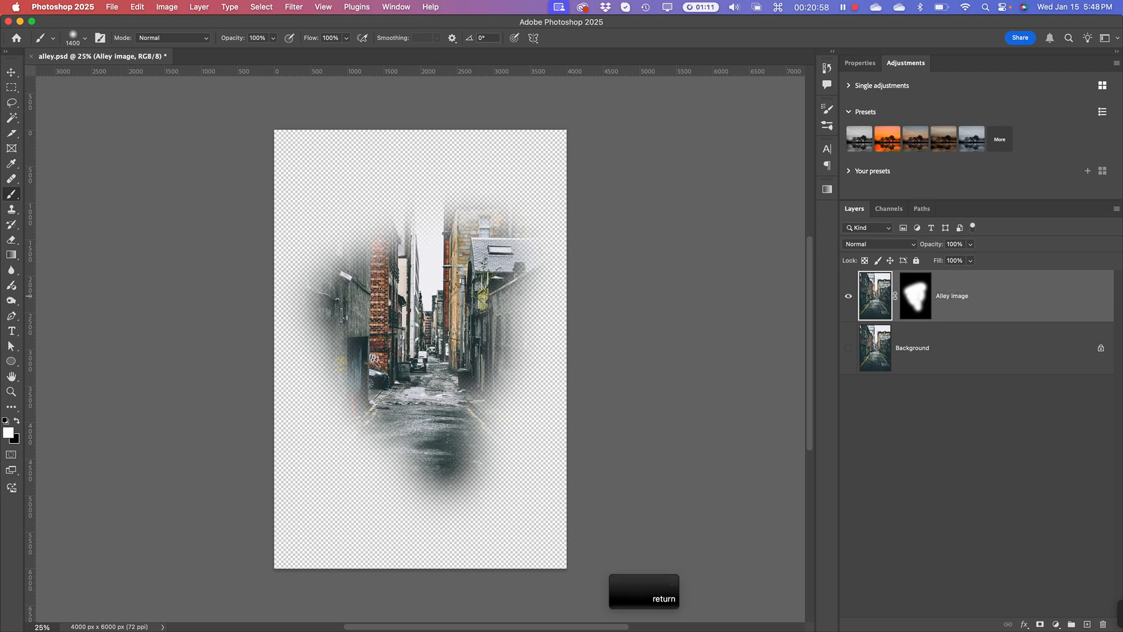
Step: Deselect the layer, widen the docked panel area, and check the channel list with no layer selected
{"action": "left_click", "coordinate": [903, 386]}
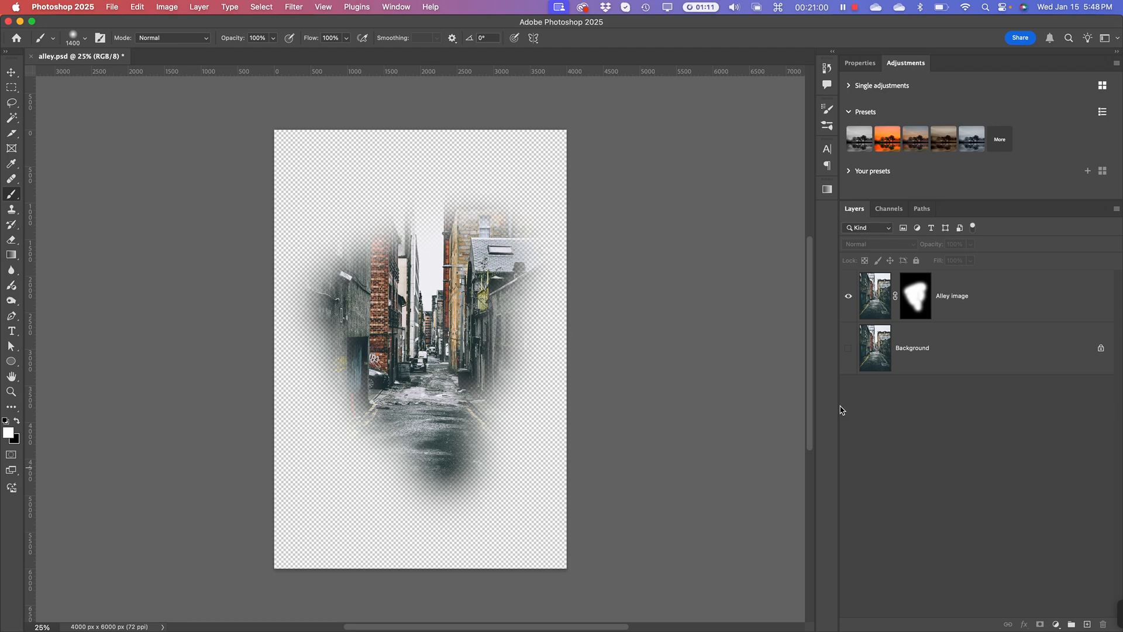
{"action": "left_click_drag", "start_coordinate": [839, 406], "coordinate": [684, 435]}
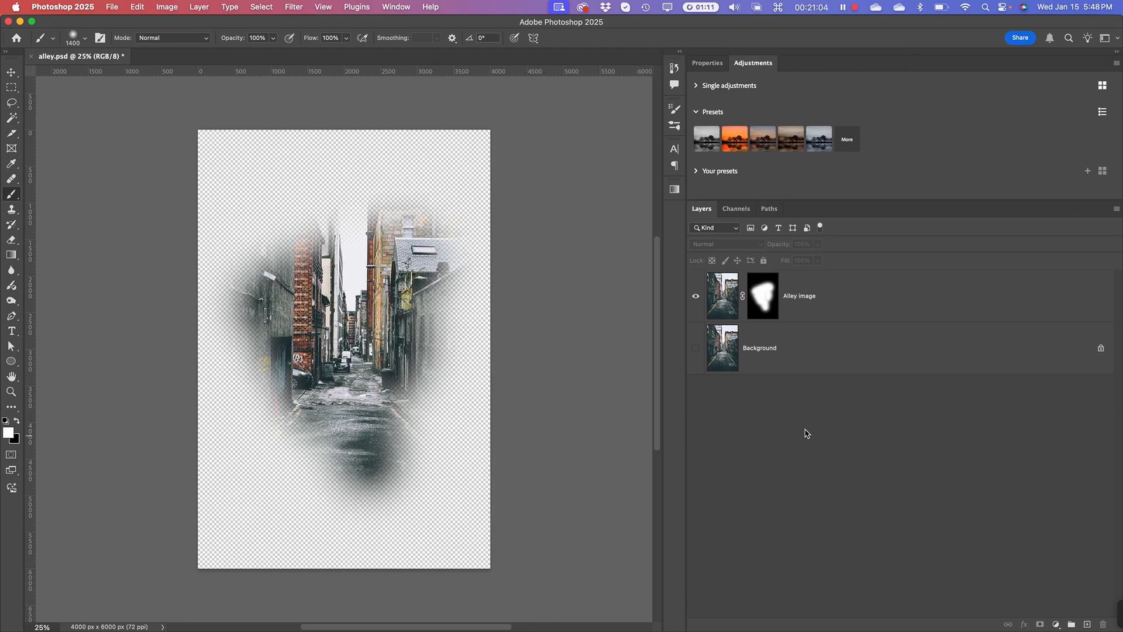
{"action": "key", "text": "super+equal"}
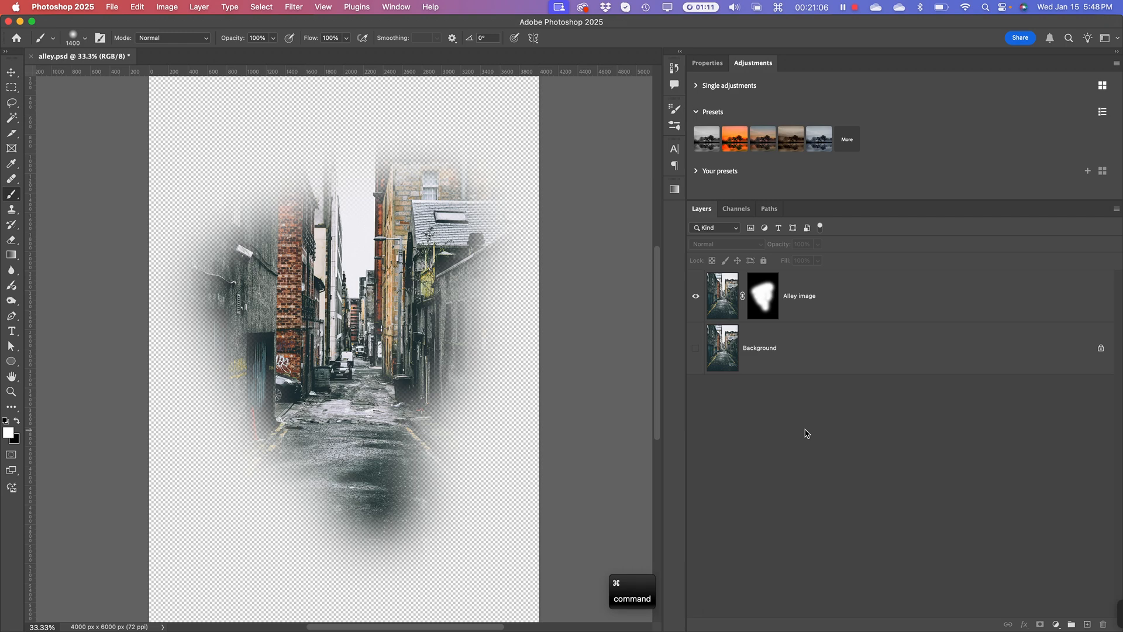
{"action": "left_click", "coordinate": [737, 209]}
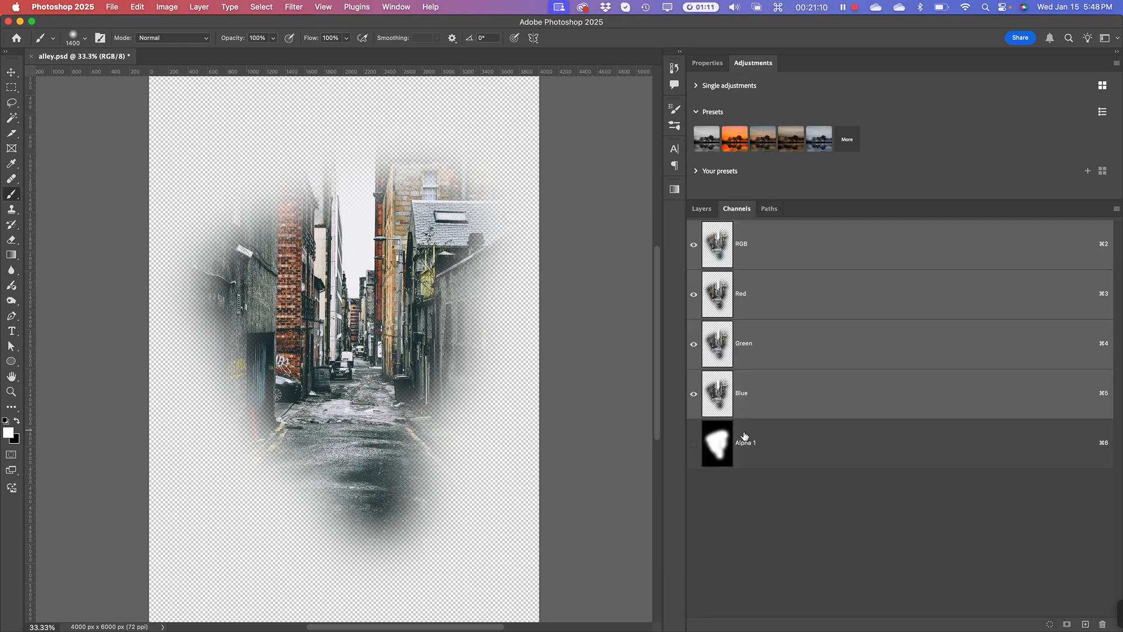
{"action": "left_click", "coordinate": [704, 211]}
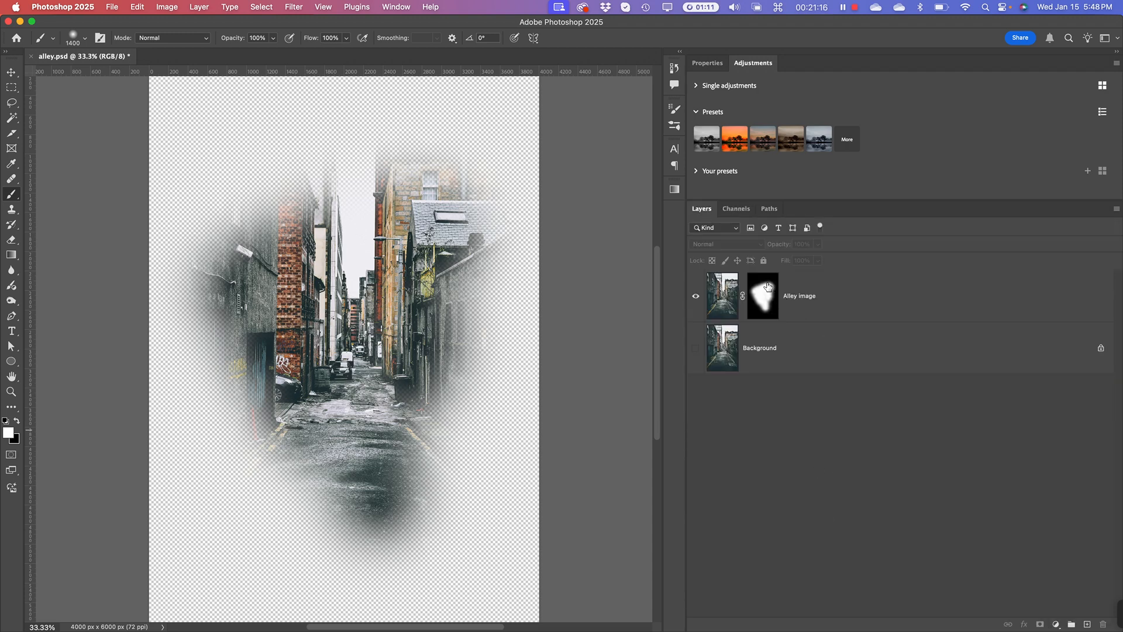
Step: Compare selecting the Alley image layer's thumbnail and its mask, then delete the layer mask without applying it
{"action": "left_click", "coordinate": [768, 286]}
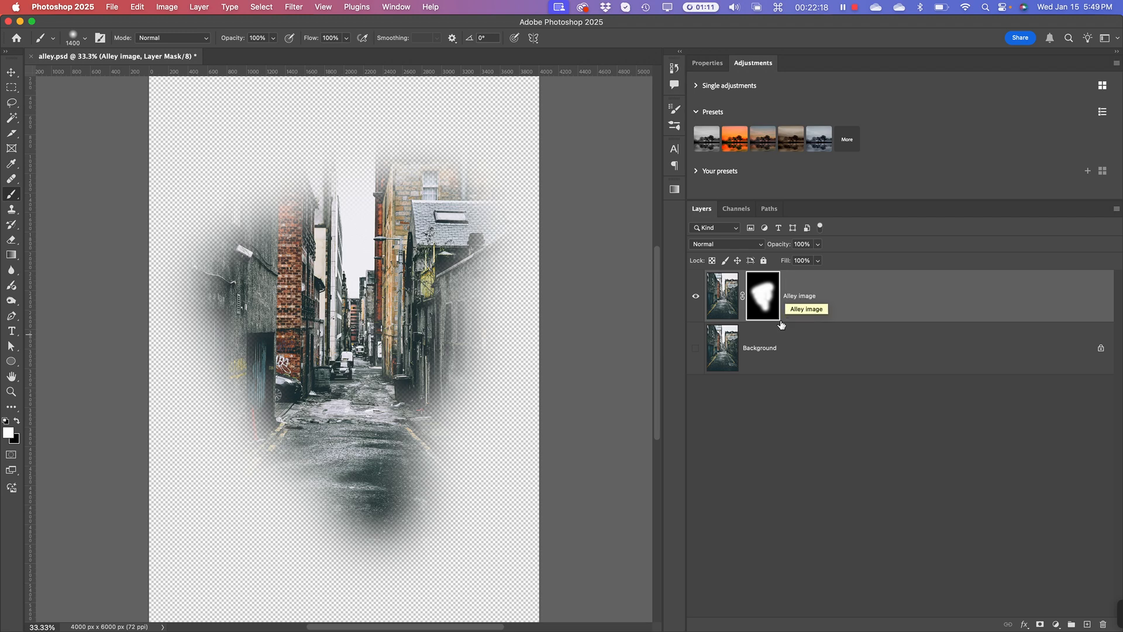
{"action": "left_click", "coordinate": [735, 298]}
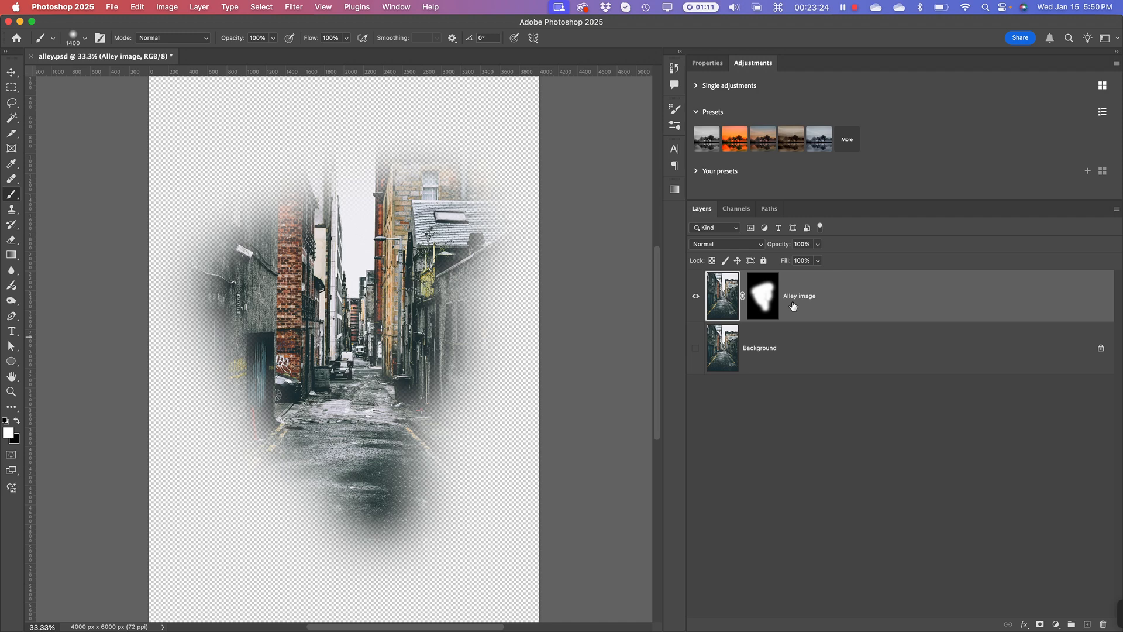
{"action": "left_click", "coordinate": [774, 301]}
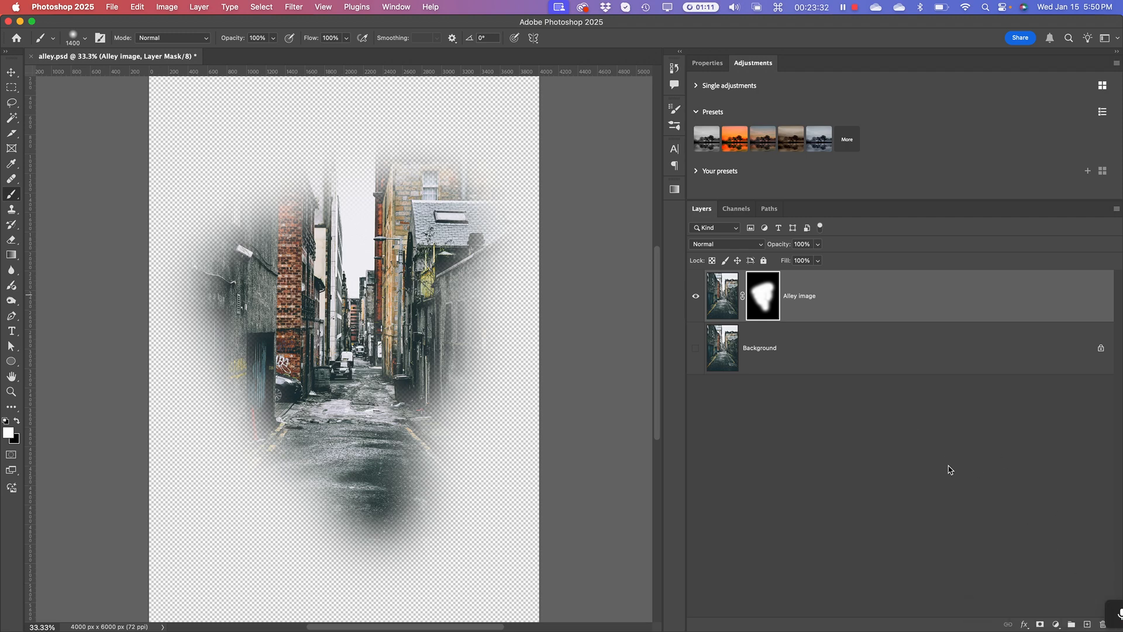
{"action": "left_click", "coordinate": [1103, 625]}
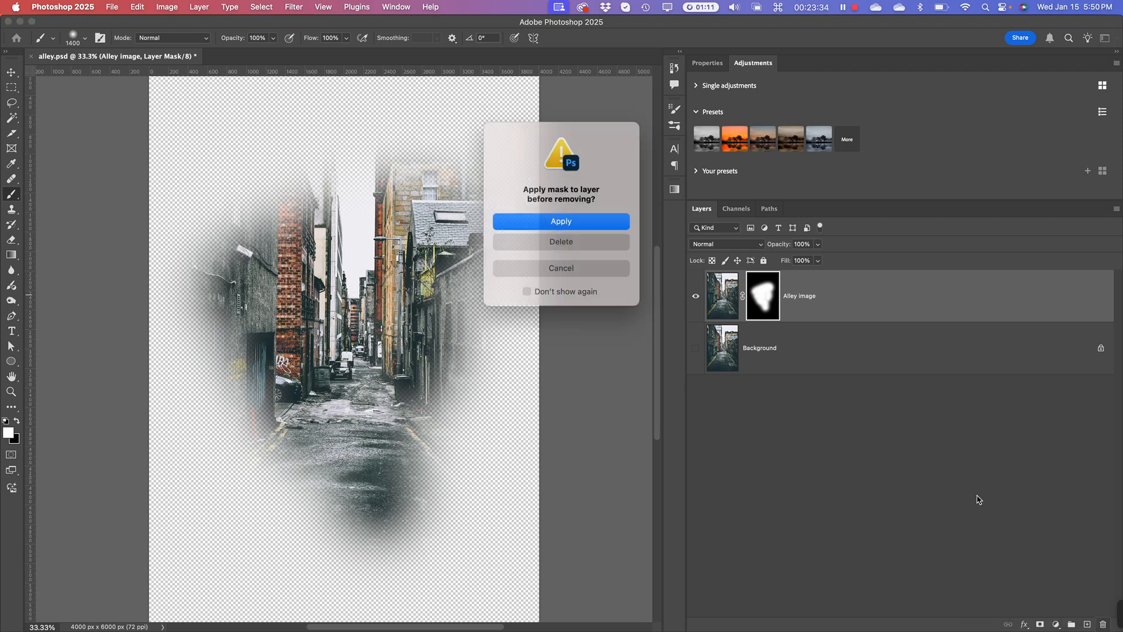
{"action": "left_click", "coordinate": [564, 242]}
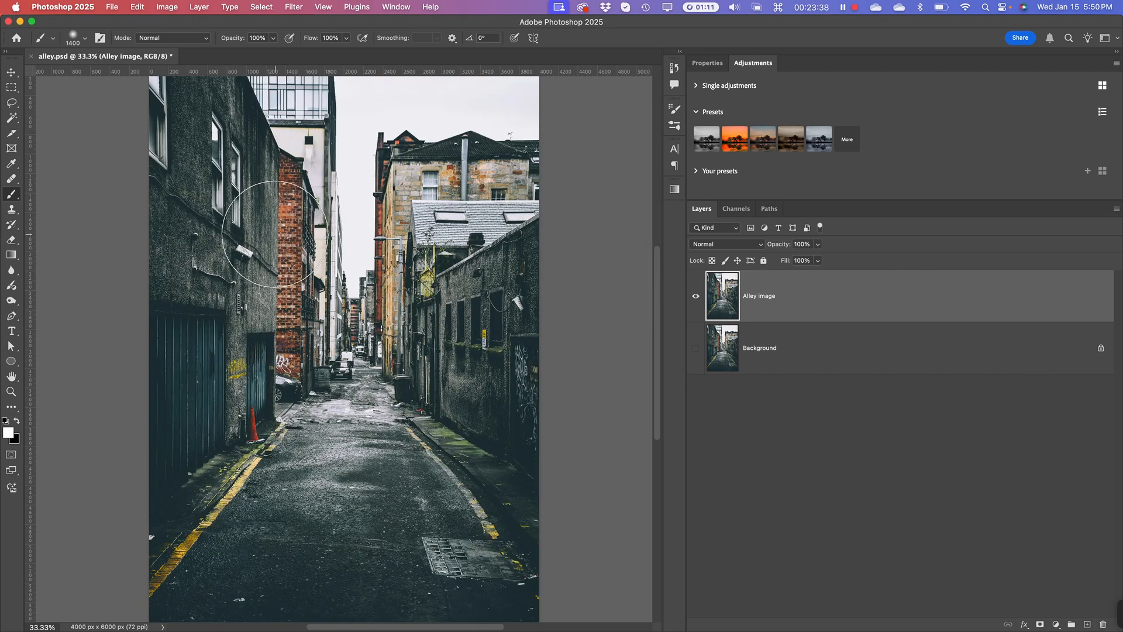
{"action": "left_click", "coordinate": [11, 88]}
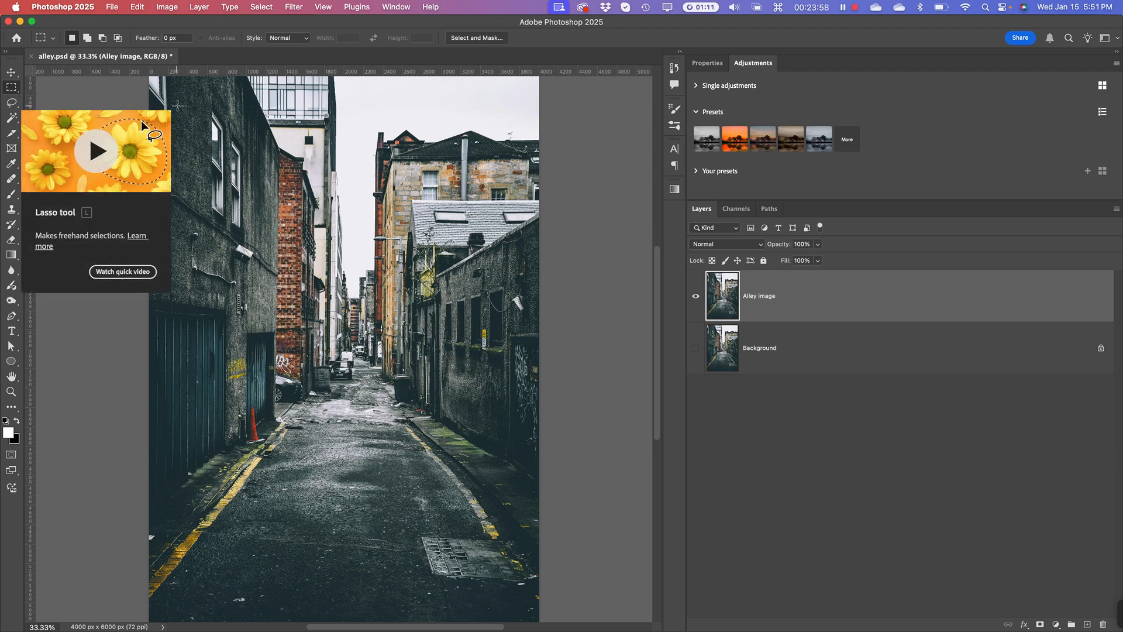
{"action": "mouse_move", "coordinate": [182, 108]}
{"action": "left_mouse_down"}
{"action": "mouse_move", "coordinate": [373, 495]}
{"action": "mouse_move", "coordinate": [508, 596]}
{"action": "left_mouse_up"}
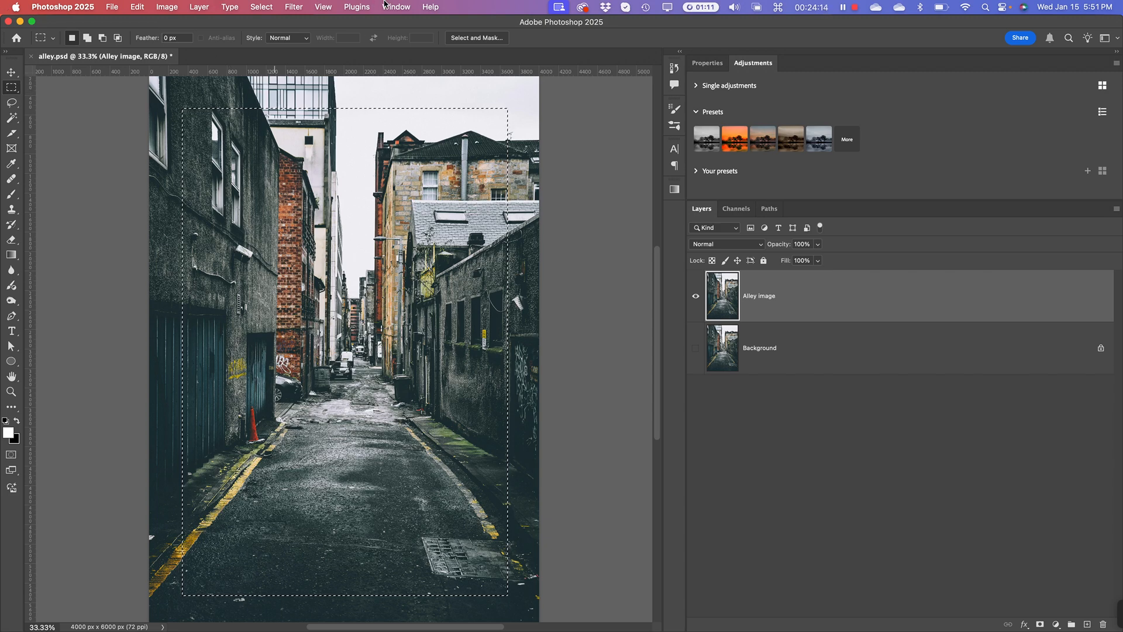
{"action": "left_click", "coordinate": [265, 6]}
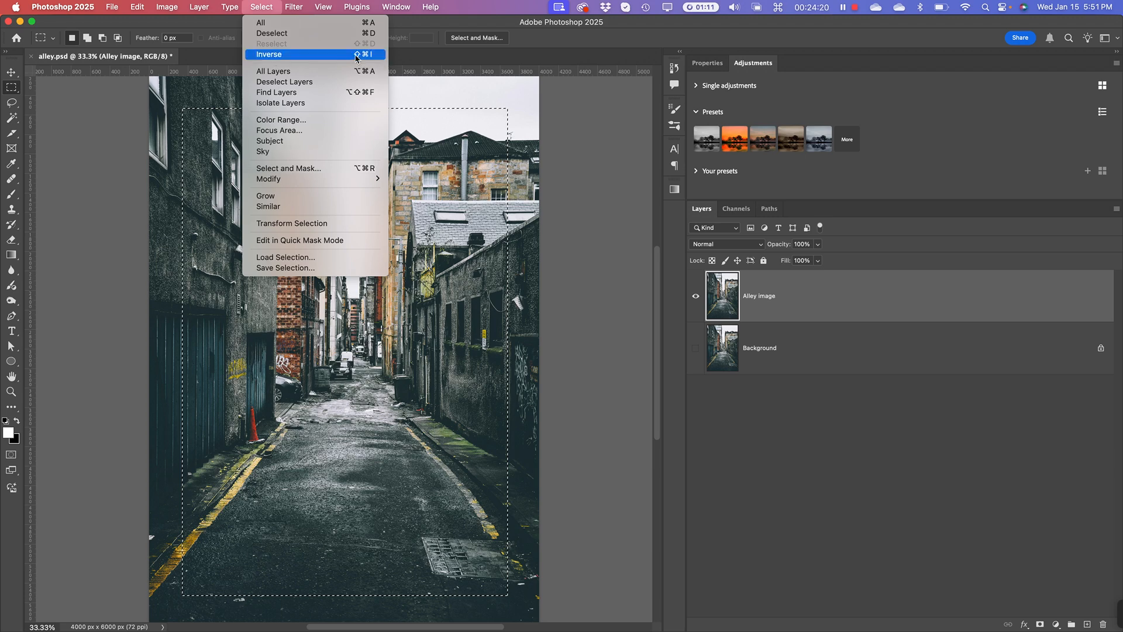
{"action": "left_click", "coordinate": [275, 58]}
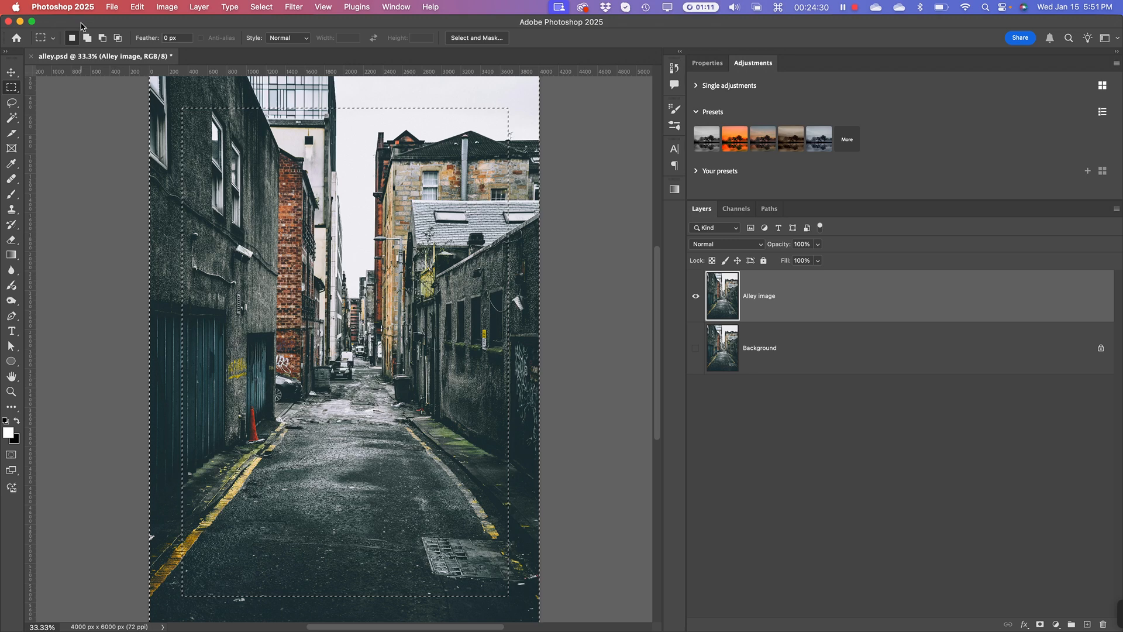
{"action": "left_click", "coordinate": [117, 8]}
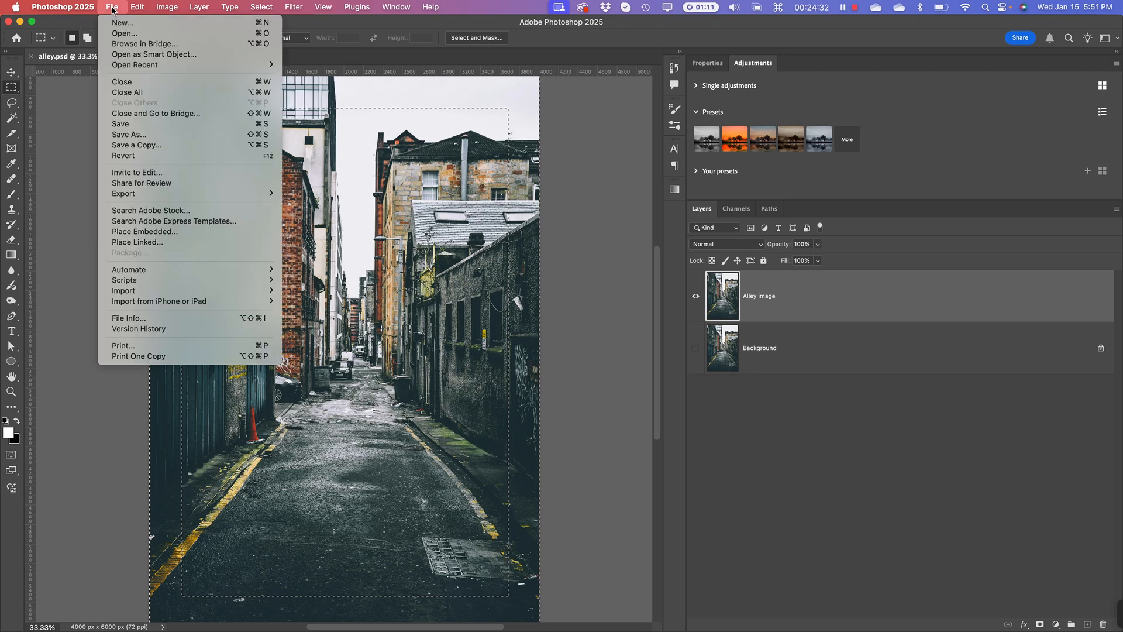
{"action": "mouse_move", "coordinate": [145, 10]}
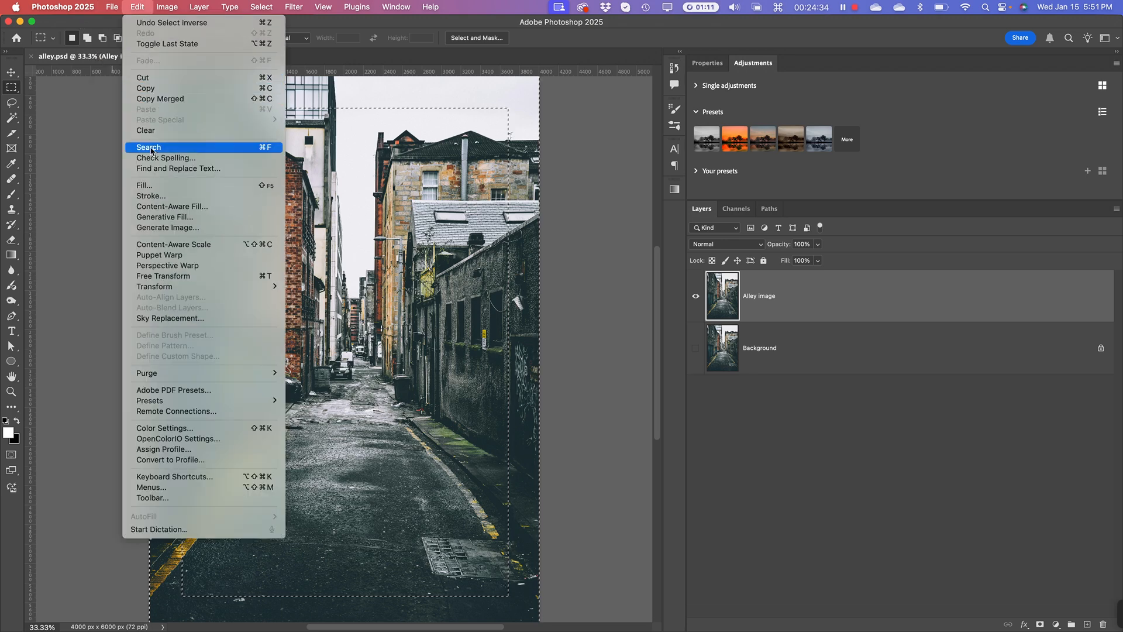
{"action": "left_click", "coordinate": [164, 186]}
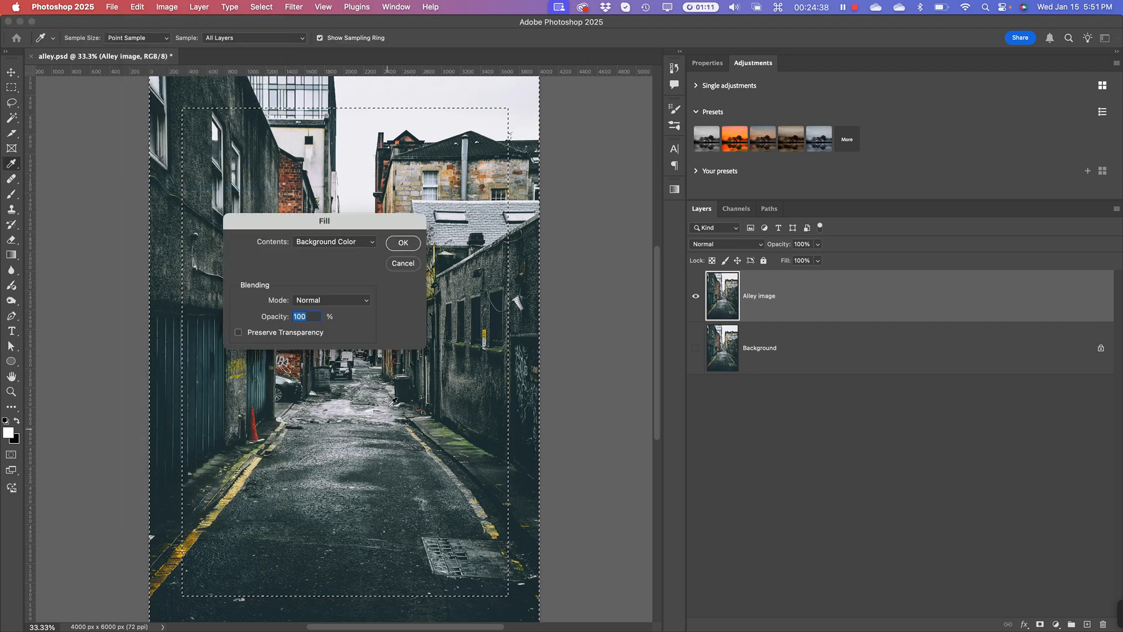
{"action": "left_click", "coordinate": [402, 264]}
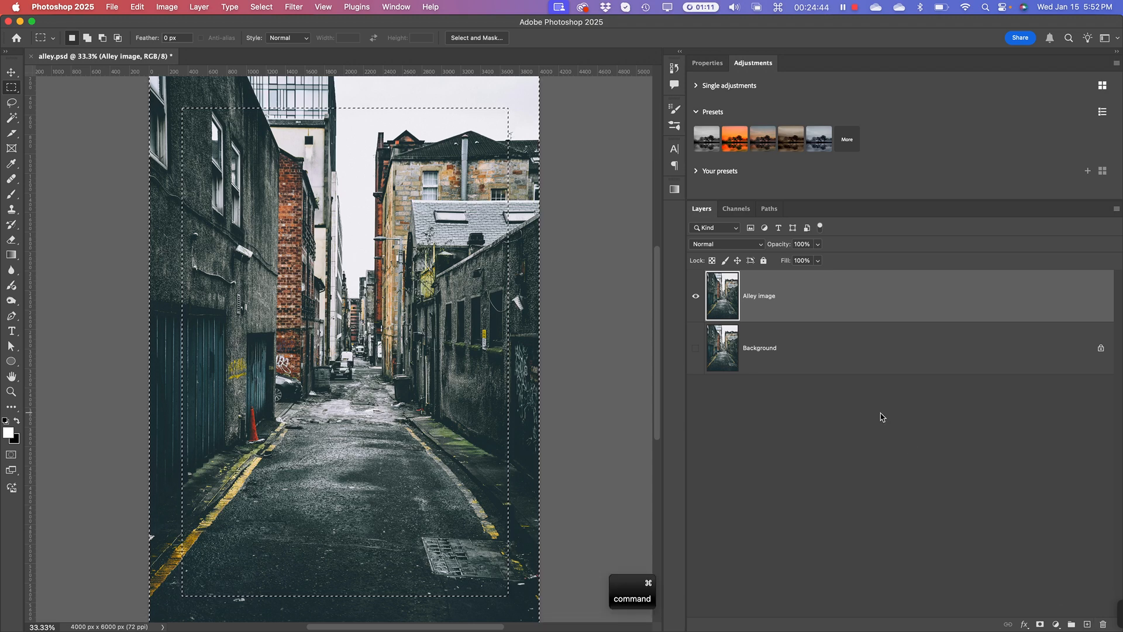
{"action": "key", "text": "super+d"}
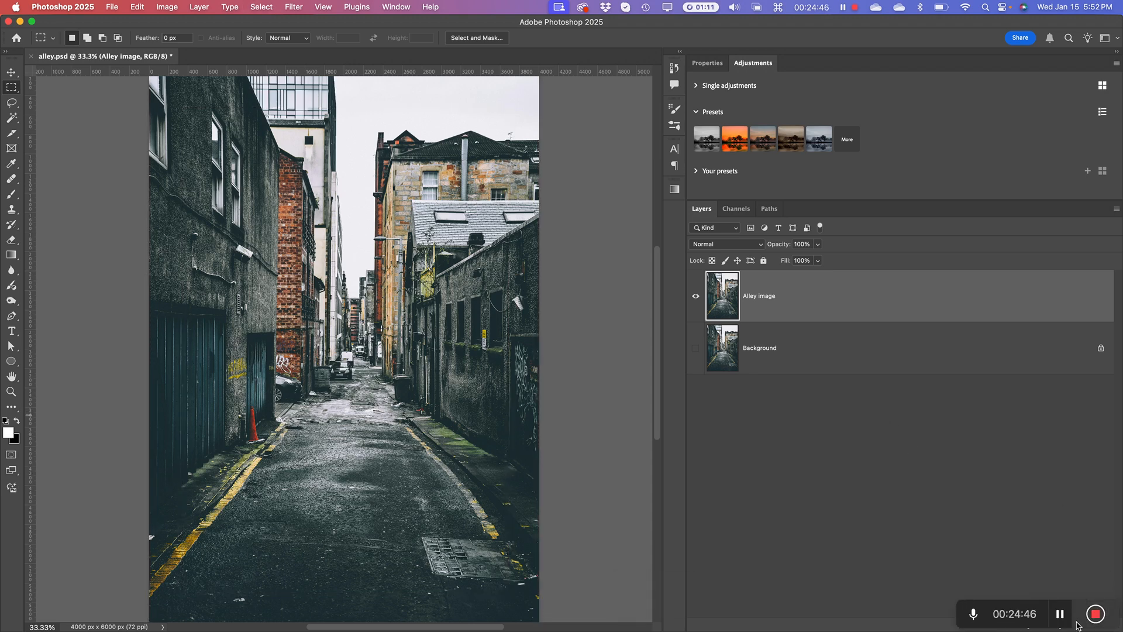
Step: Add a white layer mask to the Alley image layer
{"action": "left_click", "coordinate": [834, 459]}
{"action": "left_click", "coordinate": [743, 296]}
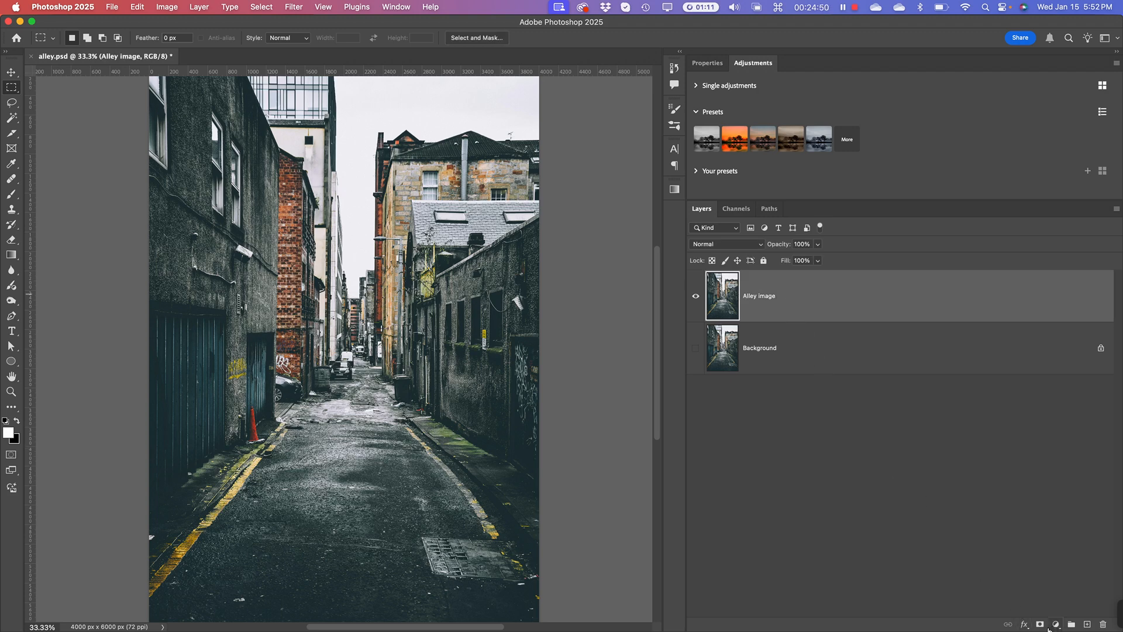
{"action": "left_click", "coordinate": [1041, 625]}
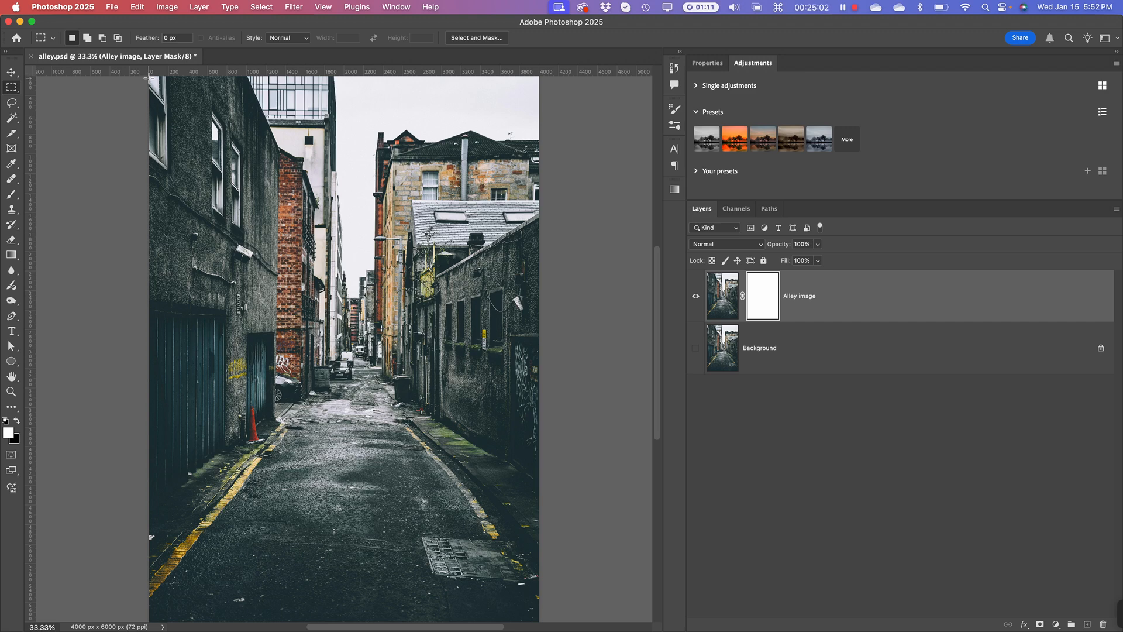
Step: Draw a rectangular marquee selection inset from all canvas edges and invert it to select the border area
{"action": "left_click_drag", "start_coordinate": [181, 107], "coordinate": [510, 601]}
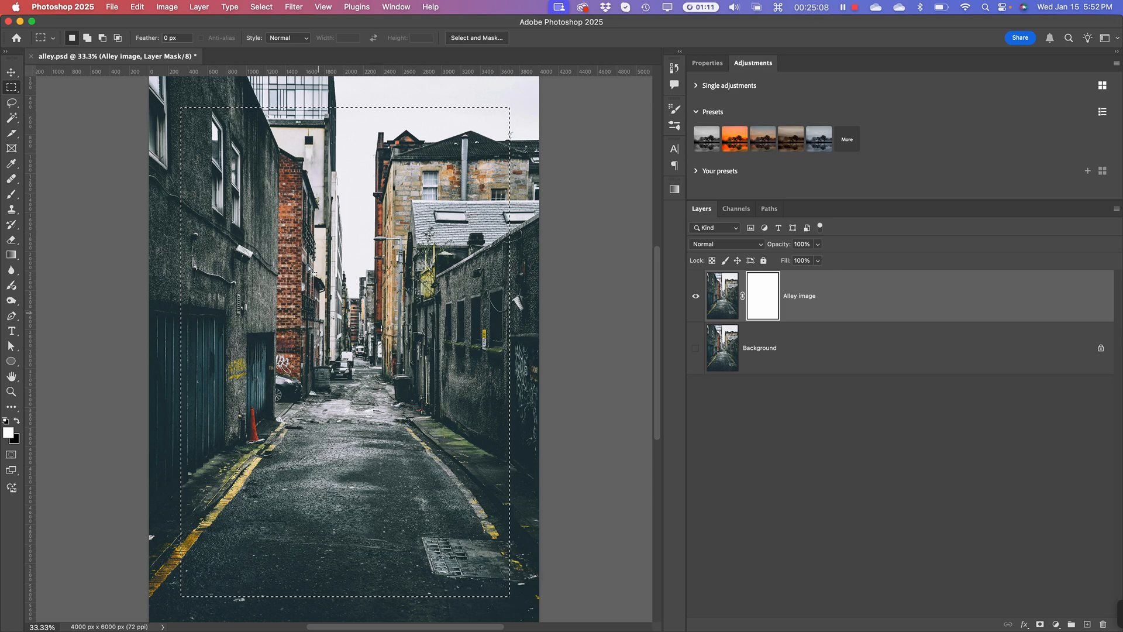
{"action": "left_click", "coordinate": [261, 7]}
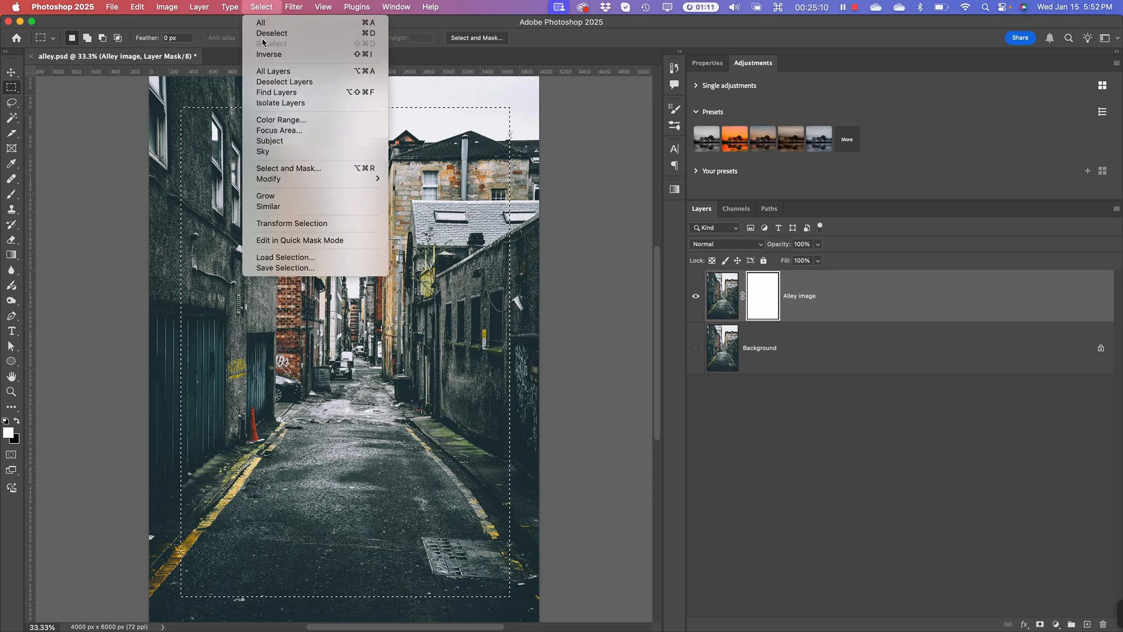
{"action": "left_click", "coordinate": [267, 59]}
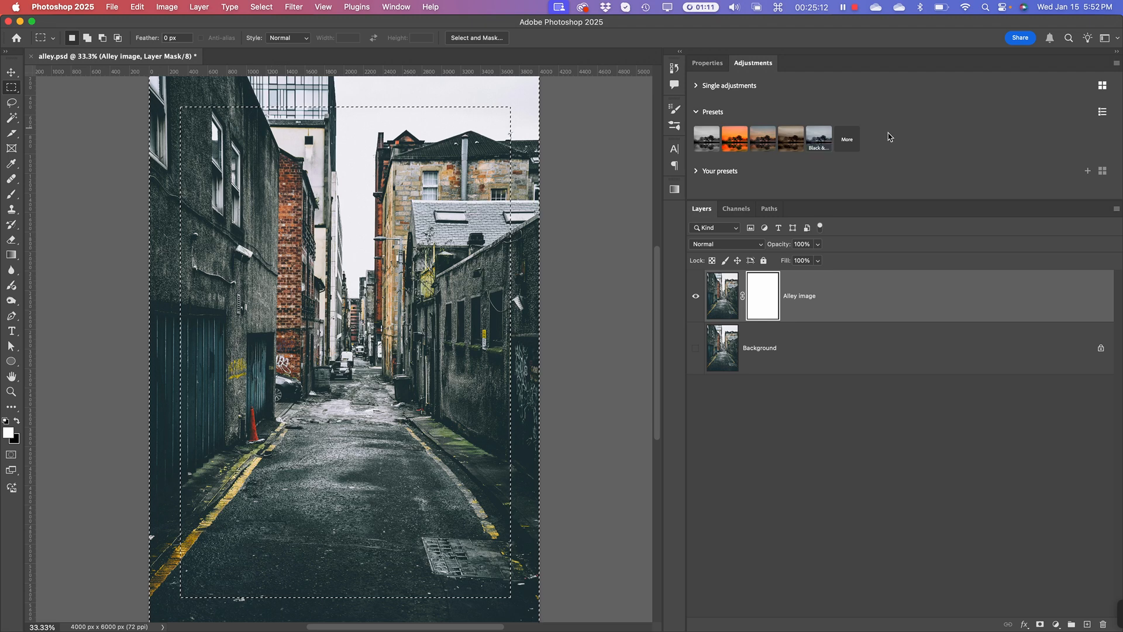
Step: Fill the selected border on the Alley image layer's mask with 50% Gray in Normal mode at 100% opacity
{"action": "left_click", "coordinate": [777, 298]}
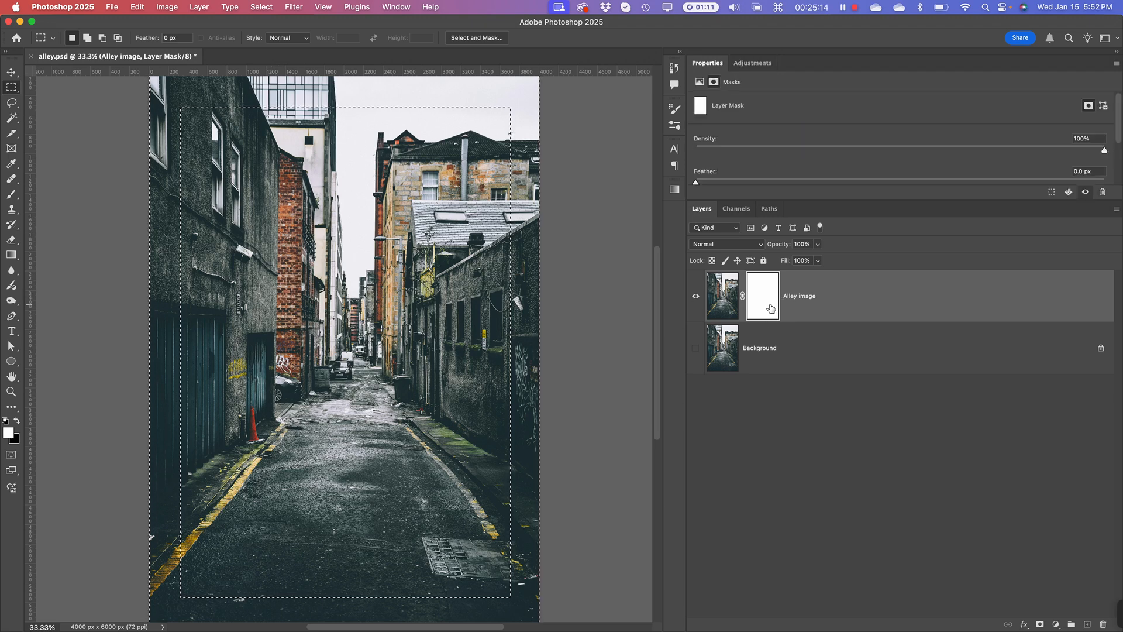
{"action": "left_click", "coordinate": [111, 7]}
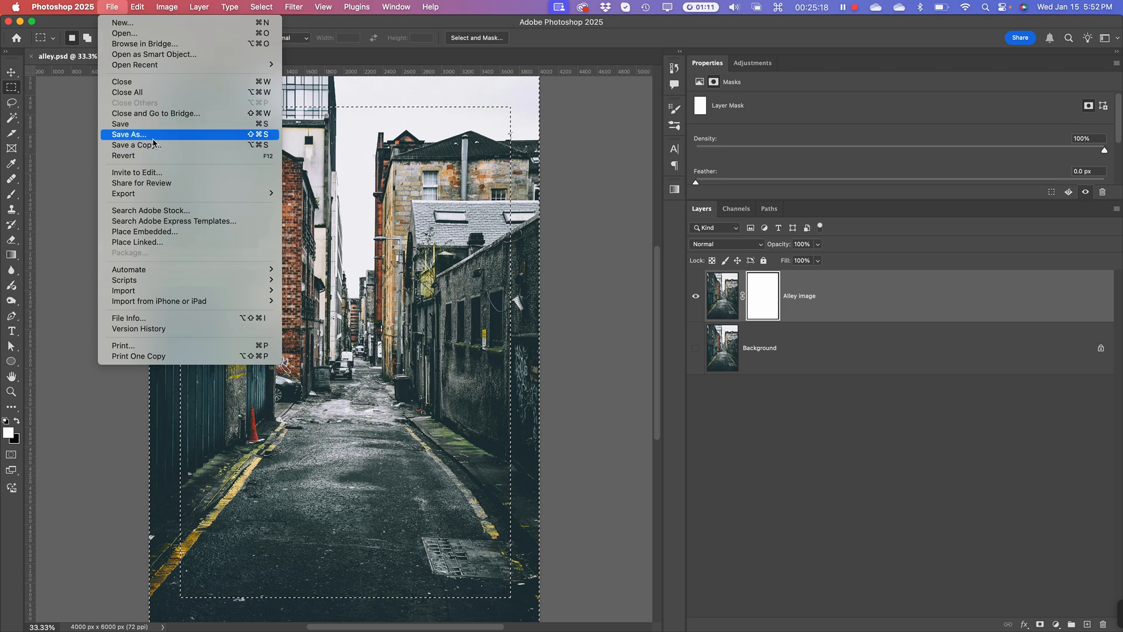
{"action": "mouse_move", "coordinate": [137, 7]}
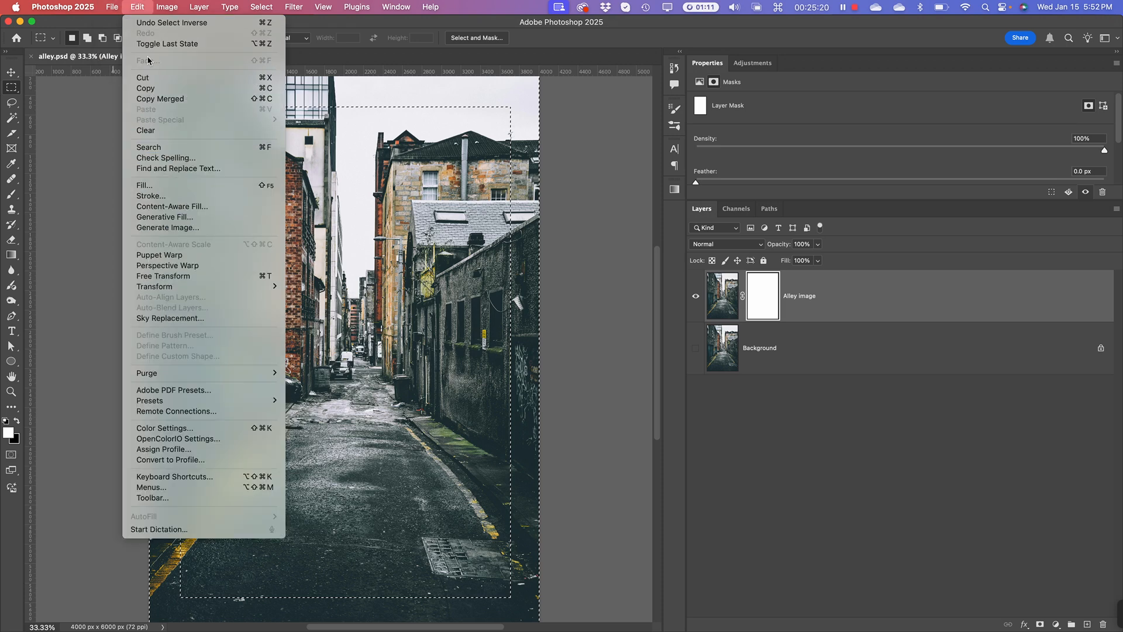
{"action": "left_click", "coordinate": [179, 185]}
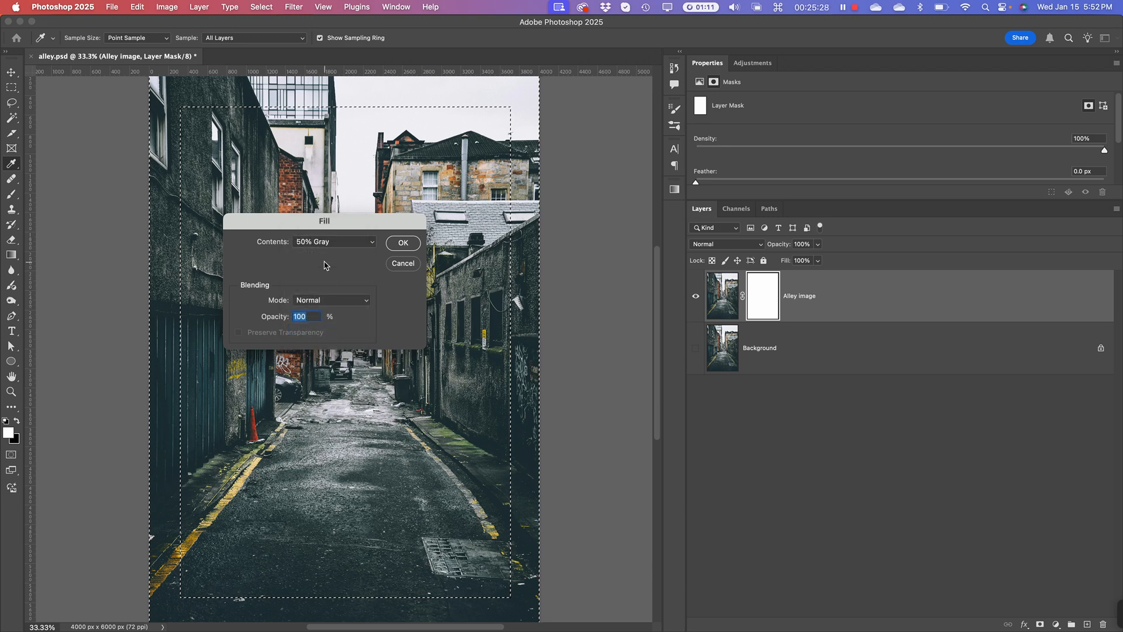
{"action": "left_click", "coordinate": [402, 243]}
Step: Deselect the layer, narrow the docked panel area, and add a white Solid Color fill layer from the active border selection
{"action": "left_click", "coordinate": [875, 423]}
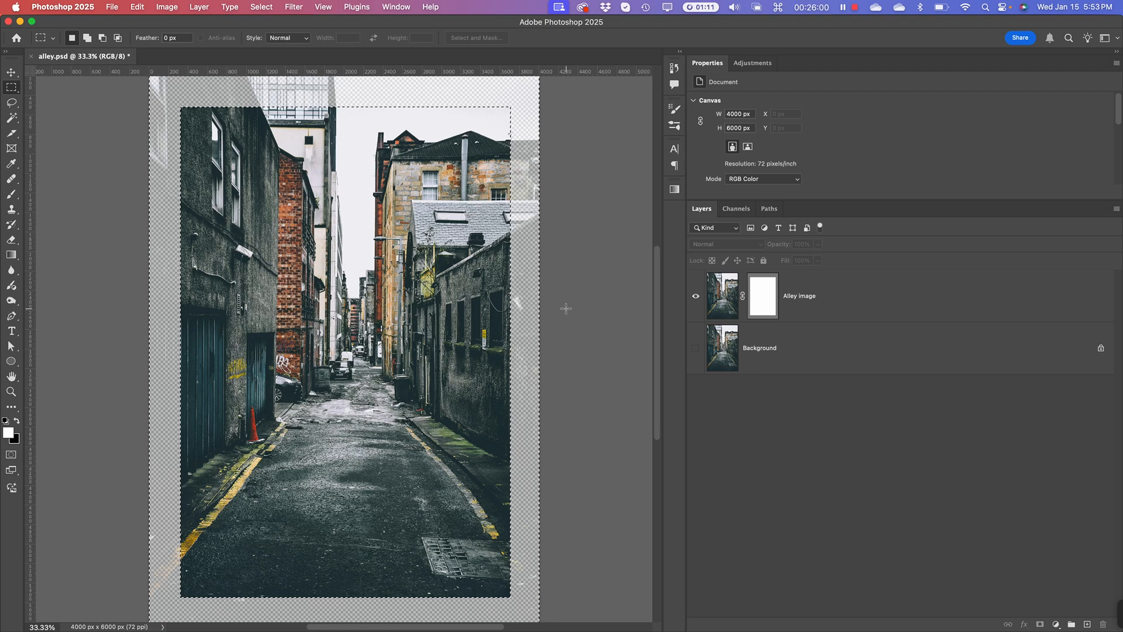
{"action": "left_click", "coordinate": [820, 298]}
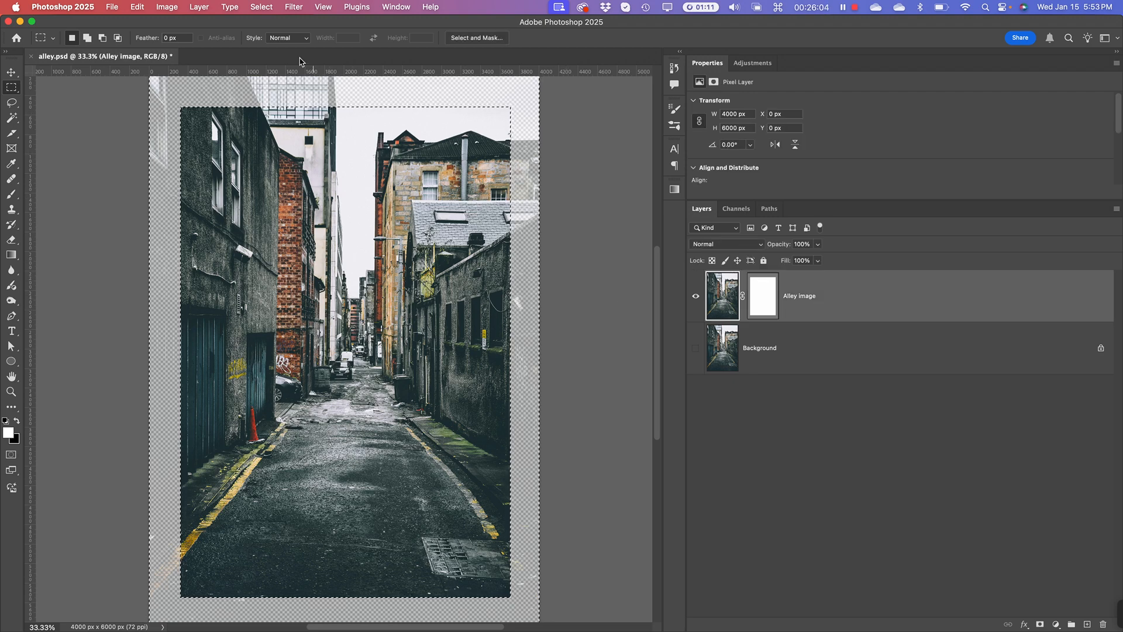
{"action": "left_click", "coordinate": [816, 423]}
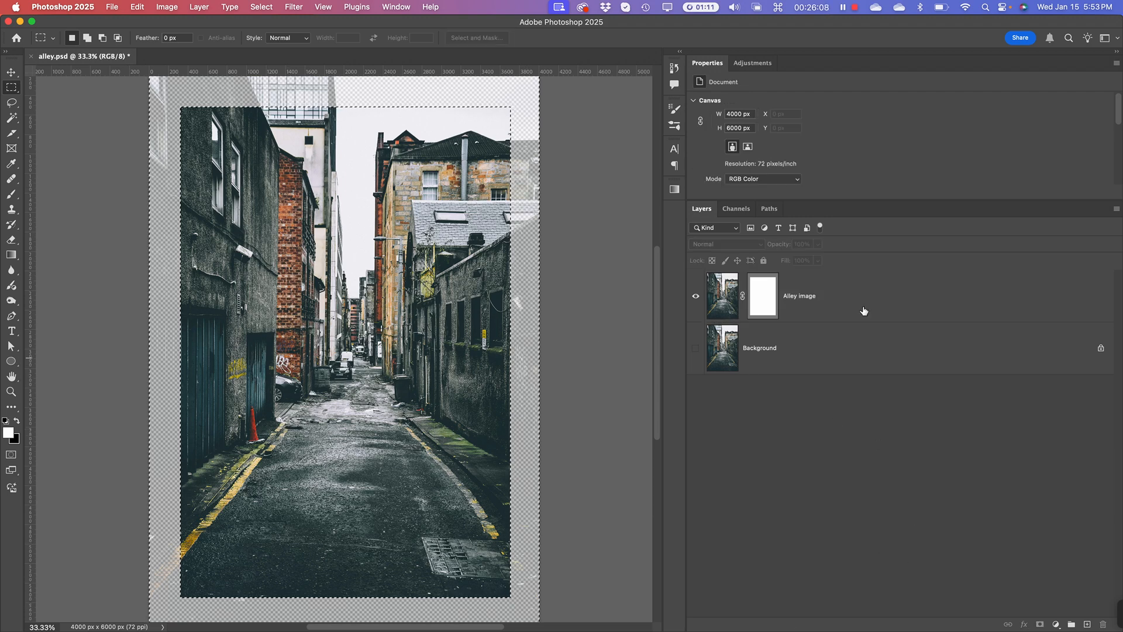
{"action": "left_click_drag", "start_coordinate": [684, 273], "coordinate": [750, 273]}
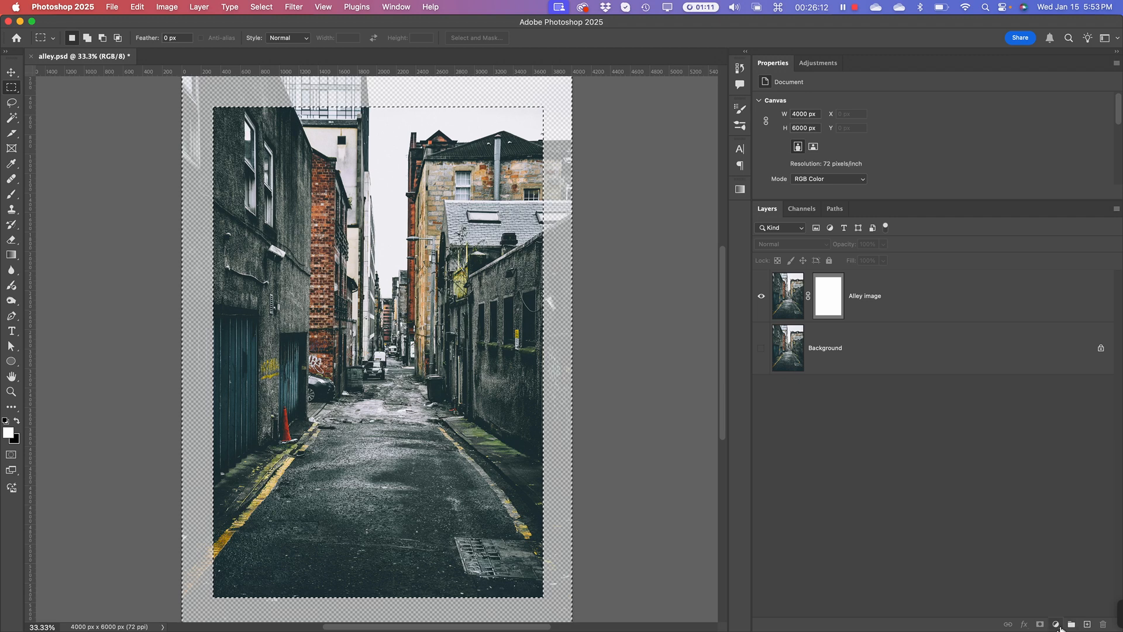
{"action": "left_click", "coordinate": [1057, 625]}
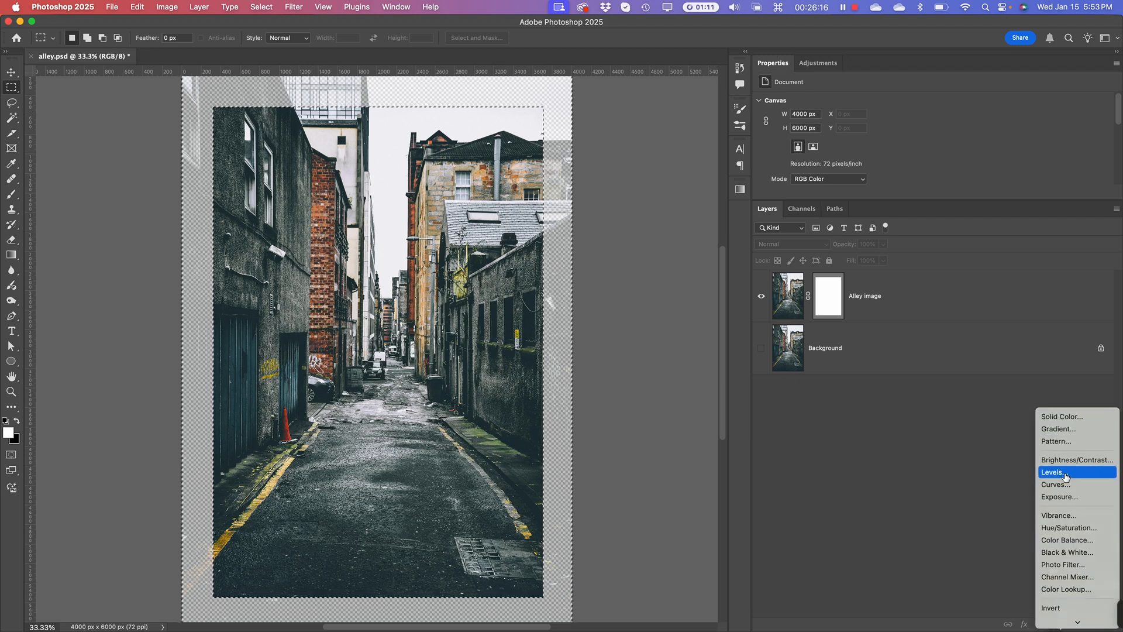
{"action": "left_click", "coordinate": [1060, 416]}
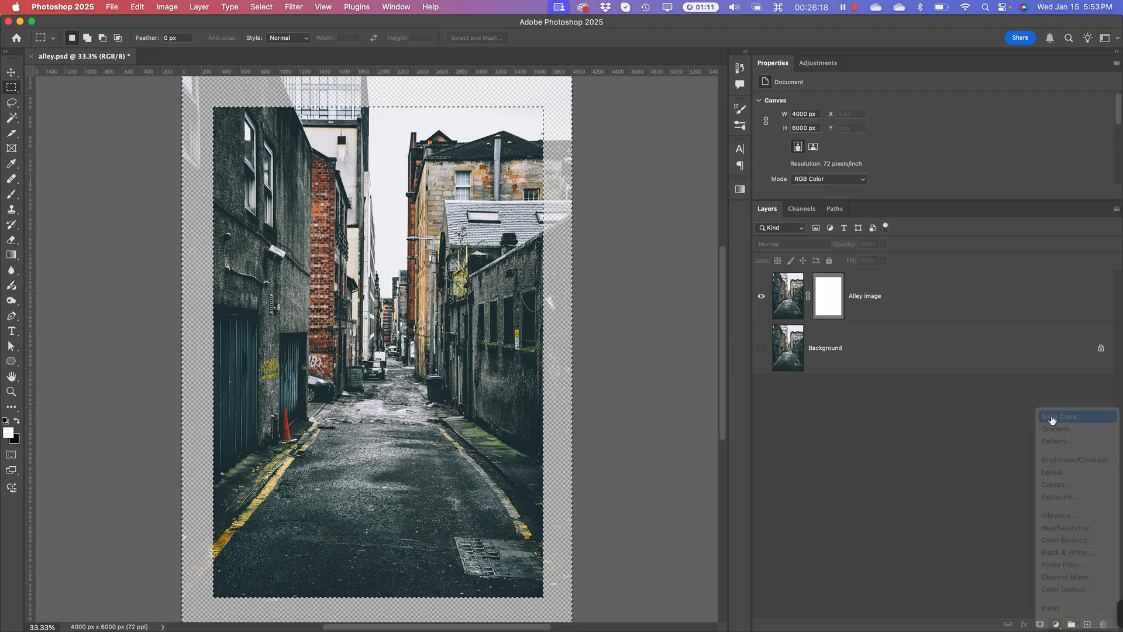
{"action": "left_click", "coordinate": [899, 148]}
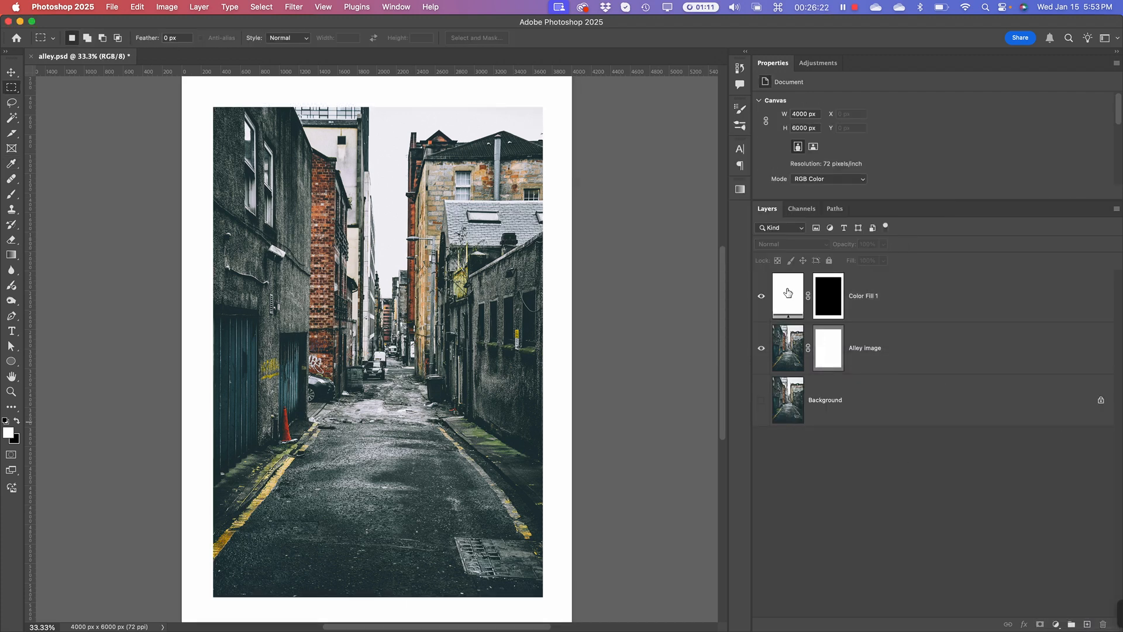
Step: Move the Color Fill 1 layer below Alley image and delete its layer mask
{"action": "left_click_drag", "start_coordinate": [788, 293], "coordinate": [796, 361]}
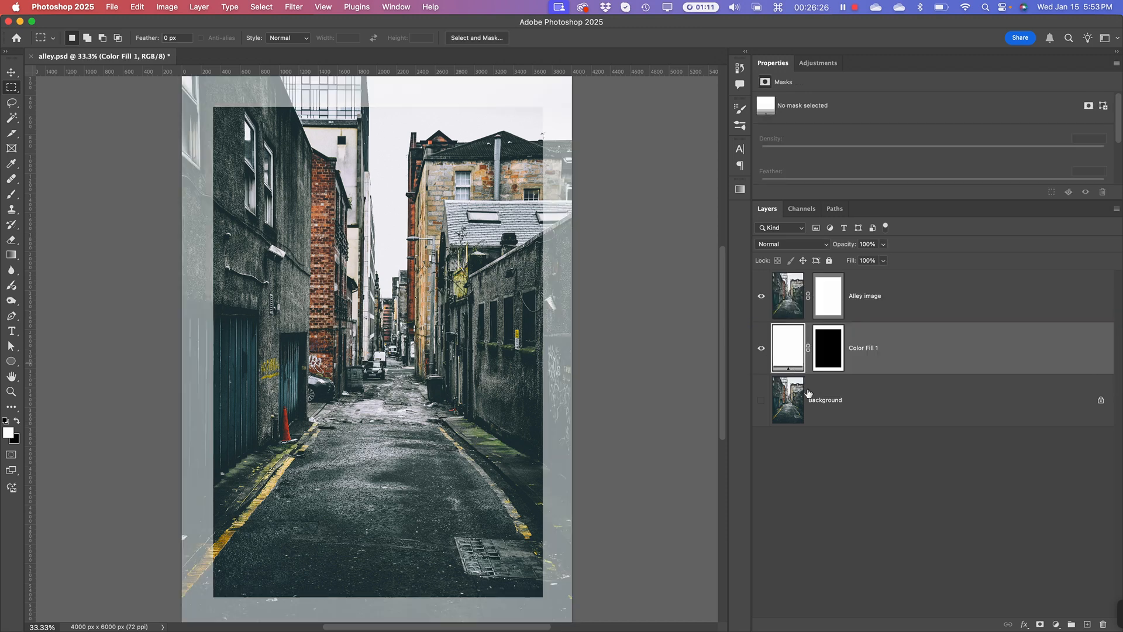
{"action": "right_click", "coordinate": [838, 352]}
{"action": "left_click", "coordinate": [870, 378]}
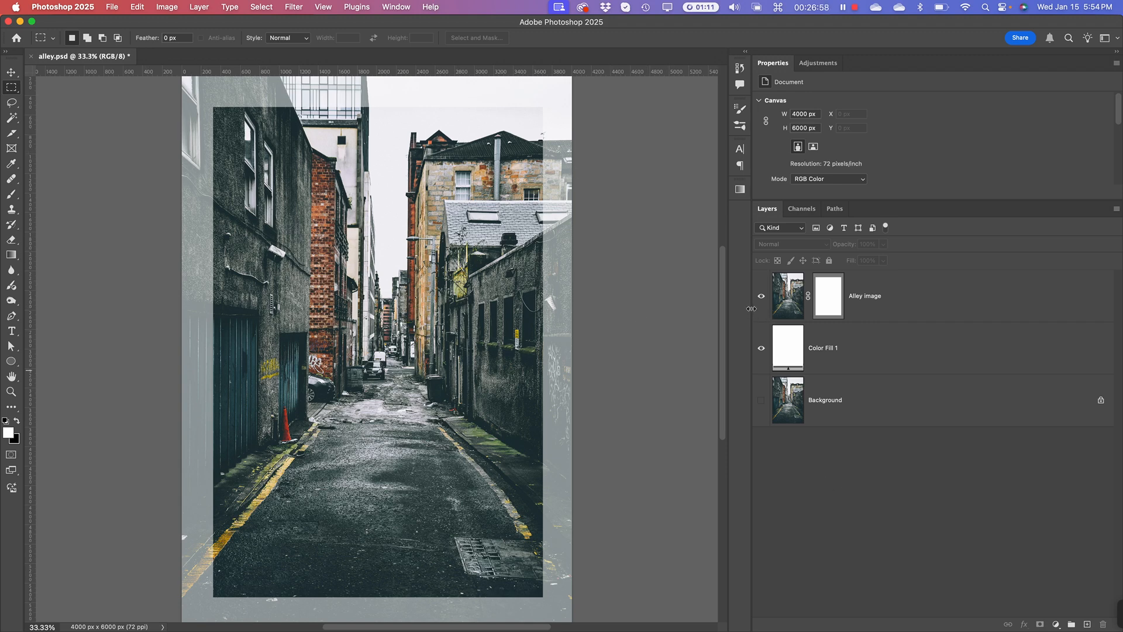
Step: Widen the docked panel area and rename the Color Fill 1 layer as White Background
{"action": "left_click_drag", "start_coordinate": [751, 309], "coordinate": [689, 309]}
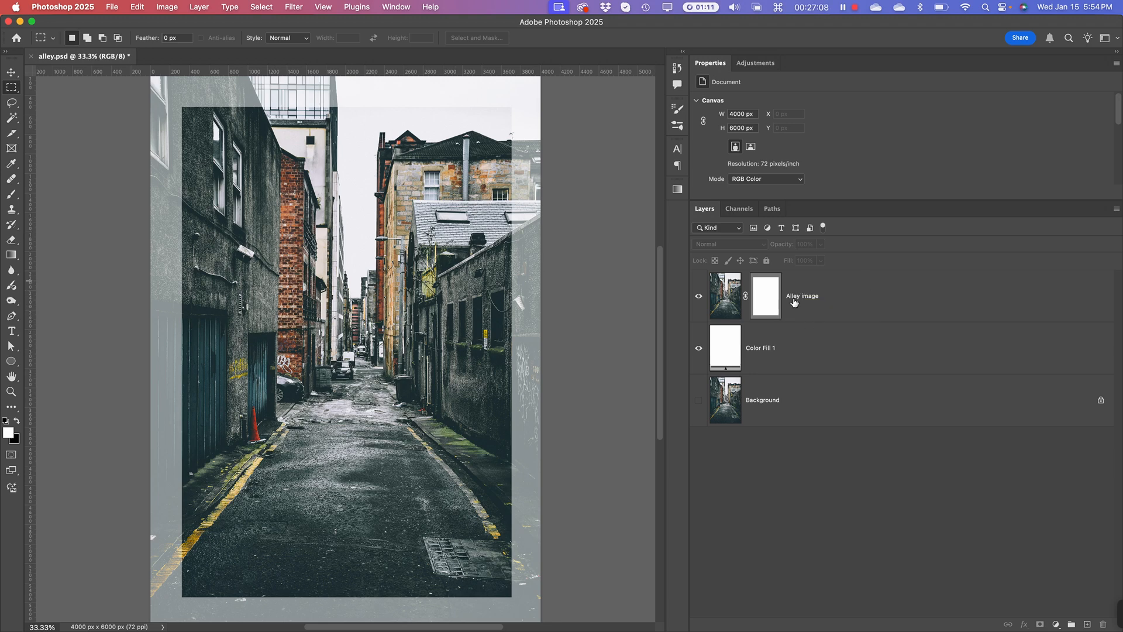
{"action": "double_click", "coordinate": [762, 347]}
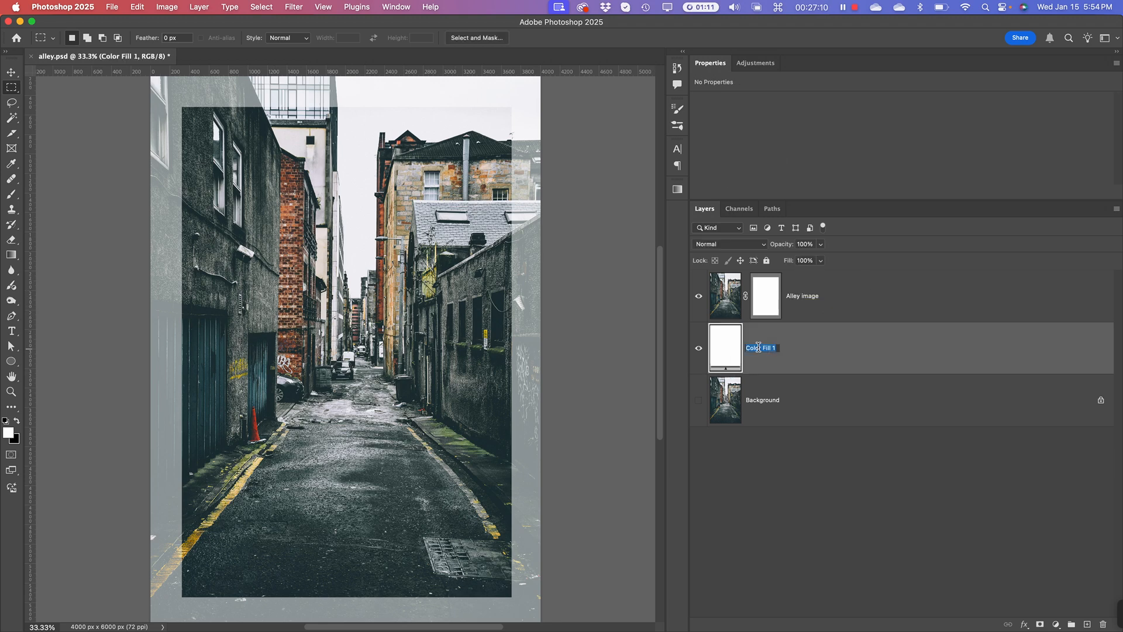
{"action": "type", "text": "Whit"}
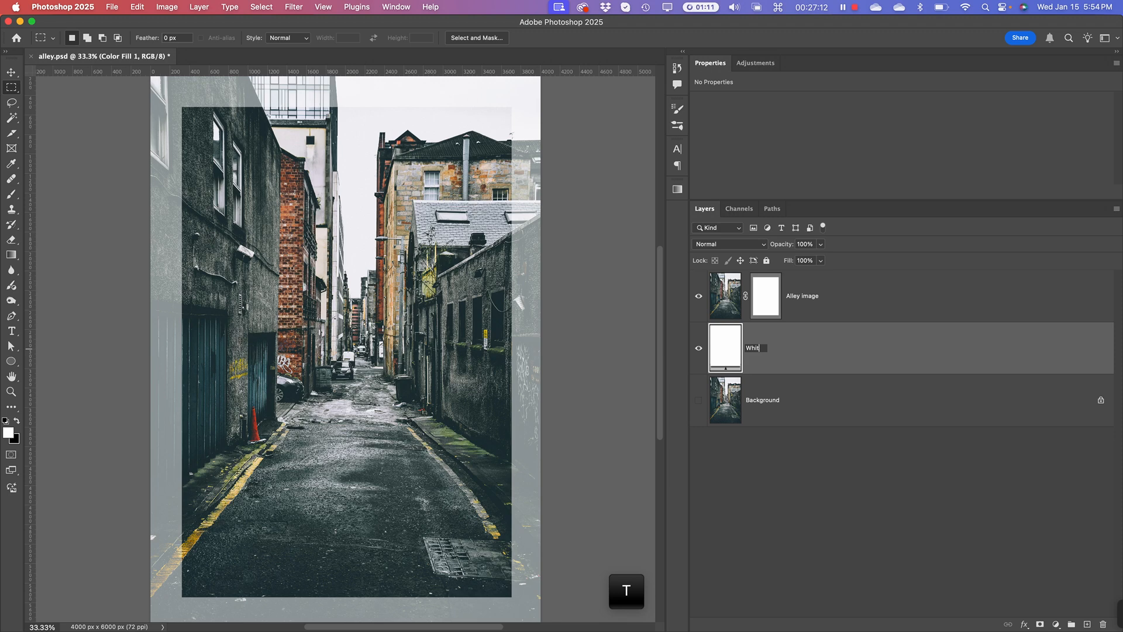
{"action": "type", "text": "e Background"}
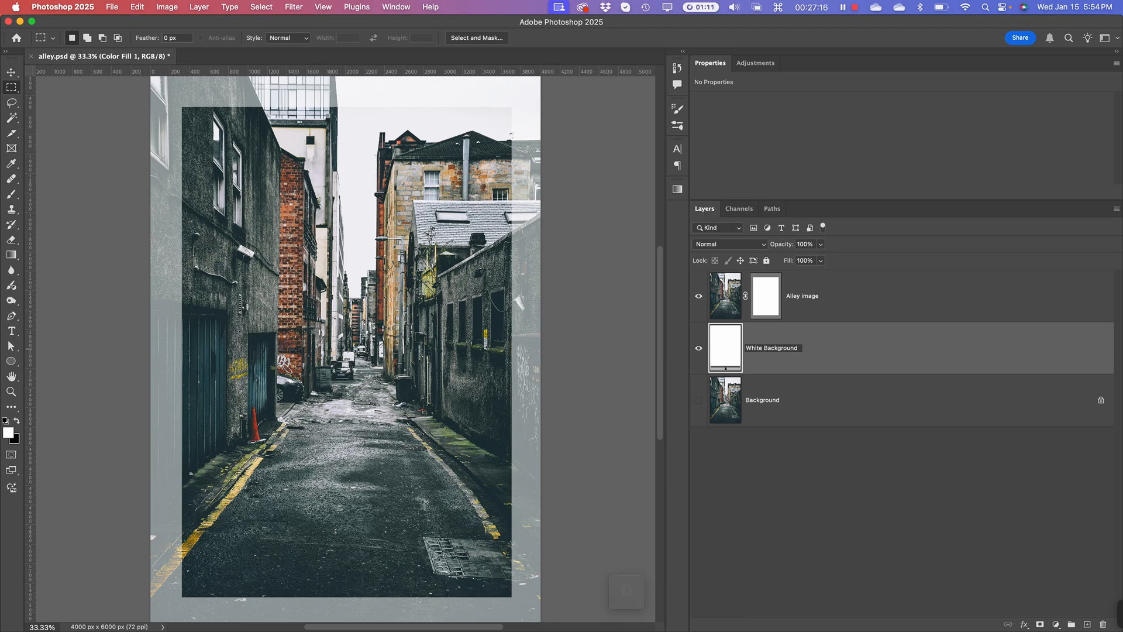
{"action": "key", "text": "Return"}
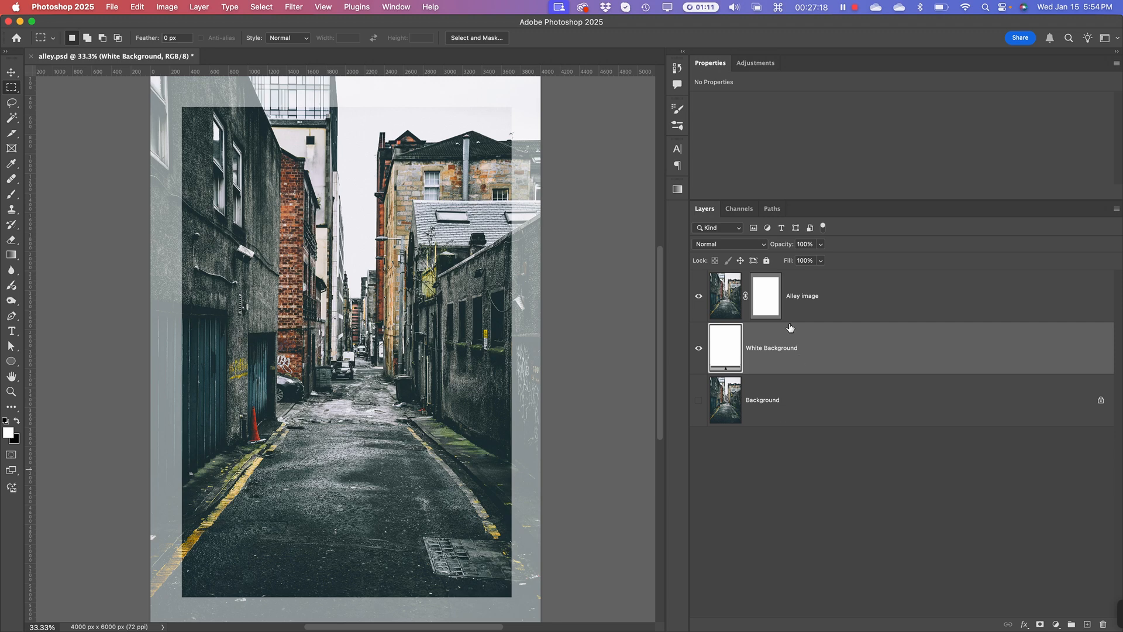
{"action": "left_click", "coordinate": [817, 534]}
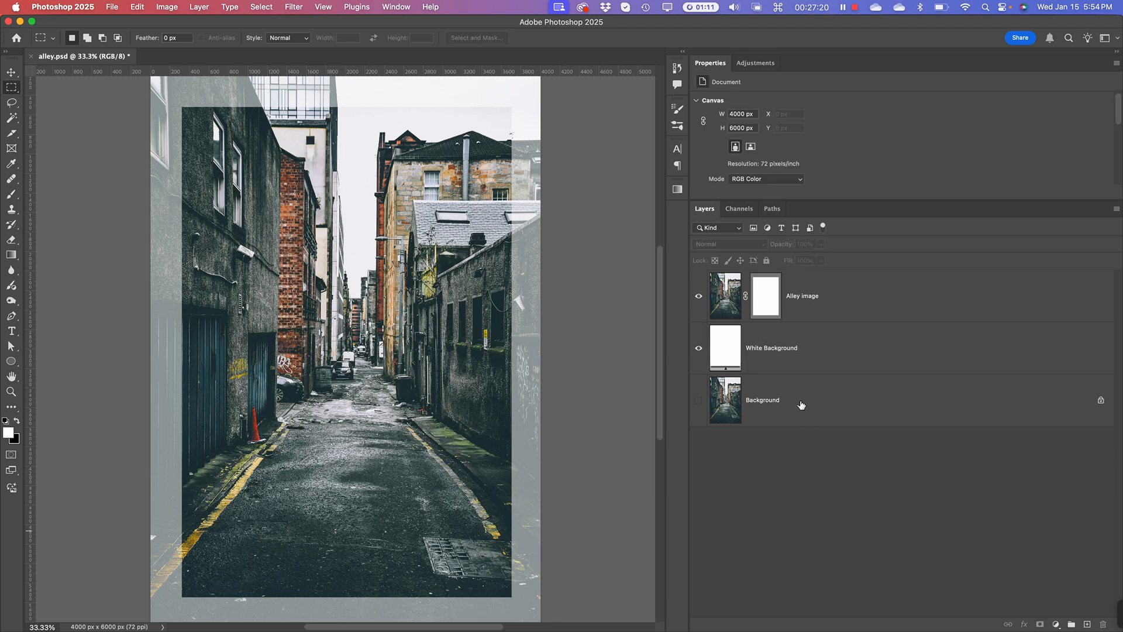
{"action": "left_click", "coordinate": [777, 297]}
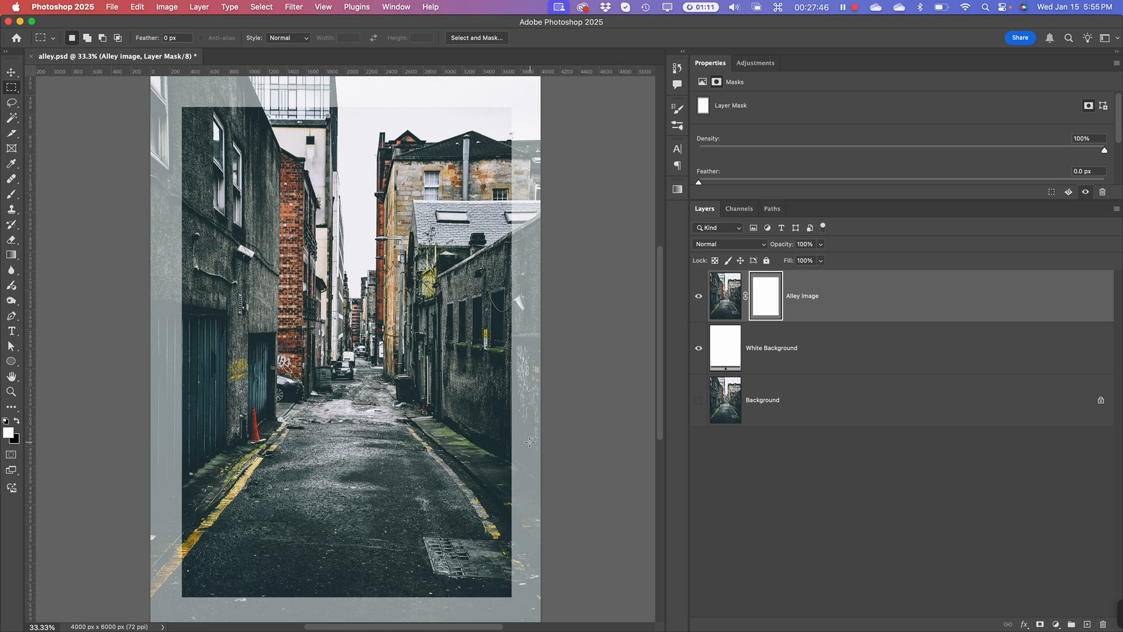
{"action": "left_click", "coordinate": [763, 459]}
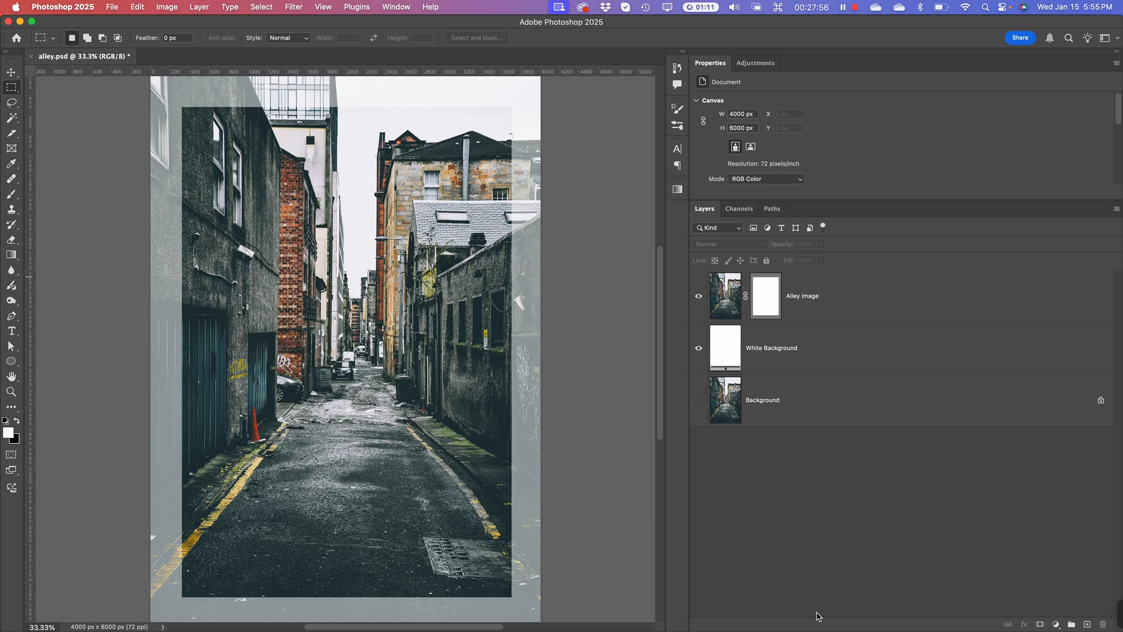
{"action": "left_click", "coordinate": [767, 299]}
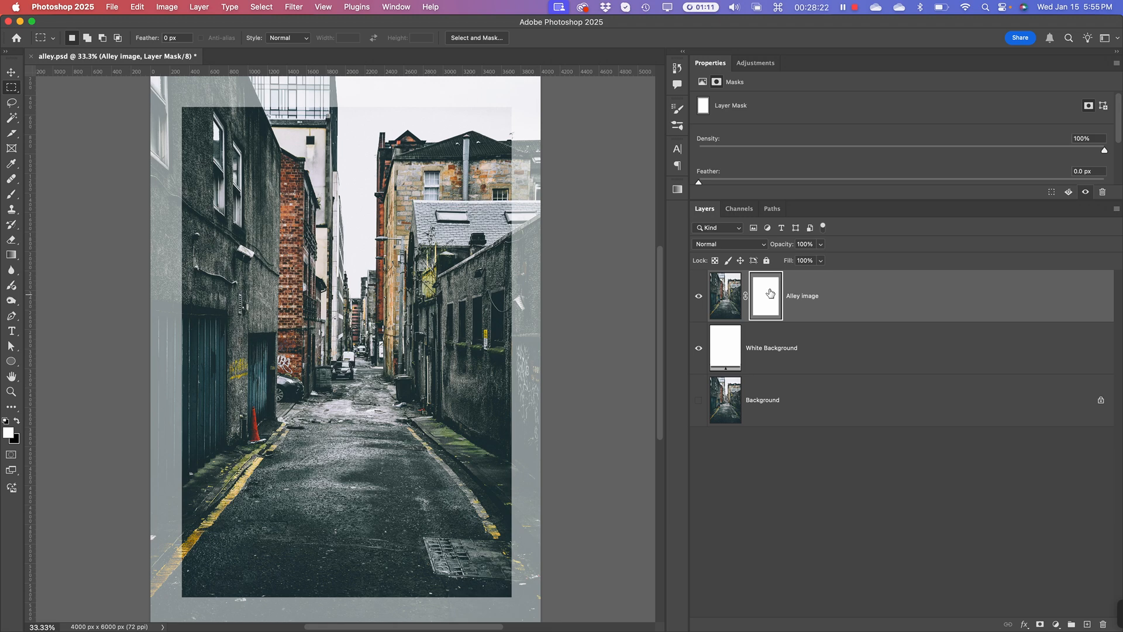
{"action": "left_click", "coordinate": [721, 286]}
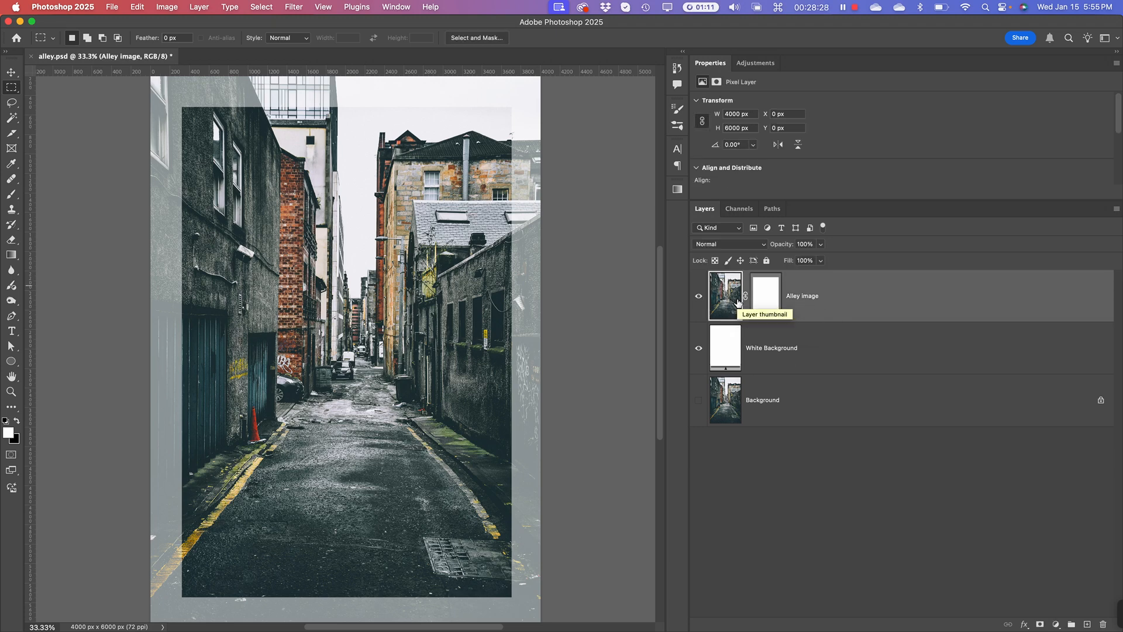
{"action": "left_click", "coordinate": [790, 585]}
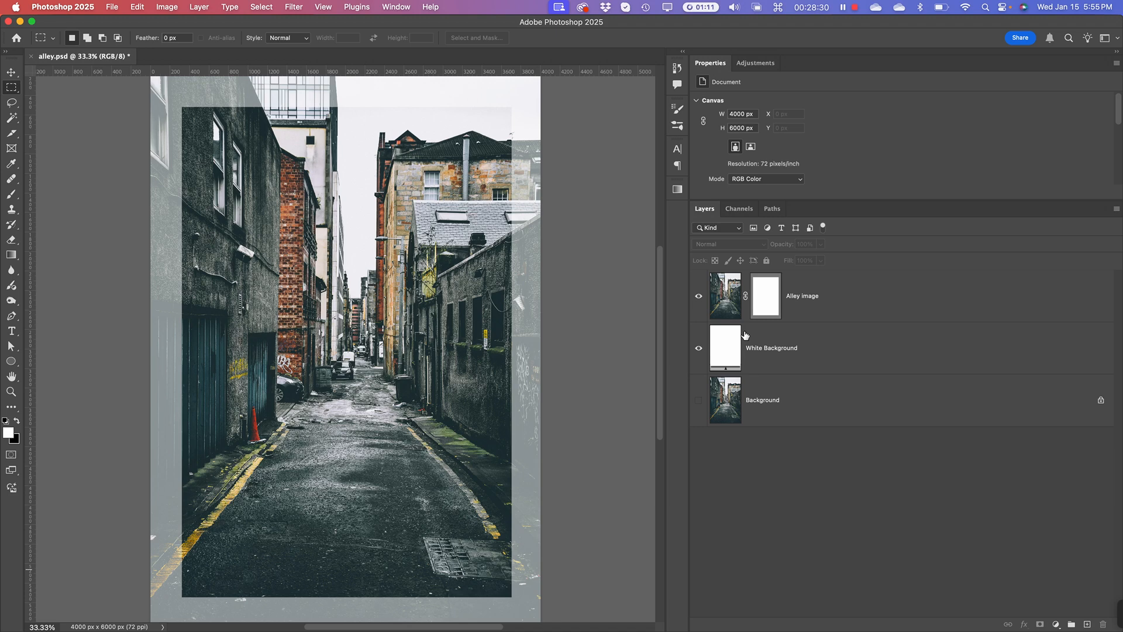
{"action": "left_click", "coordinate": [722, 303]}
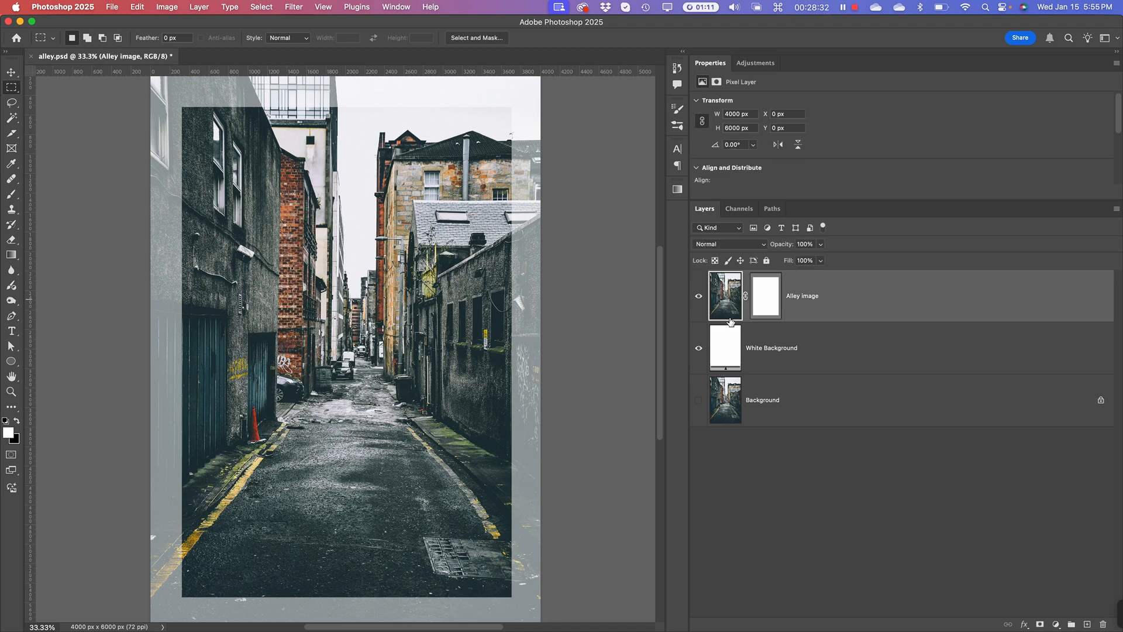
Step: Duplicate the Background layer within alley.psd under the name Alley 2
{"action": "left_click", "coordinate": [735, 408]}
{"action": "right_click", "coordinate": [819, 402]}
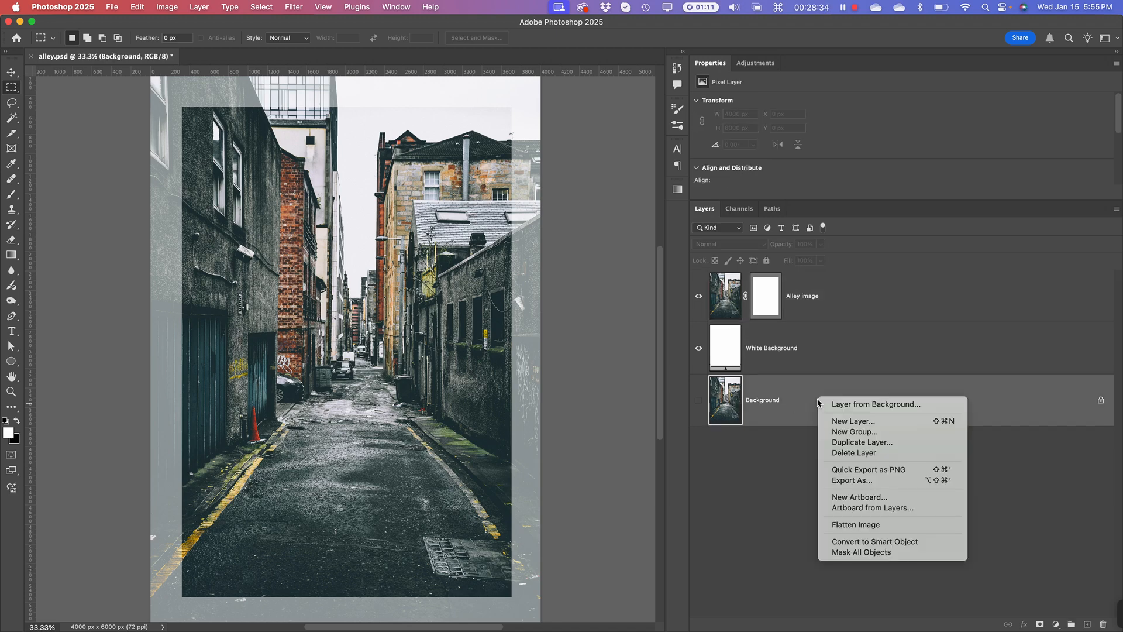
{"action": "left_click", "coordinate": [854, 443]}
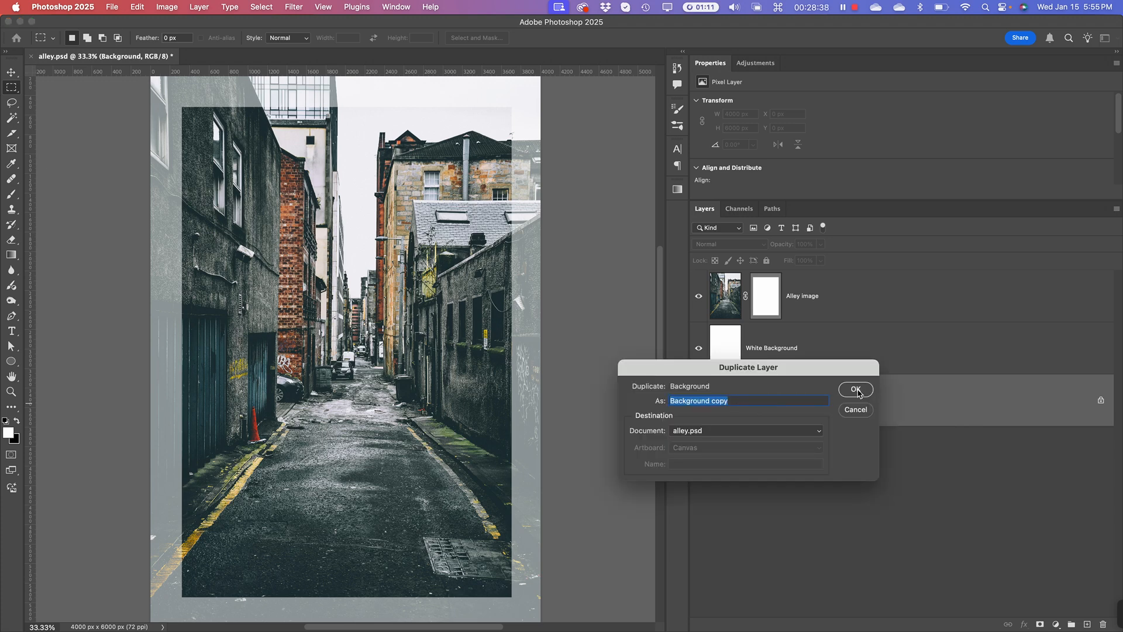
{"action": "type", "text": "Alley"}
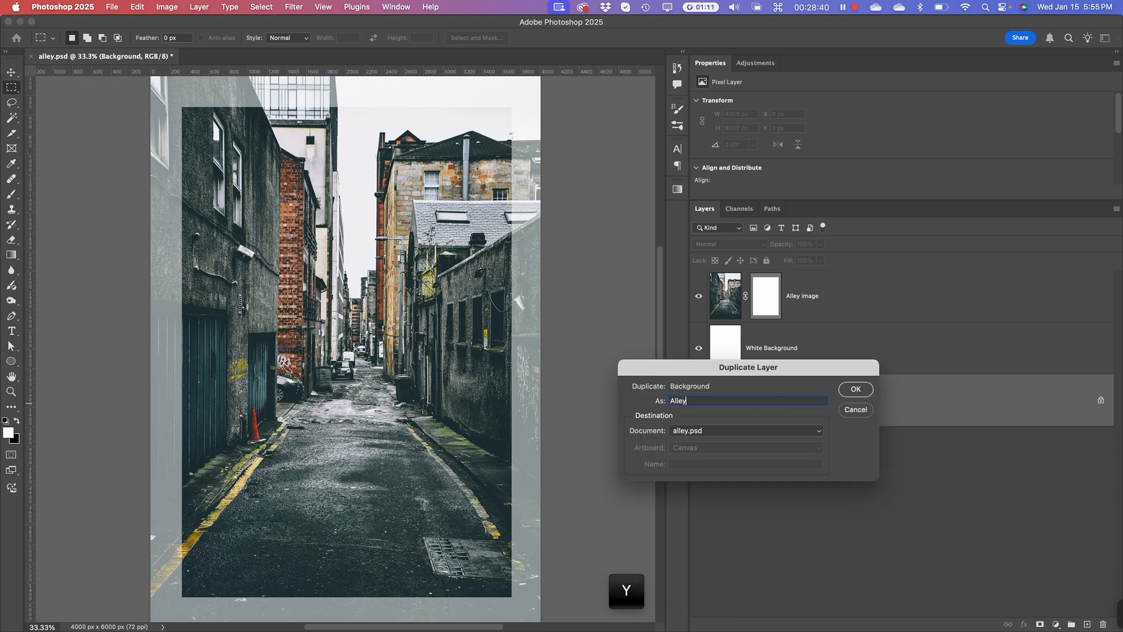
{"action": "type", "text": " 2"}
{"action": "key", "text": "Return"}
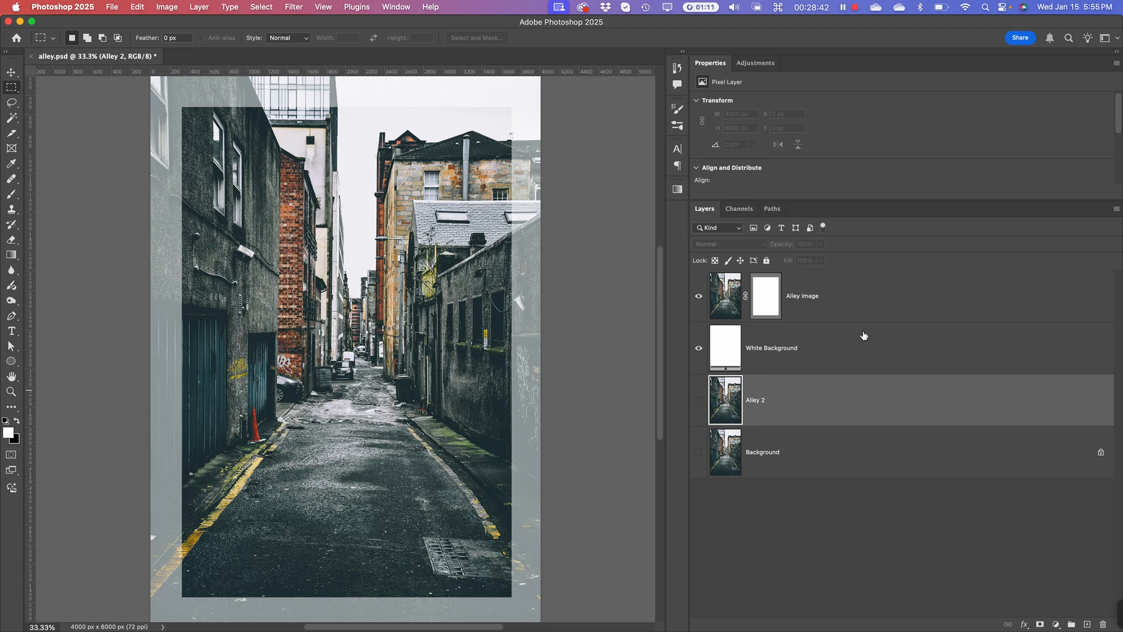
Step: Move Alley 2 to the top of the layer stack, show it, and hide the Alley image layer
{"action": "left_click_drag", "start_coordinate": [766, 409], "coordinate": [807, 279]}
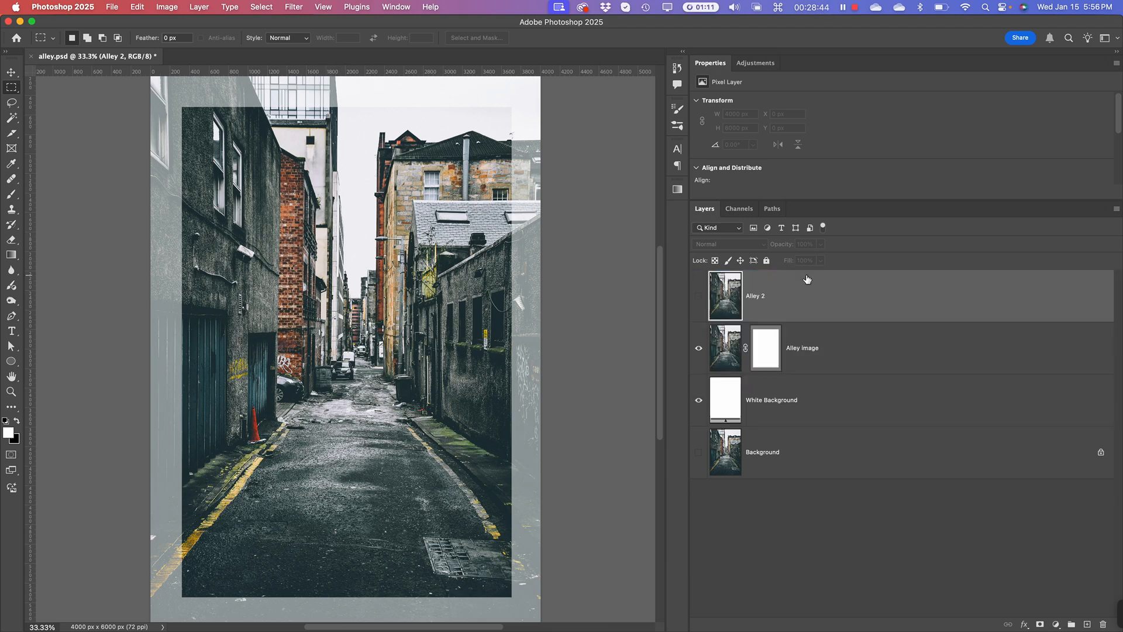
{"action": "left_click", "coordinate": [699, 296]}
{"action": "left_click", "coordinate": [698, 348]}
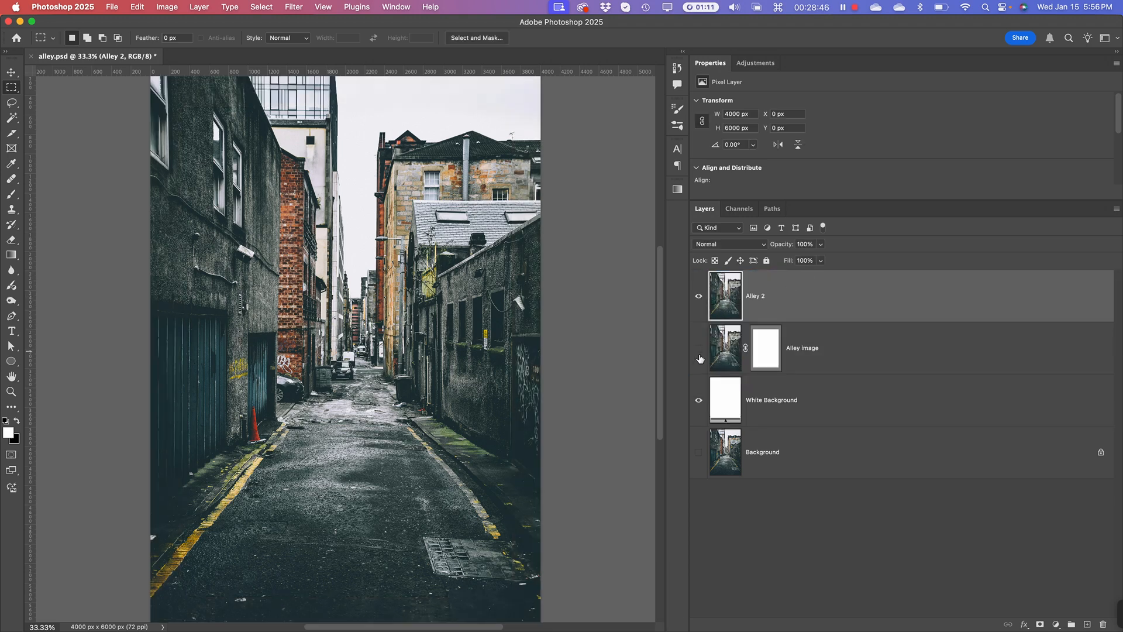
{"action": "left_click", "coordinate": [852, 559]}
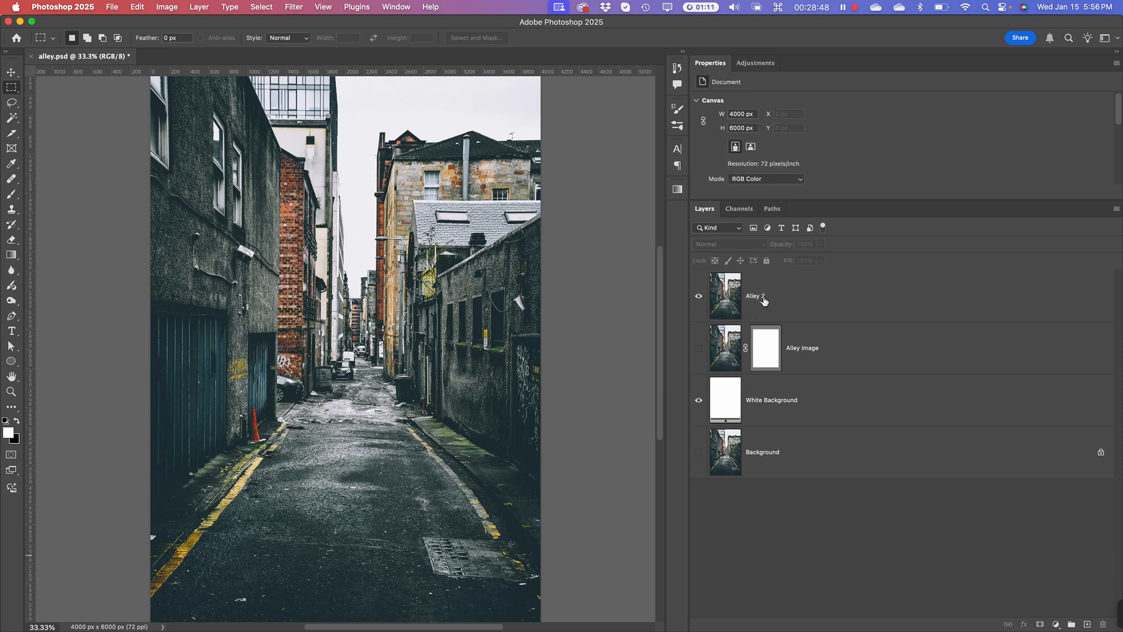
Step: With Alley 2 selected, draw a closed curved Pen path around the alley's centre, about 2224 px wide and 4068 px high
{"action": "left_click", "coordinate": [735, 290]}
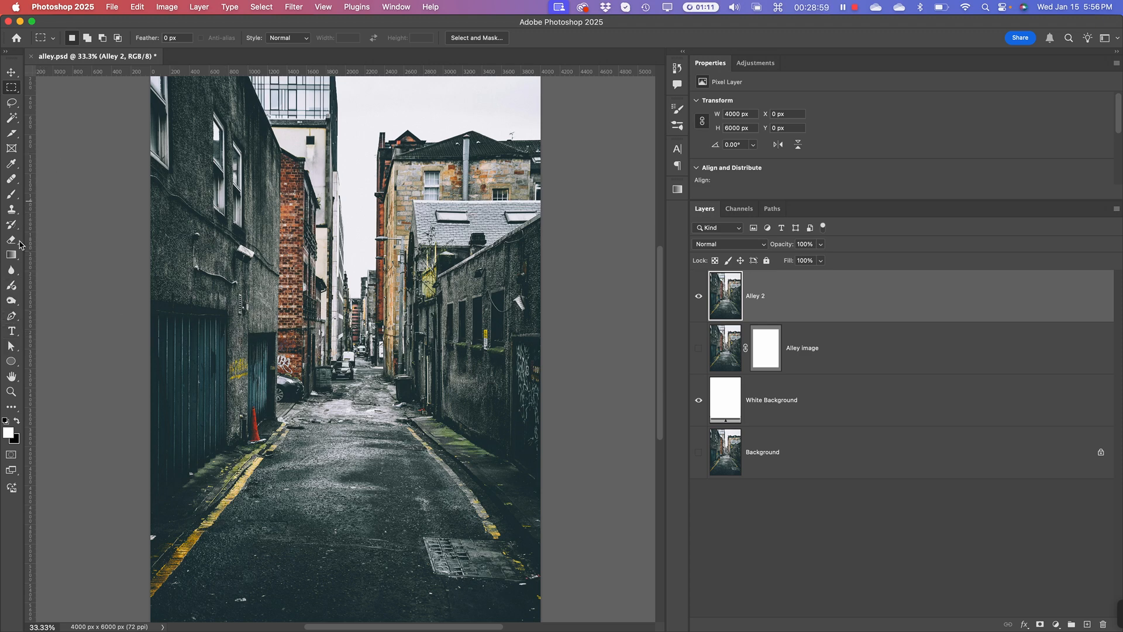
{"action": "left_click", "coordinate": [11, 316]}
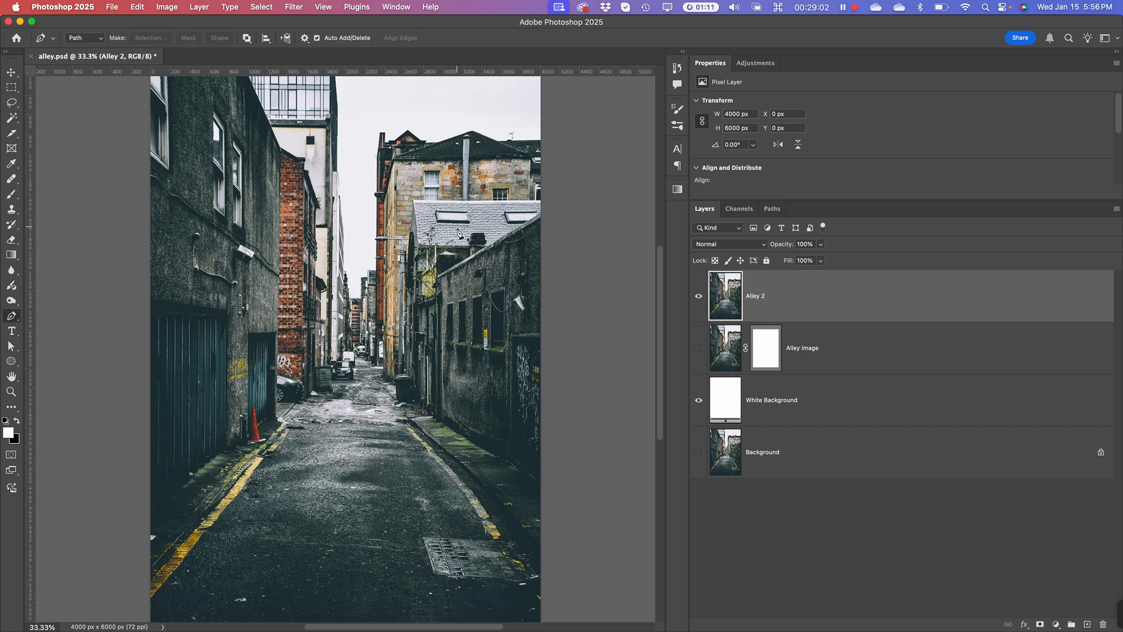
{"action": "left_click_drag", "start_coordinate": [460, 235], "coordinate": [449, 198]}
{"action": "left_click_drag", "start_coordinate": [332, 156], "coordinate": [267, 170]}
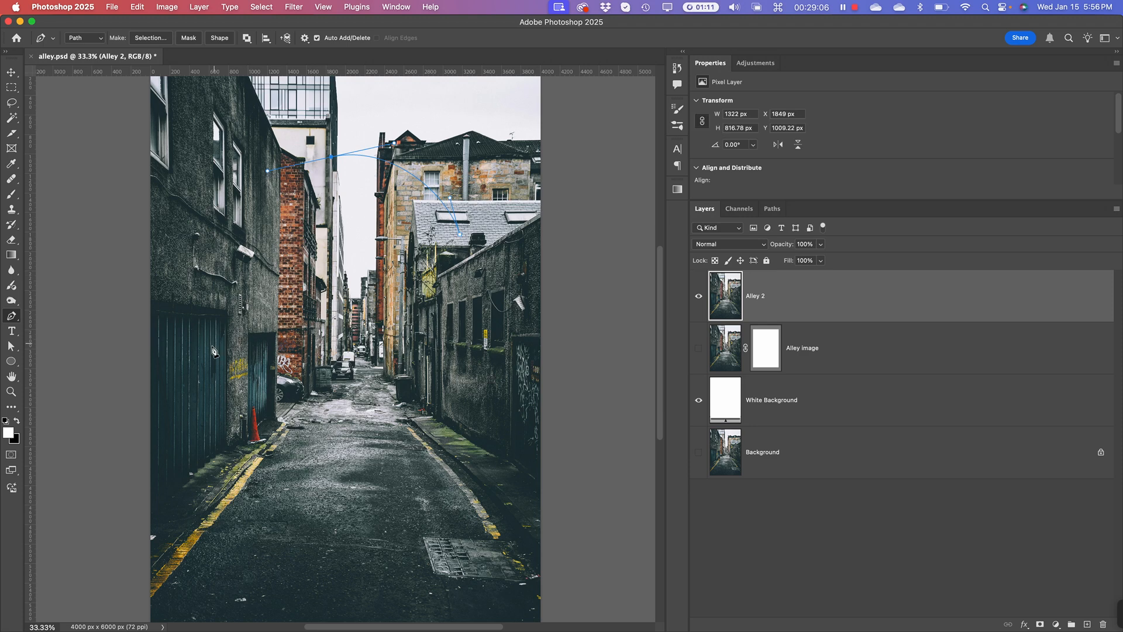
{"action": "left_click_drag", "start_coordinate": [255, 301], "coordinate": [273, 357]}
{"action": "left_click_drag", "start_coordinate": [337, 403], "coordinate": [342, 424]}
{"action": "left_click_drag", "start_coordinate": [392, 551], "coordinate": [455, 557]}
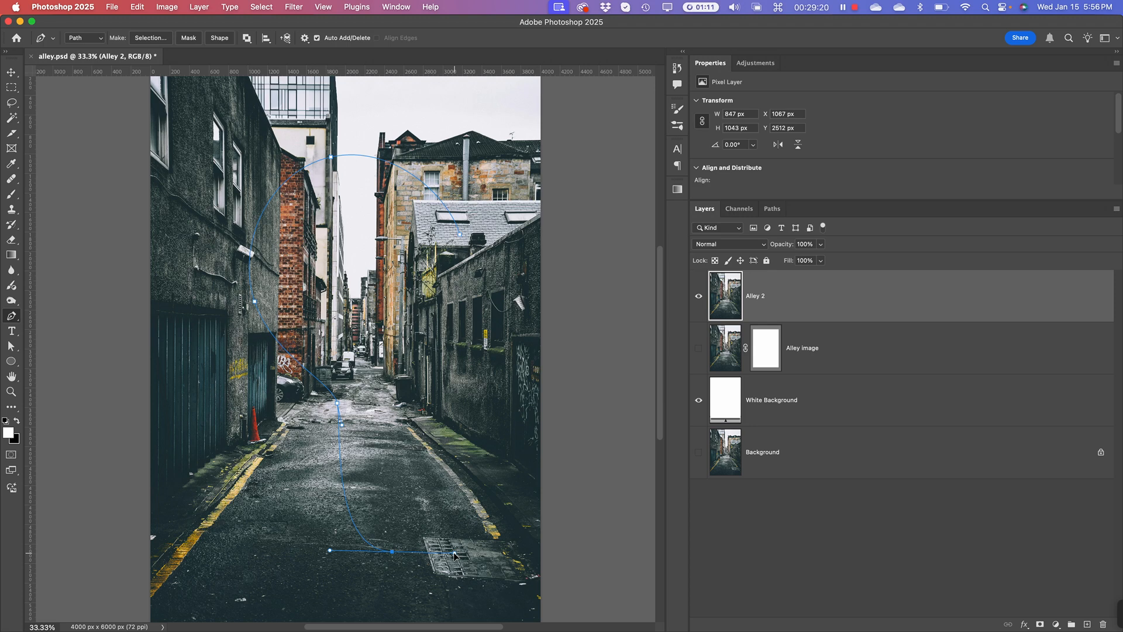
{"action": "left_click_drag", "start_coordinate": [455, 553], "coordinate": [454, 553]}
{"action": "left_click", "coordinate": [460, 235]}
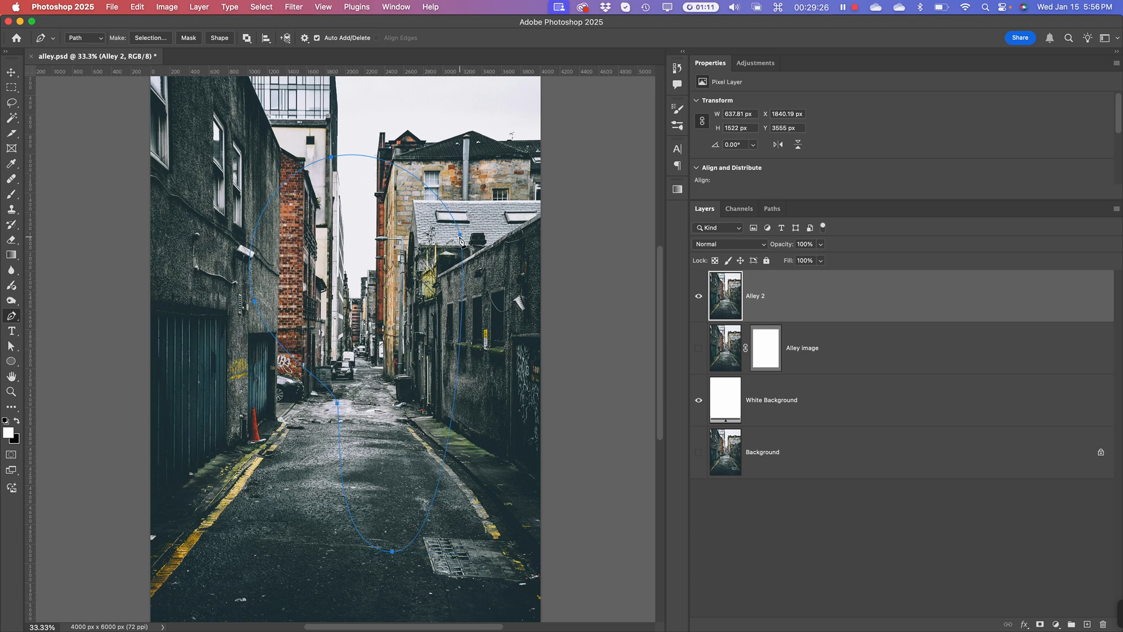
Step: Reshape the path with the Direct Selection tool by pulling the upper handle of its upper-right anchor inward, independently of the opposite handle
{"action": "scroll", "coordinate": [445, 176], "scroll_direction": "up", "scroll_amount": 3}
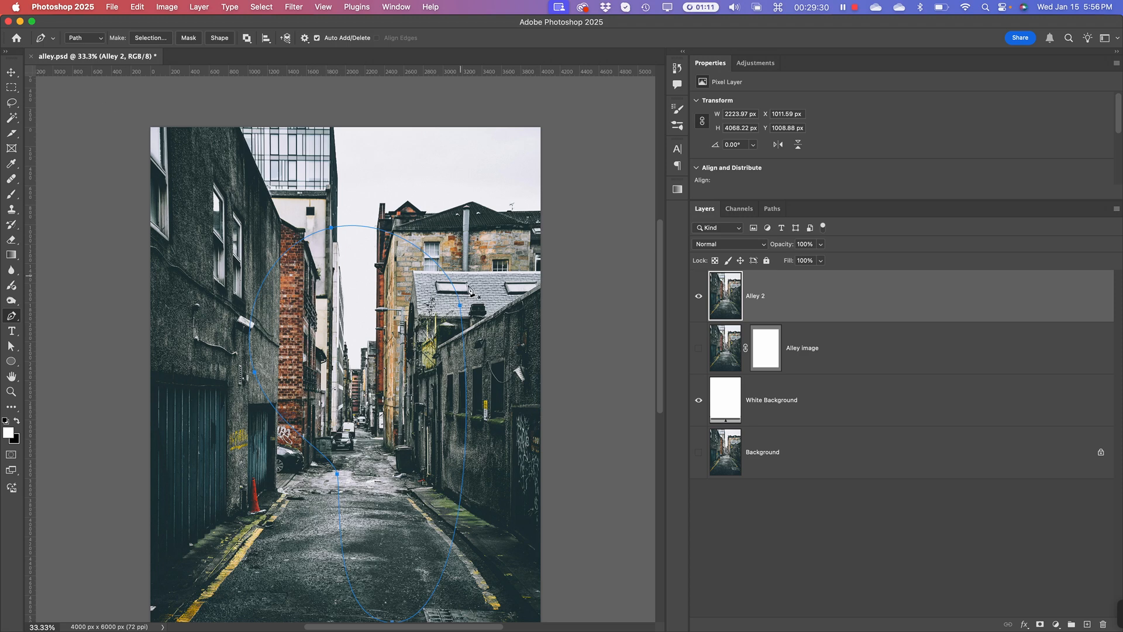
{"action": "key", "text": "space"}
{"action": "scroll", "coordinate": [410, 322], "scroll_direction": "down", "scroll_amount": 3}
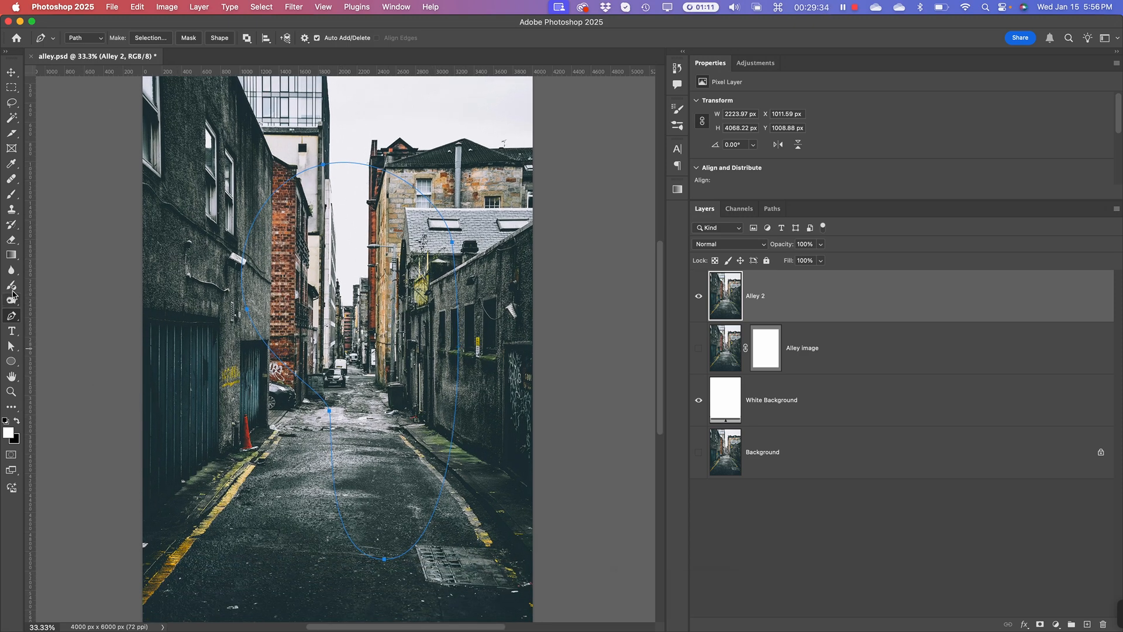
{"action": "left_click", "coordinate": [11, 348]}
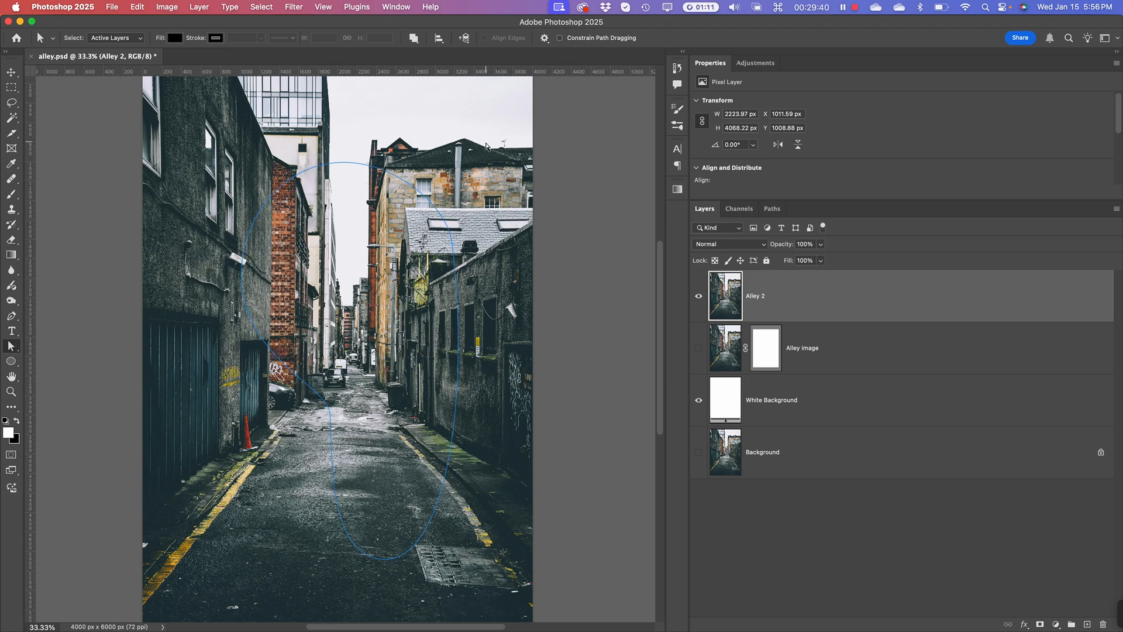
{"action": "left_click_drag", "start_coordinate": [487, 144], "coordinate": [376, 297]}
{"action": "key", "text": "alt"}
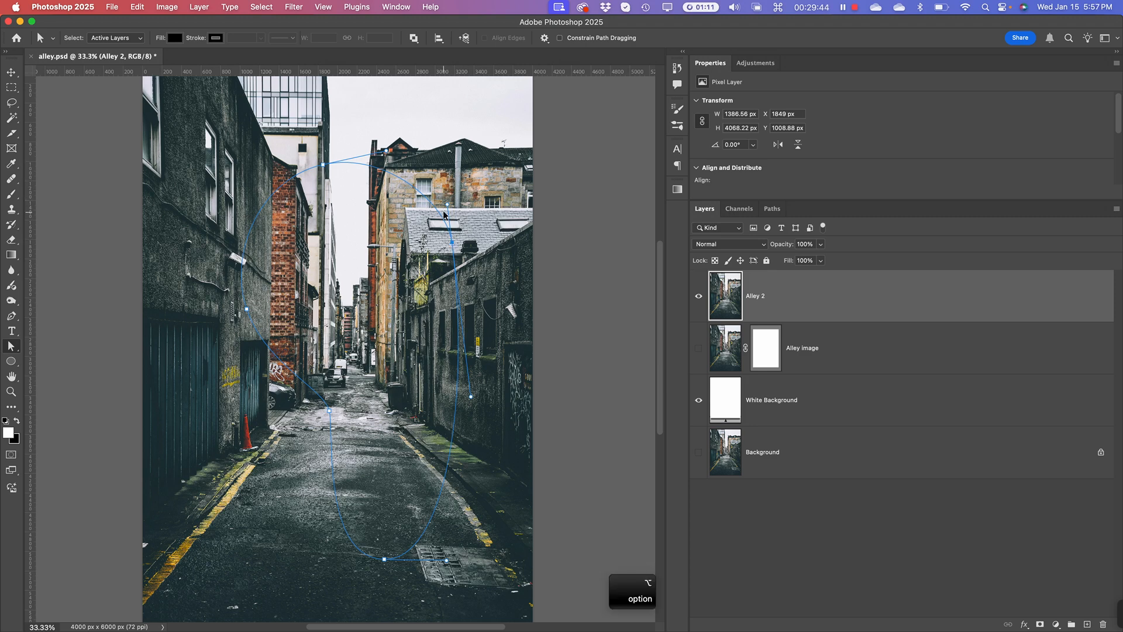
{"action": "left_click_drag", "start_coordinate": [449, 209], "coordinate": [356, 271]}
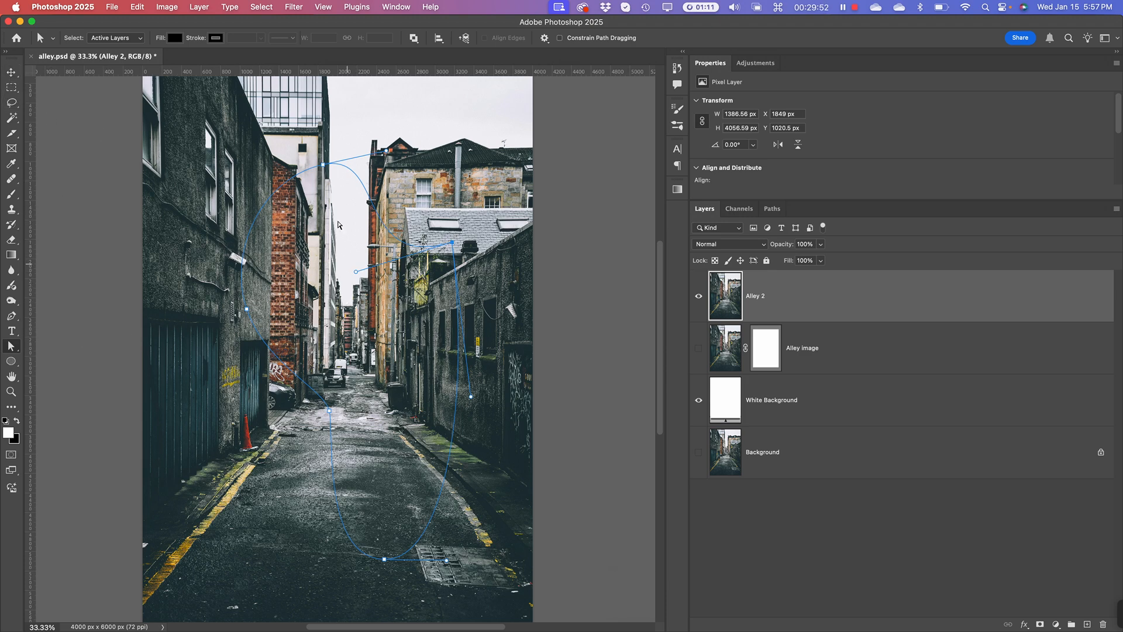
Step: Select the reshaped path and apply it to the Alley 2 layer as a vector mask from the current path
{"action": "left_click", "coordinate": [15, 346]}
{"action": "left_click", "coordinate": [13, 347]}
{"action": "left_click", "coordinate": [70, 355]}
{"action": "left_click", "coordinate": [295, 167]}
{"action": "left_click", "coordinate": [138, 7]}
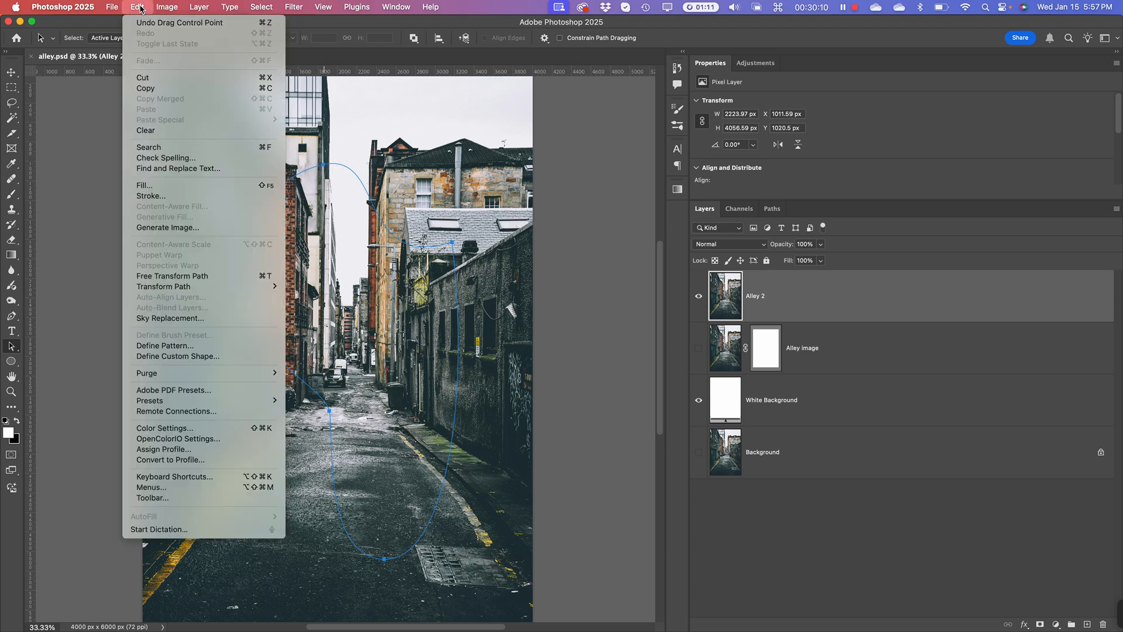
{"action": "mouse_move", "coordinate": [155, 7]}
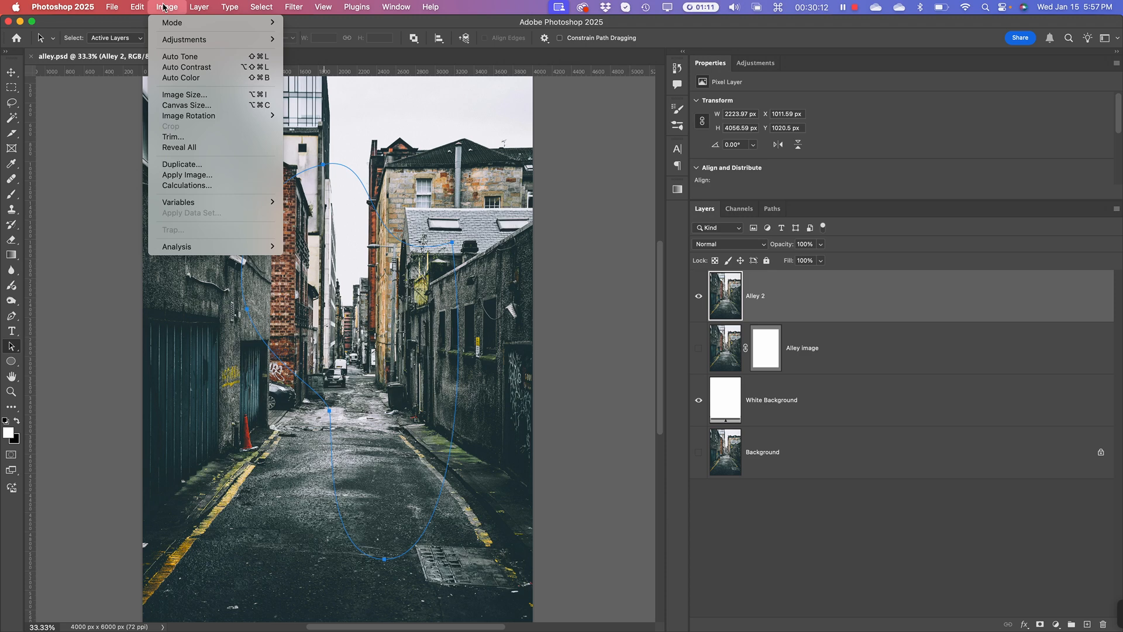
{"action": "mouse_move", "coordinate": [201, 14]}
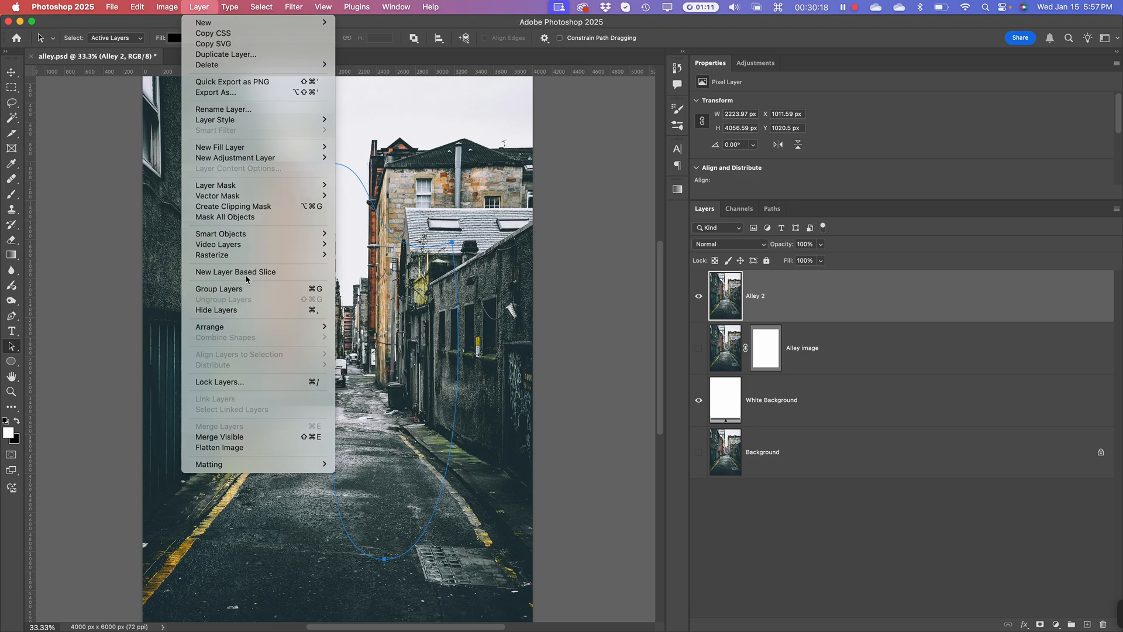
{"action": "mouse_move", "coordinate": [262, 198]}
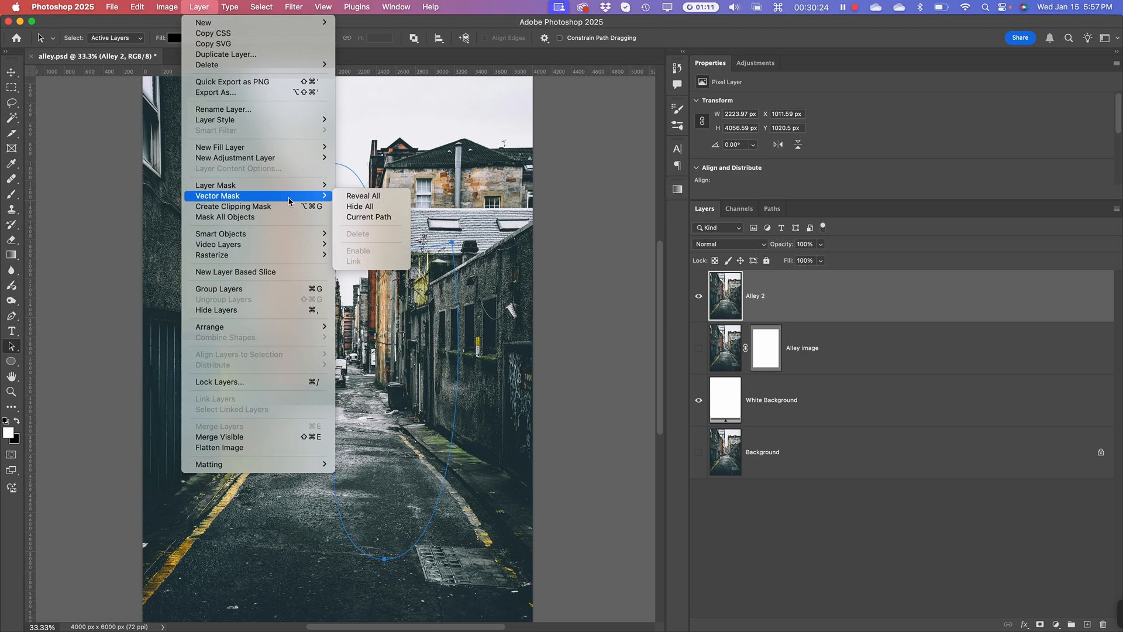
{"action": "left_click", "coordinate": [354, 222]}
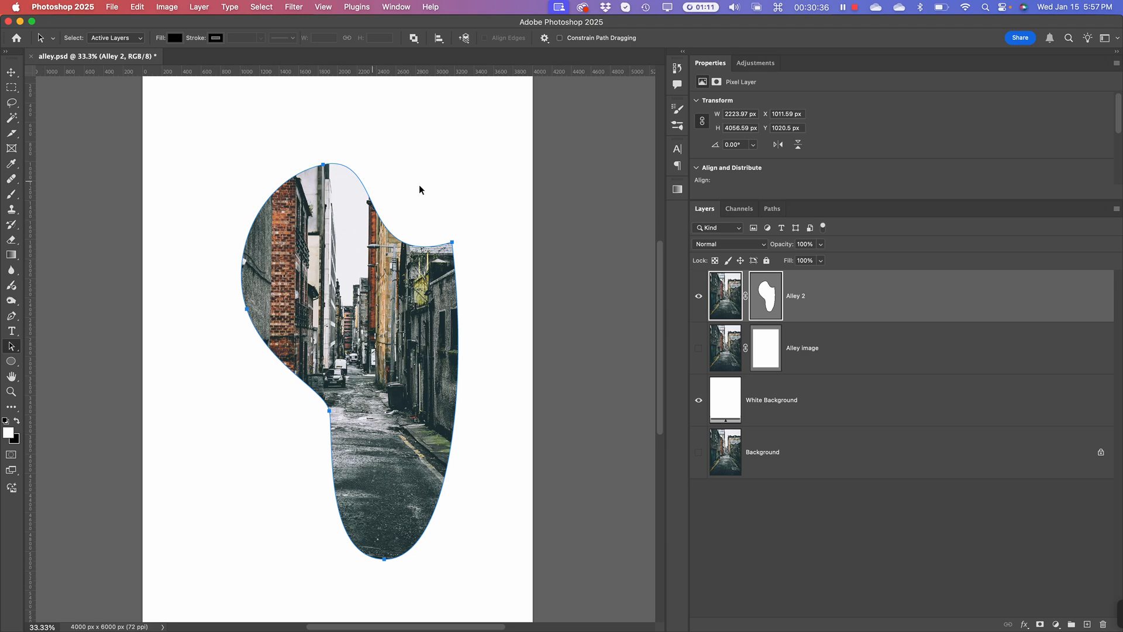
Step: Inspect the masked edge at 66.67% zoom and hide the White Background layer
{"action": "key", "text": "super+equal"}
{"action": "key", "text": "super+equal"}
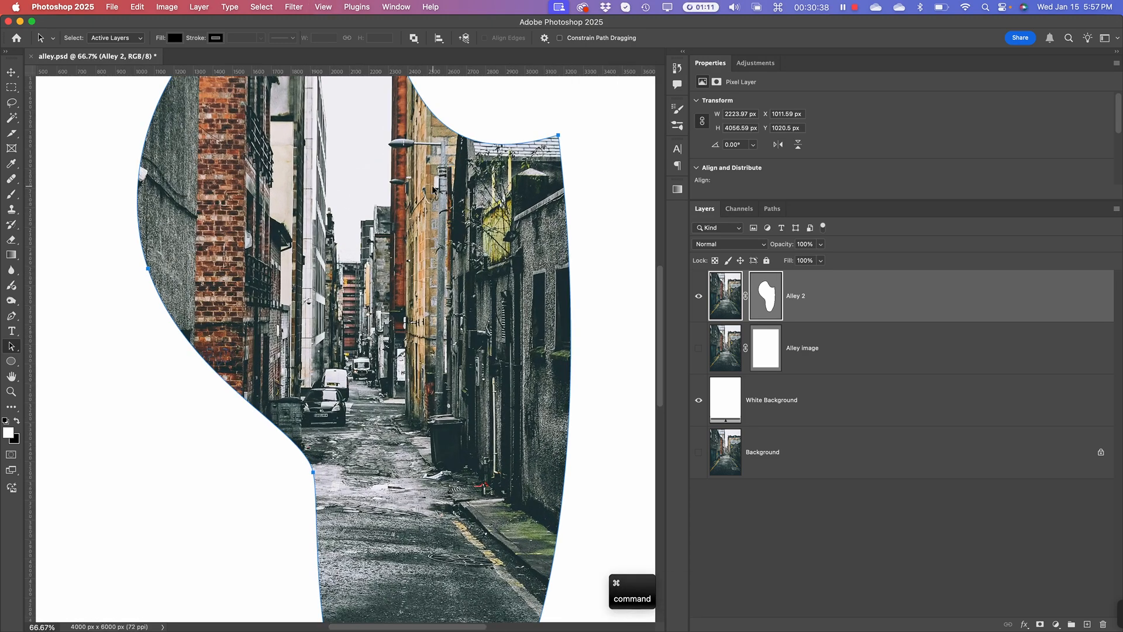
{"action": "left_click_drag", "start_coordinate": [447, 237], "coordinate": [454, 370]}
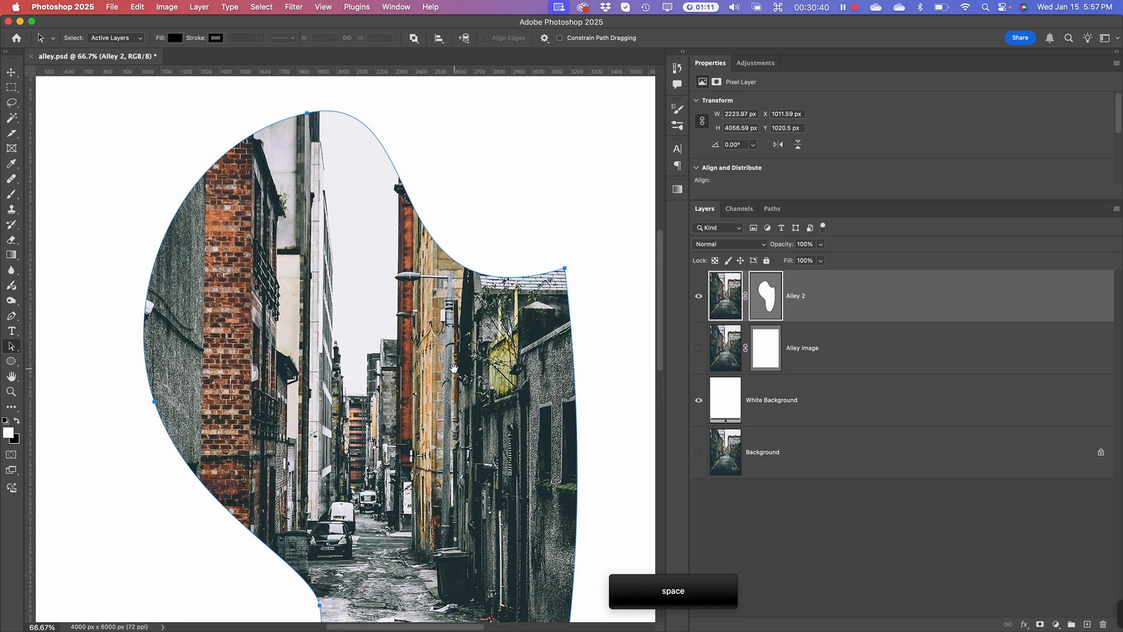
{"action": "left_click", "coordinate": [698, 400]}
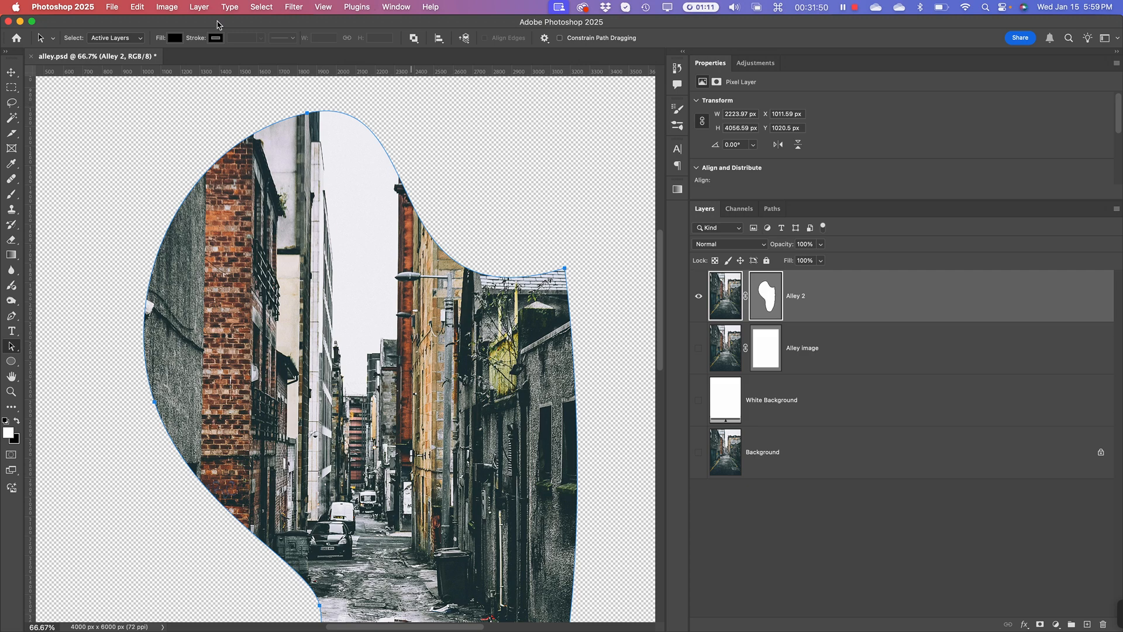
Step: Reshape Alley 2's vector mask with the Direct Selection tool by swinging the upper-right anchor's inward handle up above the anchor
{"action": "left_click", "coordinate": [774, 295]}
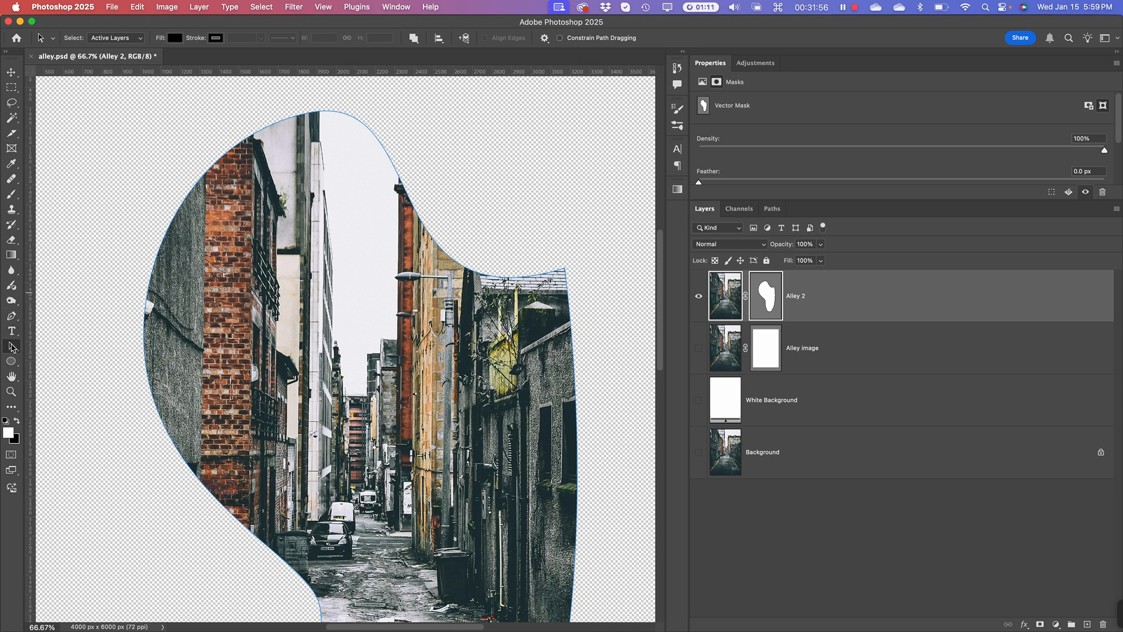
{"action": "right_click", "coordinate": [12, 345]}
{"action": "left_click", "coordinate": [51, 346]}
{"action": "left_click", "coordinate": [353, 114]}
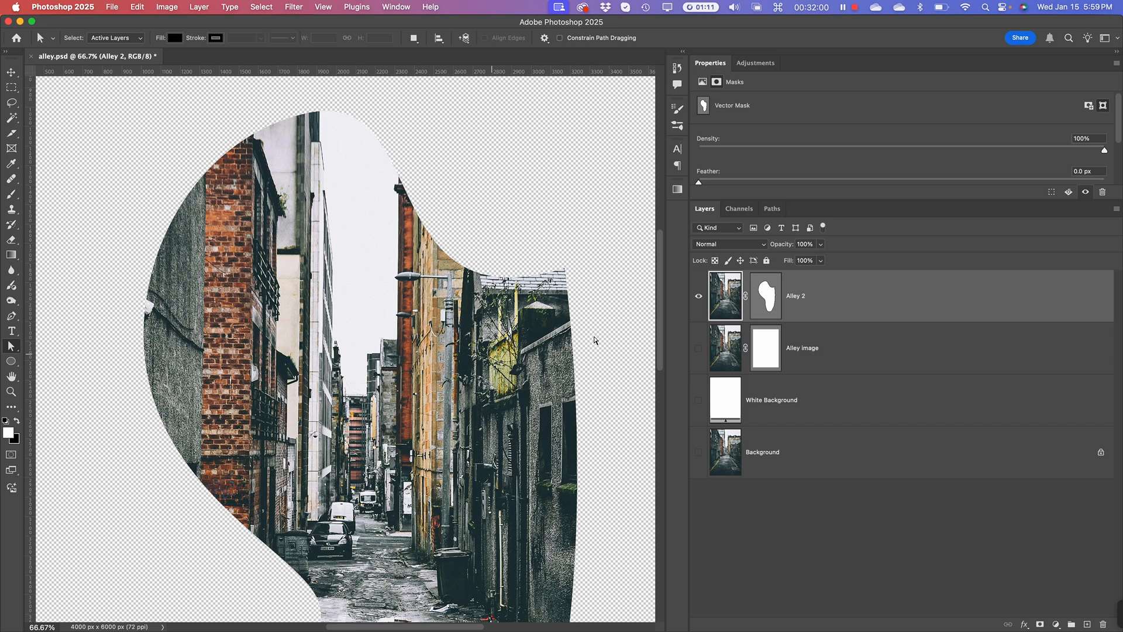
{"action": "left_click", "coordinate": [767, 301]}
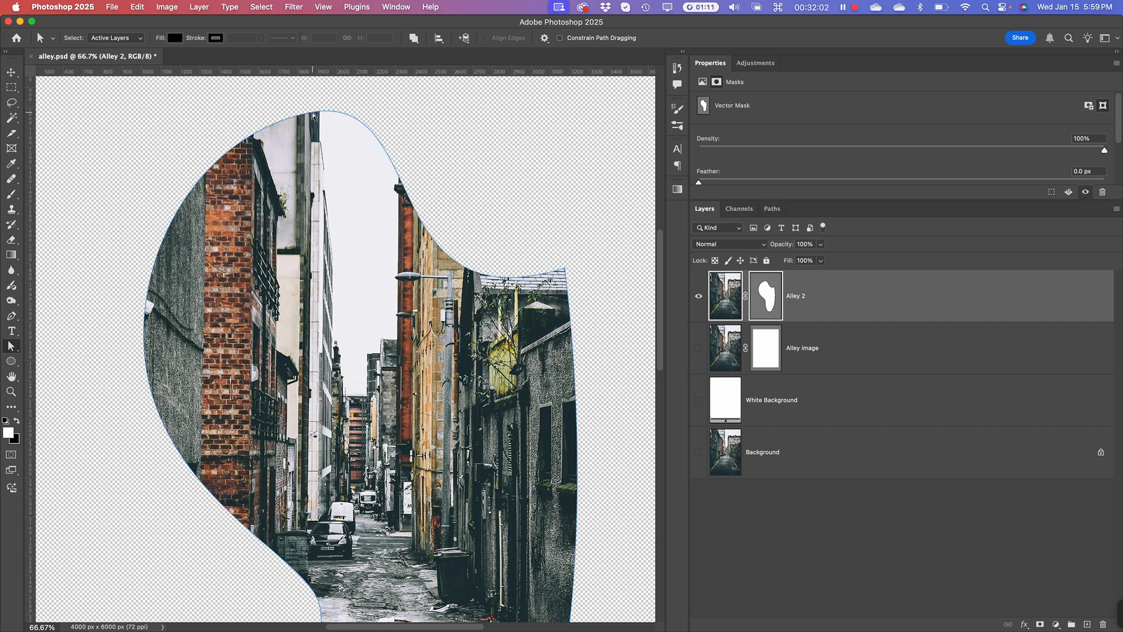
{"action": "left_click_drag", "start_coordinate": [590, 245], "coordinate": [509, 326]}
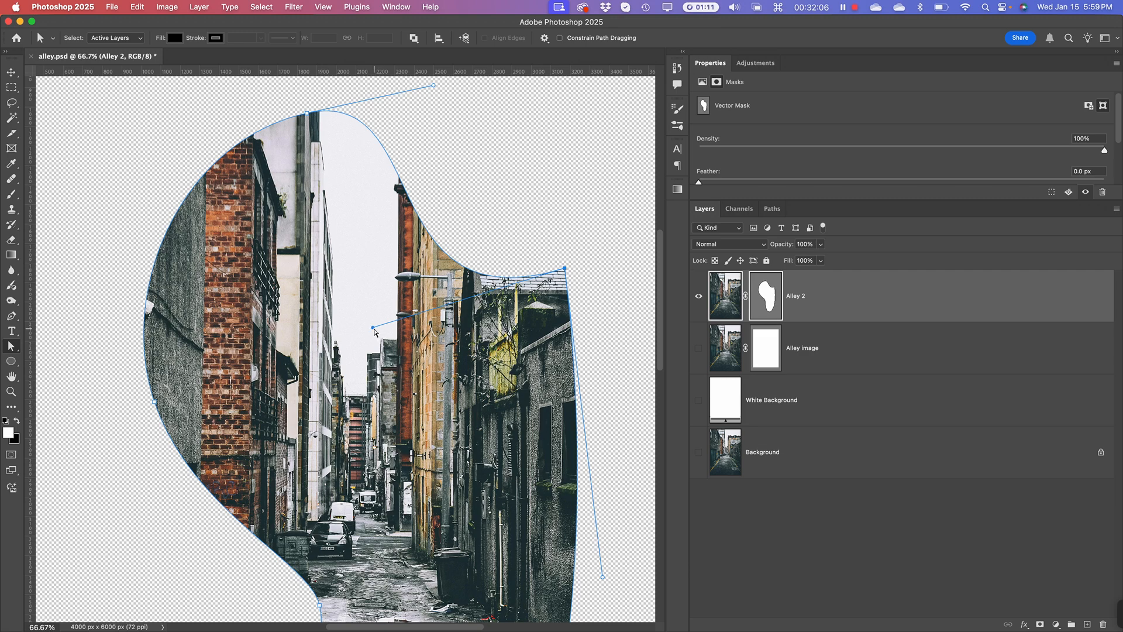
{"action": "left_click_drag", "start_coordinate": [374, 332], "coordinate": [550, 119]}
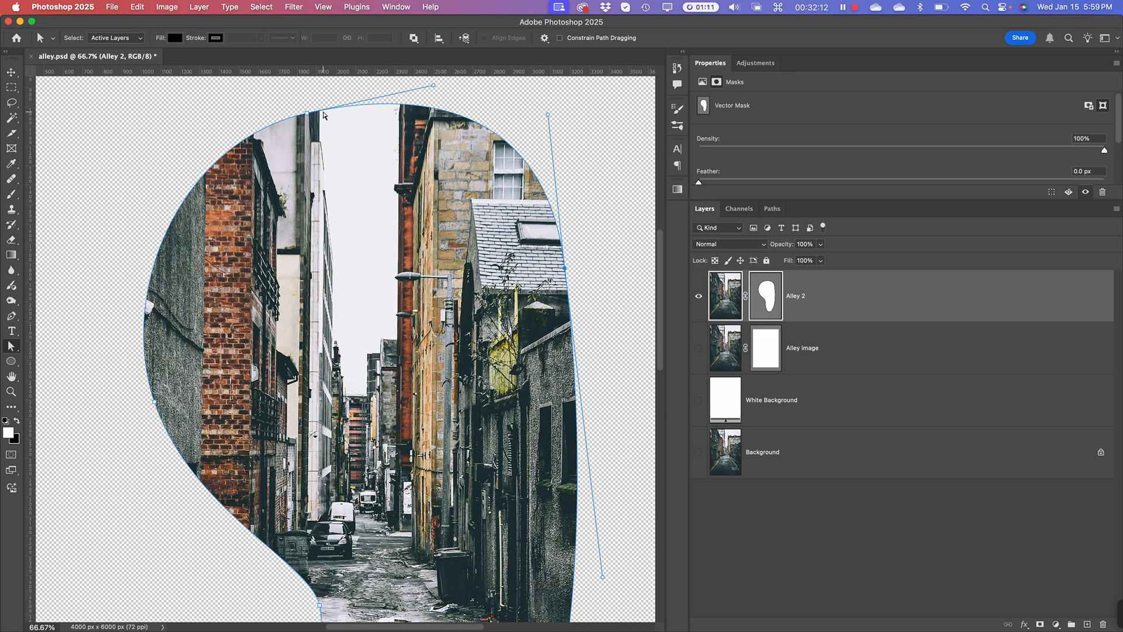
Step: Move the mask's top anchor down and slightly right, and pull its left handle up and outward to make the upper edge dip
{"action": "left_click_drag", "start_coordinate": [306, 113], "coordinate": [333, 195]}
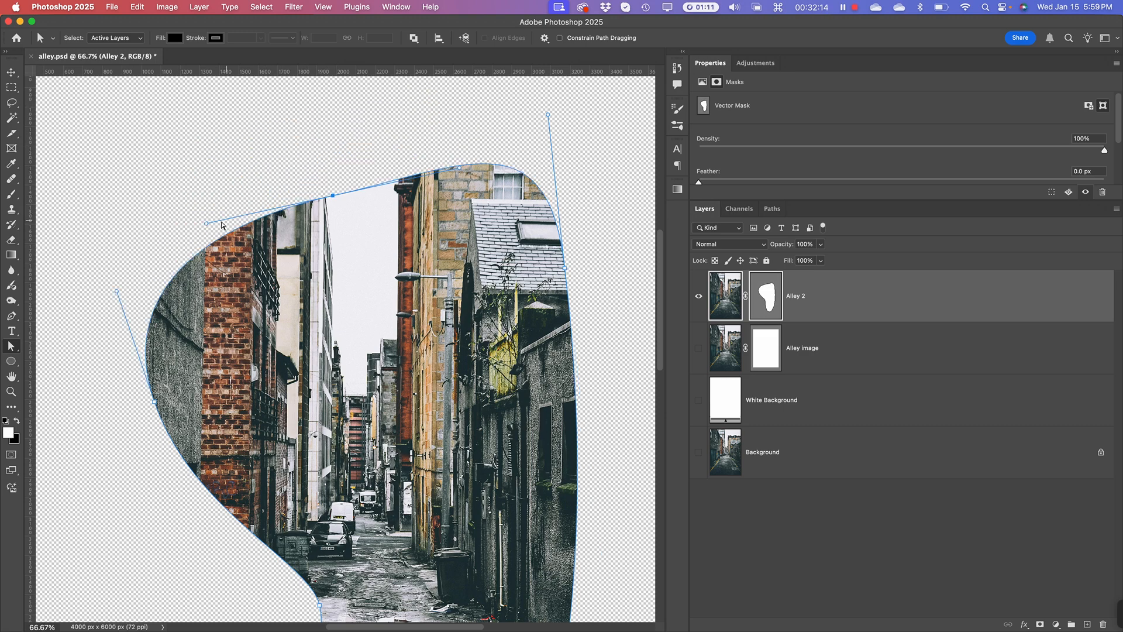
{"action": "left_click_drag", "start_coordinate": [209, 224], "coordinate": [123, 90]}
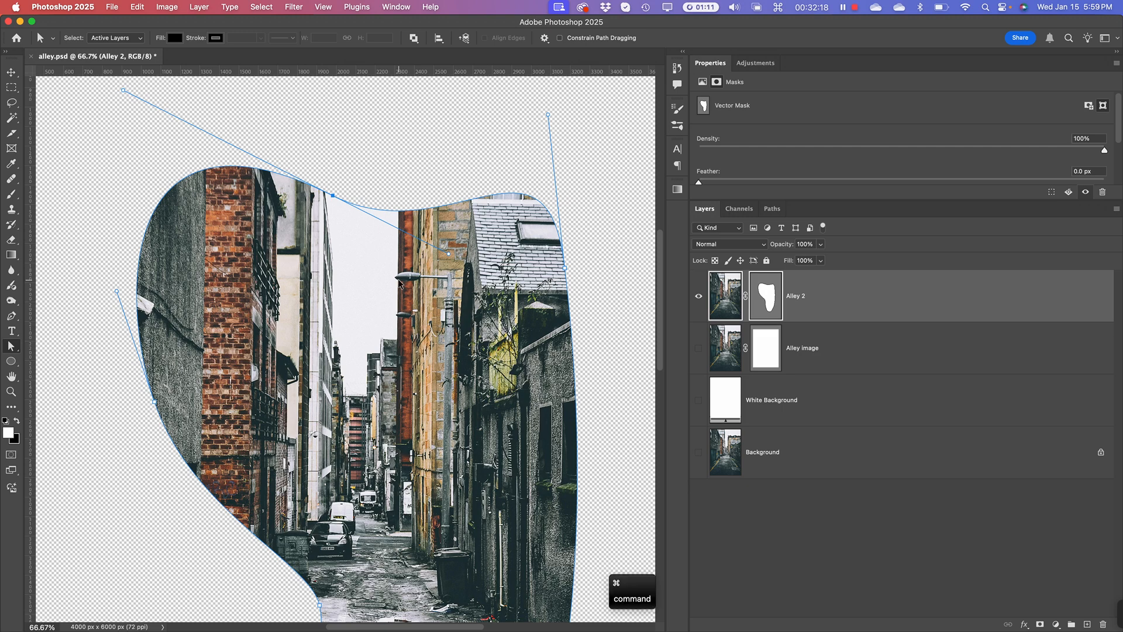
{"action": "key", "text": "super+minus"}
{"action": "key", "text": "super+minus"}
{"action": "key", "text": "super+minus"}
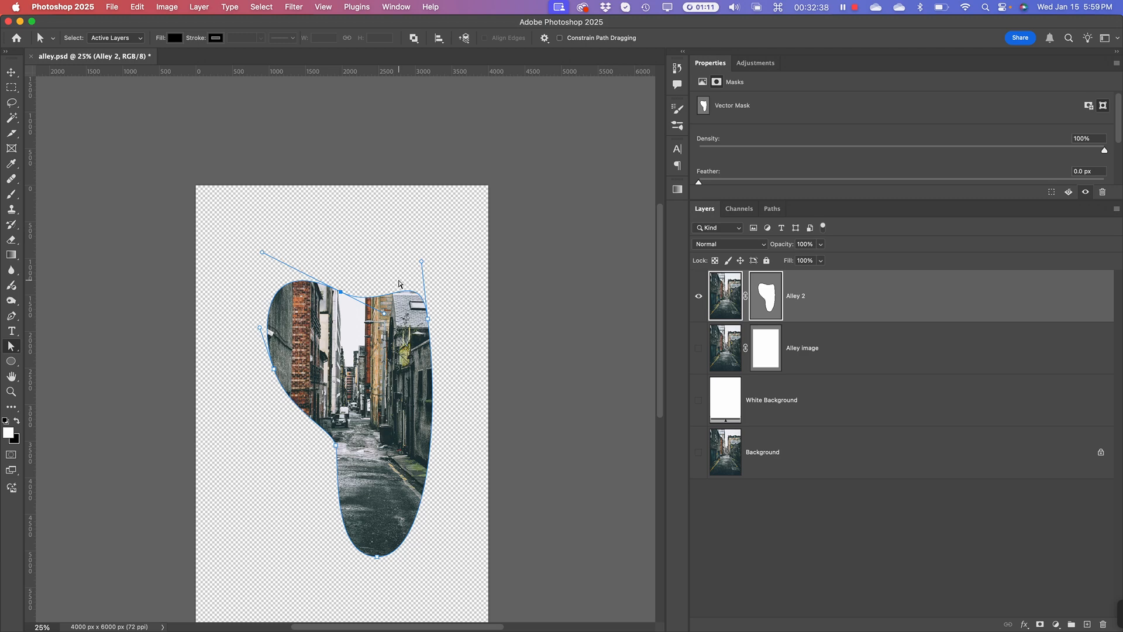
Step: Compare which paths are listed with Alley 2's vector mask active, with only its image active, and with no layer selected
{"action": "left_click", "coordinate": [768, 302]}
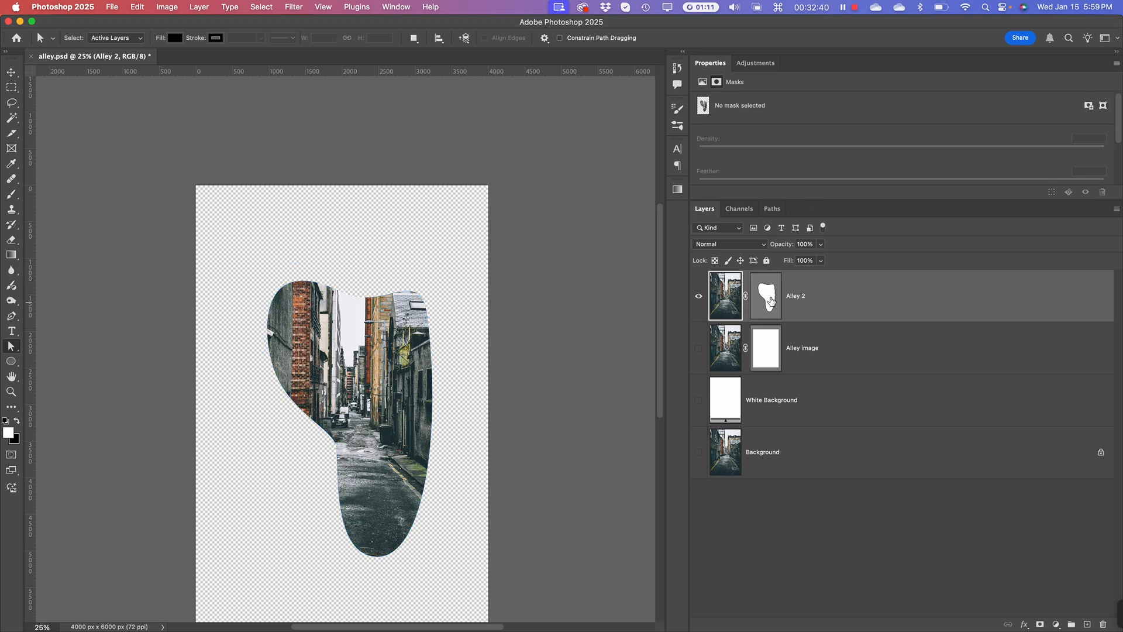
{"action": "left_click", "coordinate": [755, 312]}
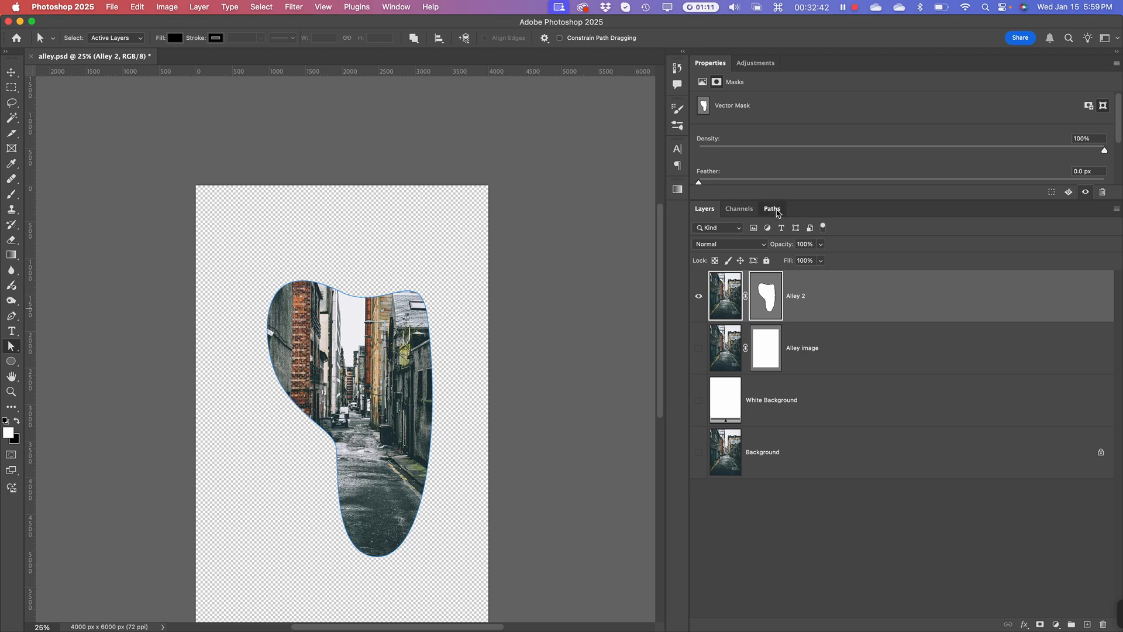
{"action": "left_click", "coordinate": [772, 209]}
{"action": "left_click", "coordinate": [716, 302]}
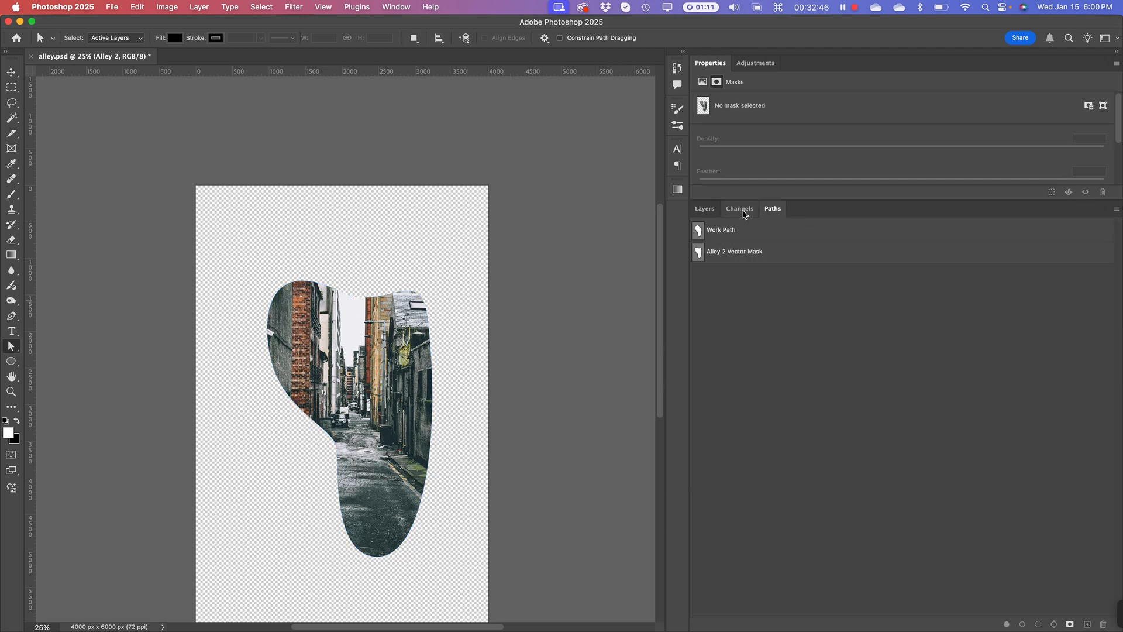
{"action": "left_click", "coordinate": [705, 209]}
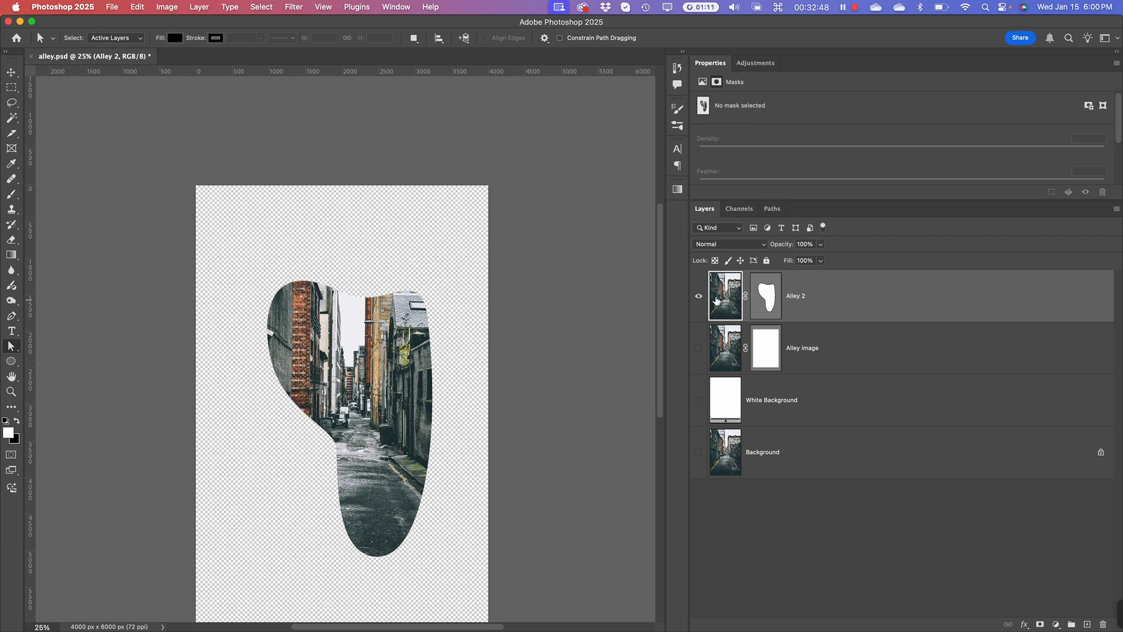
{"action": "left_click", "coordinate": [717, 300]}
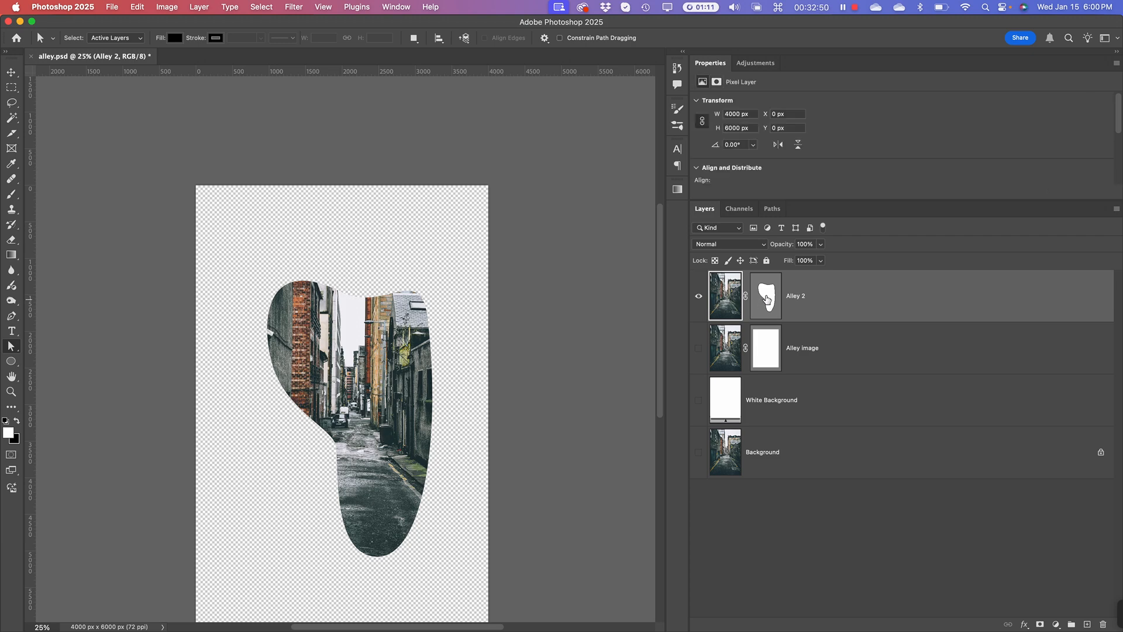
{"action": "left_click", "coordinate": [767, 300]}
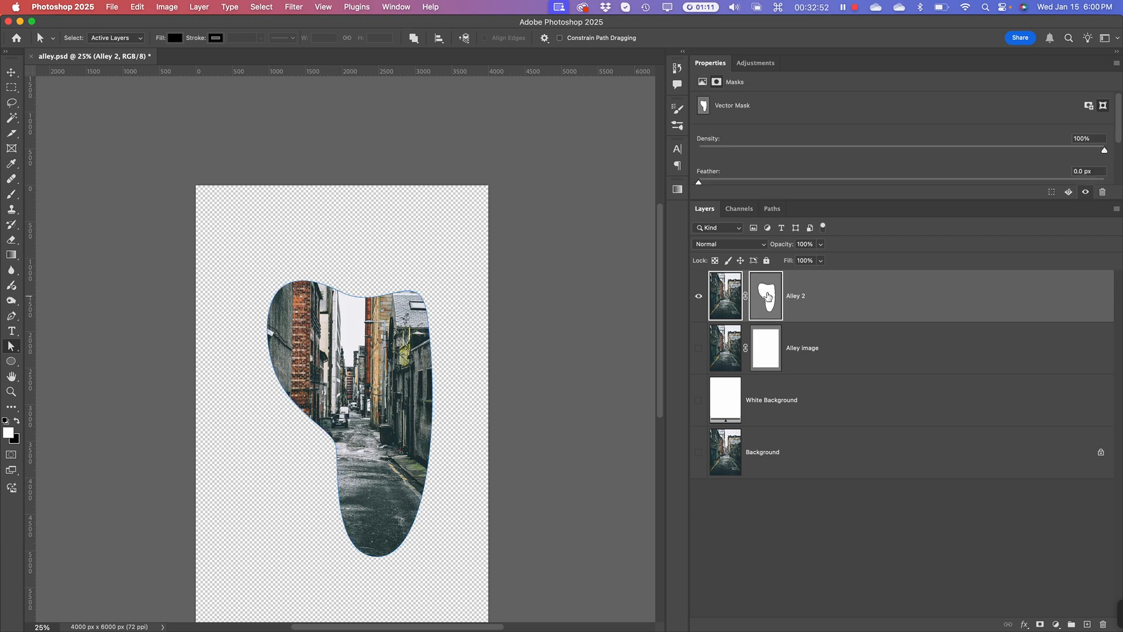
{"action": "left_click", "coordinate": [777, 211]}
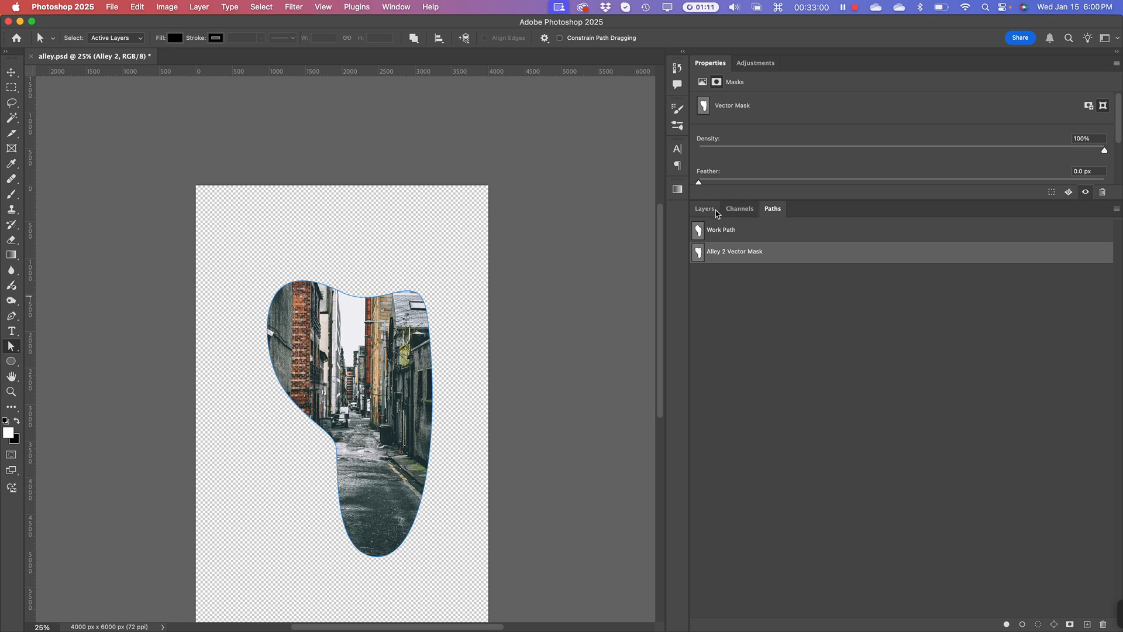
{"action": "left_click", "coordinate": [715, 213]}
{"action": "left_click", "coordinate": [817, 508]}
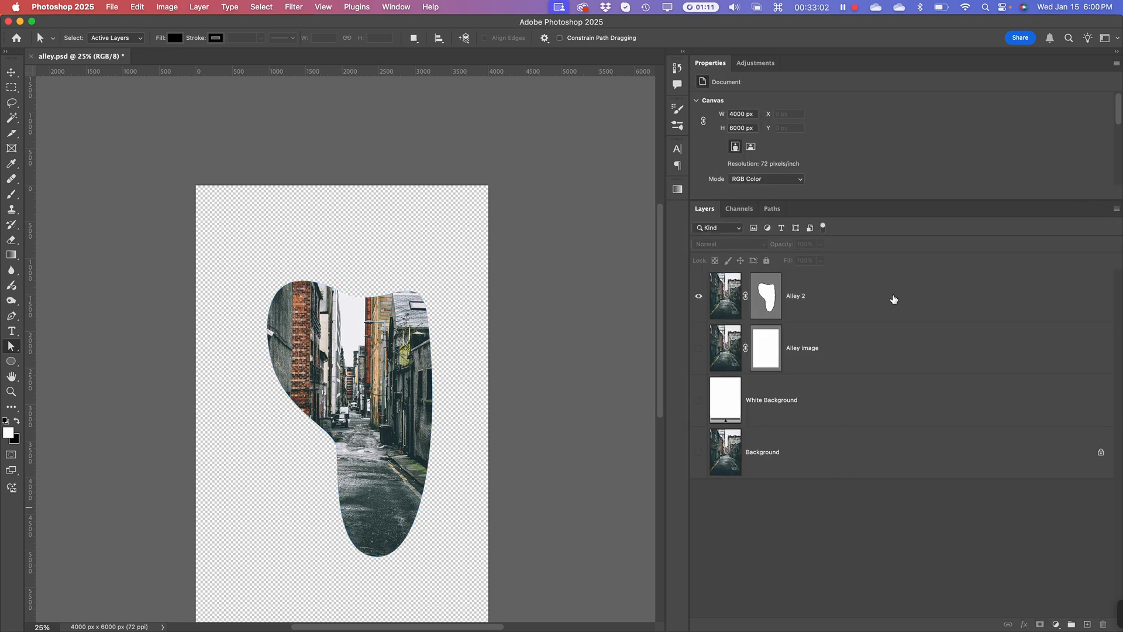
{"action": "left_click", "coordinate": [772, 209]}
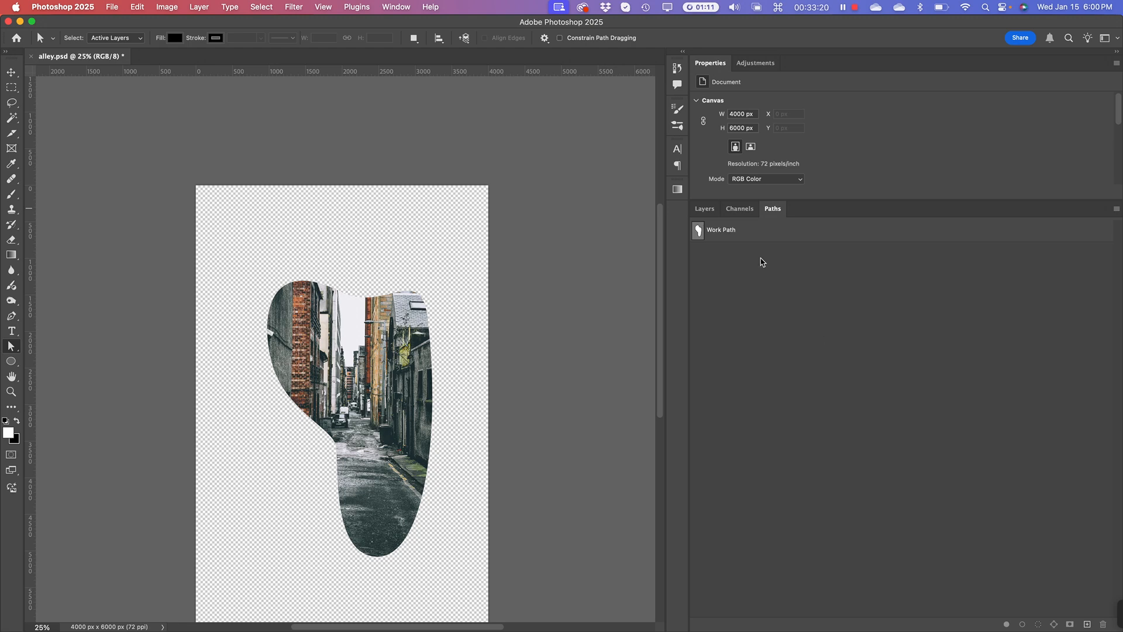
{"action": "left_click", "coordinate": [705, 209]}
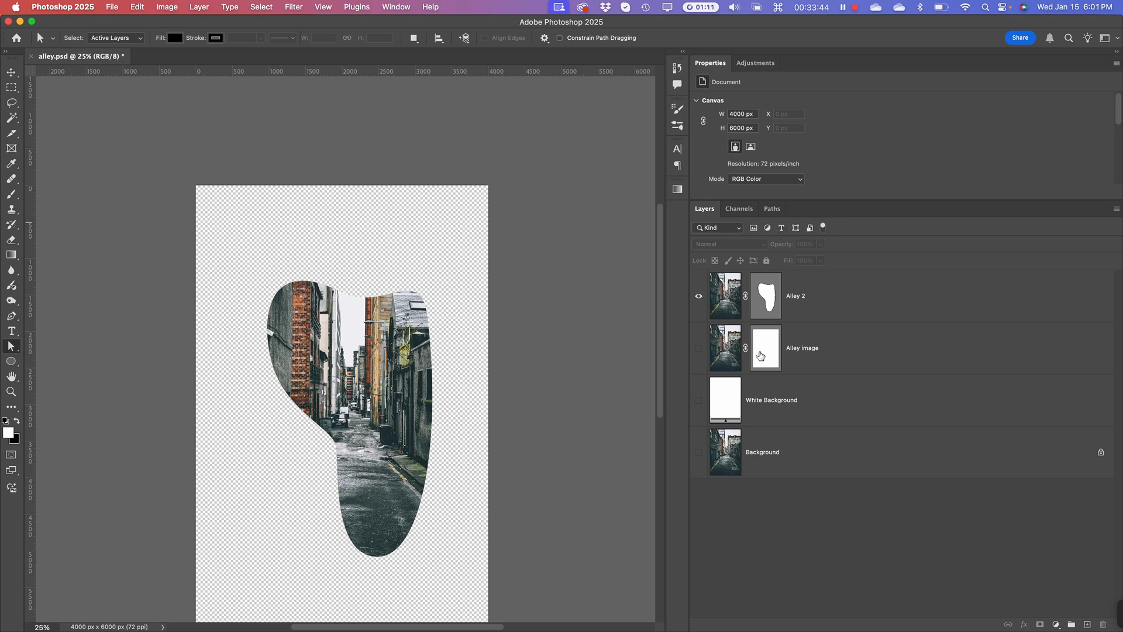
Step: Show the Alley image layer and hide the Alley 2 layer
{"action": "left_click", "coordinate": [770, 297]}
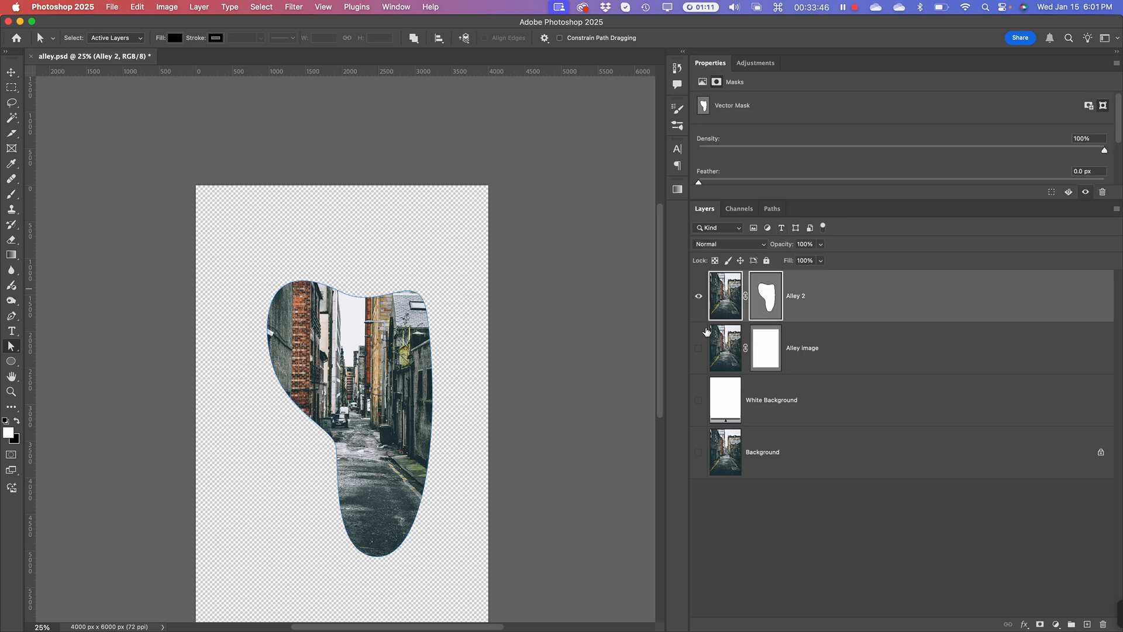
{"action": "left_click", "coordinate": [699, 348]}
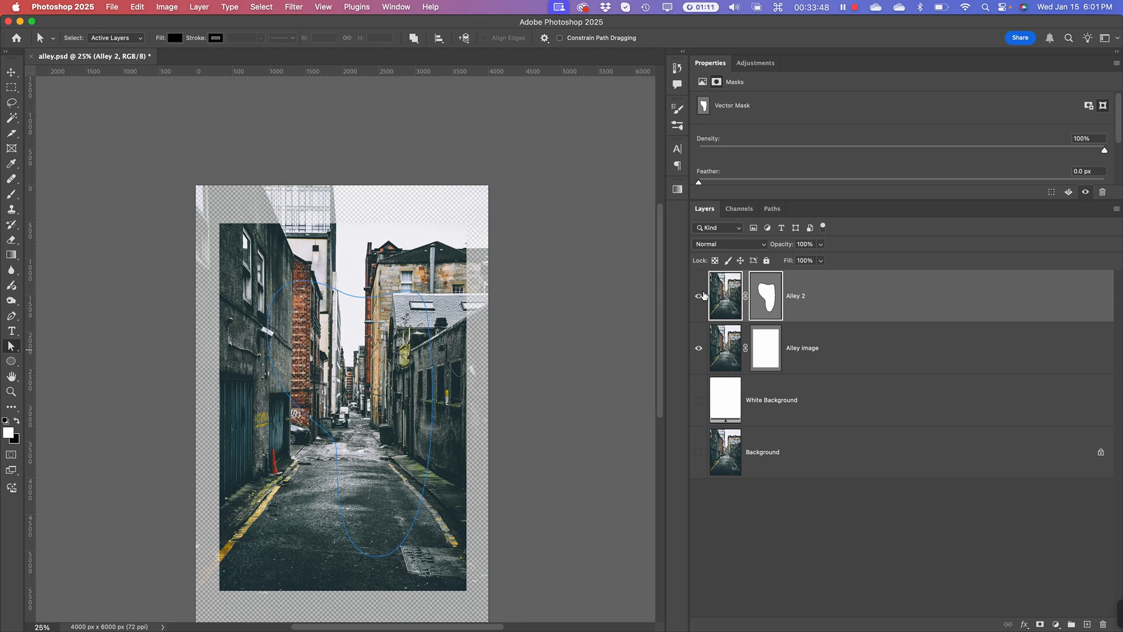
{"action": "left_click", "coordinate": [698, 296]}
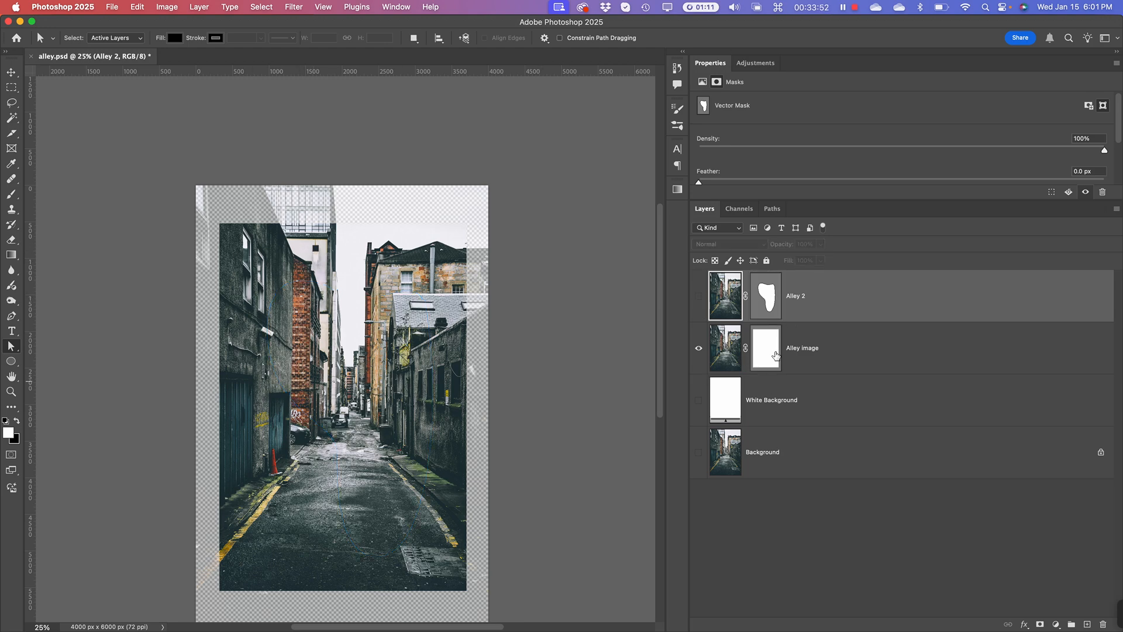
Step: Save the temporary work path under the name "Odd shape"
{"action": "left_click", "coordinate": [773, 209]}
{"action": "left_click", "coordinate": [722, 232]}
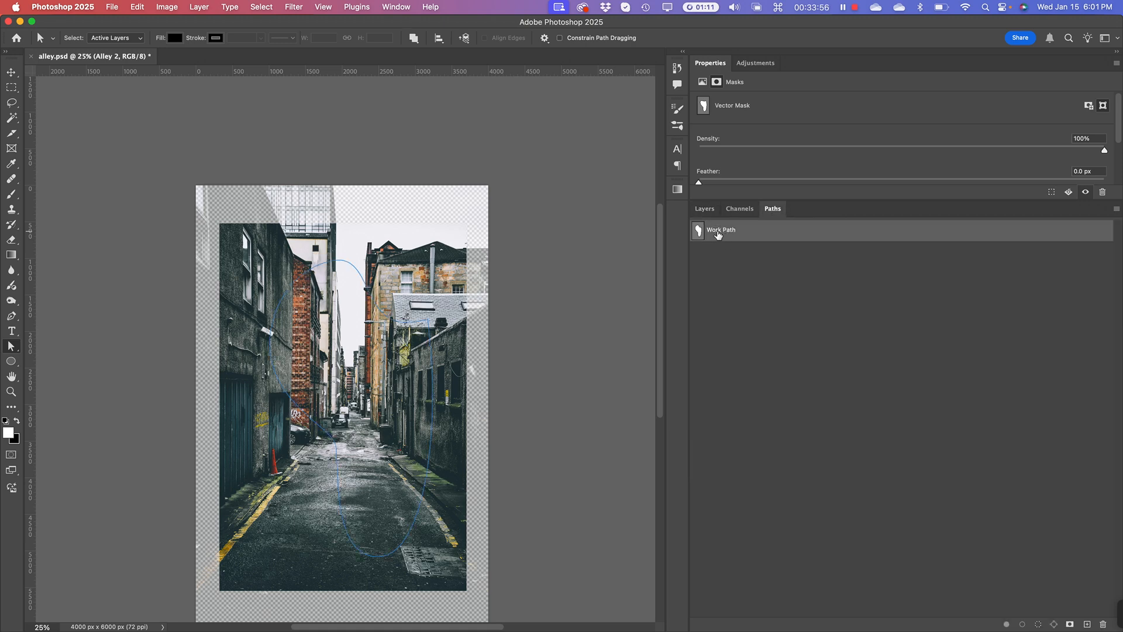
{"action": "double_click", "coordinate": [722, 231]}
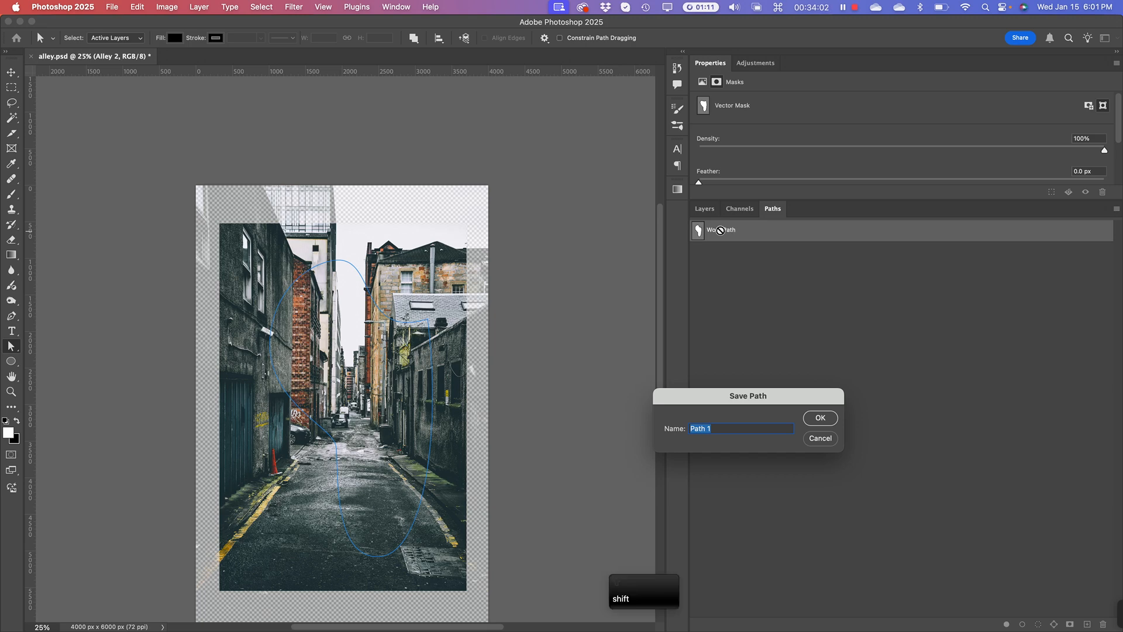
{"action": "type", "text": "Odd shape"}
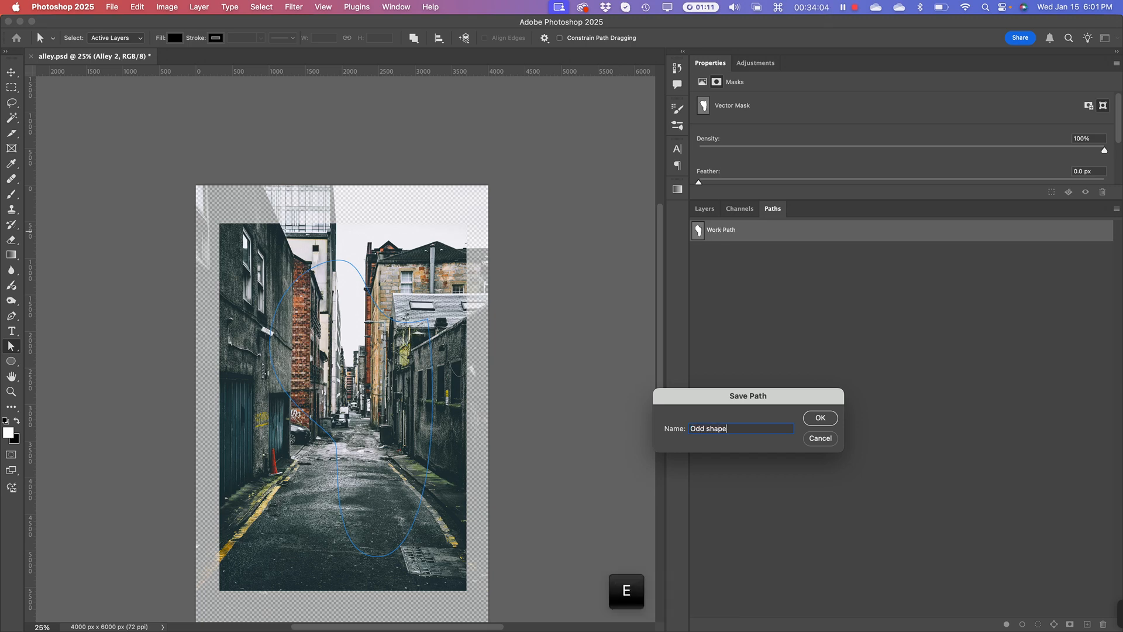
{"action": "key", "text": "Return"}
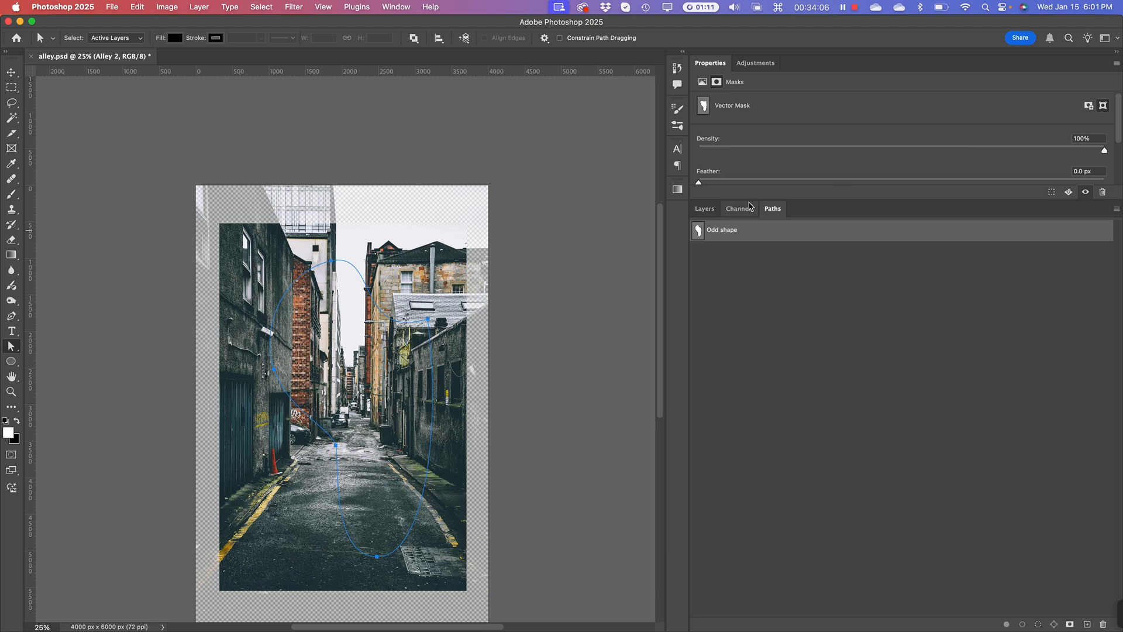
Step: Reselect the Odd shape path and select the anchors in its upper part with the Direct Selection tool
{"action": "left_click", "coordinate": [740, 283]}
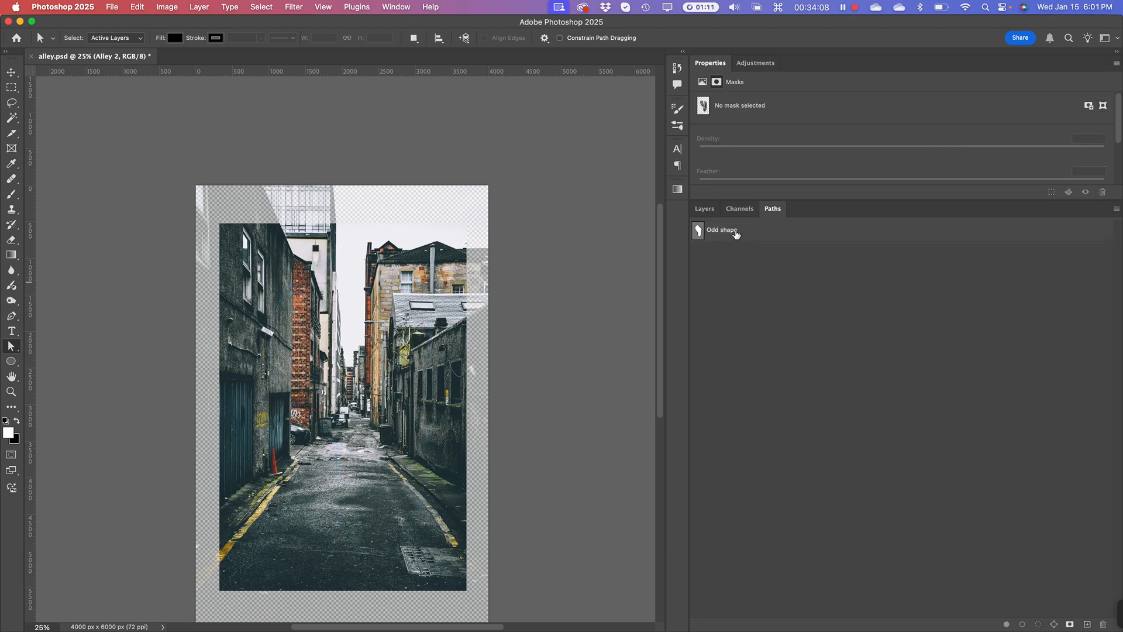
{"action": "left_click", "coordinate": [725, 229]}
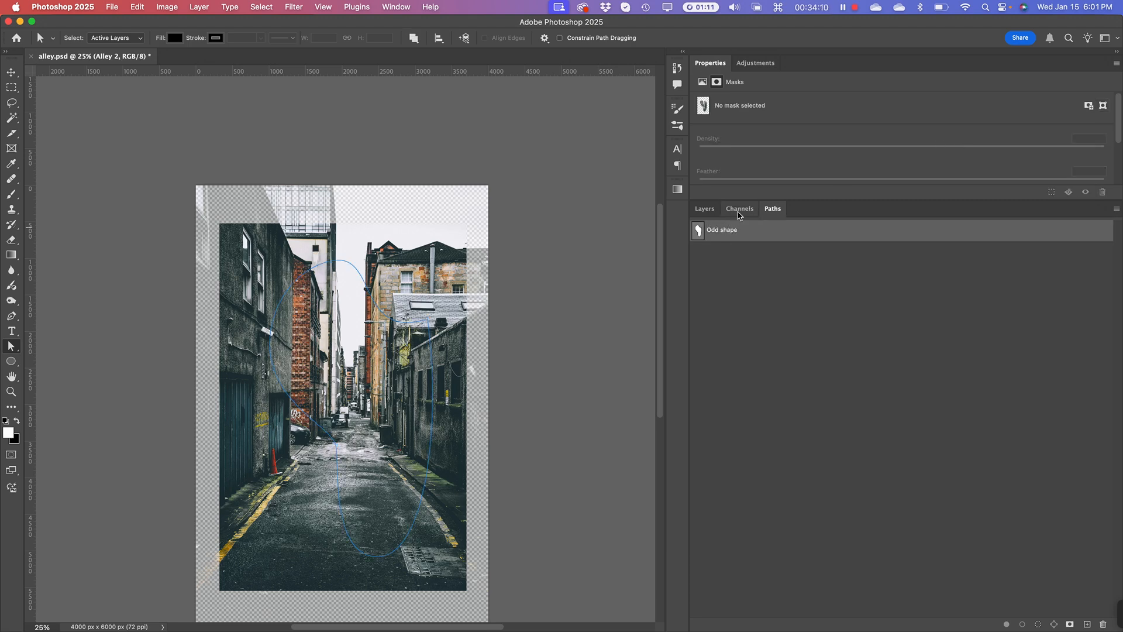
{"action": "left_click", "coordinate": [740, 209]}
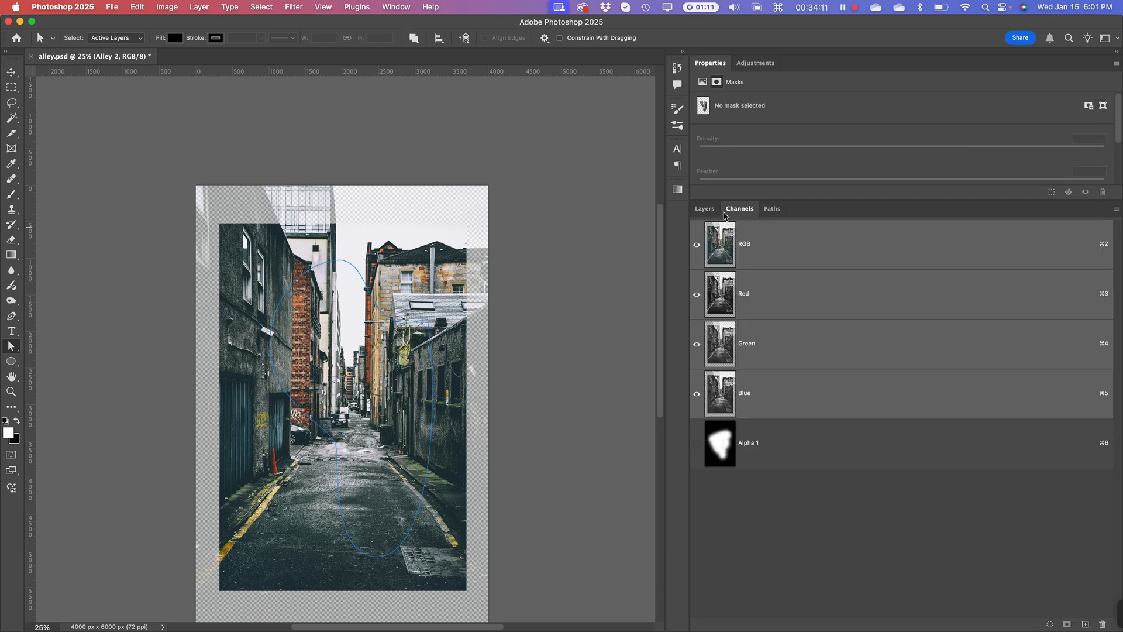
{"action": "left_click", "coordinate": [772, 211]}
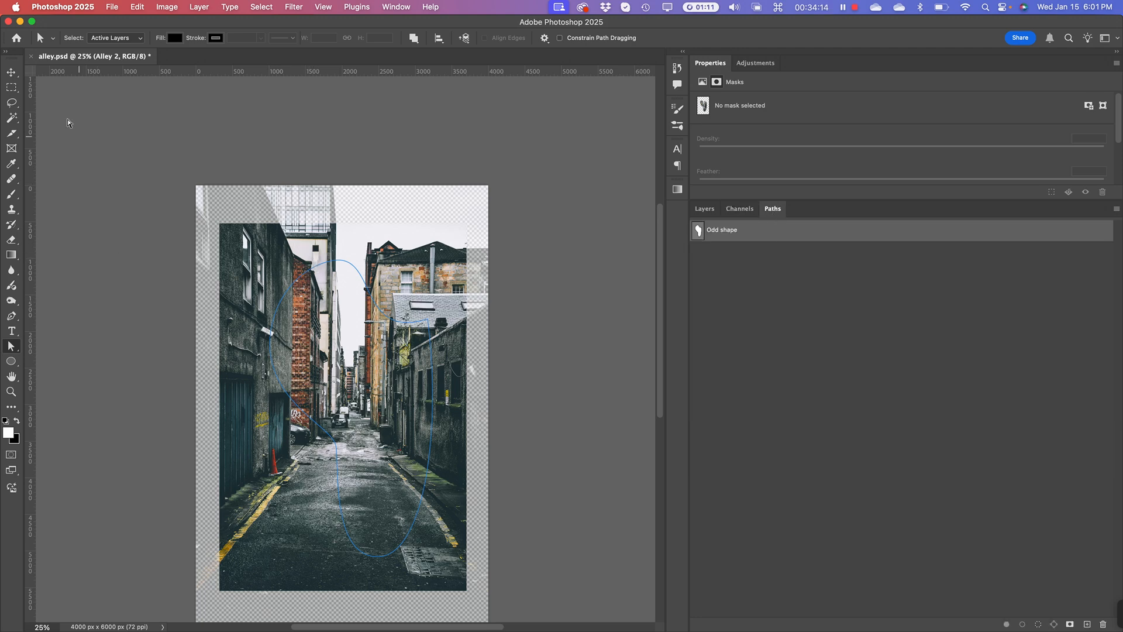
{"action": "left_click", "coordinate": [12, 72]}
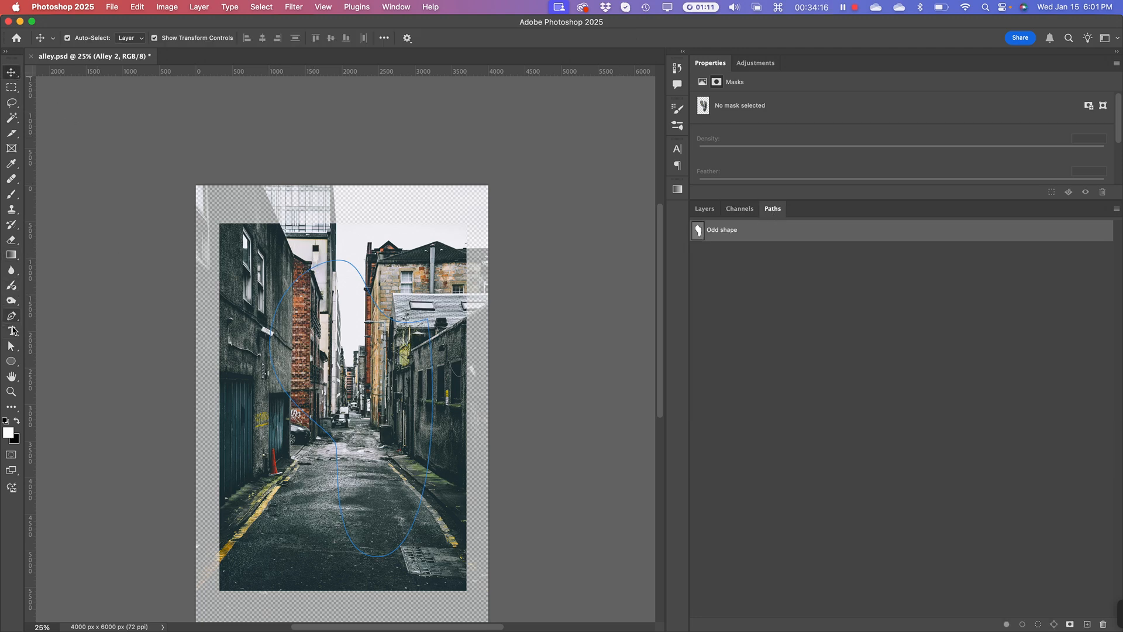
{"action": "left_click", "coordinate": [12, 316]}
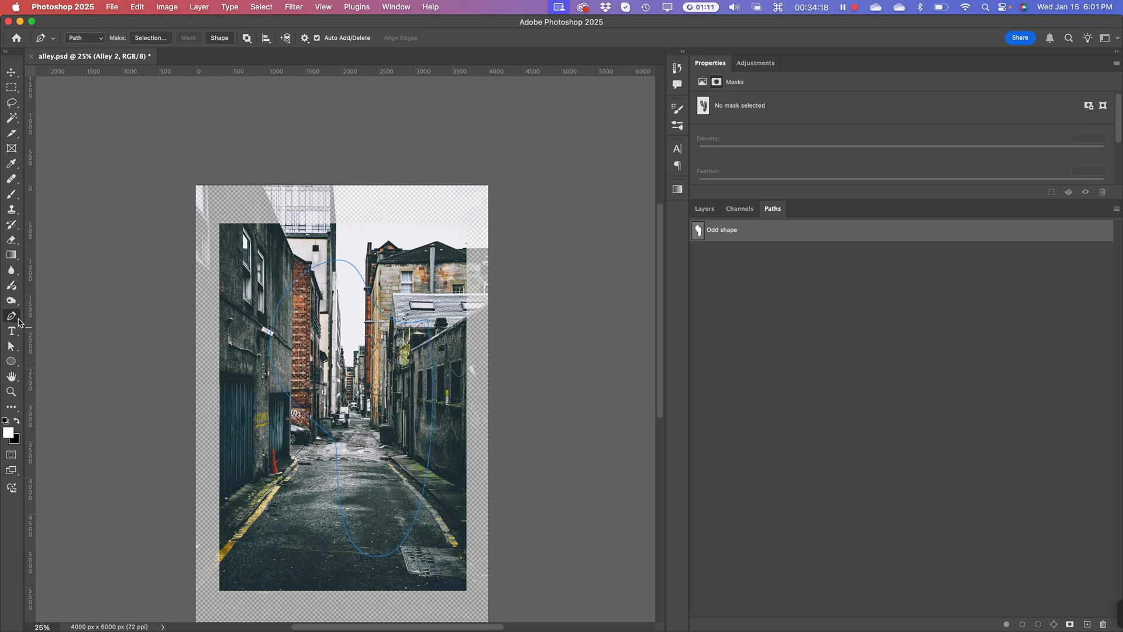
{"action": "right_click", "coordinate": [13, 316]}
{"action": "left_click", "coordinate": [11, 346]}
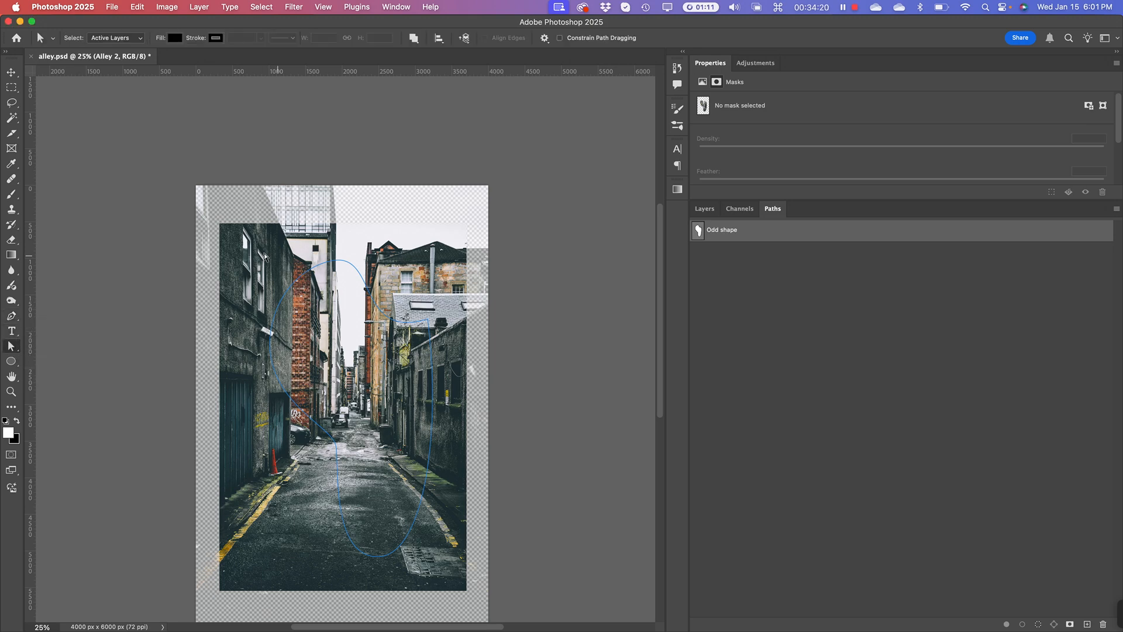
{"action": "left_click_drag", "start_coordinate": [259, 249], "coordinate": [431, 352]}
Step: Select the Alley image layer and add a vector mask to it from the current Odd shape path
{"action": "left_click", "coordinate": [728, 212]}
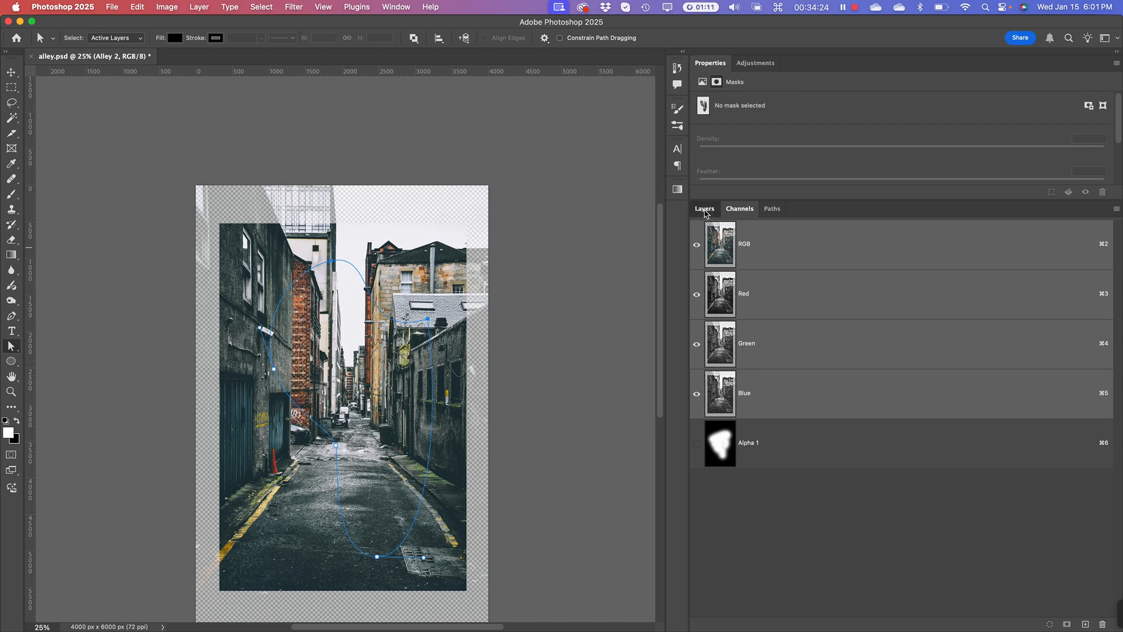
{"action": "left_click", "coordinate": [704, 209]}
{"action": "left_click", "coordinate": [725, 342]}
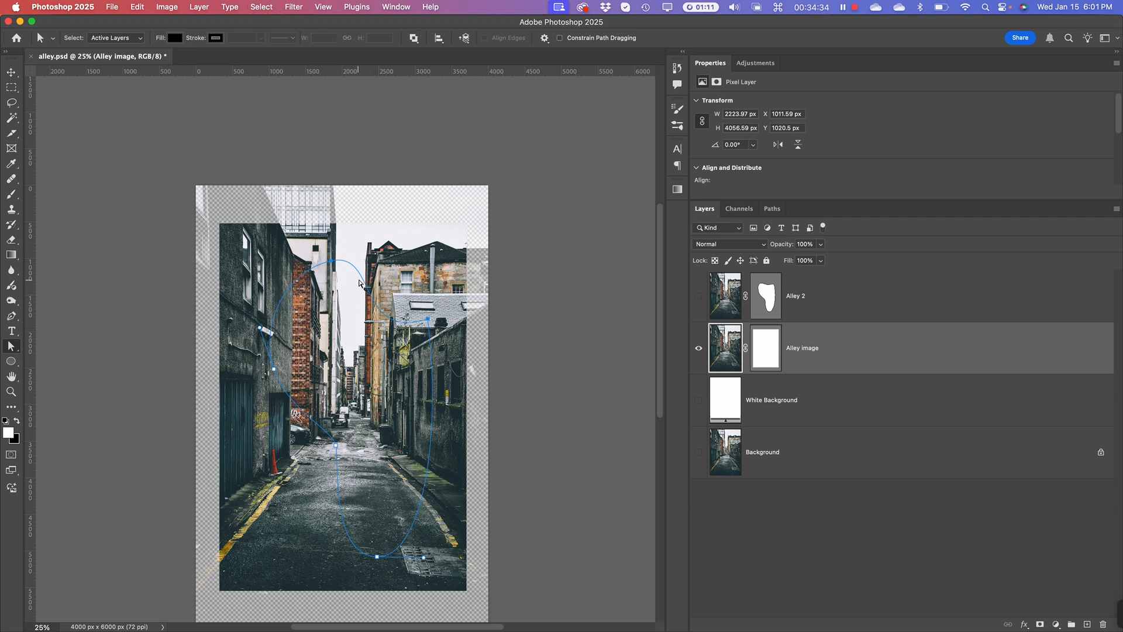
{"action": "left_click", "coordinate": [772, 209]}
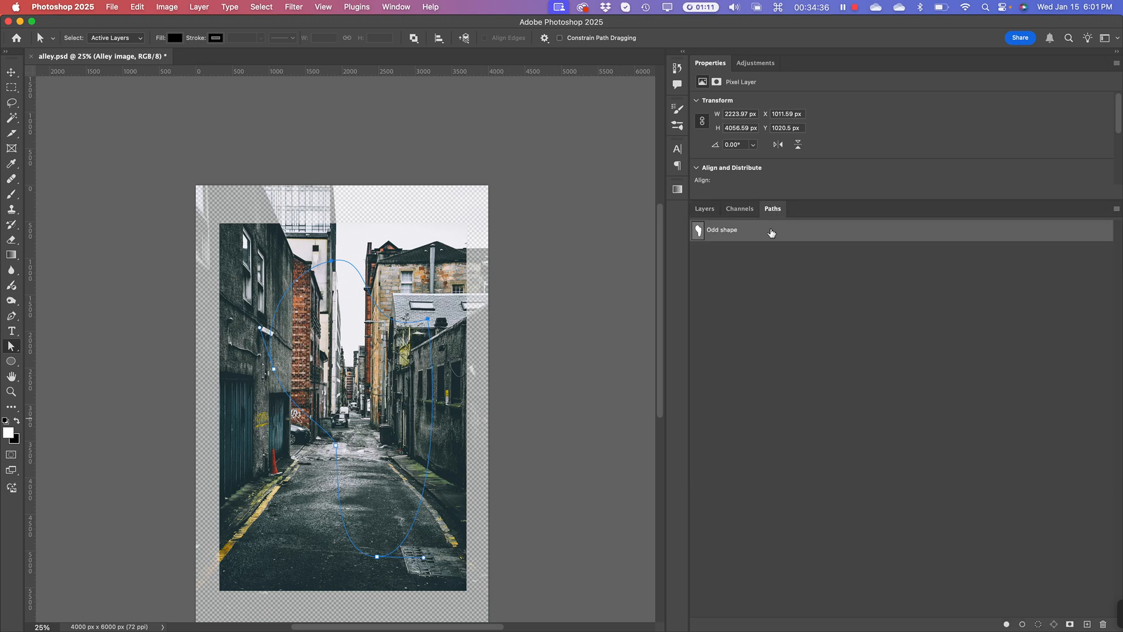
{"action": "left_click", "coordinate": [704, 209]}
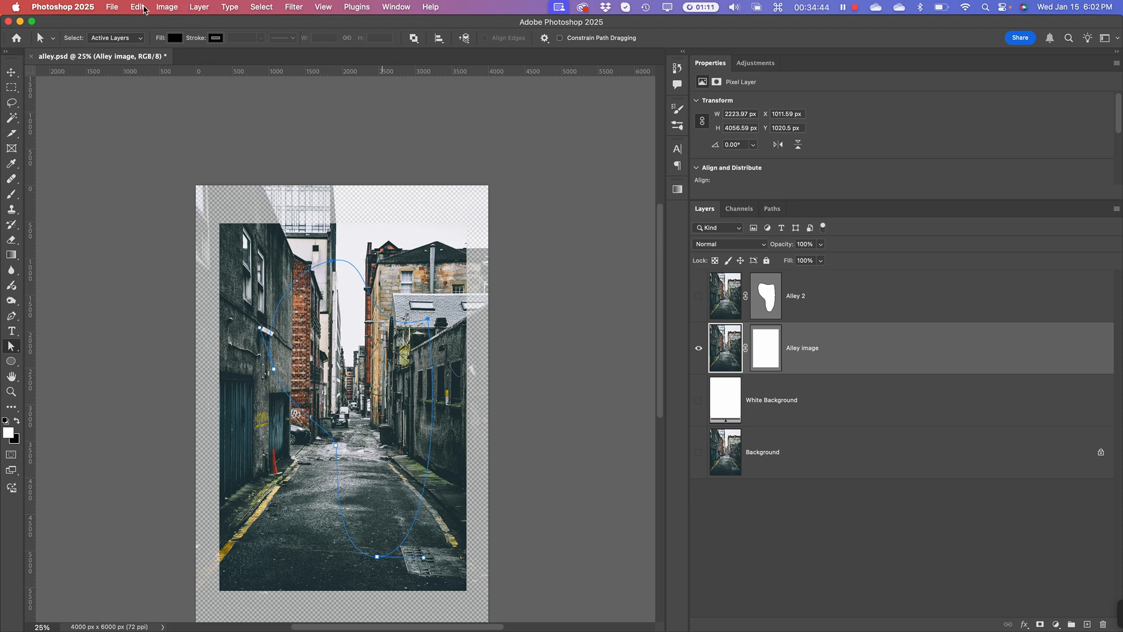
{"action": "left_click", "coordinate": [196, 10]}
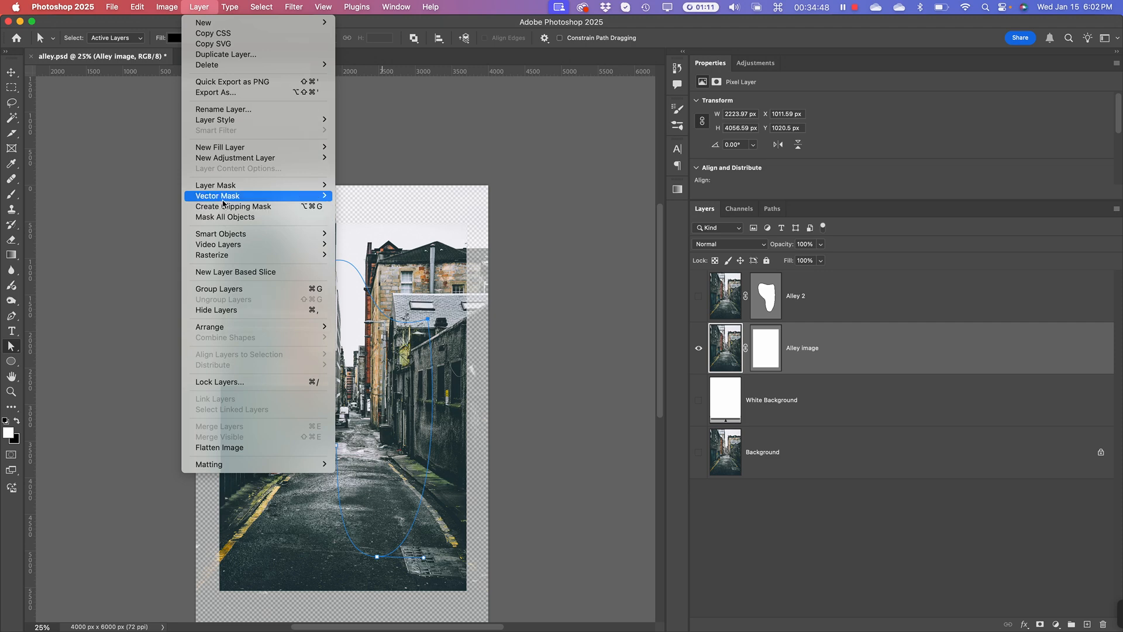
{"action": "mouse_move", "coordinate": [313, 200]}
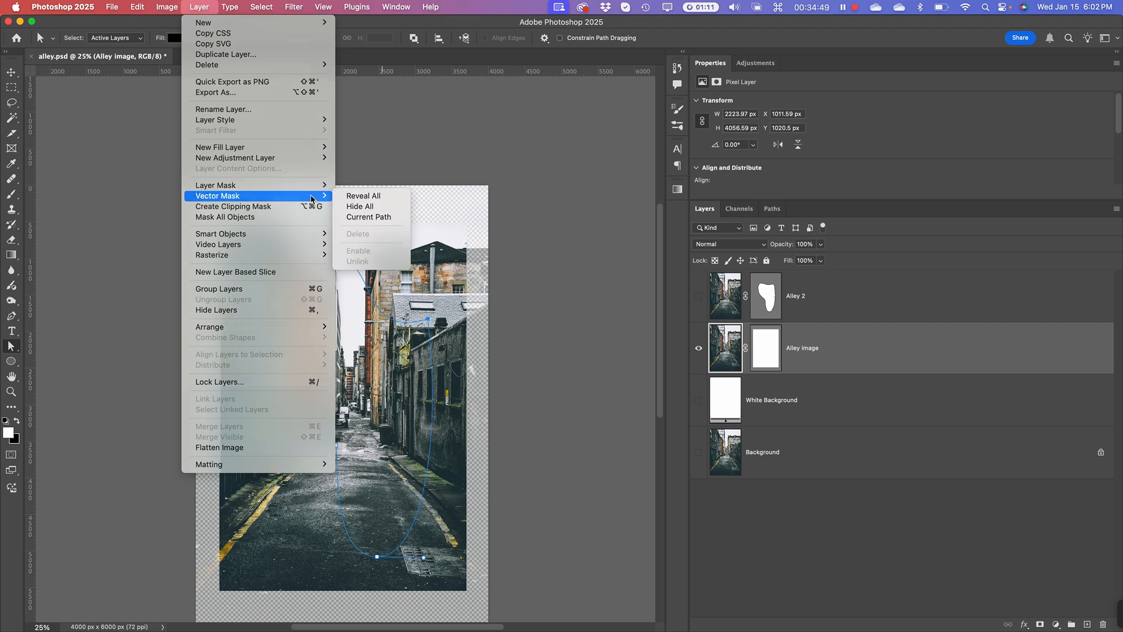
{"action": "left_click", "coordinate": [386, 221]}
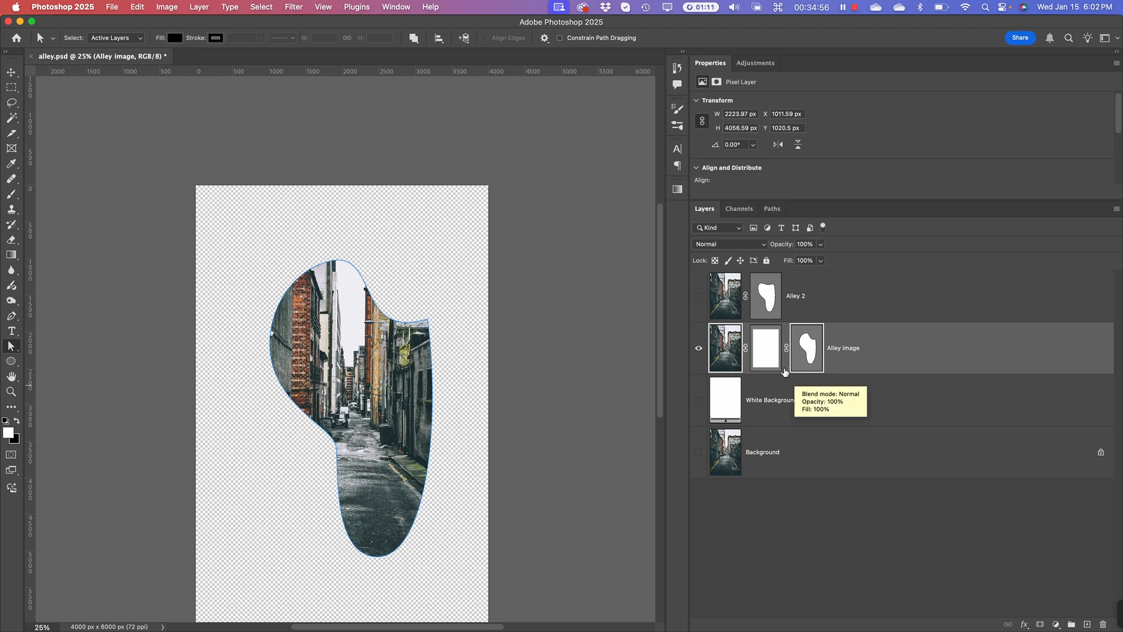
Step: Widen the Alley image vector mask by moving its upper-right and left anchors past the canvas edges and raising the upper-right curve handle
{"action": "left_click", "coordinate": [428, 321]}
{"action": "left_click_drag", "start_coordinate": [427, 321], "coordinate": [499, 299]}
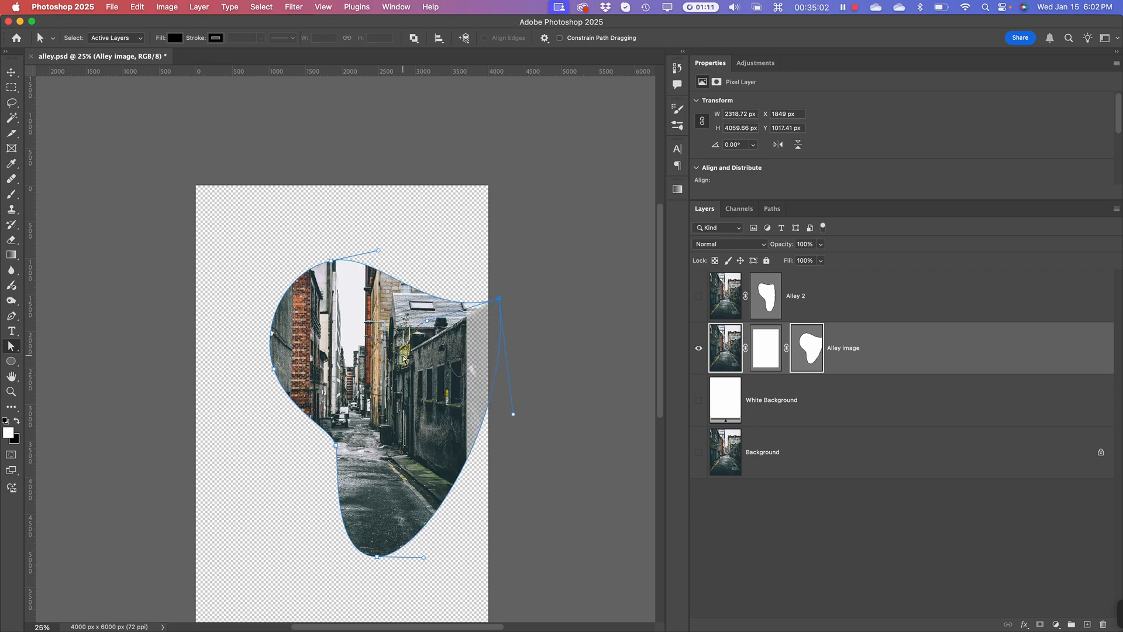
{"action": "left_click_drag", "start_coordinate": [428, 325], "coordinate": [427, 220]}
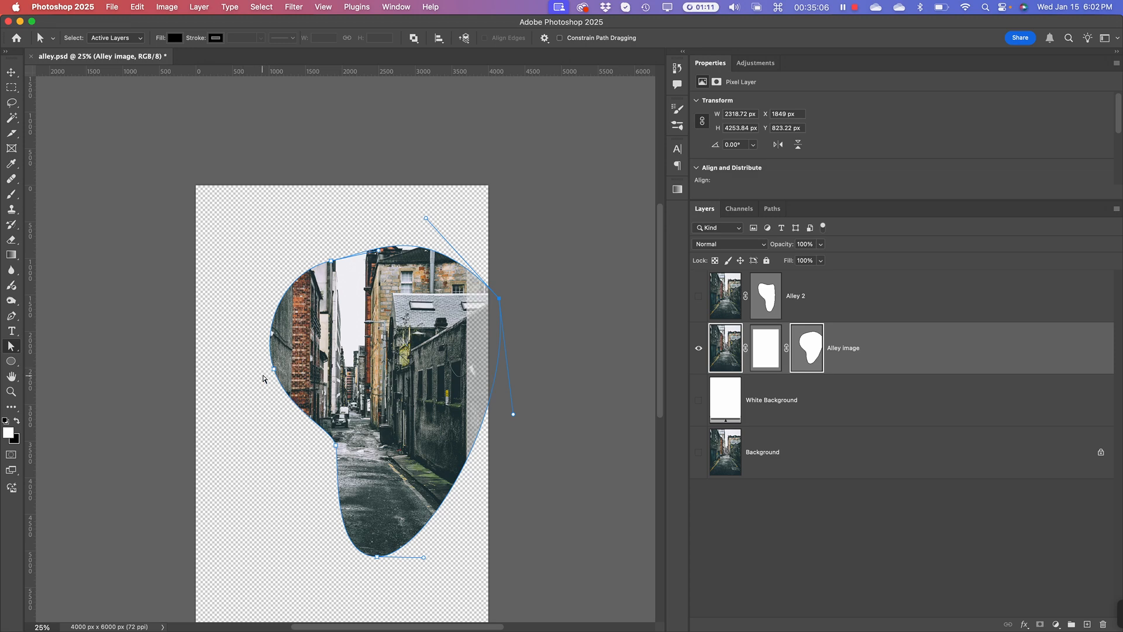
{"action": "left_click_drag", "start_coordinate": [273, 370], "coordinate": [153, 421]}
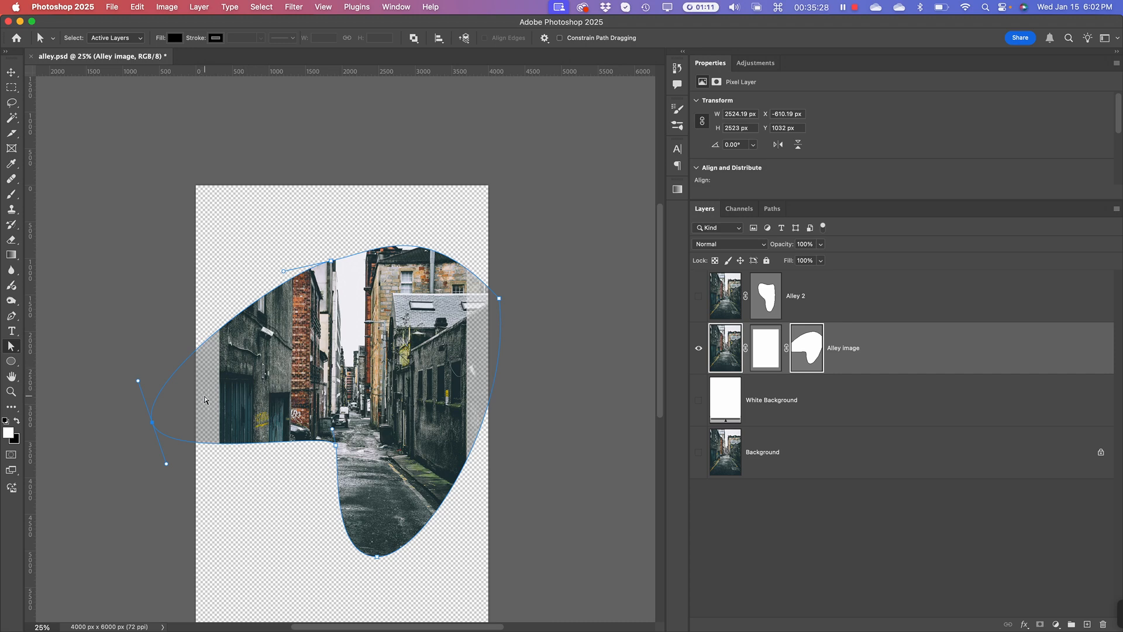
Step: Rotate the direction handle of the mask's inner anchor to round the lower-left edge, and dismiss the mask path
{"action": "left_click", "coordinate": [330, 265]}
{"action": "left_click", "coordinate": [810, 358]}
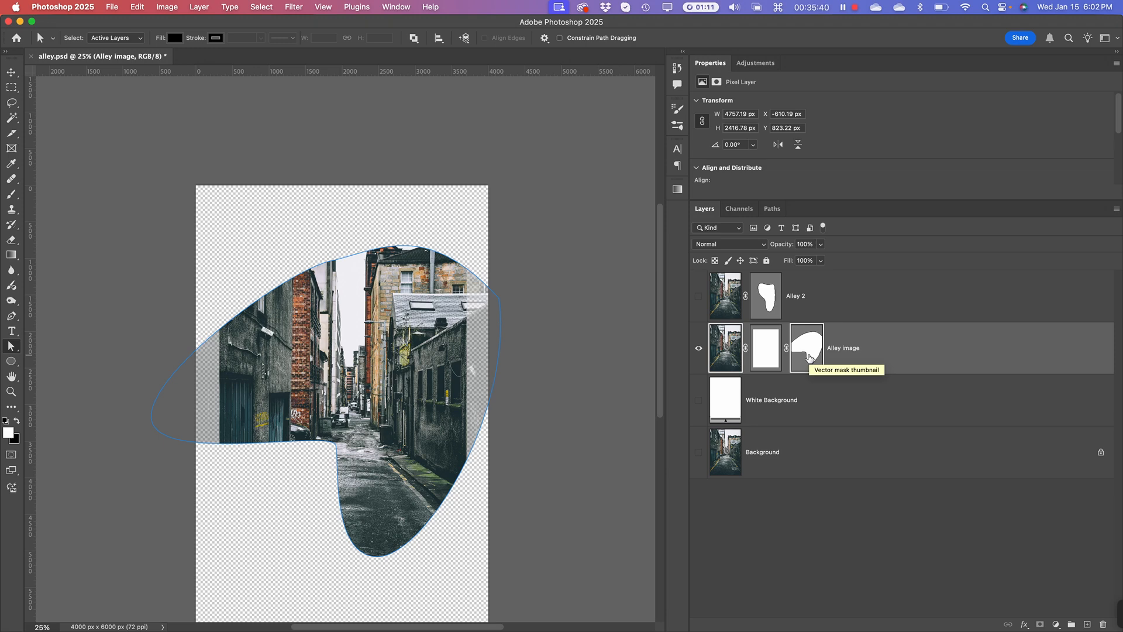
{"action": "left_click", "coordinate": [810, 358]}
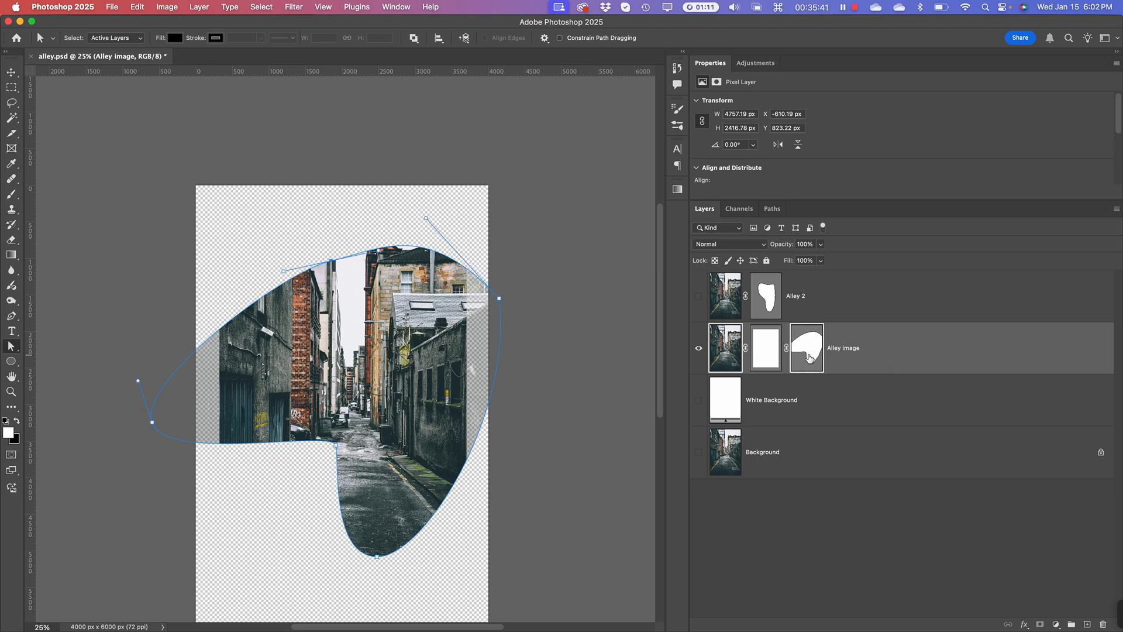
{"action": "left_click", "coordinate": [335, 446]}
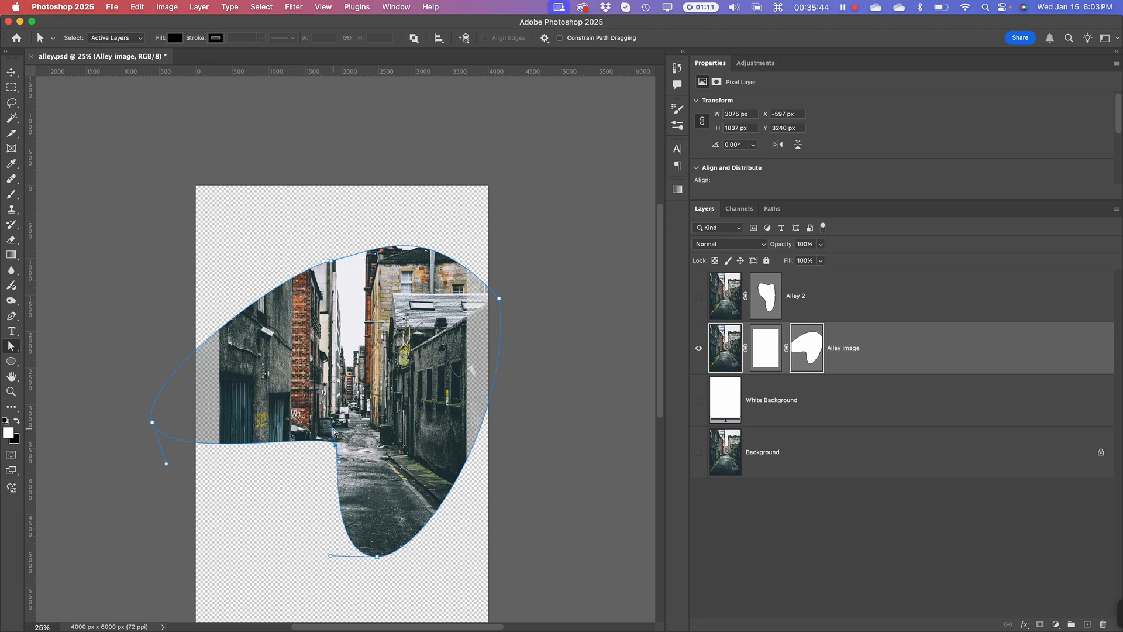
{"action": "left_click_drag", "start_coordinate": [333, 431], "coordinate": [346, 458]}
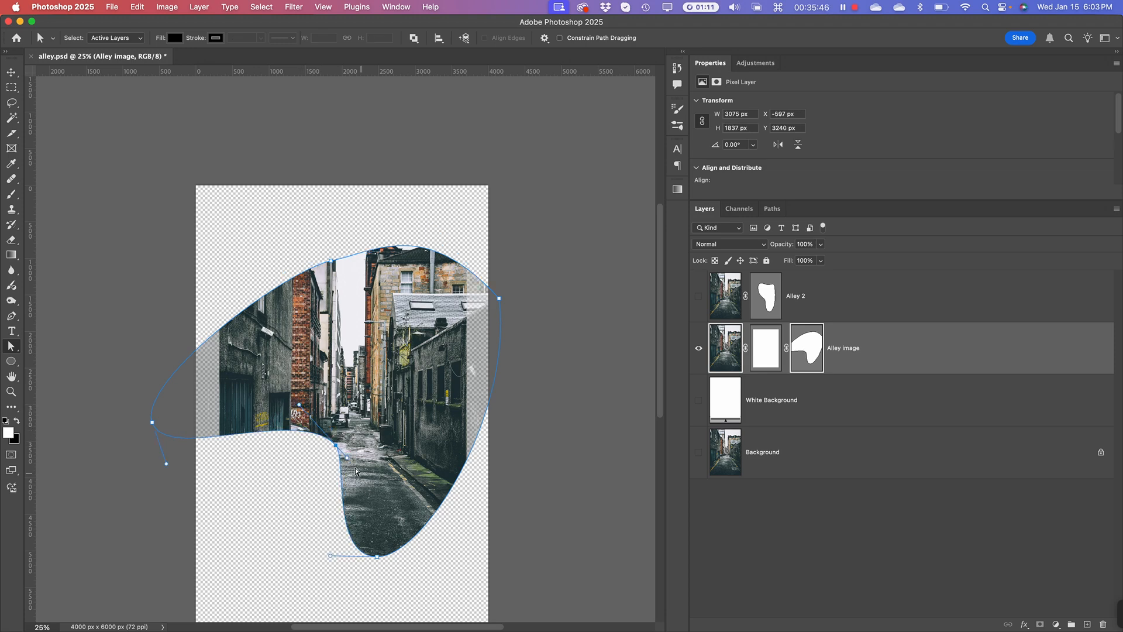
{"action": "key", "text": "Return"}
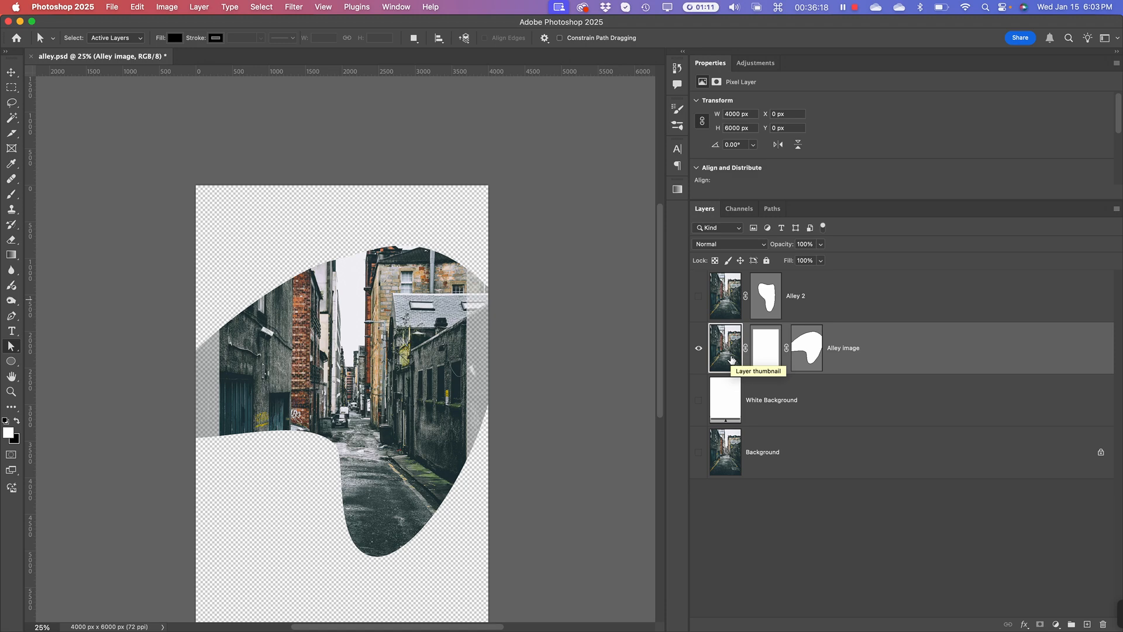
Step: Move the Alley image layer with both masks linked to about X -438, Y 563 px, and undo the move
{"action": "key", "text": "space"}
{"action": "left_click_drag", "start_coordinate": [419, 373], "coordinate": [420, 302]}
{"action": "left_click", "coordinate": [780, 522]}
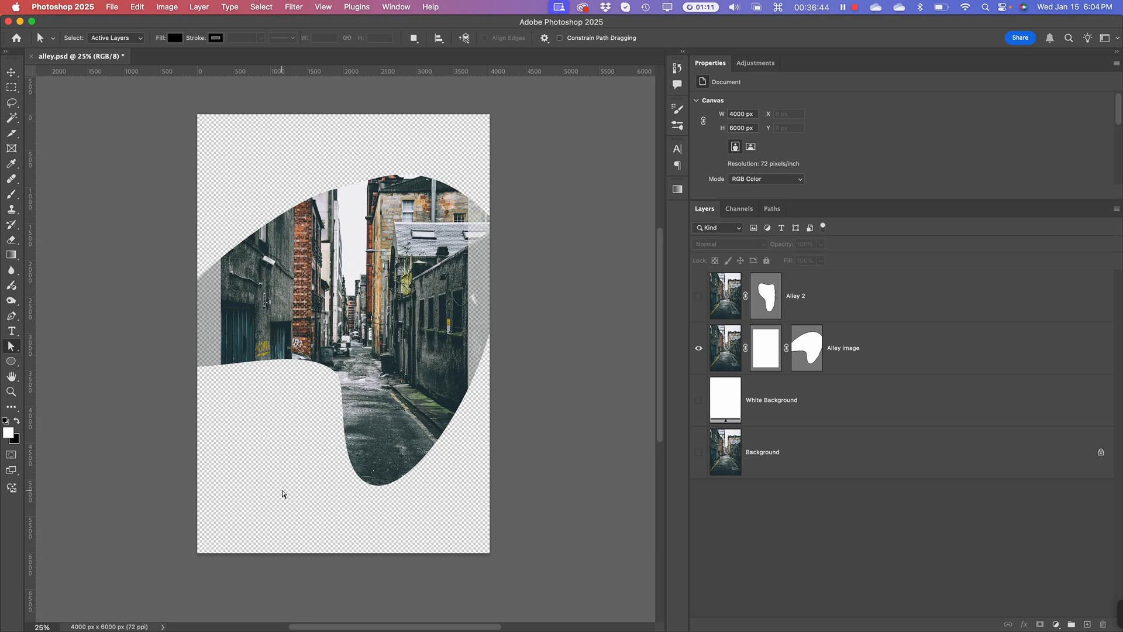
{"action": "left_click", "coordinate": [762, 347]}
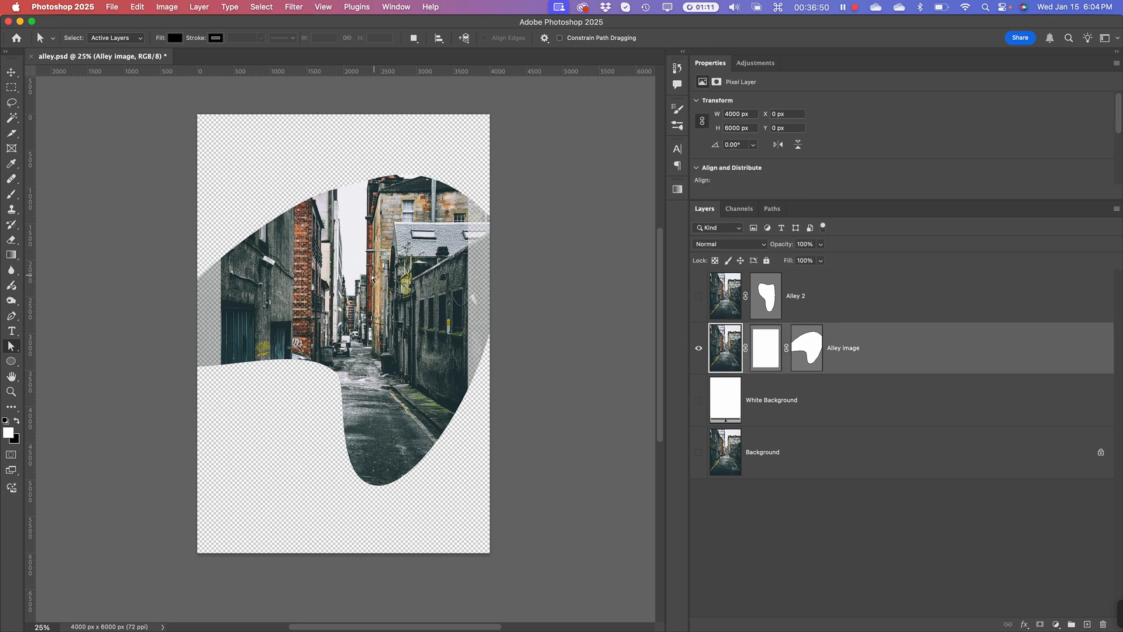
{"action": "left_click", "coordinate": [11, 73]}
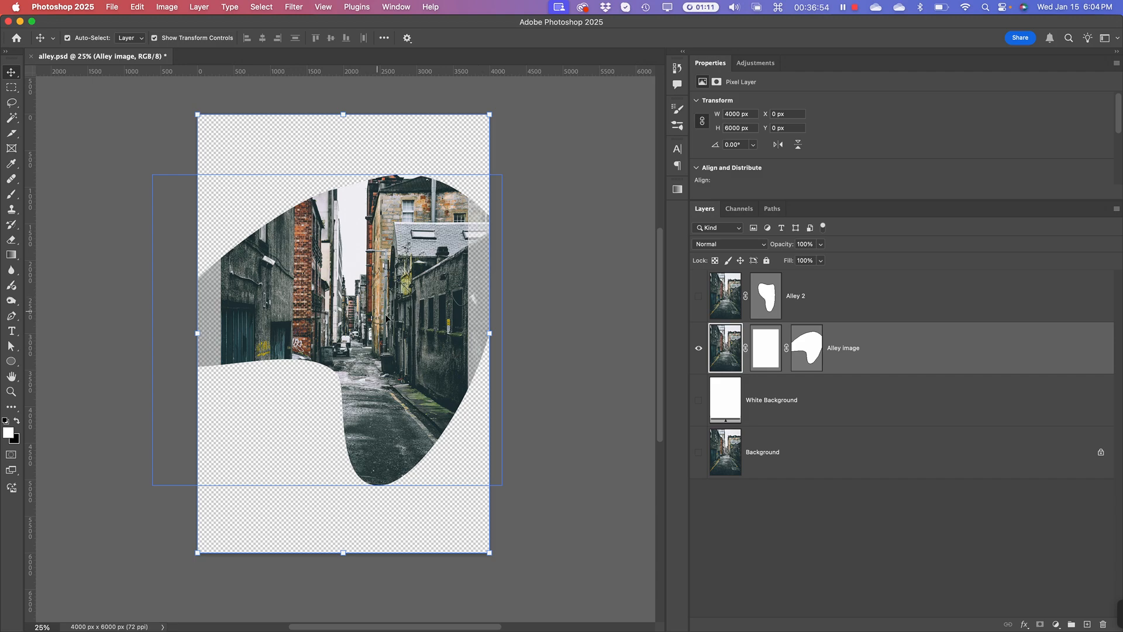
{"action": "left_click_drag", "start_coordinate": [398, 351], "coordinate": [370, 393]}
{"action": "mouse_move", "coordinate": [474, 629]}
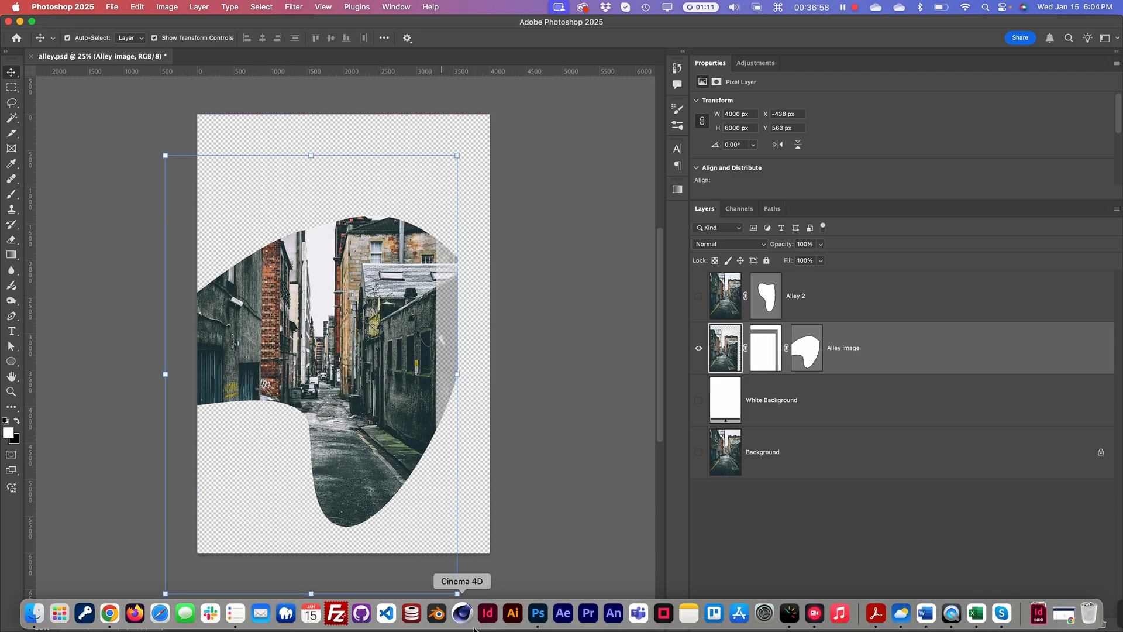
{"action": "key", "text": "super+z"}
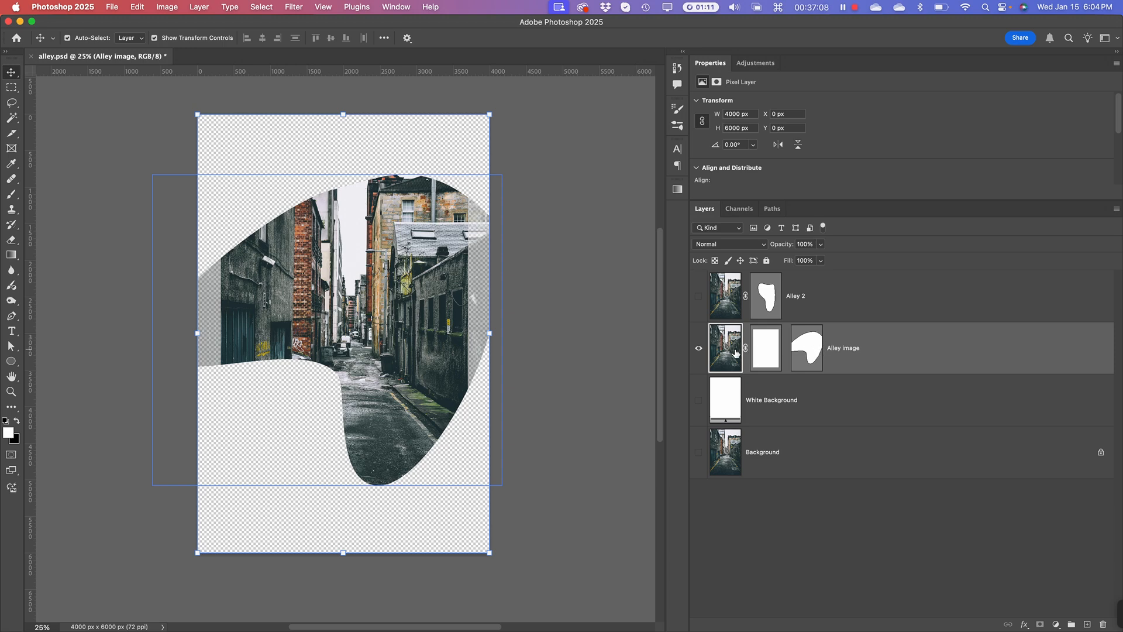
Step: Unlink the vector mask of the Alley image layer, move the image with its layer mask inside it, and undo the move
{"action": "mouse_move", "coordinate": [379, 295]}
{"action": "left_mouse_down"}
{"action": "mouse_move", "coordinate": [475, 287]}
{"action": "mouse_move", "coordinate": [402, 289]}
{"action": "mouse_move", "coordinate": [380, 339]}
{"action": "mouse_move", "coordinate": [413, 301]}
{"action": "mouse_move", "coordinate": [420, 262]}
{"action": "mouse_move", "coordinate": [392, 302]}
{"action": "mouse_move", "coordinate": [368, 303]}
{"action": "left_mouse_up"}
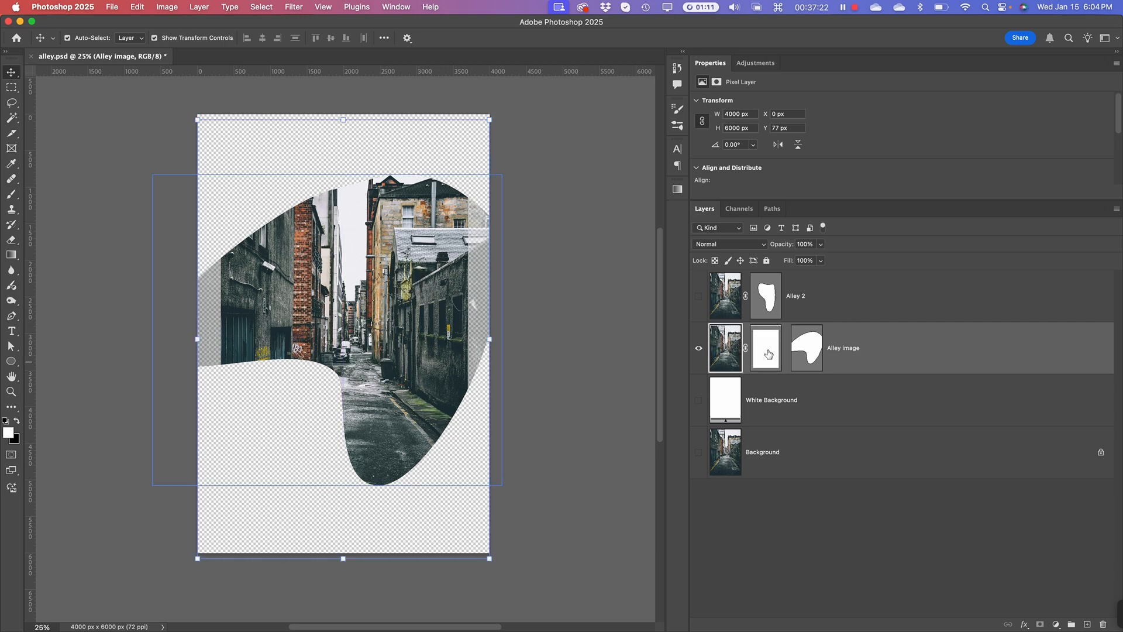
{"action": "left_click_drag", "start_coordinate": [368, 295], "coordinate": [352, 320]}
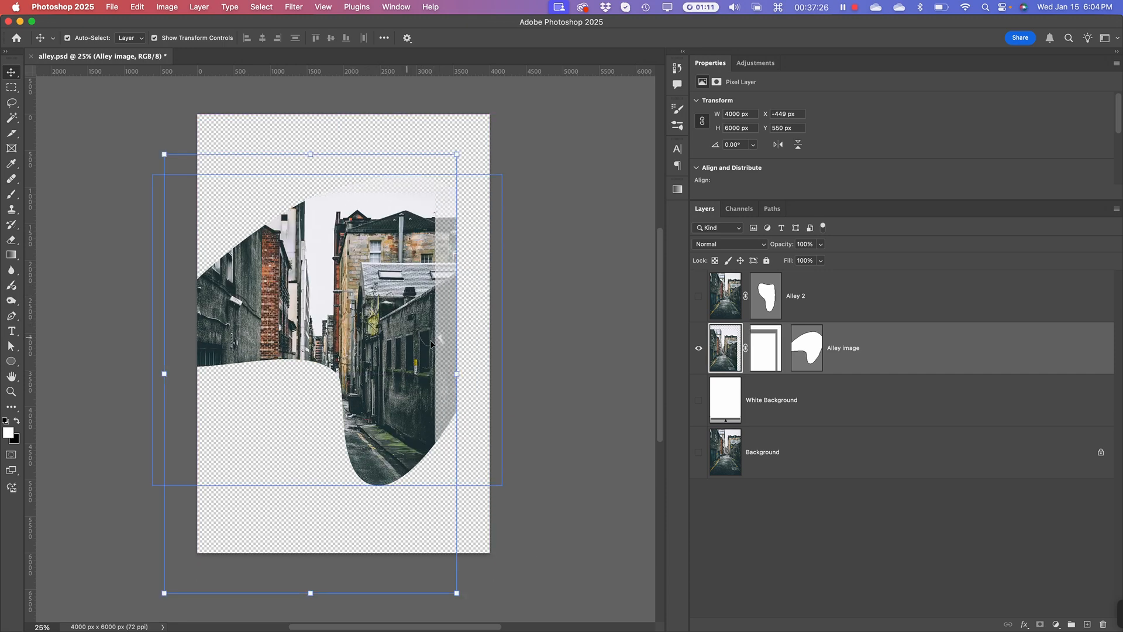
{"action": "key", "text": "super+z"}
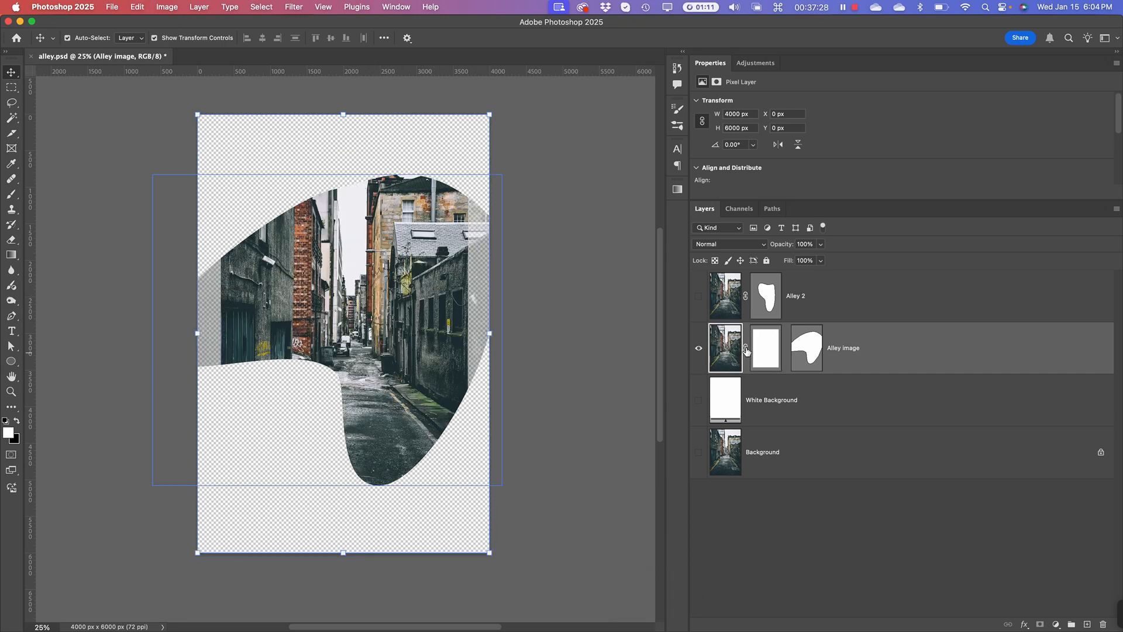
Step: Unlink the layer mask as well and shift only the Alley image's pixels vertically to about Y 67 px
{"action": "left_click_drag", "start_coordinate": [420, 301], "coordinate": [410, 280]}
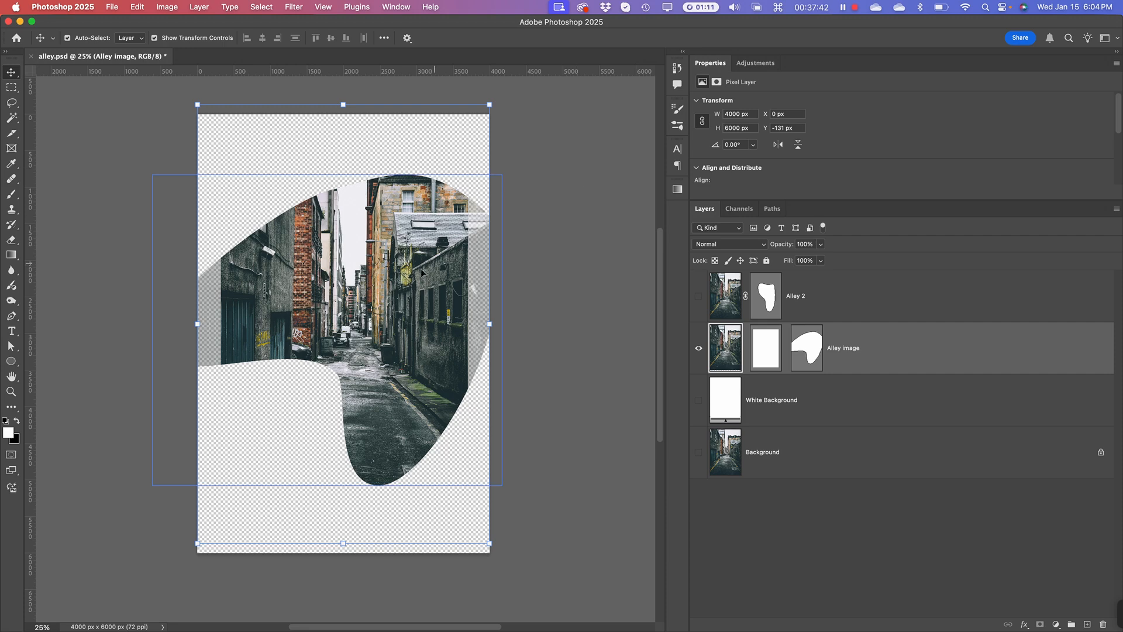
{"action": "mouse_move", "coordinate": [384, 304]}
{"action": "left_mouse_down"}
{"action": "mouse_move", "coordinate": [398, 316]}
{"action": "mouse_move", "coordinate": [377, 314]}
{"action": "left_mouse_up"}
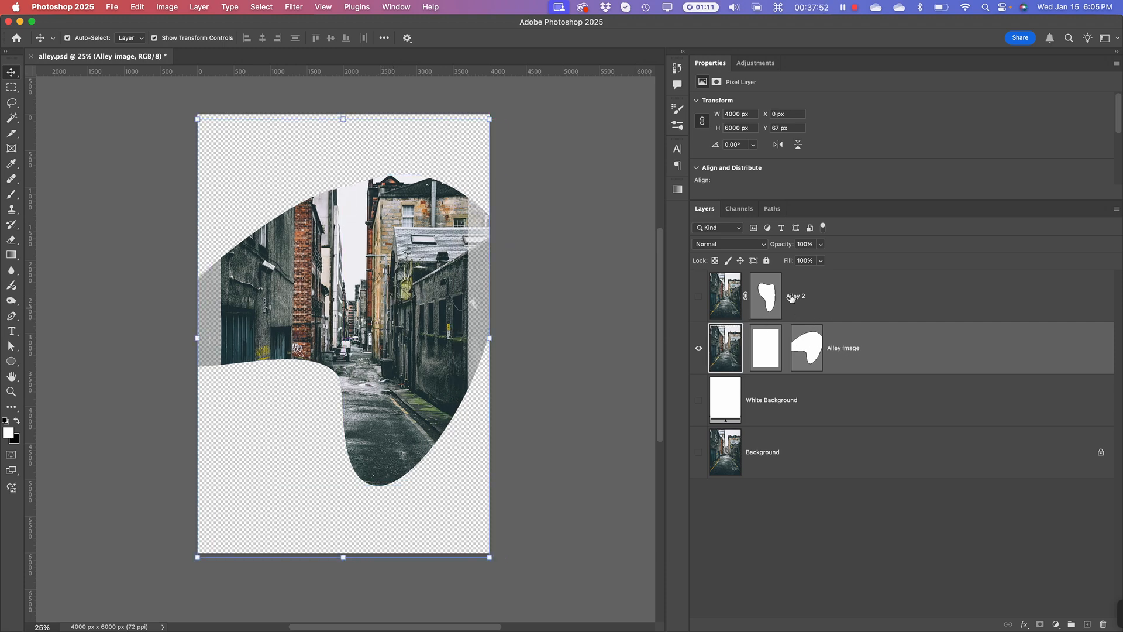
Step: Deselect all layers and save alley.psd
{"action": "left_click", "coordinate": [809, 537]}
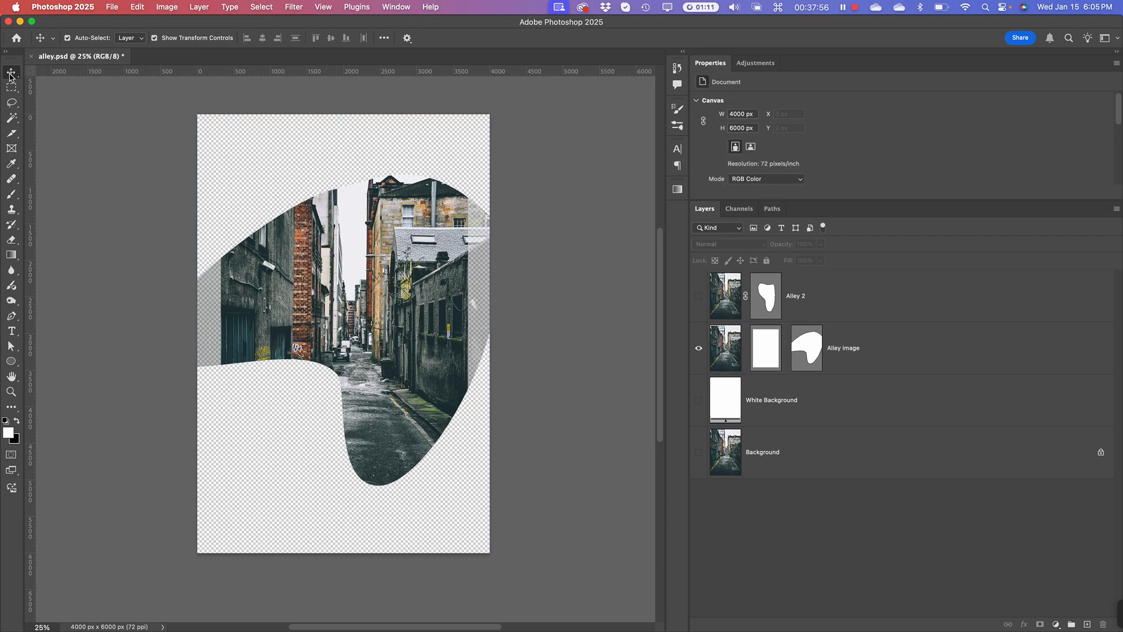
{"action": "left_click", "coordinate": [842, 353]}
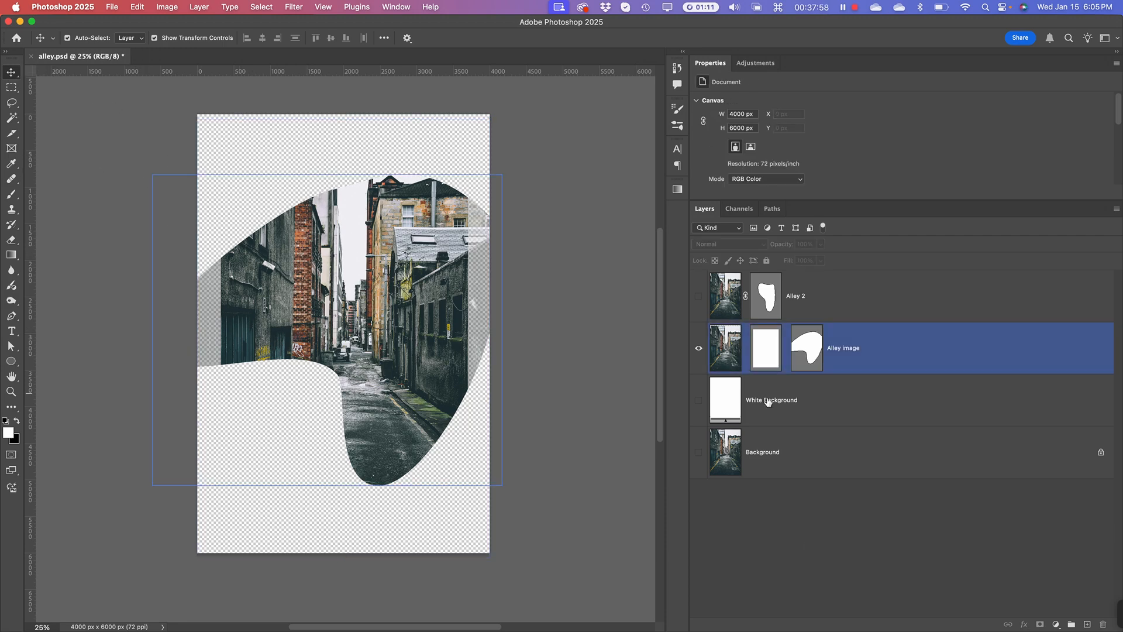
{"action": "left_click", "coordinate": [803, 512]}
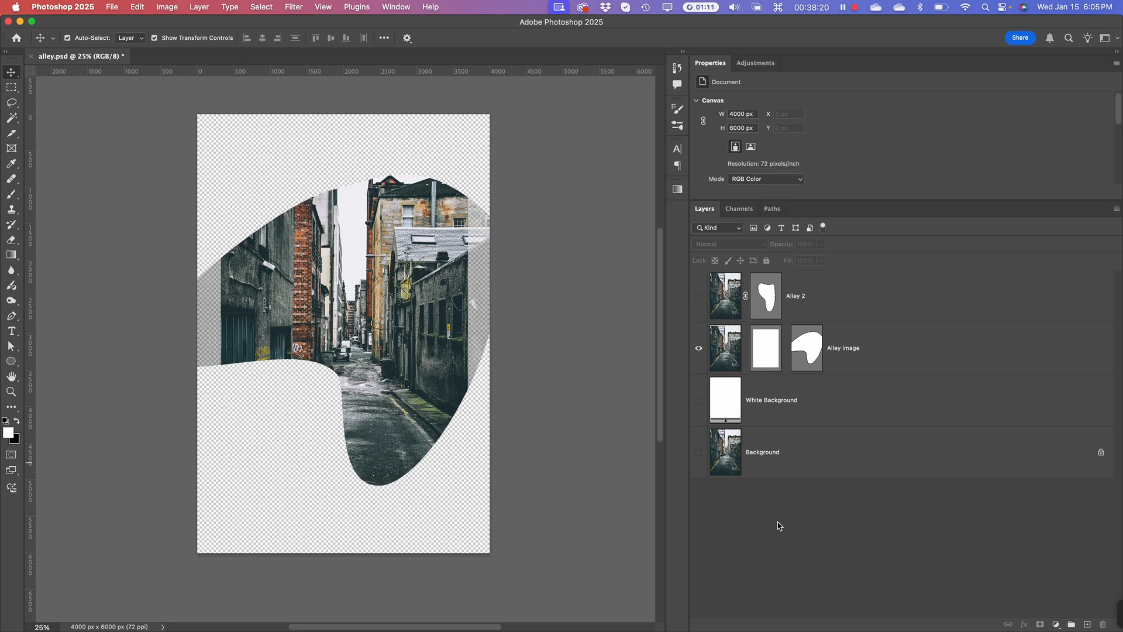
{"action": "left_click", "coordinate": [830, 355]}
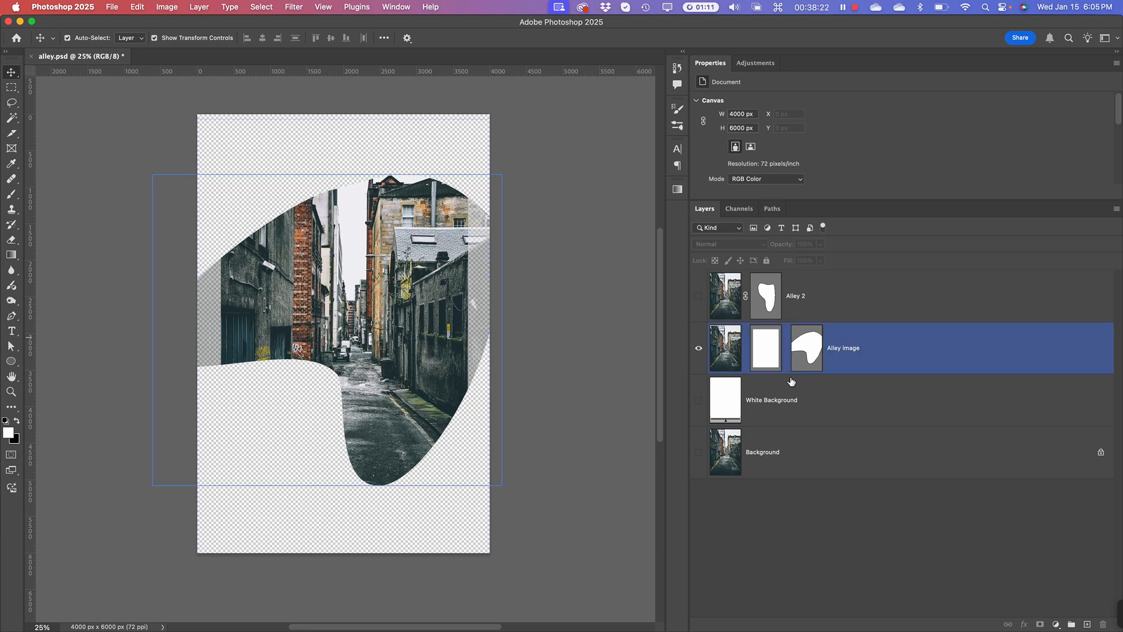
{"action": "left_click", "coordinate": [778, 541]}
{"action": "key", "text": "super+Tab"}
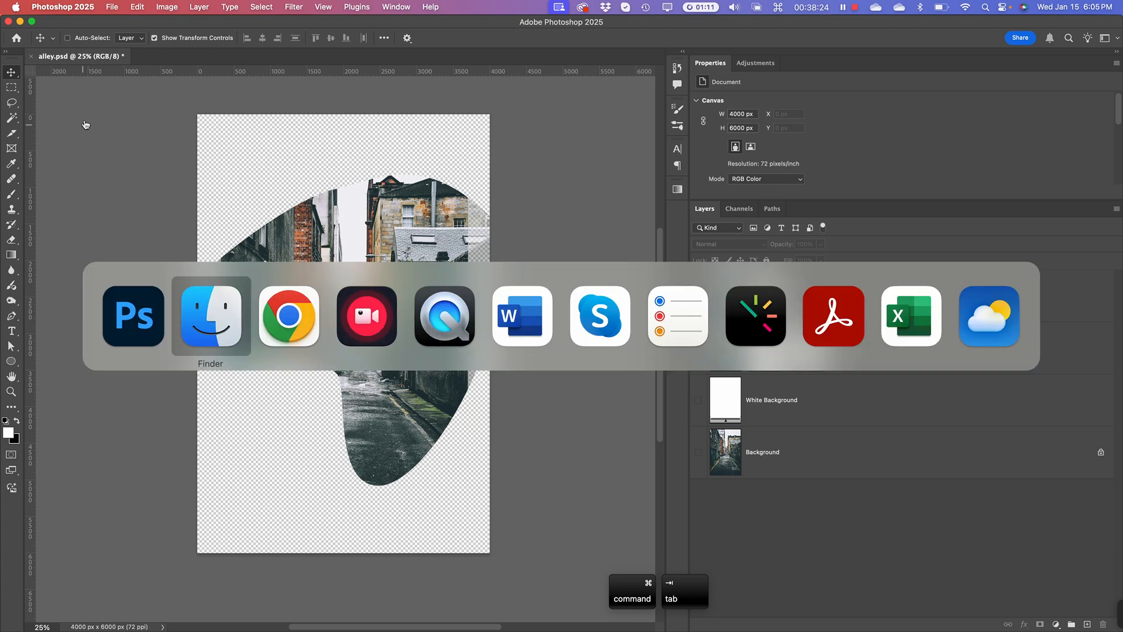
{"action": "key", "text": "super+s"}
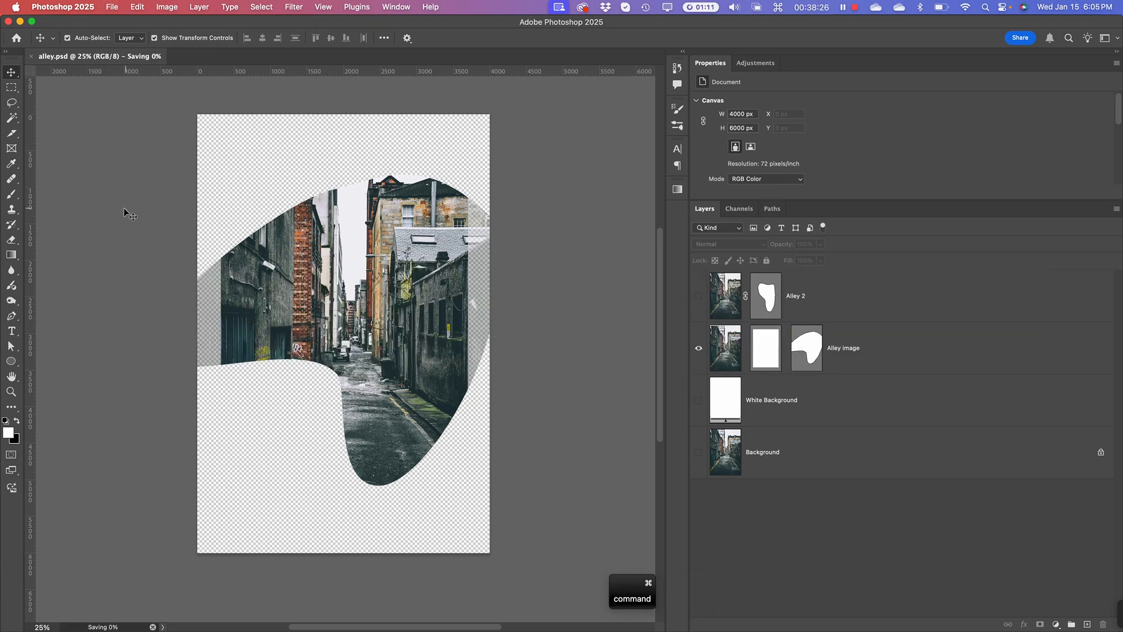
Step: Switch to Finder and open the external transport drive holding the exercise folders
{"action": "key", "text": "super+Tab"}
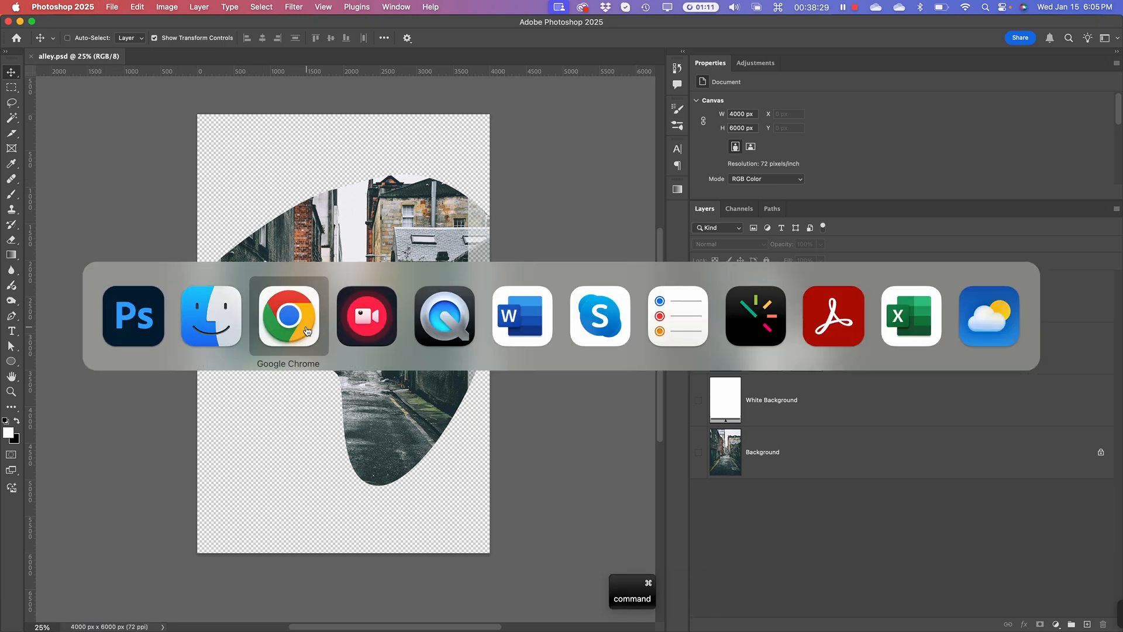
{"action": "left_click", "coordinate": [215, 328]}
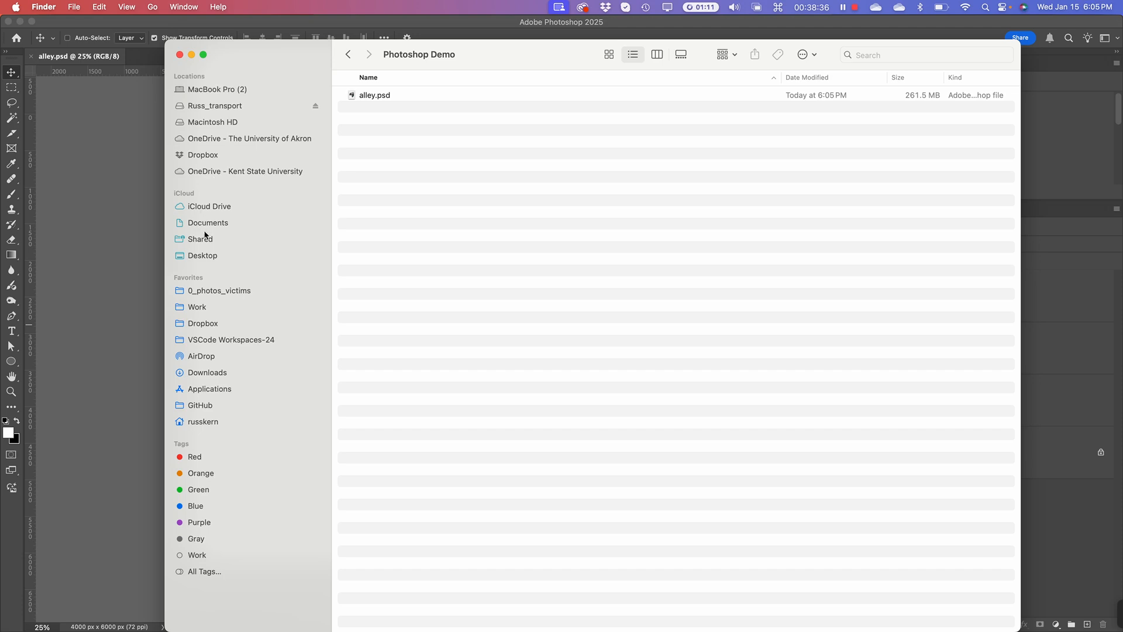
{"action": "left_click", "coordinate": [234, 110]}
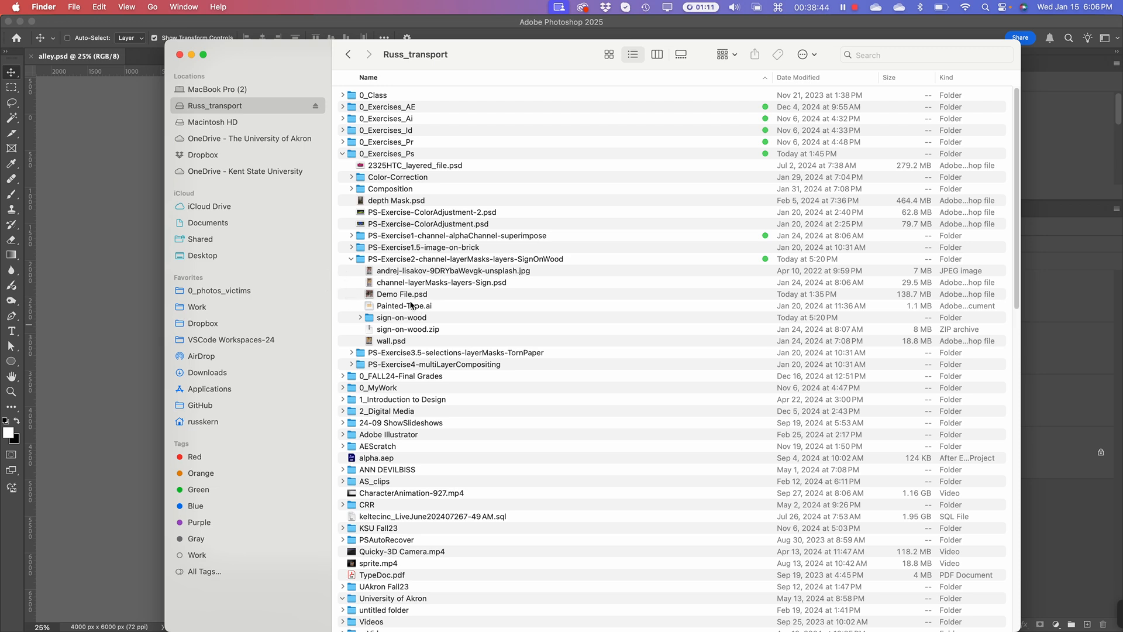
Step: Open Demo File.psd from the PS-Exercise2-channel-layerMasks-layers-SignOnWood folder, discard its embedded color profile, and narrow the panel column
{"action": "left_click", "coordinate": [362, 263]}
{"action": "double_click", "coordinate": [362, 261]}
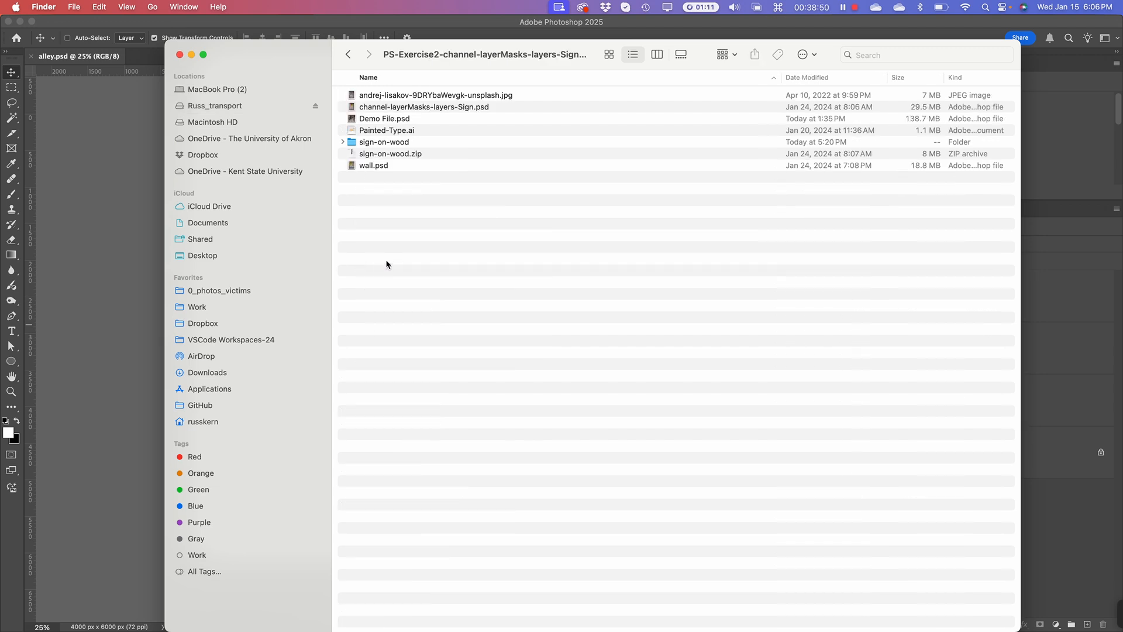
{"action": "left_click", "coordinate": [353, 169]}
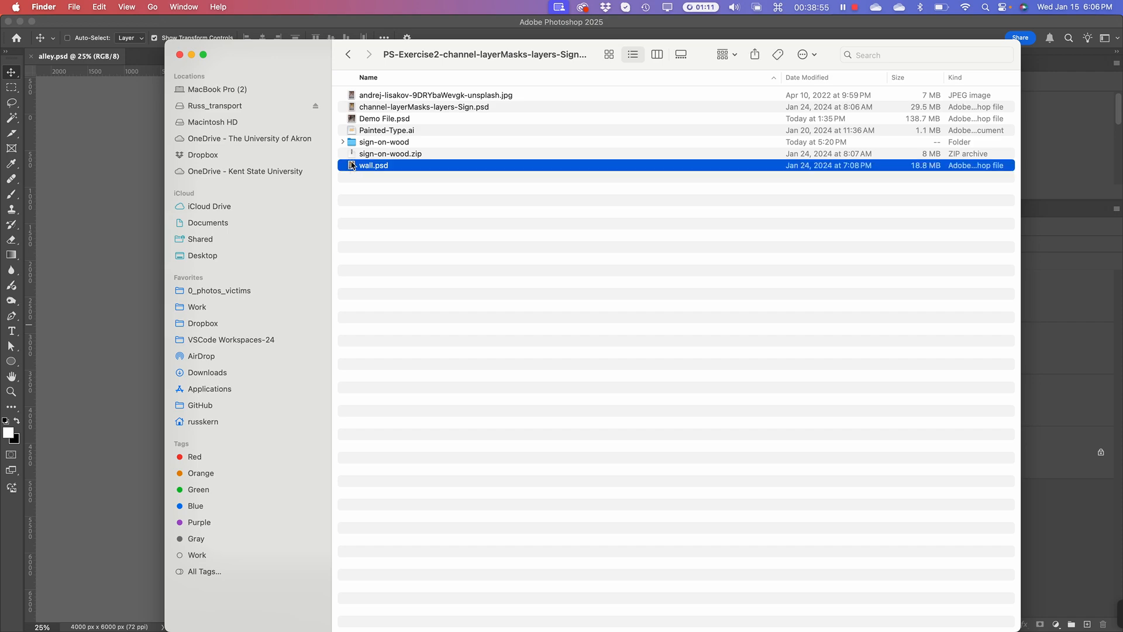
{"action": "double_click", "coordinate": [351, 119]}
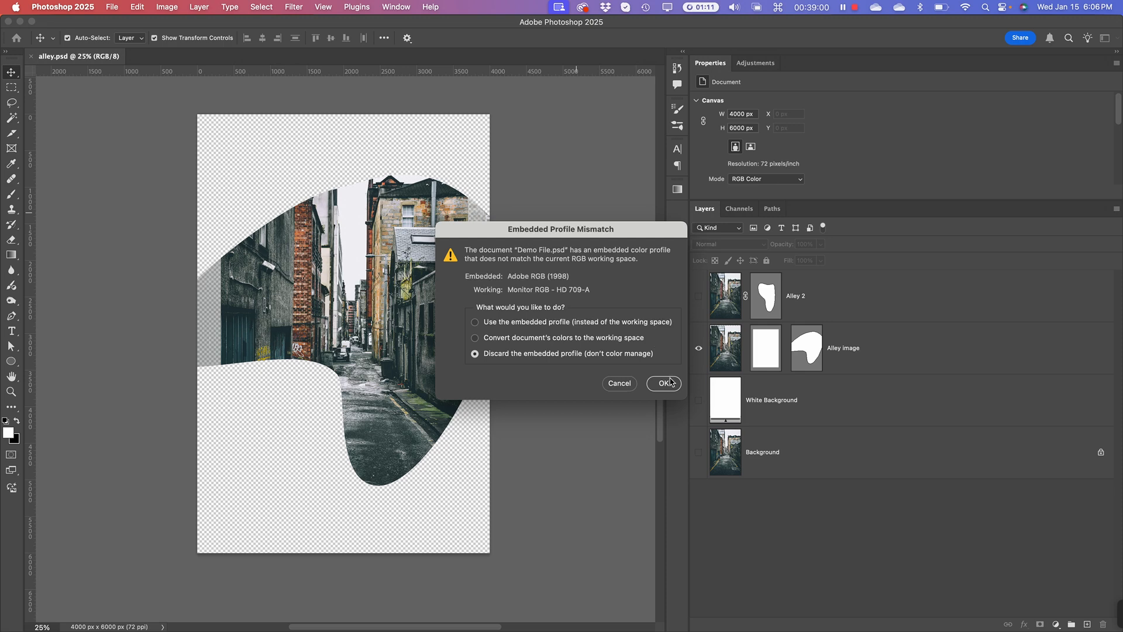
{"action": "left_click", "coordinate": [664, 383]}
{"action": "left_click_drag", "start_coordinate": [687, 385], "coordinate": [932, 385]}
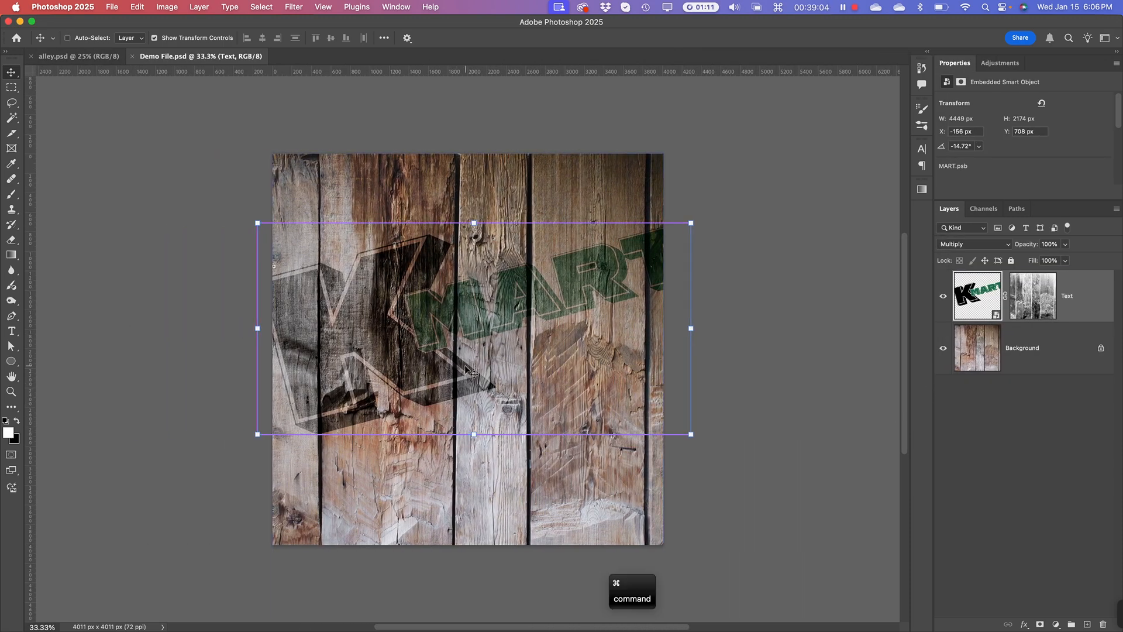
{"action": "key", "text": "super+equal"}
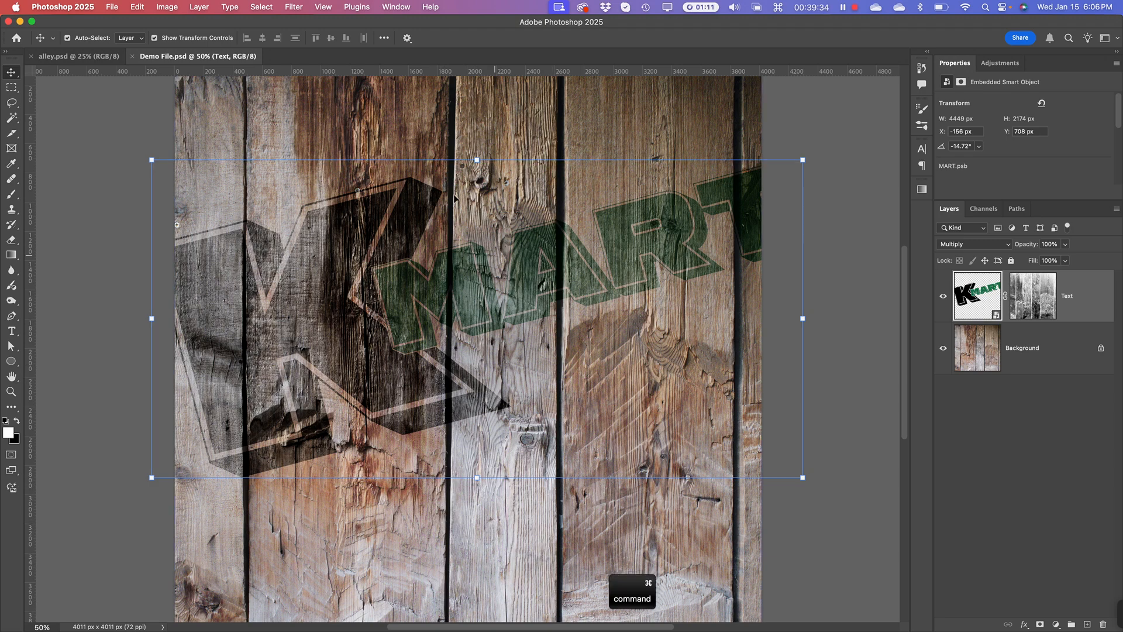
Step: Switch to Chrome, show the sign-on-wood download page on the course site, then minimize that window and return to Photoshop
{"action": "key", "text": "super+Tab"}
{"action": "key", "text": "Tab"}
{"action": "left_click", "coordinate": [283, 319]}
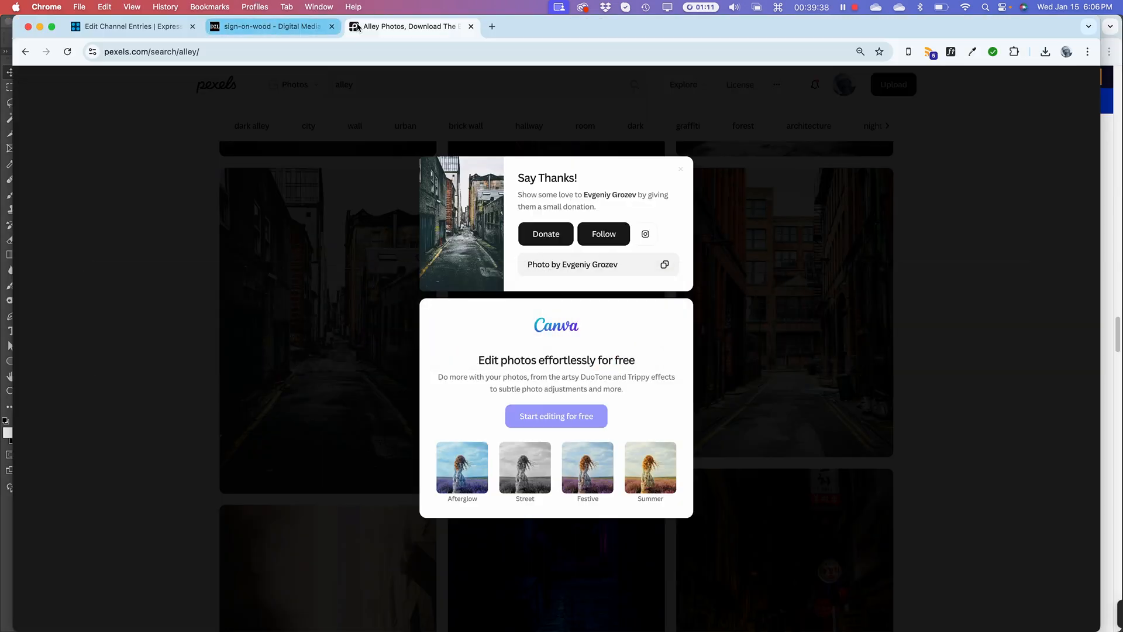
{"action": "left_click", "coordinate": [266, 26]}
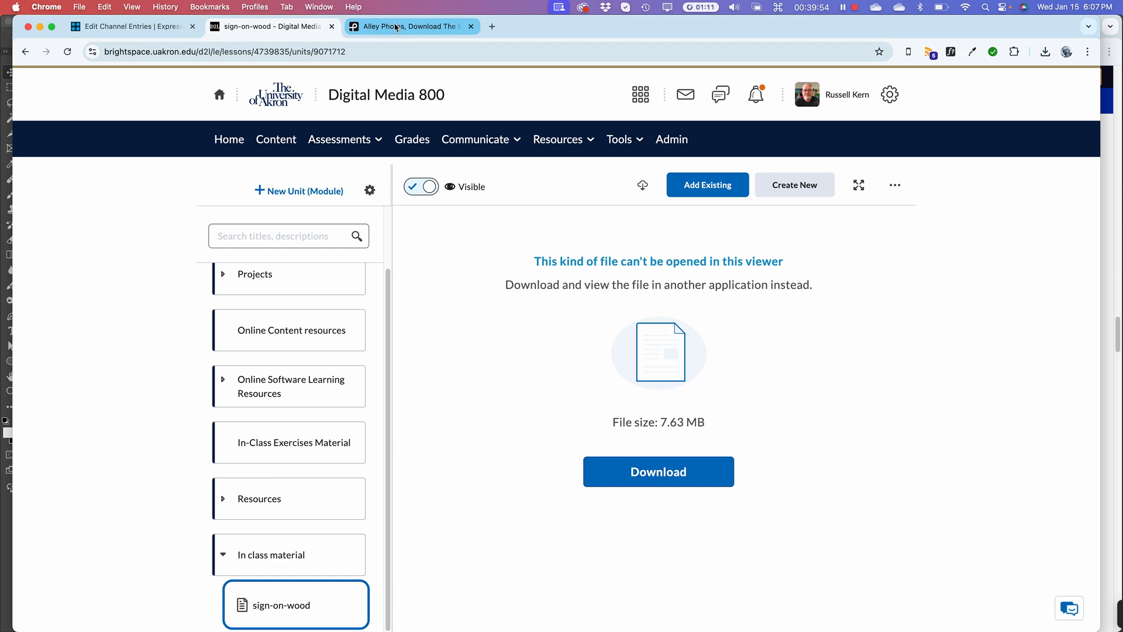
{"action": "left_click", "coordinate": [40, 27]}
{"action": "key", "text": "super+Tab"}
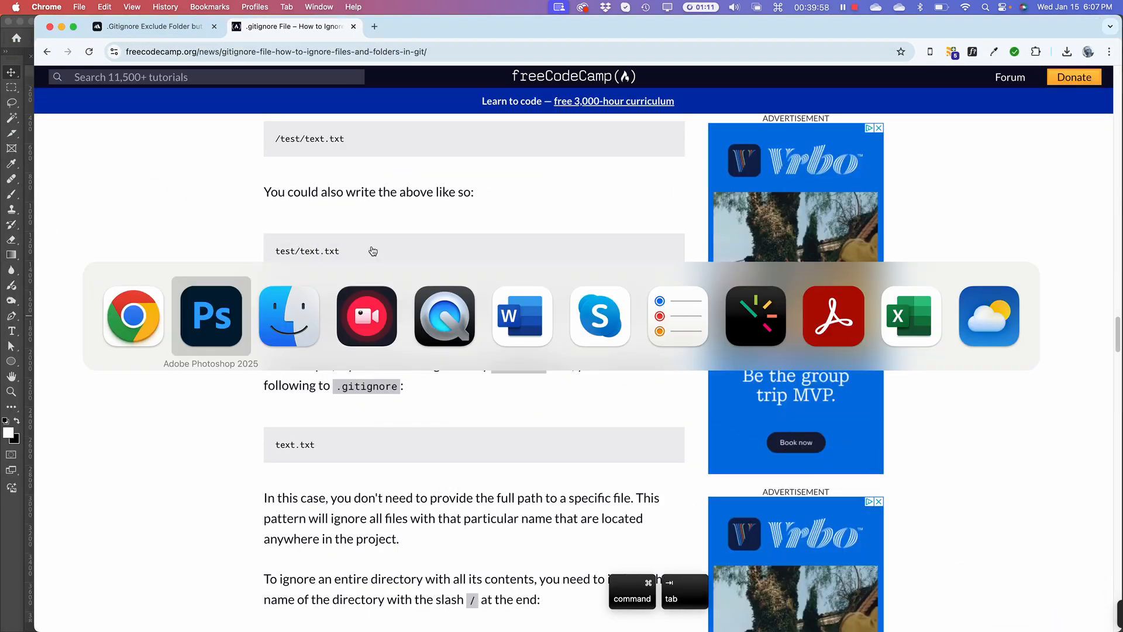
{"action": "left_click", "coordinate": [208, 319]}
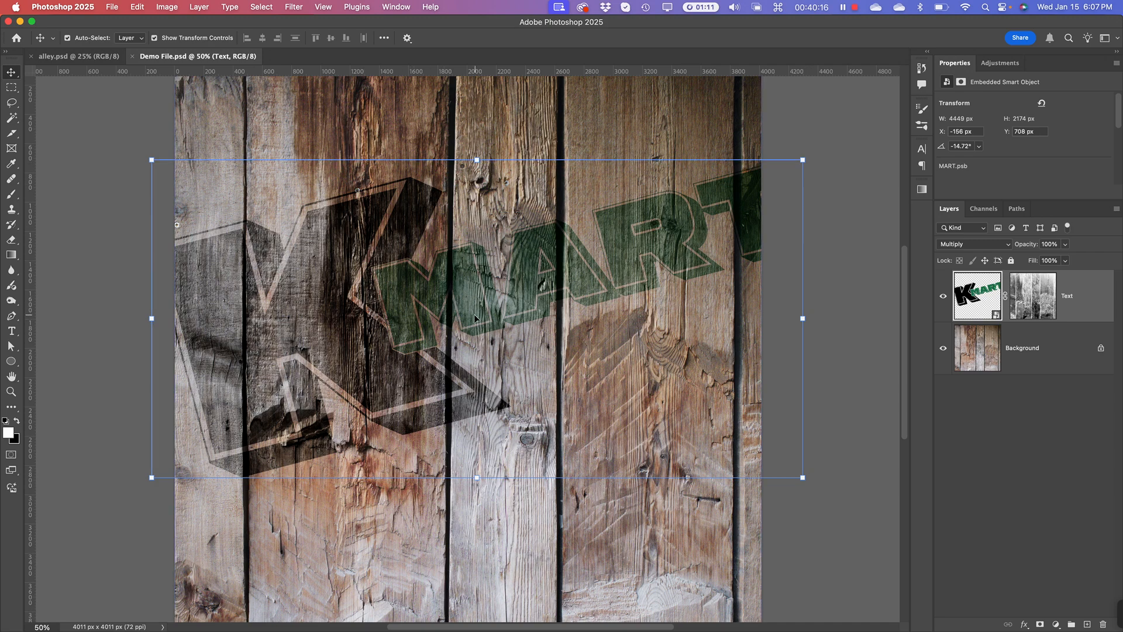
Step: Deselect the Text layer and open the Unsplash wood-plank JPEG from the exercise folder in Photoshop, discarding its embedded color profile
{"action": "left_click", "coordinate": [792, 209]}
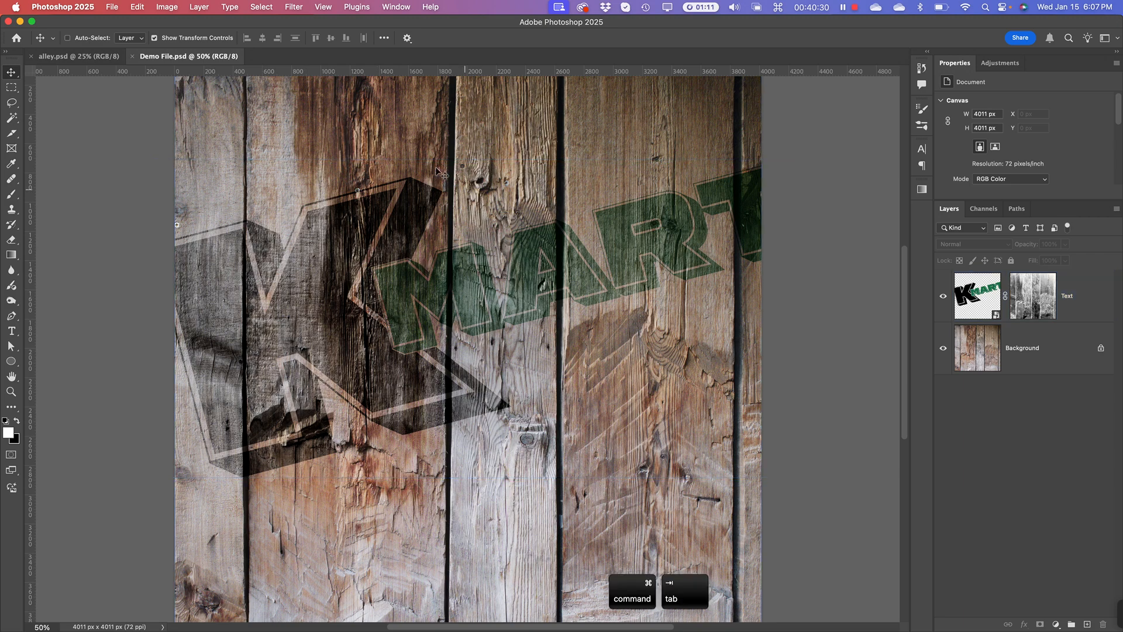
{"action": "key", "text": "super+Tab"}
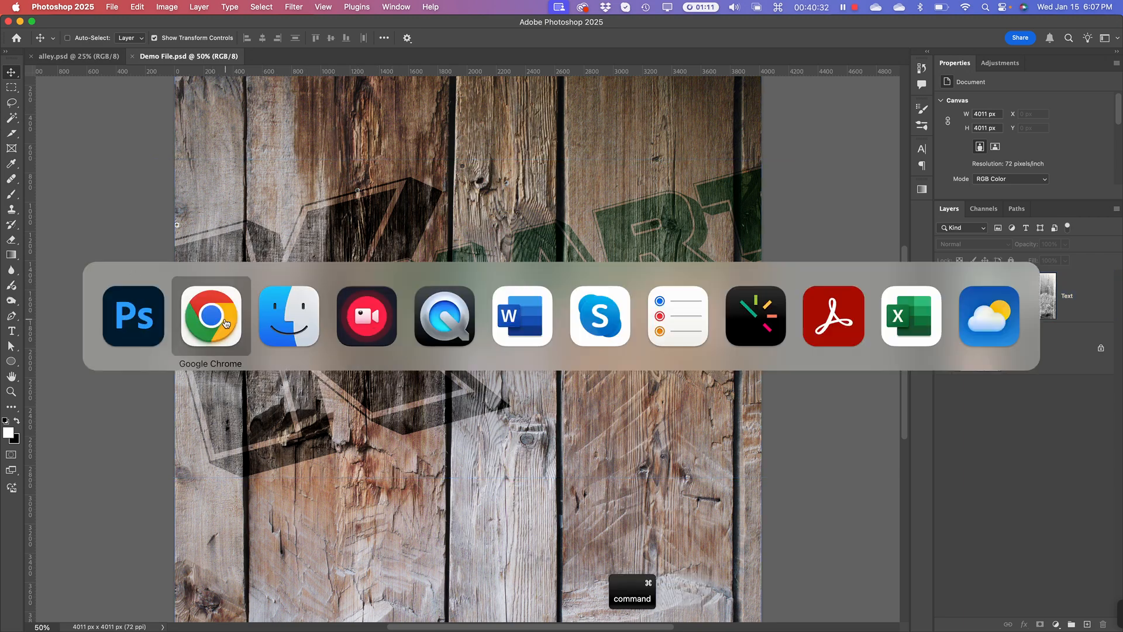
{"action": "left_click", "coordinate": [287, 320]}
{"action": "left_click", "coordinate": [354, 279]}
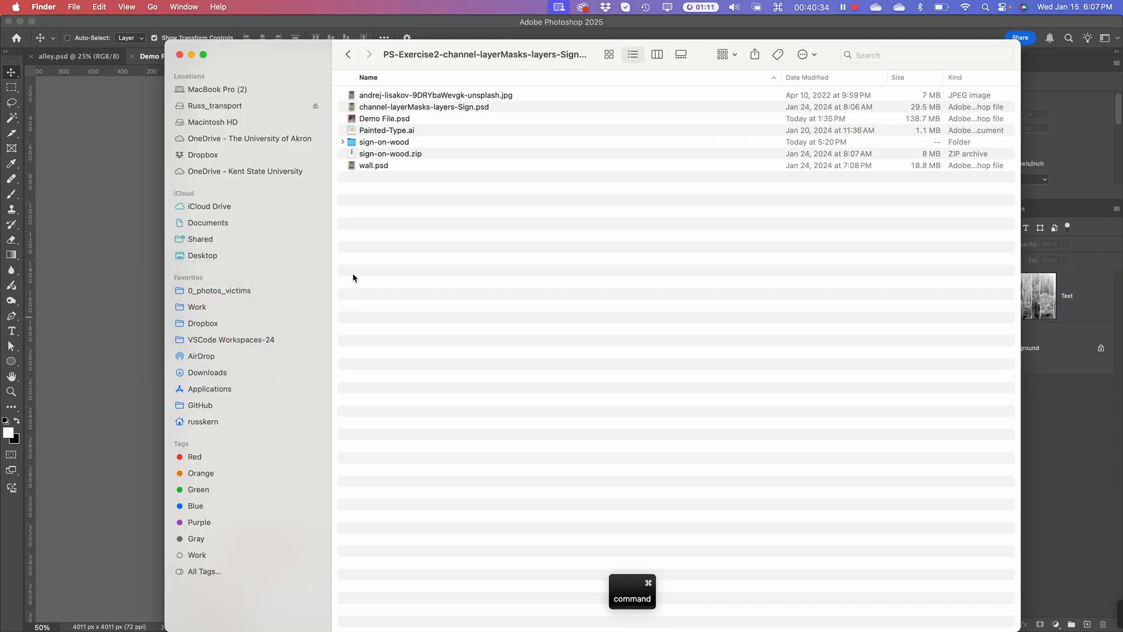
{"action": "left_click", "coordinate": [356, 95]}
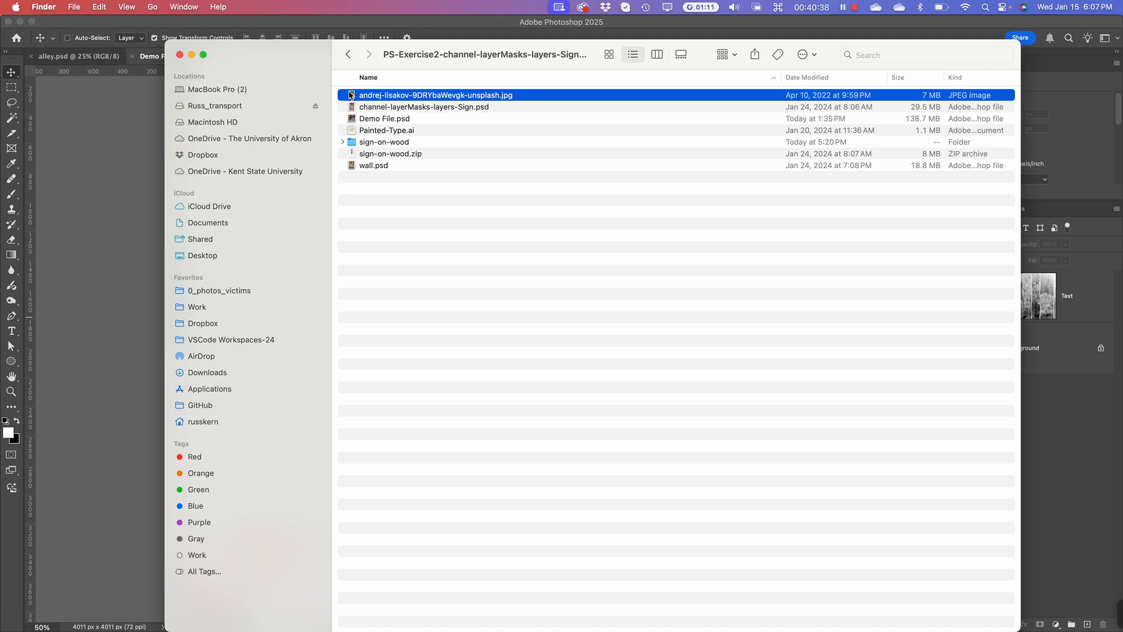
{"action": "left_click_drag", "start_coordinate": [351, 95], "coordinate": [525, 619]}
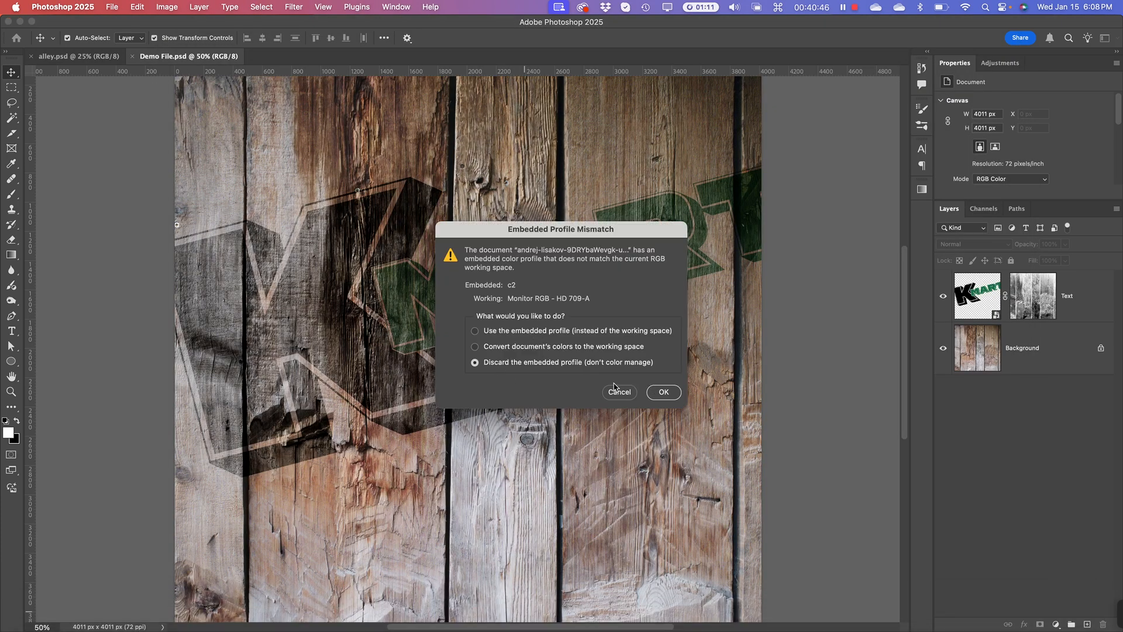
{"action": "left_click", "coordinate": [572, 349]}
{"action": "left_click", "coordinate": [663, 394]}
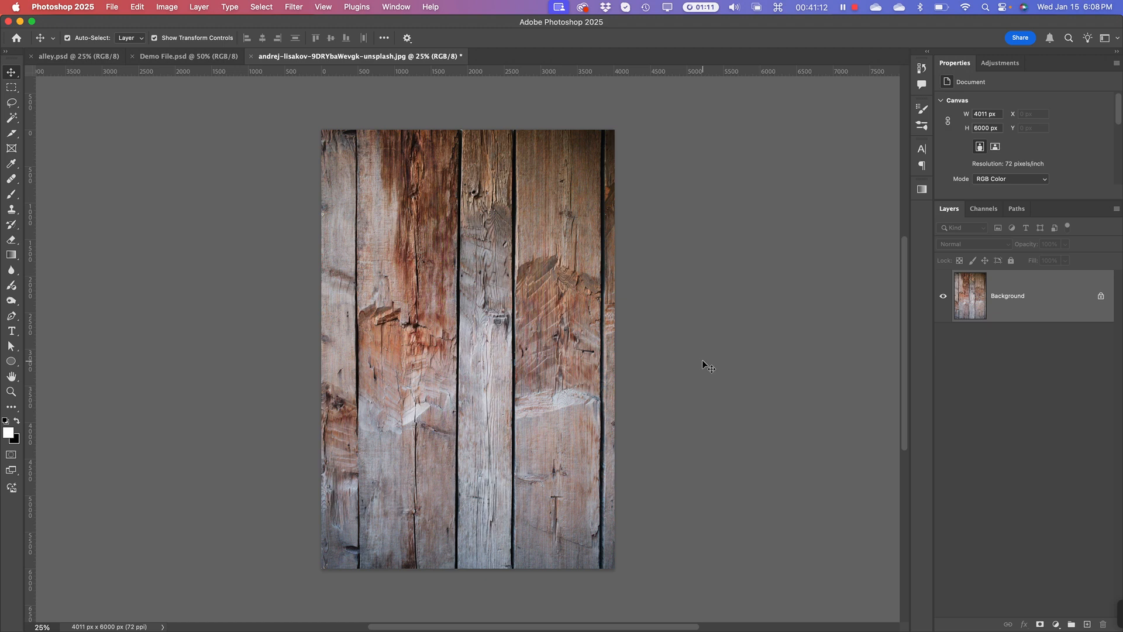
Step: Add a horizontal text layer reading "Wharf" in white Barber at 200 pt on the upper part of the wood planks
{"action": "left_click", "coordinate": [13, 332]}
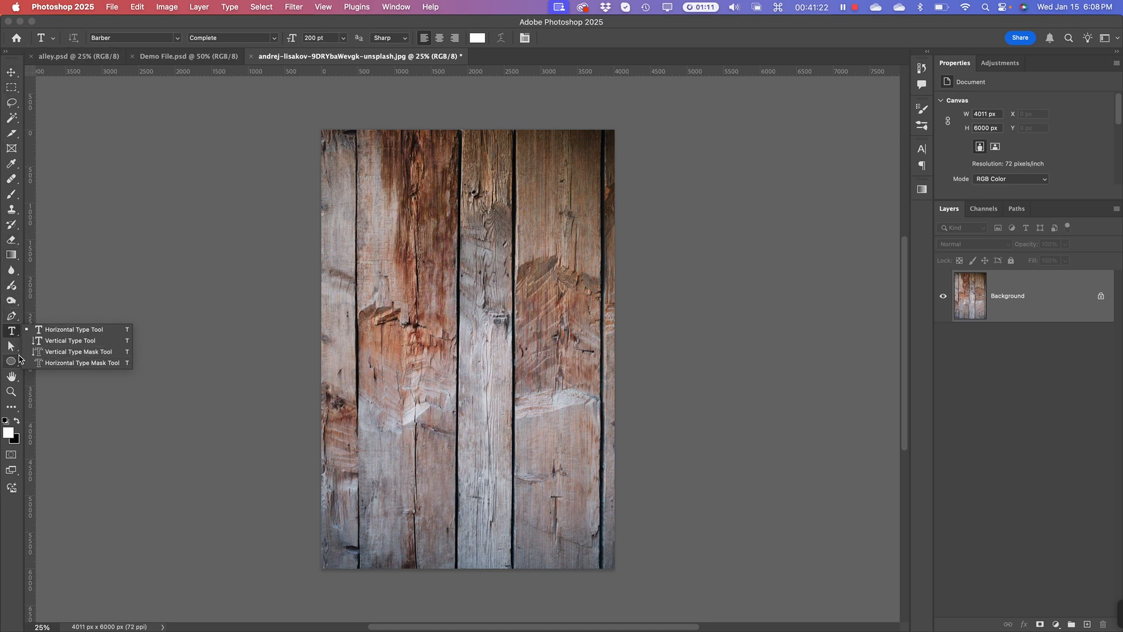
{"action": "left_click", "coordinate": [15, 332]}
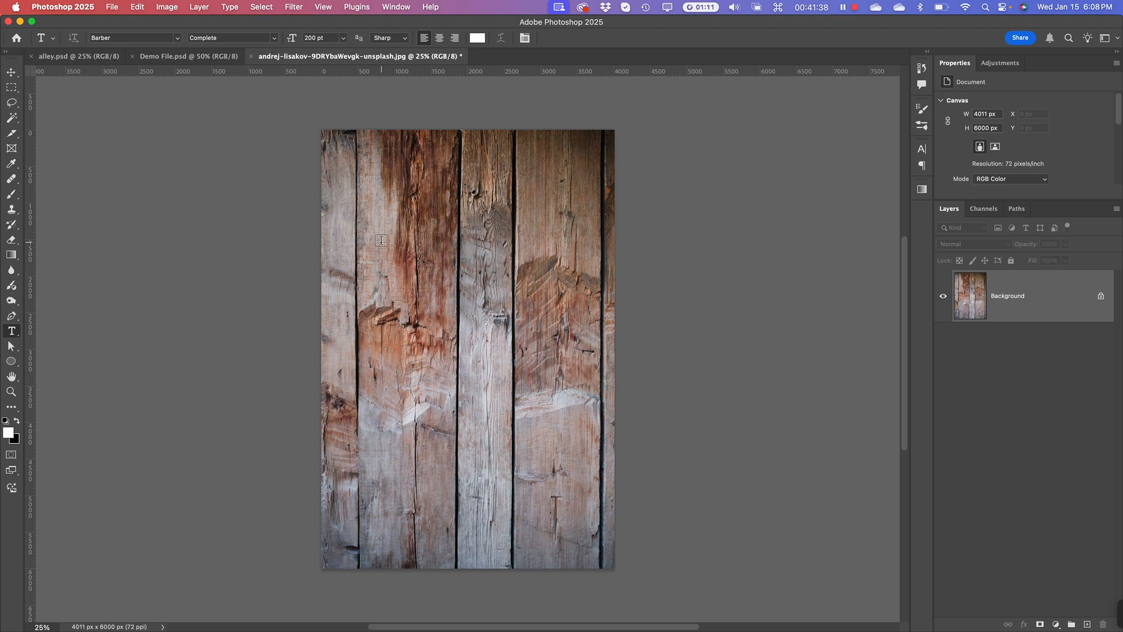
{"action": "left_click", "coordinate": [376, 260]}
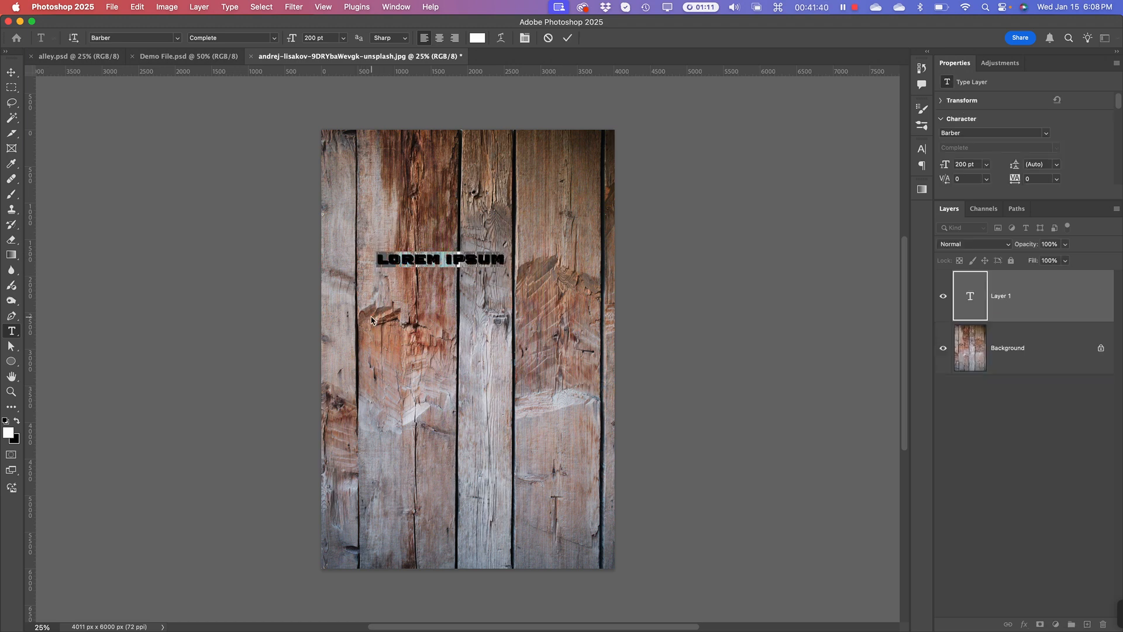
{"action": "key", "text": "shift"}
{"action": "type", "text": "WHAR"}
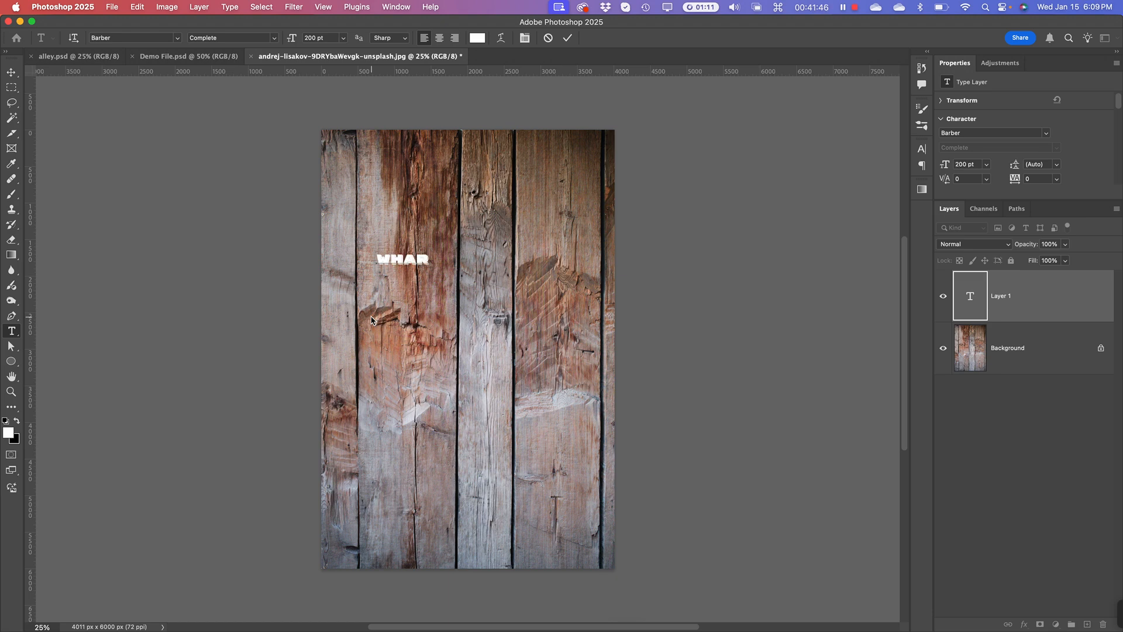
{"action": "type", "text": "F"}
{"action": "left_click", "coordinate": [10, 75]}
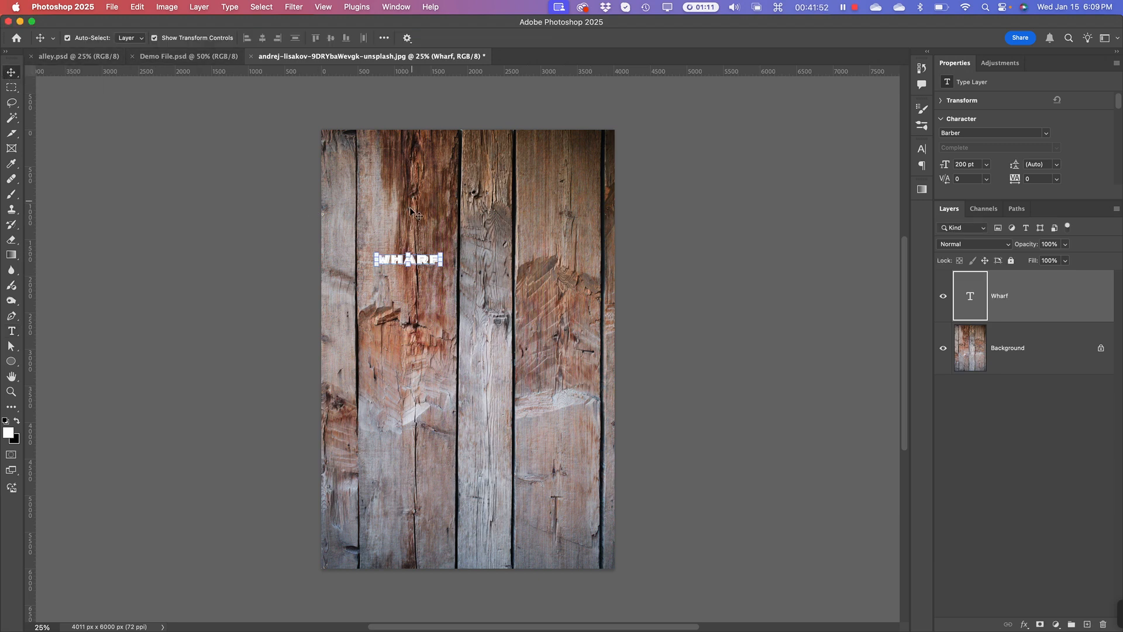
Step: Set the Wharf text's size to 800 pt and move it so the whole word fits across the planks
{"action": "left_click", "coordinate": [12, 332]}
{"action": "double_click", "coordinate": [430, 257]}
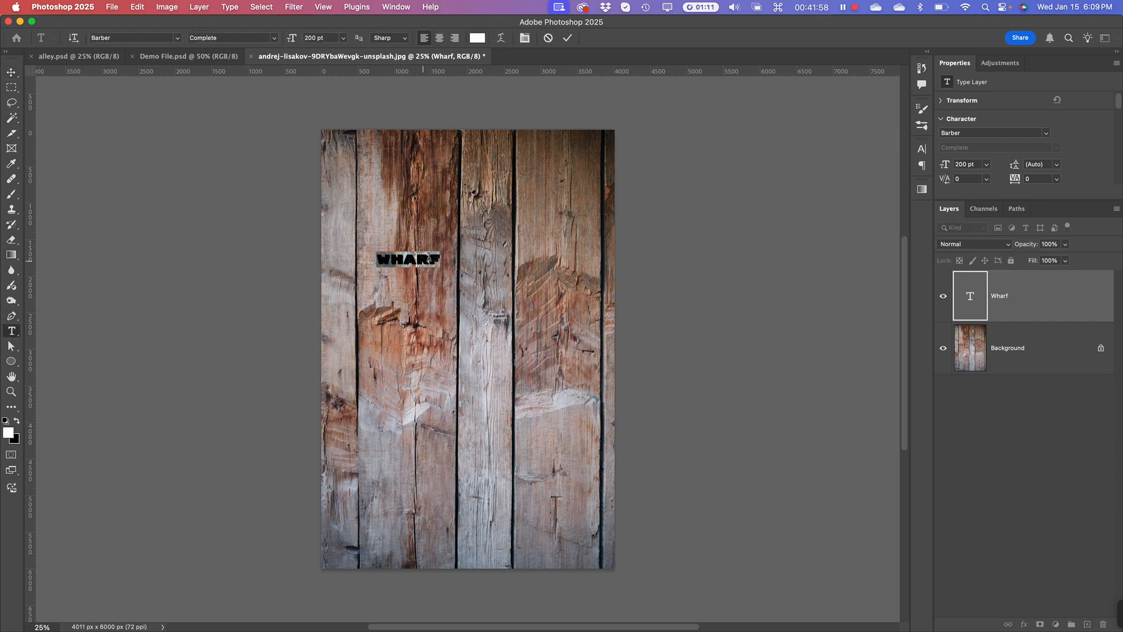
{"action": "left_click", "coordinate": [972, 165]}
{"action": "type", "text": "800"}
{"action": "key", "text": "Return"}
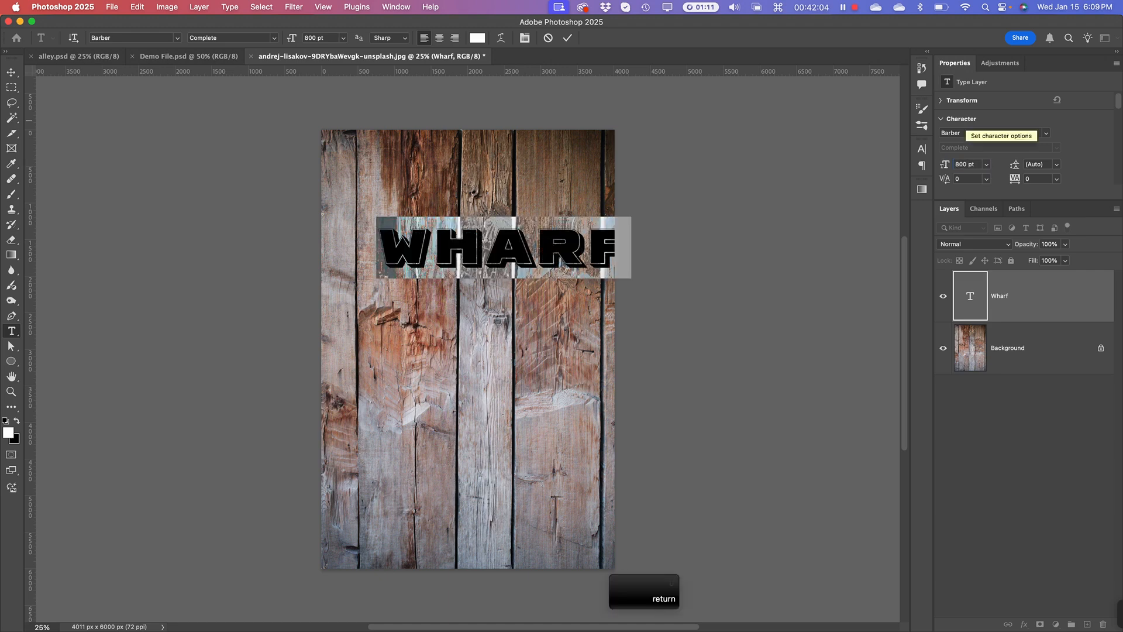
{"action": "left_click", "coordinate": [12, 73]}
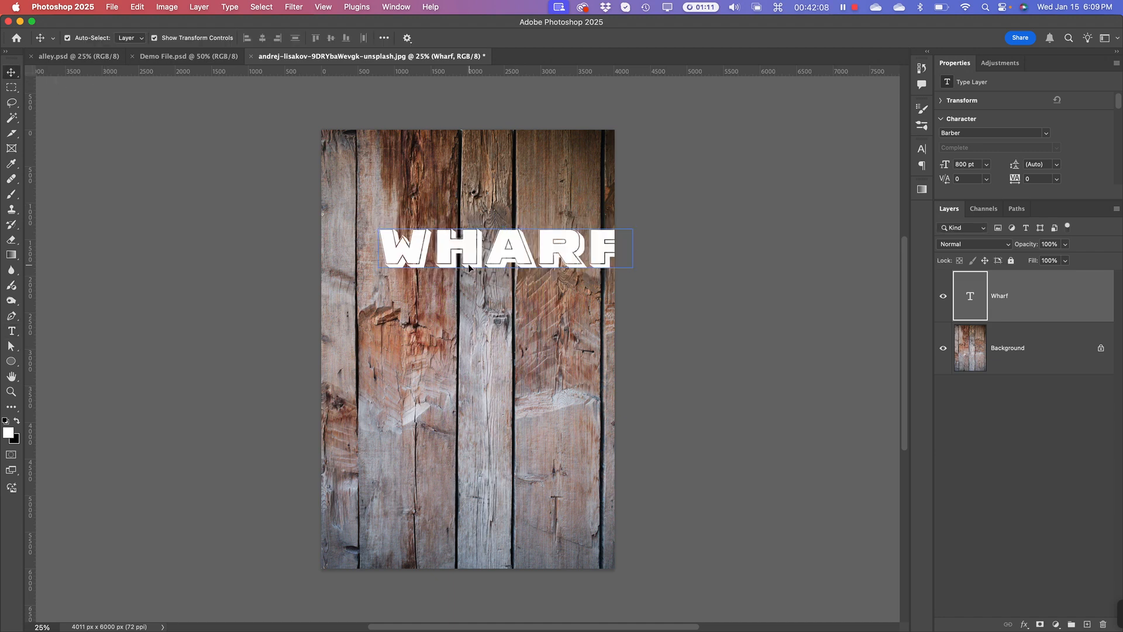
{"action": "left_click_drag", "start_coordinate": [469, 268], "coordinate": [430, 271]}
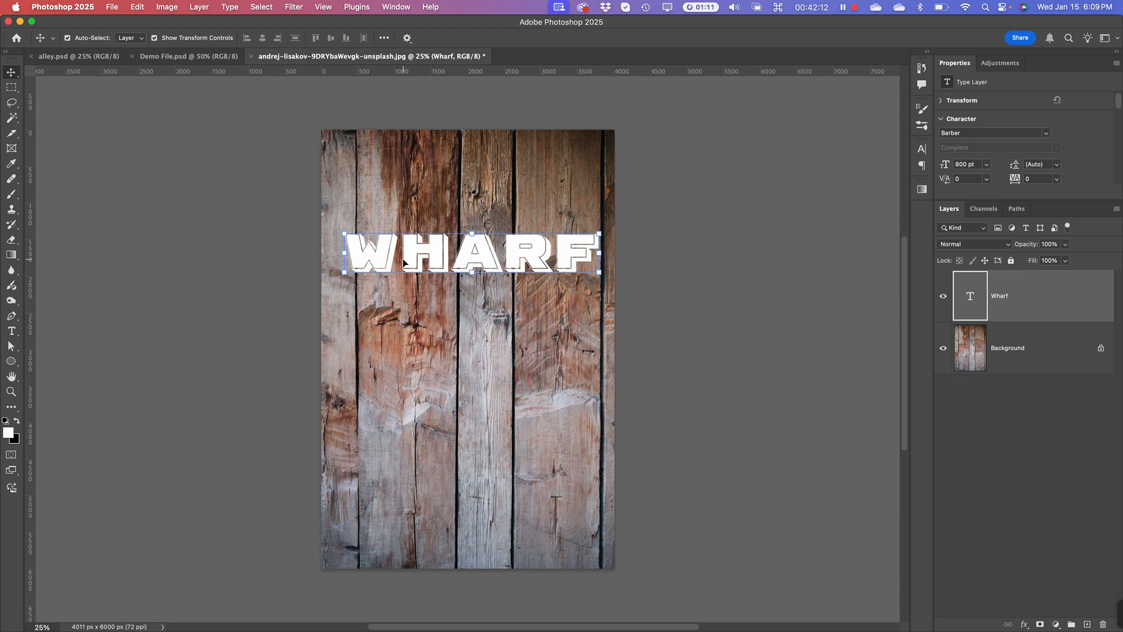
{"action": "left_click_drag", "start_coordinate": [493, 265], "coordinate": [489, 262]}
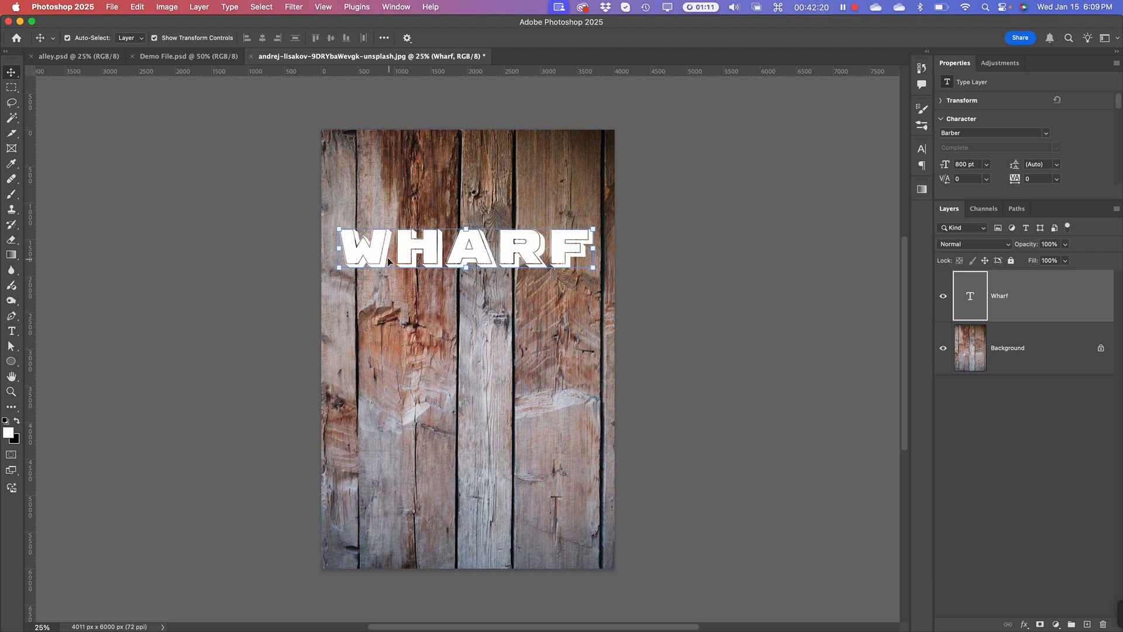
Step: Add a second 800 pt text layer with the owner's possessive first name above Wharf and align their left edges
{"action": "left_click", "coordinate": [8, 333]}
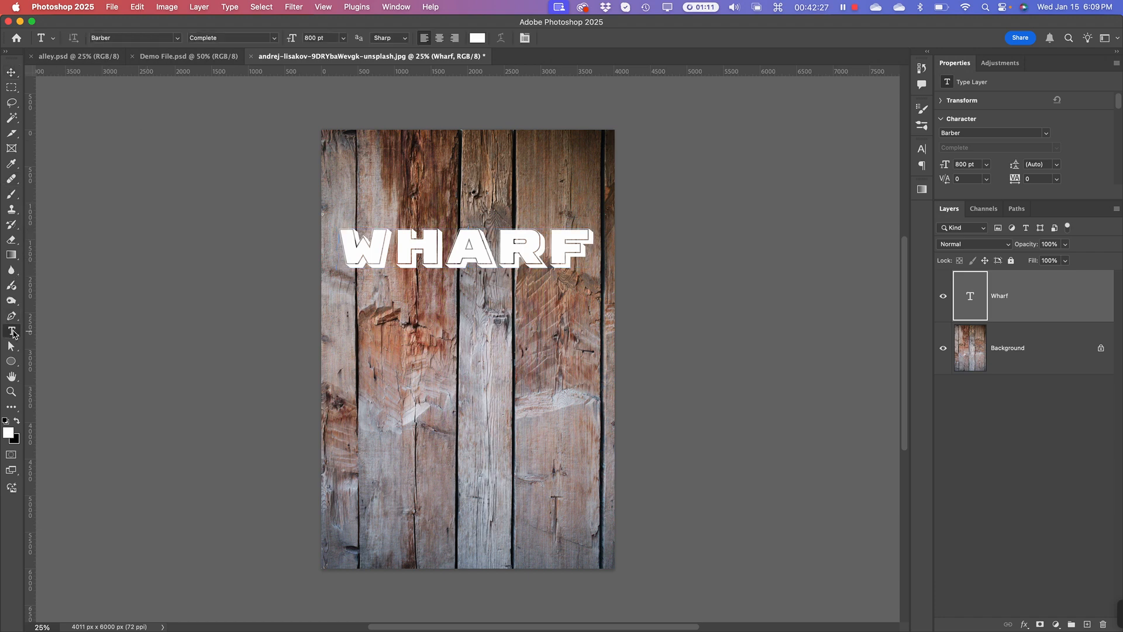
{"action": "left_click", "coordinate": [381, 218]}
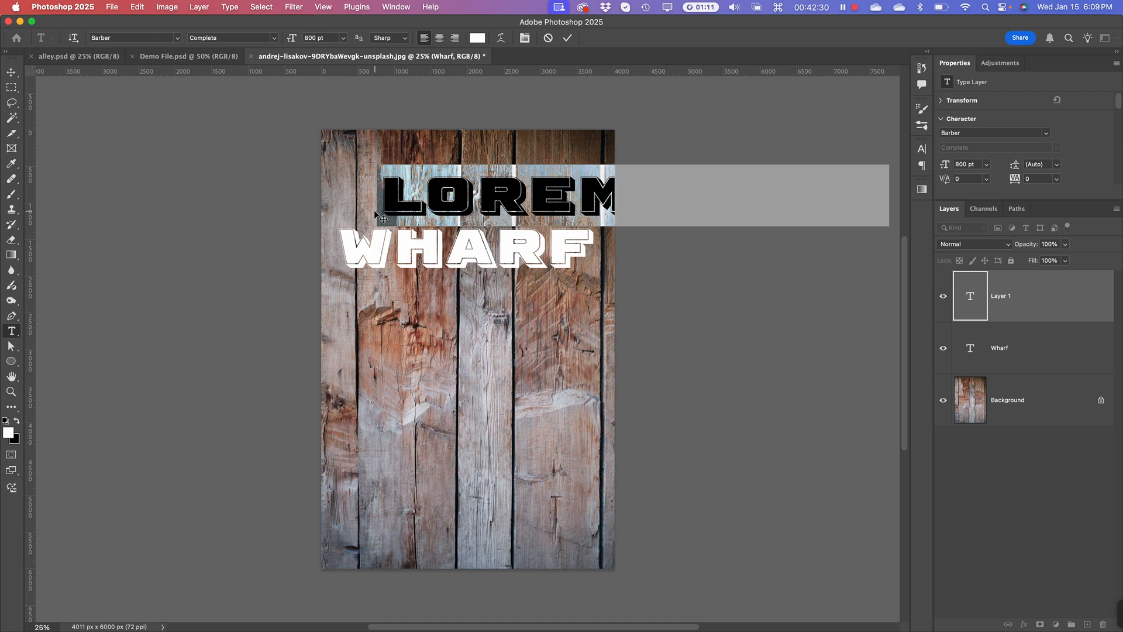
{"action": "type", "text": "Russ"}
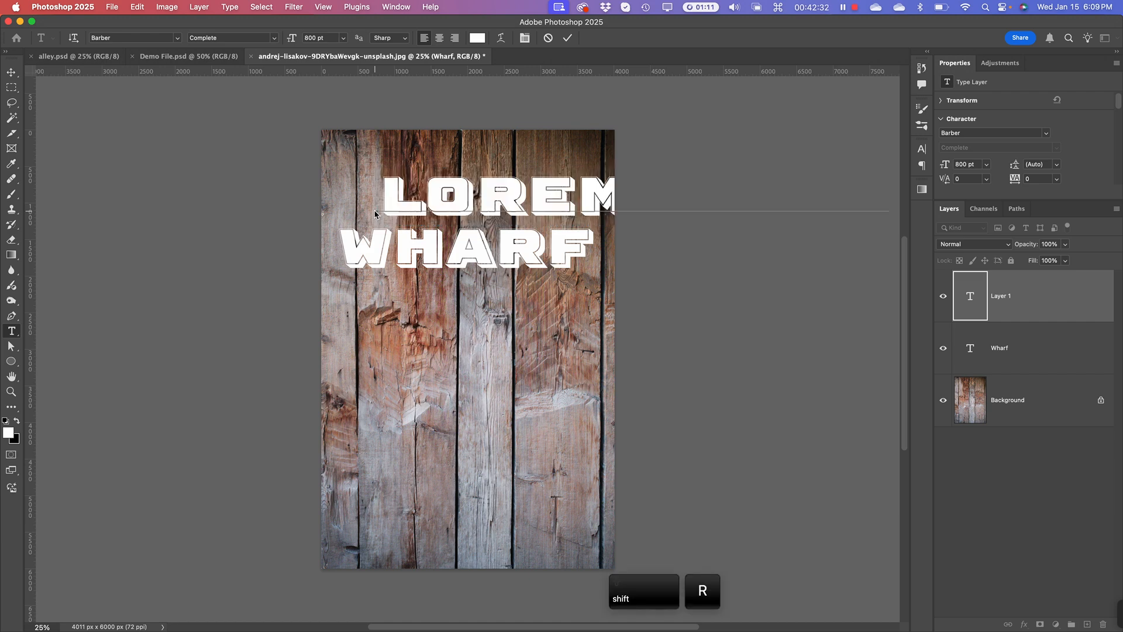
{"action": "type", "text": "'s"}
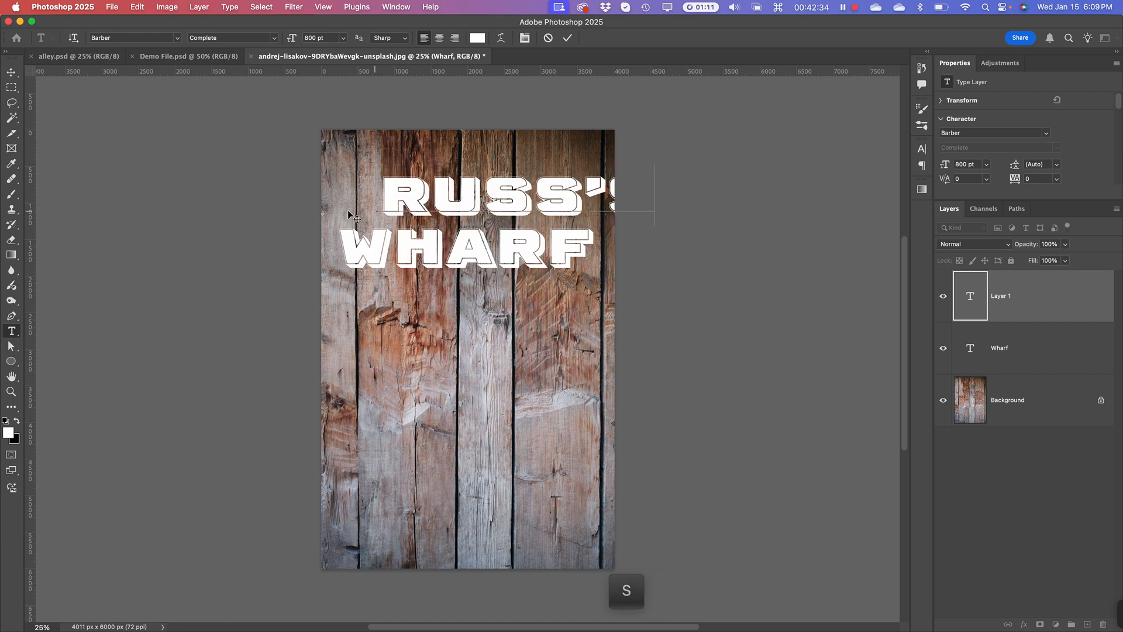
{"action": "left_click", "coordinate": [11, 71]}
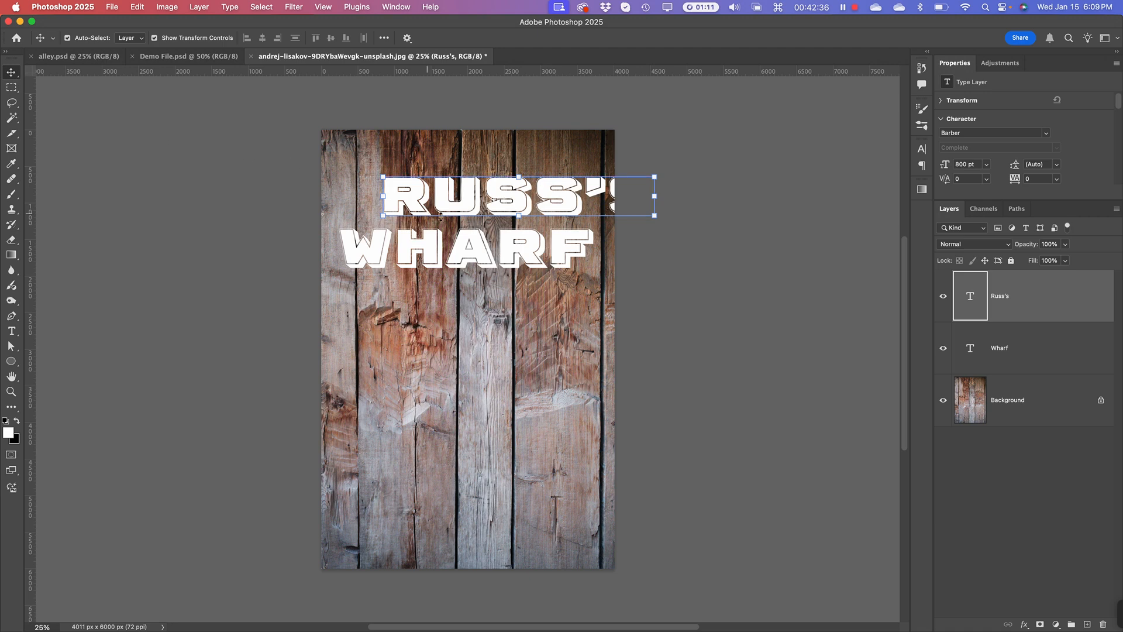
{"action": "left_click_drag", "start_coordinate": [473, 218], "coordinate": [430, 220]}
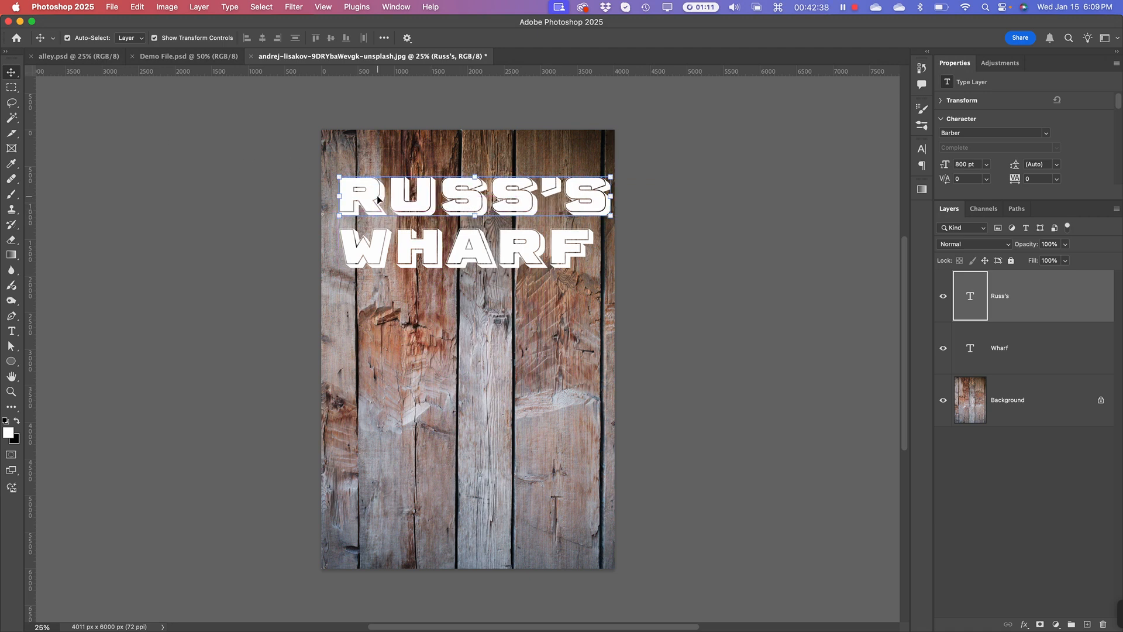
Step: Change the font of the first-name text layer above Wharf to Adlery Pro and retype the possessive first name
{"action": "left_click", "coordinate": [1046, 132]}
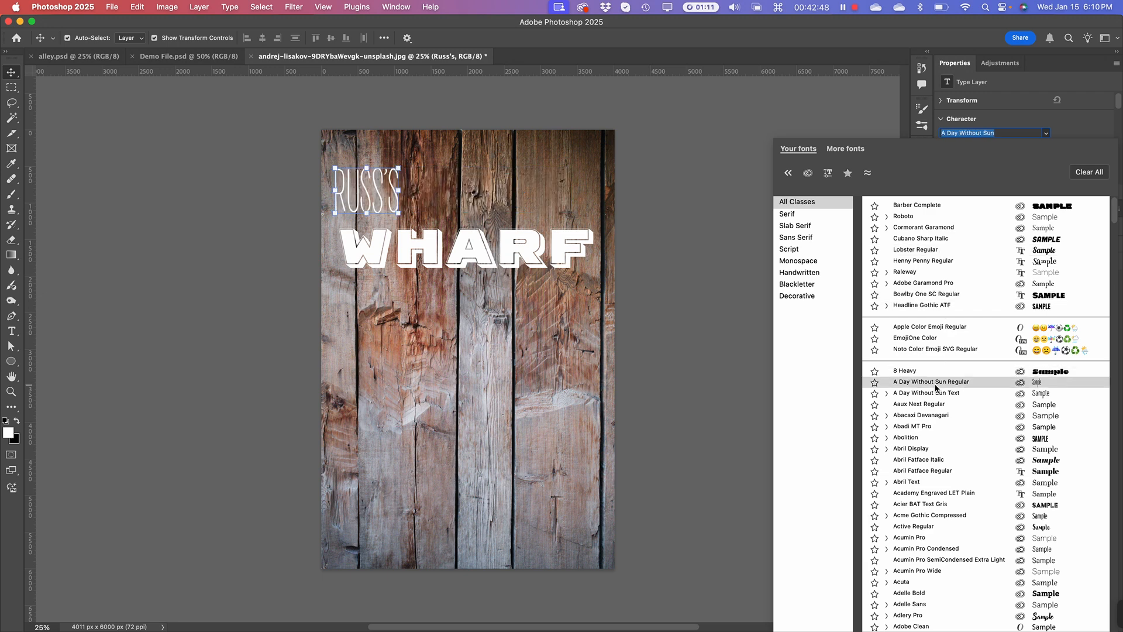
{"action": "scroll", "coordinate": [959, 380], "scroll_direction": "down", "scroll_amount": 3}
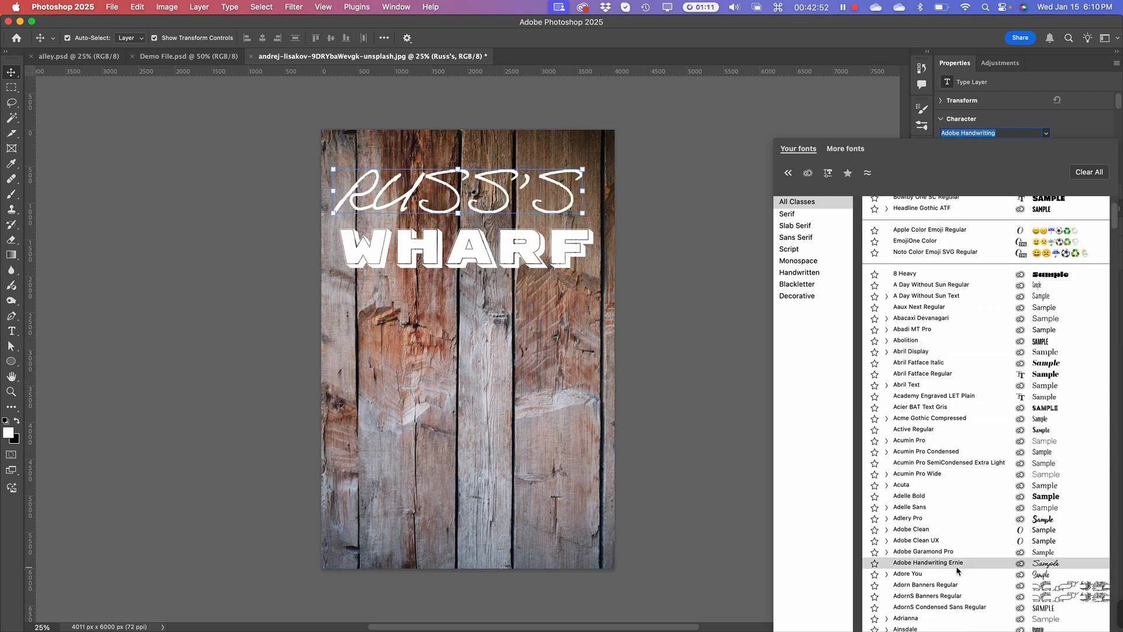
{"action": "left_click", "coordinate": [949, 518]}
{"action": "double_click", "coordinate": [416, 204]}
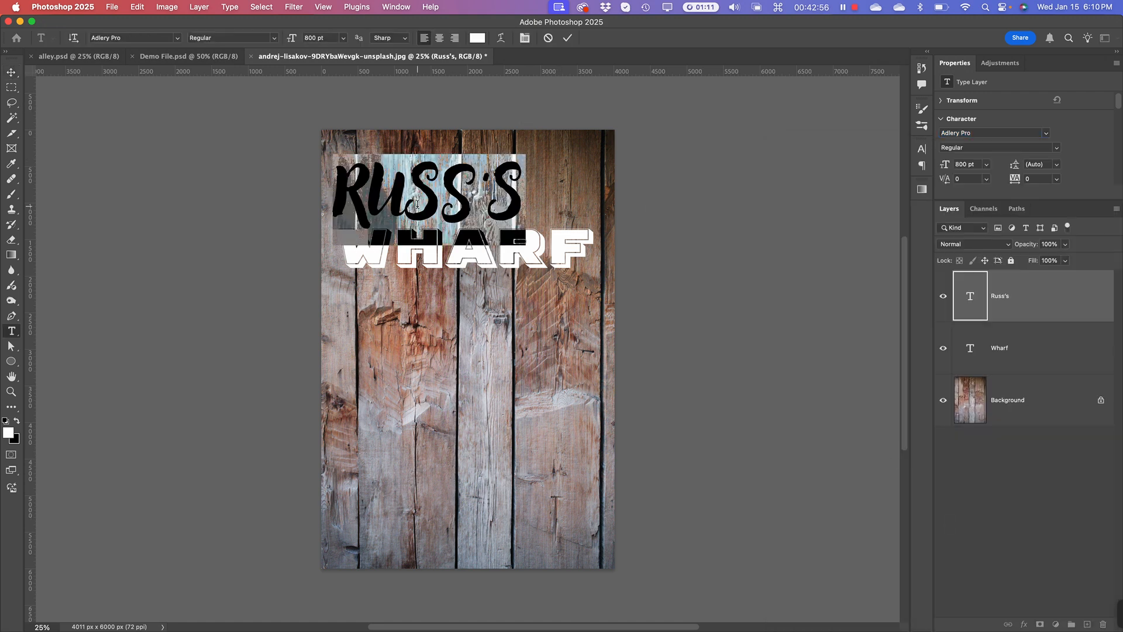
{"action": "type", "text": "Ru"}
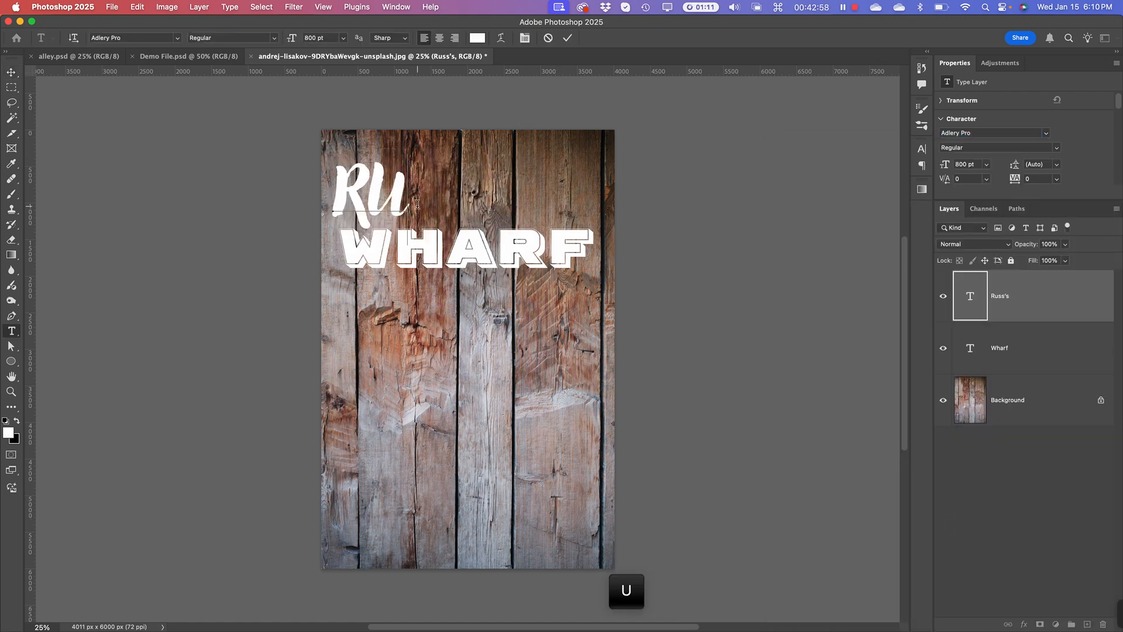
{"action": "type", "text": "s"}
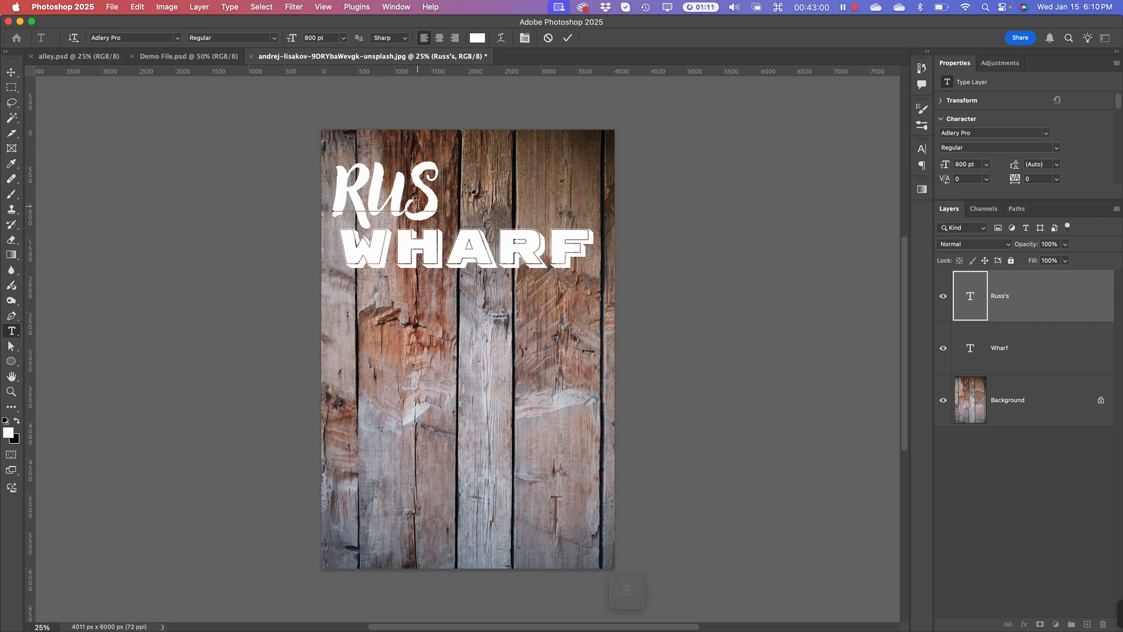
{"action": "type", "text": "s'"}
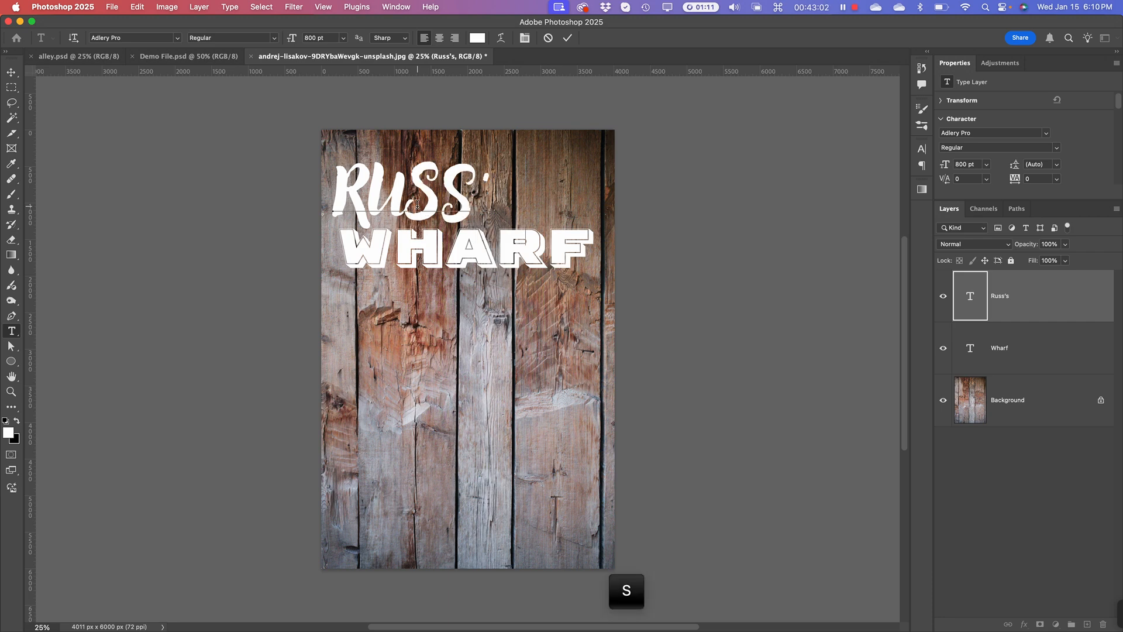
{"action": "type", "text": "s"}
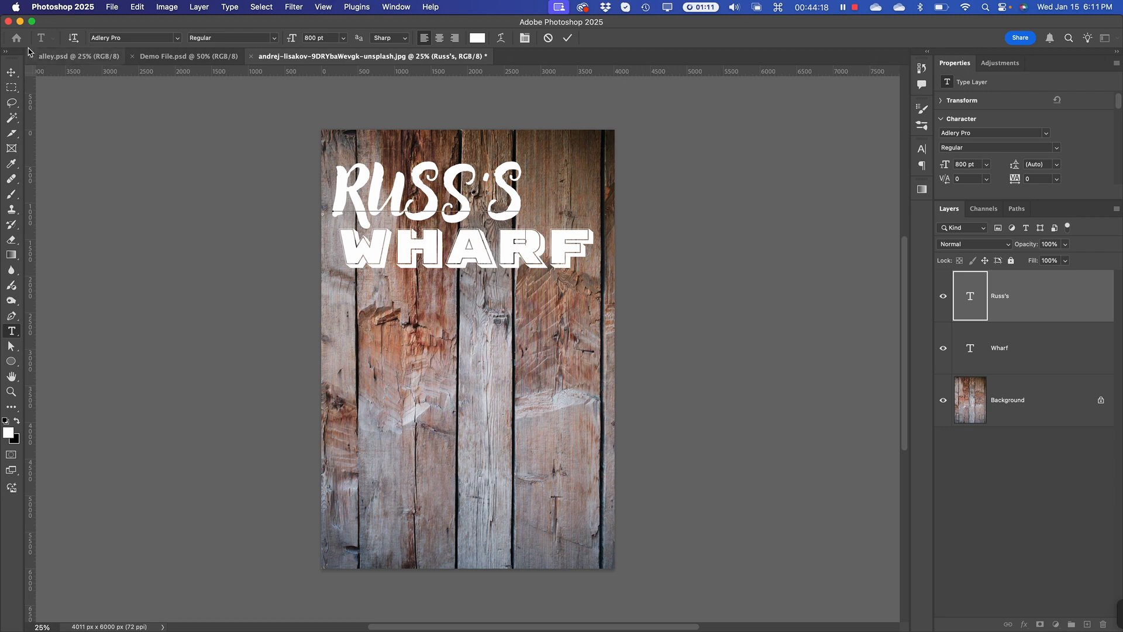
Step: Move Wharf slightly down and shift the first-name text down and right so their left edges line up
{"action": "left_click", "coordinate": [11, 72]}
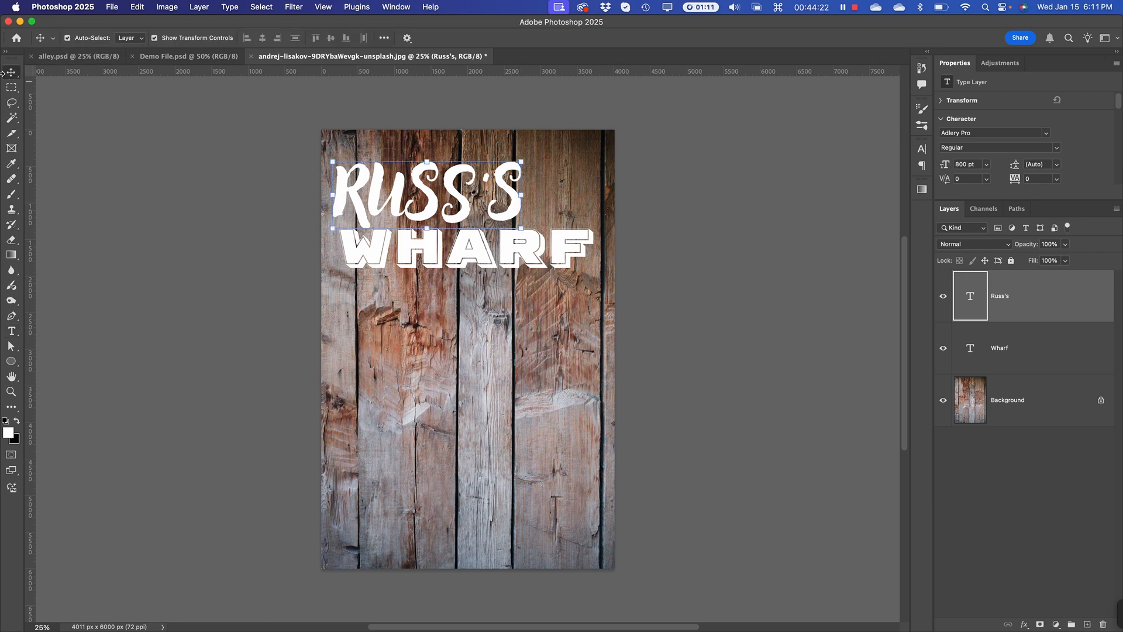
{"action": "left_click_drag", "start_coordinate": [484, 263], "coordinate": [485, 274]}
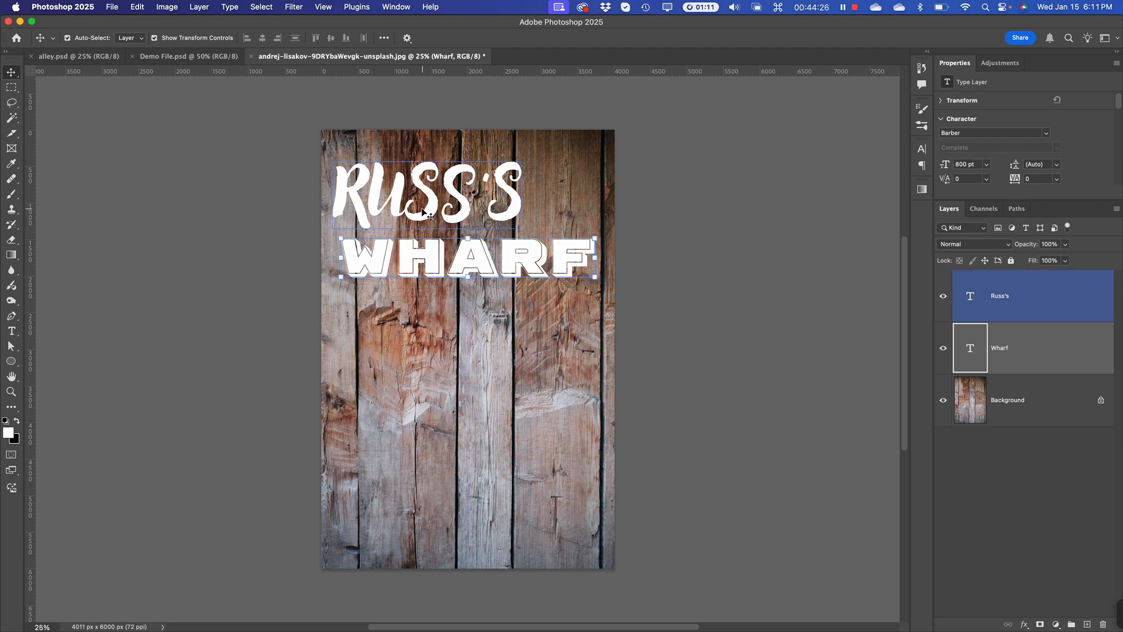
{"action": "left_click_drag", "start_coordinate": [423, 212], "coordinate": [432, 221]}
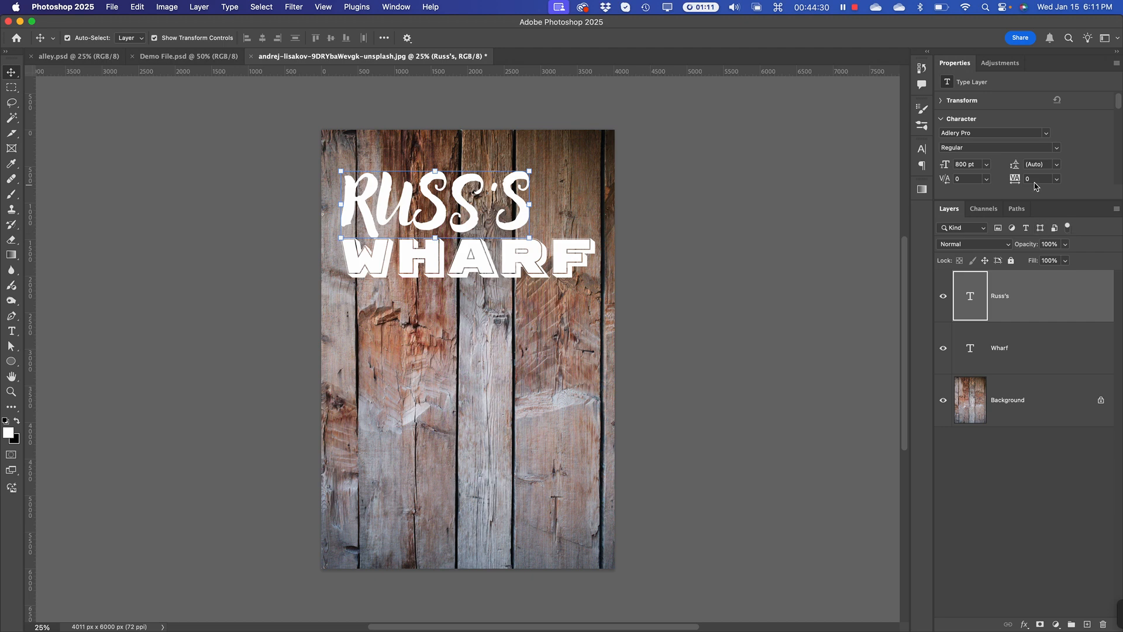
Step: Turn off All Caps for the first-name text layer and move it down until it overlaps the top of Wharf
{"action": "left_click", "coordinate": [1047, 133]}
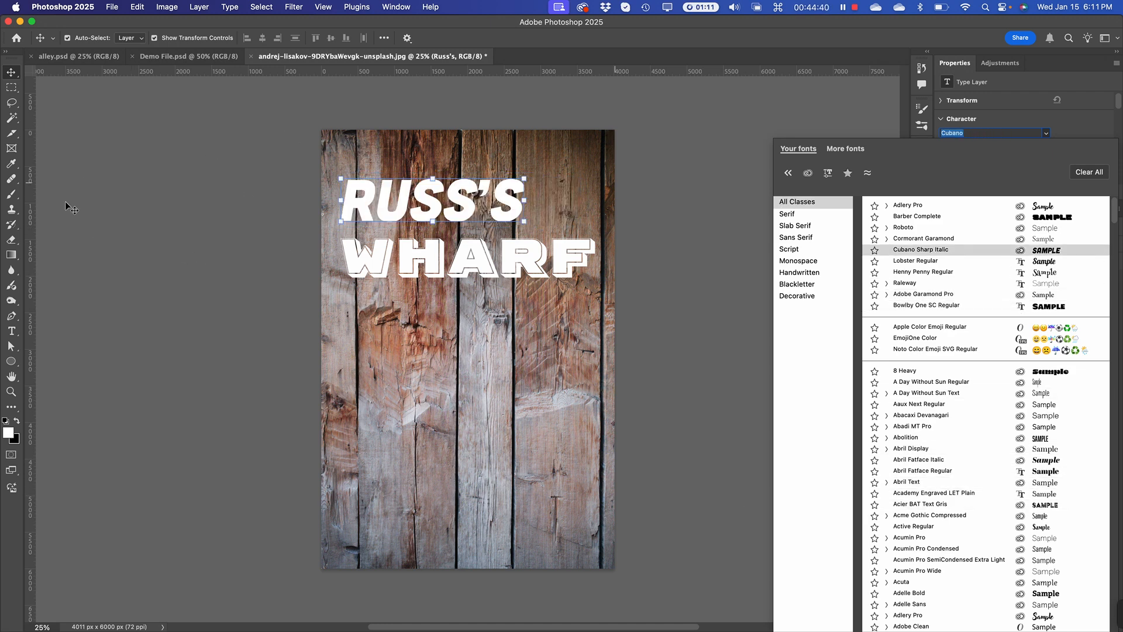
{"action": "key", "text": "Escape"}
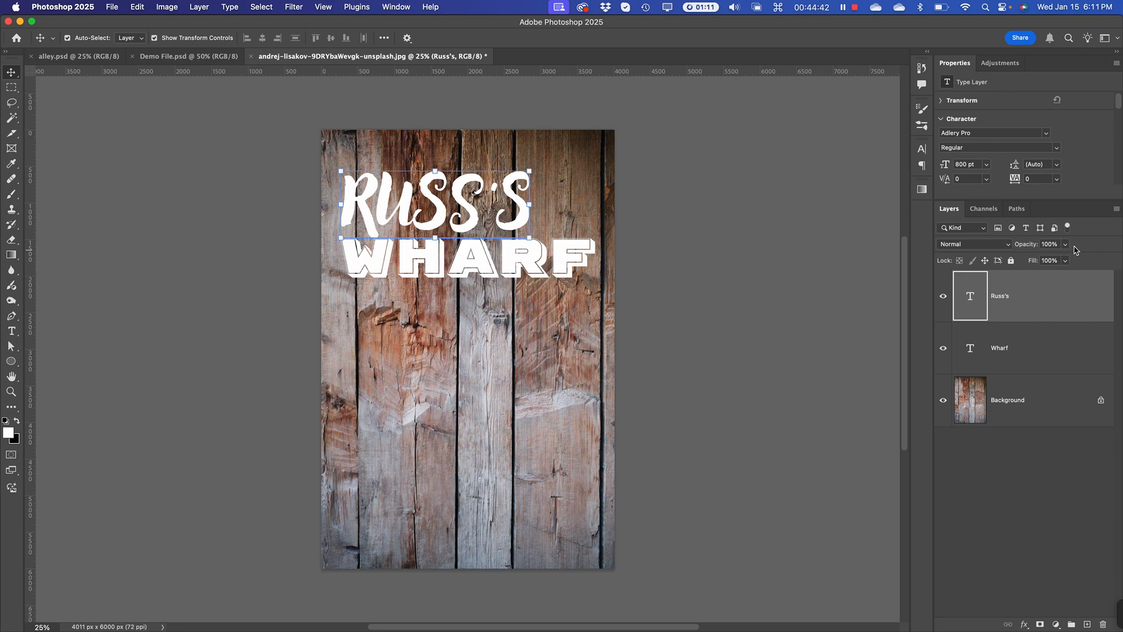
{"action": "left_click", "coordinate": [922, 149]}
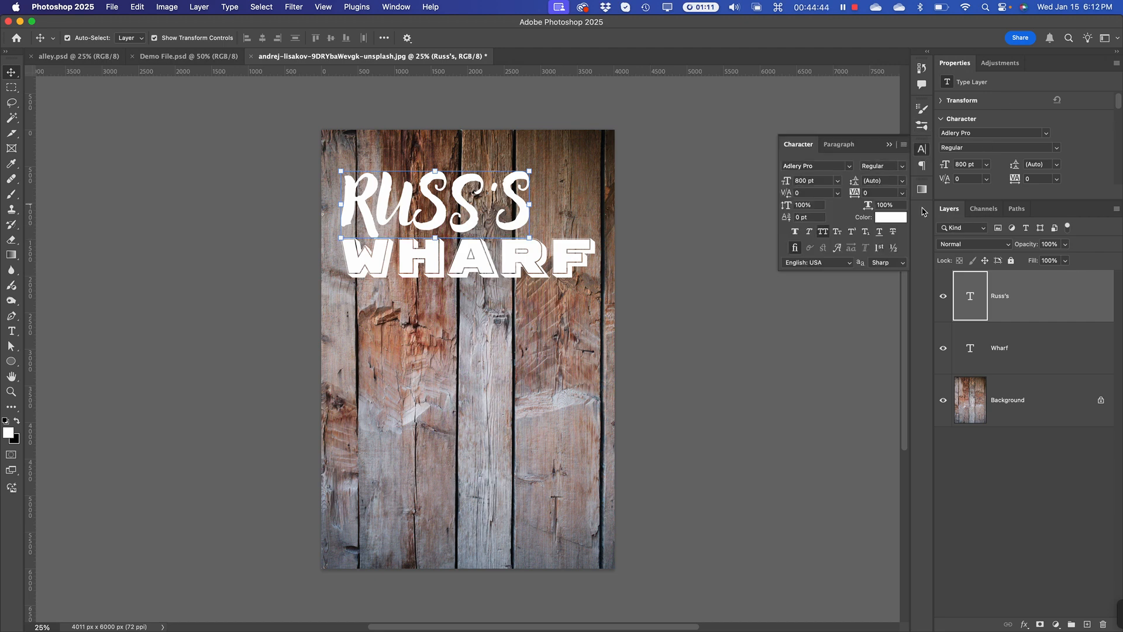
{"action": "left_click", "coordinate": [824, 232]}
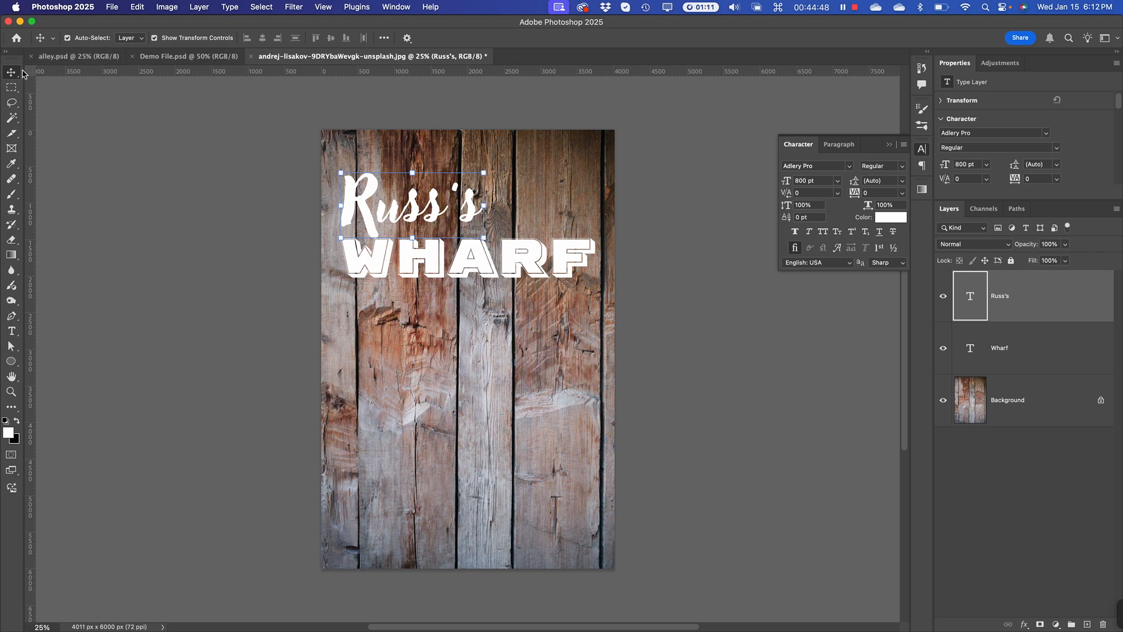
{"action": "left_click_drag", "start_coordinate": [414, 222], "coordinate": [413, 246]}
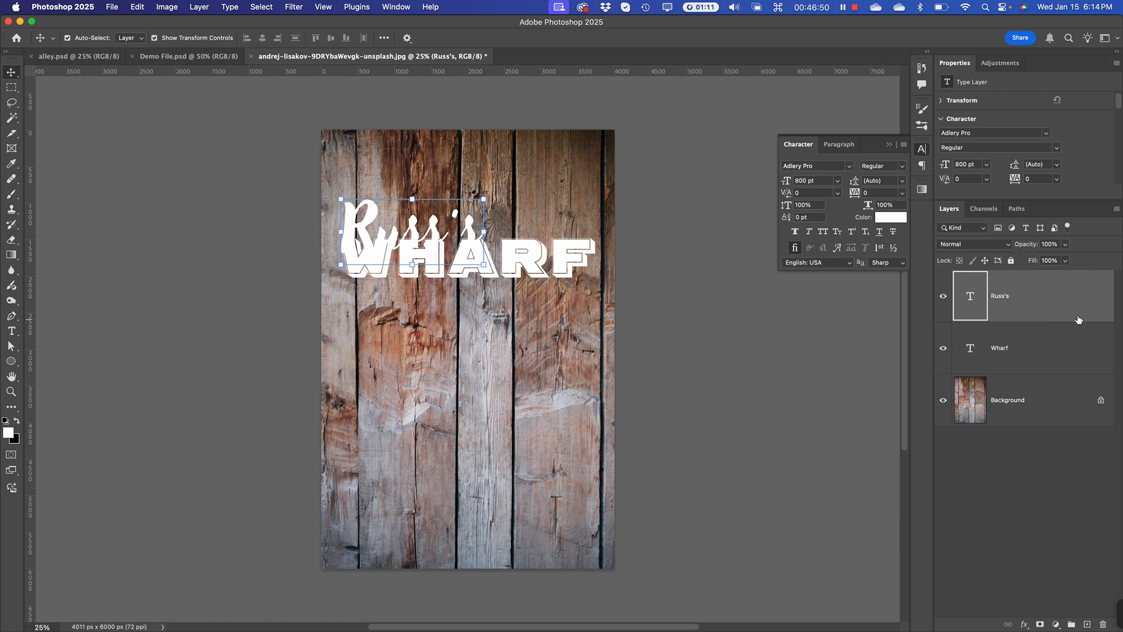
Step: Widen the layer list and put the first-name and Wharf text layers into one group
{"action": "left_click", "coordinate": [1072, 348], "text": "shift"}
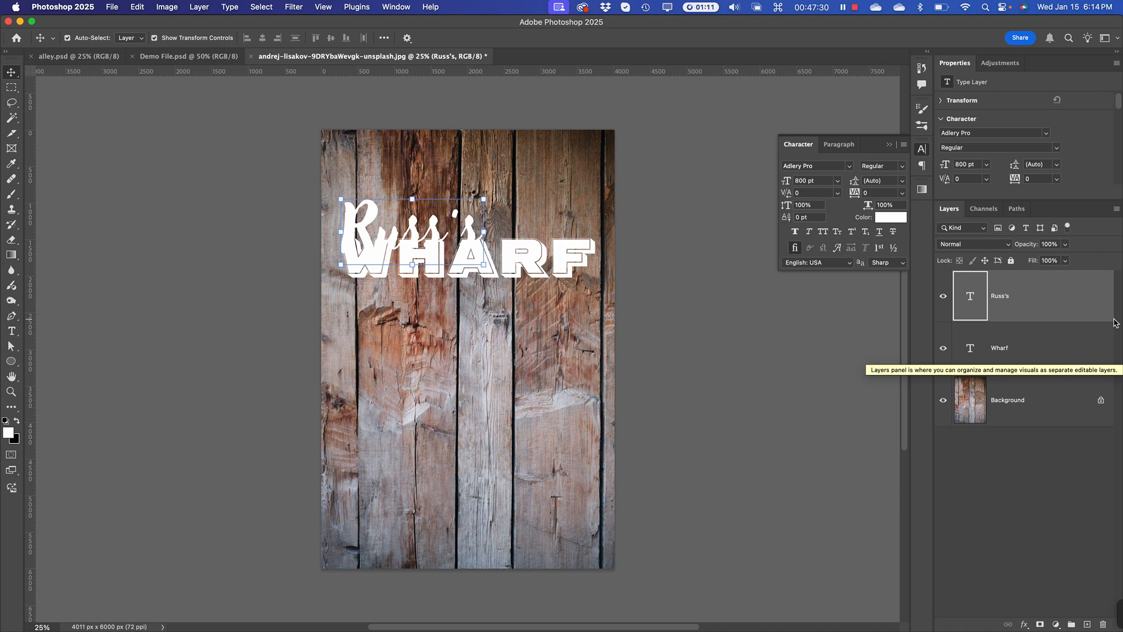
{"action": "left_click", "coordinate": [1017, 348]}
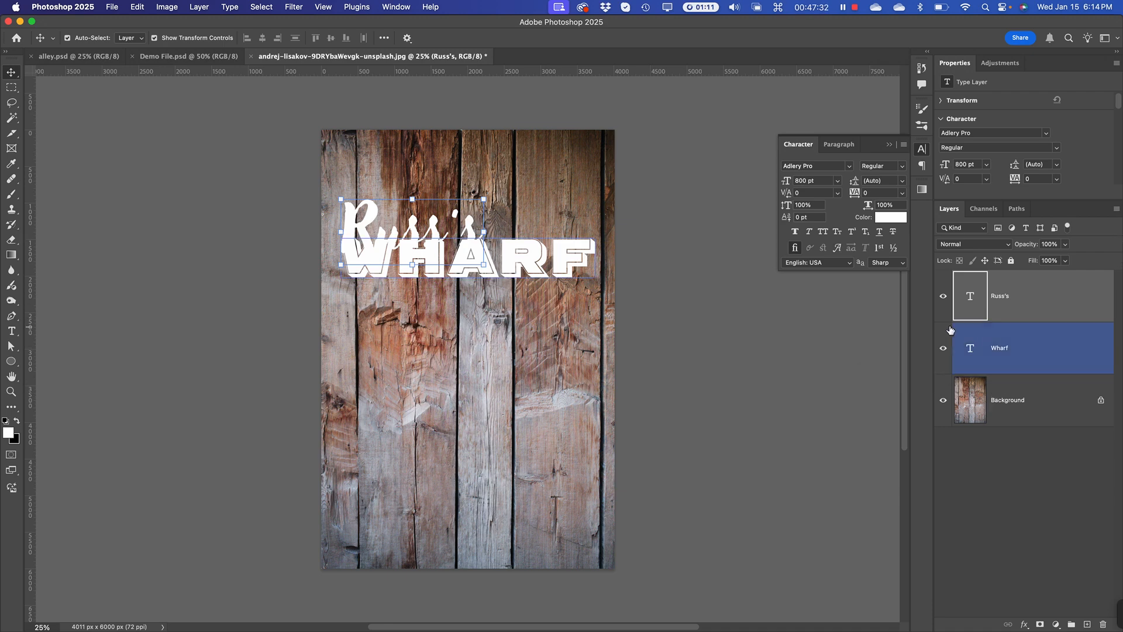
{"action": "left_click_drag", "start_coordinate": [934, 323], "coordinate": [832, 339]}
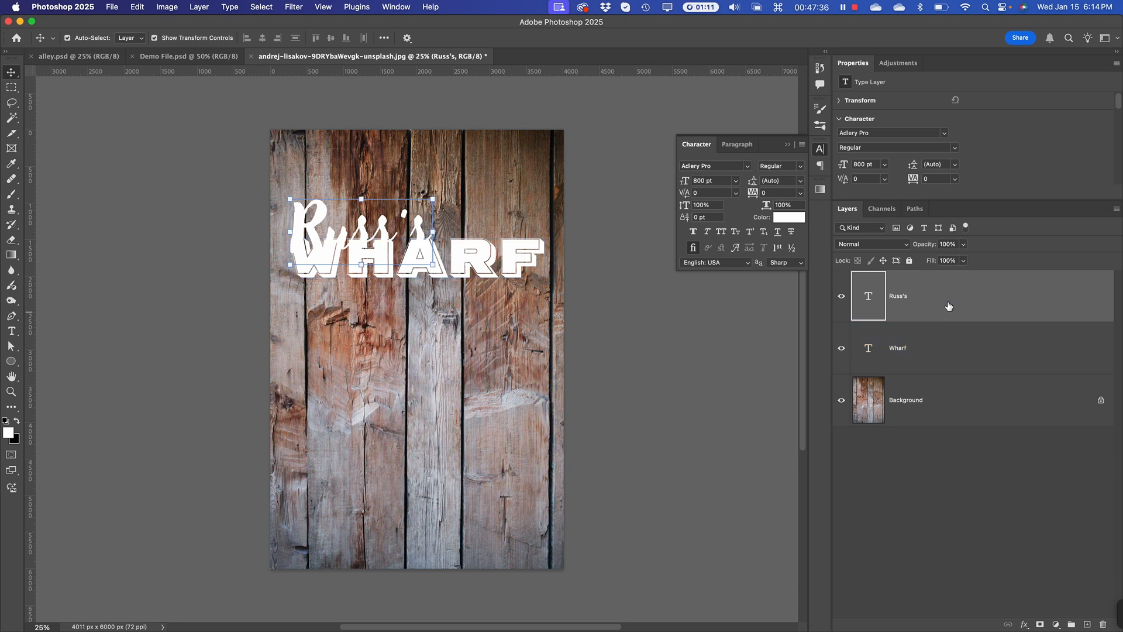
{"action": "left_click", "coordinate": [955, 339], "text": "shift"}
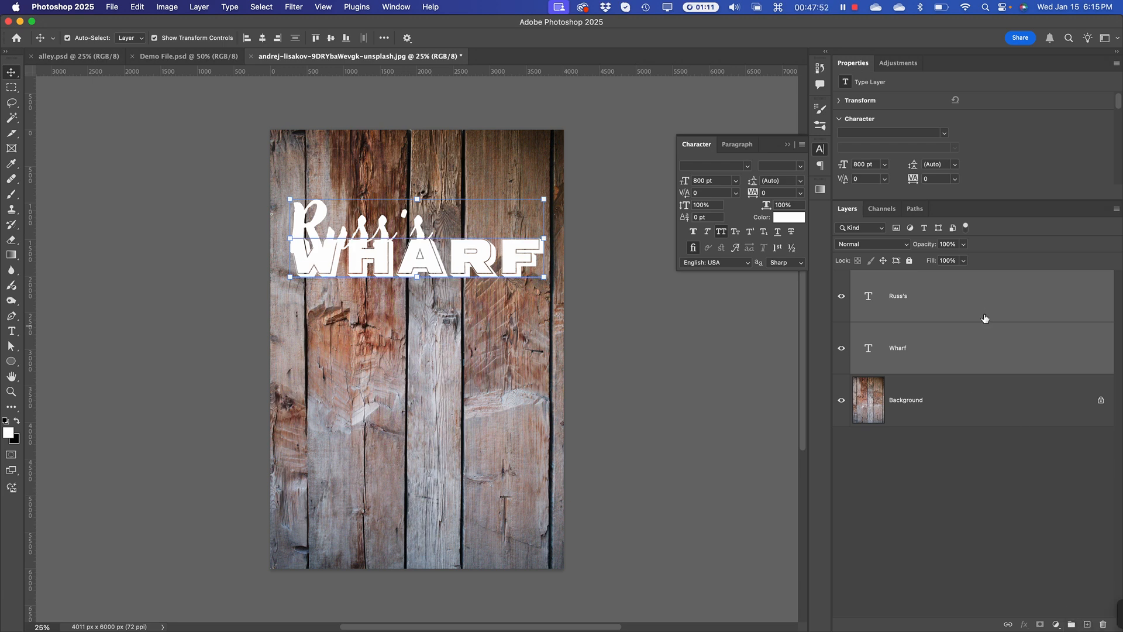
{"action": "left_click", "coordinate": [1072, 625]}
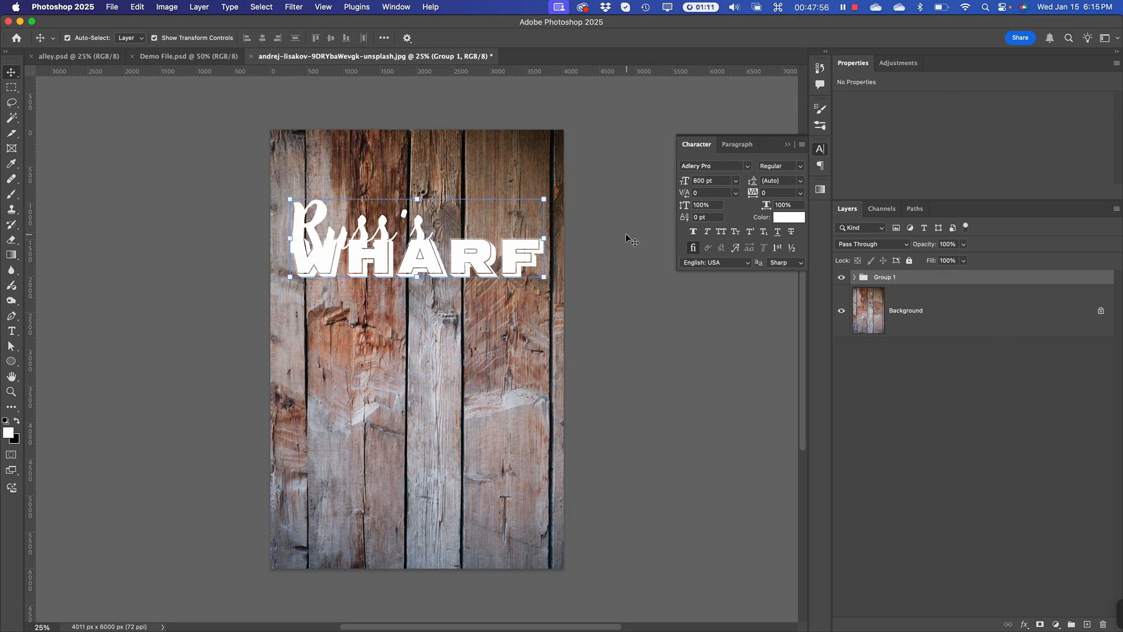
{"action": "left_click", "coordinate": [853, 278]}
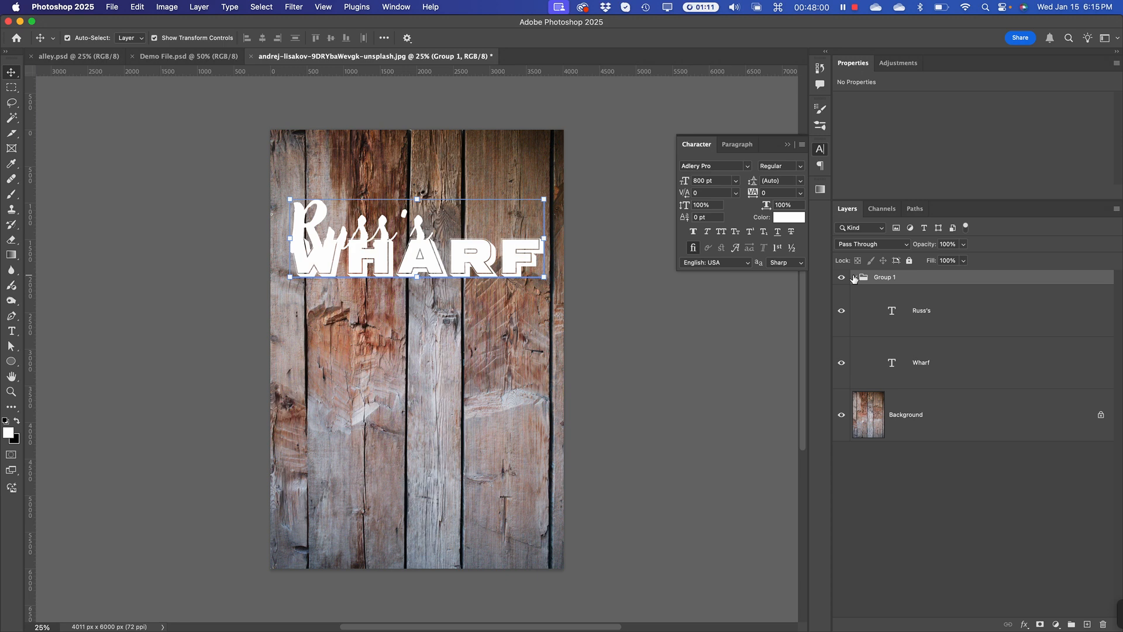
{"action": "left_click", "coordinate": [854, 277]}
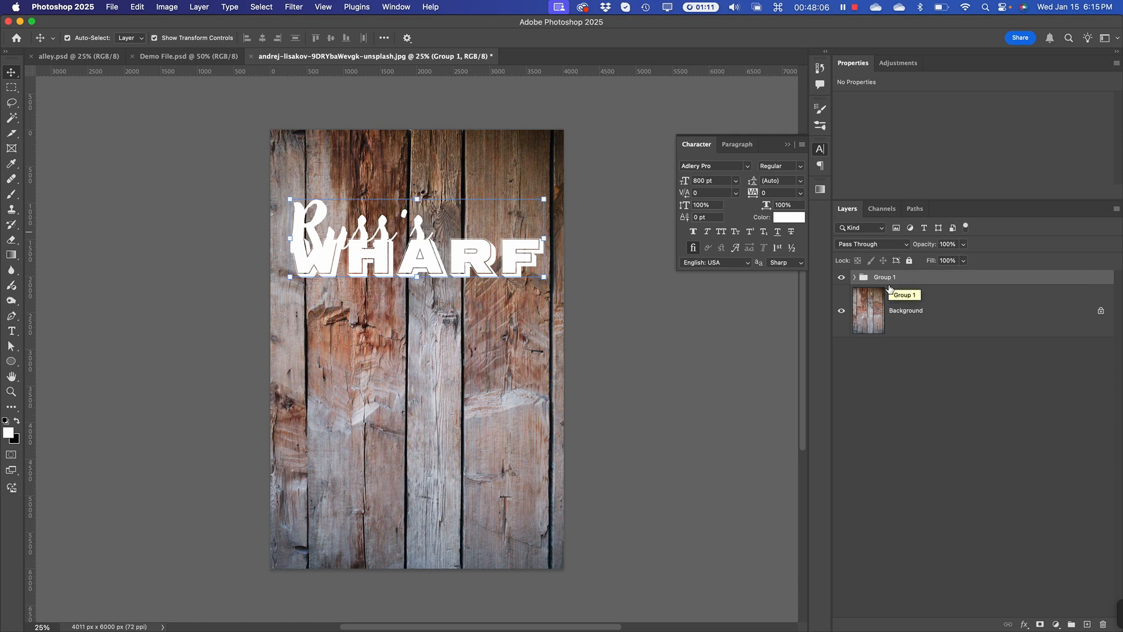
Step: Rename the new layer group "Text Element" and deselect it
{"action": "double_click", "coordinate": [886, 277]}
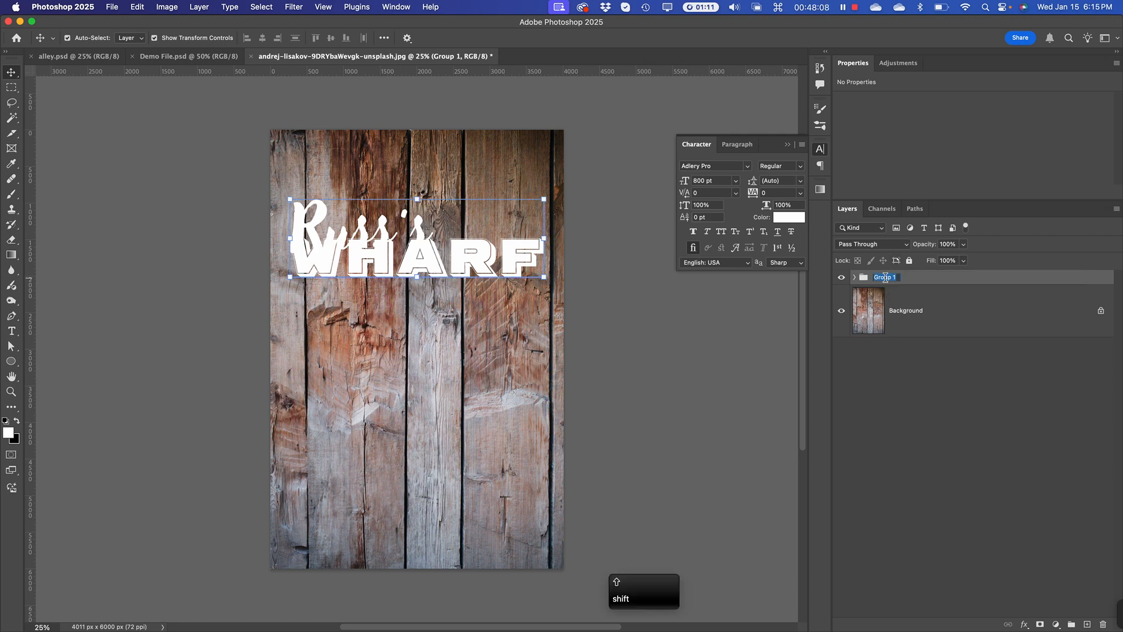
{"action": "type", "text": "Tex"}
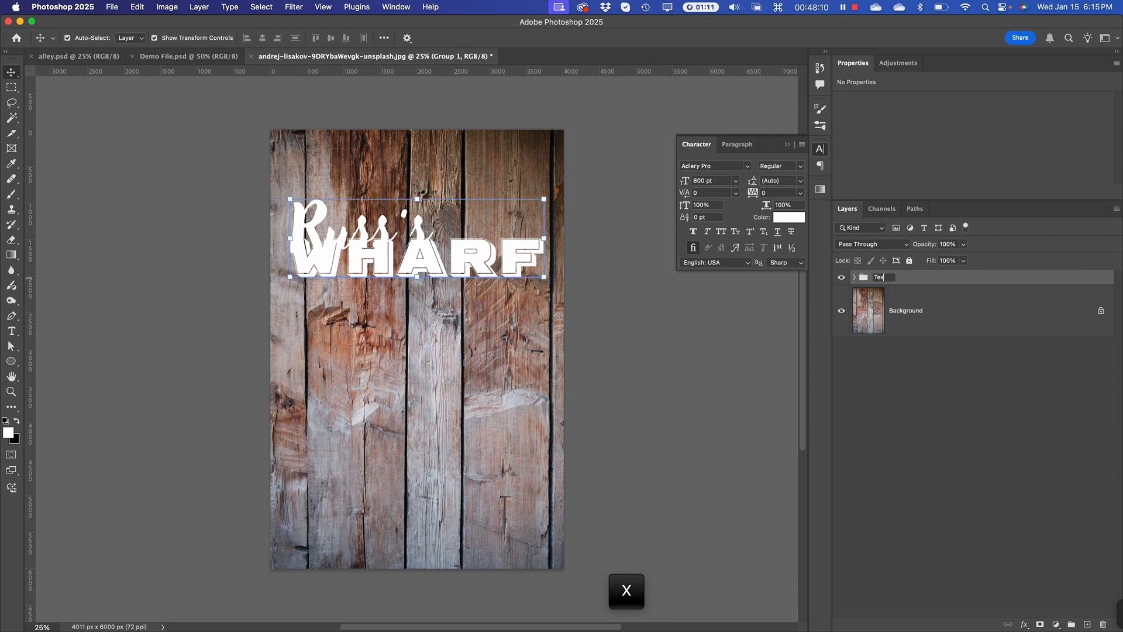
{"action": "type", "text": "t Element"}
{"action": "left_click", "coordinate": [904, 377]}
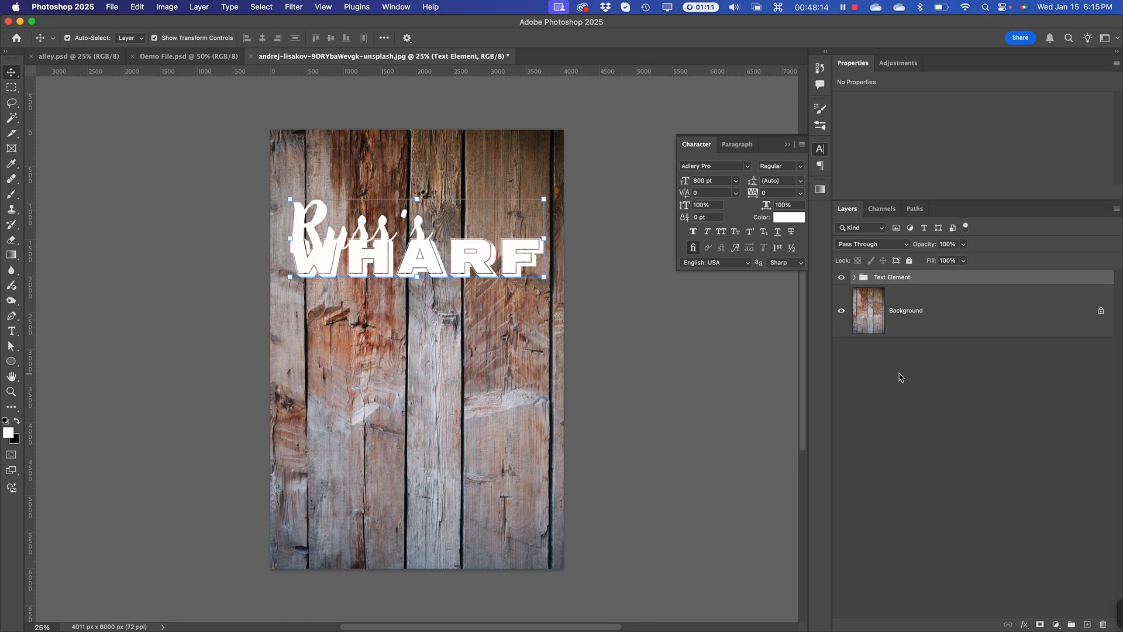
{"action": "left_click", "coordinate": [904, 383]}
Step: Duplicate both text layers out of the Text Element group to directly above it, and collapse the group
{"action": "left_click", "coordinate": [845, 282]}
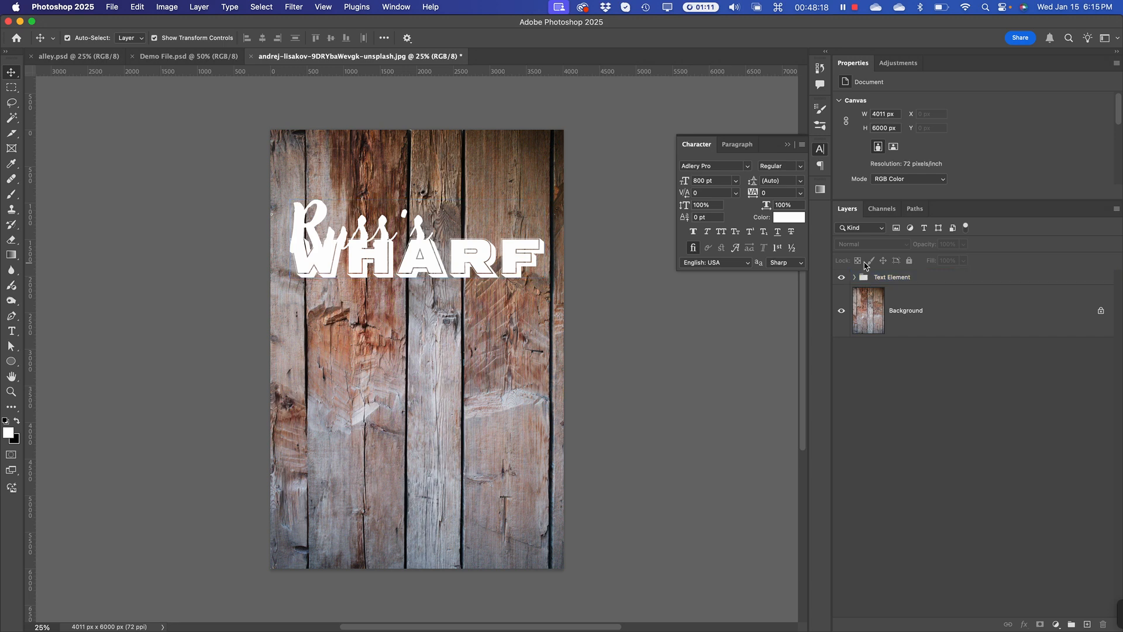
{"action": "left_click", "coordinate": [854, 278]}
{"action": "left_click", "coordinate": [893, 370]}
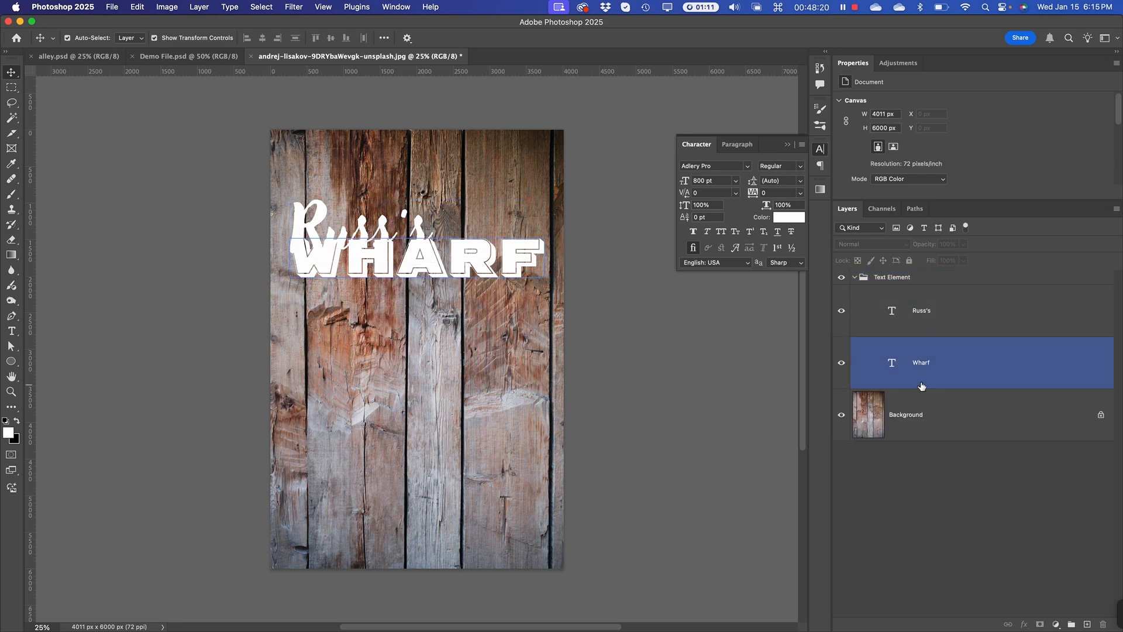
{"action": "left_click", "coordinate": [932, 321], "text": "shift"}
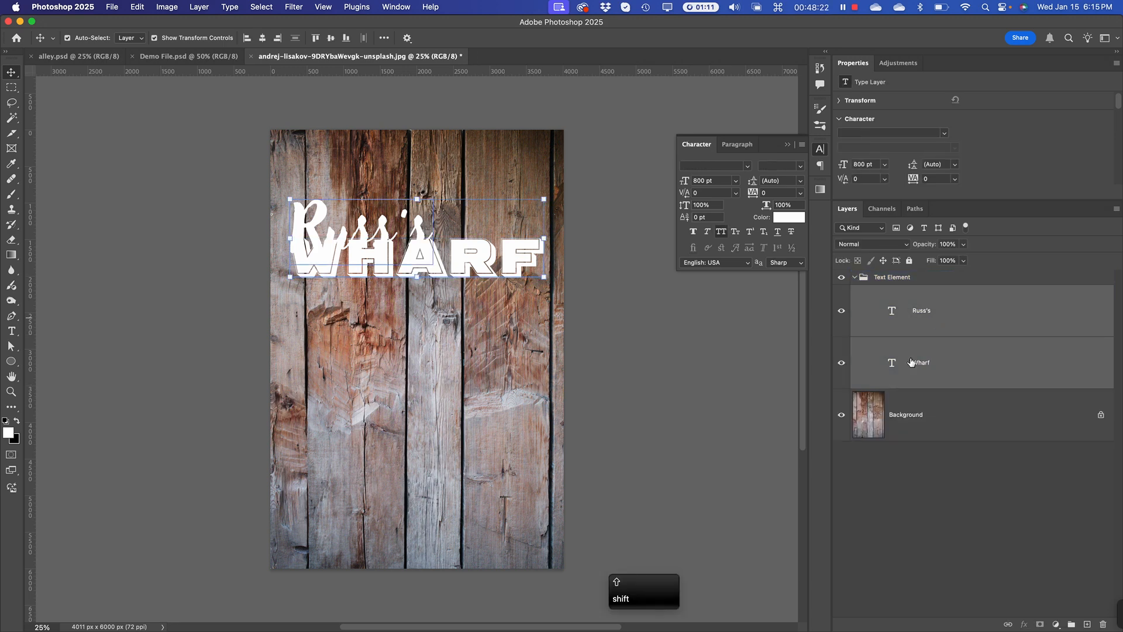
{"action": "left_click", "coordinate": [879, 284]}
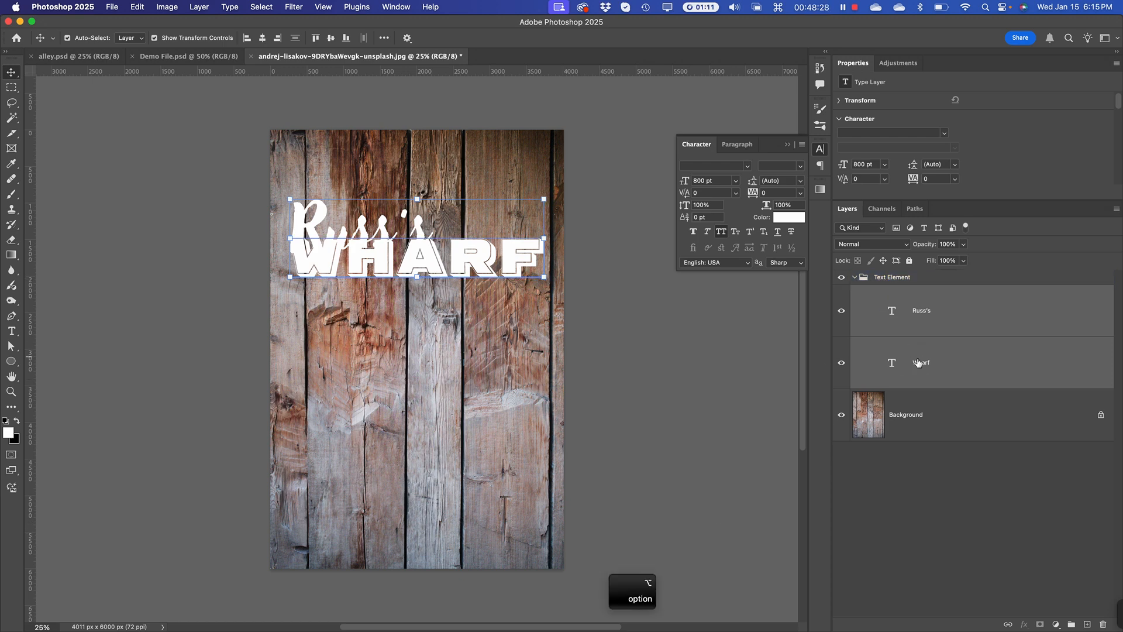
{"action": "left_click_drag", "start_coordinate": [917, 364], "coordinate": [904, 272]}
{"action": "left_click", "coordinate": [857, 413]}
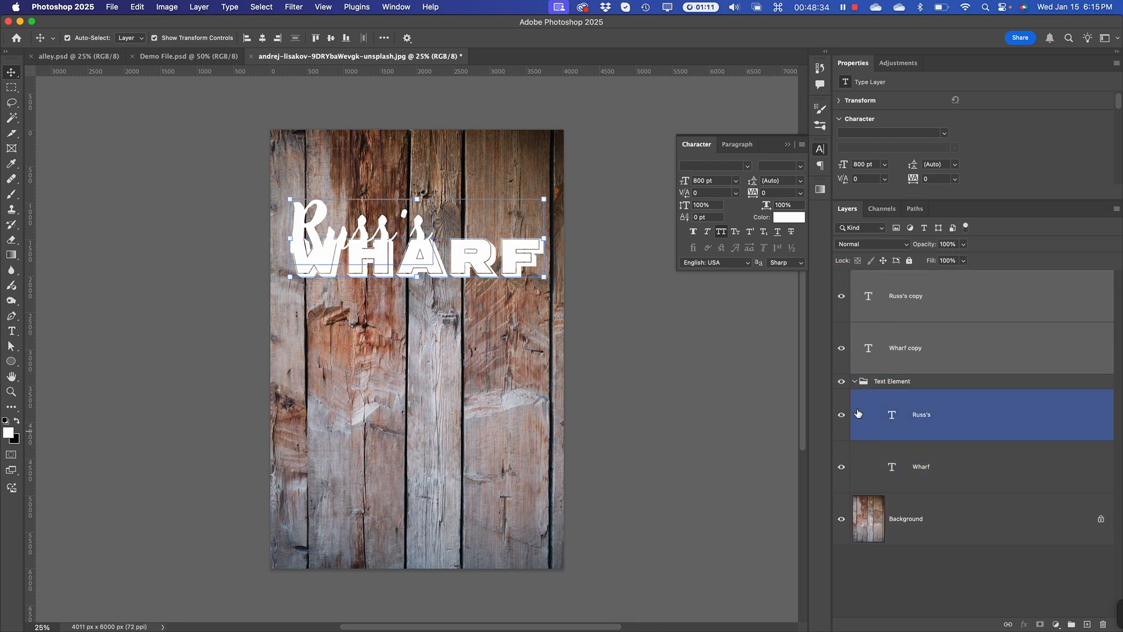
{"action": "left_click", "coordinate": [857, 386]}
{"action": "left_click", "coordinate": [855, 382]}
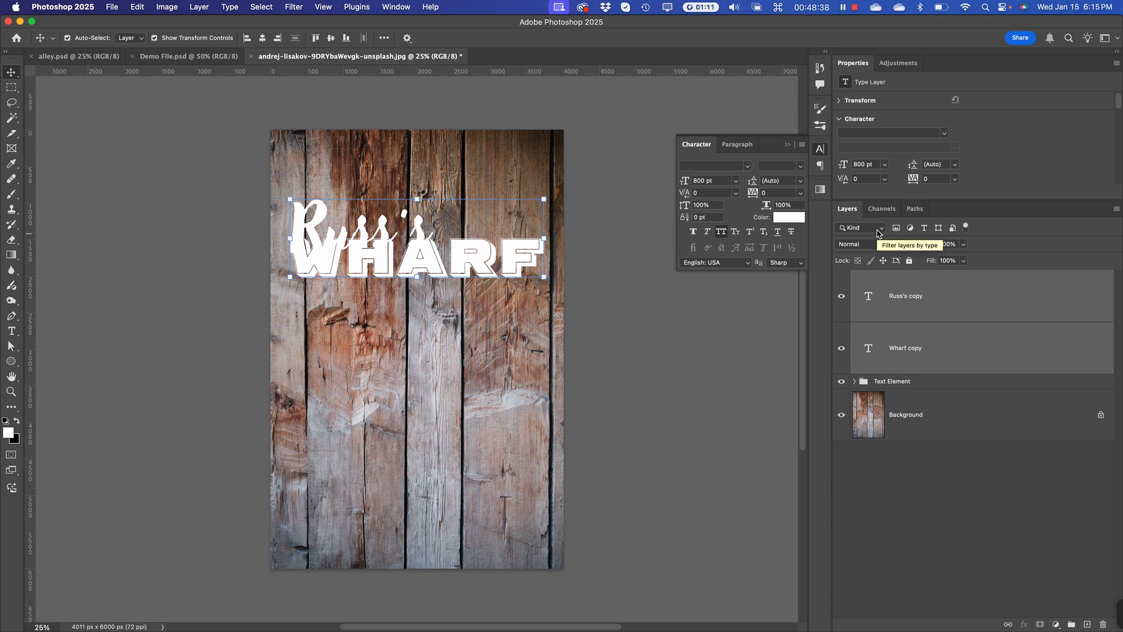
{"action": "left_click", "coordinate": [892, 384]}
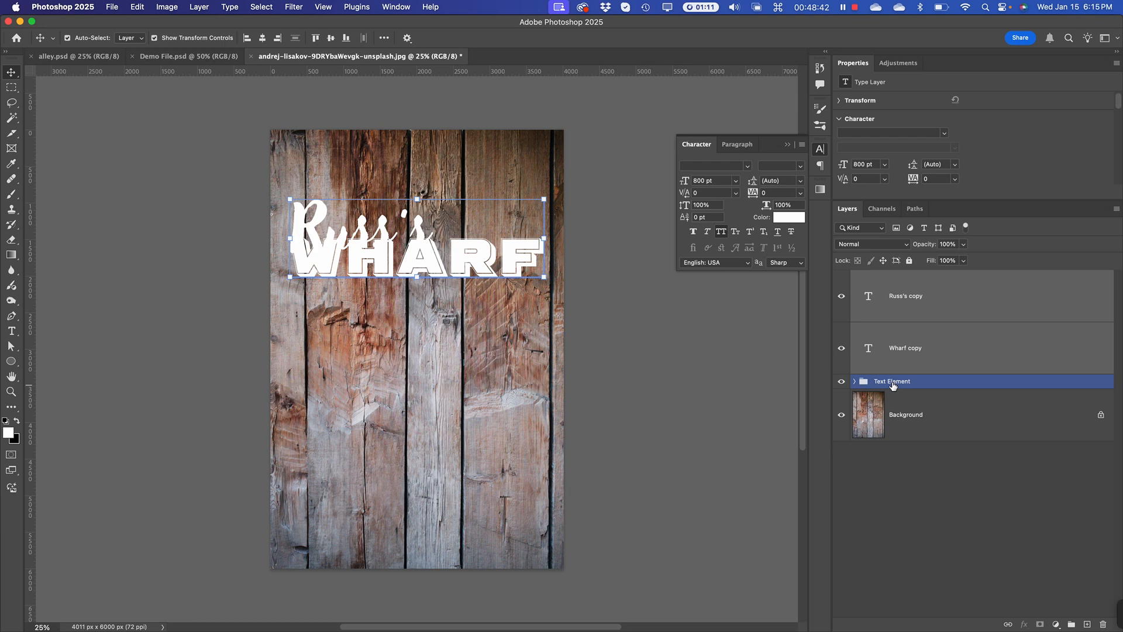
{"action": "left_click", "coordinate": [952, 347]}
{"action": "left_click", "coordinate": [943, 310], "text": "shift"}
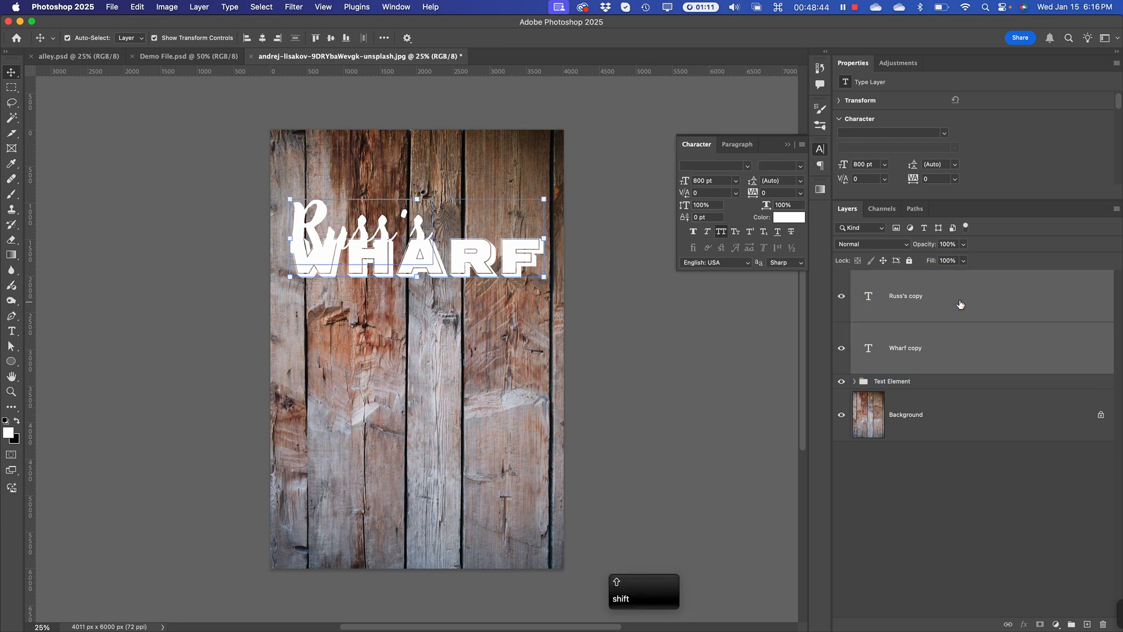
{"action": "right_click", "coordinate": [968, 301]}
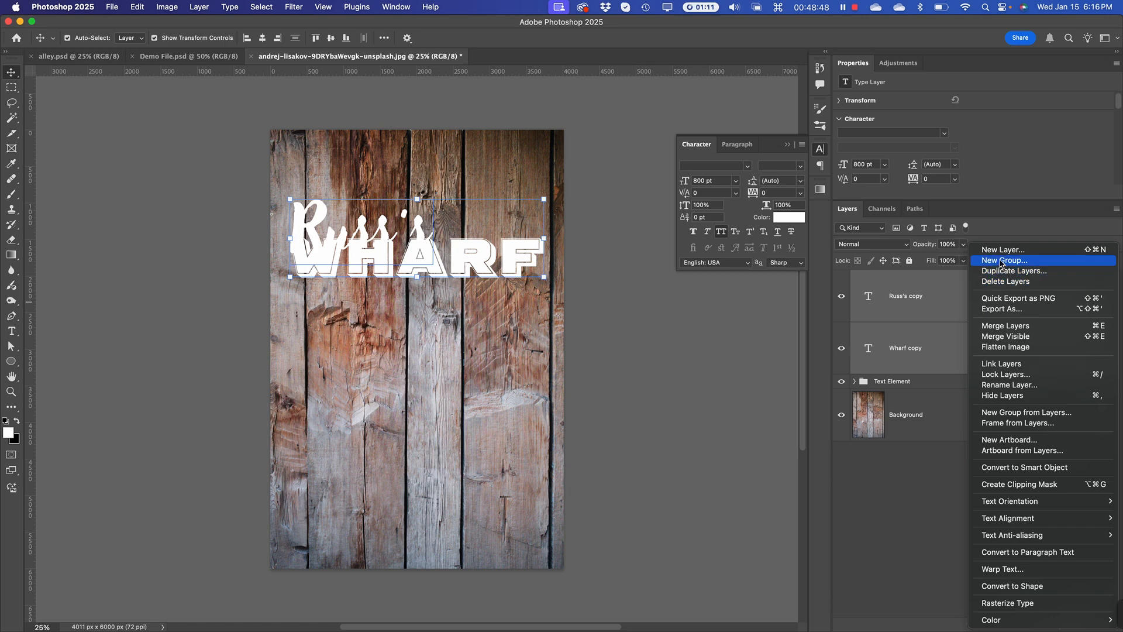
{"action": "left_click", "coordinate": [936, 523]}
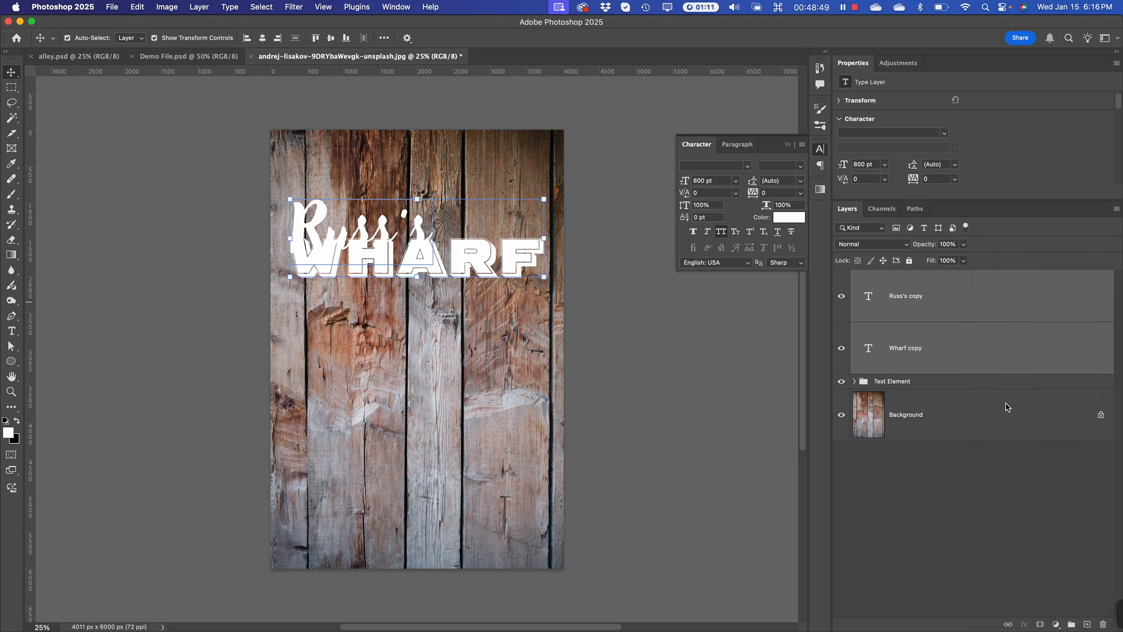
Step: Convert the two copied text layers into one smart object, hide it, and toggle the Text Element group off and on
{"action": "left_click", "coordinate": [1117, 211]}
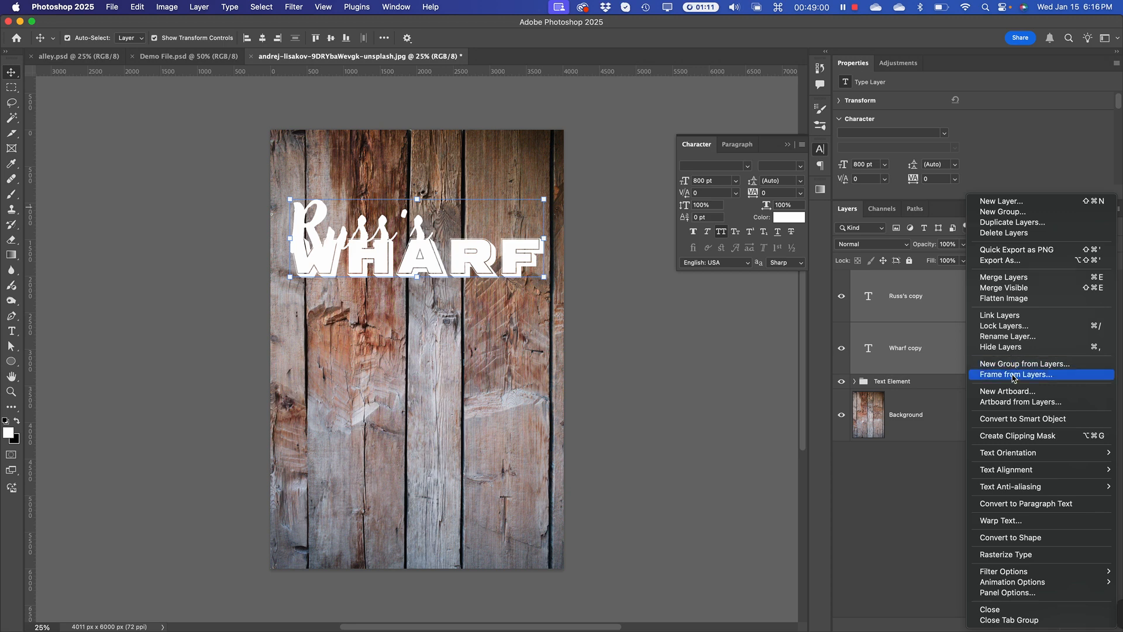
{"action": "left_click", "coordinate": [1018, 419]}
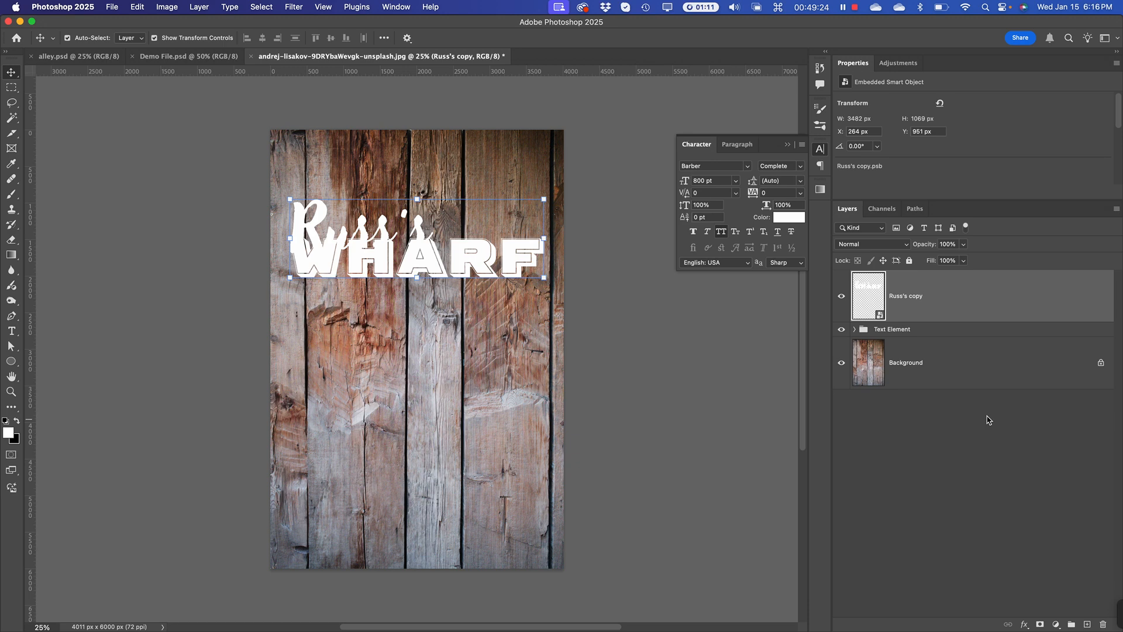
{"action": "left_click", "coordinate": [842, 298]}
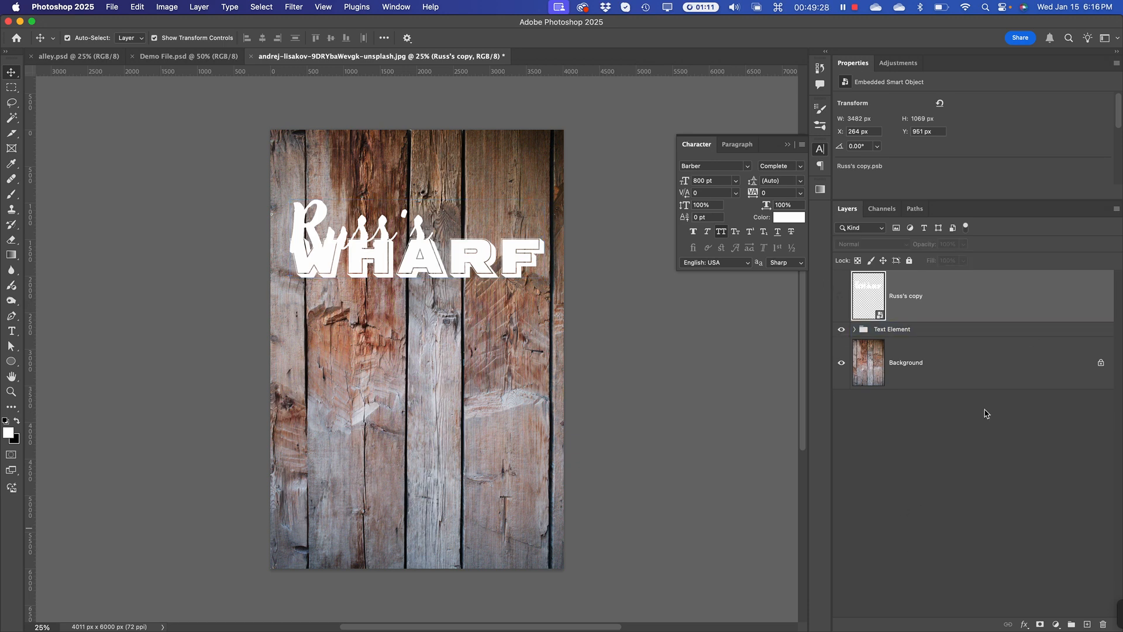
{"action": "left_click", "coordinate": [863, 329]}
{"action": "left_click", "coordinate": [843, 331]}
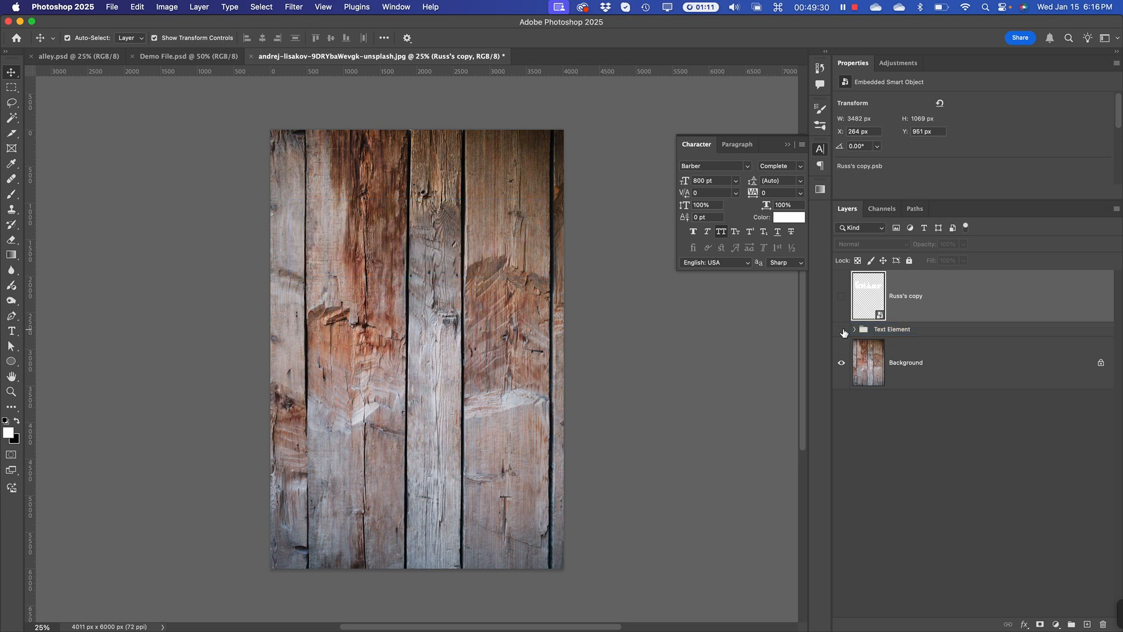
{"action": "left_click", "coordinate": [843, 331]}
{"action": "left_click", "coordinate": [937, 401]}
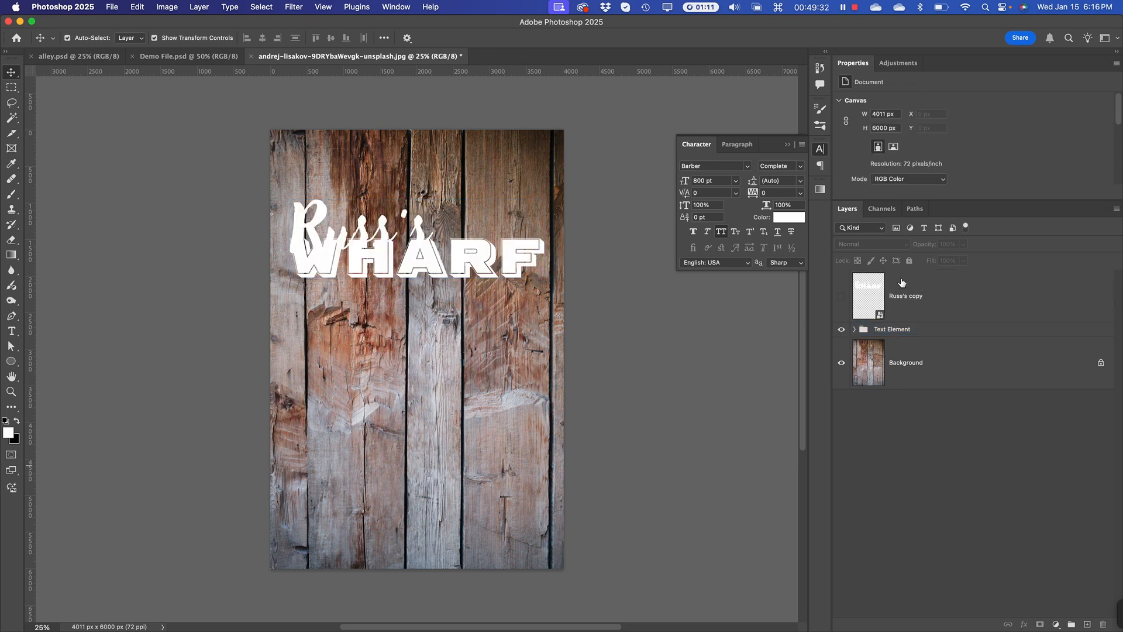
Step: Show the smart object again and move it below the original sign text, to about X 269 px and Y 2466 px
{"action": "left_click", "coordinate": [841, 297]}
{"action": "left_click", "coordinate": [871, 298]}
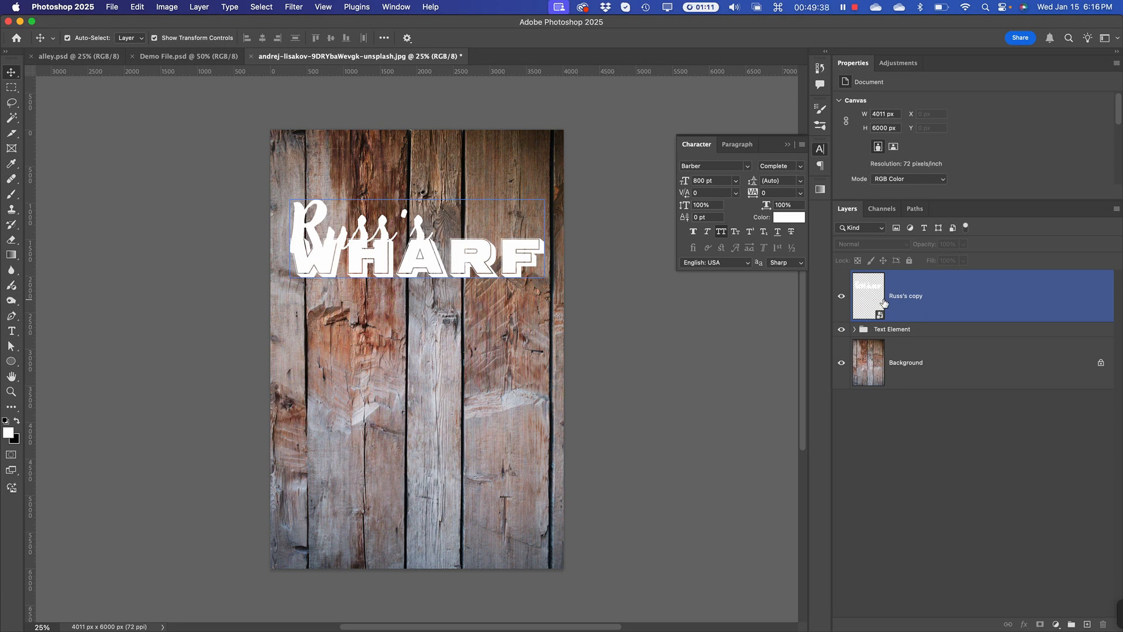
{"action": "left_click_drag", "start_coordinate": [438, 273], "coordinate": [437, 381]}
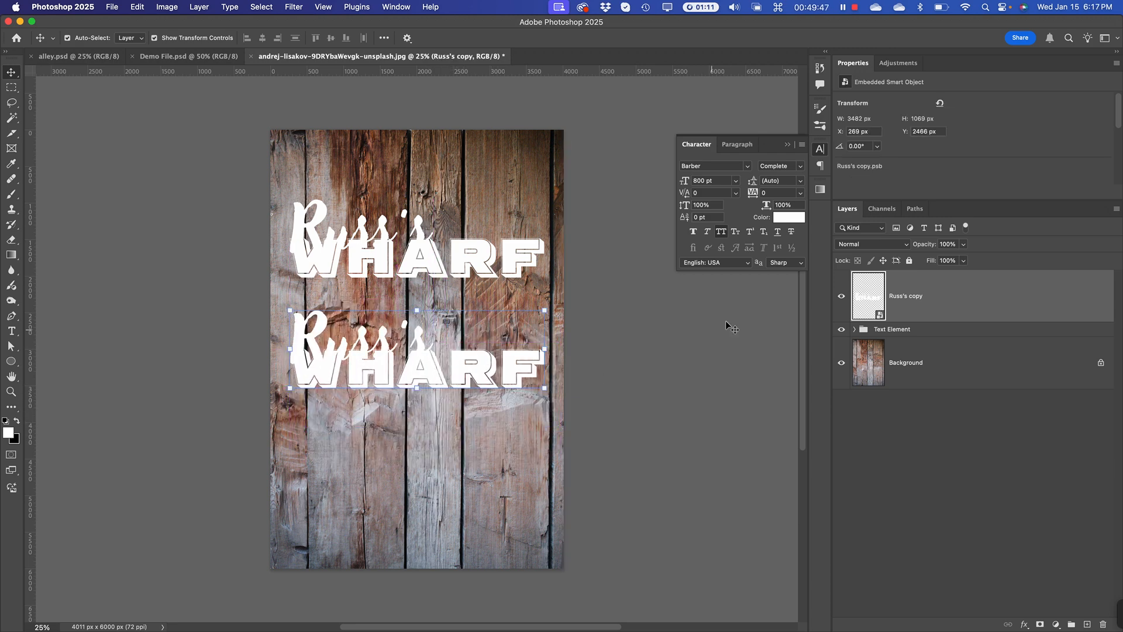
Step: Hide the smart object and move the first-name text in the Text Element group down to overlap the lower right of Wharf
{"action": "left_click", "coordinate": [842, 296]}
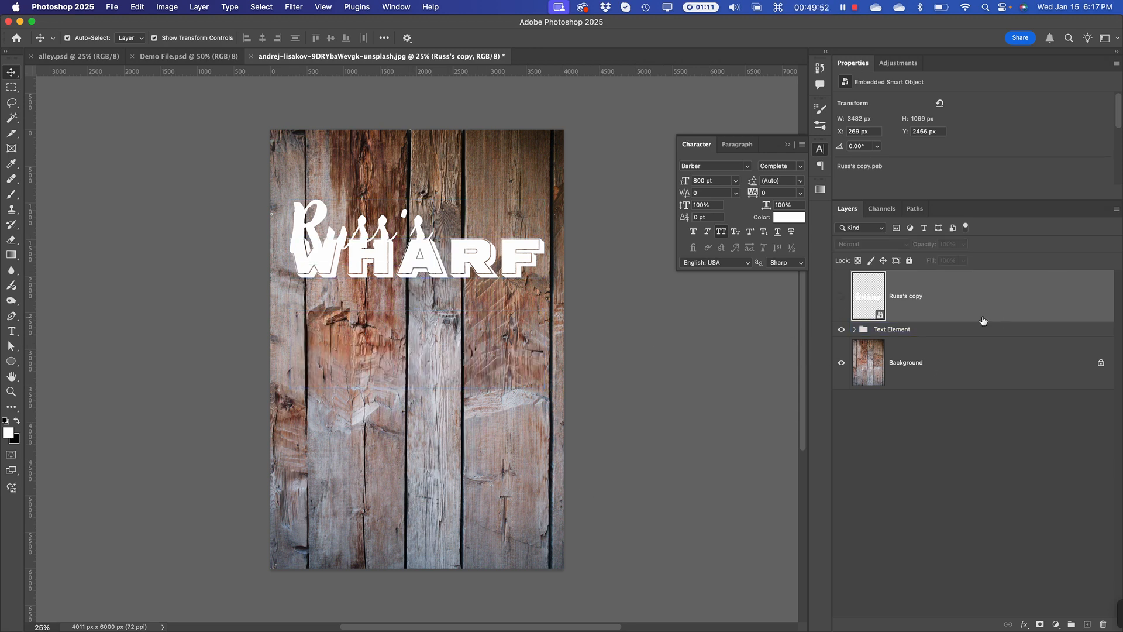
{"action": "left_click", "coordinate": [916, 334]}
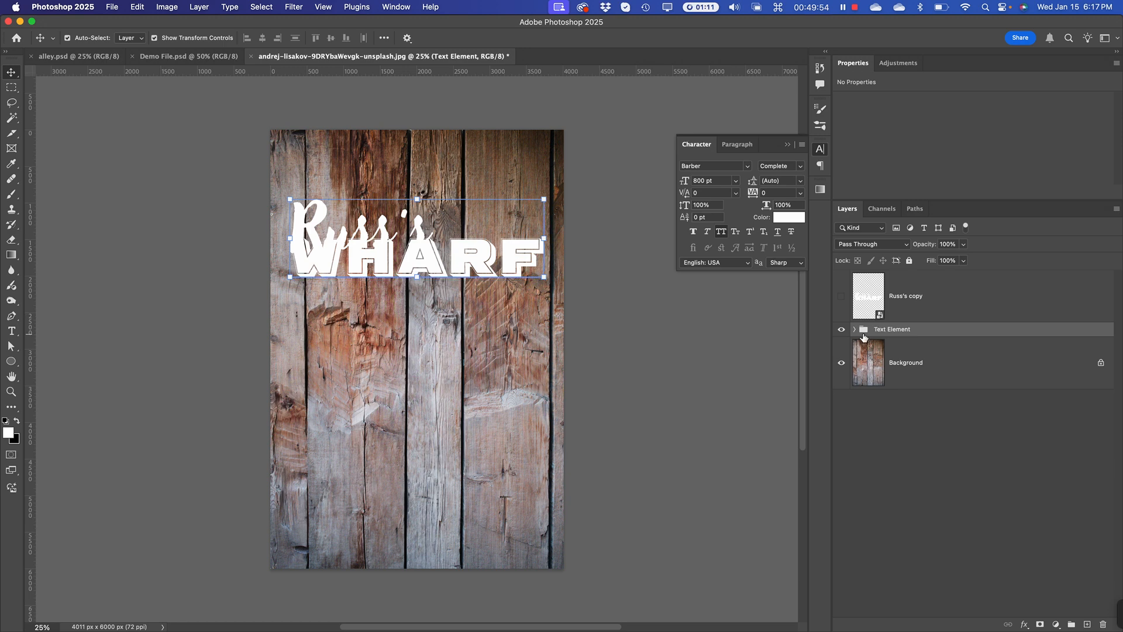
{"action": "left_click", "coordinate": [475, 365]}
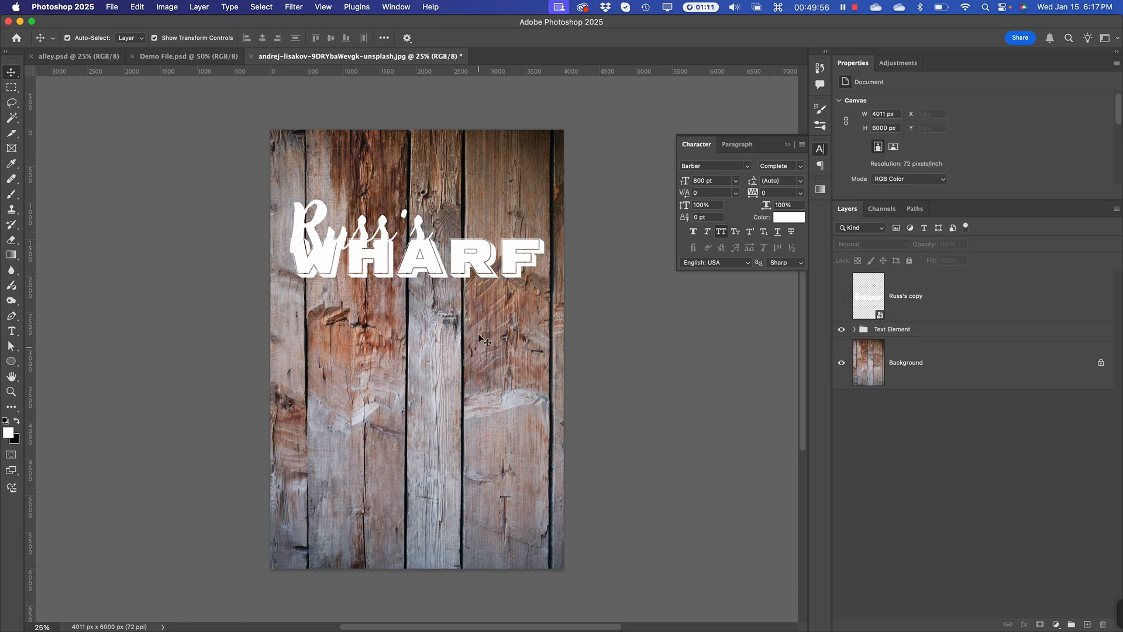
{"action": "left_click", "coordinate": [385, 231]}
{"action": "left_click_drag", "start_coordinate": [381, 224], "coordinate": [477, 282]}
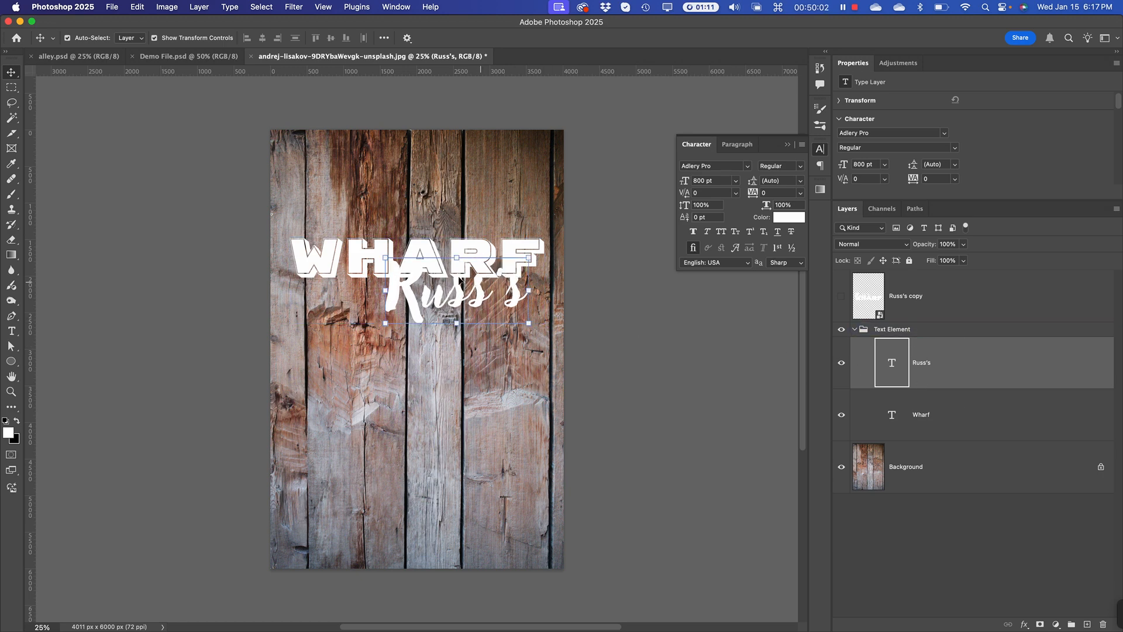
Step: Try other positions for the first-name text around Wharf and undo the last move
{"action": "left_click", "coordinate": [908, 329]}
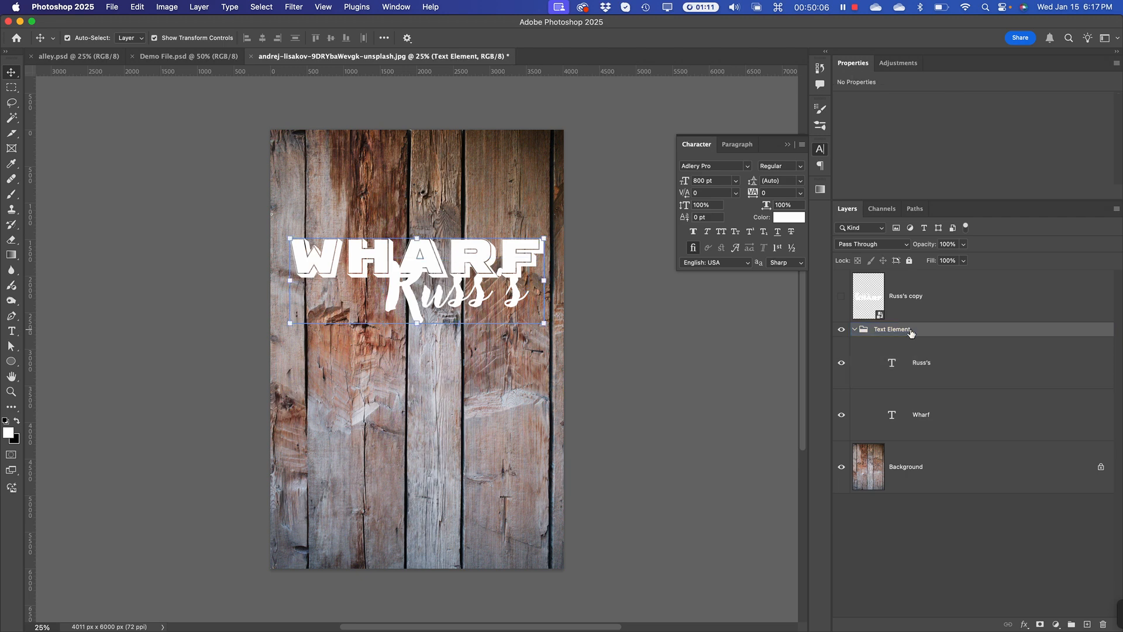
{"action": "left_click", "coordinate": [478, 290]}
{"action": "left_click_drag", "start_coordinate": [524, 280], "coordinate": [453, 240]}
{"action": "left_click_drag", "start_coordinate": [477, 283], "coordinate": [503, 303]}
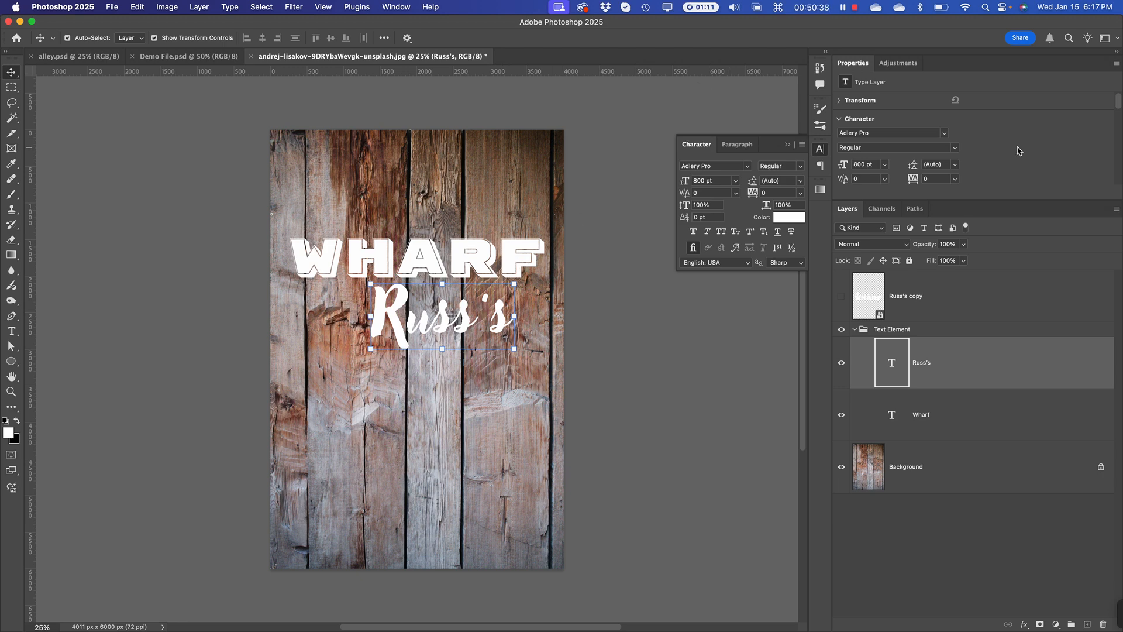
{"action": "key", "text": "super+z"}
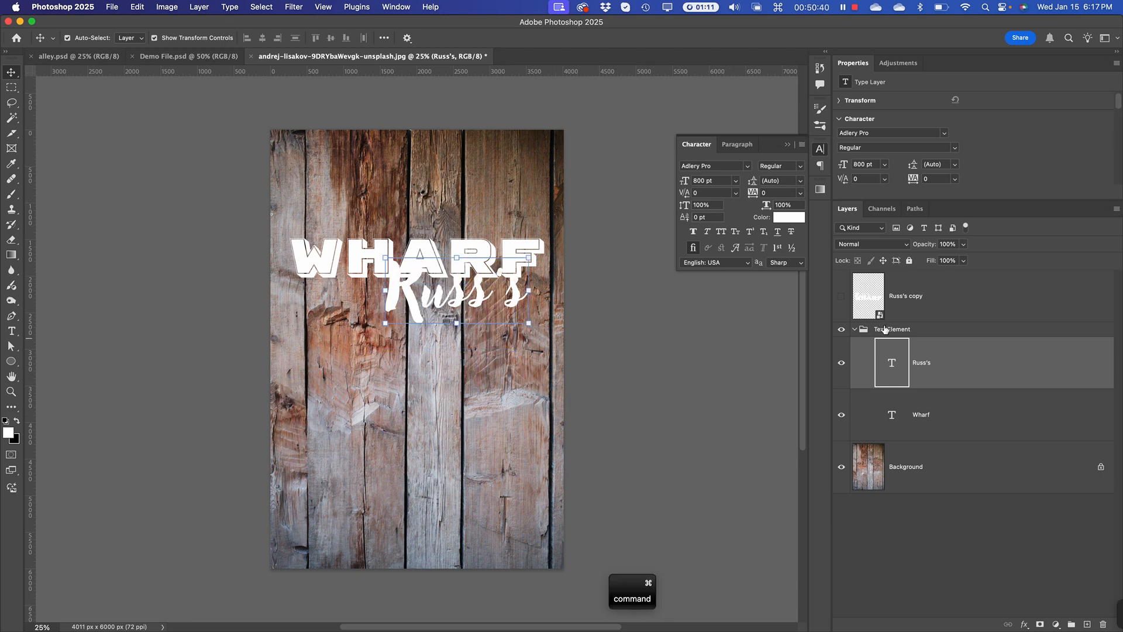
Step: Collapse and hide the Text Element group, and show the smart object in its place
{"action": "left_click", "coordinate": [898, 331]}
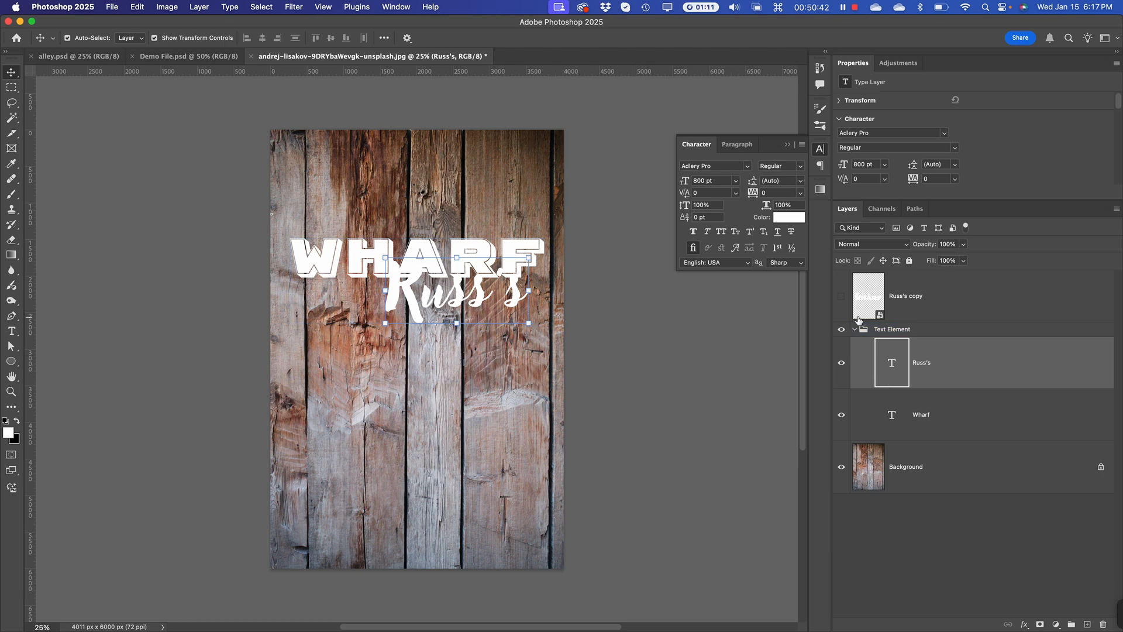
{"action": "left_click", "coordinate": [855, 331]}
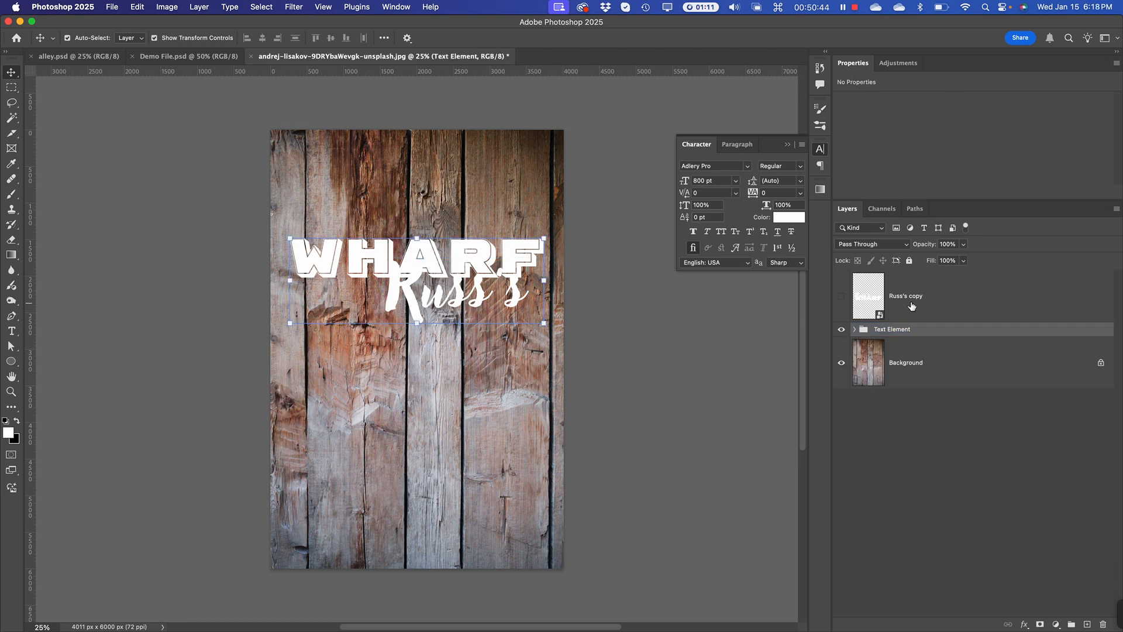
{"action": "left_click", "coordinate": [933, 431]}
{"action": "left_click", "coordinate": [887, 333]}
{"action": "left_click", "coordinate": [856, 330]}
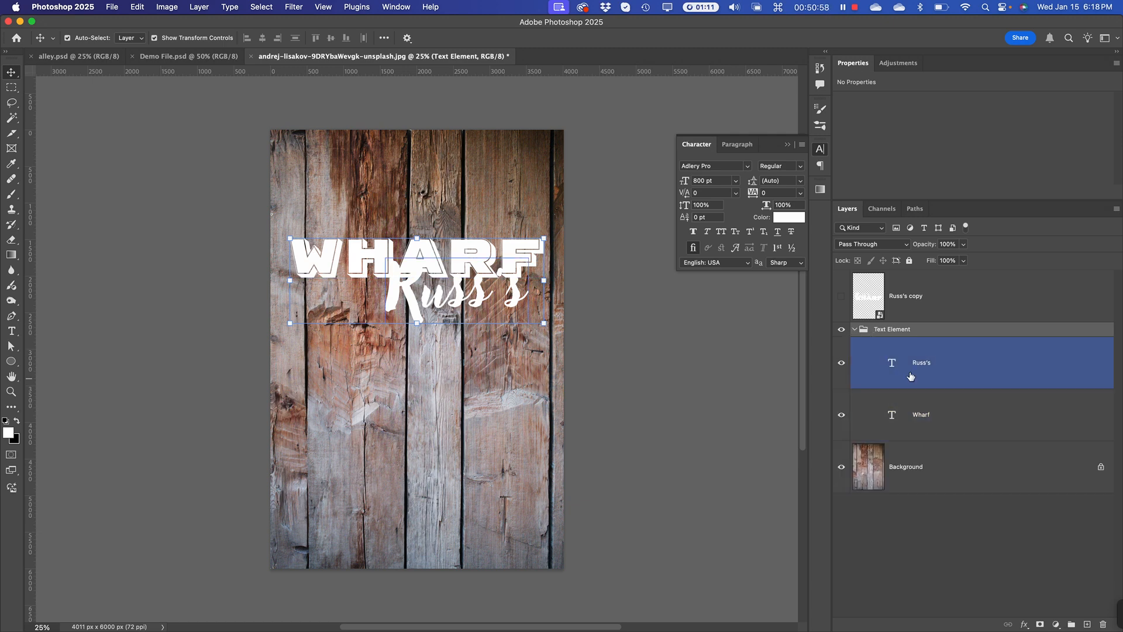
{"action": "left_click", "coordinate": [855, 330]}
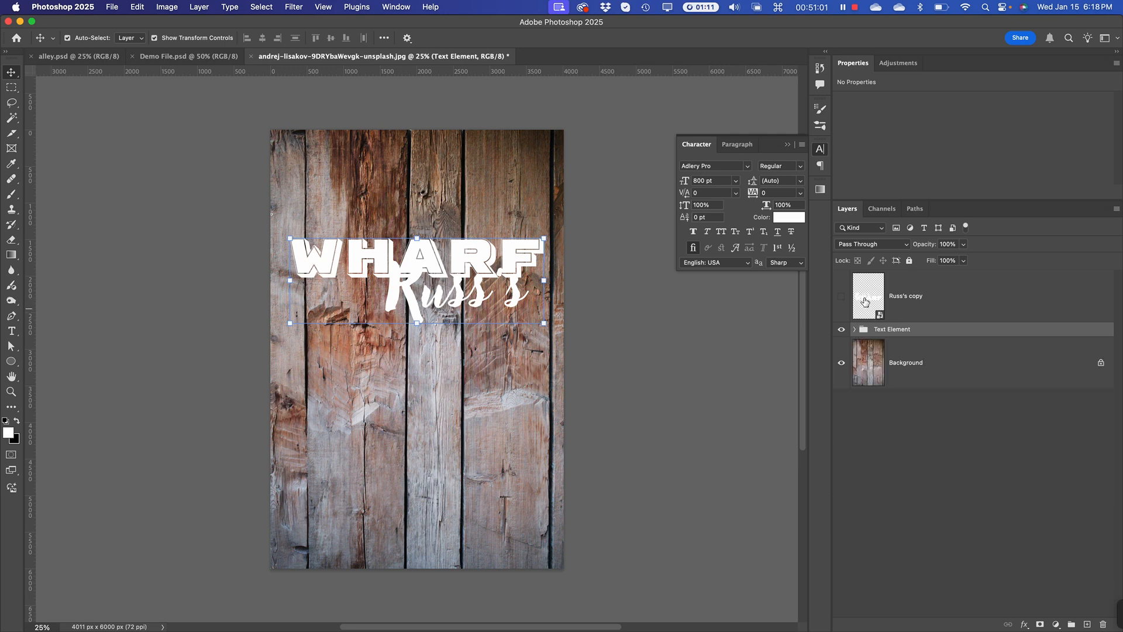
{"action": "left_click", "coordinate": [841, 330]}
{"action": "left_click", "coordinate": [842, 298]}
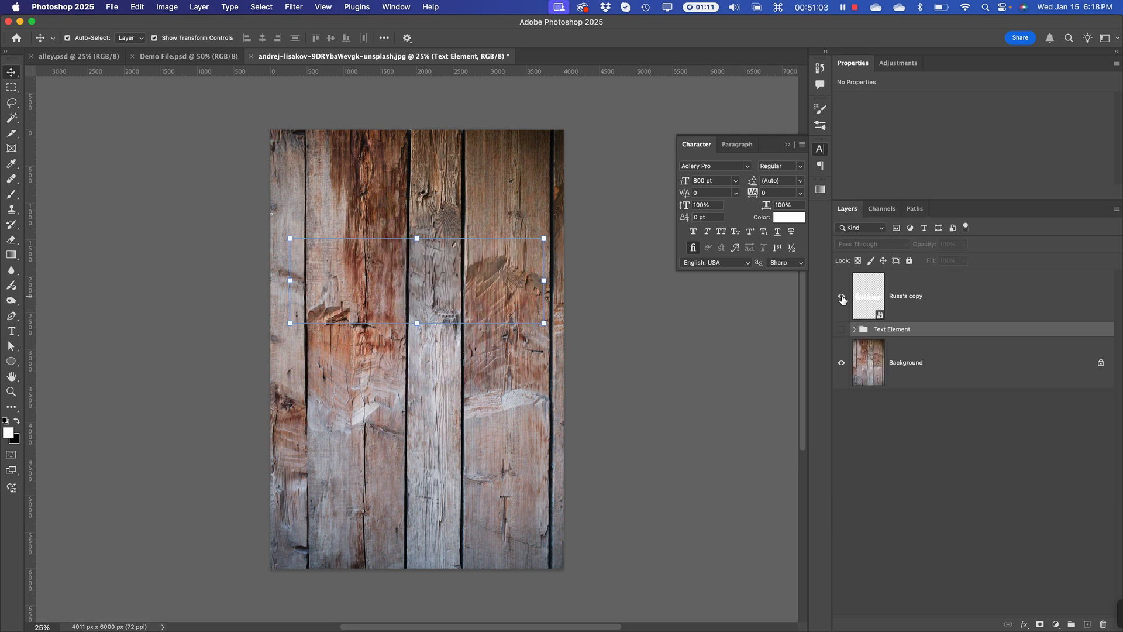
Step: Open the smart object's contents for editing and collapse the floating character settings to clear the canvas
{"action": "left_click", "coordinate": [873, 291]}
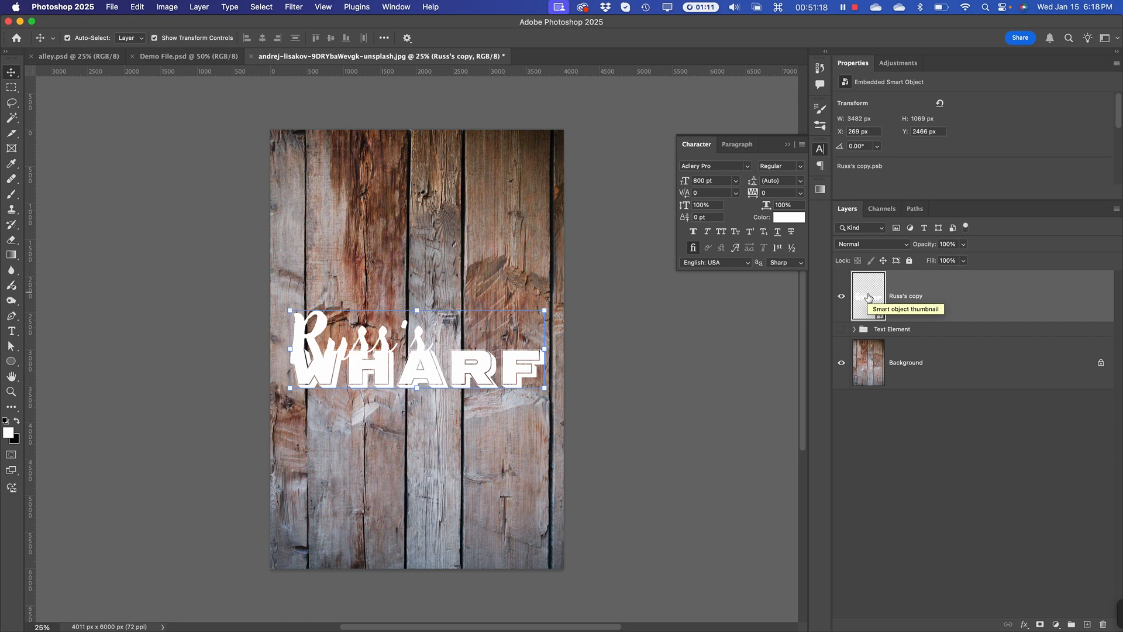
{"action": "double_click", "coordinate": [869, 298]}
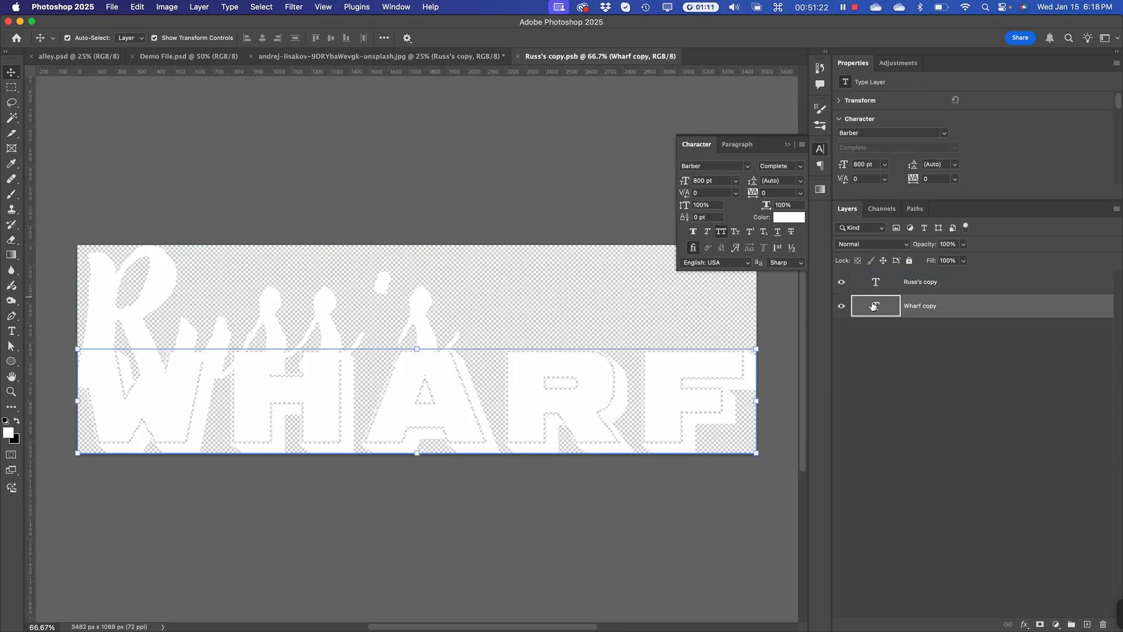
{"action": "left_click", "coordinate": [787, 146]}
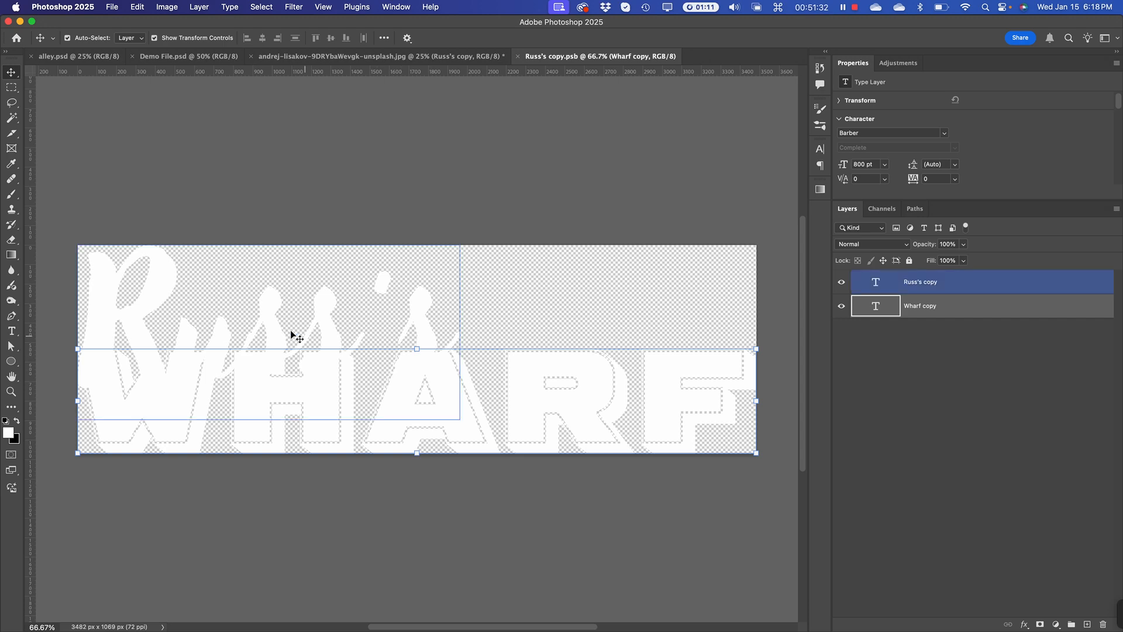
Step: Recolor the entire first-name text inside the smart object to red #ce1f1f, commit it and deselect the layer
{"action": "double_click", "coordinate": [246, 326]}
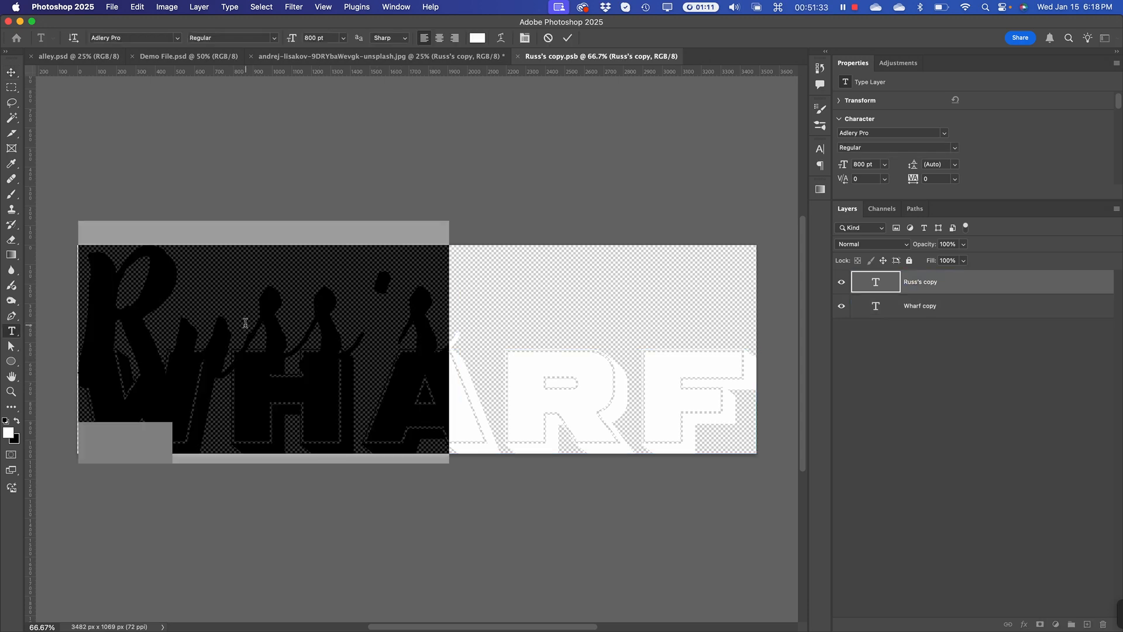
{"action": "left_click", "coordinate": [182, 311]}
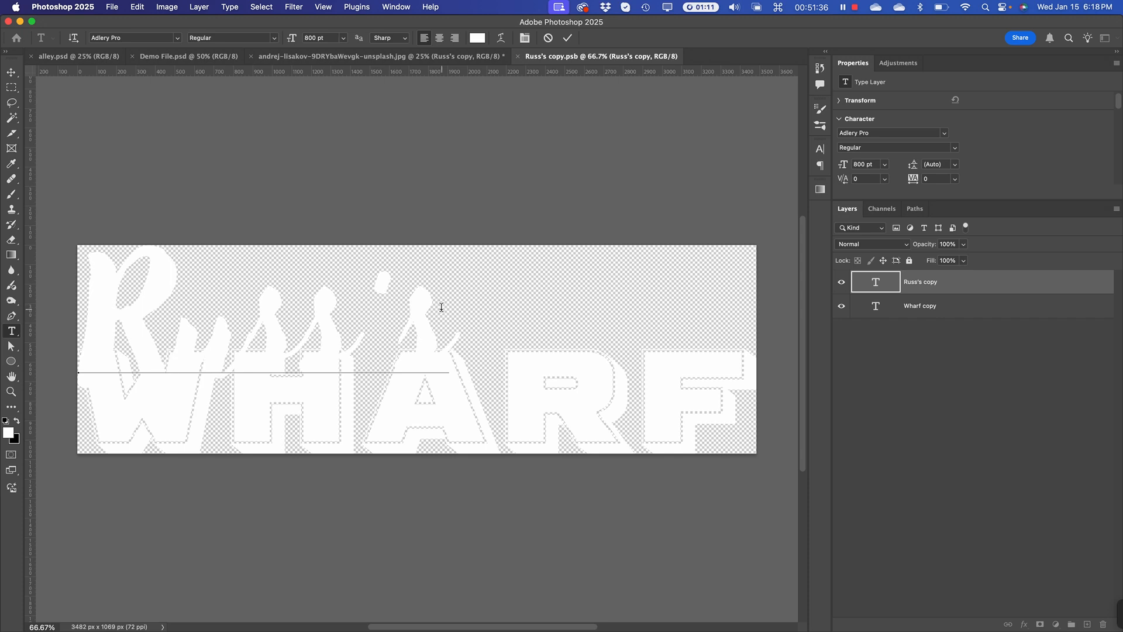
{"action": "left_click_drag", "start_coordinate": [446, 311], "coordinate": [122, 305]}
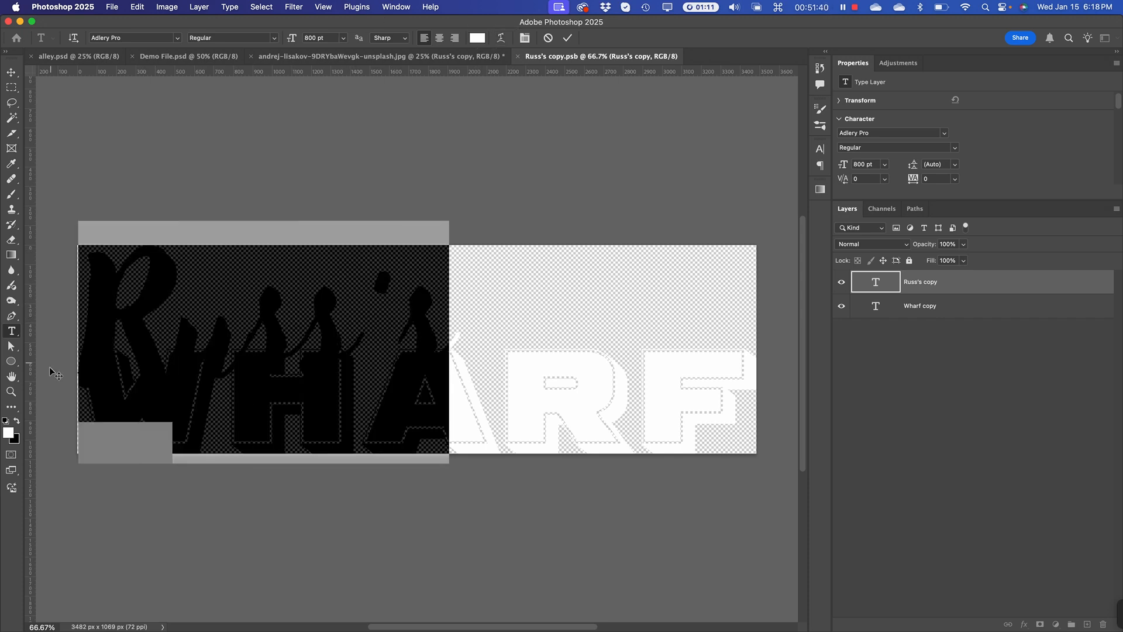
{"action": "left_click", "coordinate": [10, 435]}
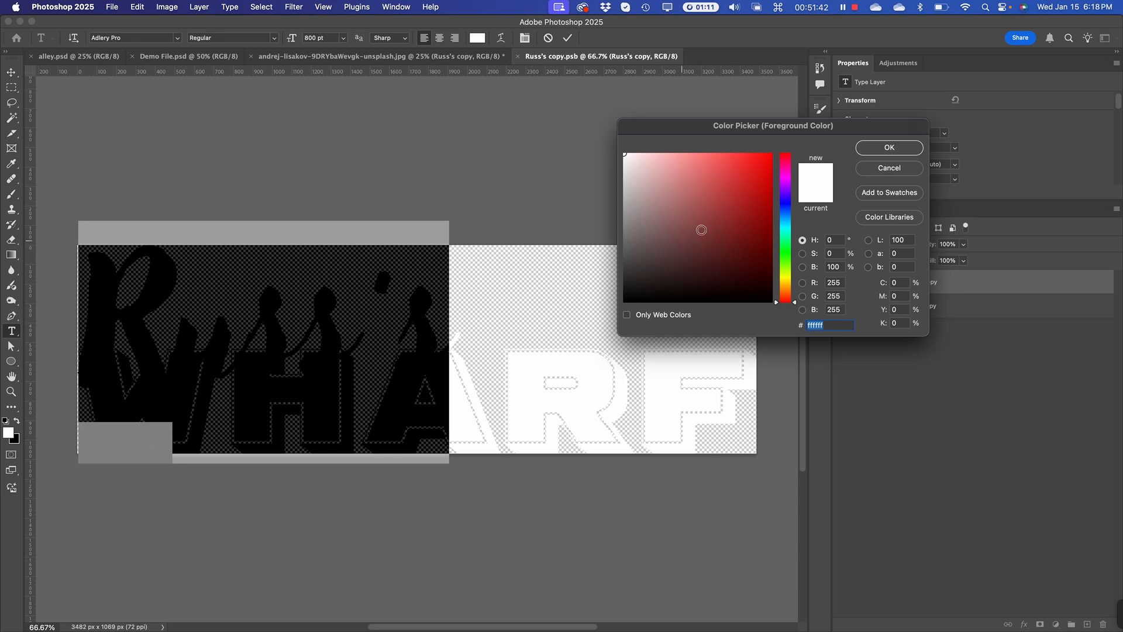
{"action": "left_click", "coordinate": [751, 183]}
{"action": "left_click", "coordinate": [751, 182]}
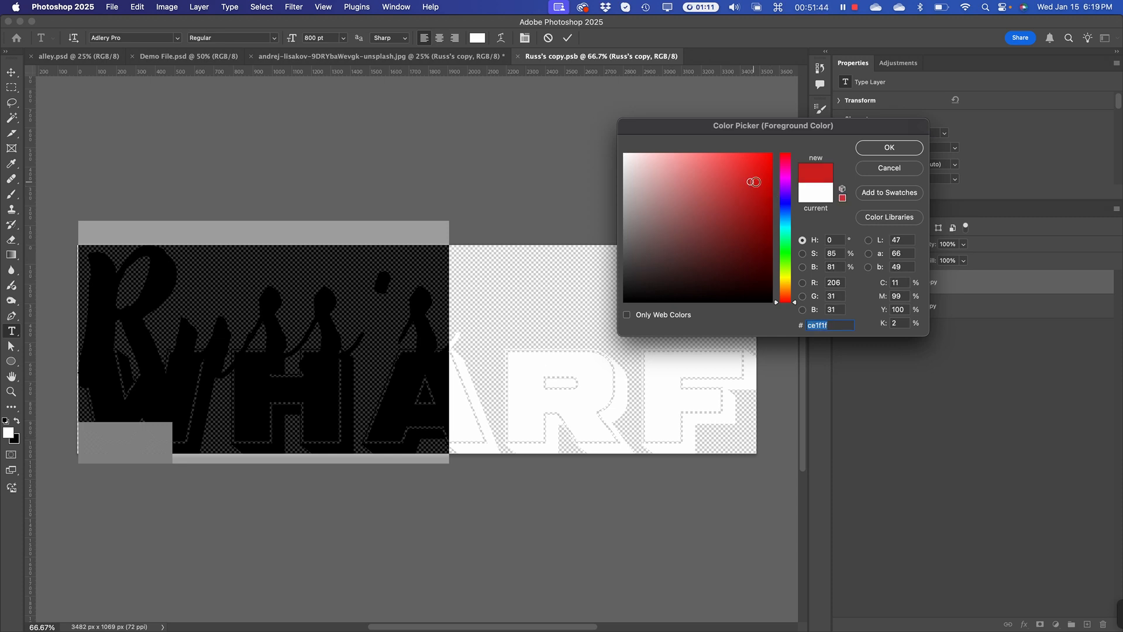
{"action": "left_click", "coordinate": [903, 150]}
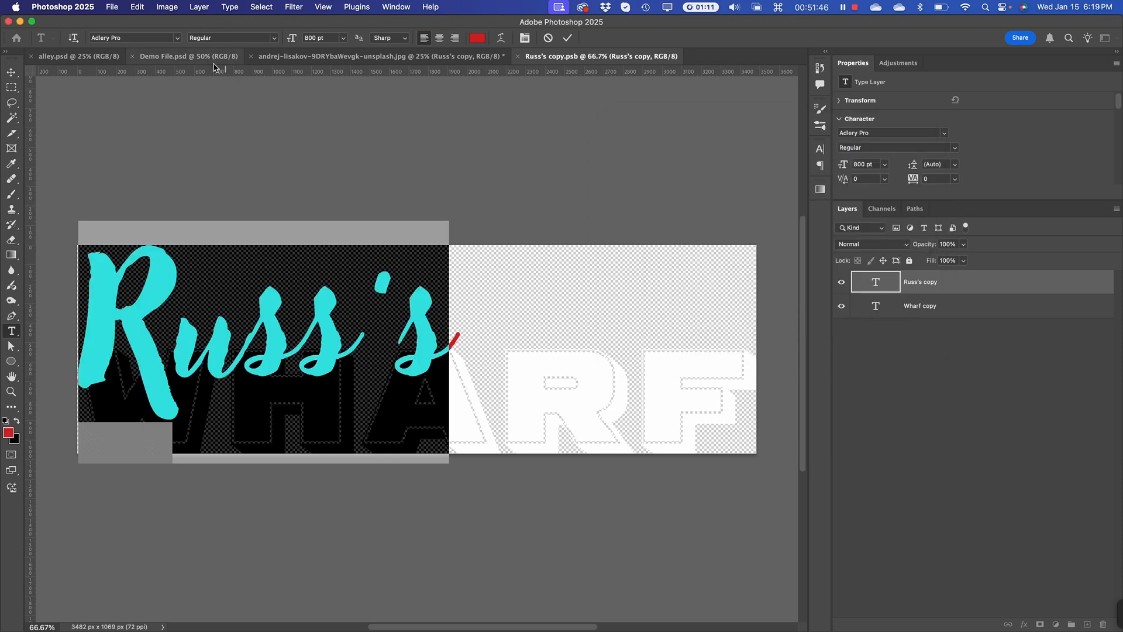
{"action": "left_click", "coordinate": [11, 72]}
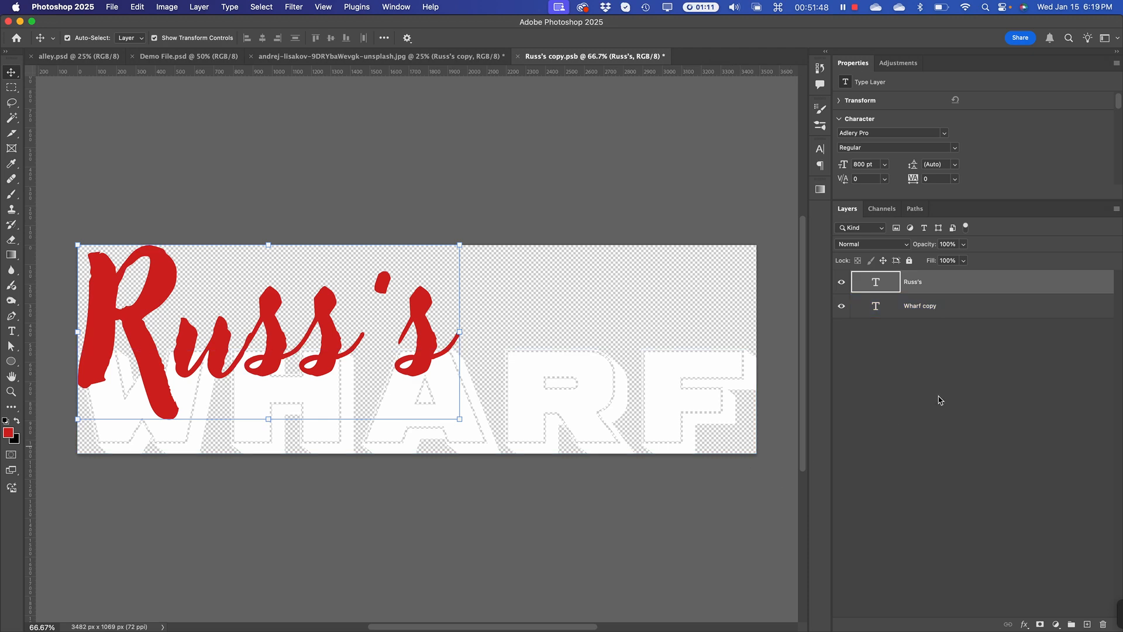
{"action": "left_click", "coordinate": [990, 390]}
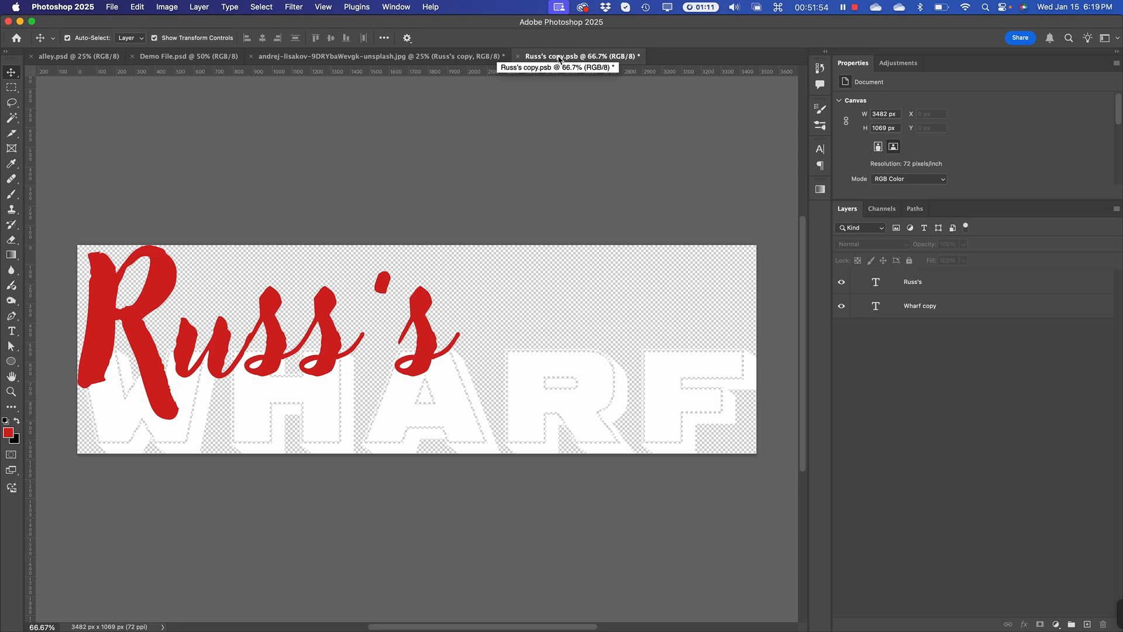
Step: Save the smart object's contents and close its document to update the sign in the wood-plank file
{"action": "key", "text": "super+s"}
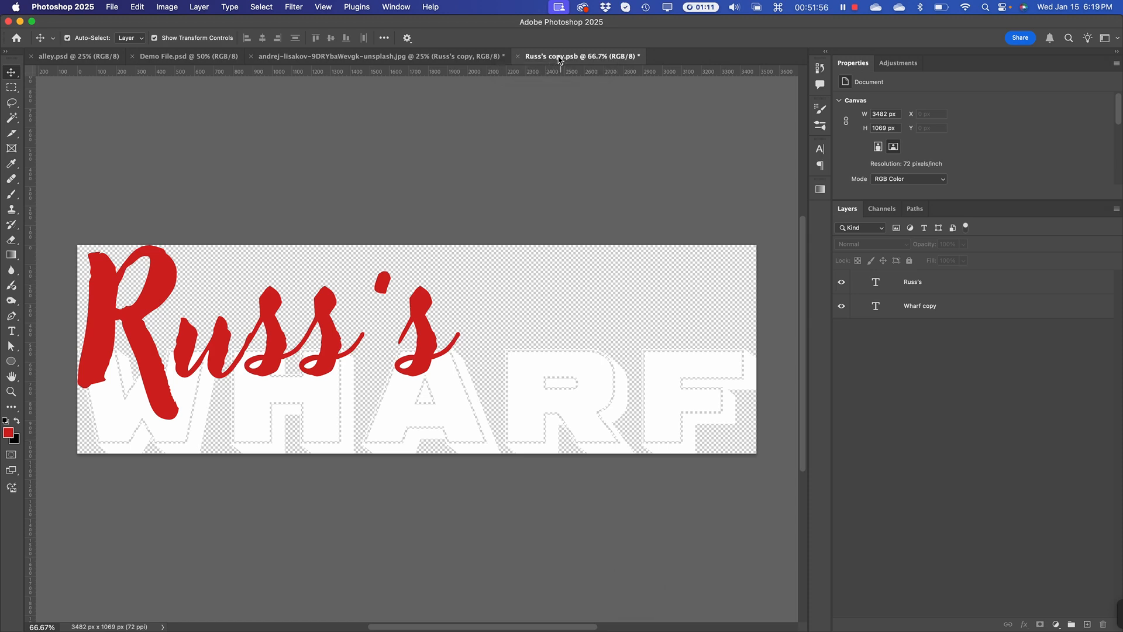
{"action": "left_click", "coordinate": [382, 57]}
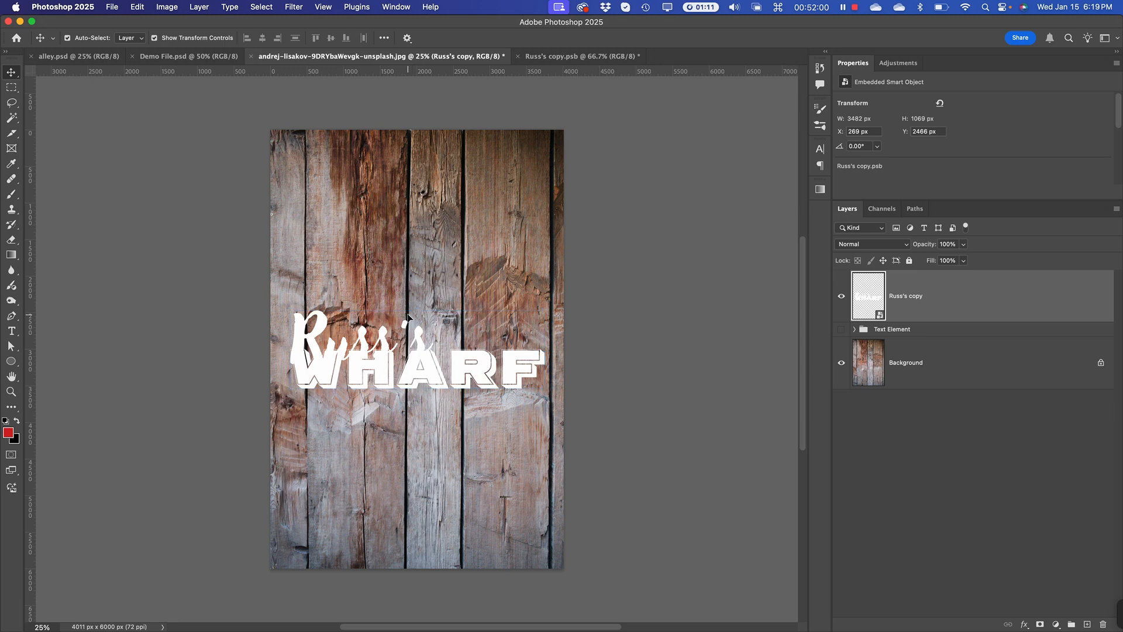
{"action": "left_click", "coordinate": [584, 292]}
{"action": "left_click", "coordinate": [936, 297]}
{"action": "left_click", "coordinate": [579, 56]}
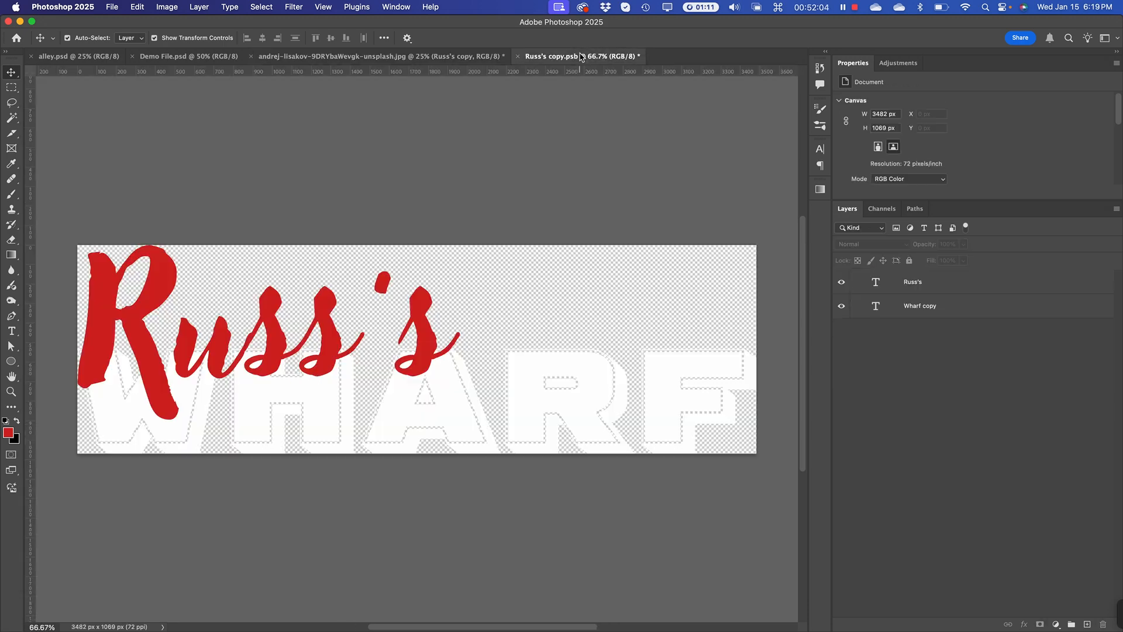
{"action": "key", "text": "super+s"}
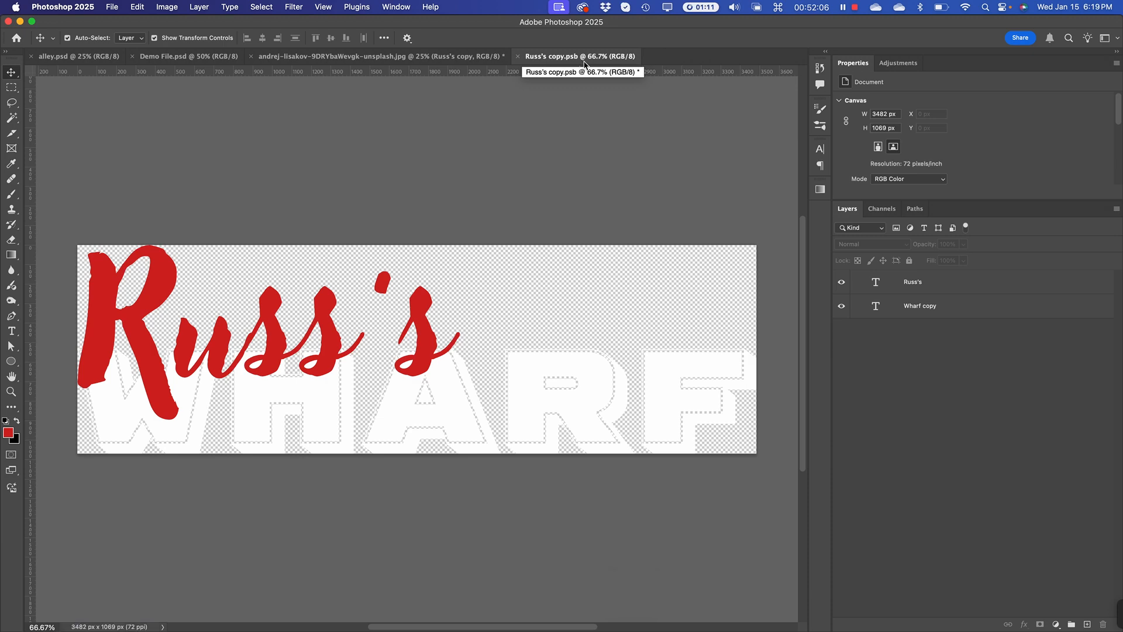
{"action": "left_click", "coordinate": [517, 56]}
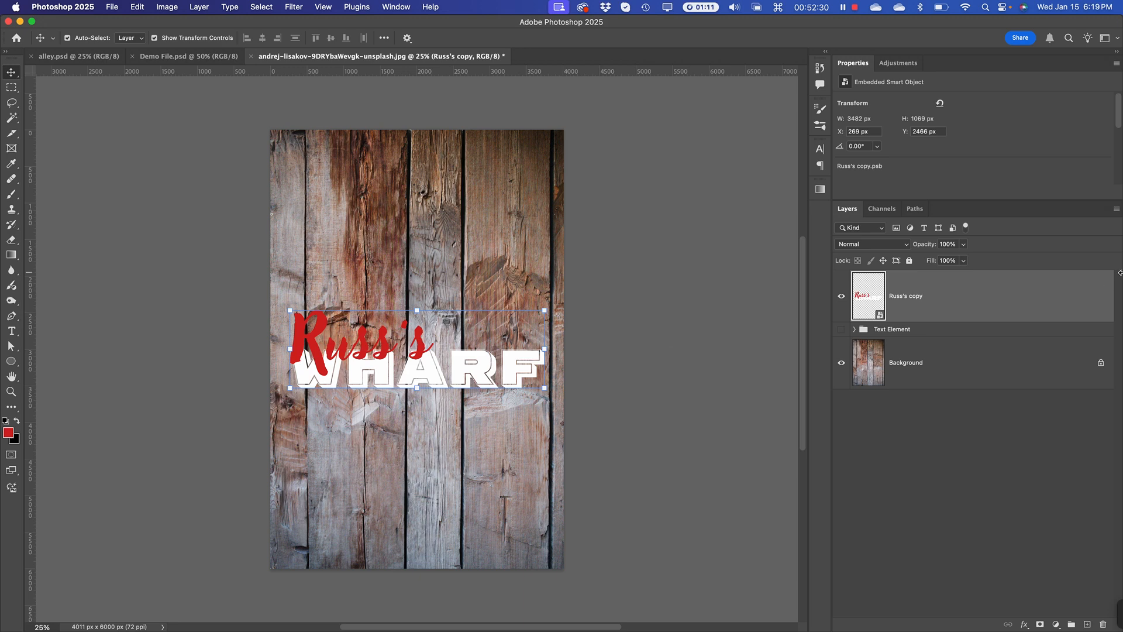
Step: Replace the first-name text inside the sign's smart object with a different possessive first name, then save and close its contents
{"action": "double_click", "coordinate": [866, 300]}
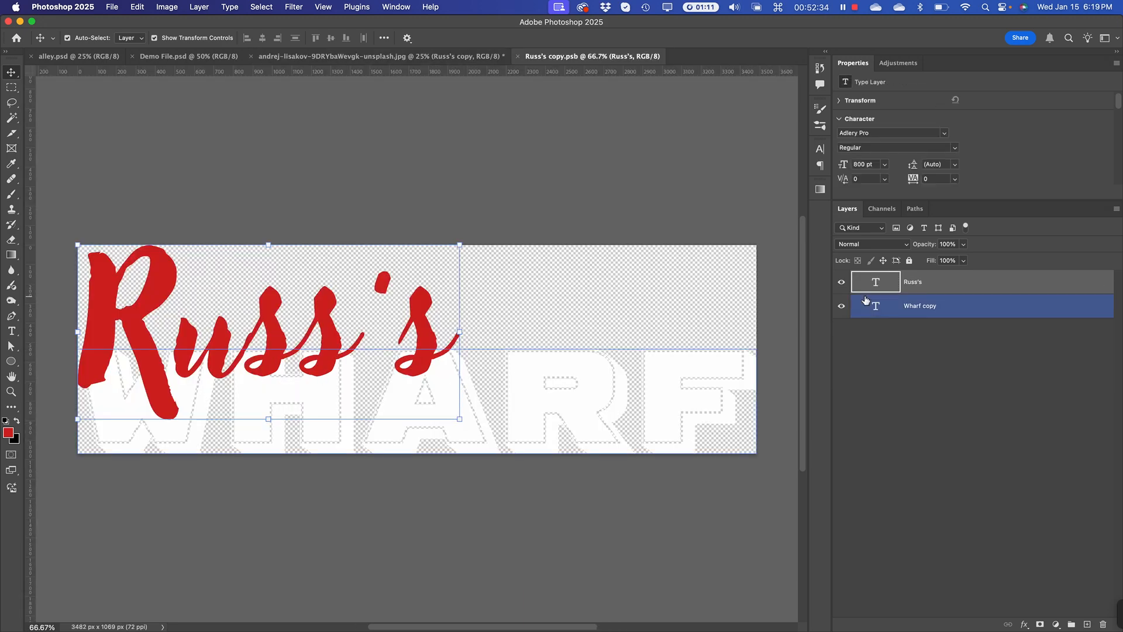
{"action": "double_click", "coordinate": [276, 305]}
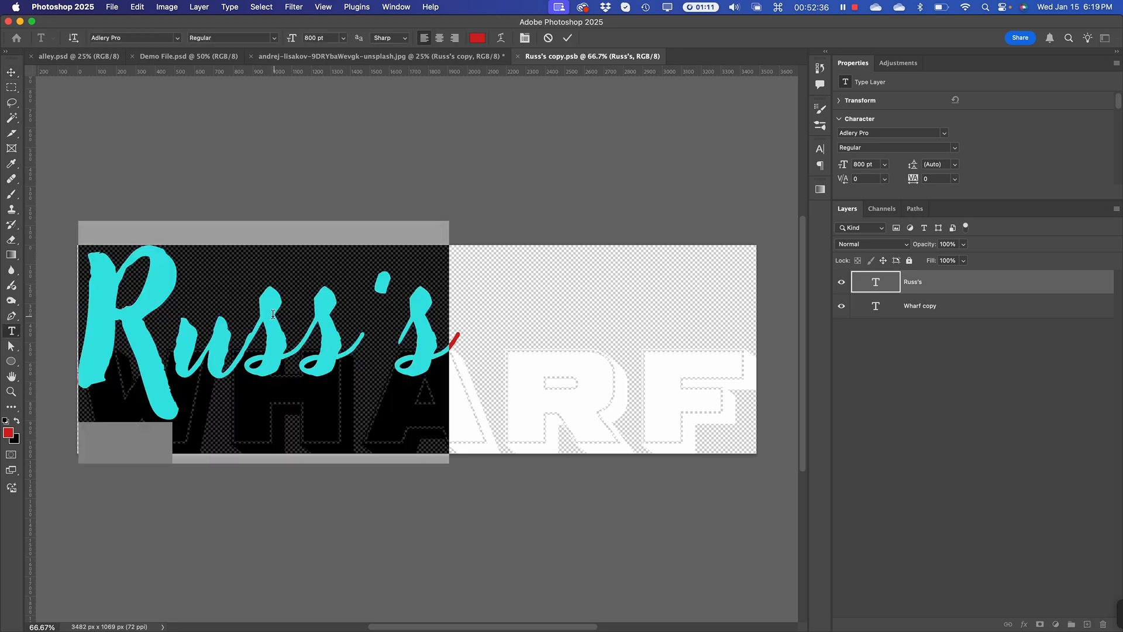
{"action": "type", "text": "Ky"}
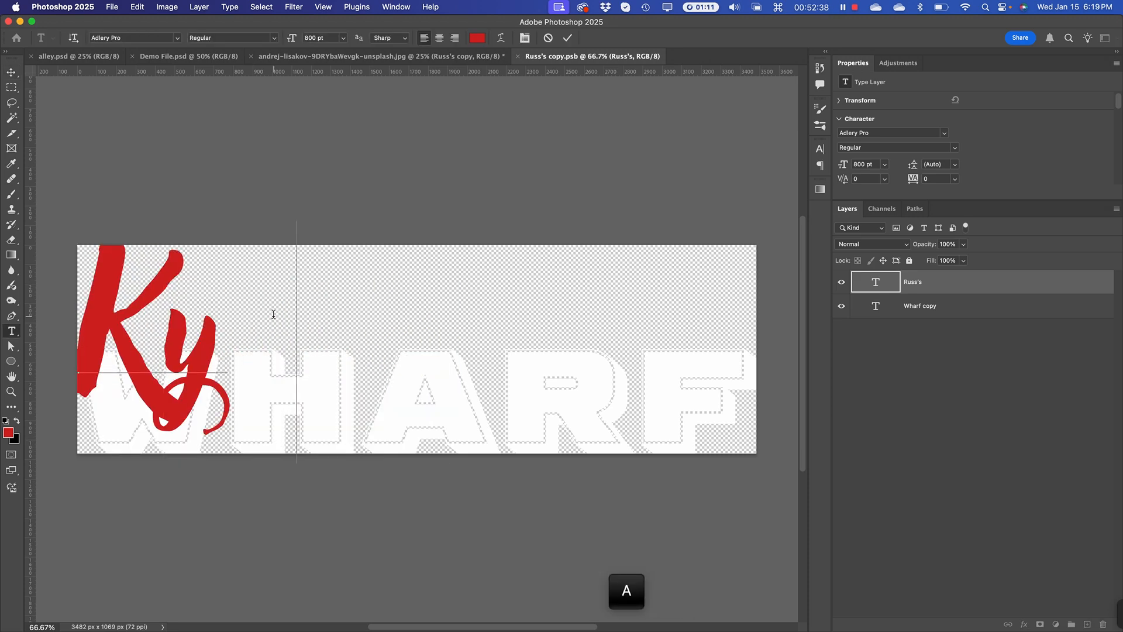
{"action": "type", "text": "a's"}
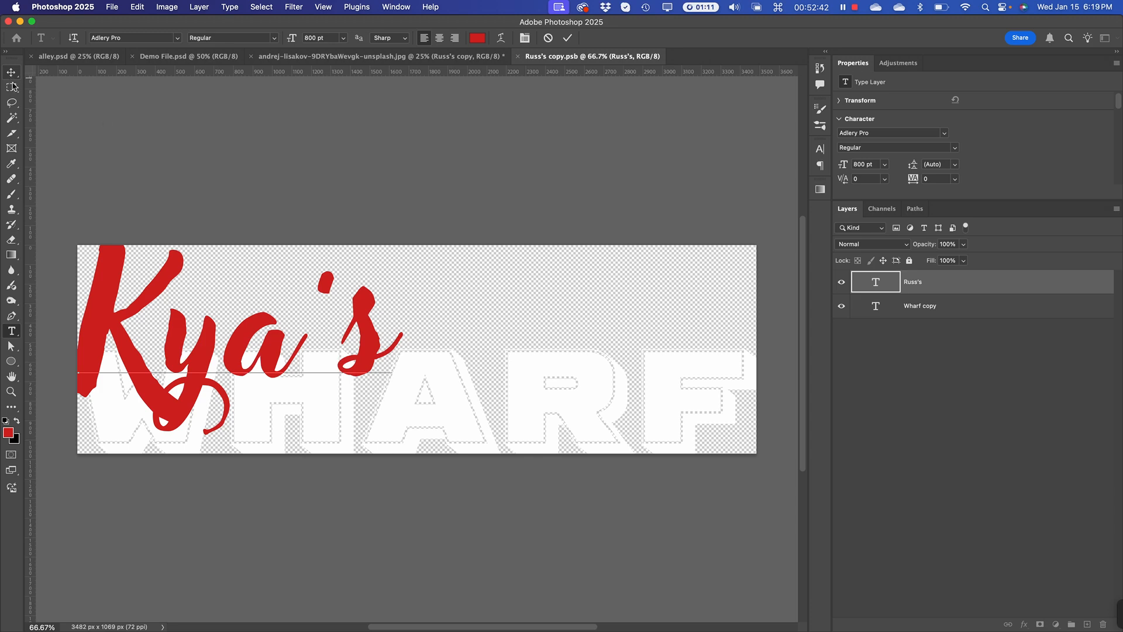
{"action": "key", "text": "super+Return"}
{"action": "key", "text": "v"}
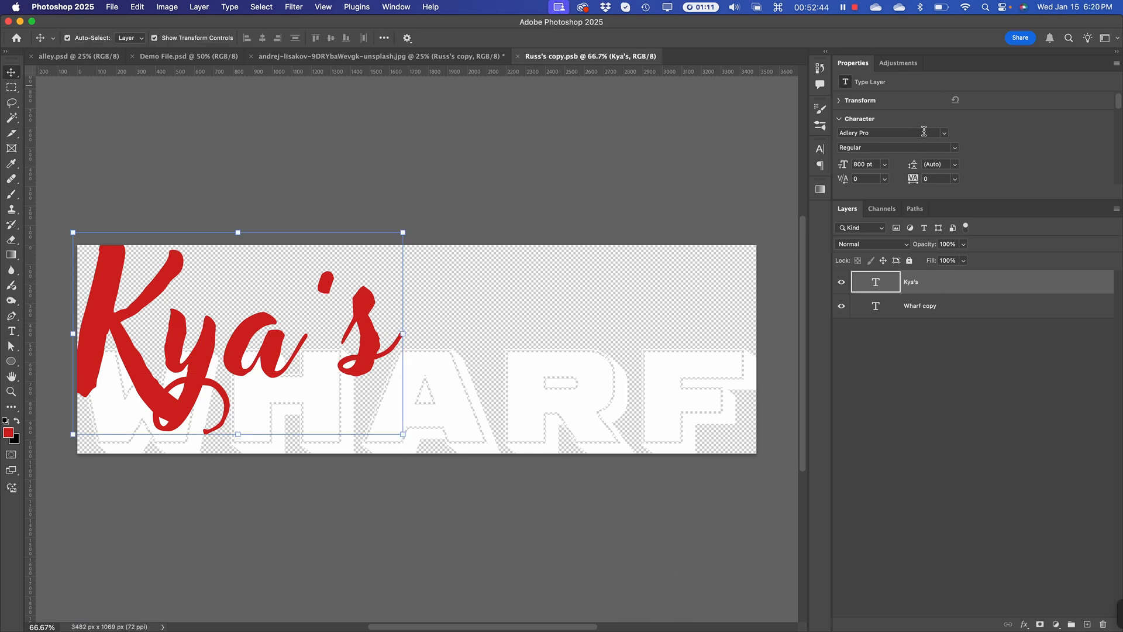
{"action": "left_click", "coordinate": [518, 57]}
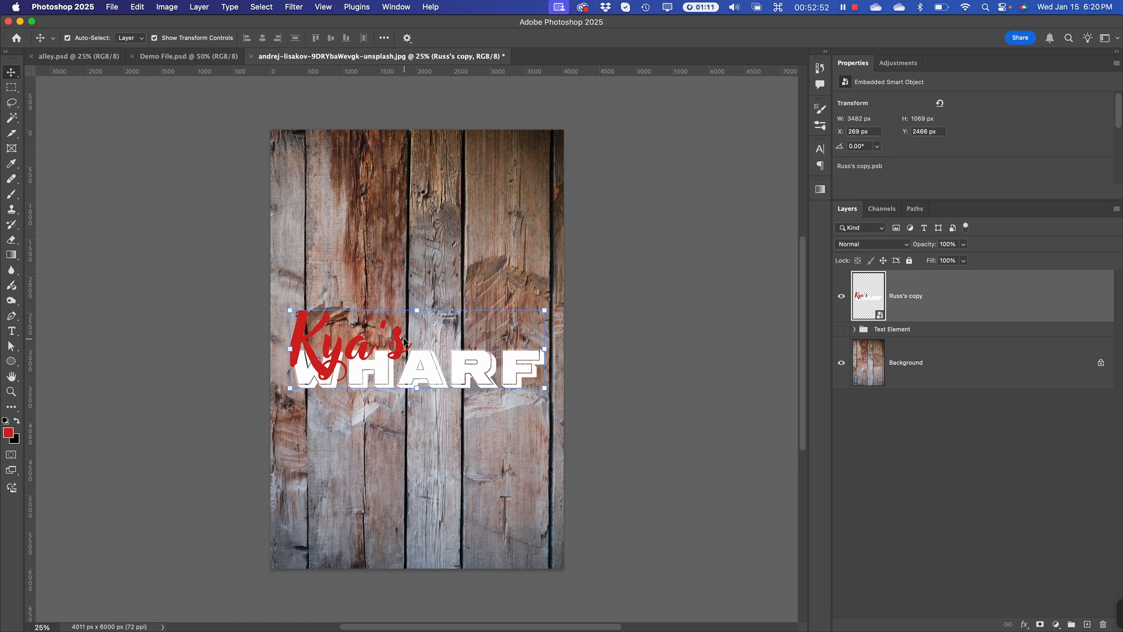
Step: Raise the sign smart object to about Y 2037 px, restore its original first-name text, save the contents and return to the wood-plank file
{"action": "left_click_drag", "start_coordinate": [361, 374], "coordinate": [362, 341]}
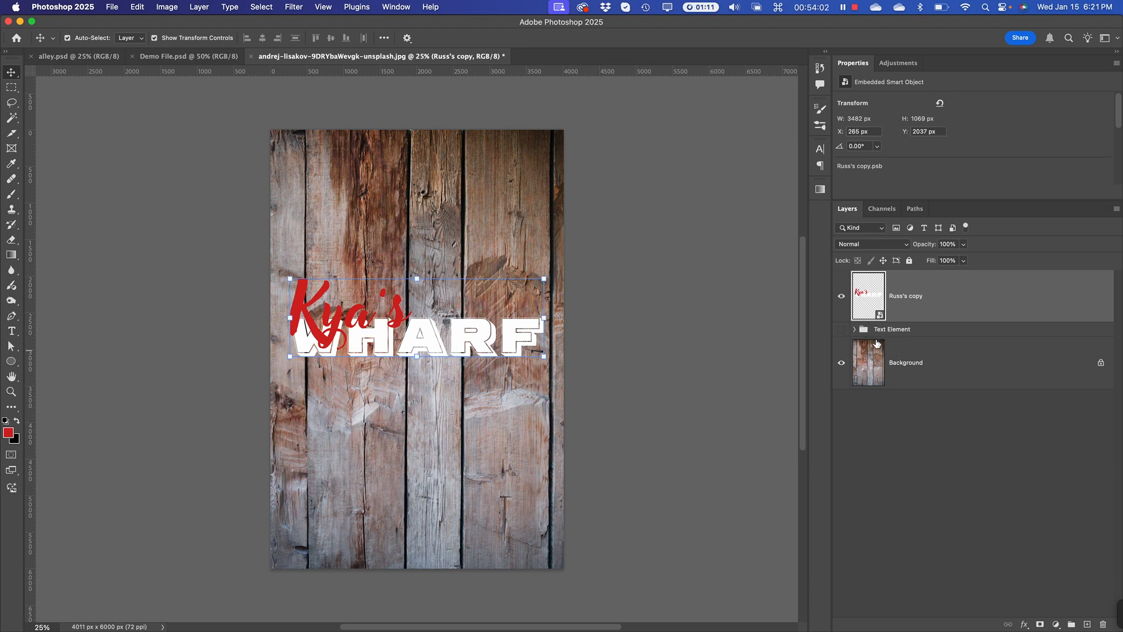
{"action": "double_click", "coordinate": [872, 296]}
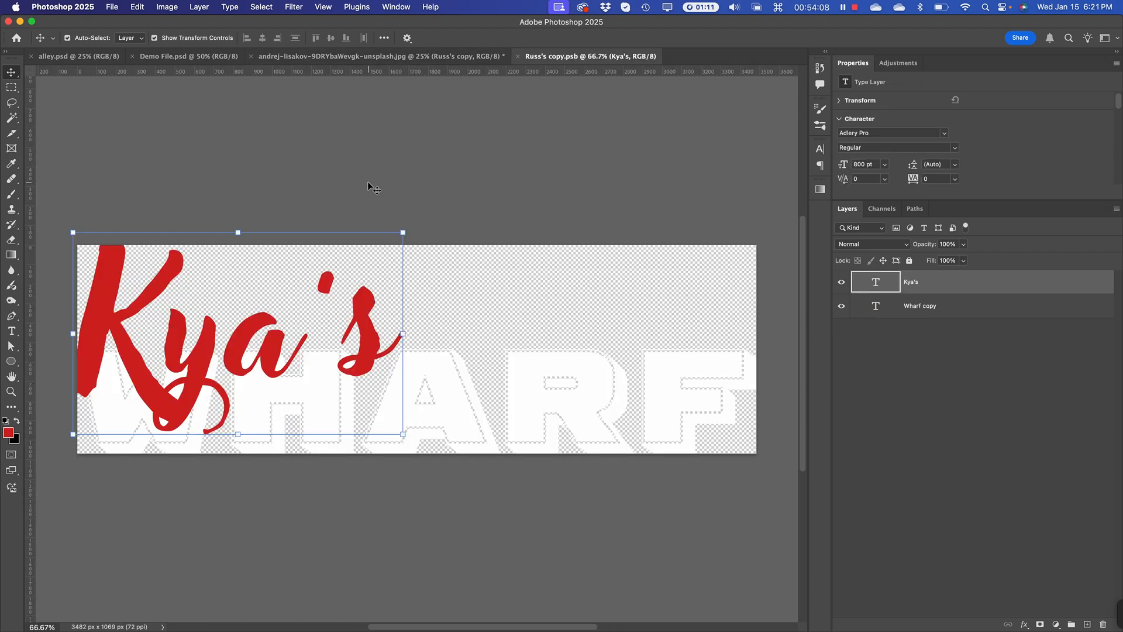
{"action": "double_click", "coordinate": [264, 338]}
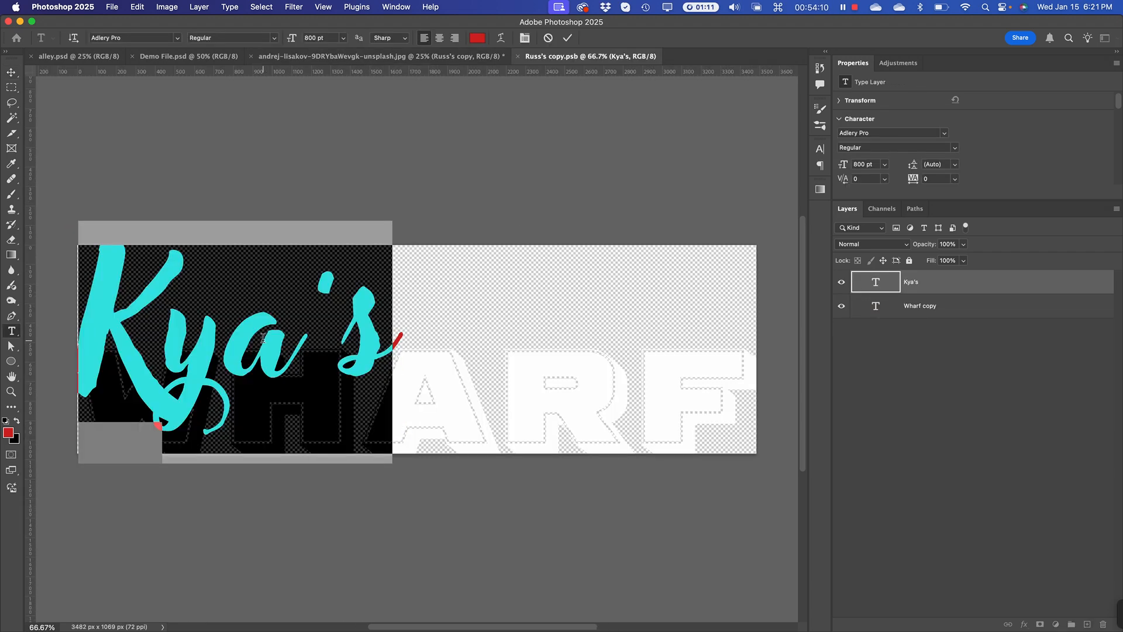
{"action": "type", "text": "Russ'"}
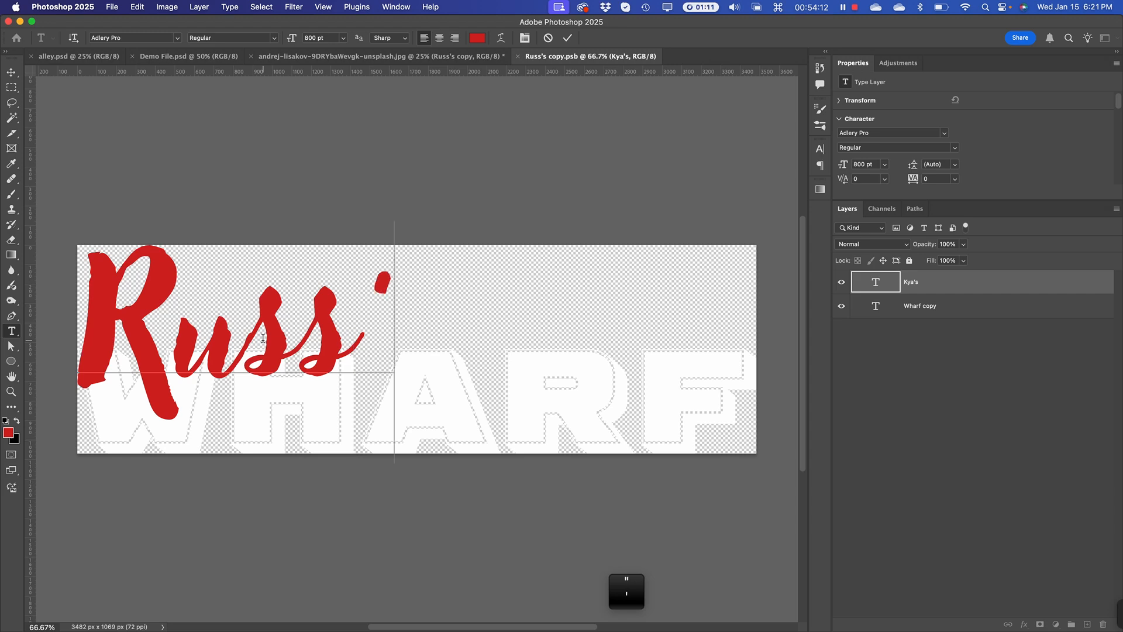
{"action": "type", "text": "s"}
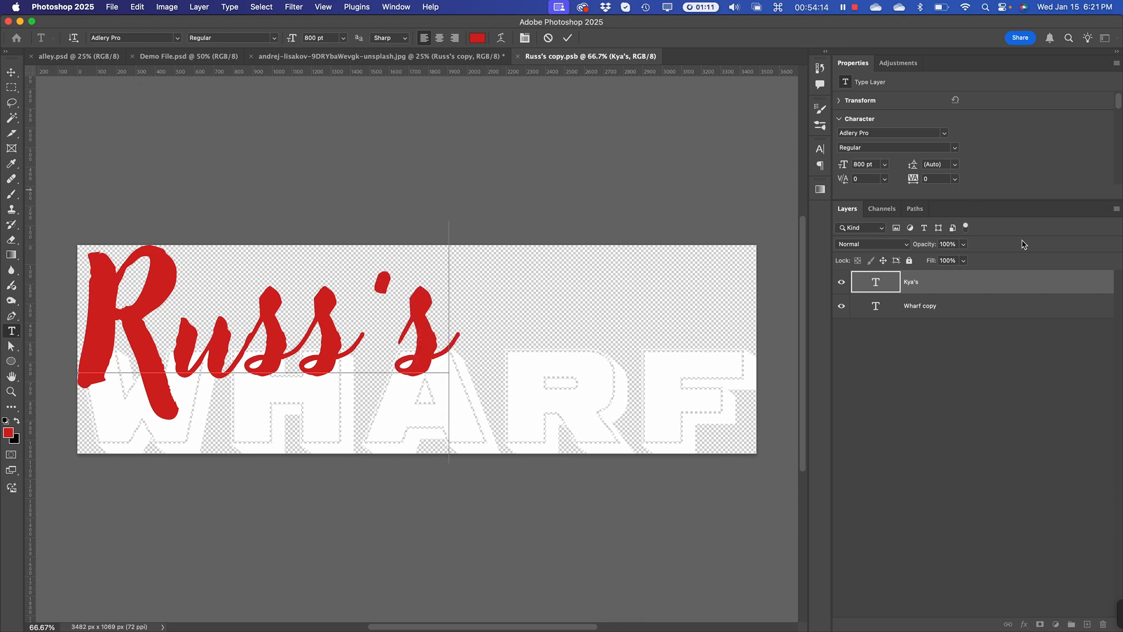
{"action": "key", "text": "super+Return"}
{"action": "key", "text": "v"}
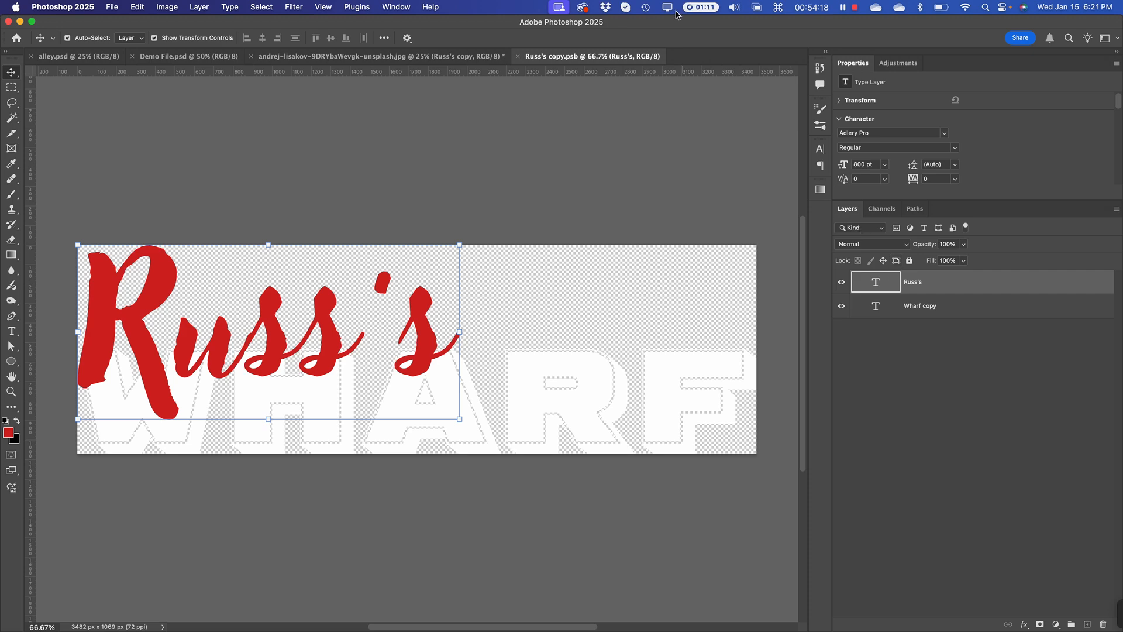
{"action": "left_click", "coordinate": [456, 56]}
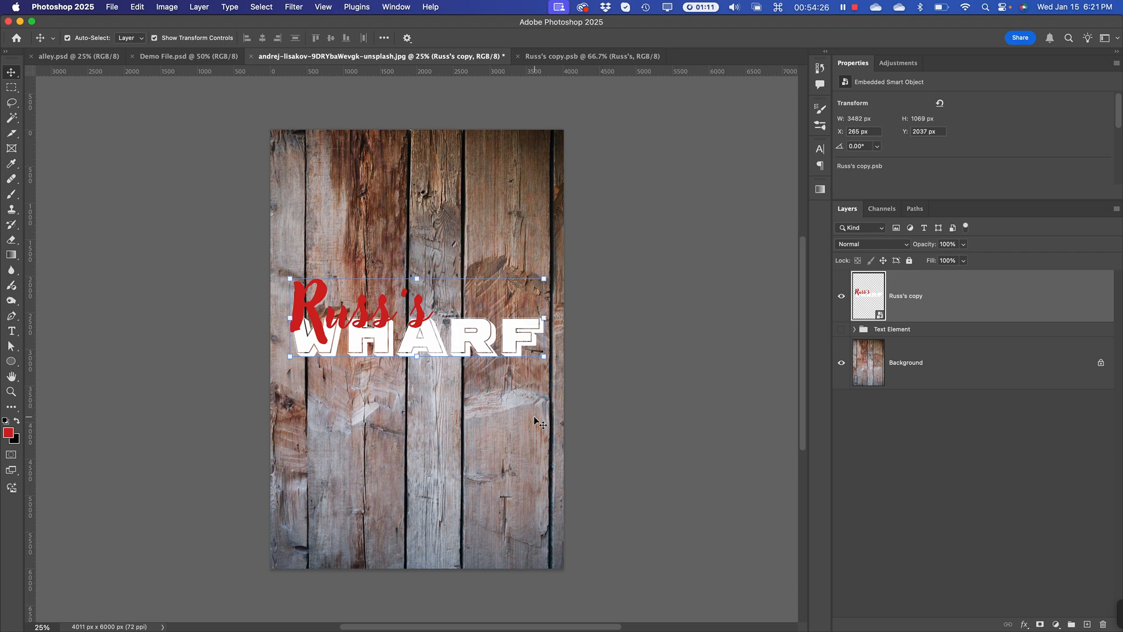
{"action": "left_click", "coordinate": [898, 331]}
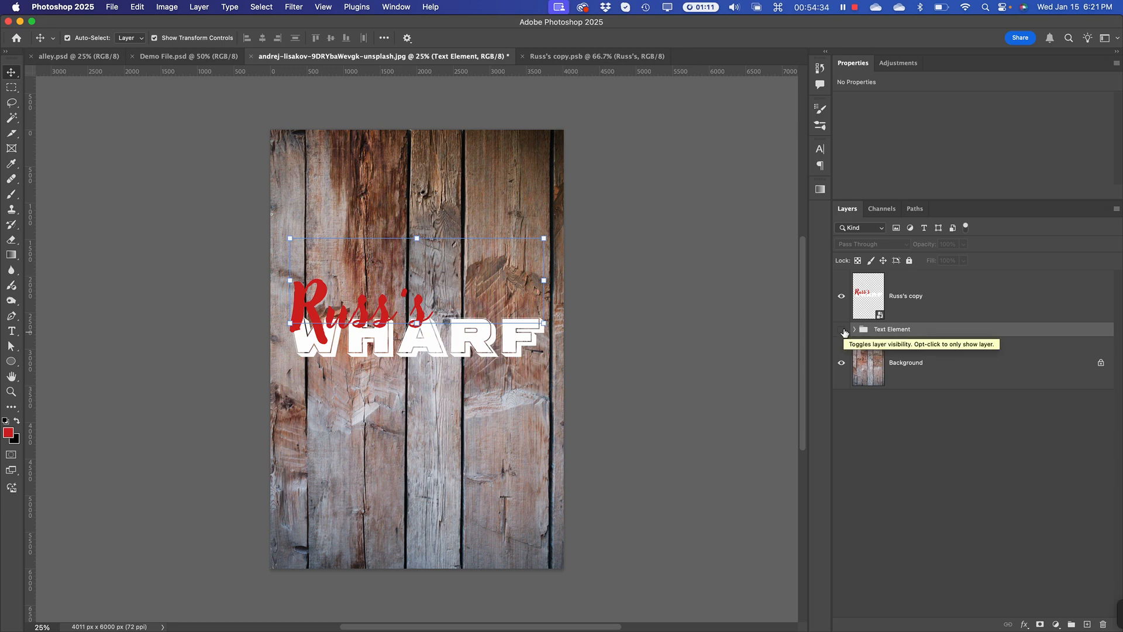
{"action": "left_click", "coordinate": [895, 456]}
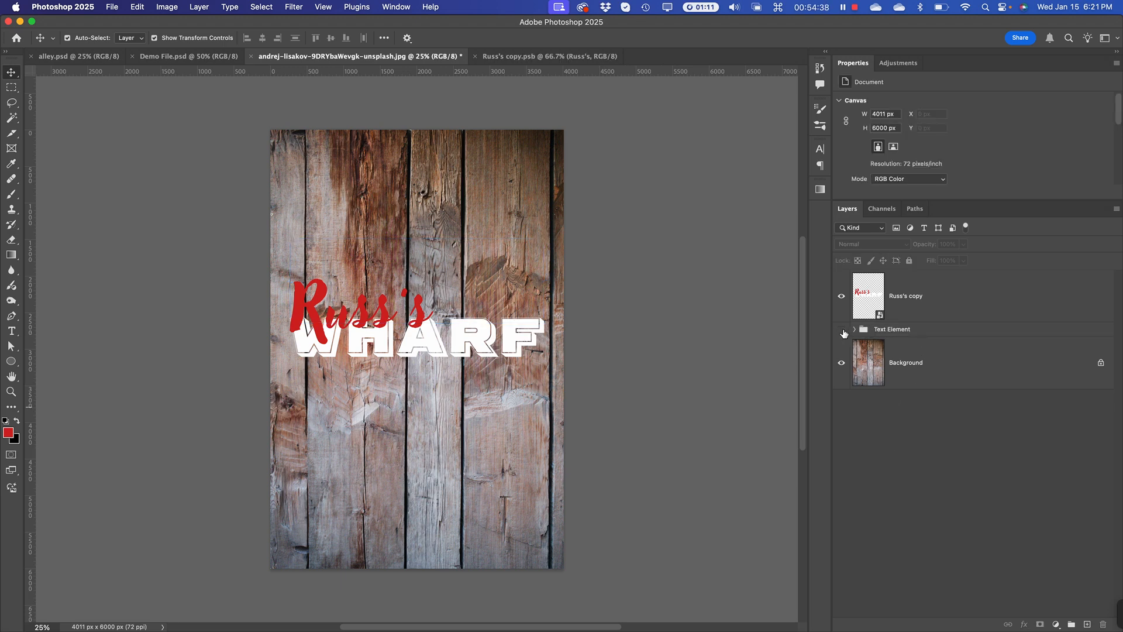
{"action": "left_click", "coordinate": [884, 301]}
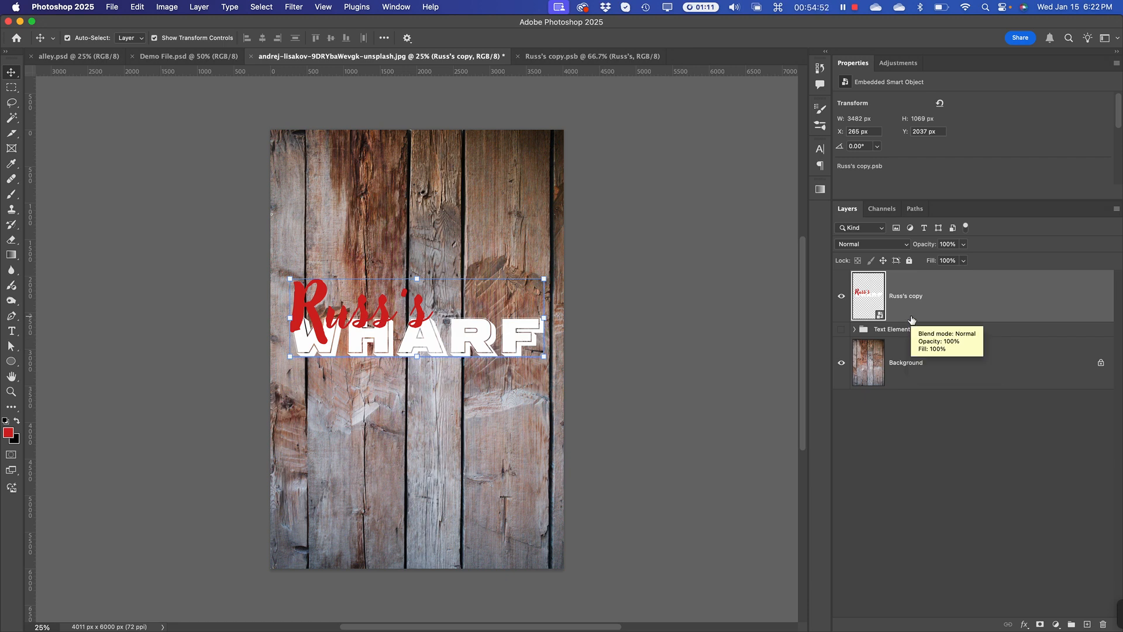
{"action": "left_click", "coordinate": [918, 449]}
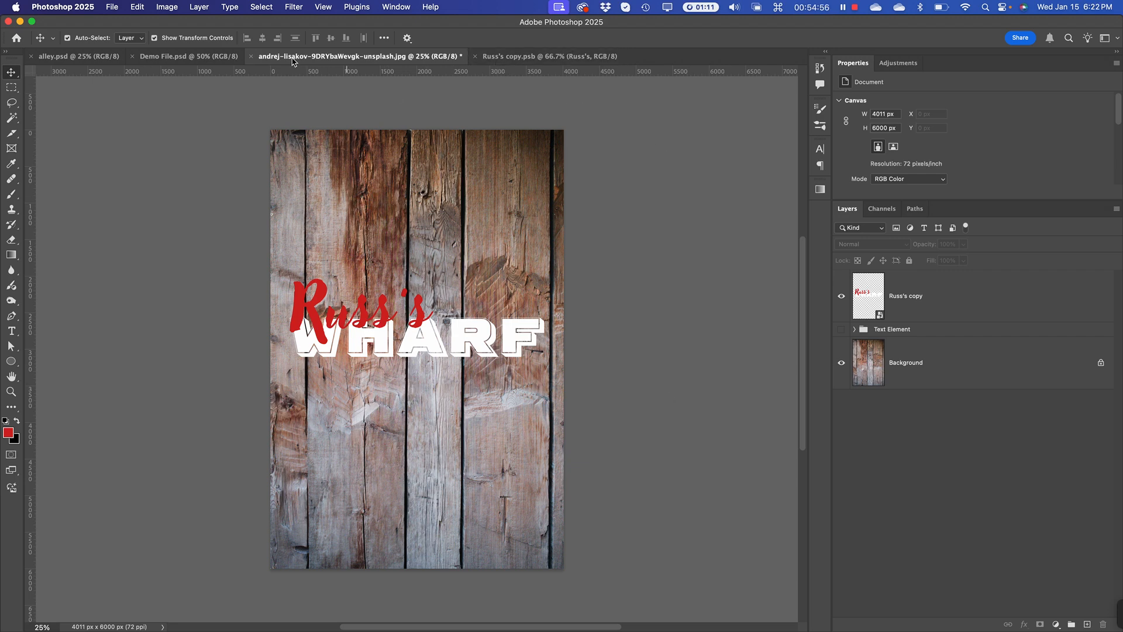
Step: Examine how the masked Text layer blends into the wood planks in Demo File.psd, then return to the wood-plank sign file
{"action": "left_click", "coordinate": [190, 56]}
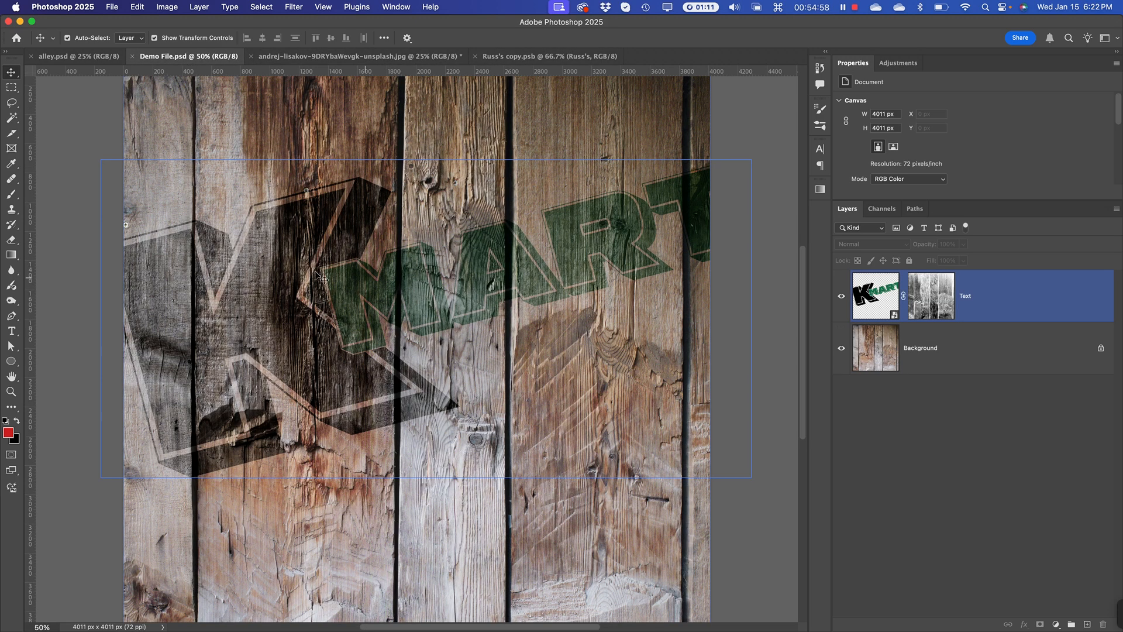
{"action": "left_click", "coordinate": [861, 293]}
{"action": "left_click", "coordinate": [461, 404]}
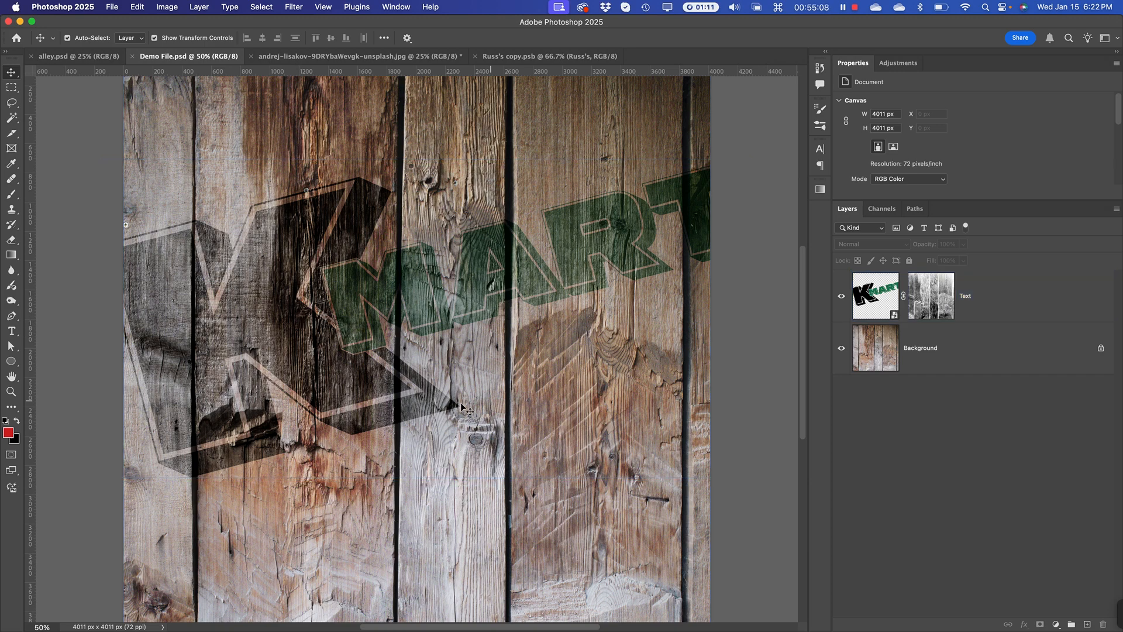
{"action": "left_click", "coordinate": [265, 453]}
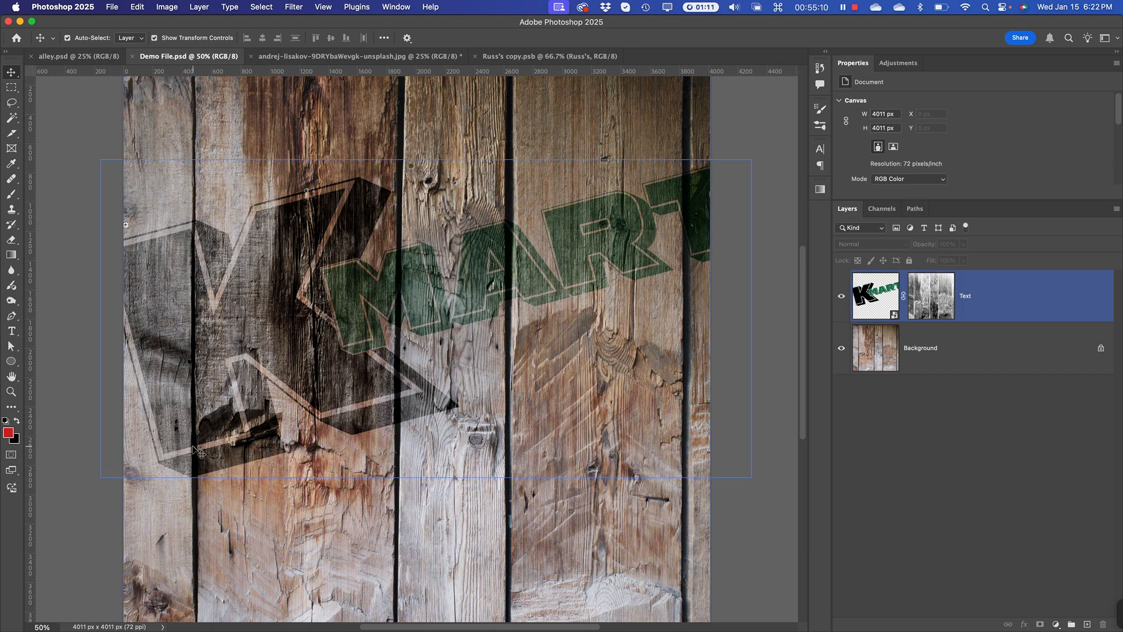
{"action": "left_click", "coordinate": [493, 196]}
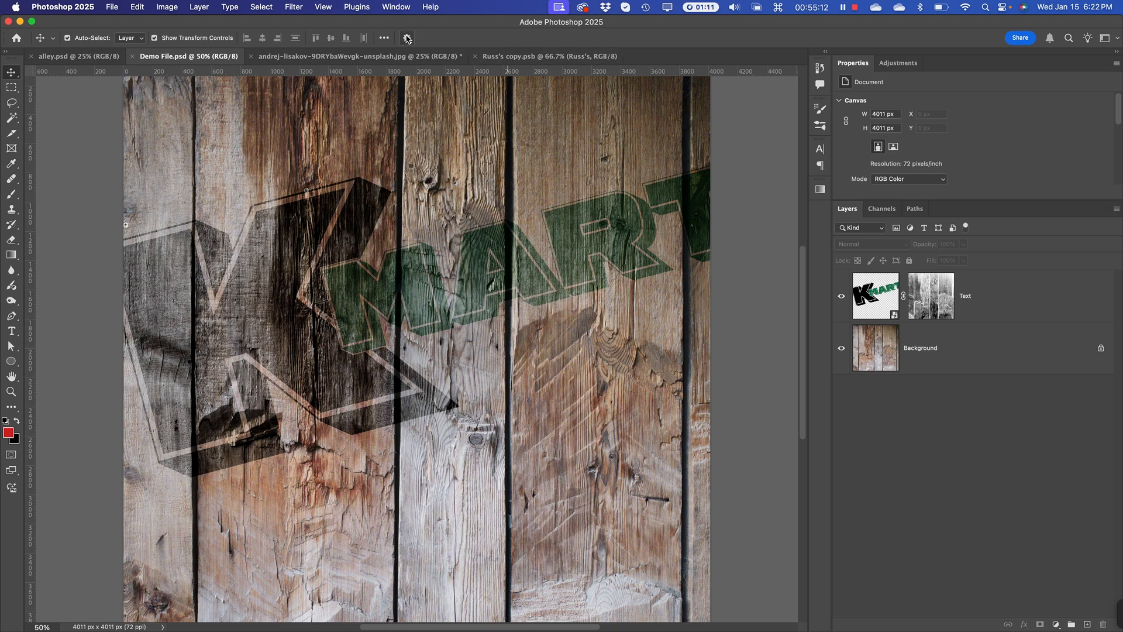
{"action": "left_click", "coordinate": [374, 56]}
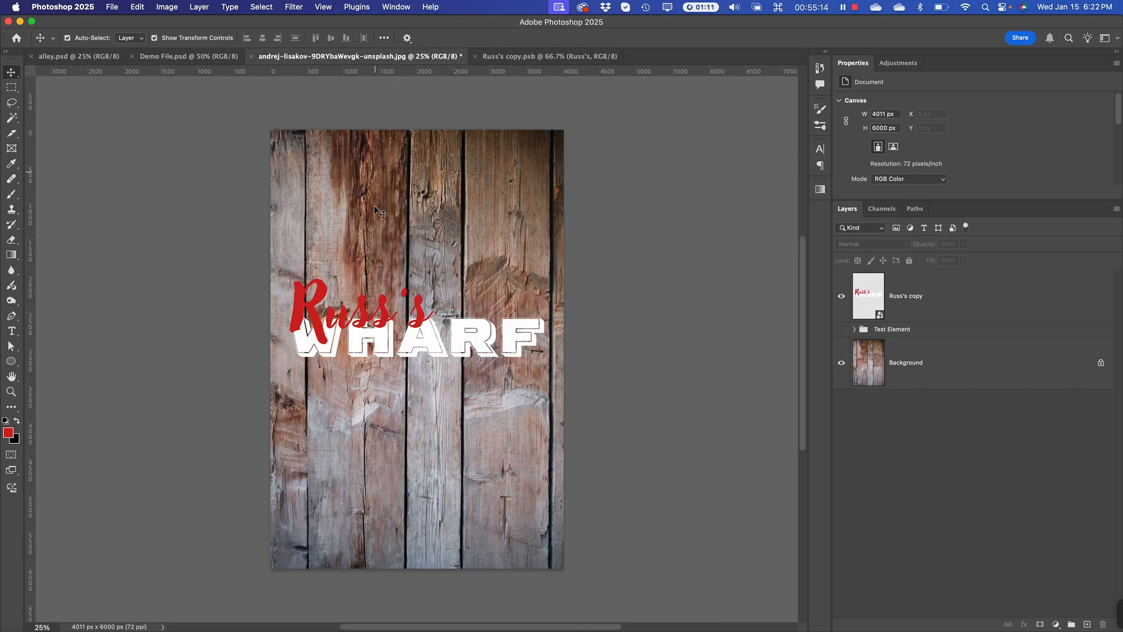
Step: Make the wood-plank Background layer the active layer
{"action": "left_click", "coordinate": [874, 294]}
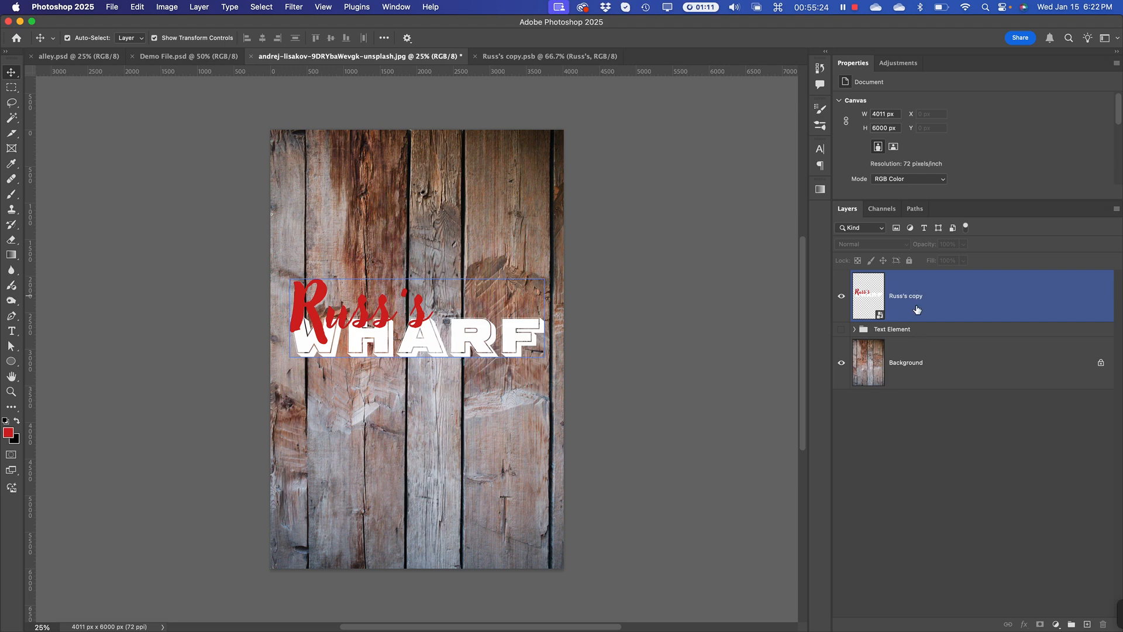
{"action": "left_click", "coordinate": [901, 364]}
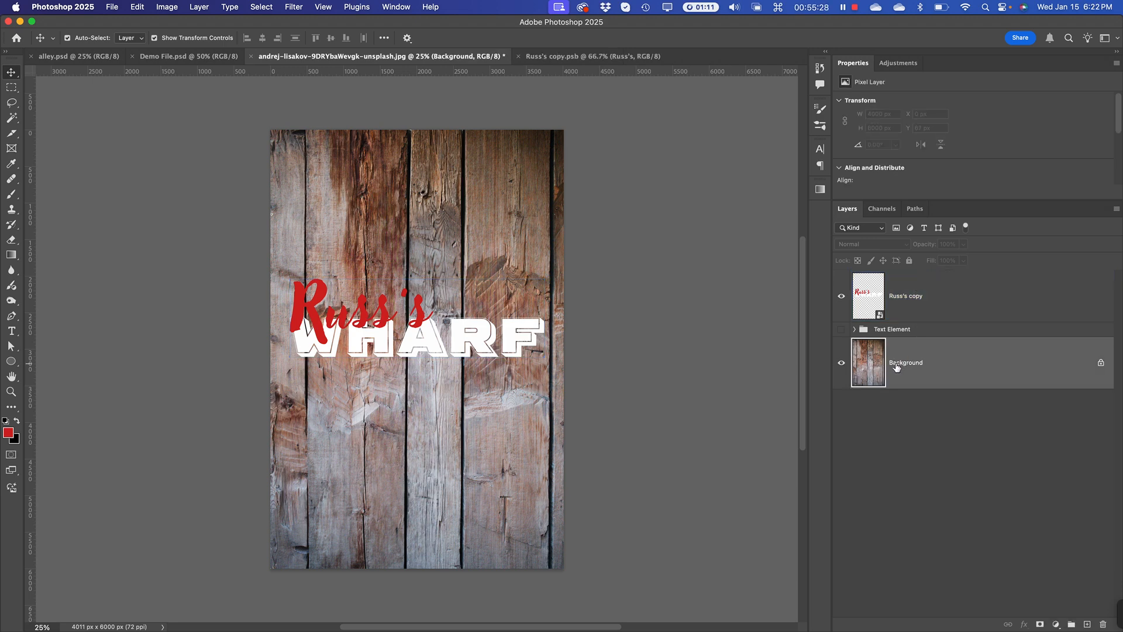
{"action": "left_click", "coordinate": [893, 295]}
{"action": "left_click", "coordinate": [915, 466]}
{"action": "left_click", "coordinate": [901, 364]}
Step: Compare the document's red, green and blue channels individually with the sign showing, and return to the RGB composite
{"action": "left_click", "coordinate": [883, 211]}
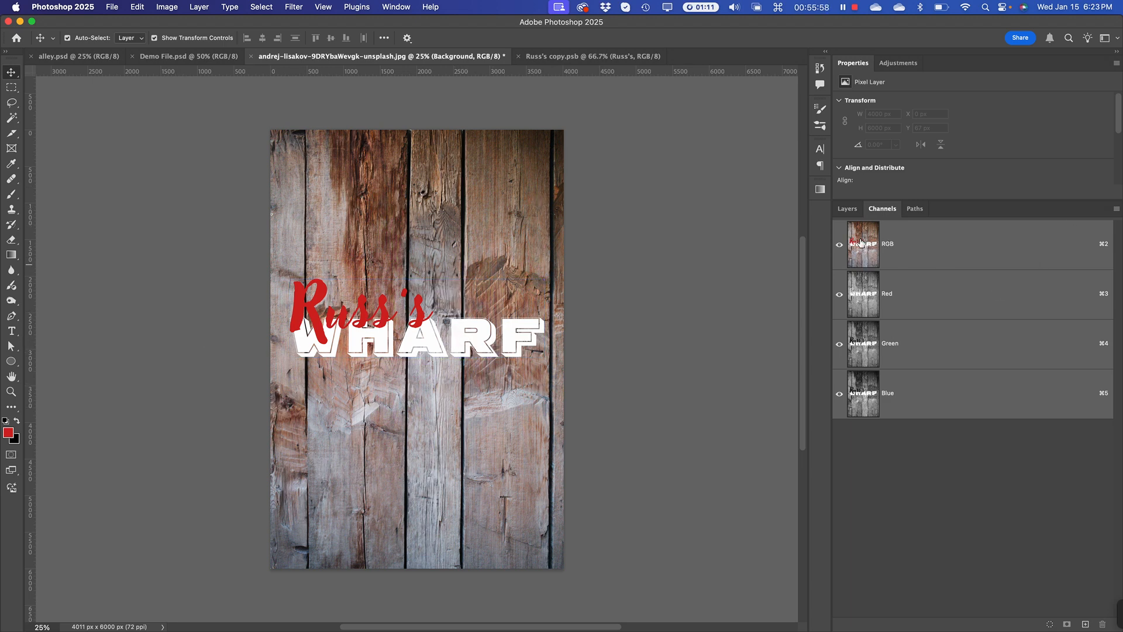
{"action": "left_click", "coordinate": [836, 309]}
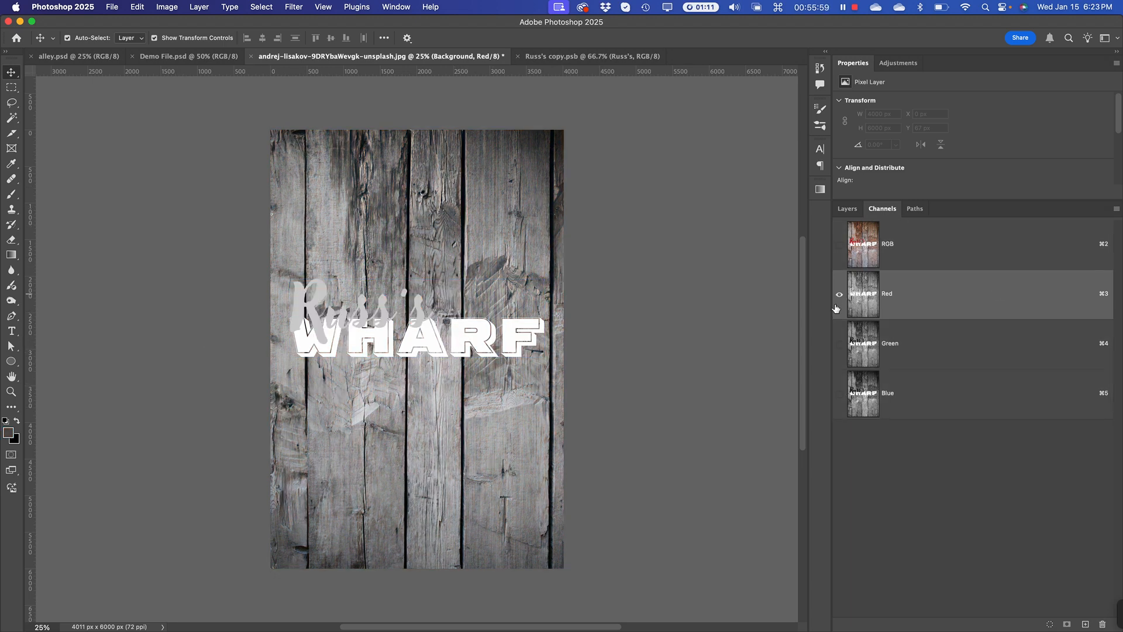
{"action": "left_click", "coordinate": [866, 367]}
{"action": "left_click", "coordinate": [870, 392]}
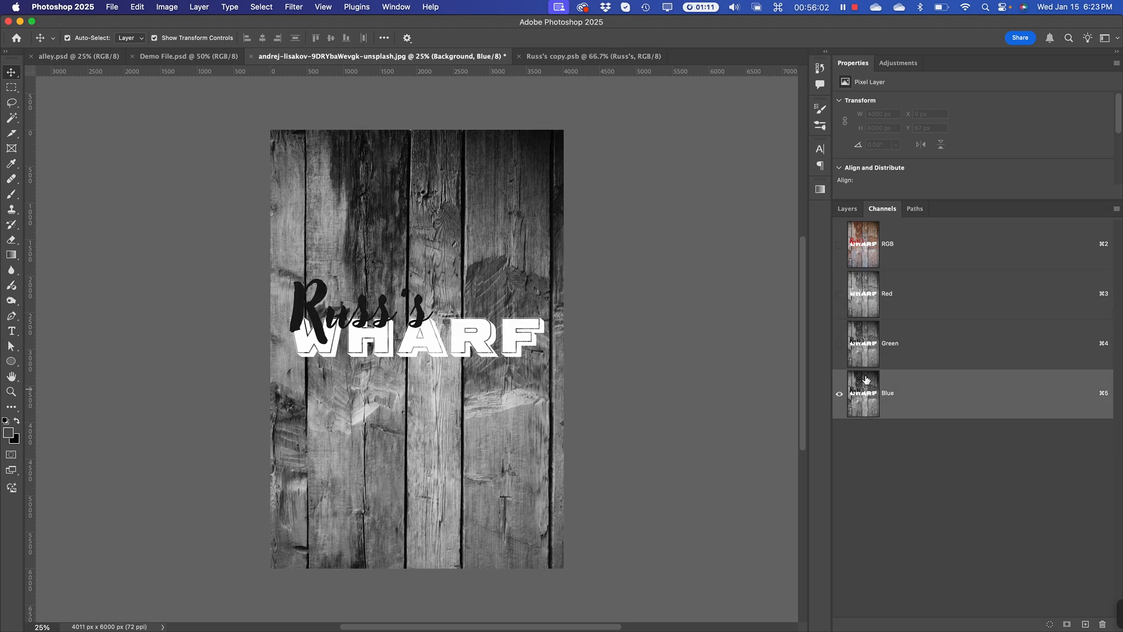
{"action": "left_click", "coordinate": [867, 362]}
{"action": "left_click", "coordinate": [873, 307]}
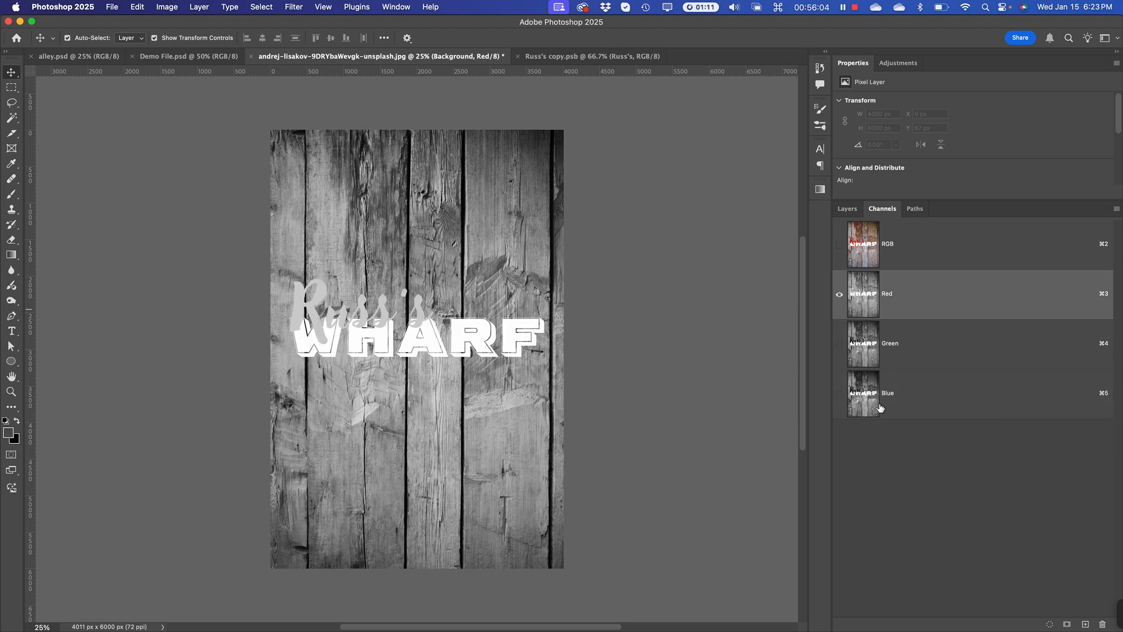
{"action": "left_click", "coordinate": [862, 247]}
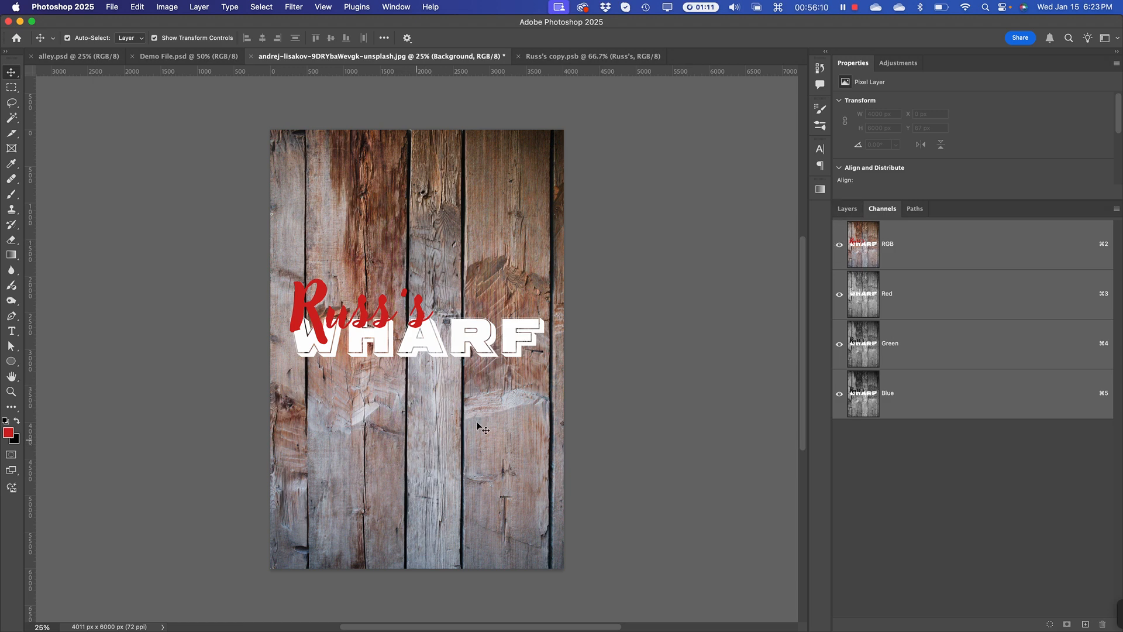
Step: Hide the sign smart object and show the channels of the wood-plank photo alone
{"action": "left_click", "coordinate": [858, 212]}
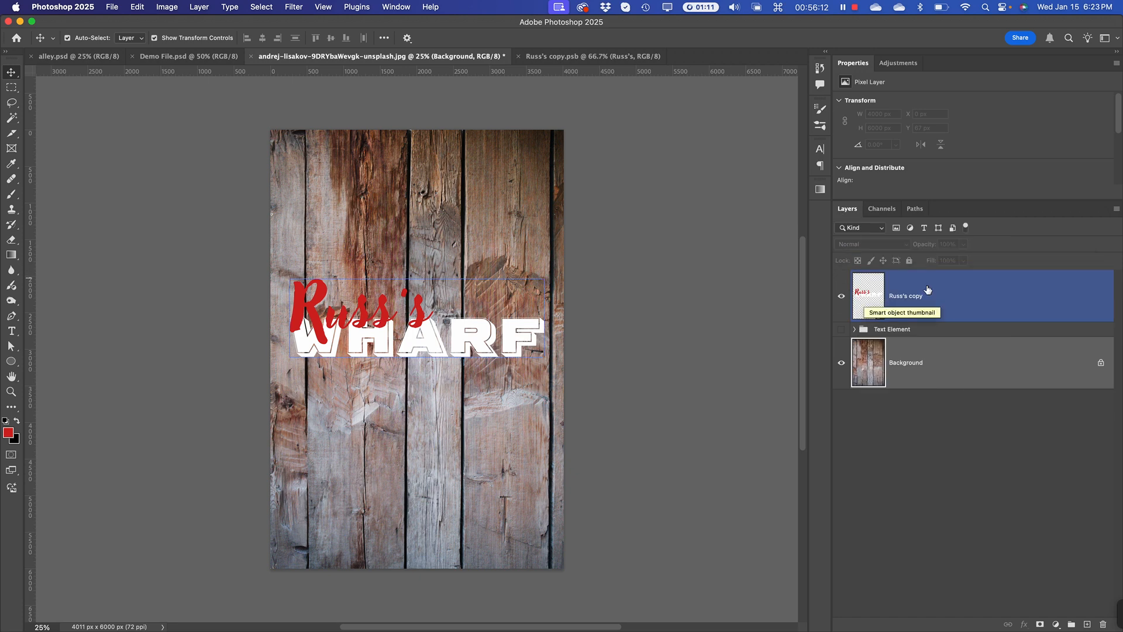
{"action": "left_click", "coordinate": [842, 300]}
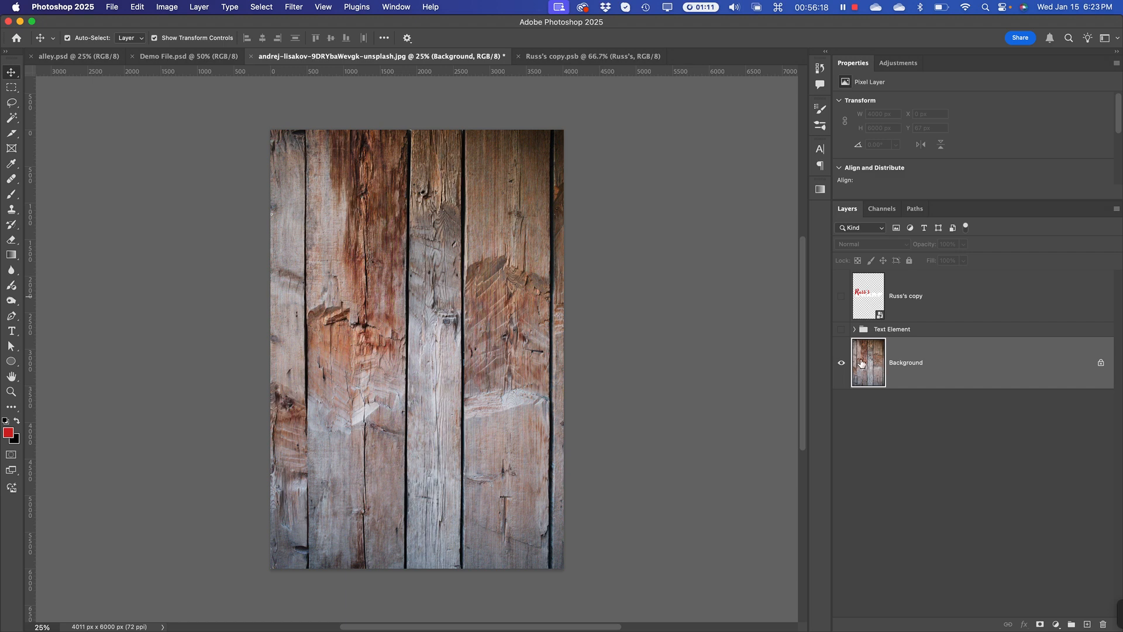
{"action": "left_click", "coordinate": [885, 209]}
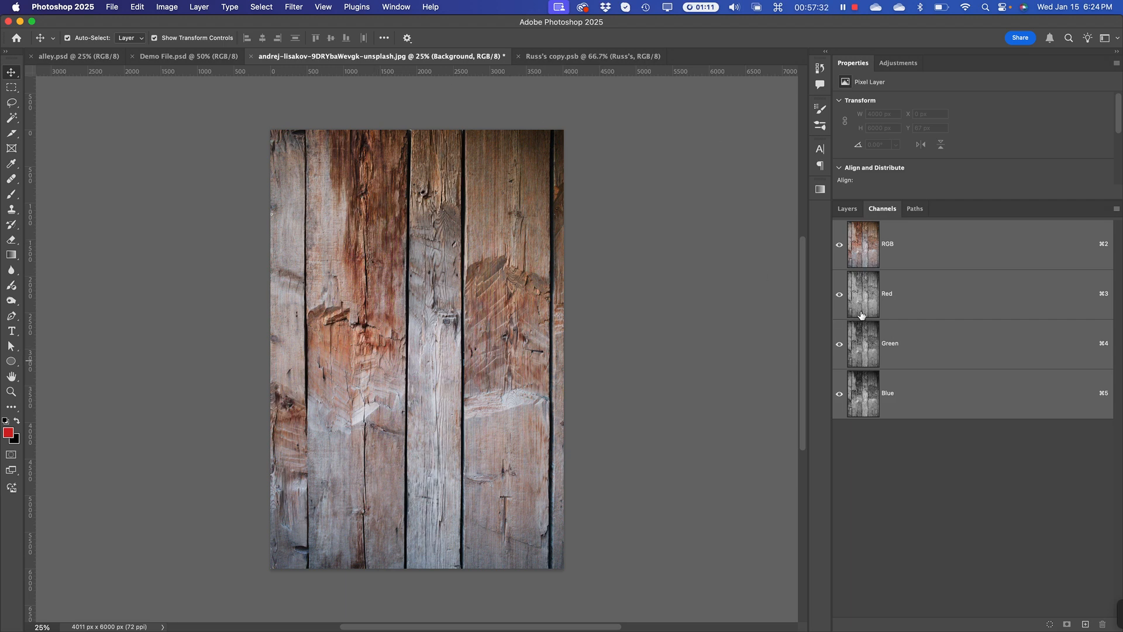
Step: Compare the wood-plank photo's red, green and blue channels one at a time for contrast and detail, ending on the green channel
{"action": "left_click", "coordinate": [888, 294]}
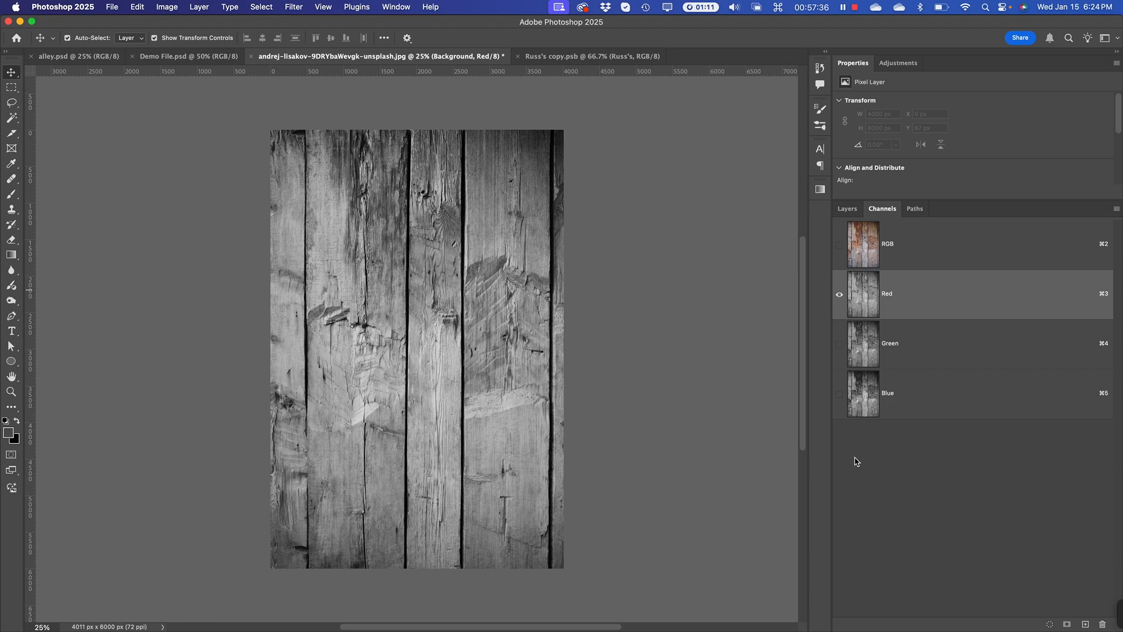
{"action": "left_click", "coordinate": [861, 346]}
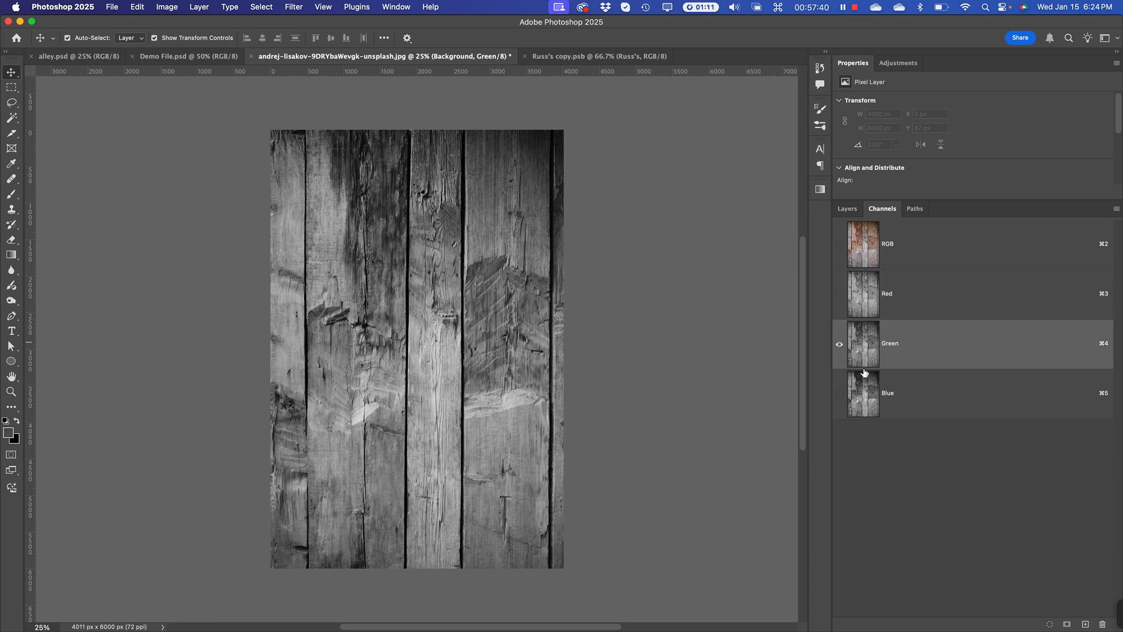
{"action": "left_click", "coordinate": [869, 312]}
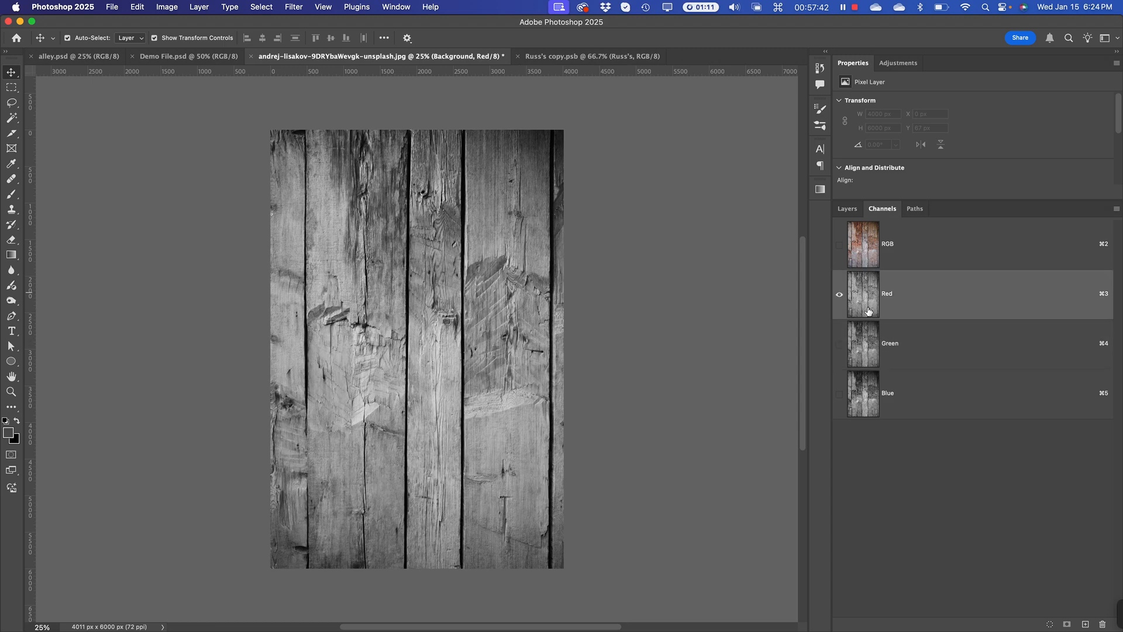
{"action": "left_click", "coordinate": [871, 344]}
{"action": "left_click", "coordinate": [871, 408]}
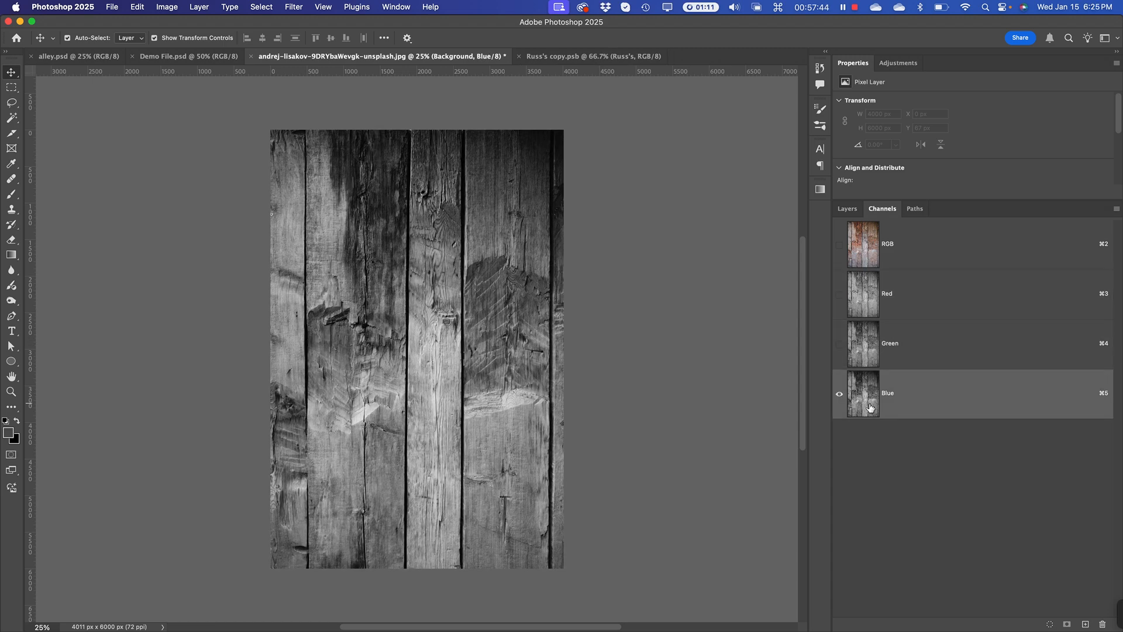
{"action": "left_click", "coordinate": [868, 351]}
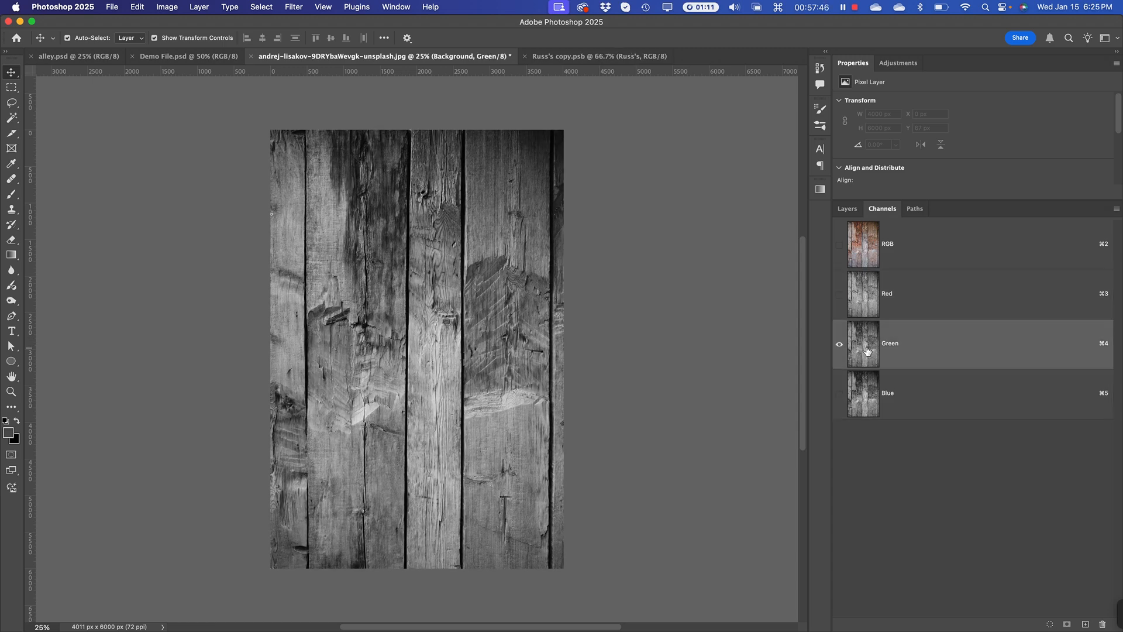
{"action": "left_click", "coordinate": [866, 303]}
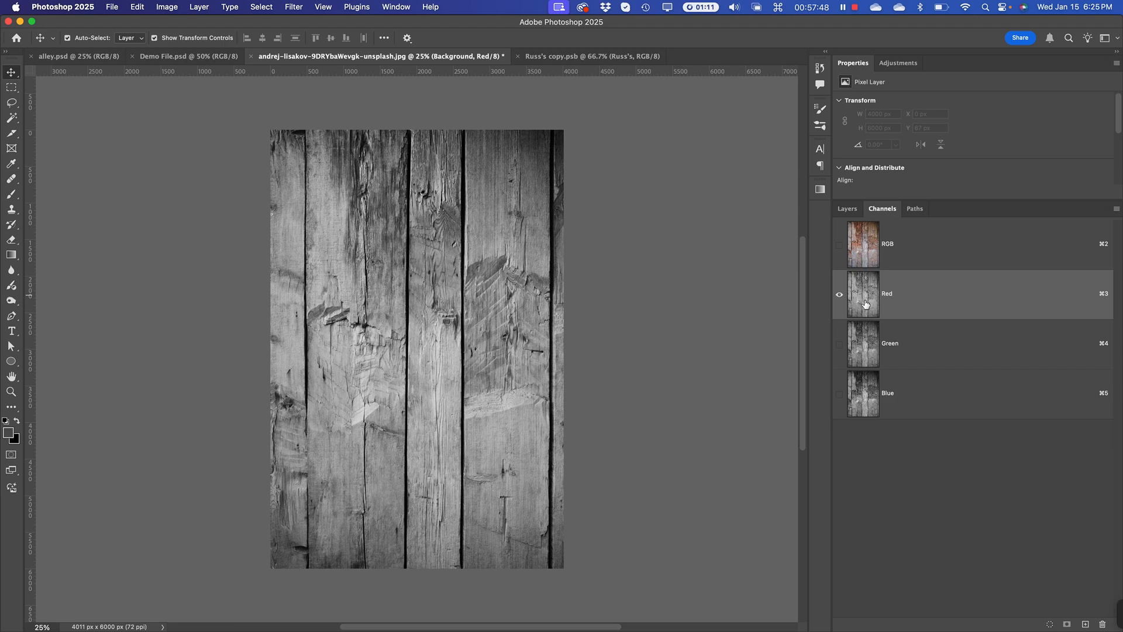
{"action": "left_click", "coordinate": [867, 354]}
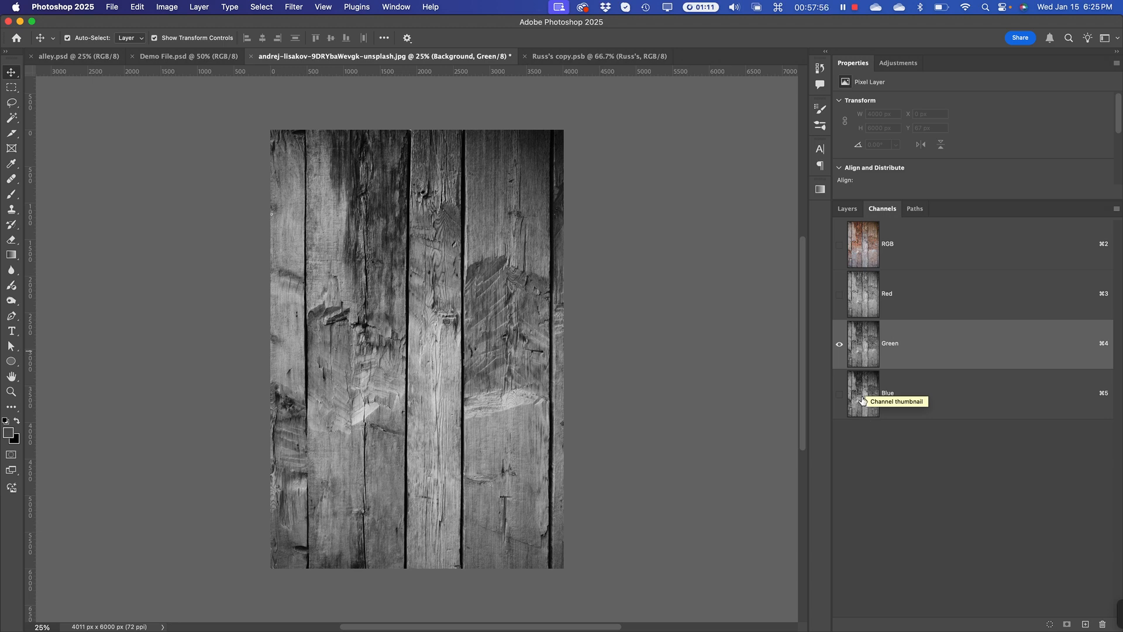
{"action": "left_click", "coordinate": [864, 401]}
{"action": "left_click", "coordinate": [866, 347]}
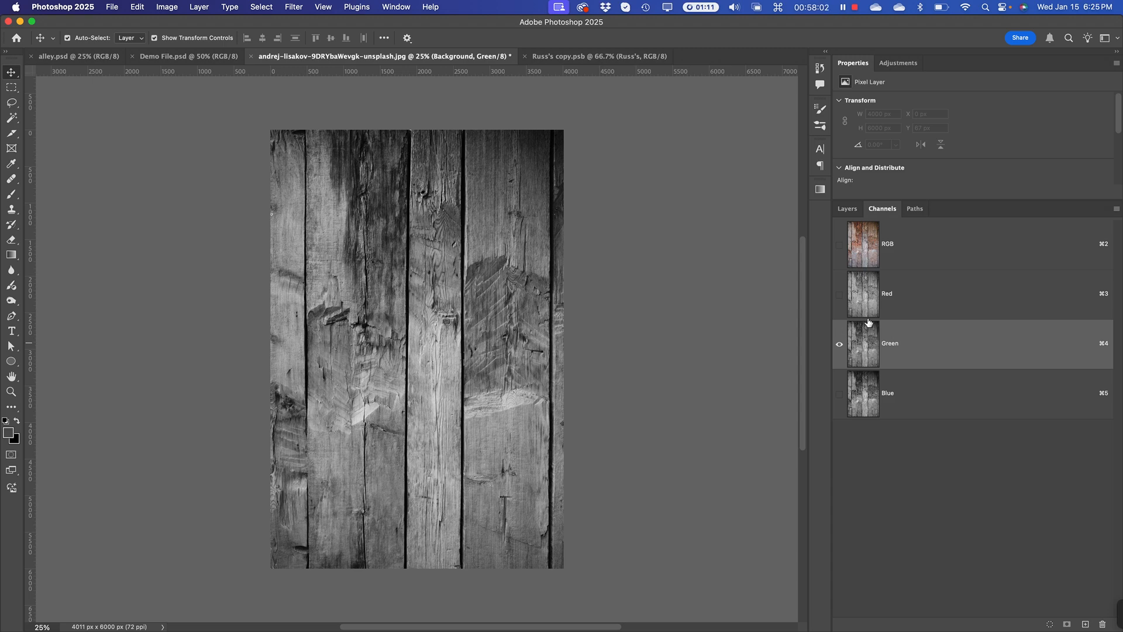
{"action": "left_click", "coordinate": [870, 302]}
{"action": "left_click", "coordinate": [870, 352]}
{"action": "left_click", "coordinate": [874, 399]}
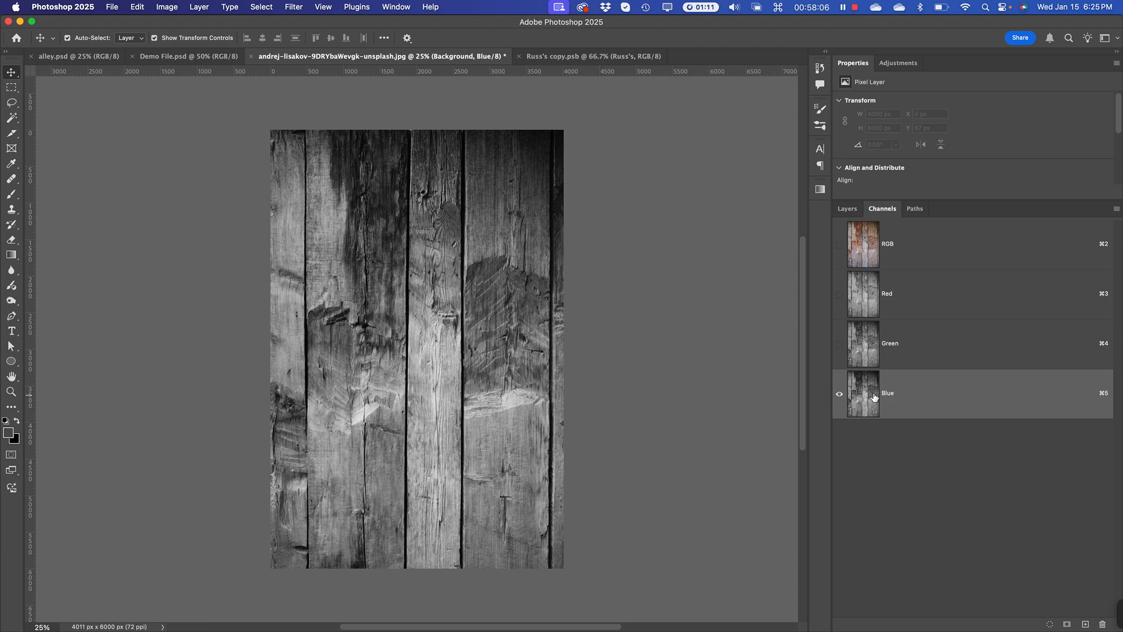
{"action": "left_click", "coordinate": [872, 351]}
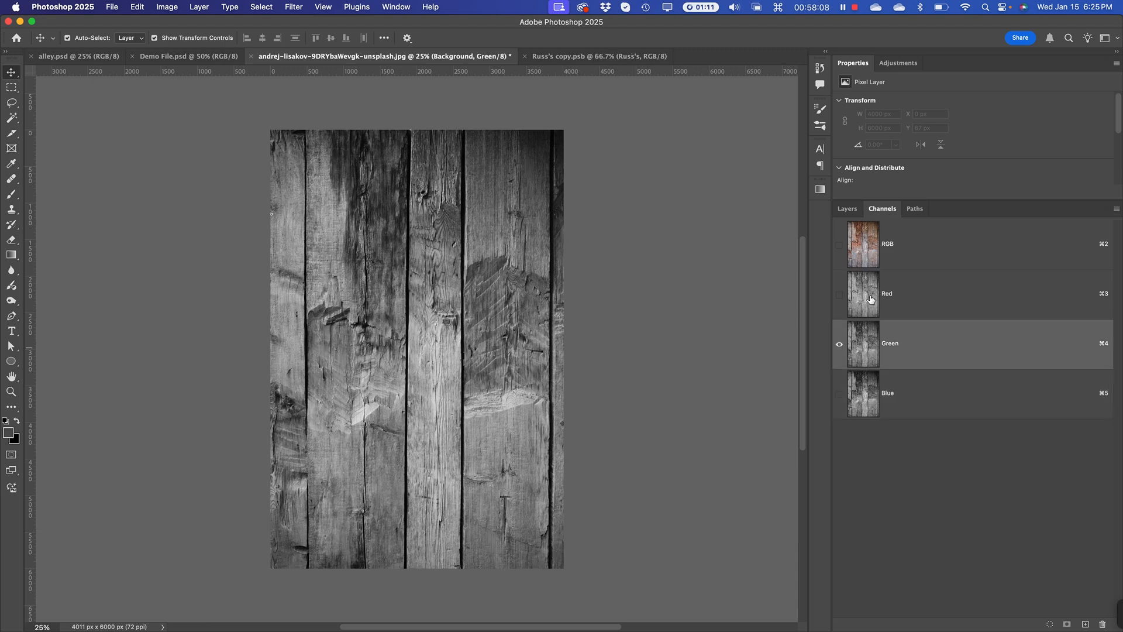
{"action": "left_click", "coordinate": [871, 299]}
{"action": "left_click", "coordinate": [871, 348]}
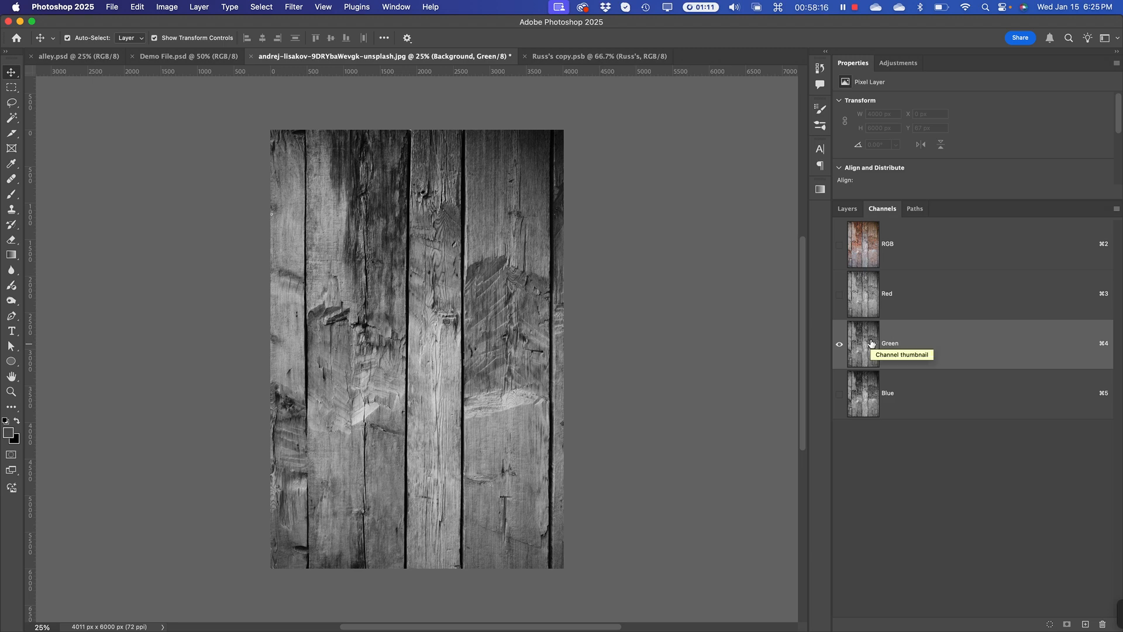
{"action": "right_click", "coordinate": [872, 344]}
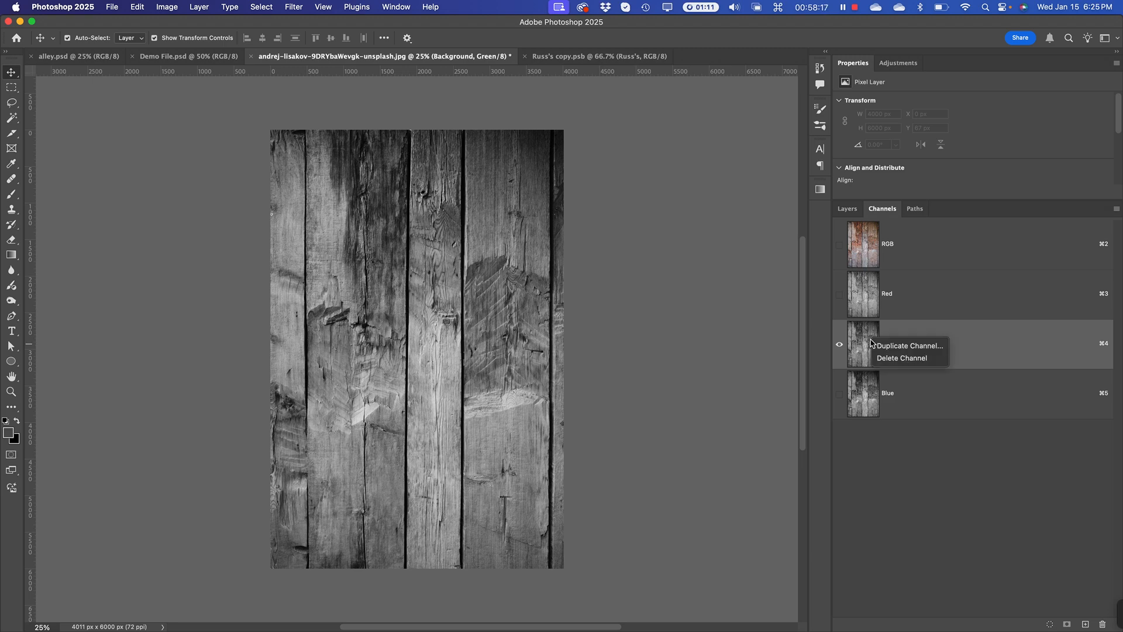
{"action": "left_click", "coordinate": [888, 486]}
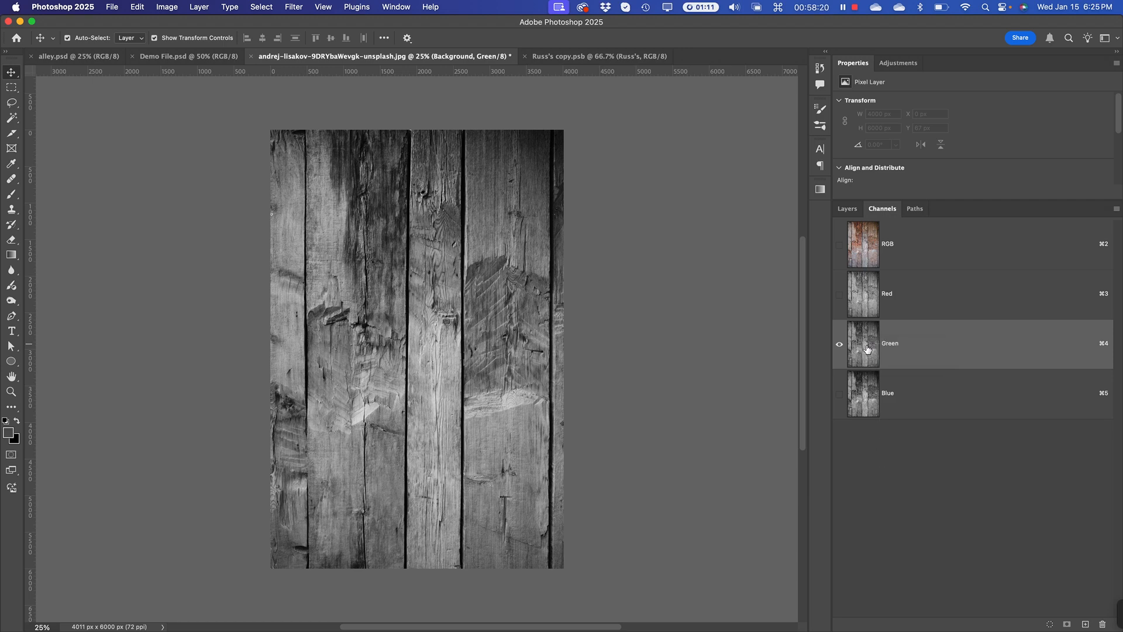
{"action": "left_click", "coordinate": [1117, 209]}
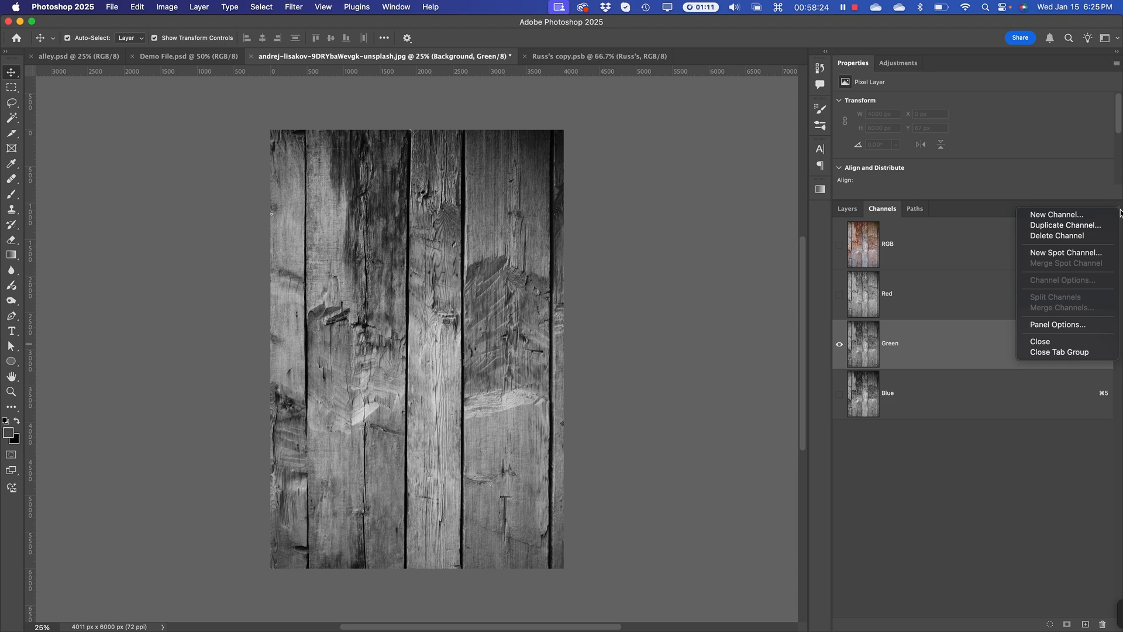
{"action": "left_click", "coordinate": [1121, 213]}
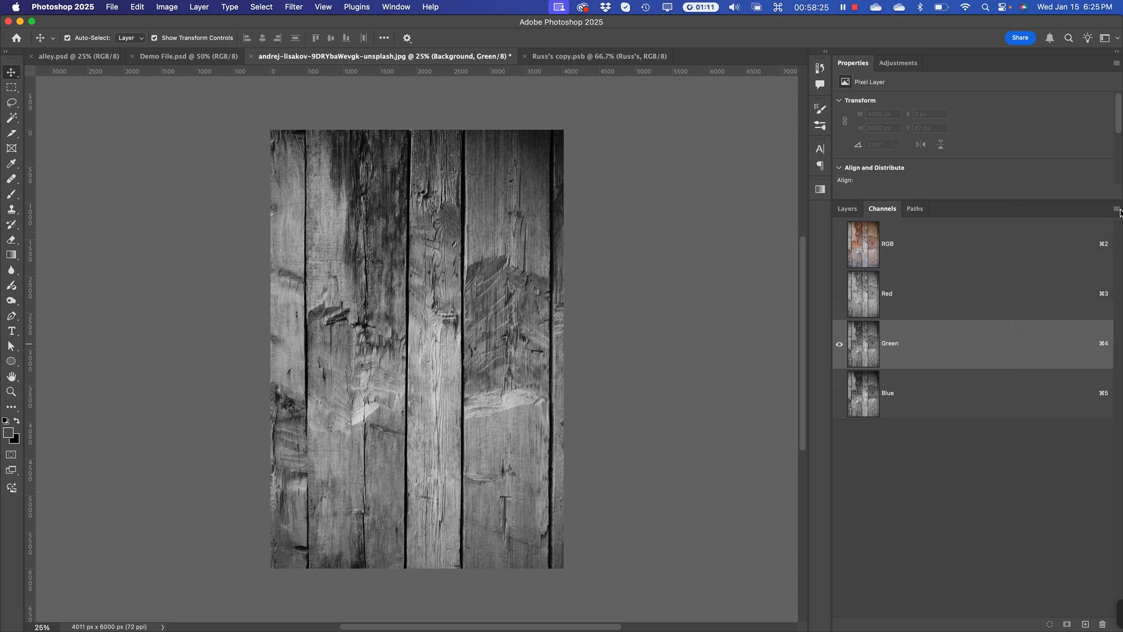
Step: Duplicate the green channel within the same document as "Wood Texture Alpha"
{"action": "right_click", "coordinate": [869, 346]}
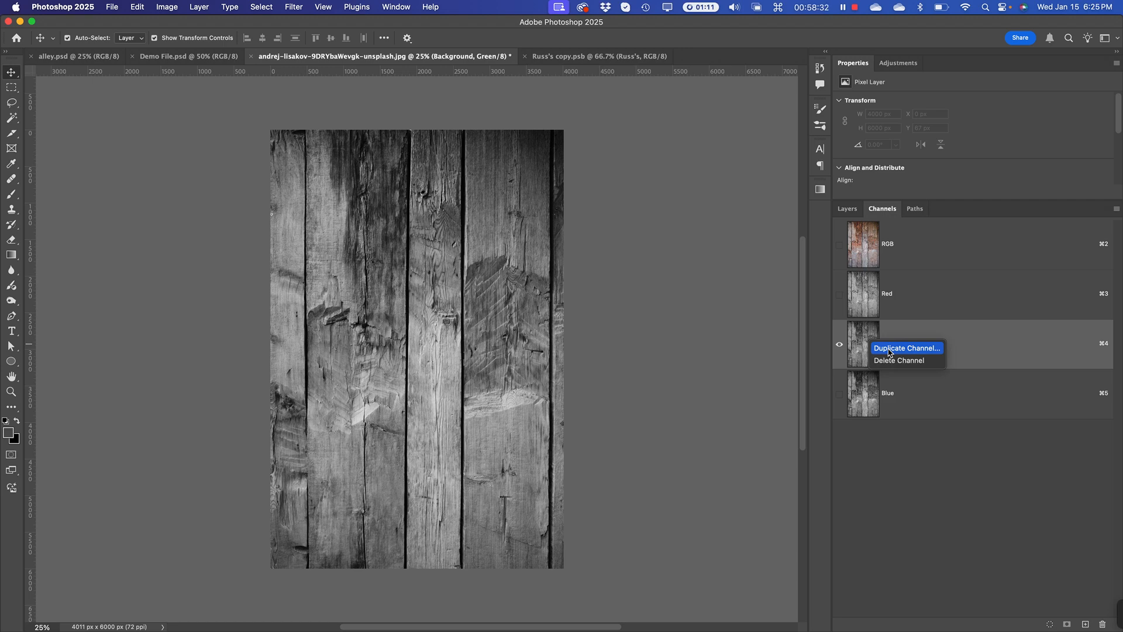
{"action": "left_click", "coordinate": [890, 351]}
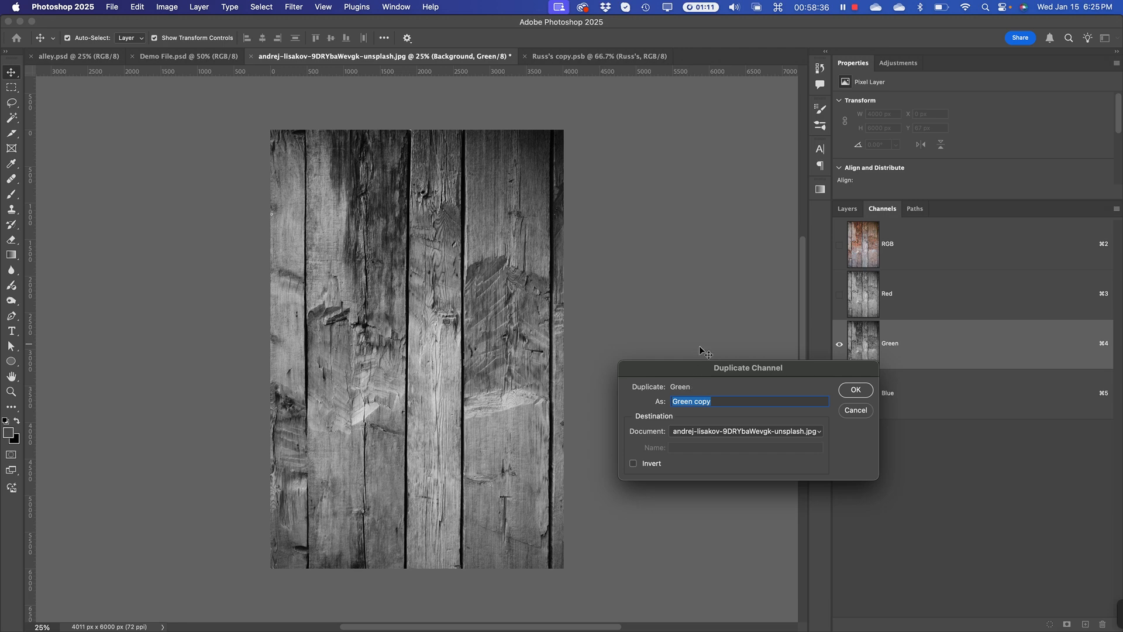
{"action": "type", "text": "W"}
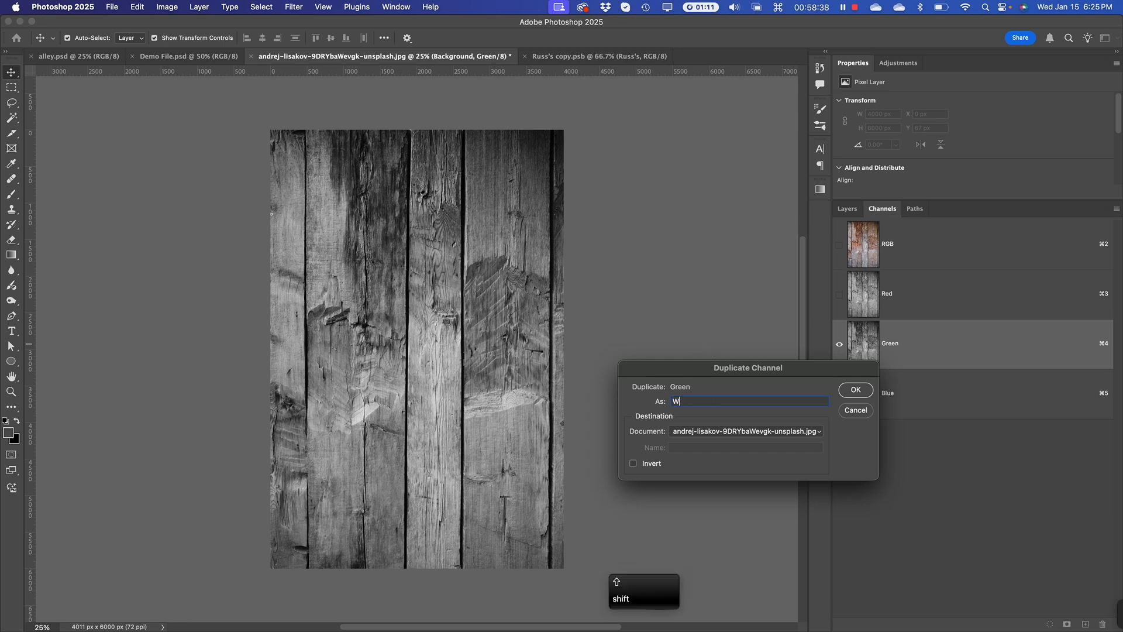
{"action": "type", "text": "ood Text"}
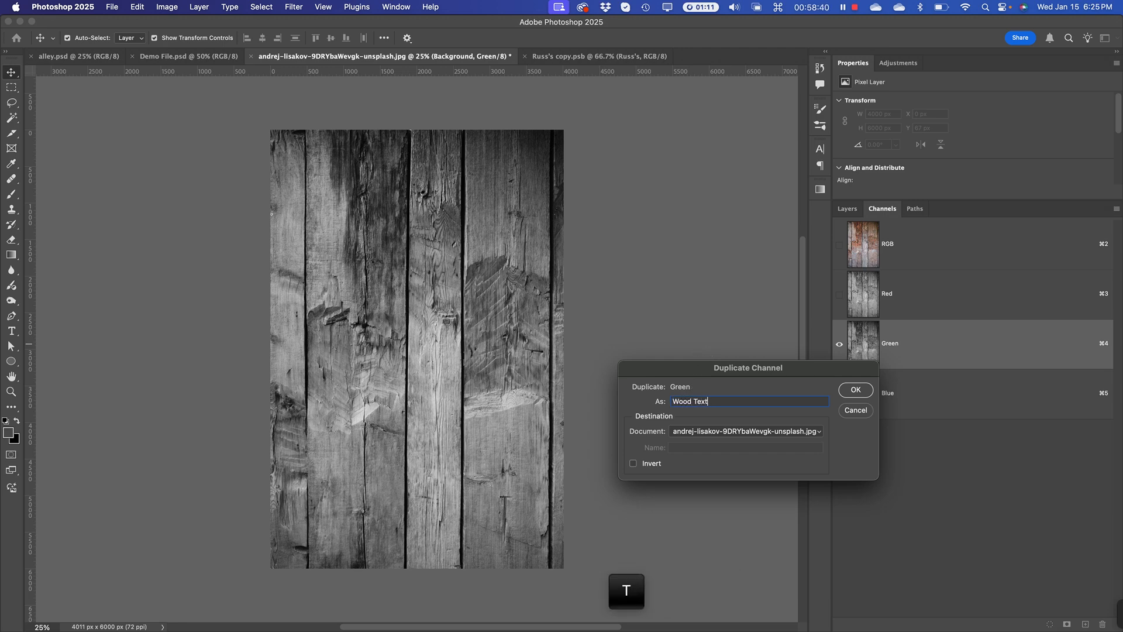
{"action": "type", "text": "ure mask"}
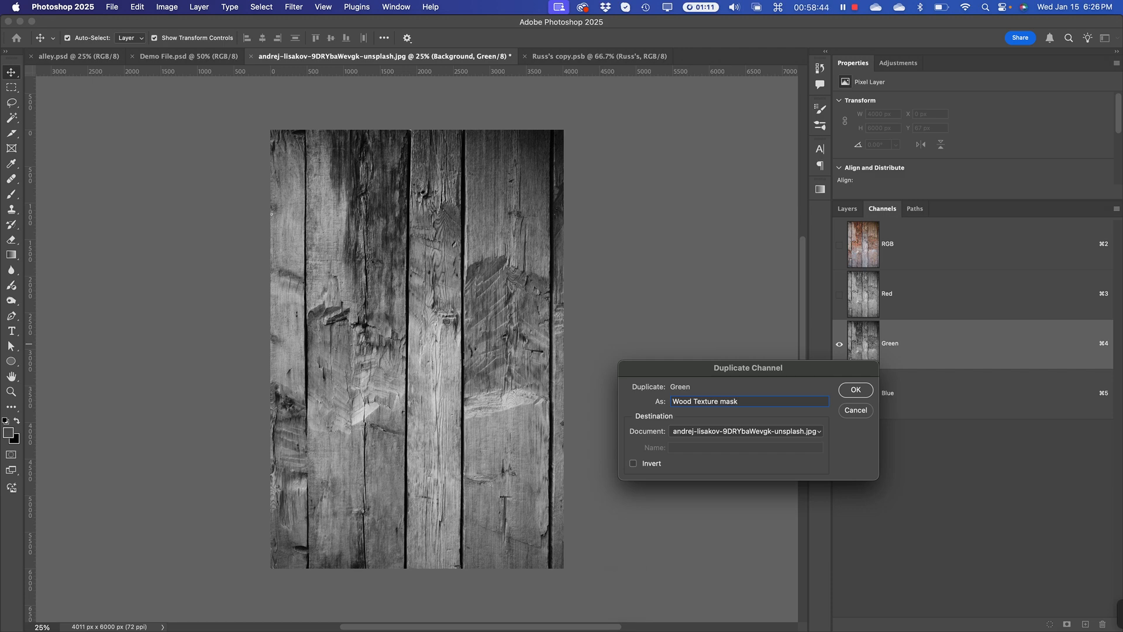
{"action": "key", "text": "BackSpace"}
{"action": "key", "text": "BackSpace"}
{"action": "key", "text": "BackSpace"}
{"action": "key", "text": "BackSpace"}
{"action": "type", "text": "A"}
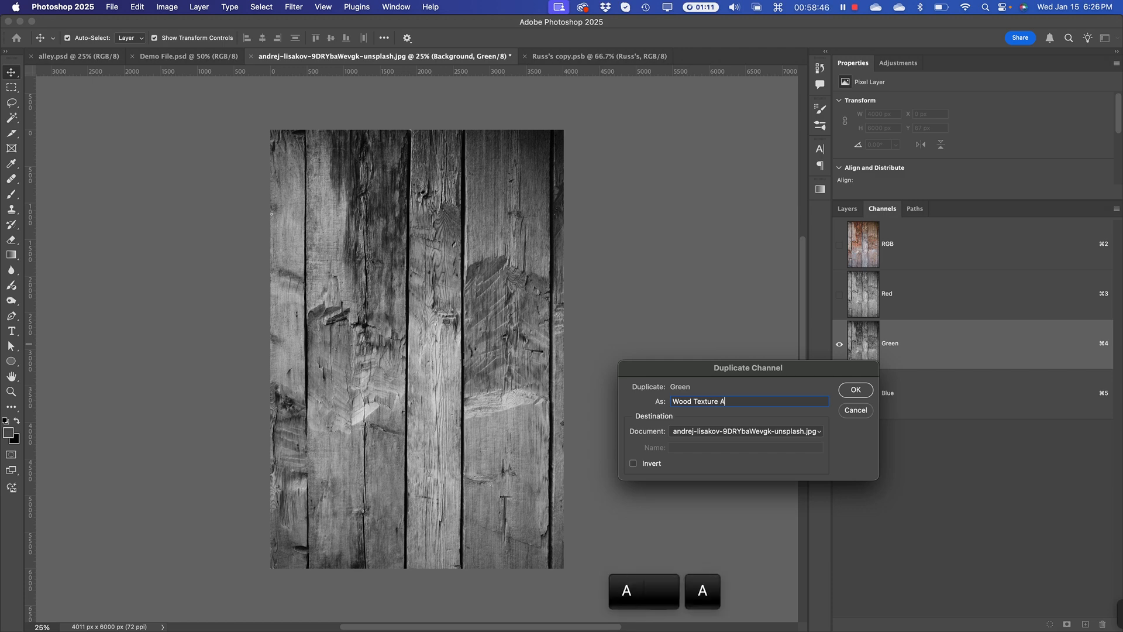
{"action": "type", "text": "lpha"}
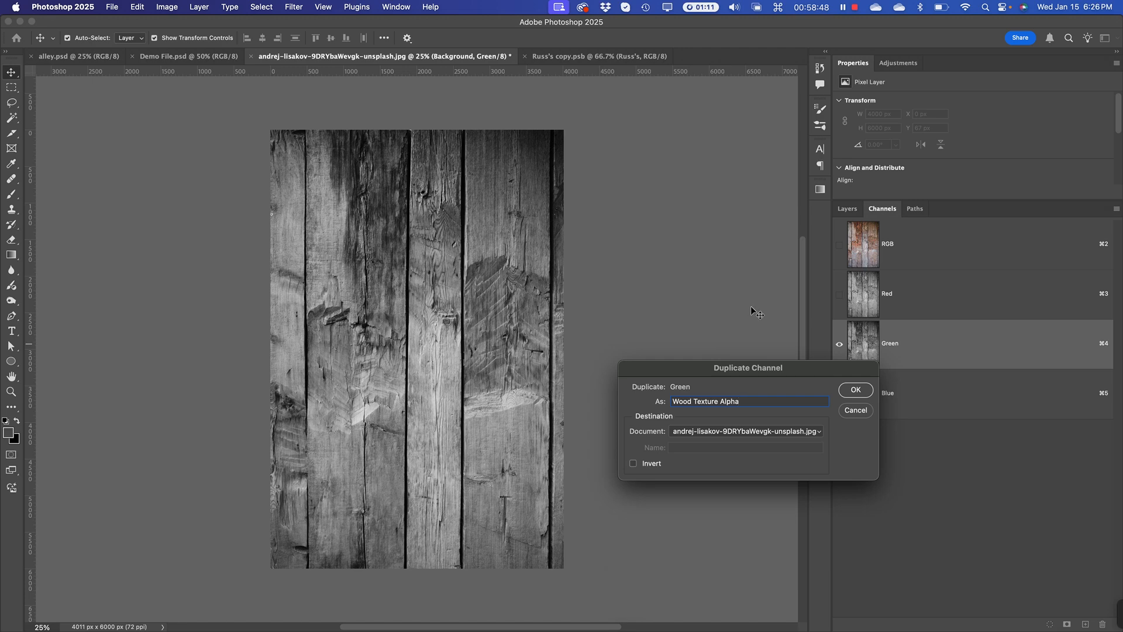
{"action": "left_click", "coordinate": [860, 393]}
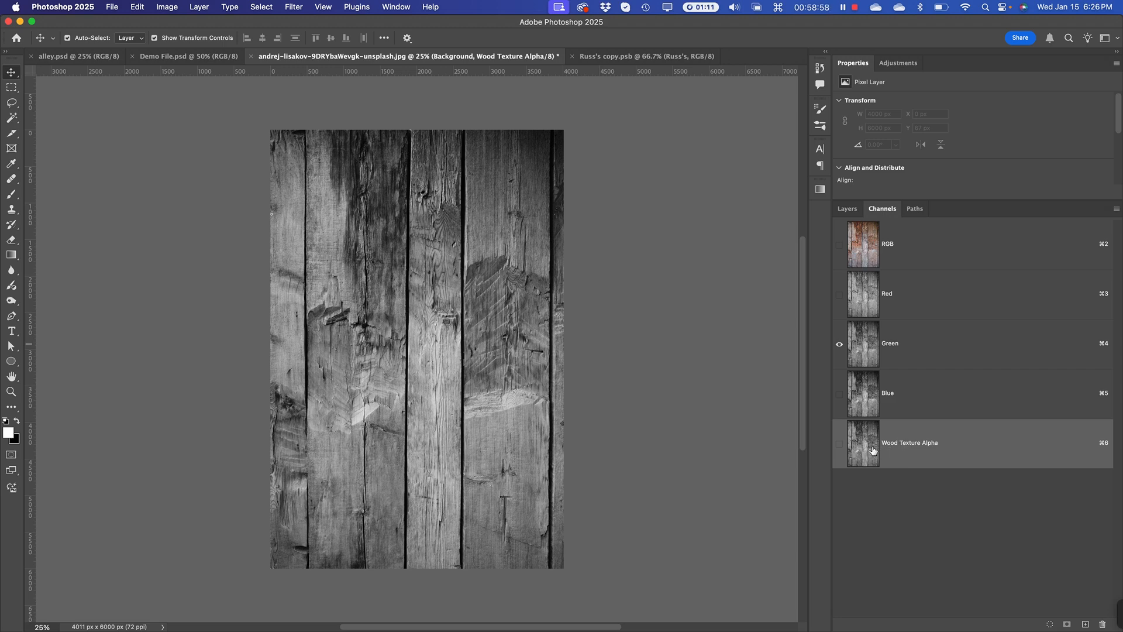
Step: Show the Wood Texture Alpha channel and hide the green channel, leaving the alpha displayed on its own
{"action": "left_click", "coordinate": [840, 444]}
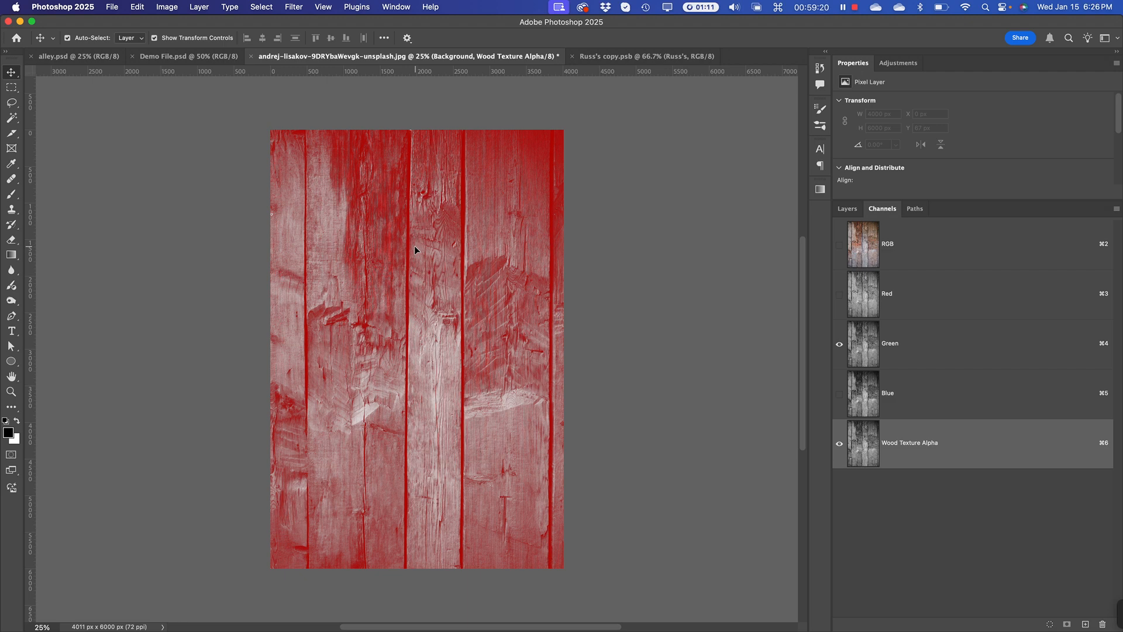
{"action": "left_click", "coordinate": [839, 346]}
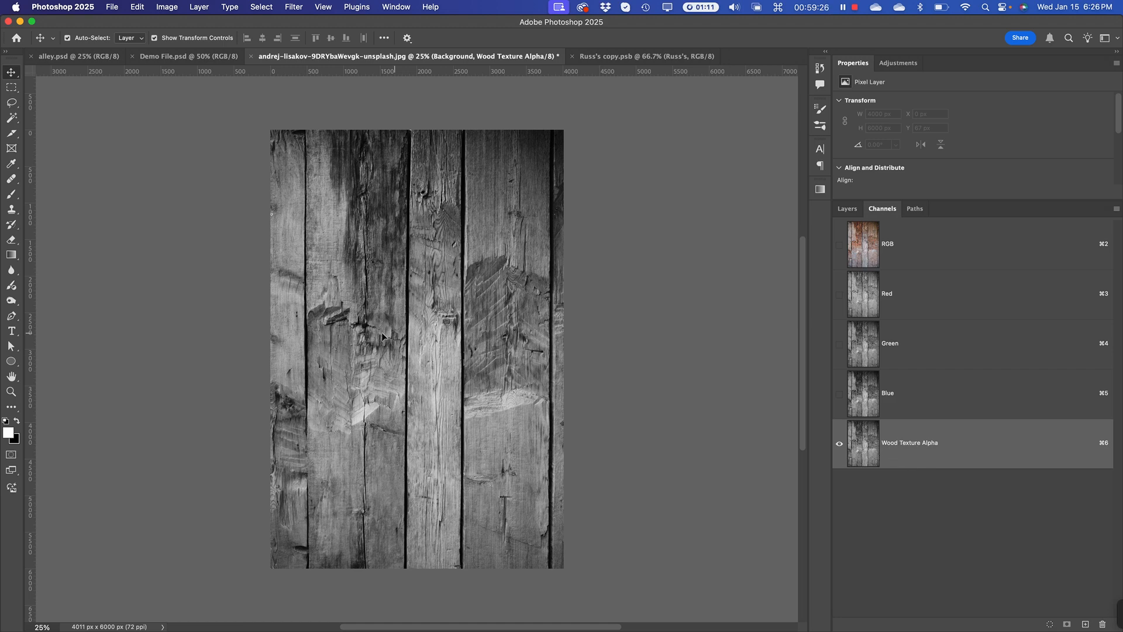
{"action": "left_click", "coordinate": [427, 293]}
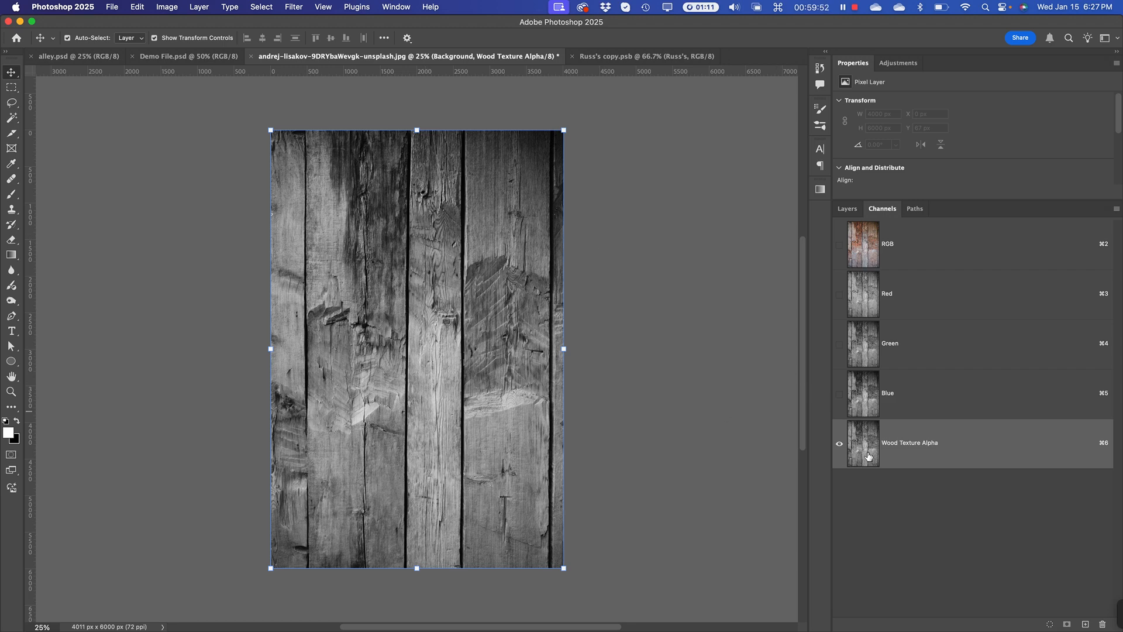
Step: Increase the Wood Texture Alpha channel's contrast with Levels, setting the input black point to 22 and white point to 223, and fine-tune the midtones
{"action": "left_click", "coordinate": [171, 9]}
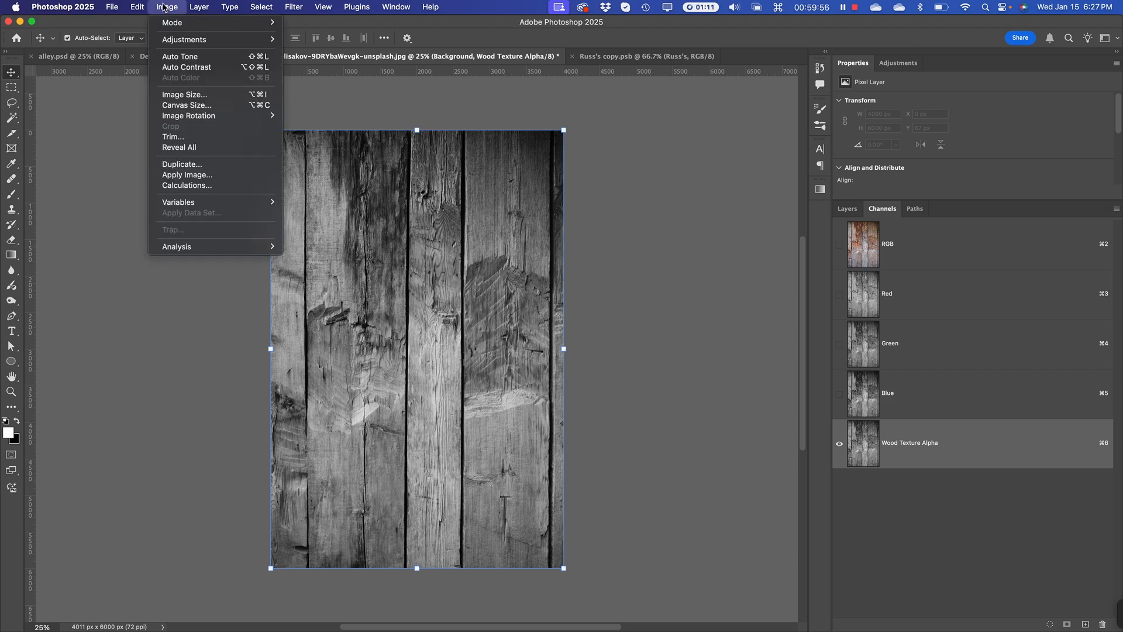
{"action": "mouse_move", "coordinate": [168, 40]}
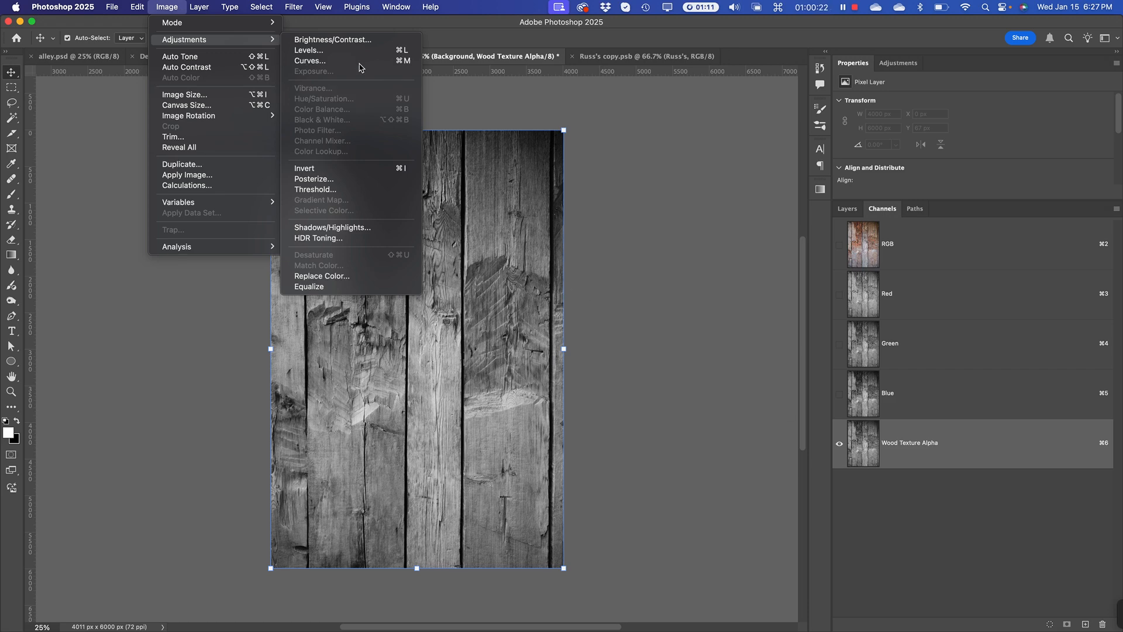
{"action": "left_click", "coordinate": [317, 51]}
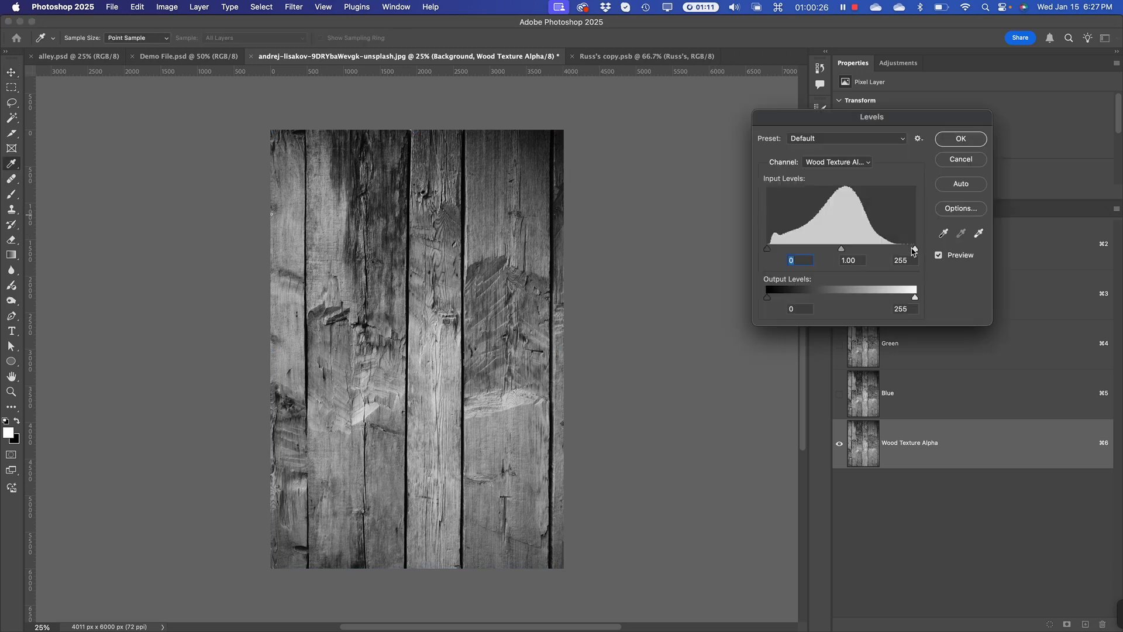
{"action": "left_click_drag", "start_coordinate": [915, 250], "coordinate": [896, 251]}
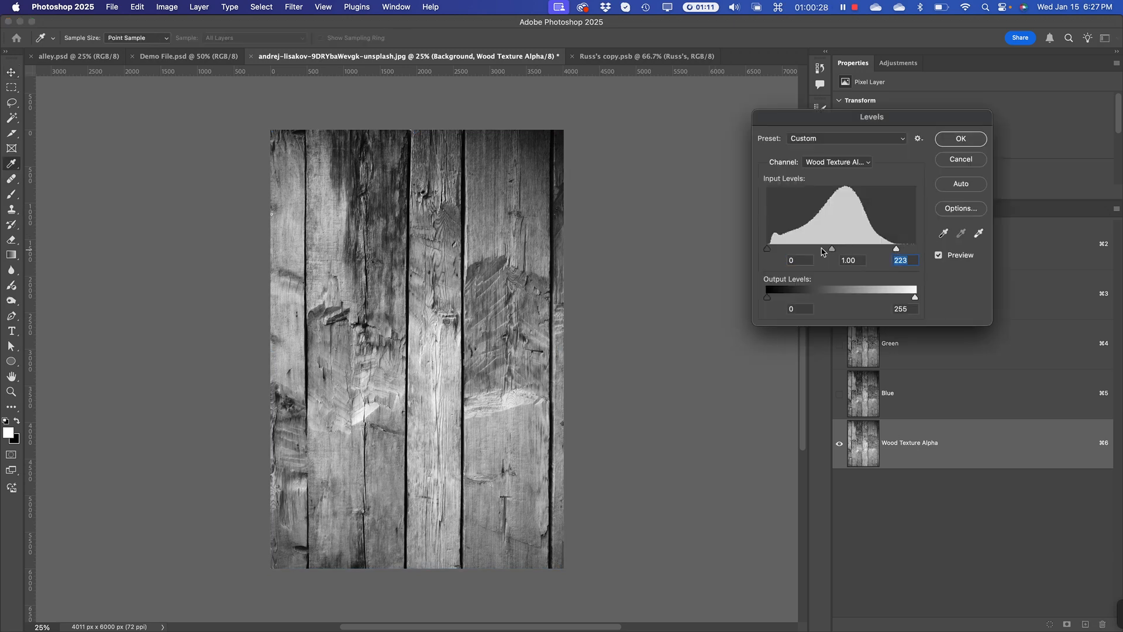
{"action": "left_click_drag", "start_coordinate": [767, 249], "coordinate": [842, 251]}
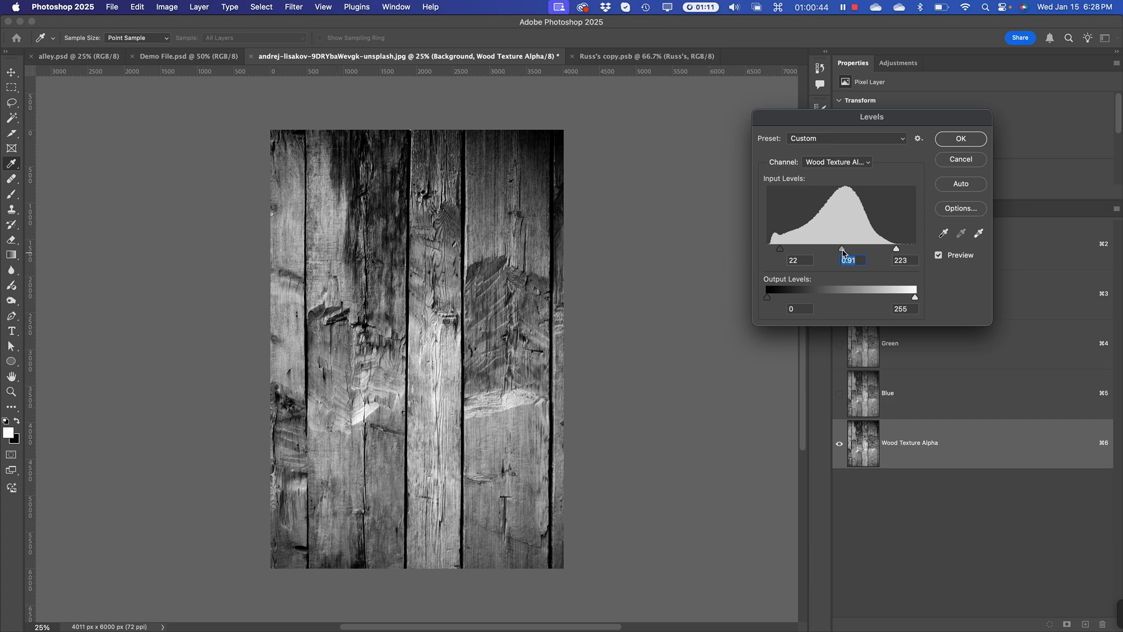
{"action": "left_click_drag", "start_coordinate": [844, 250], "coordinate": [843, 250]}
{"action": "left_click_drag", "start_coordinate": [843, 250], "coordinate": [845, 254]}
{"action": "left_click", "coordinate": [961, 139]}
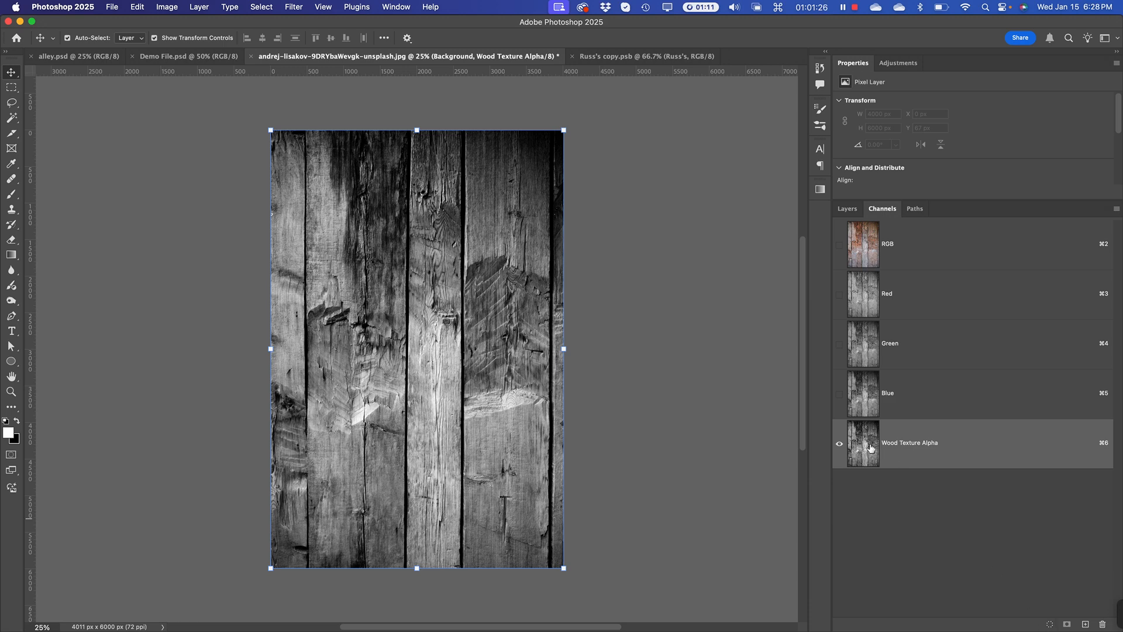
Step: Load the Wood Texture Alpha channel as a selection, then show the RGB composite and hide the alpha channel
{"action": "left_click", "coordinate": [1049, 628]}
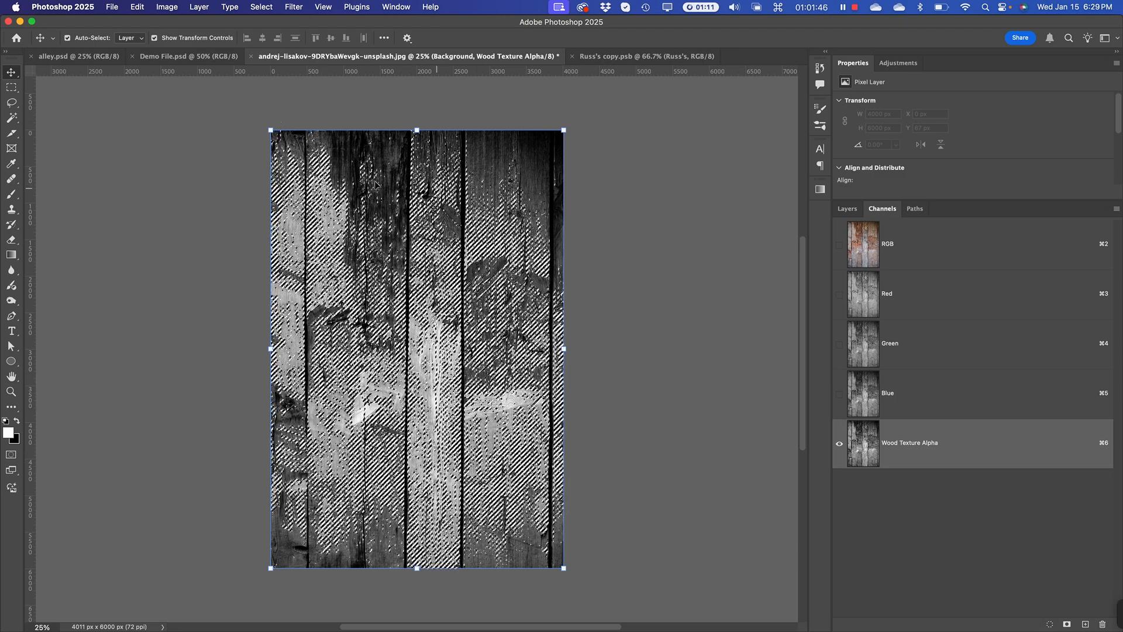
{"action": "key", "text": "x"}
{"action": "left_click", "coordinate": [840, 244]}
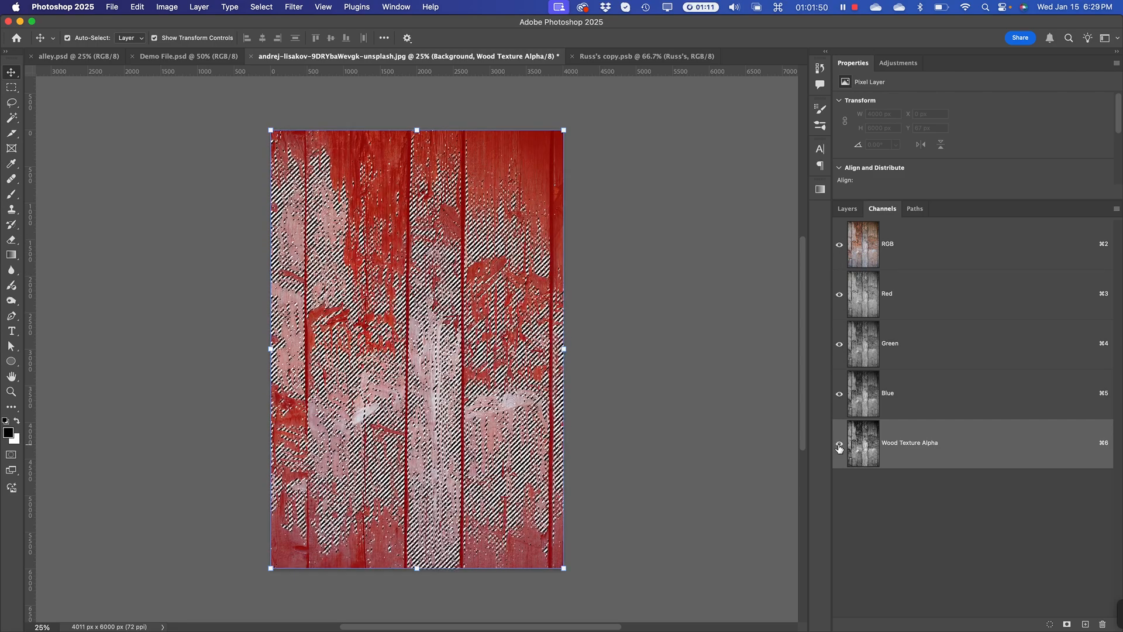
{"action": "left_click", "coordinate": [840, 446]}
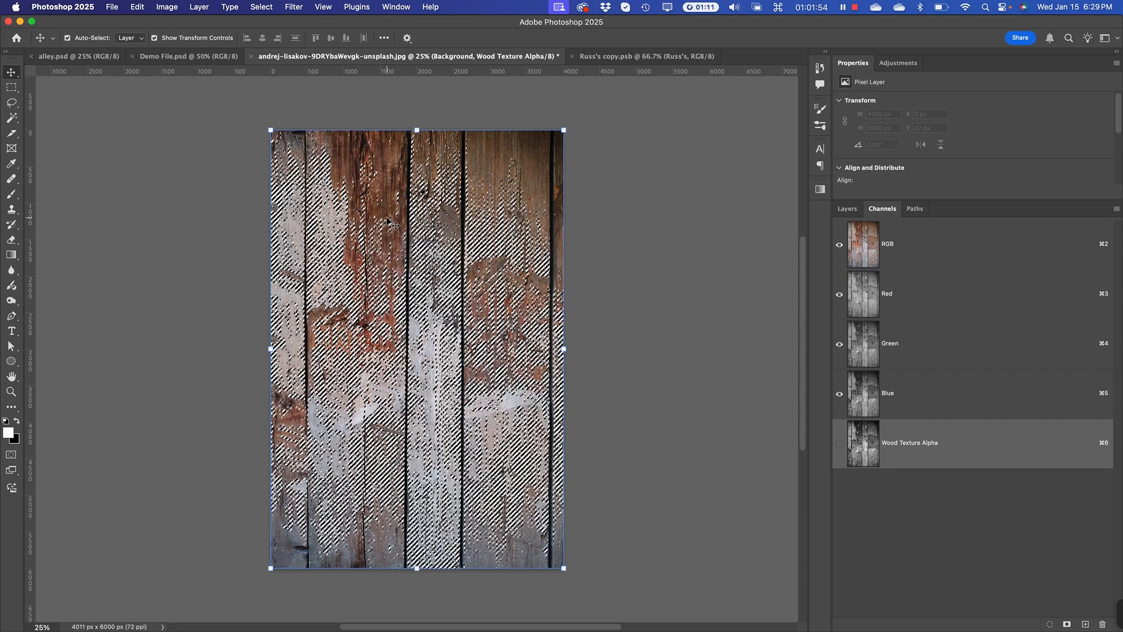
Step: Show and select the Russ's copy layer, and turn the loaded wood texture selection into its layer mask
{"action": "left_click", "coordinate": [852, 211]}
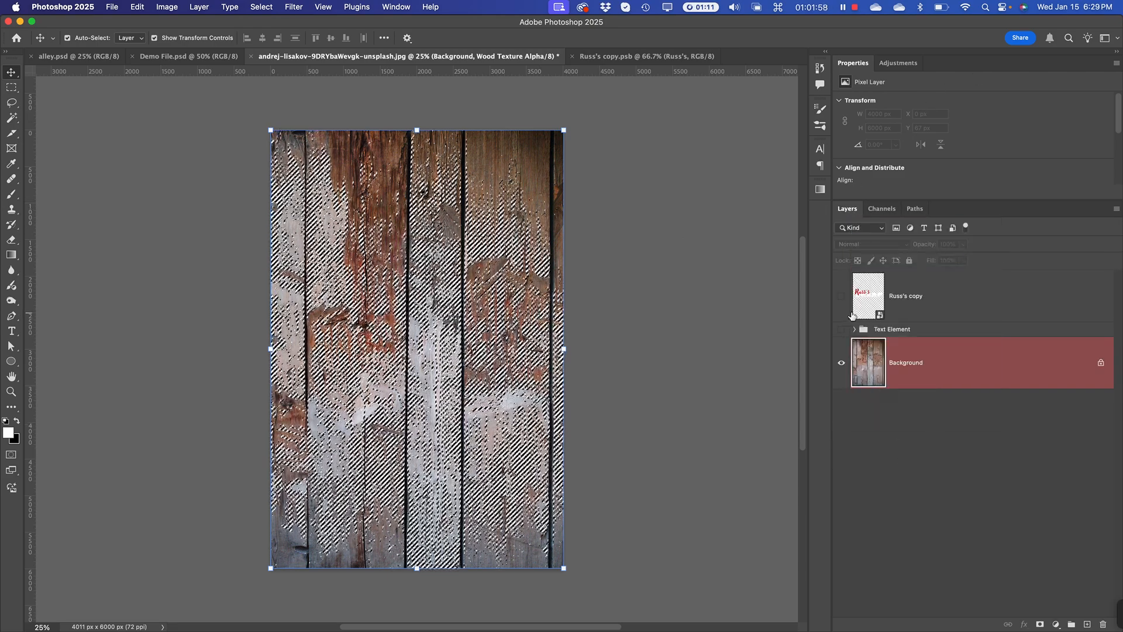
{"action": "left_click", "coordinate": [842, 300]}
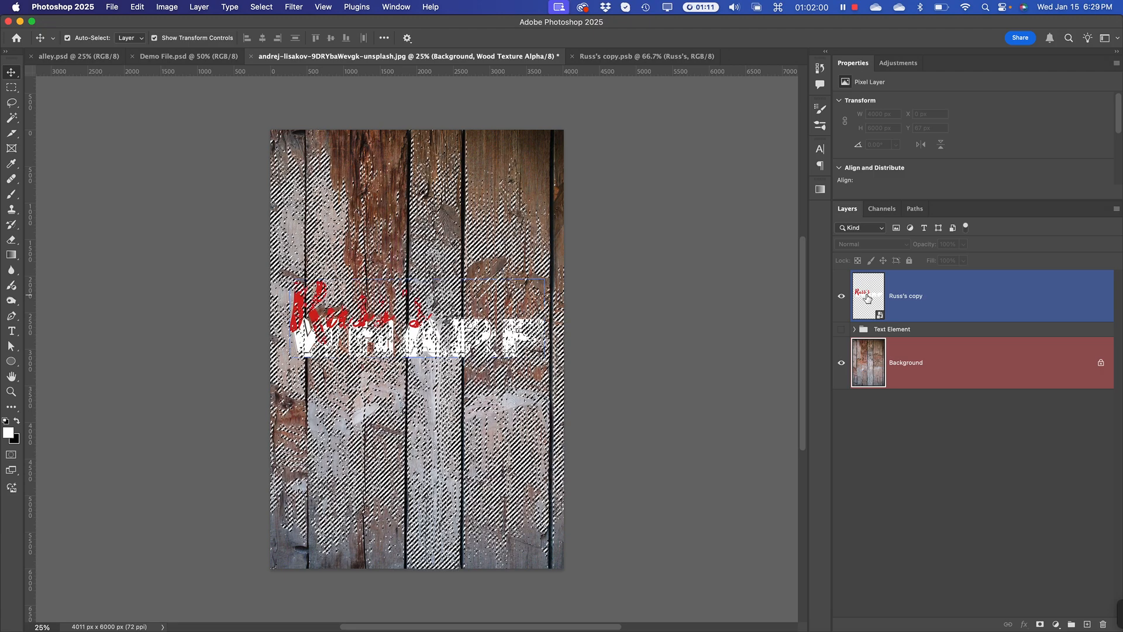
{"action": "left_click", "coordinate": [872, 301]}
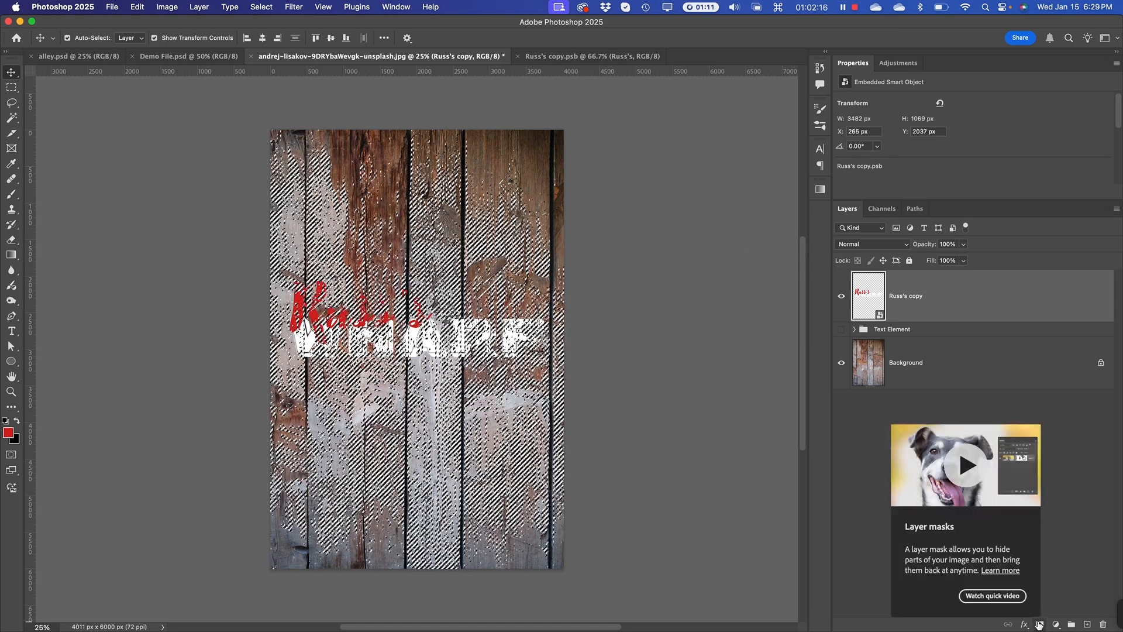
{"action": "left_click", "coordinate": [1043, 624]}
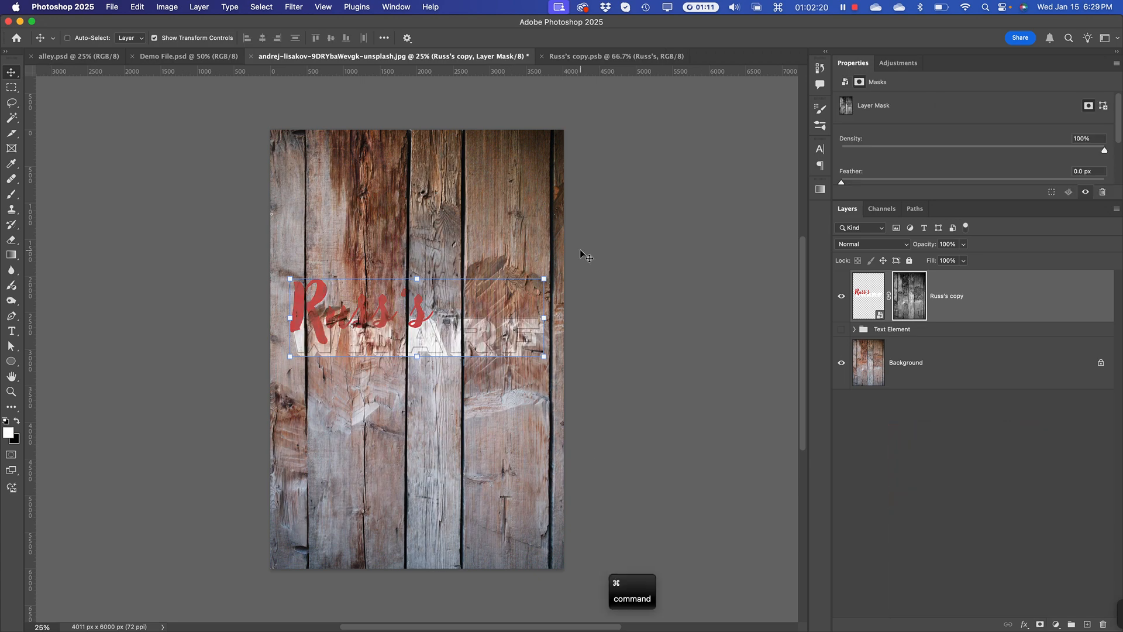
Step: Invert the Russ's copy layer mask so the wood grain's dark and light areas swap
{"action": "key", "text": "super+equal"}
{"action": "key", "text": "super+equal"}
{"action": "key", "text": "super+equal"}
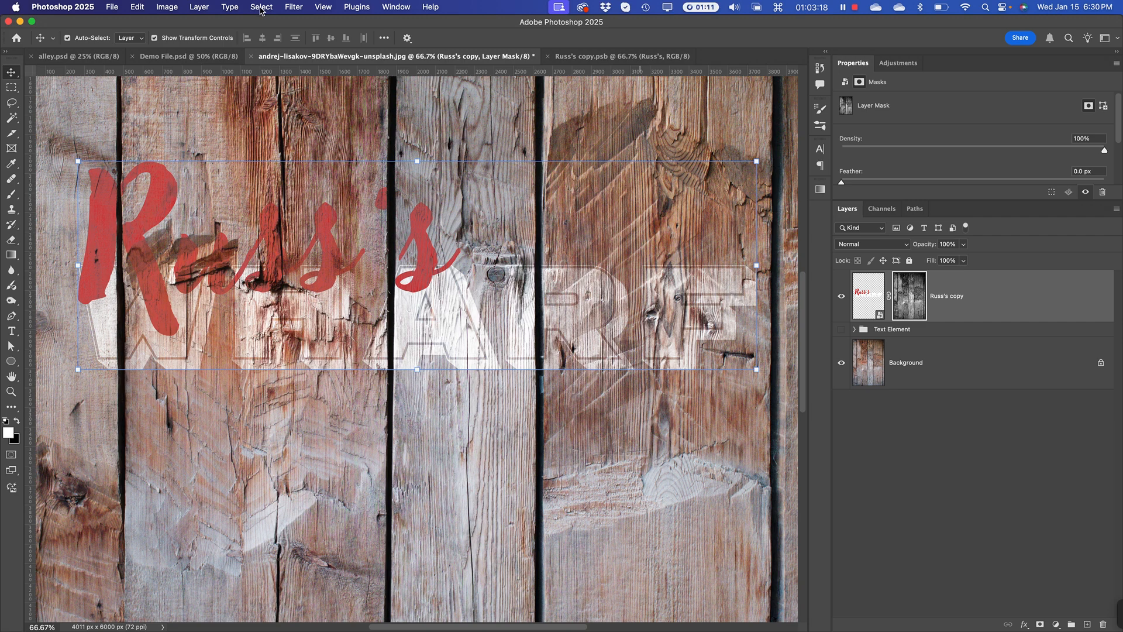
{"action": "key", "text": "super"}
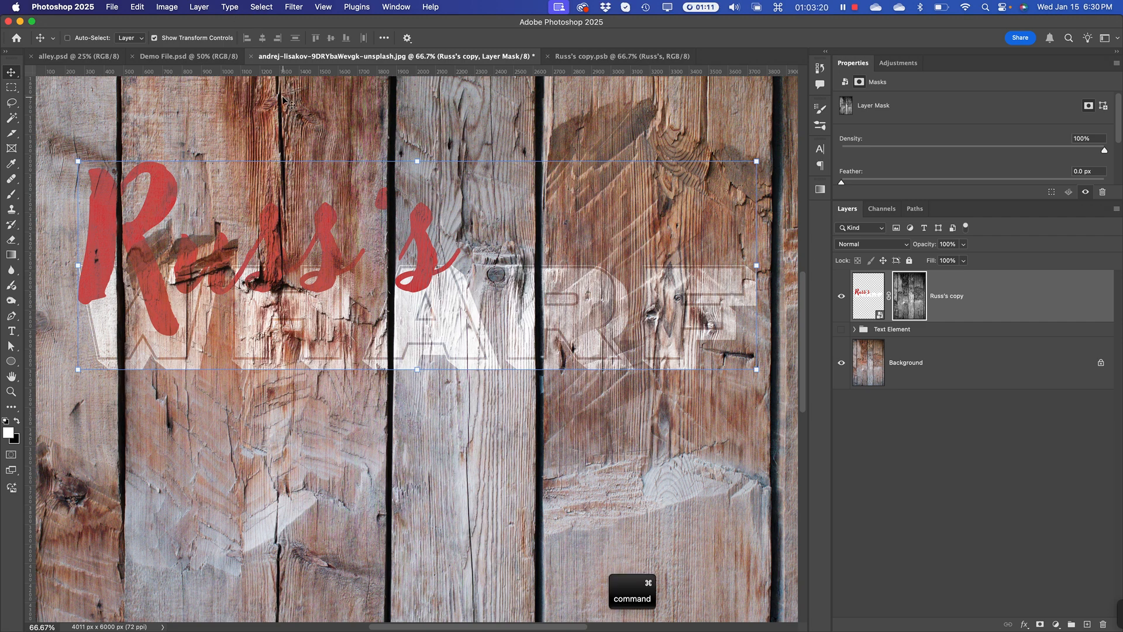
{"action": "key", "text": "super+i"}
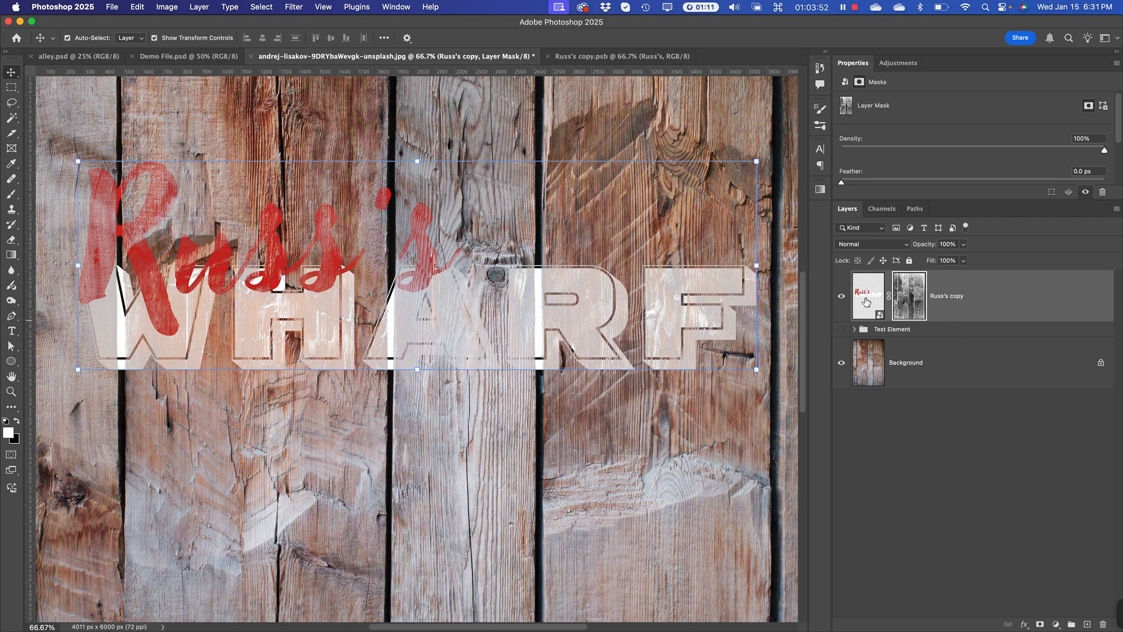
Step: Undo the mask inversion, the layer mask, the Russ's copy visibility change and the loaded selection
{"action": "left_click", "coordinate": [923, 457]}
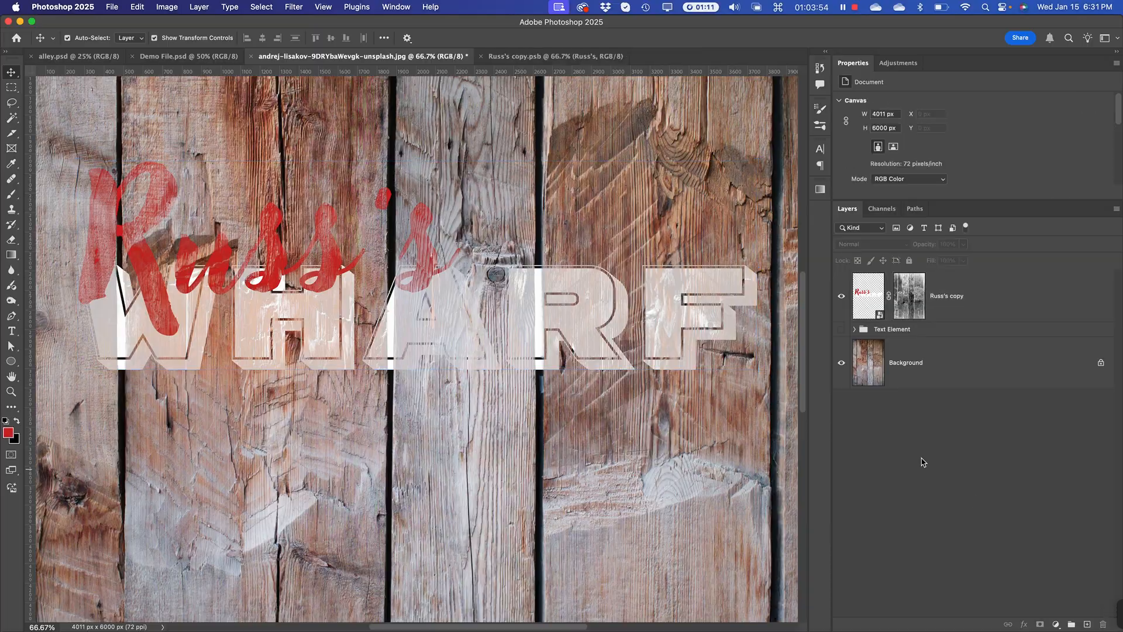
{"action": "key", "text": "super+z"}
{"action": "key", "text": "super+z"}
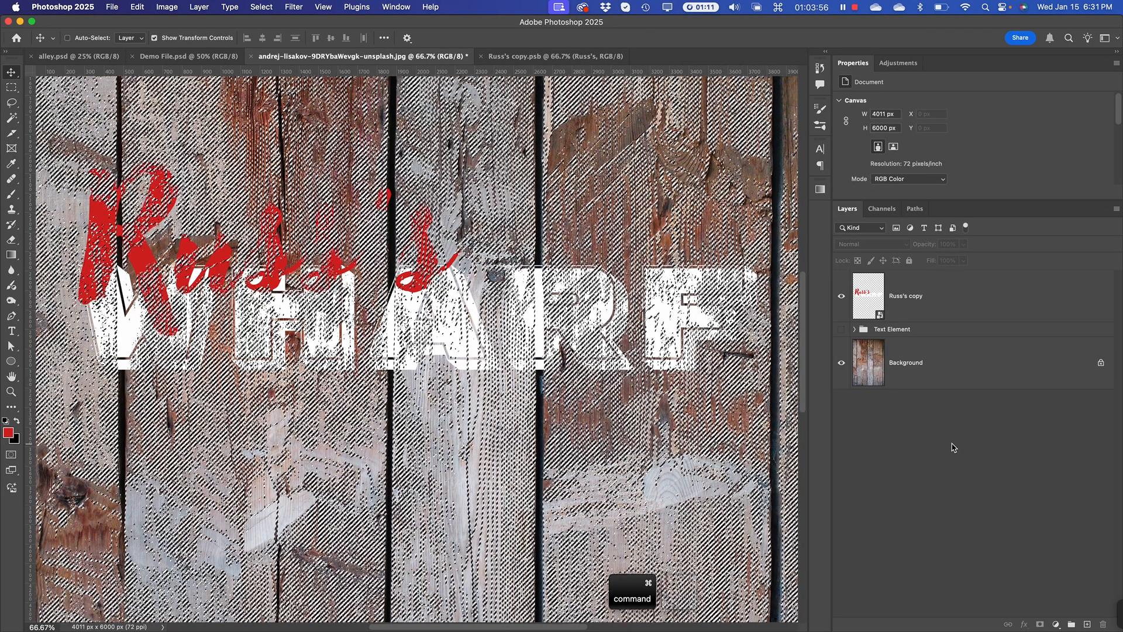
{"action": "key", "text": "super+z"}
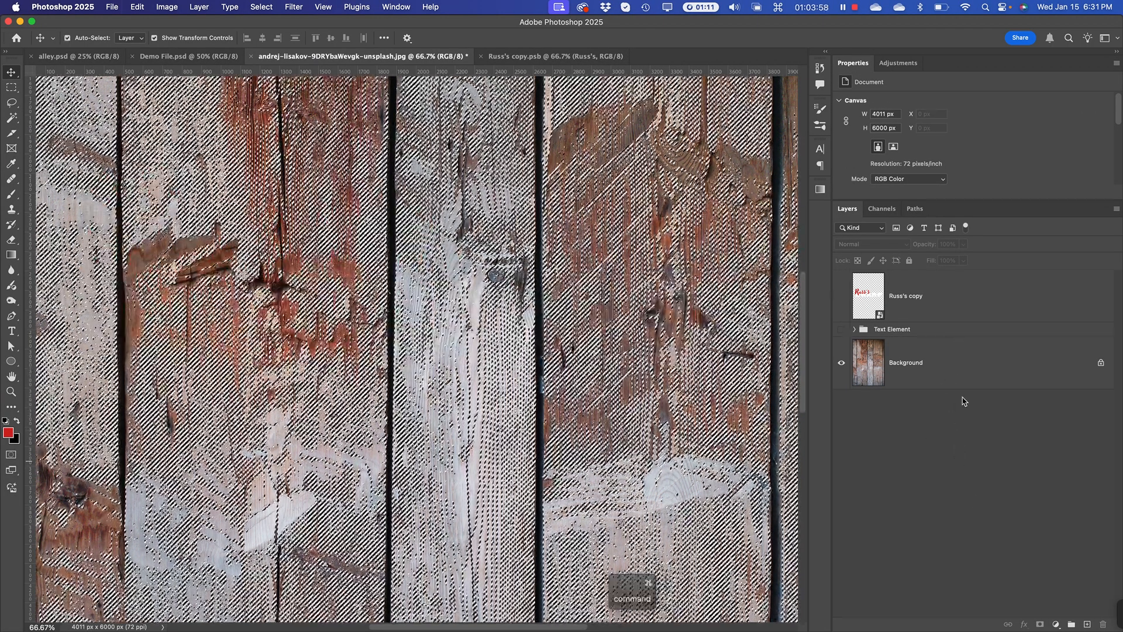
{"action": "key", "text": "super+z"}
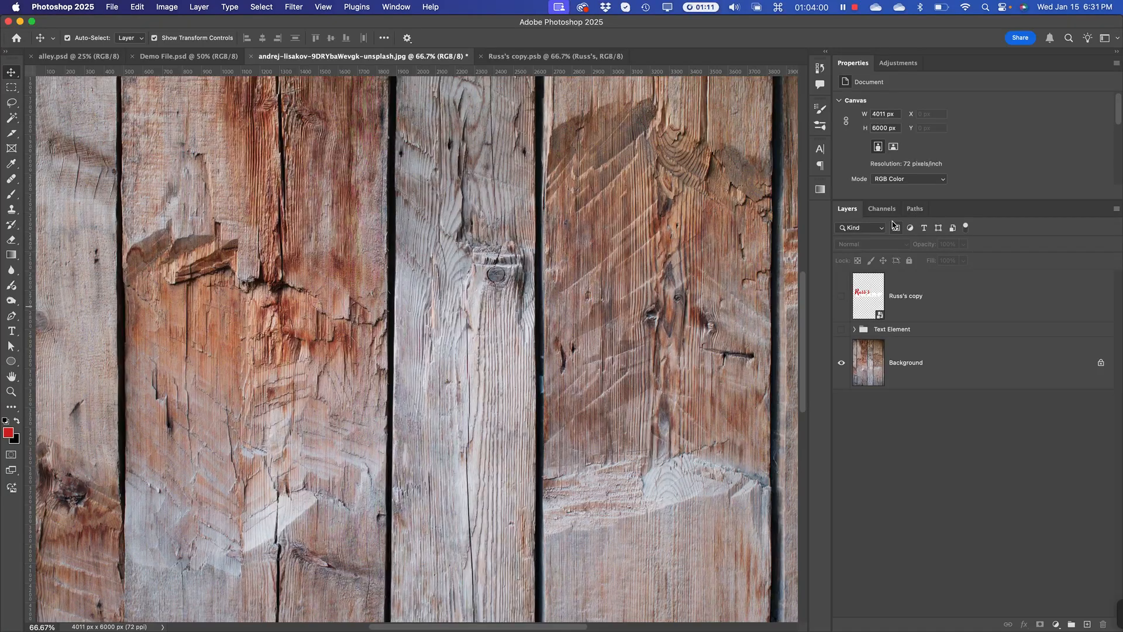
Step: Load the Wood Texture Alpha channel as a selection and switch back to the RGB composite
{"action": "left_click", "coordinate": [882, 209]}
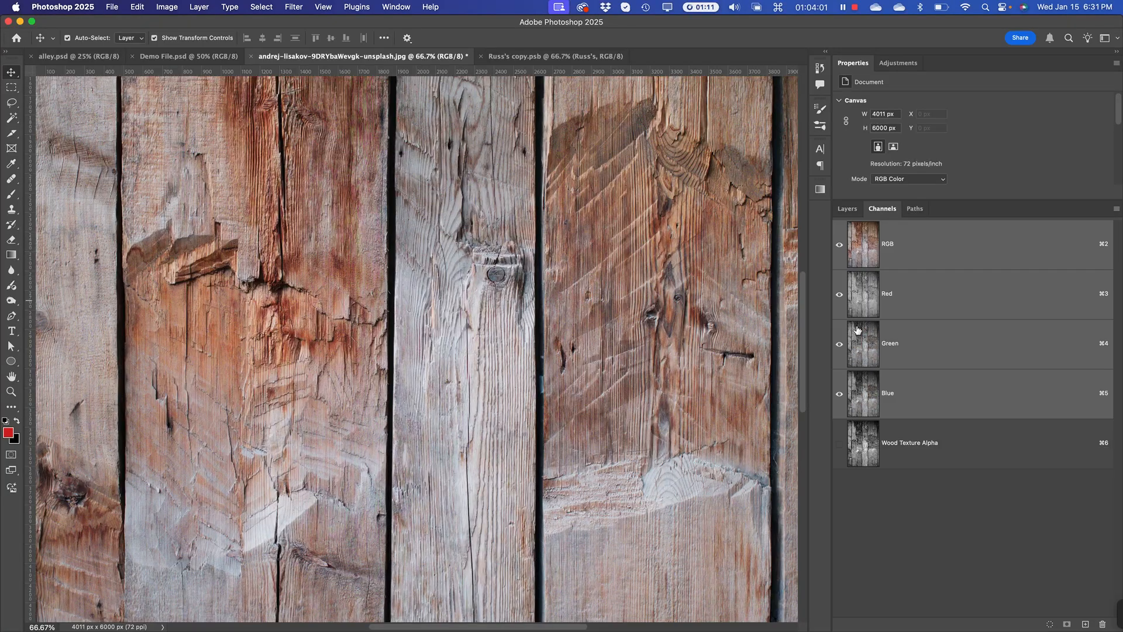
{"action": "left_click", "coordinate": [864, 447]}
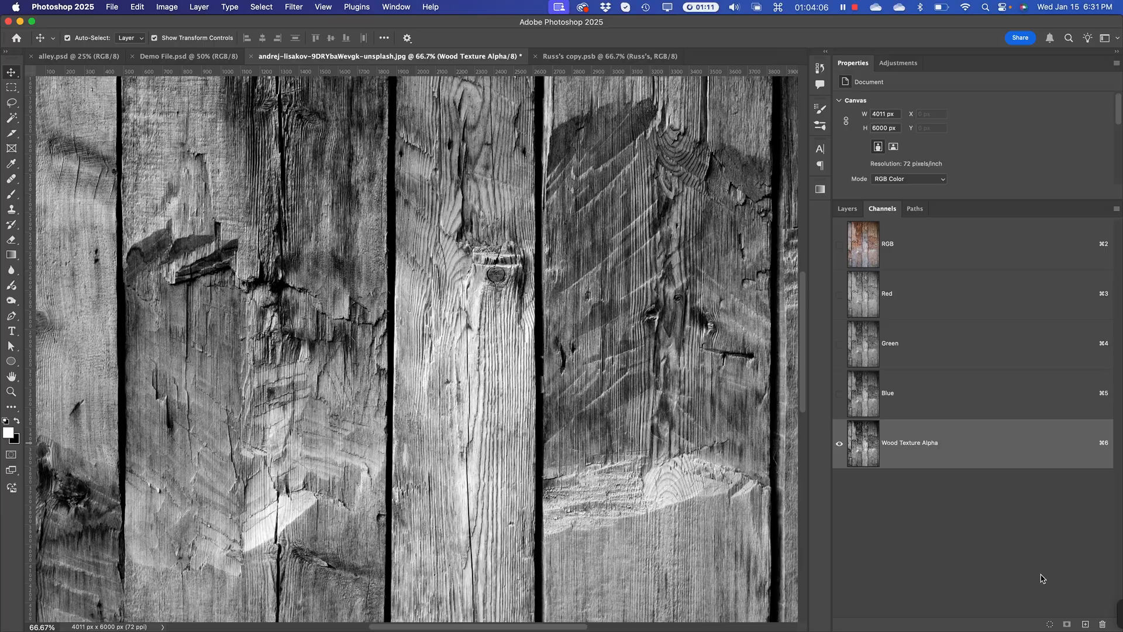
{"action": "left_click", "coordinate": [1050, 625]}
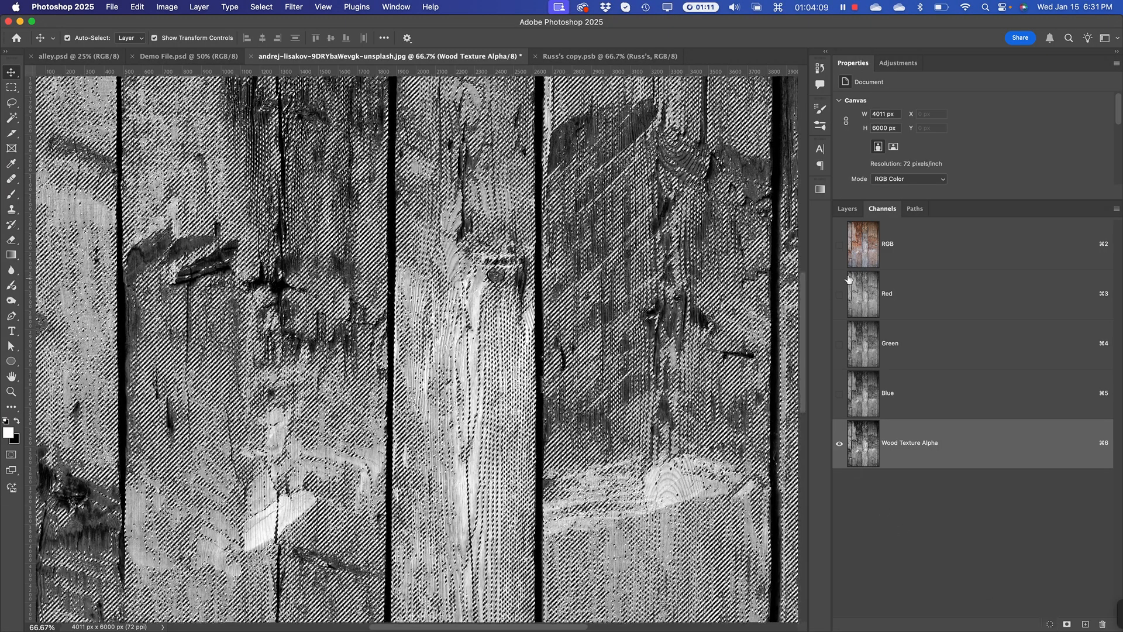
{"action": "left_click", "coordinate": [860, 246]}
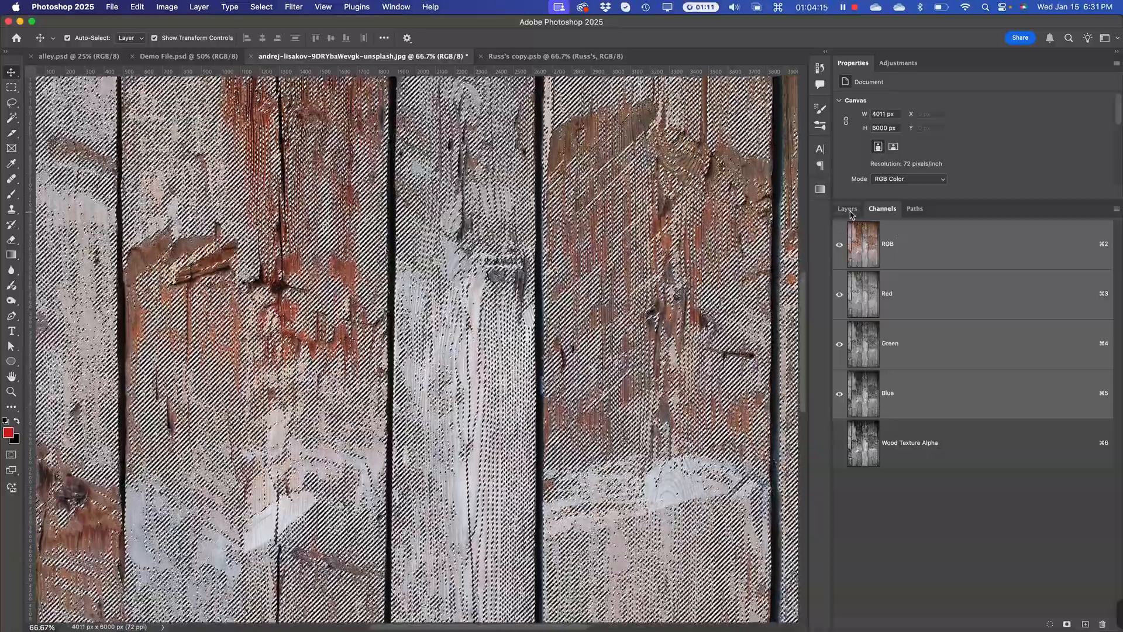
Step: Show and select the Russ's copy smart object, and add a layer mask to it from the active selection
{"action": "left_click", "coordinate": [849, 210]}
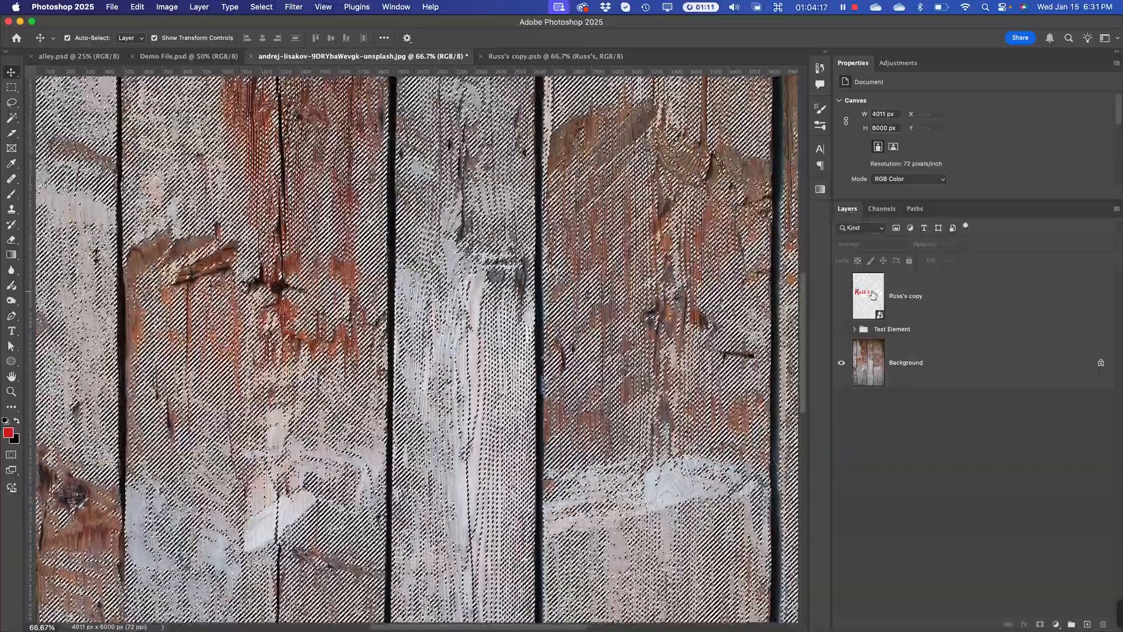
{"action": "left_click", "coordinate": [862, 301]}
{"action": "left_click", "coordinate": [841, 296]}
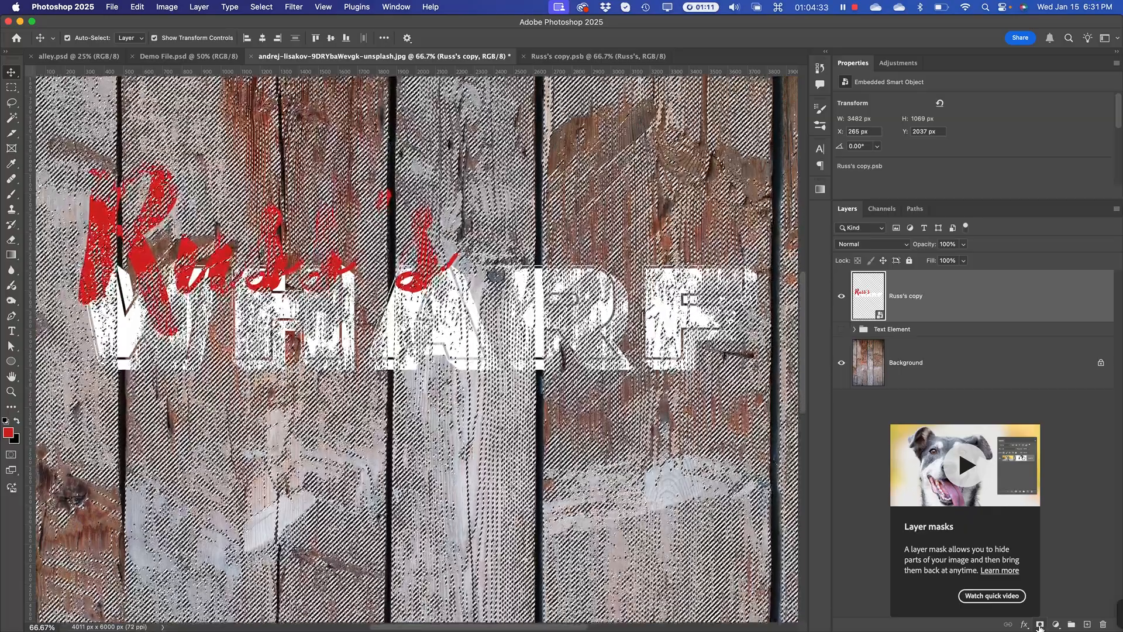
{"action": "left_click", "coordinate": [1040, 624]}
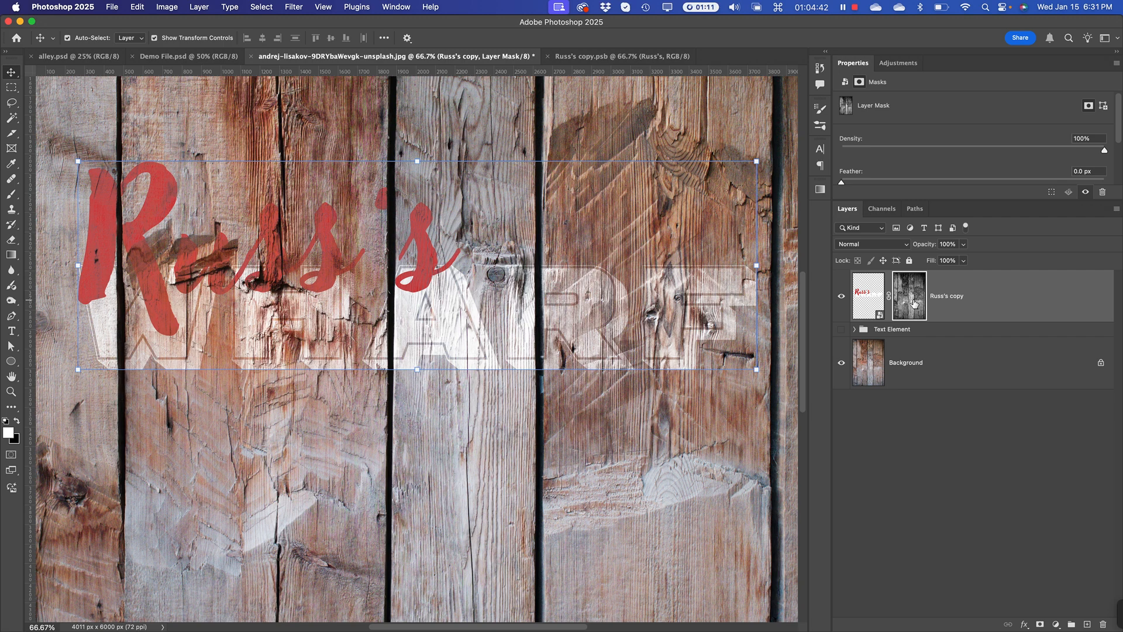
{"action": "key", "text": "super"}
{"action": "left_click", "coordinate": [270, 6]}
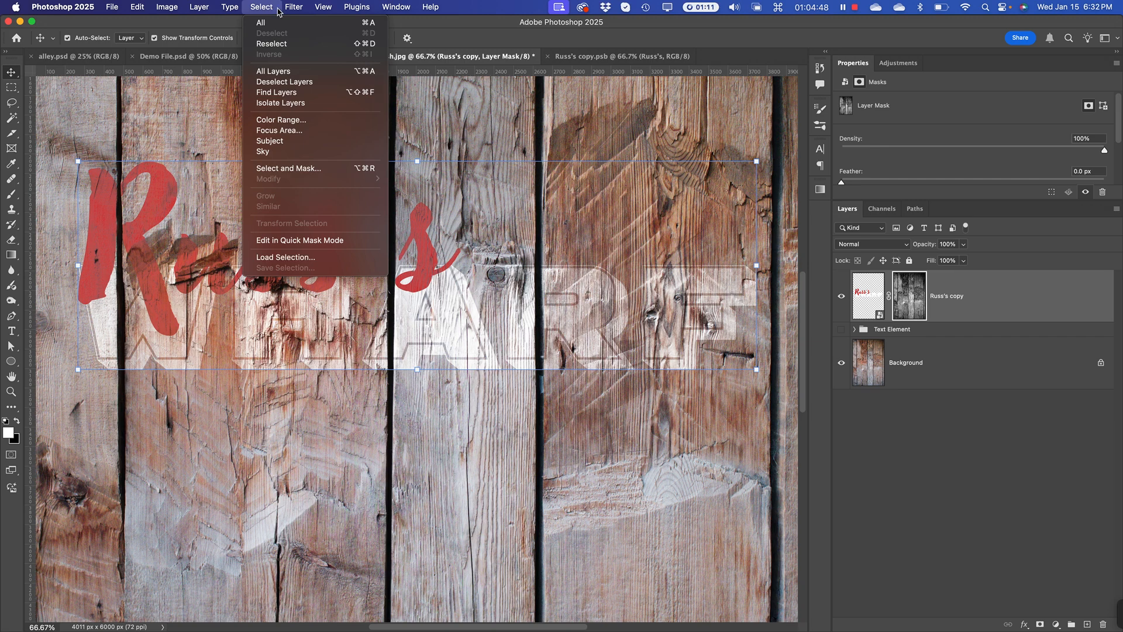
{"action": "mouse_move", "coordinate": [205, 9]}
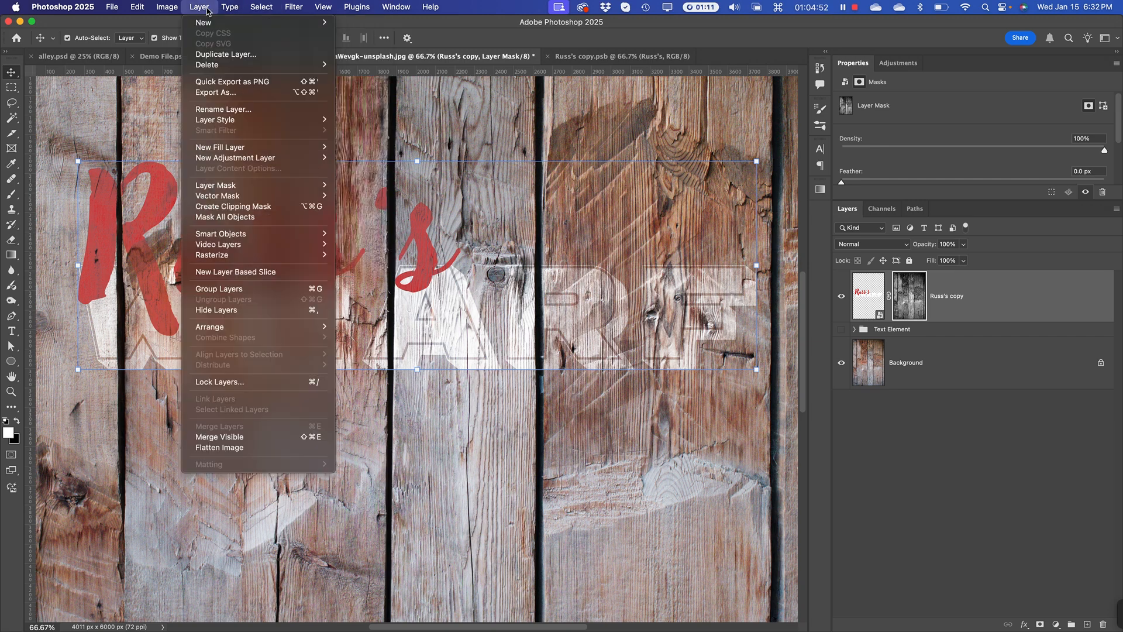
{"action": "mouse_move", "coordinate": [136, 9]}
{"action": "mouse_move", "coordinate": [267, 8]}
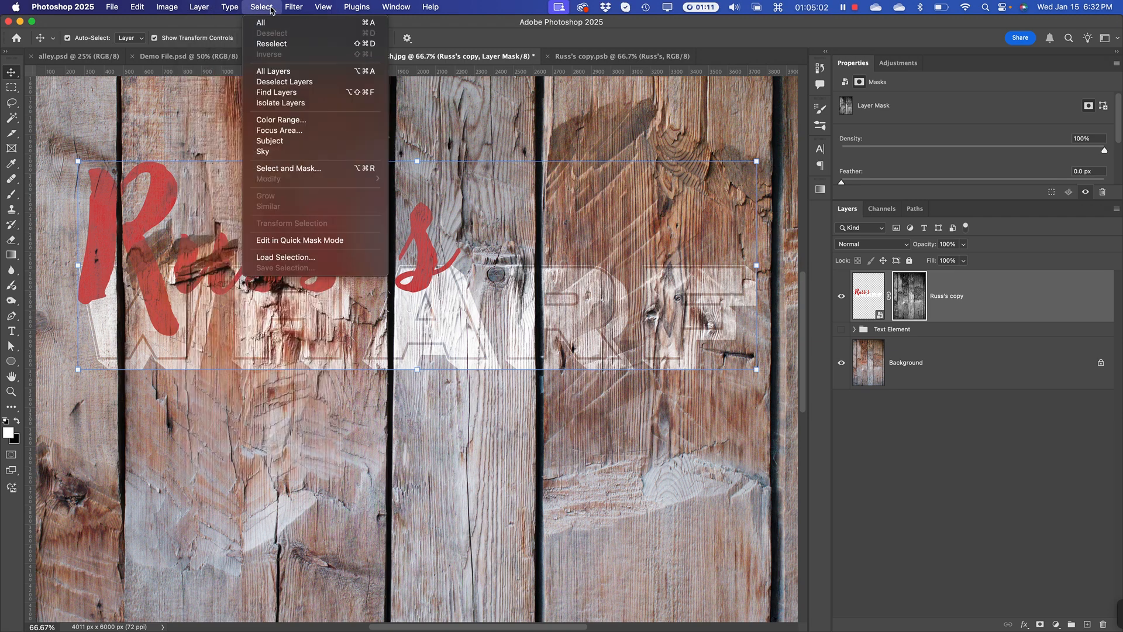
{"action": "mouse_move", "coordinate": [321, 9]}
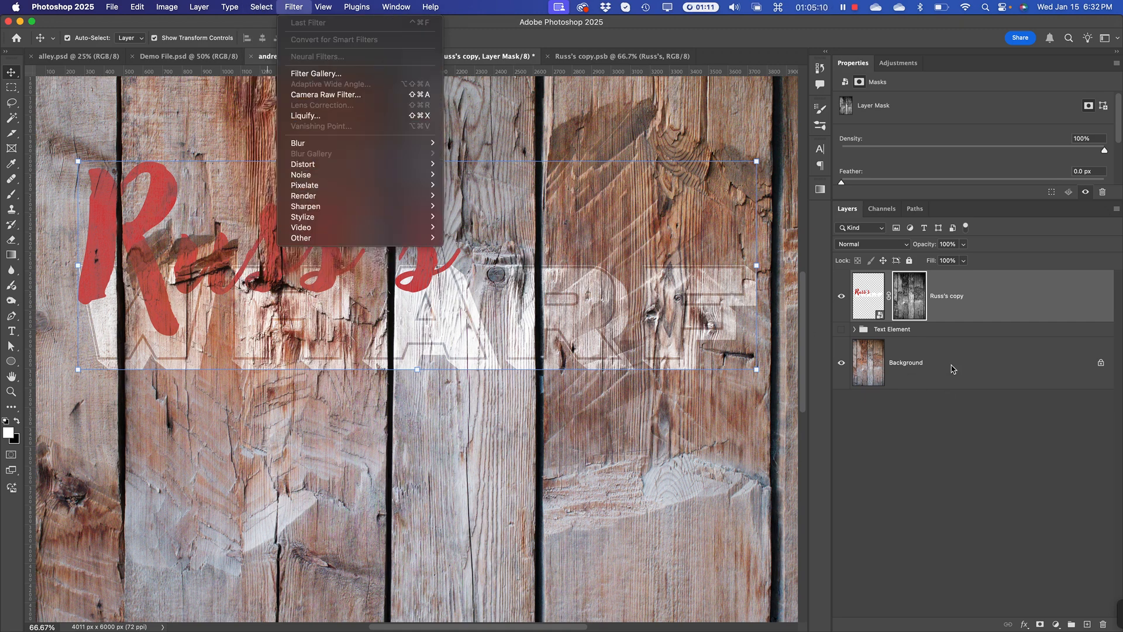
Step: Target the layer mask on Russ's copy and invert it
{"action": "left_click", "coordinate": [914, 297]}
{"action": "right_click", "coordinate": [916, 298]}
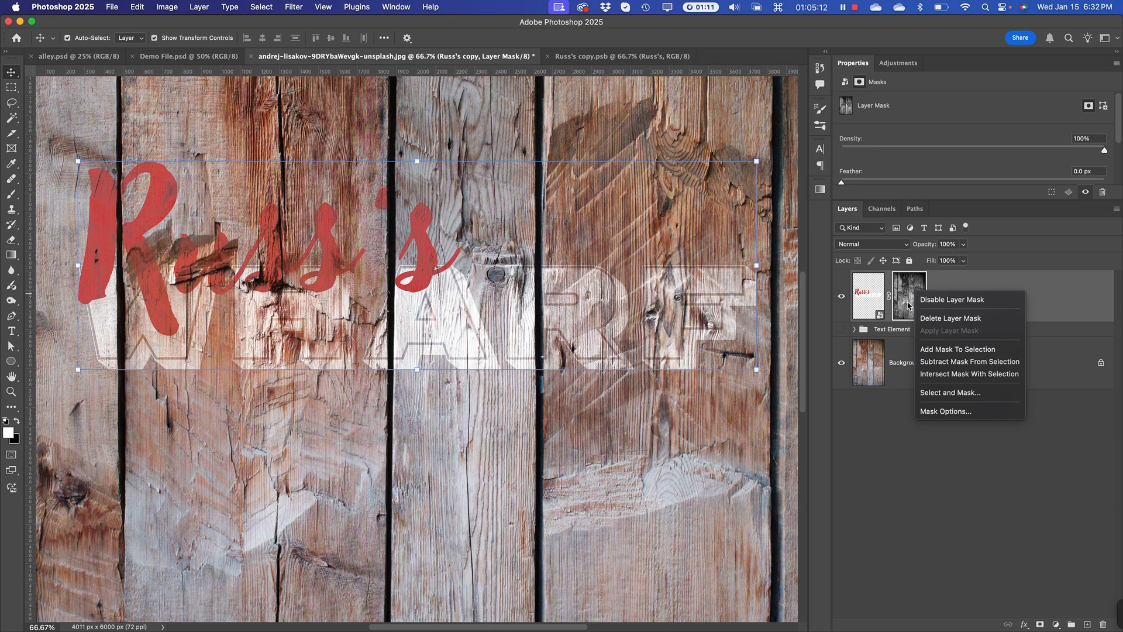
{"action": "left_click", "coordinate": [910, 305]}
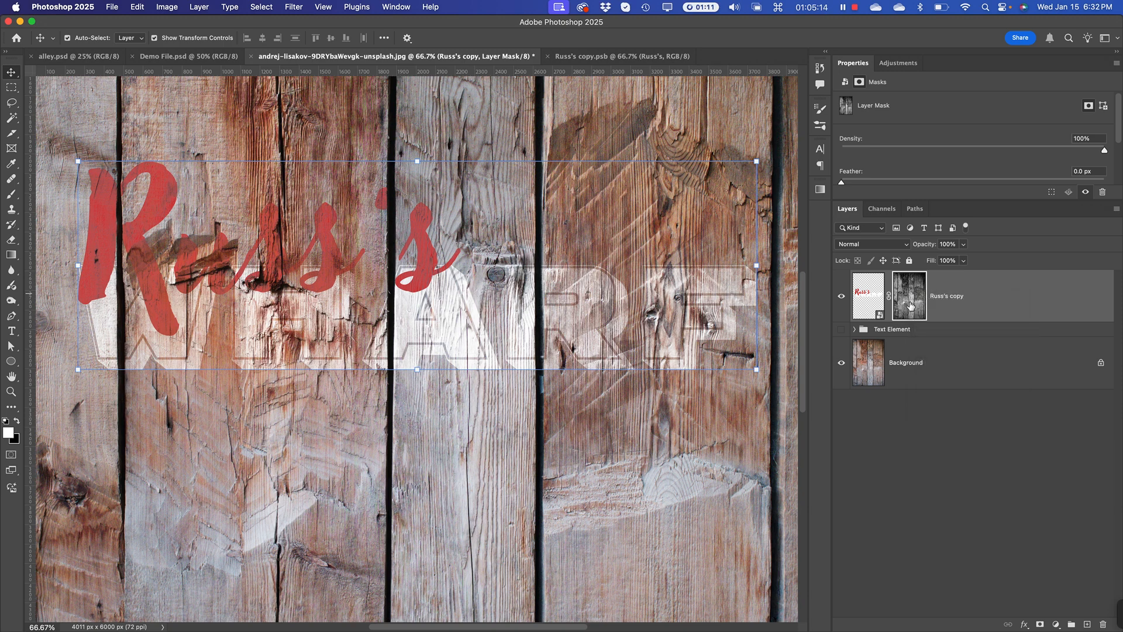
{"action": "key", "text": "super+i"}
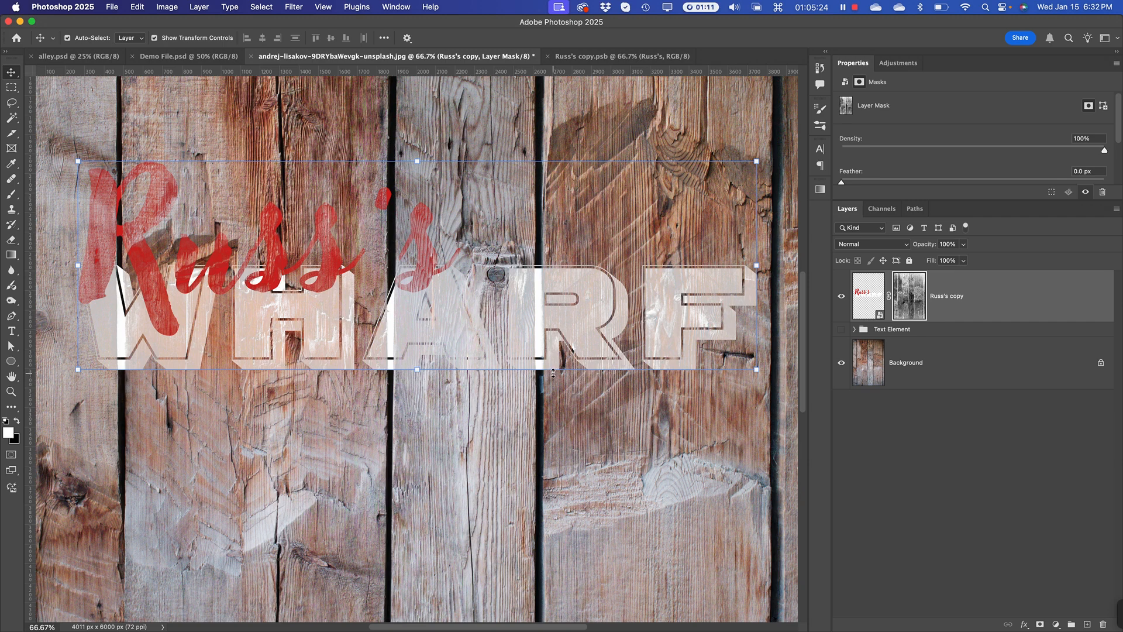
Step: Hide the Russ's copy layer and show the Text Element group, leaving the group selected
{"action": "key", "text": "super"}
{"action": "key", "text": "super+minus"}
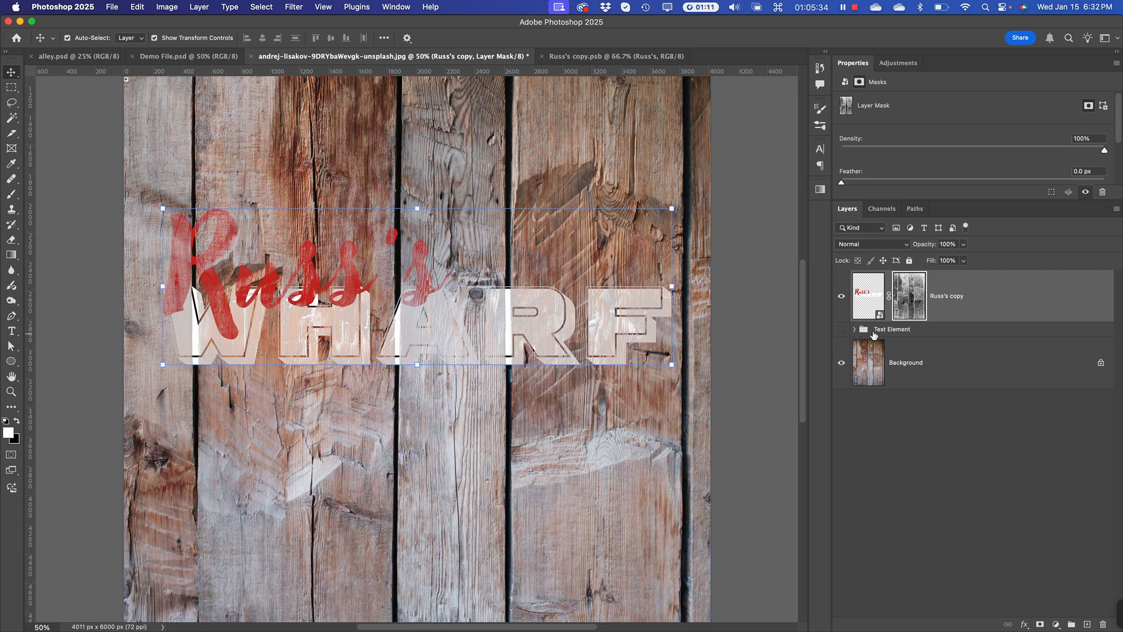
{"action": "left_click", "coordinate": [874, 331]}
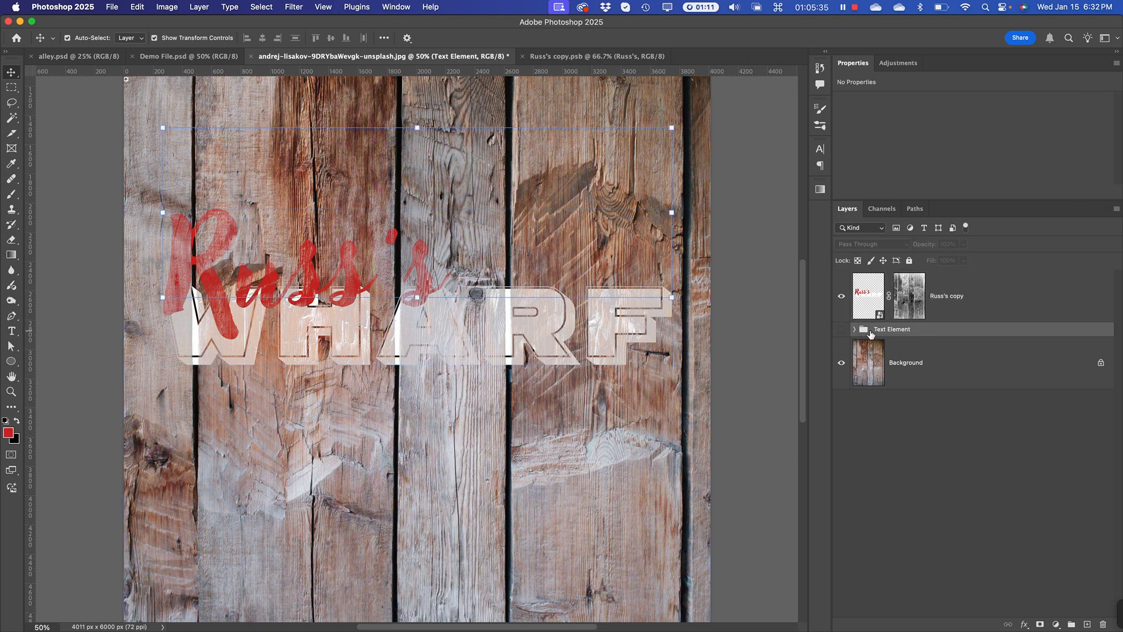
{"action": "left_click", "coordinate": [842, 296]}
{"action": "left_click", "coordinate": [842, 330]}
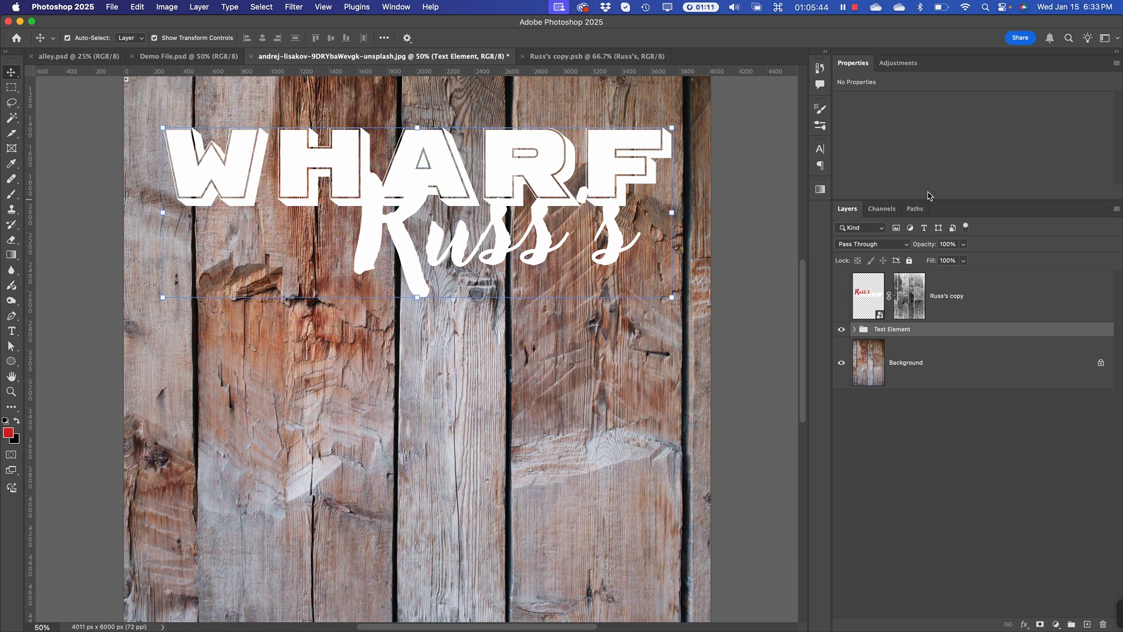
Step: Load the Wood Texture Alpha channel as a selection, then show the RGB composite and hide the alpha
{"action": "left_click", "coordinate": [882, 208]}
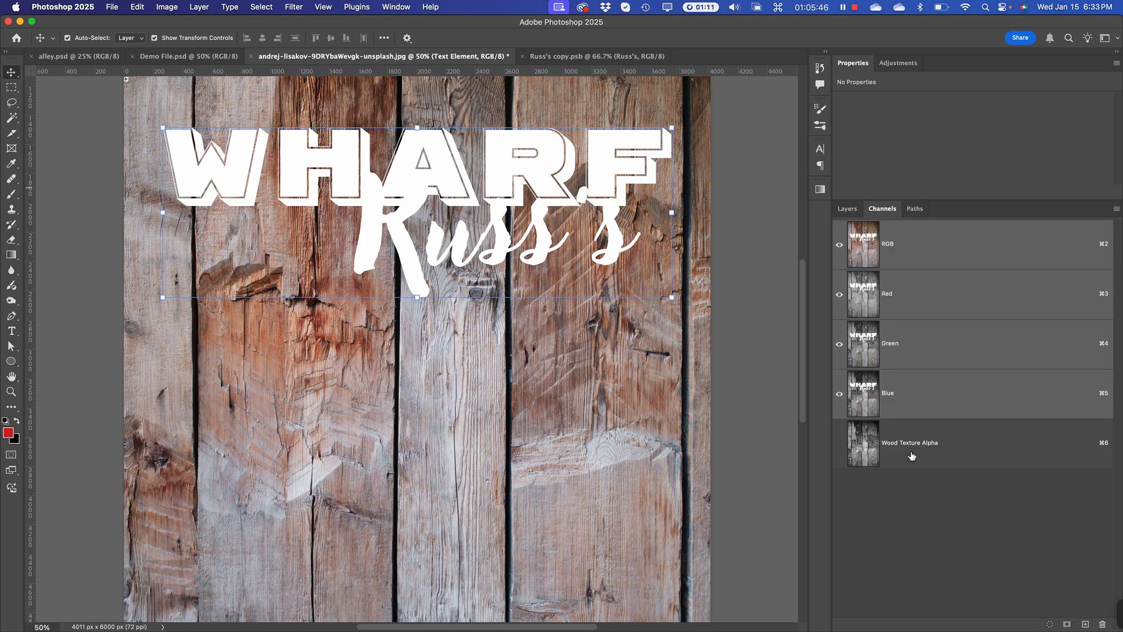
{"action": "left_click", "coordinate": [872, 449]}
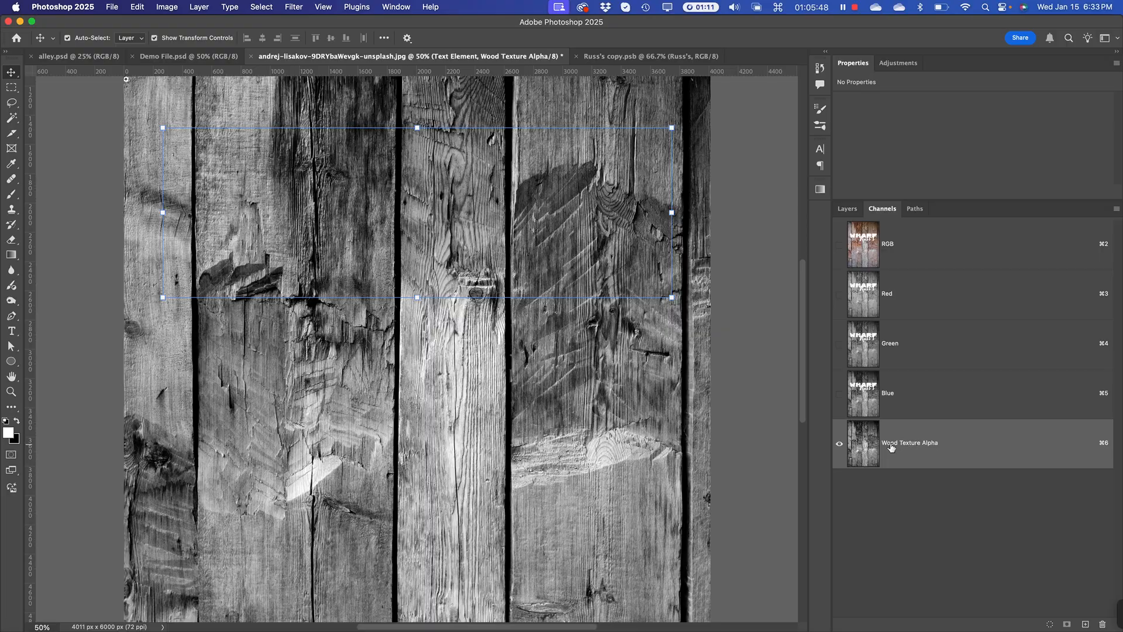
{"action": "left_click", "coordinate": [1052, 626]}
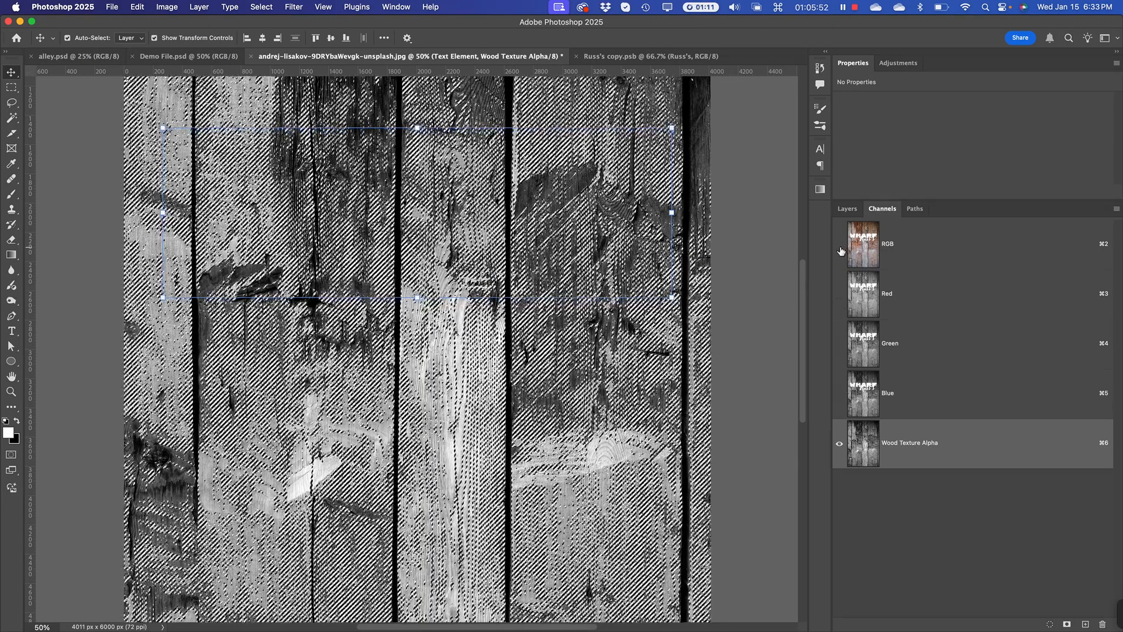
{"action": "left_click", "coordinate": [840, 244]}
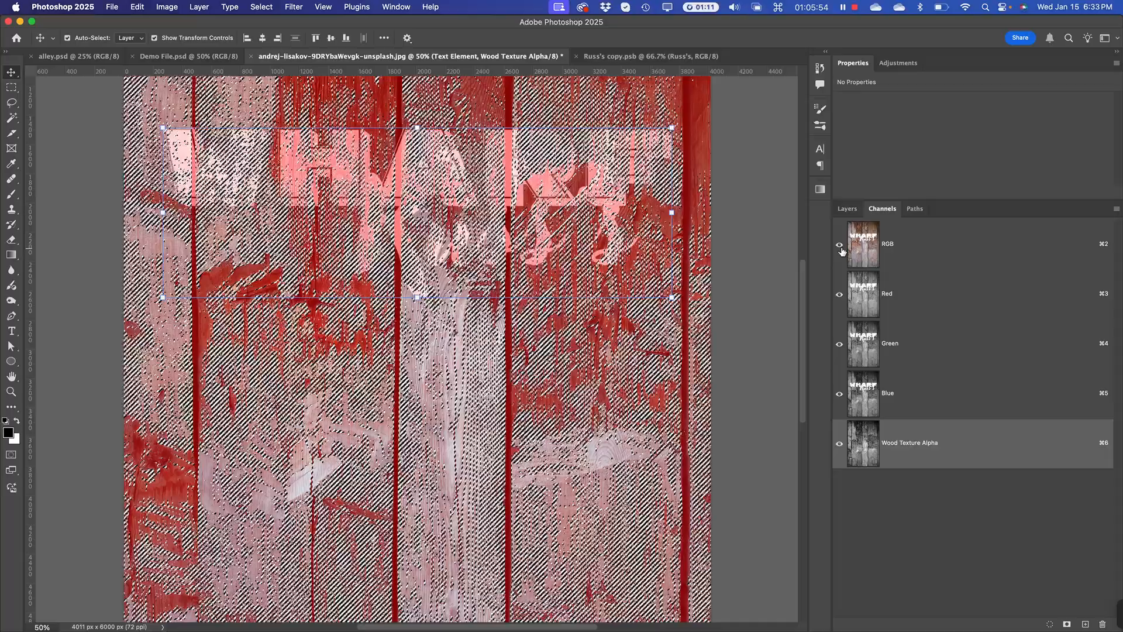
{"action": "left_click", "coordinate": [864, 252]}
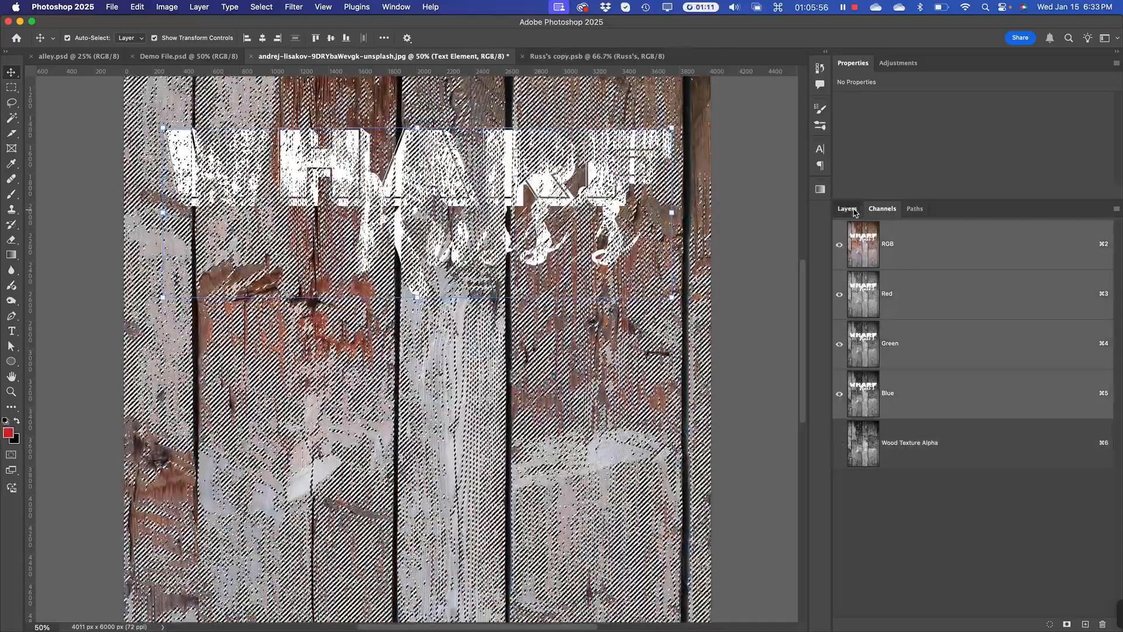
Step: Add a layer mask to the Text Element group from the wood texture selection, and target the group instead of its mask
{"action": "left_click", "coordinate": [847, 209]}
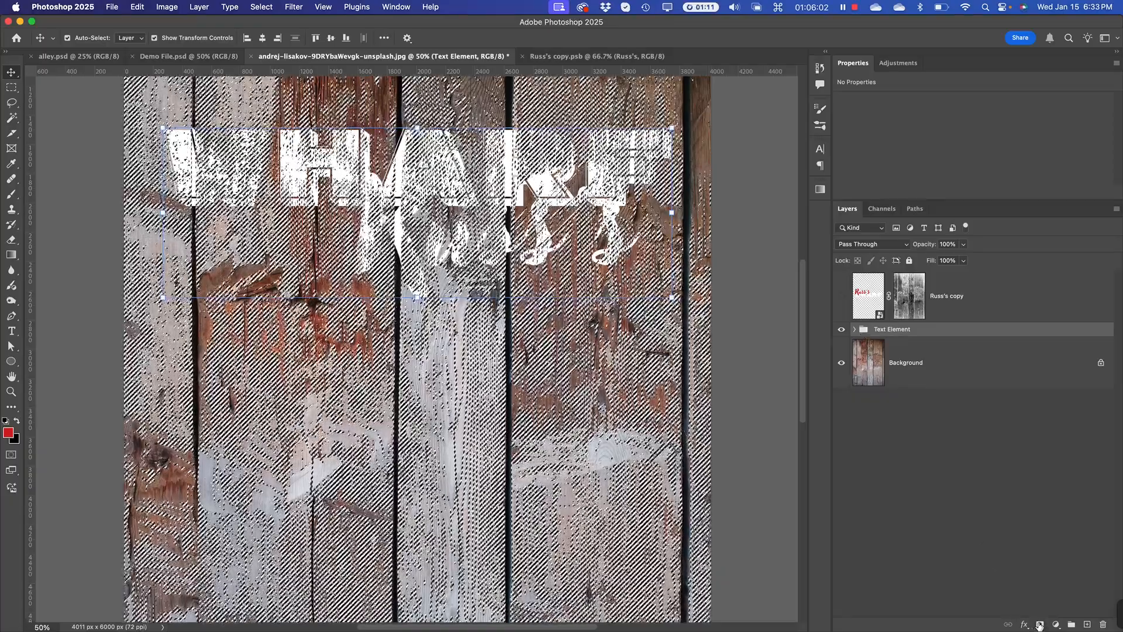
{"action": "left_click", "coordinate": [1040, 625]}
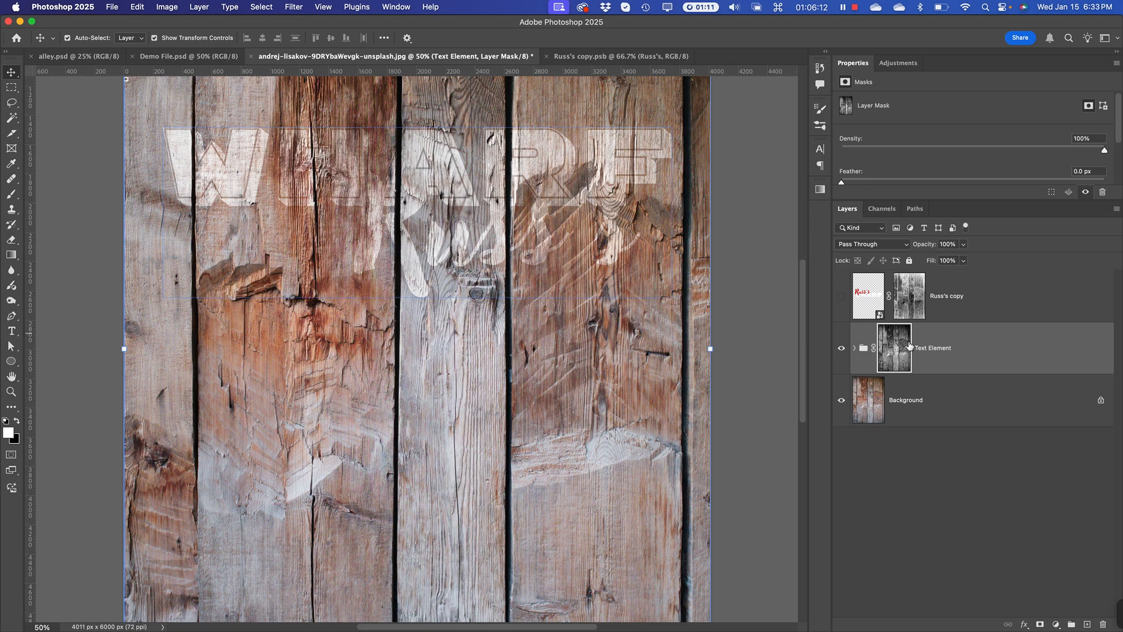
{"action": "left_click", "coordinate": [852, 352]}
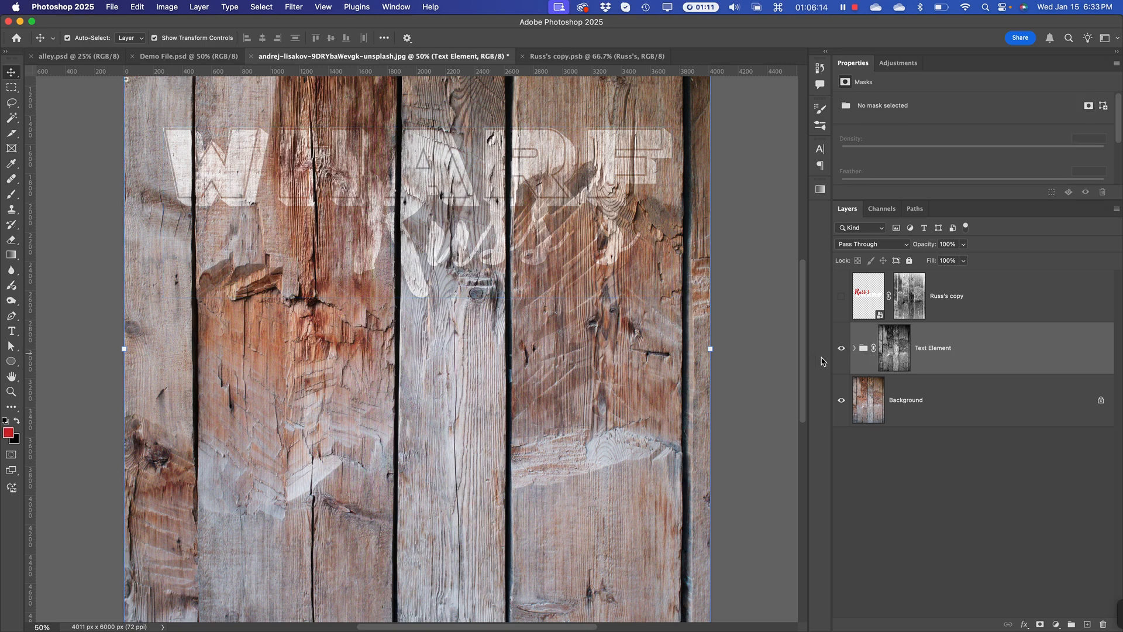
Step: Expand the Text Element group and move the Russ's text layer up and left so it overlaps the start of WHARF
{"action": "left_click", "coordinate": [854, 349]}
{"action": "left_click", "coordinate": [907, 419]}
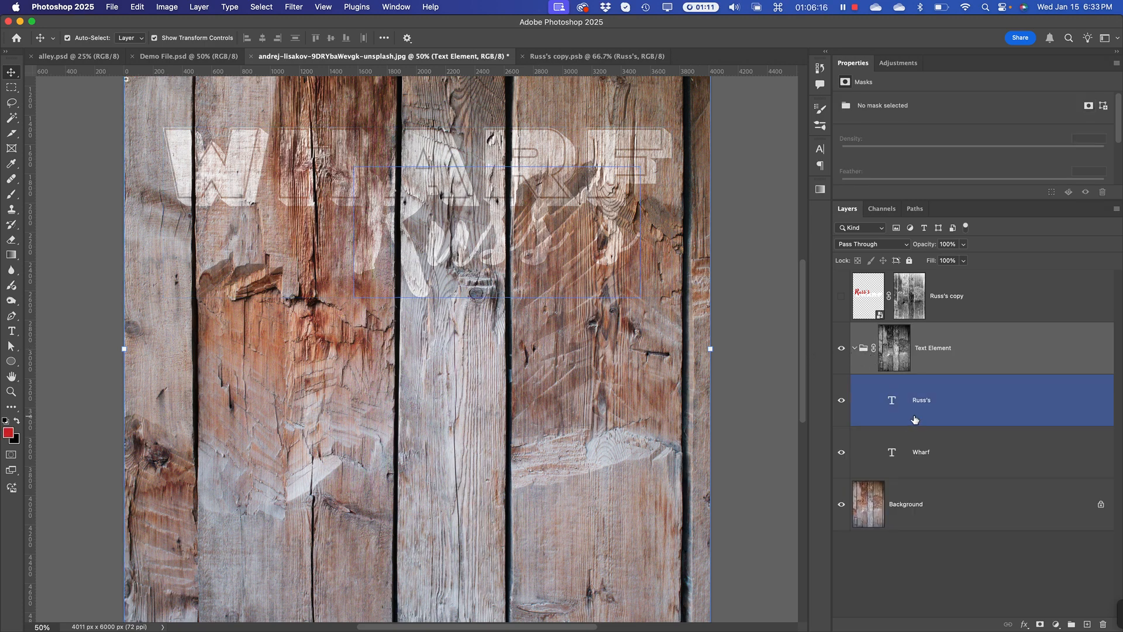
{"action": "left_click", "coordinate": [909, 400]}
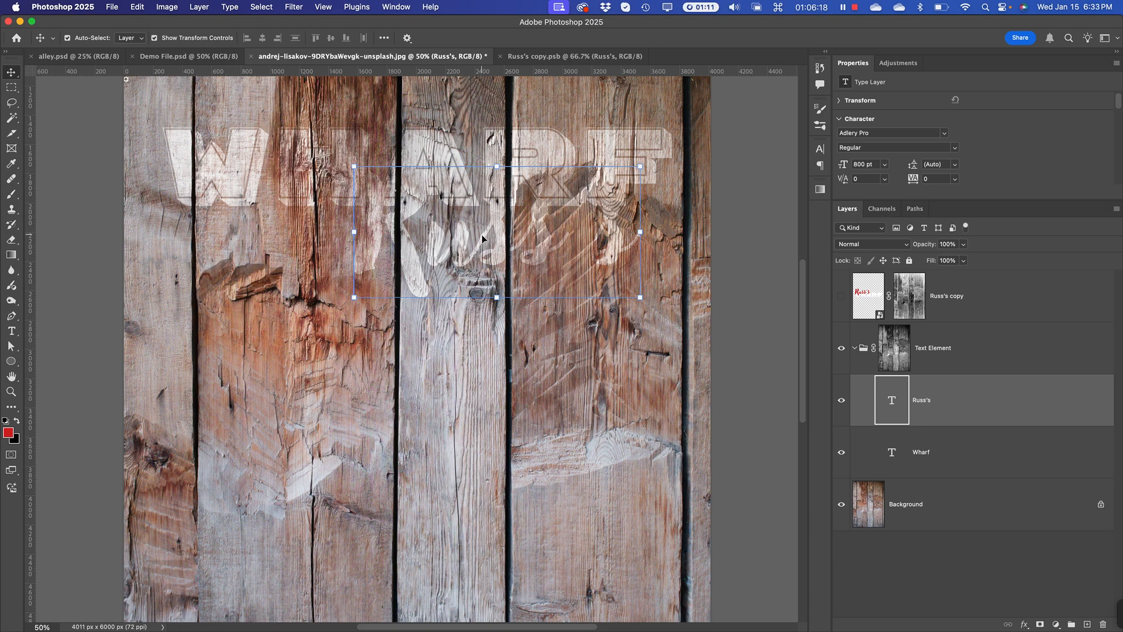
{"action": "left_click_drag", "start_coordinate": [482, 238], "coordinate": [316, 111]}
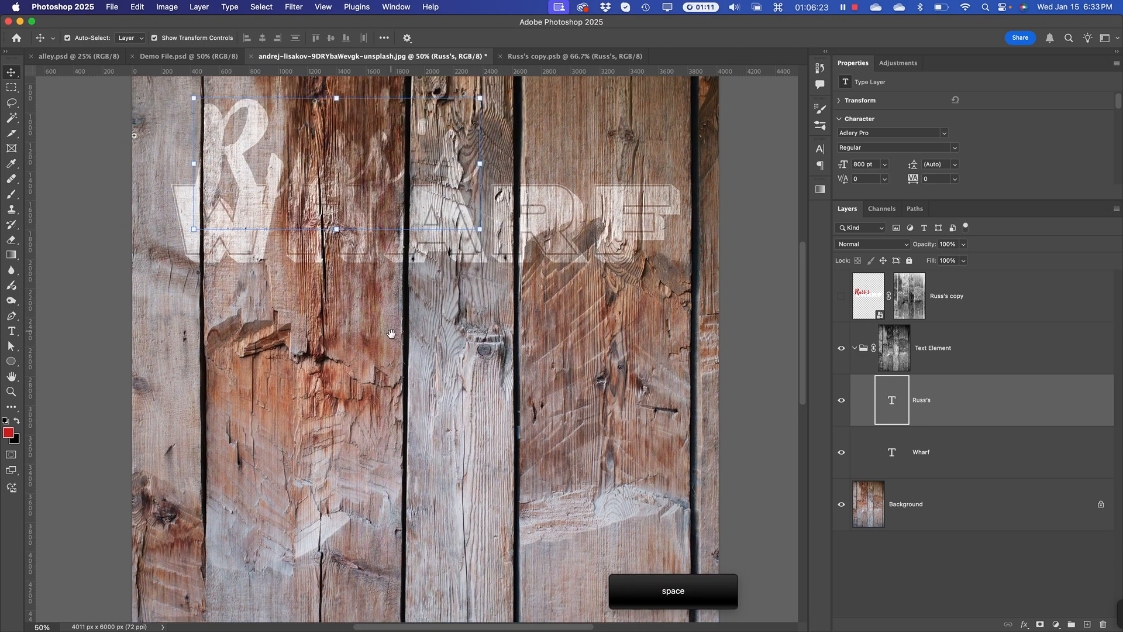
{"action": "left_click_drag", "start_coordinate": [377, 269], "coordinate": [408, 377]}
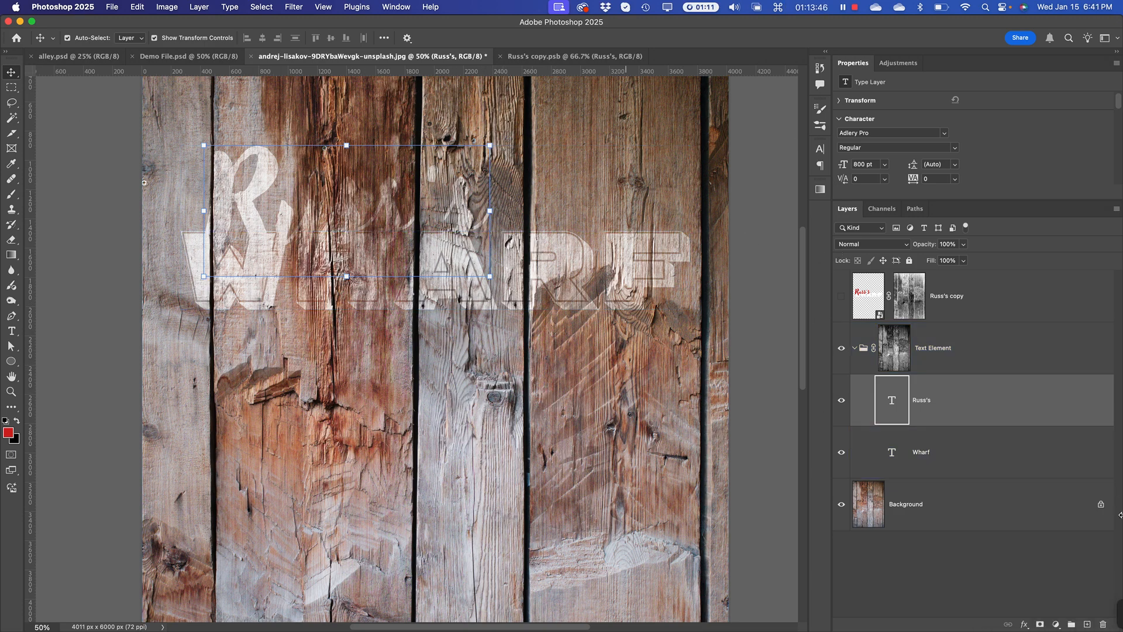
Step: Hide and collapse the Text Element group, and show the Russ's copy smart object
{"action": "left_click", "coordinate": [843, 349]}
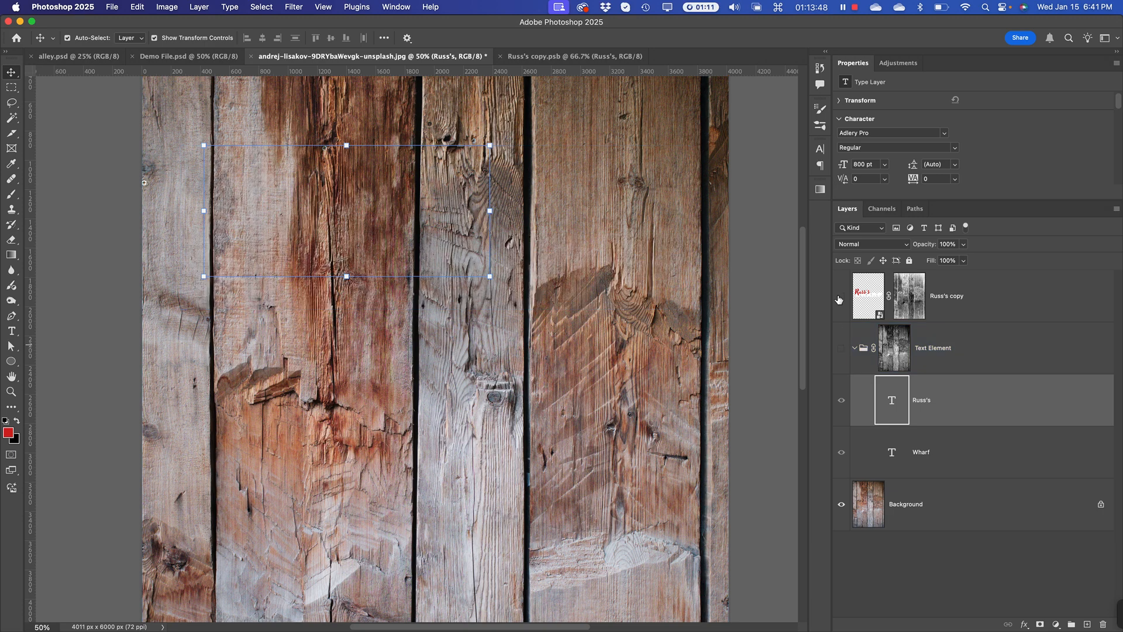
{"action": "left_click", "coordinate": [841, 296]}
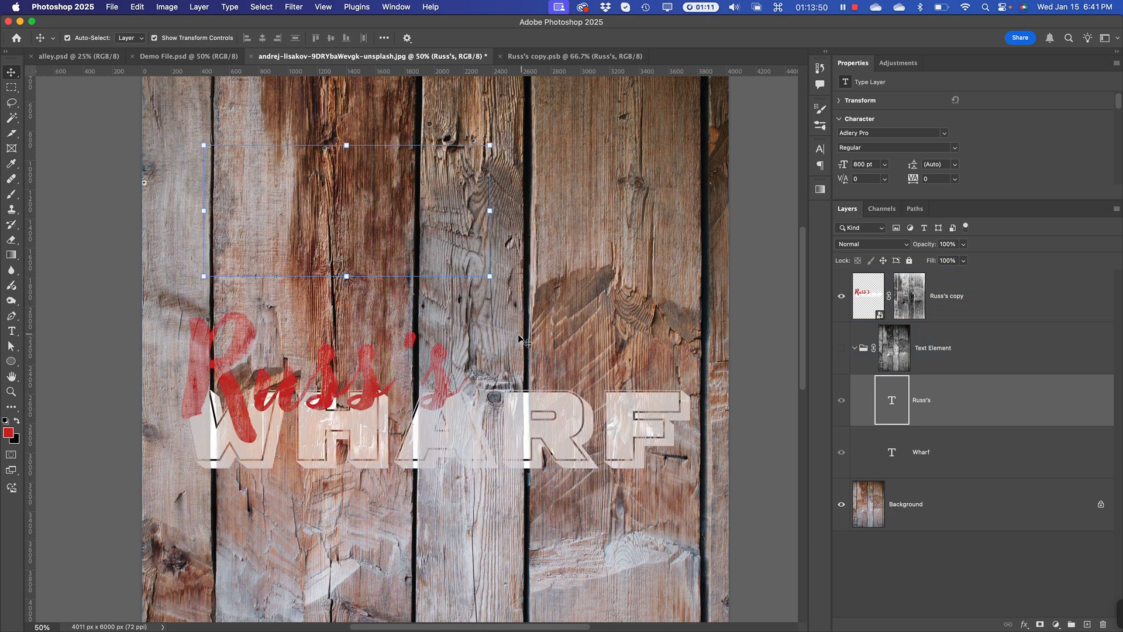
{"action": "left_click", "coordinate": [894, 597]}
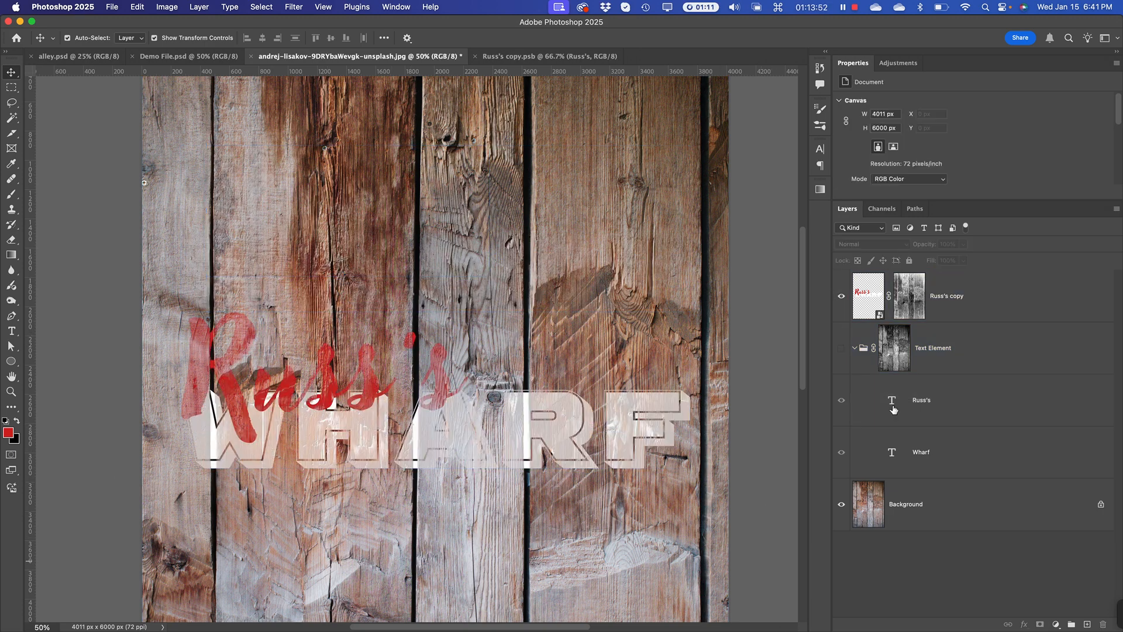
{"action": "left_click", "coordinate": [854, 346]}
Step: Move the Russ's copy sign up to about X 196 px, Y 1369 px, and look through its blend mode options
{"action": "left_click", "coordinate": [947, 296]}
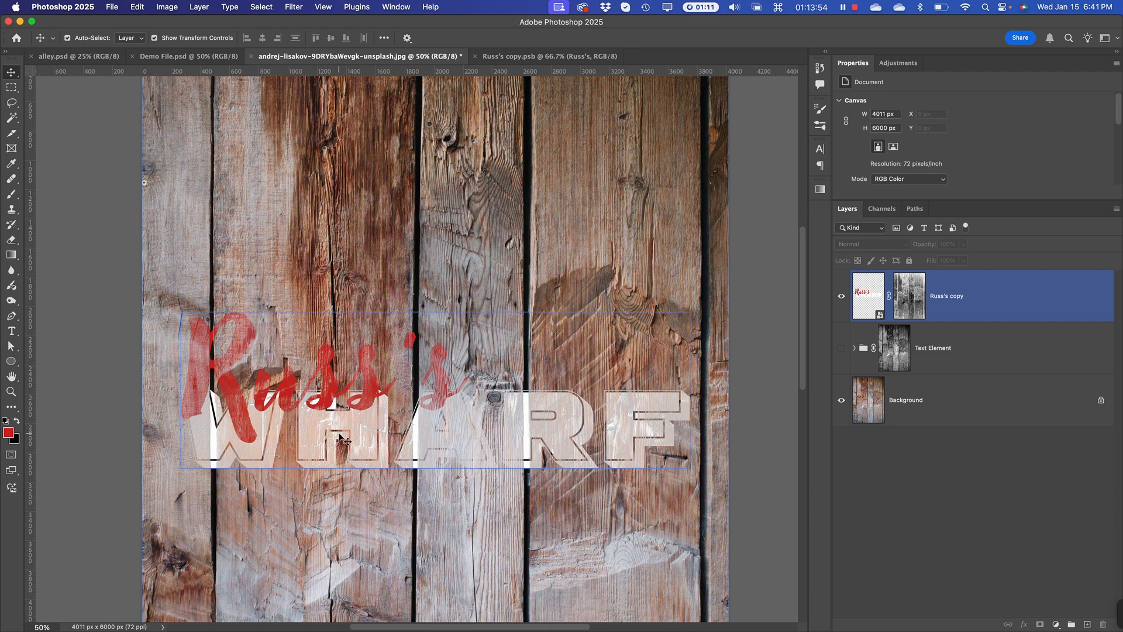
{"action": "left_click_drag", "start_coordinate": [373, 440], "coordinate": [361, 344]}
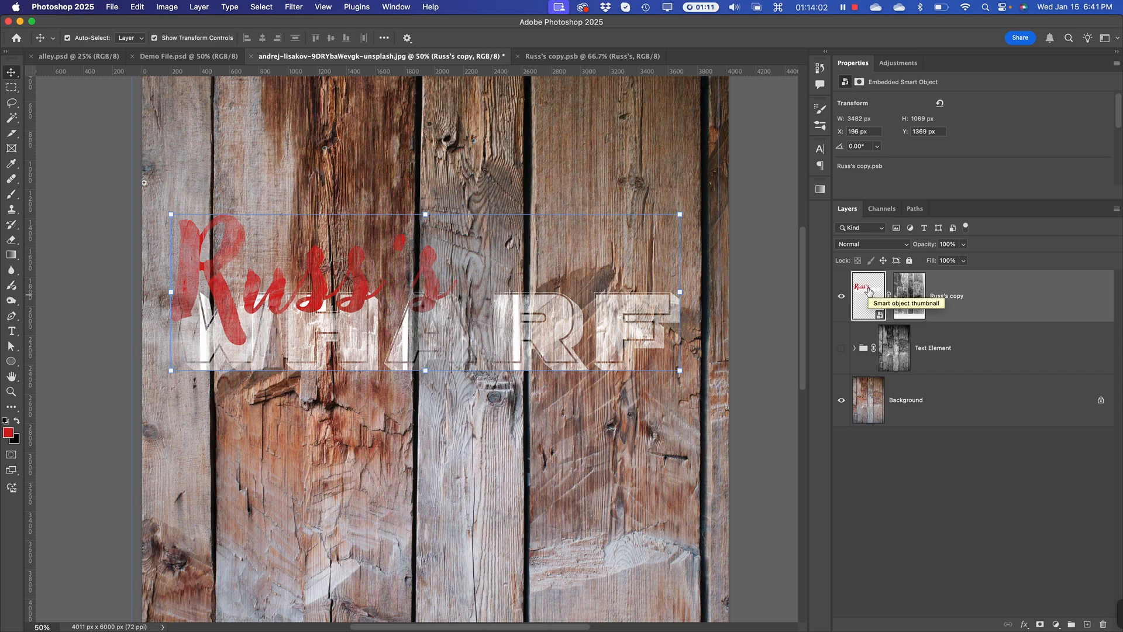
{"action": "left_click", "coordinate": [875, 244]}
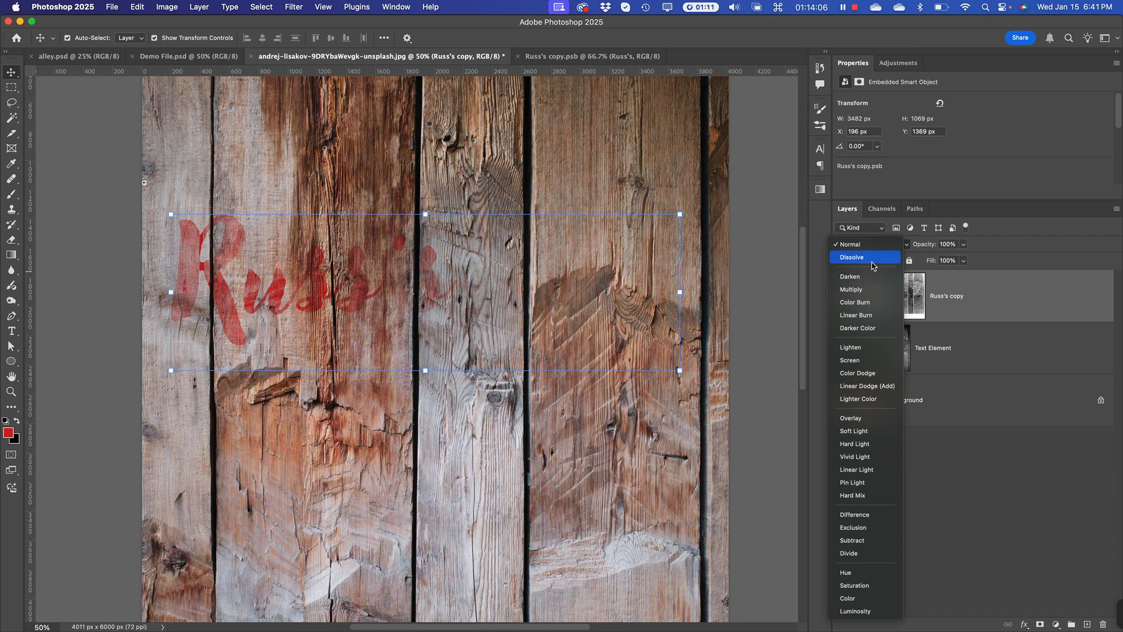
{"action": "left_click", "coordinate": [969, 444]}
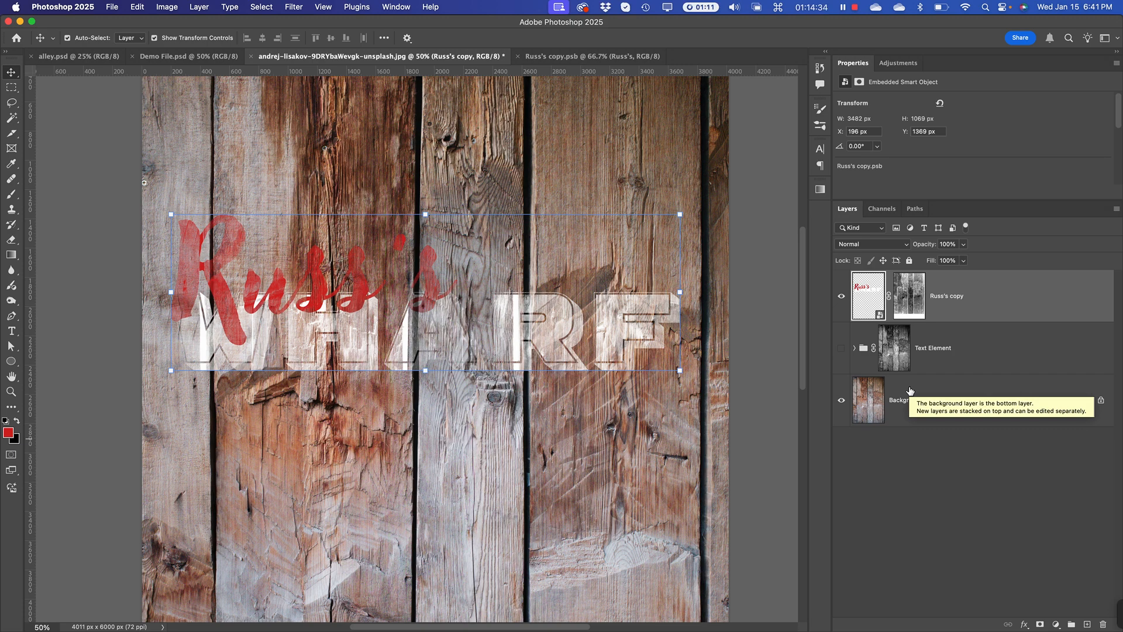
Step: Open the contents of the Russ's copy smart object and move the Russ's text slightly right over WHARF
{"action": "key", "text": "super+plus"}
{"action": "key", "text": "super+plus"}
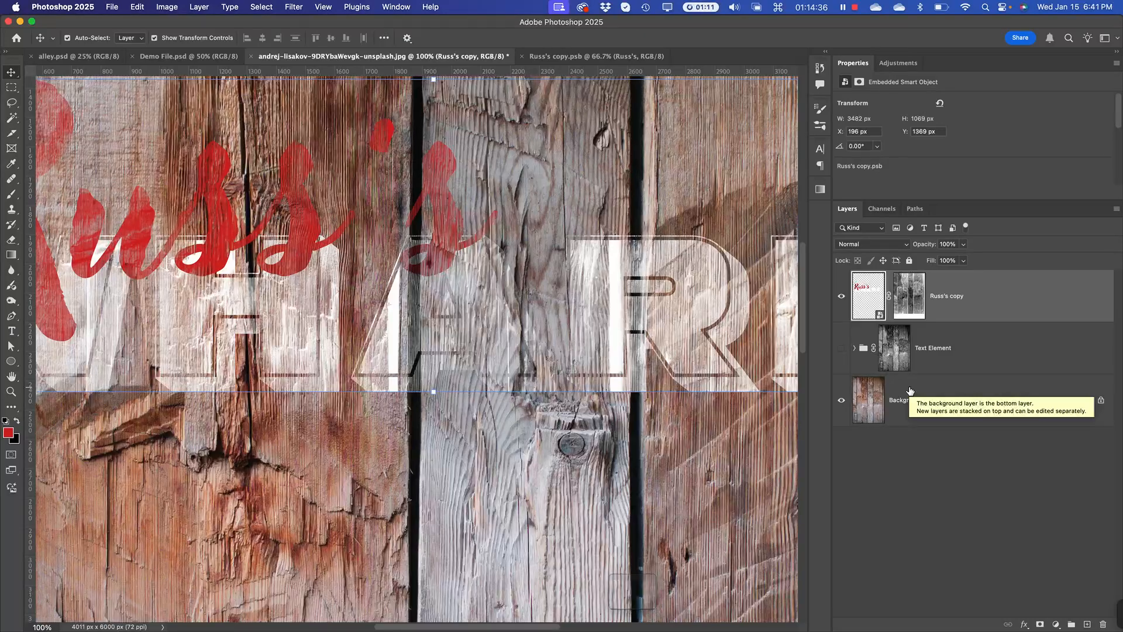
{"action": "key", "text": "space"}
{"action": "left_click_drag", "start_coordinate": [375, 308], "coordinate": [541, 331]}
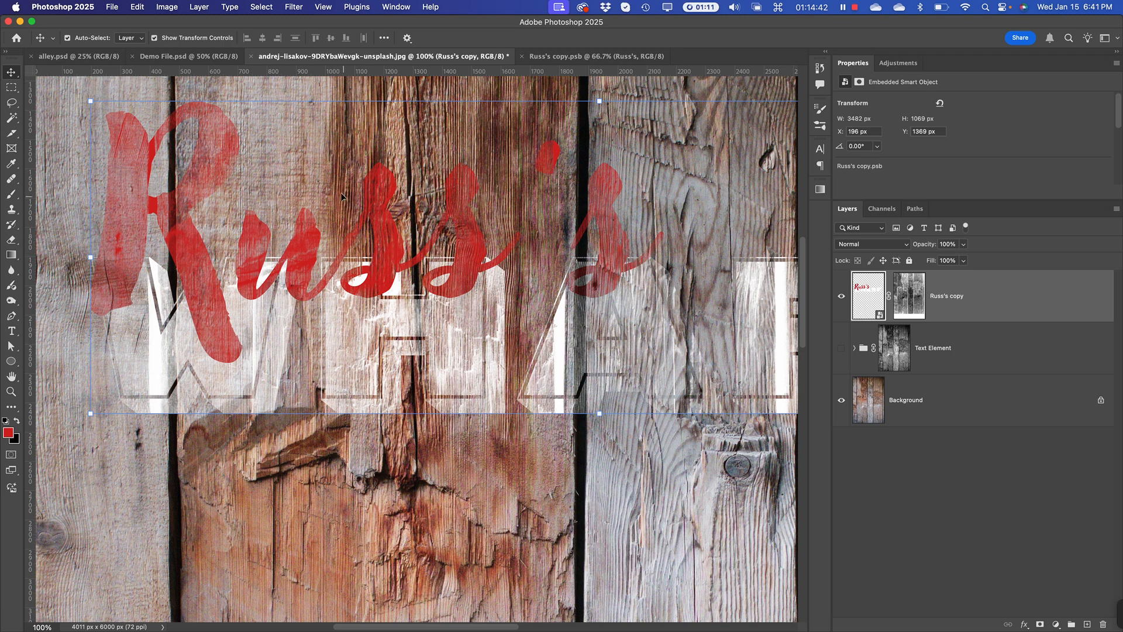
{"action": "double_click", "coordinate": [868, 301]}
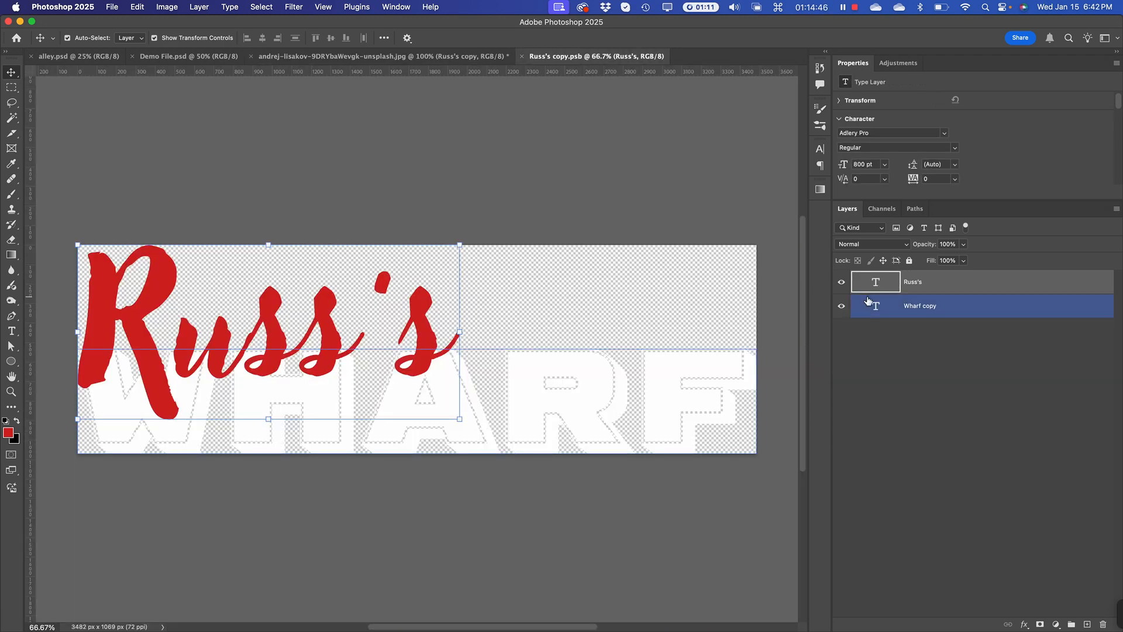
{"action": "key", "text": "space"}
{"action": "left_click_drag", "start_coordinate": [321, 392], "coordinate": [407, 364]}
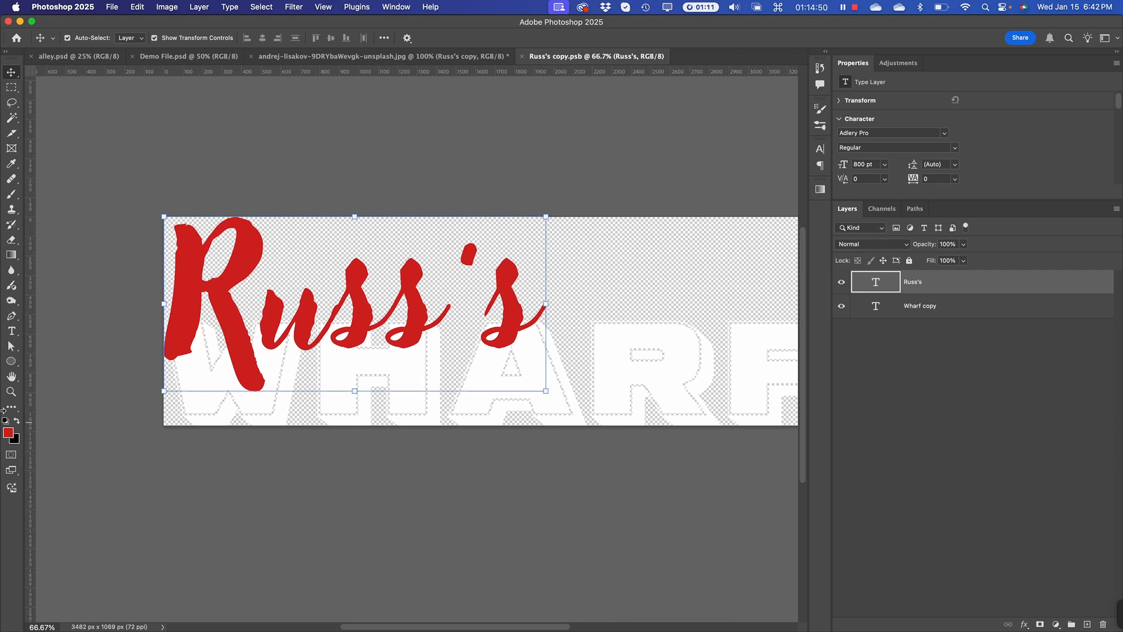
{"action": "left_click_drag", "start_coordinate": [371, 314], "coordinate": [389, 316]}
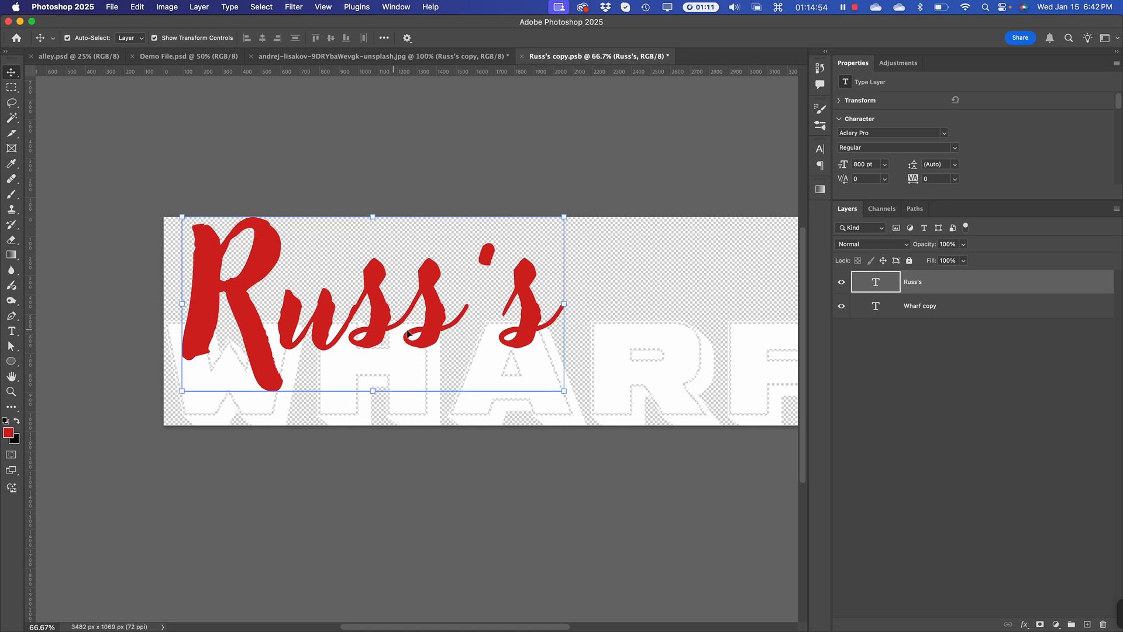
Step: Try to scale the Russ's text down to about 72% and shift it slightly right over the WHARF lettering
{"action": "left_click_drag", "start_coordinate": [565, 391], "coordinate": [484, 366]}
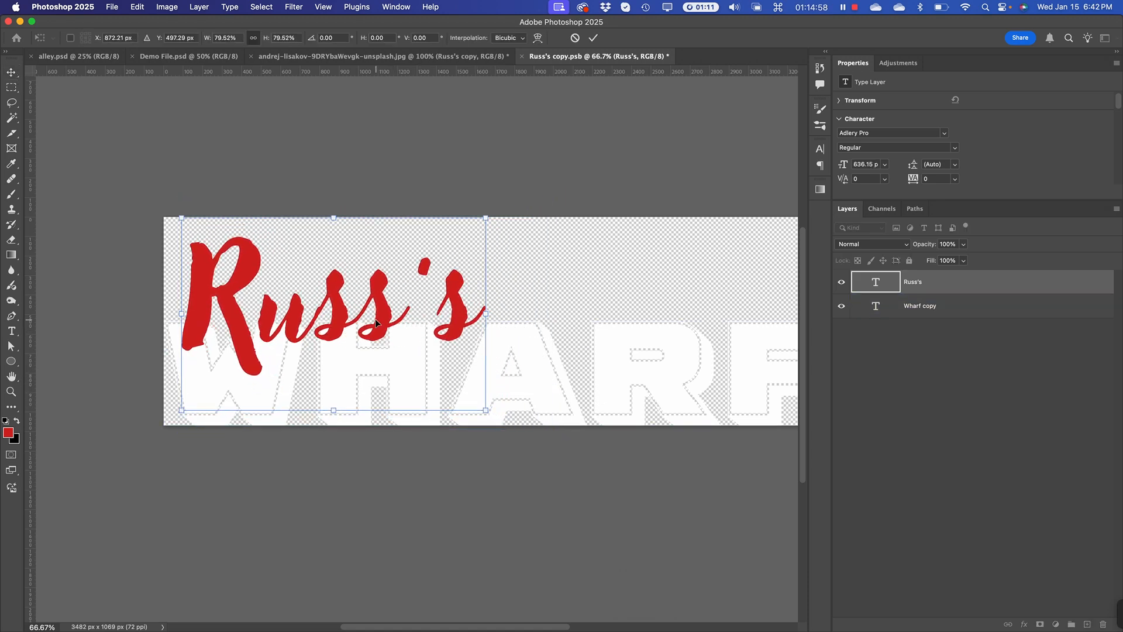
{"action": "left_click_drag", "start_coordinate": [376, 323], "coordinate": [391, 326]}
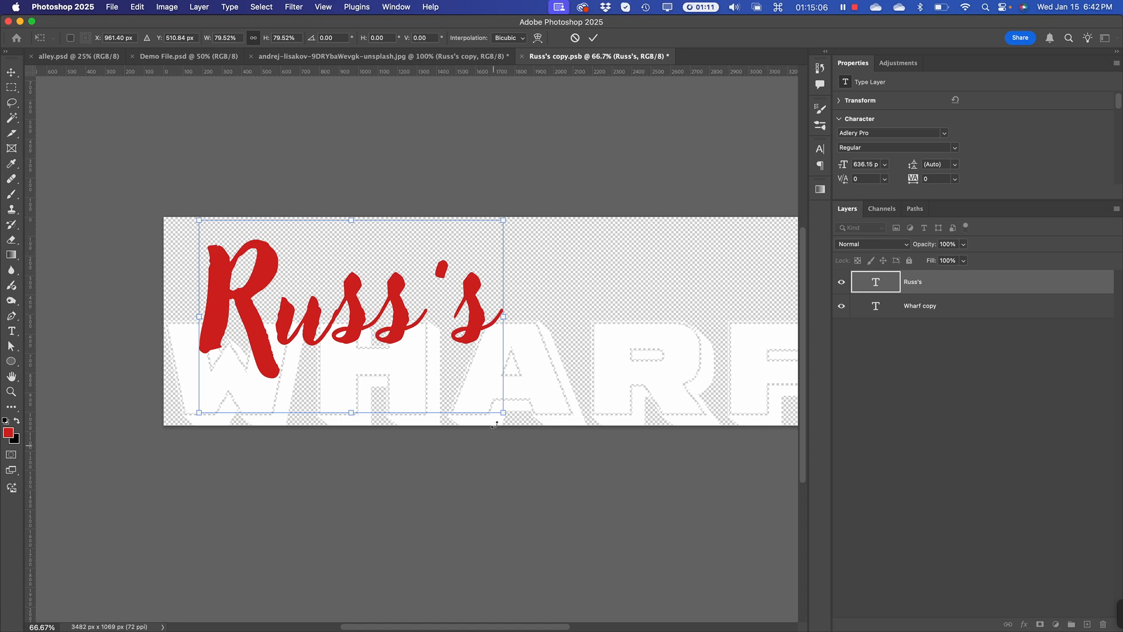
{"action": "mouse_move", "coordinate": [504, 413]}
{"action": "left_mouse_down"}
{"action": "mouse_move", "coordinate": [477, 395]}
{"action": "mouse_move", "coordinate": [498, 408]}
{"action": "left_mouse_up"}
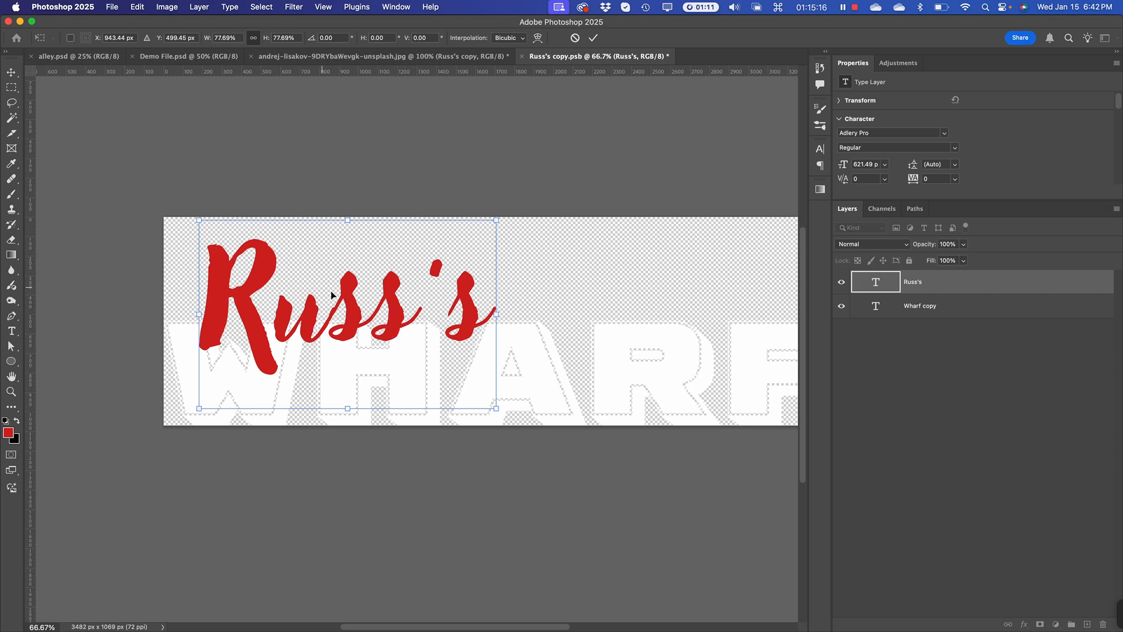
{"action": "left_click_drag", "start_coordinate": [494, 406], "coordinate": [465, 409]}
{"action": "key", "text": "shift"}
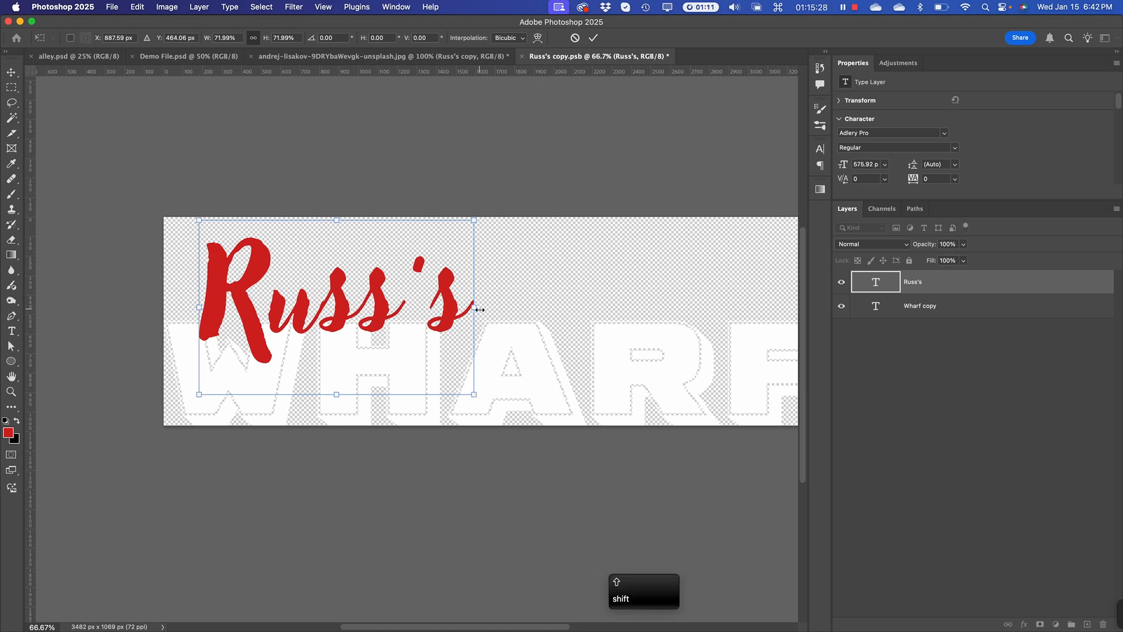
{"action": "left_click_drag", "start_coordinate": [480, 305], "coordinate": [449, 317]}
{"action": "key", "text": "super+z"}
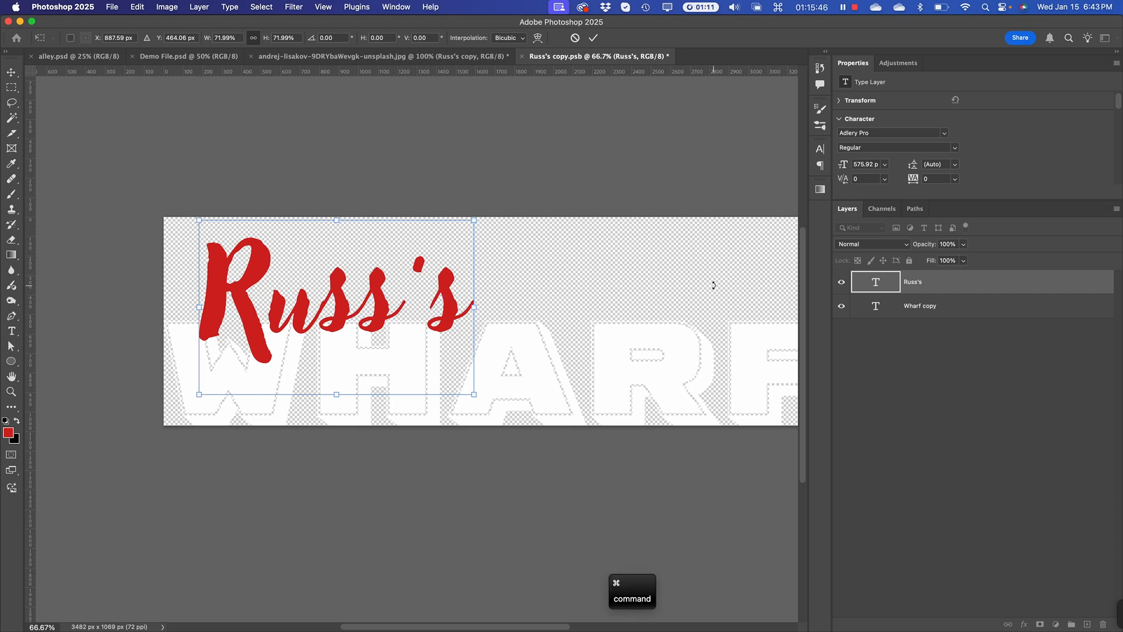
Step: Examine up close how the red Russ's script overlaps the W and H of WHARF
{"action": "key", "text": "super+plus"}
{"action": "key", "text": "super+plus"}
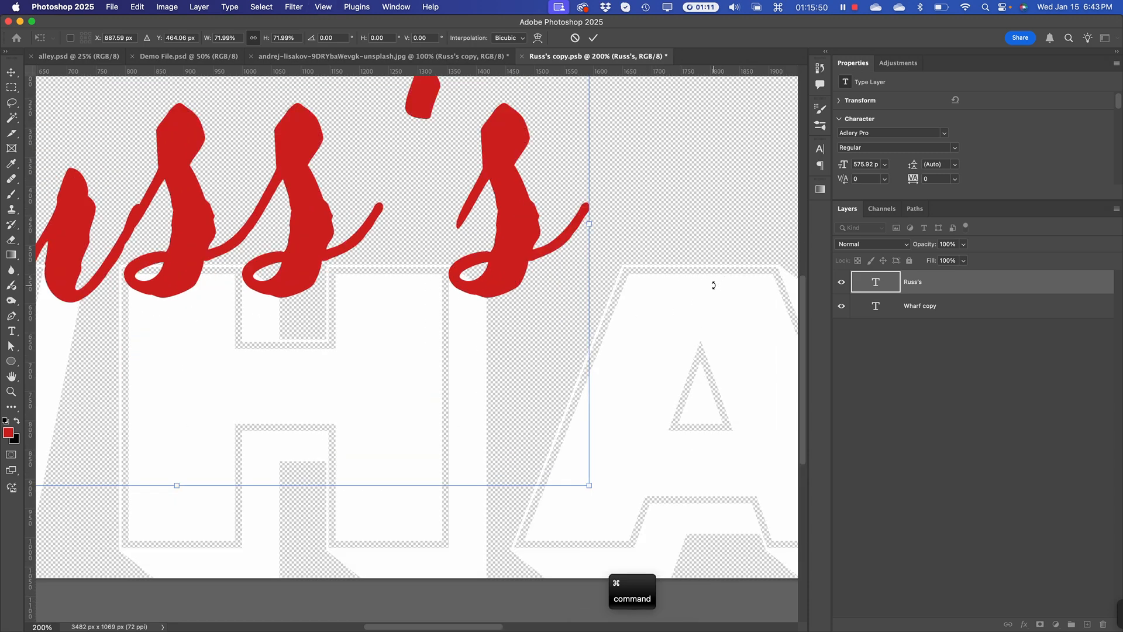
{"action": "key", "text": "super+minus"}
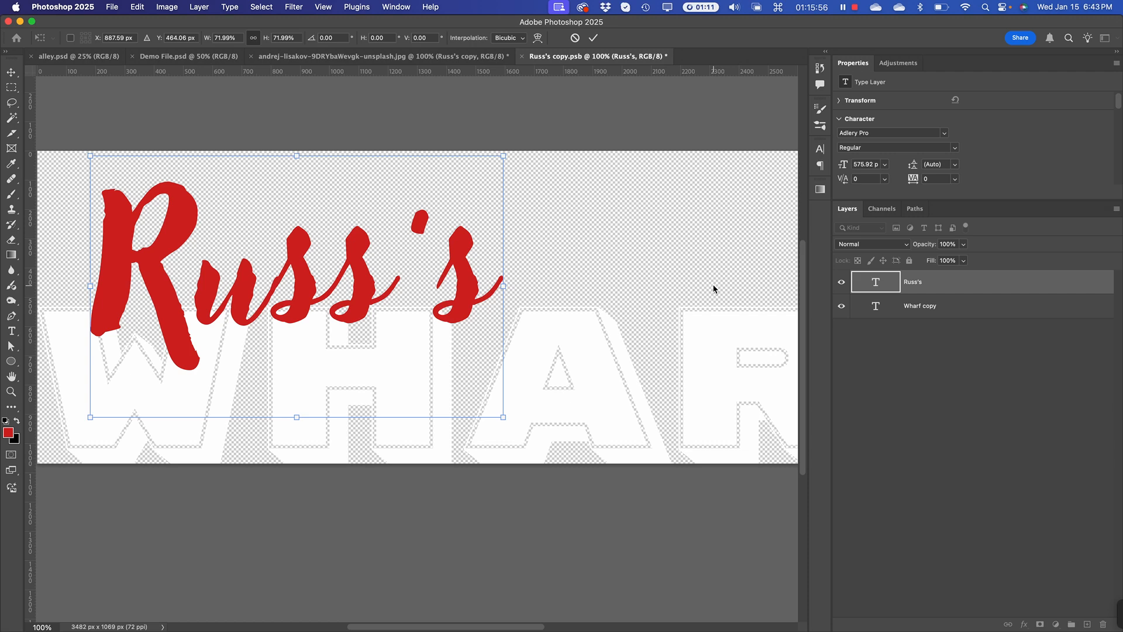
{"action": "key", "text": "super+plus"}
{"action": "key", "text": "space"}
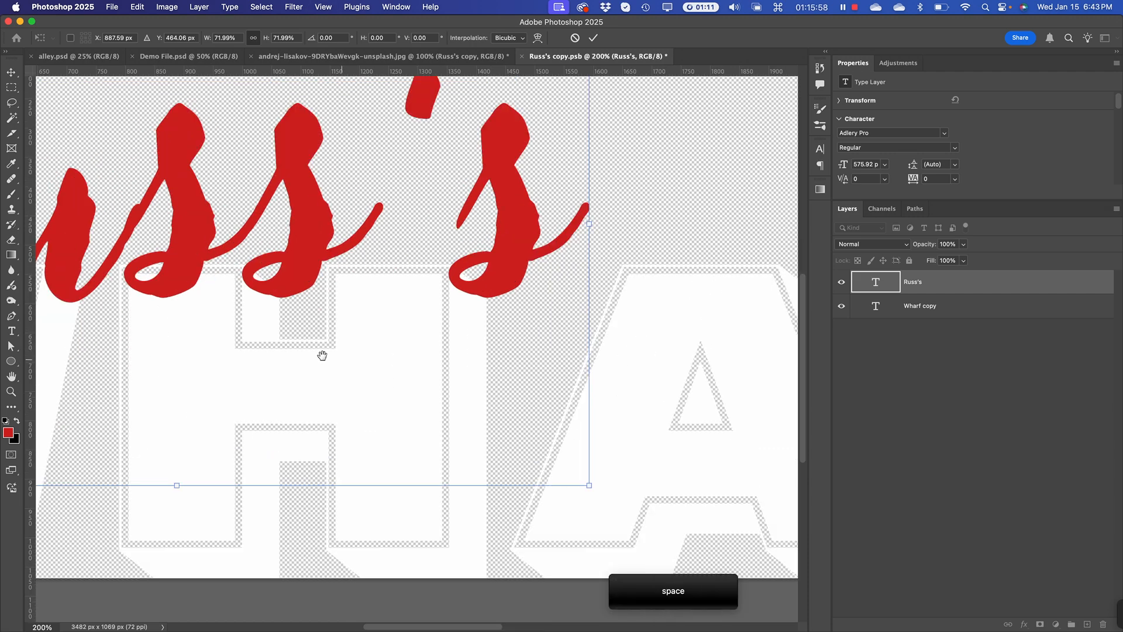
{"action": "left_click_drag", "start_coordinate": [322, 355], "coordinate": [632, 366]}
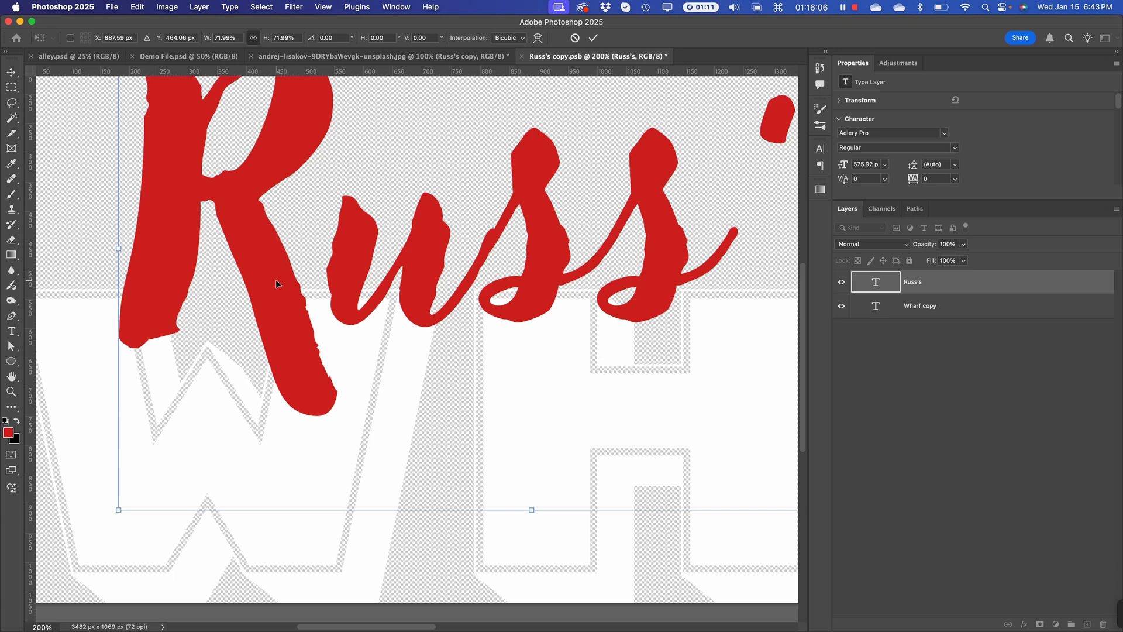
{"action": "scroll", "coordinate": [617, 329], "scroll_direction": "right", "scroll_amount": 4}
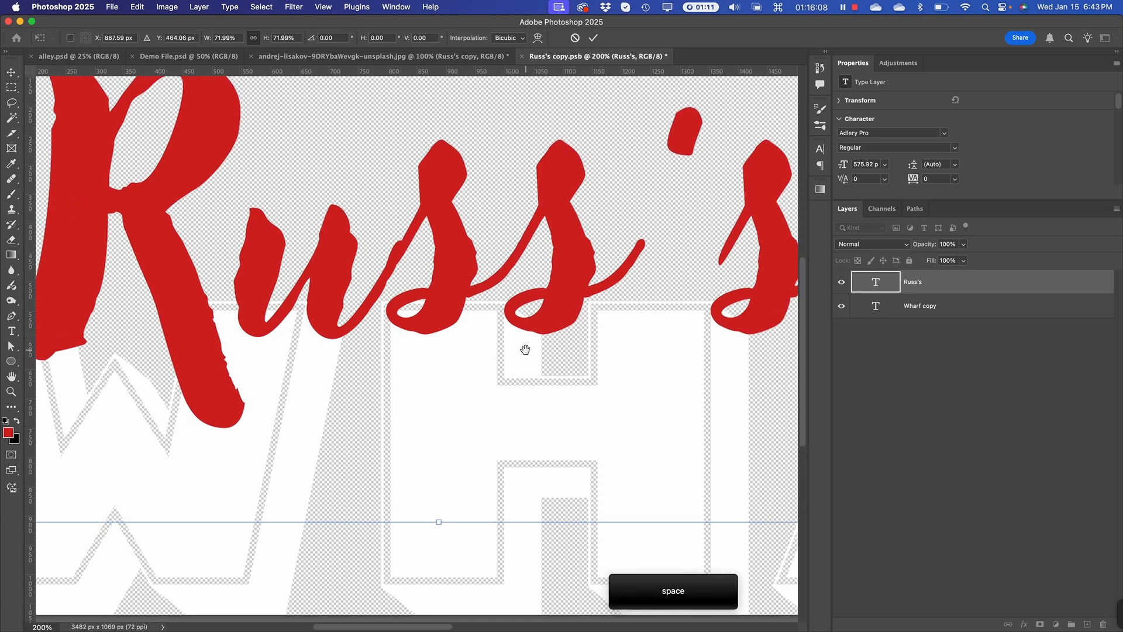
{"action": "key", "text": "super+minus"}
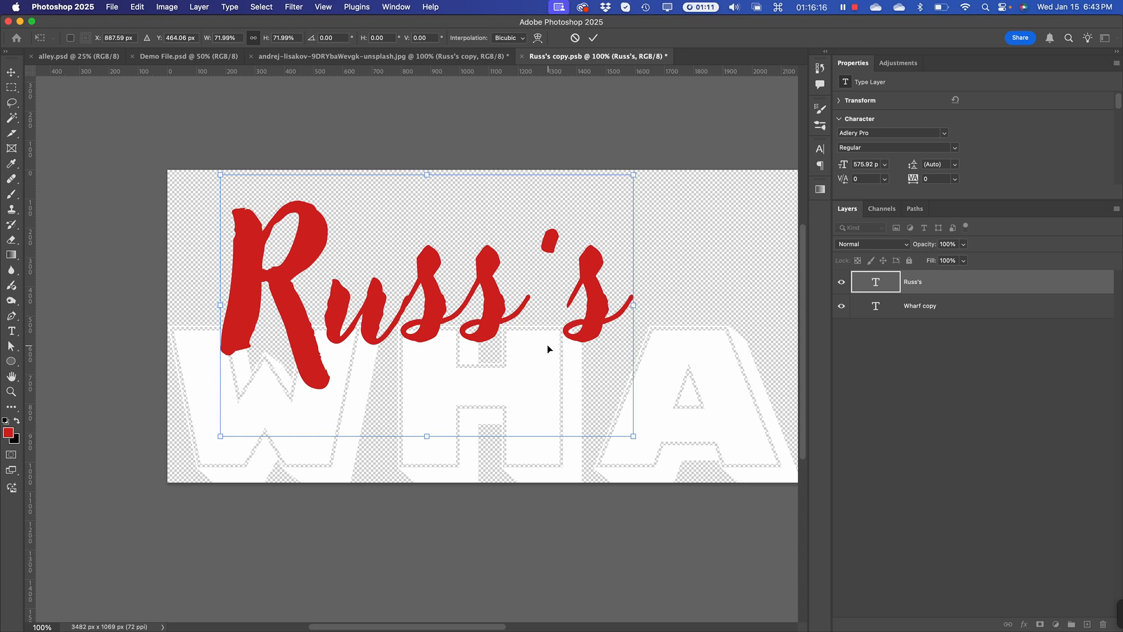
{"action": "key", "text": "super+plus"}
{"action": "key", "text": "space"}
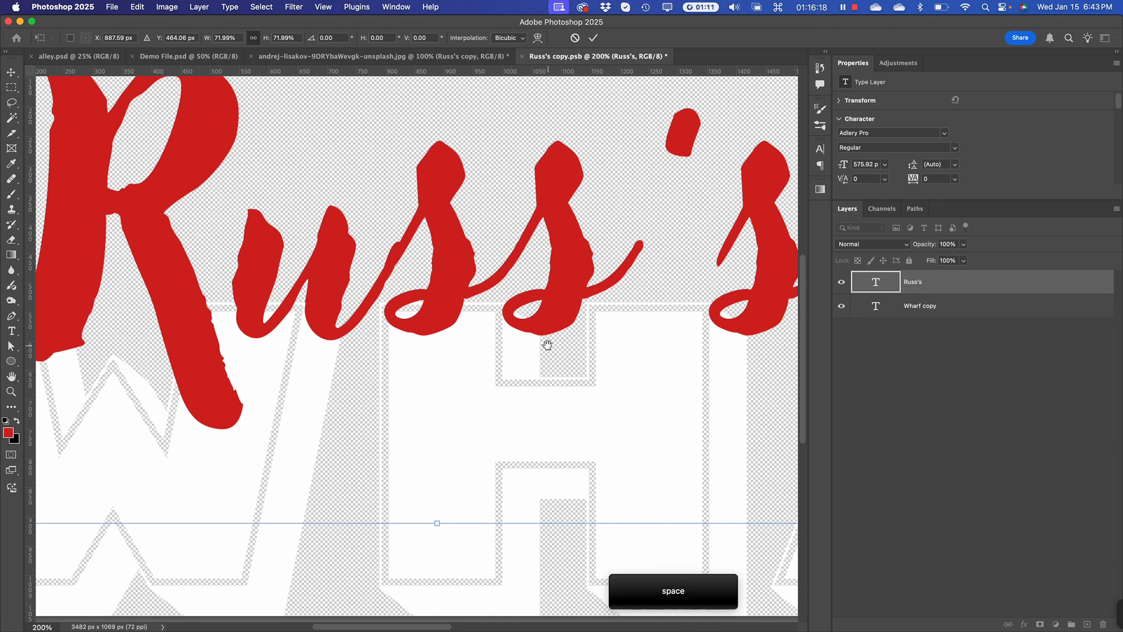
{"action": "left_click_drag", "start_coordinate": [356, 364], "coordinate": [472, 368]}
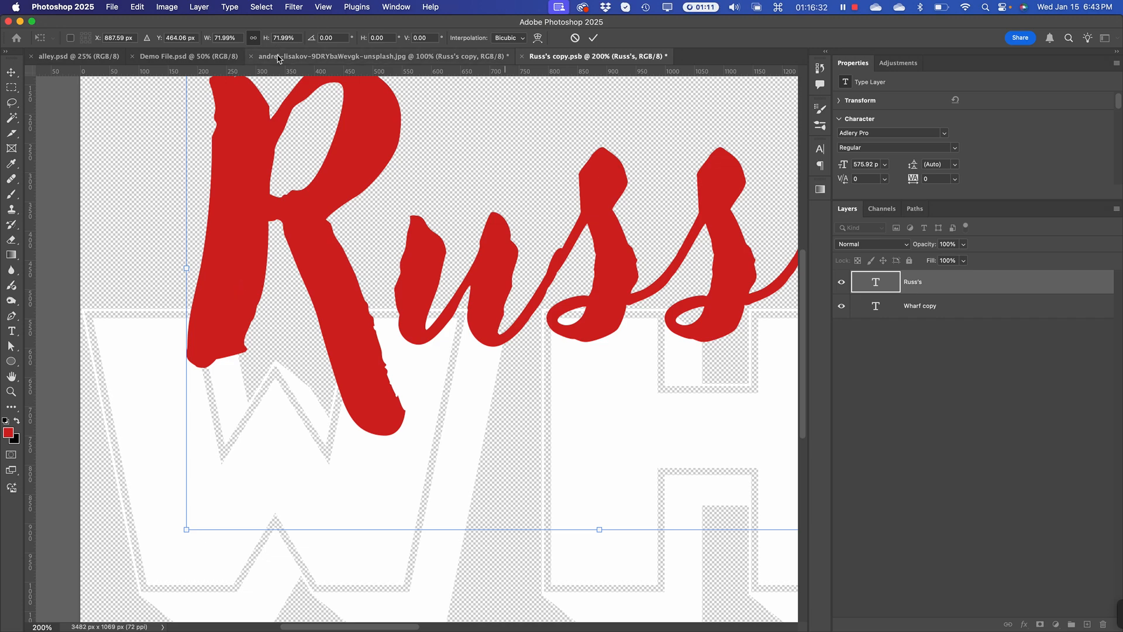
Step: Abandon the pending text transform and compare the overlapping lettering in Demo File.psd with the artwork in Russ's copy.psb
{"action": "left_click", "coordinate": [166, 57]}
{"action": "left_click", "coordinate": [345, 268]}
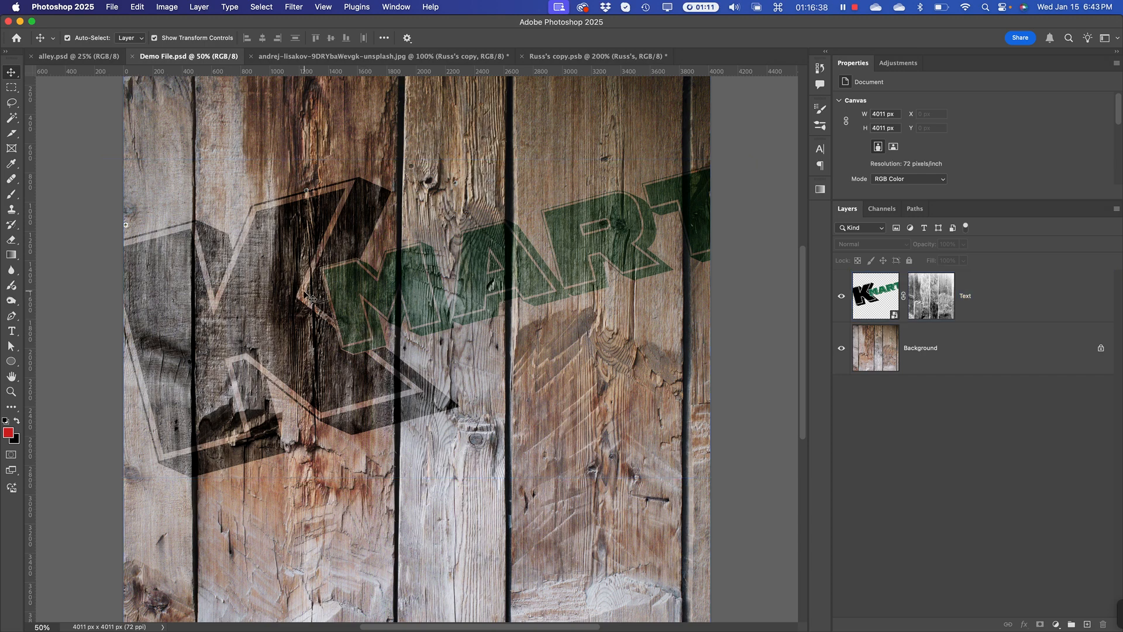
{"action": "left_click", "coordinate": [549, 61]}
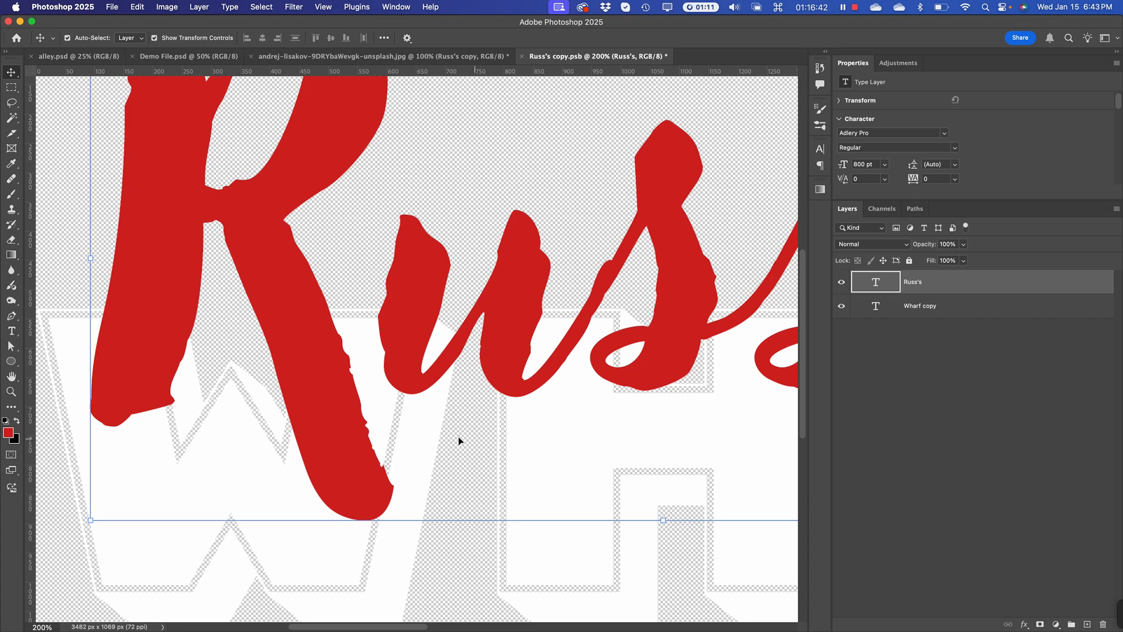
{"action": "key", "text": "space"}
{"action": "left_click_drag", "start_coordinate": [328, 482], "coordinate": [410, 404]}
{"action": "left_click", "coordinate": [190, 56]}
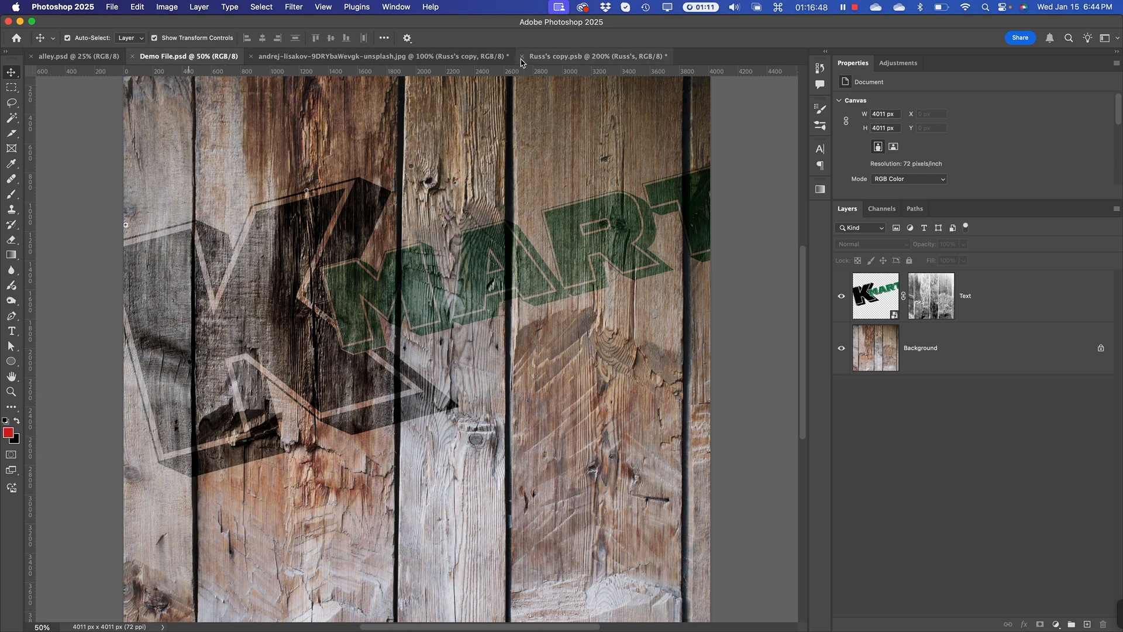
{"action": "left_click", "coordinate": [581, 57]}
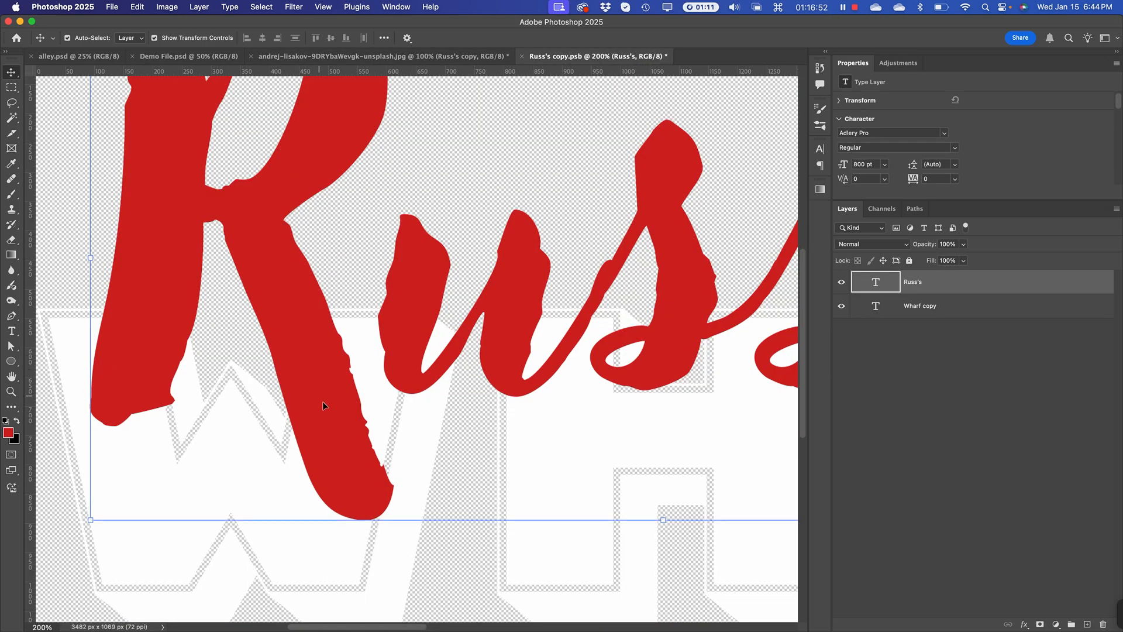
{"action": "key", "text": "space"}
{"action": "left_click_drag", "start_coordinate": [394, 396], "coordinate": [468, 334]}
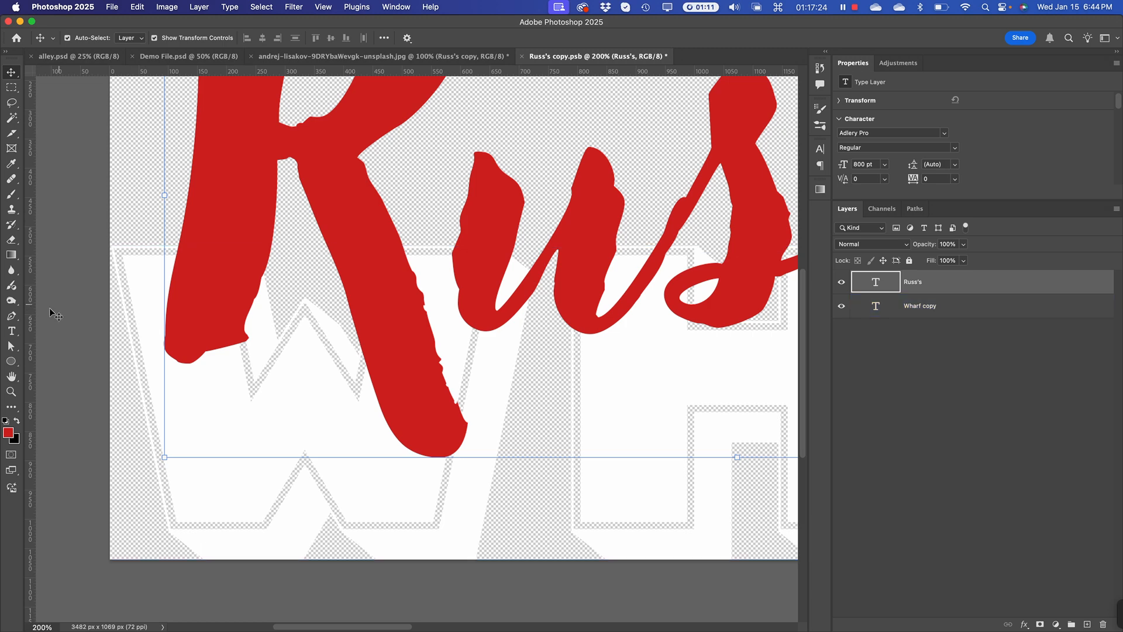
{"action": "left_click", "coordinate": [11, 316]}
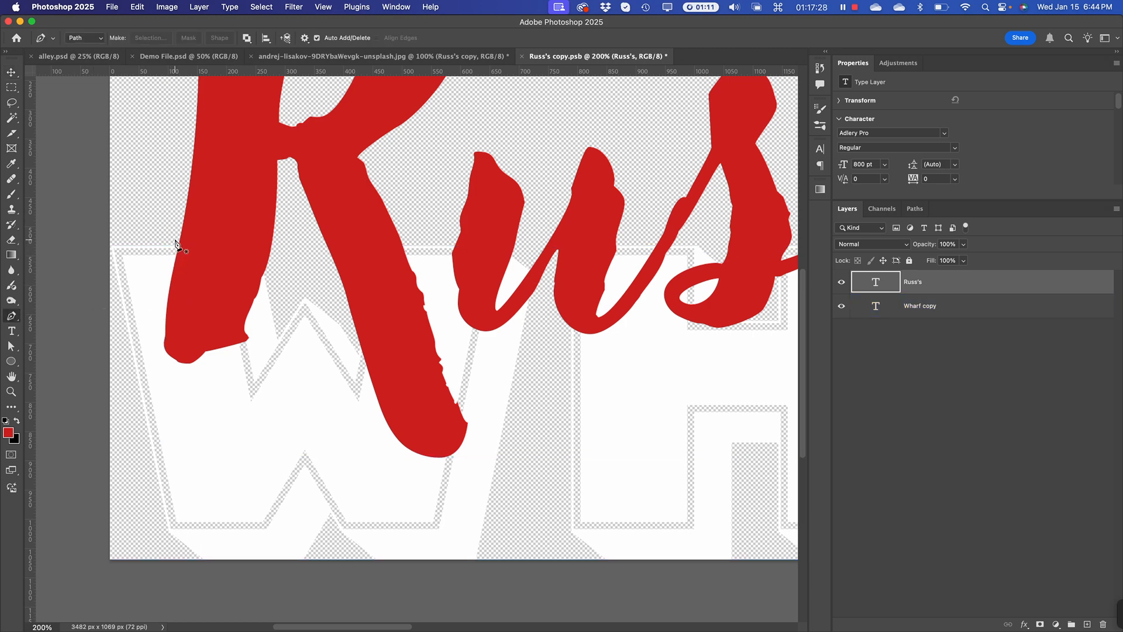
Step: Scale the Russ's text down to about 86% and move it right so the R's leg falls between W and H
{"action": "key", "text": "super+minus"}
{"action": "key", "text": "super+minus"}
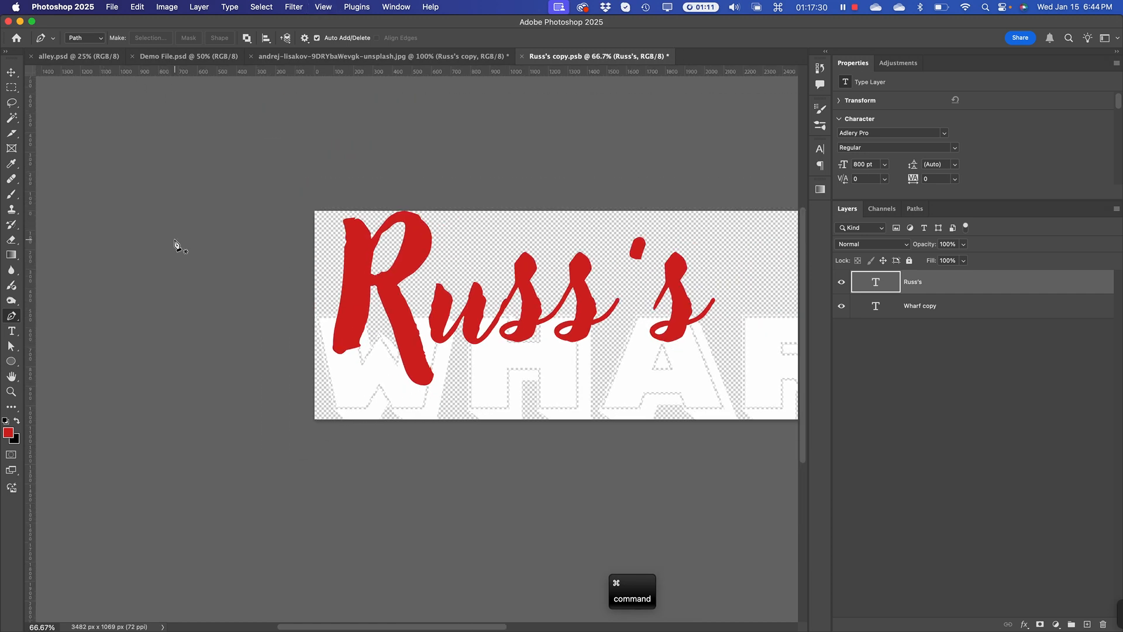
{"action": "left_click", "coordinate": [11, 72]}
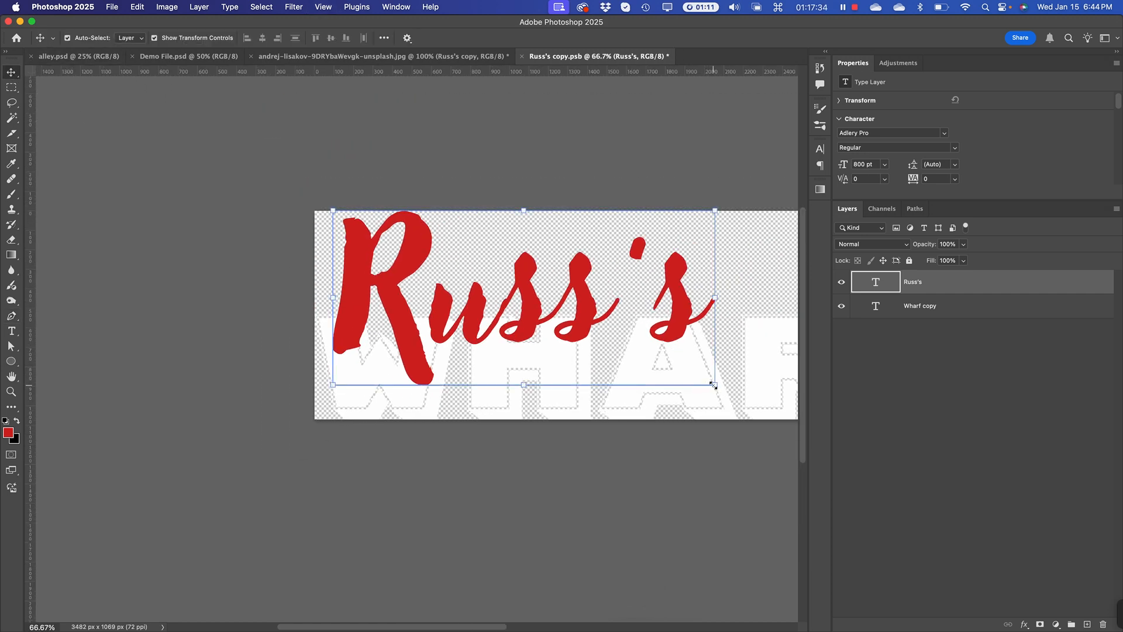
{"action": "left_click_drag", "start_coordinate": [702, 383], "coordinate": [718, 388]}
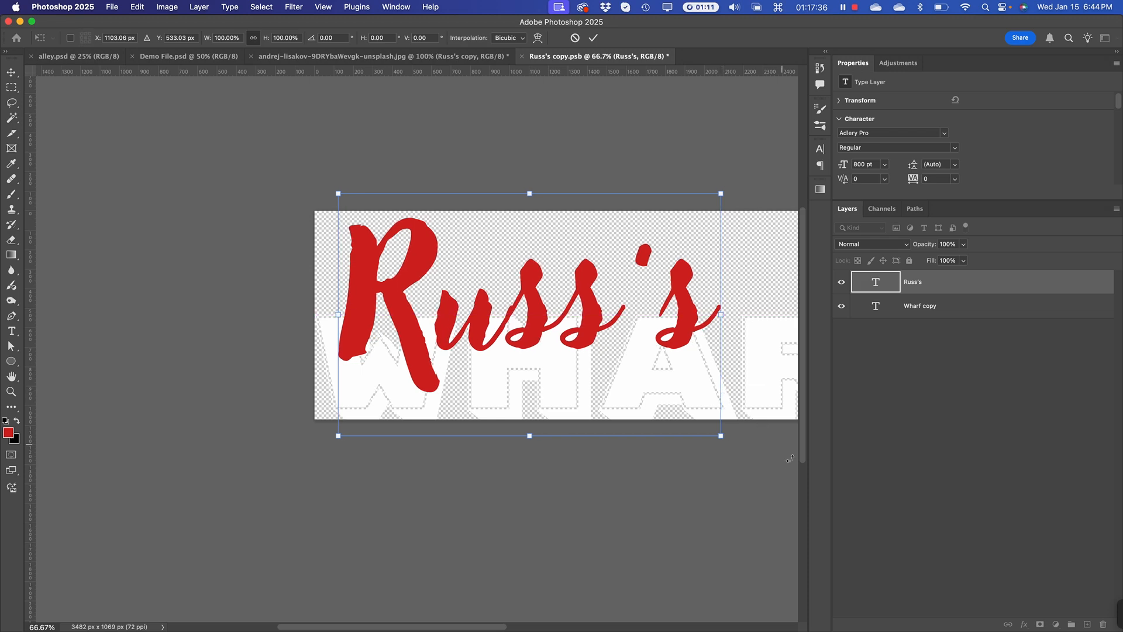
{"action": "left_click_drag", "start_coordinate": [721, 436], "coordinate": [655, 411]}
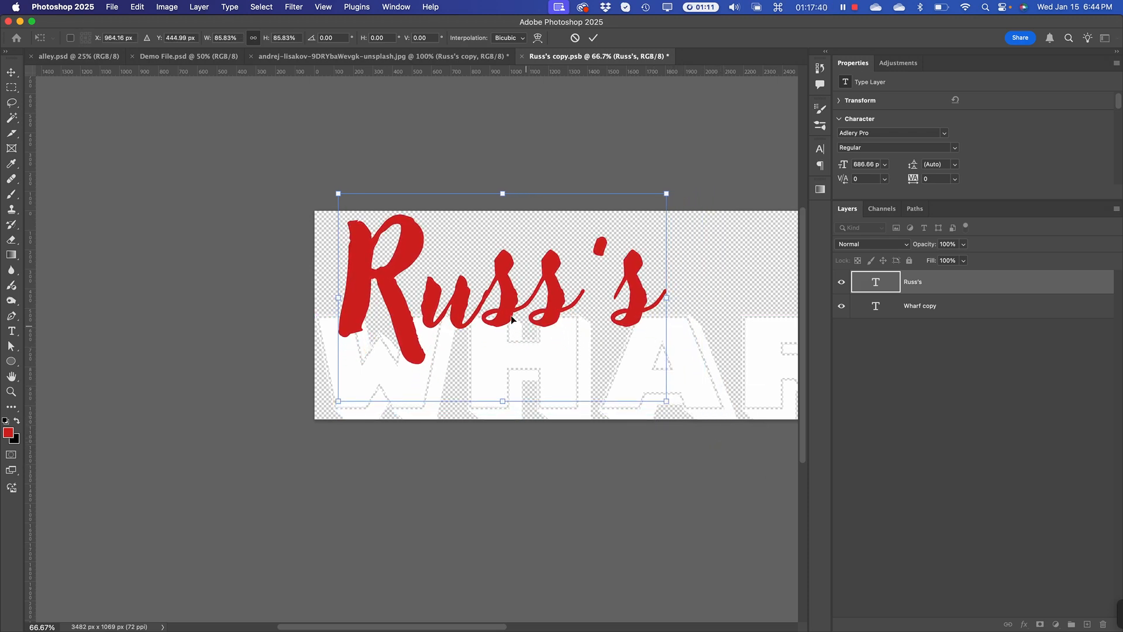
{"action": "left_click_drag", "start_coordinate": [504, 307], "coordinate": [566, 313]}
Step: Begin a Pen path at the W's upper-right corner, following its top edge and inner diagonal to just below the R's stem
{"action": "key", "text": "super+equal"}
{"action": "key", "text": "super+equal"}
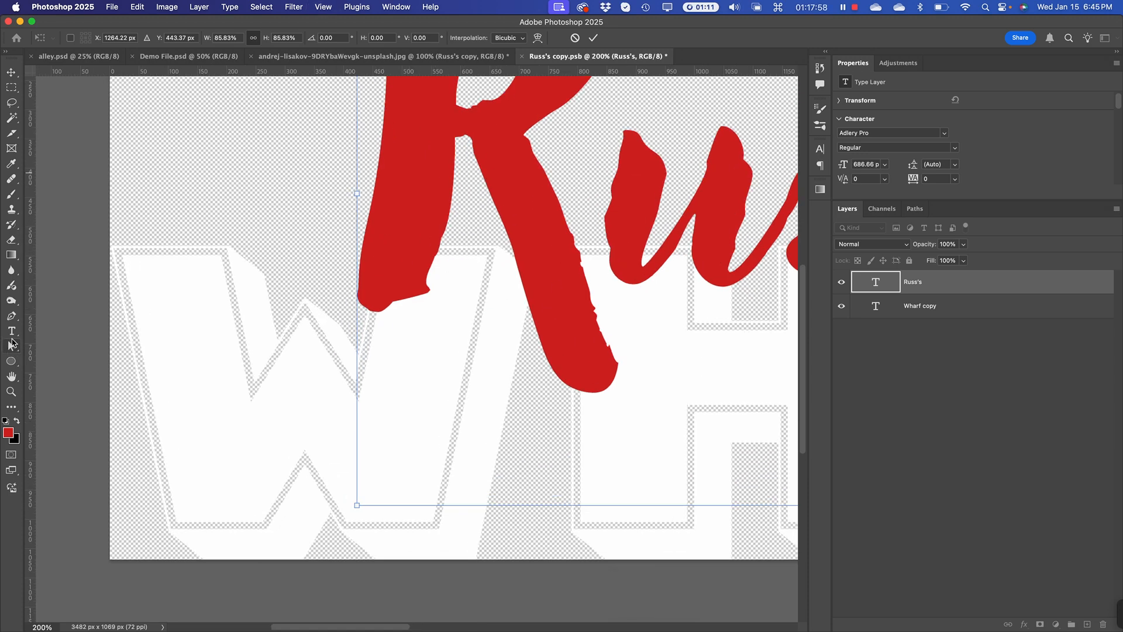
{"action": "left_click", "coordinate": [11, 315]}
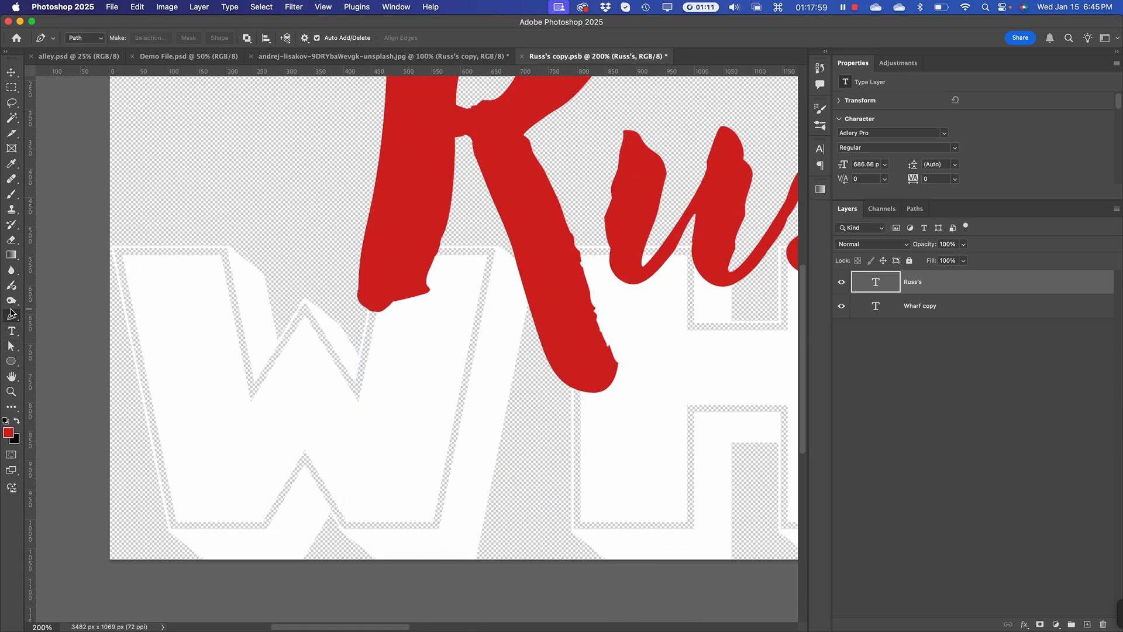
{"action": "left_click", "coordinate": [496, 241]}
{"action": "key", "text": "shift"}
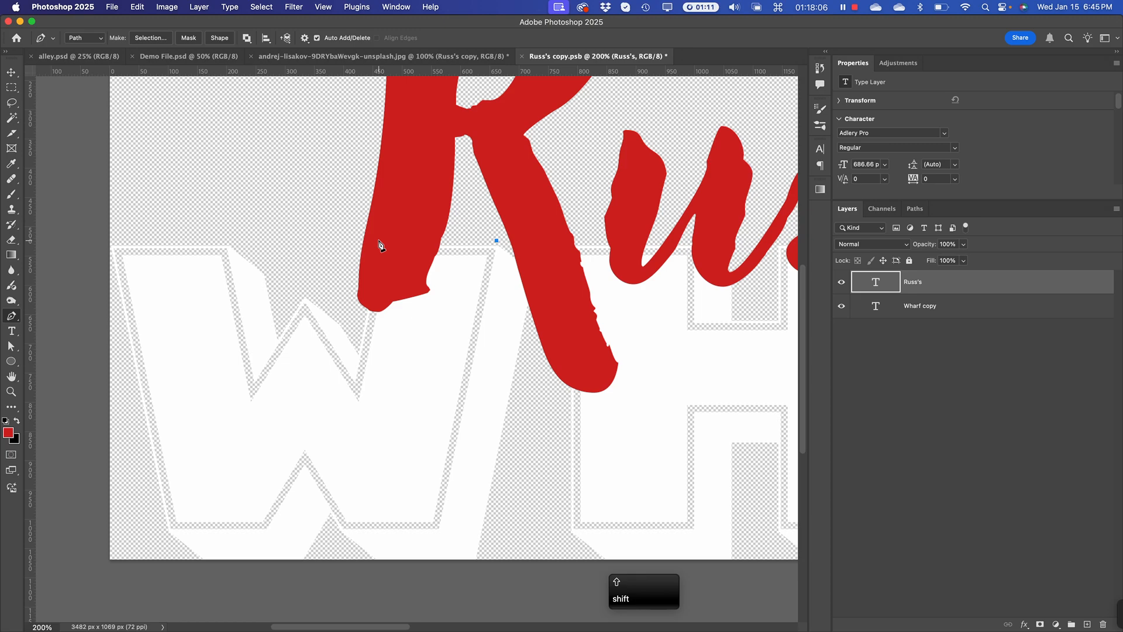
{"action": "left_click", "coordinate": [378, 244], "text": "shift"}
{"action": "left_click", "coordinate": [362, 320]}
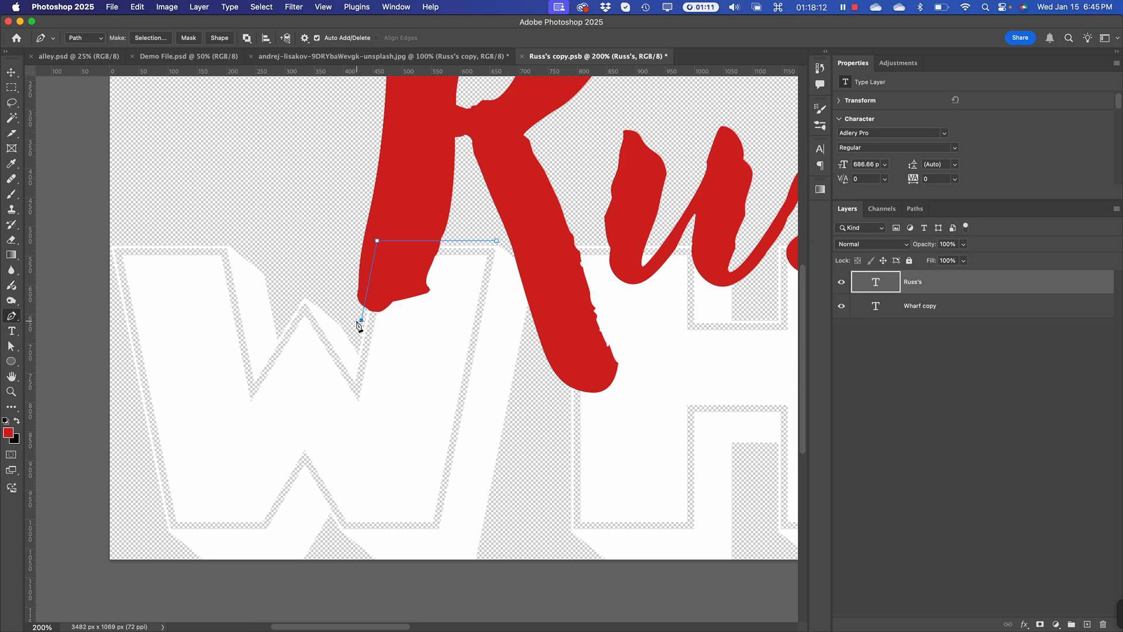
Step: Continue the path loosely around the outside of Russ's, up past the R, across the canvas top and down beyond the final s
{"action": "key", "text": "space"}
{"action": "left_click_drag", "start_coordinate": [458, 334], "coordinate": [369, 459]}
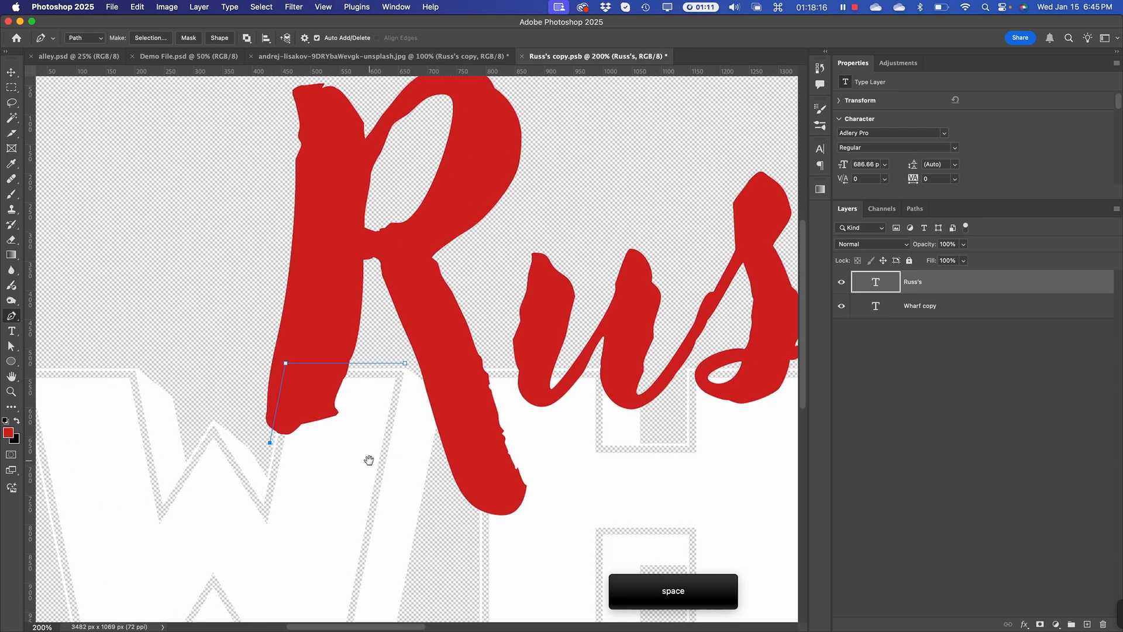
{"action": "left_click_drag", "start_coordinate": [368, 459], "coordinate": [476, 468]}
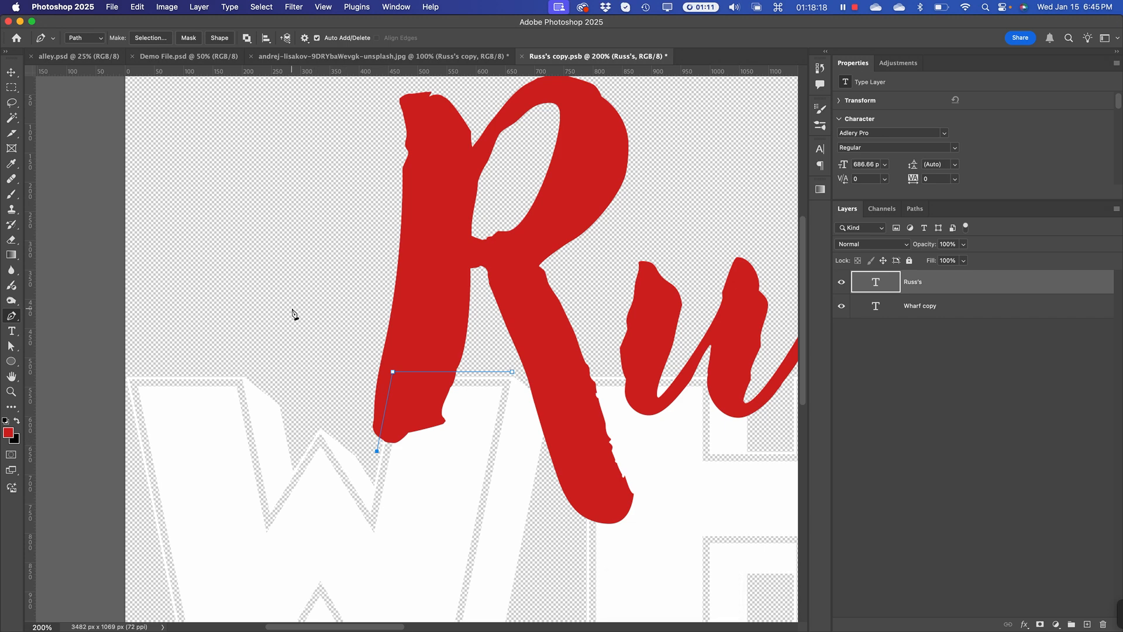
{"action": "key", "text": "super+minus"}
{"action": "key", "text": "super+minus"}
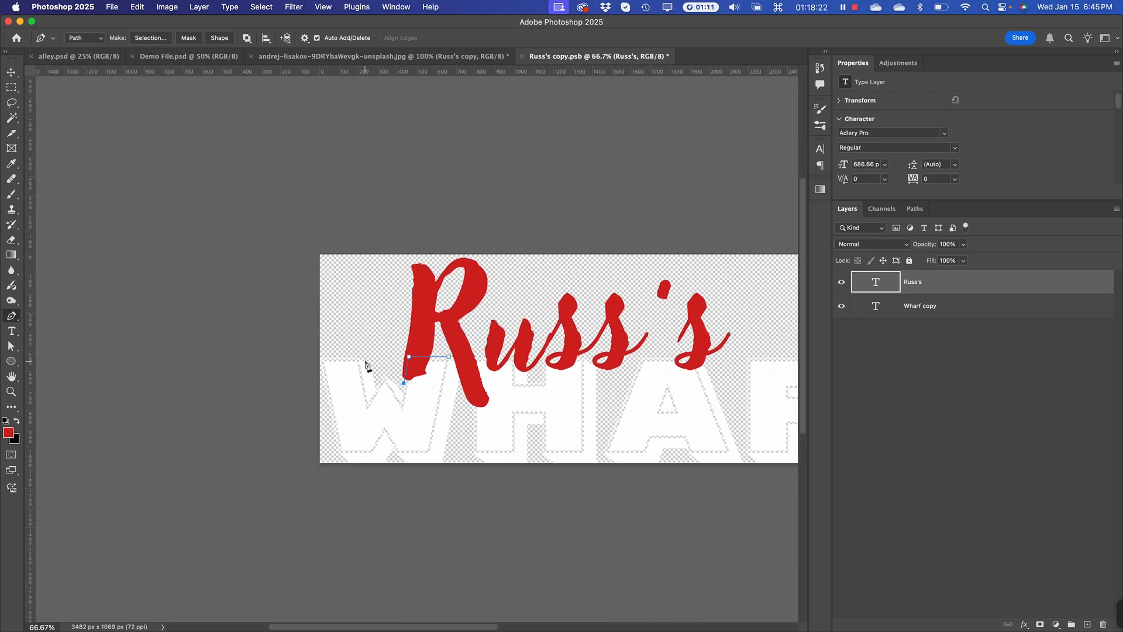
{"action": "left_click", "coordinate": [386, 353]}
{"action": "left_click", "coordinate": [390, 255]}
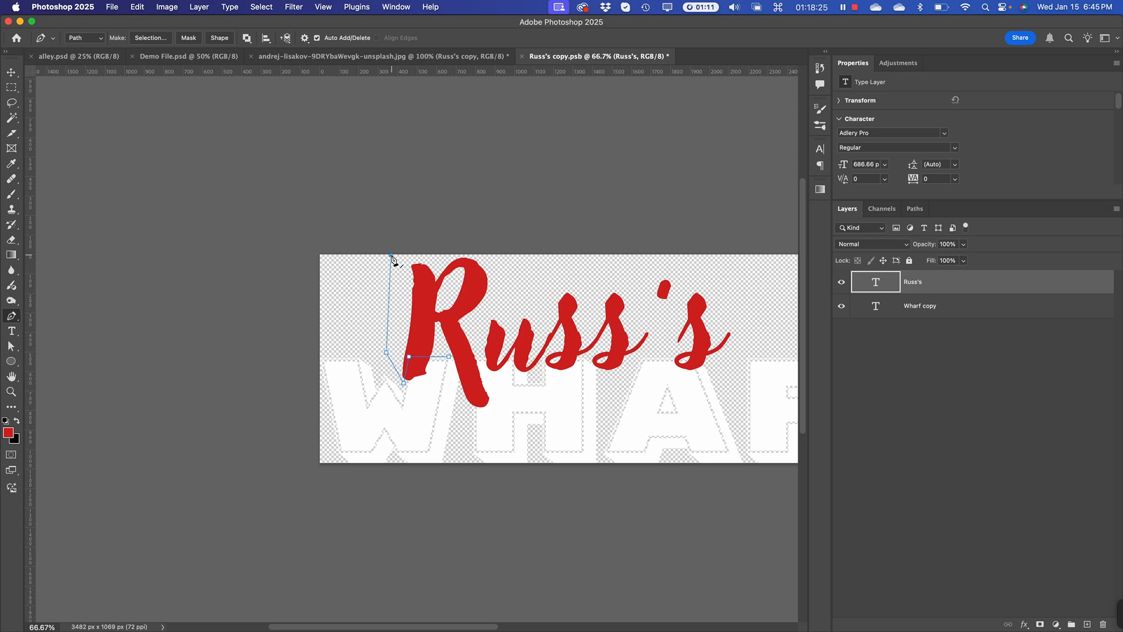
{"action": "left_click", "coordinate": [736, 260]}
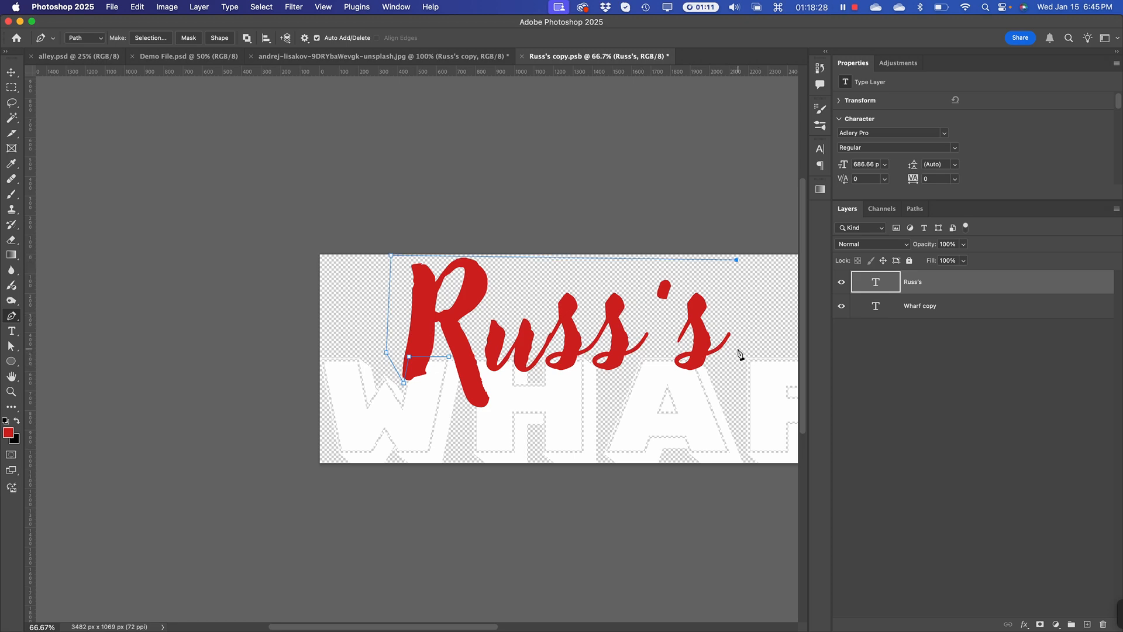
{"action": "left_click", "coordinate": [737, 349]}
Step: Bring the path below the final s to the A's right shoulder and along the top edge of the A
{"action": "key", "text": "super+equal"}
{"action": "key", "text": "super+equal"}
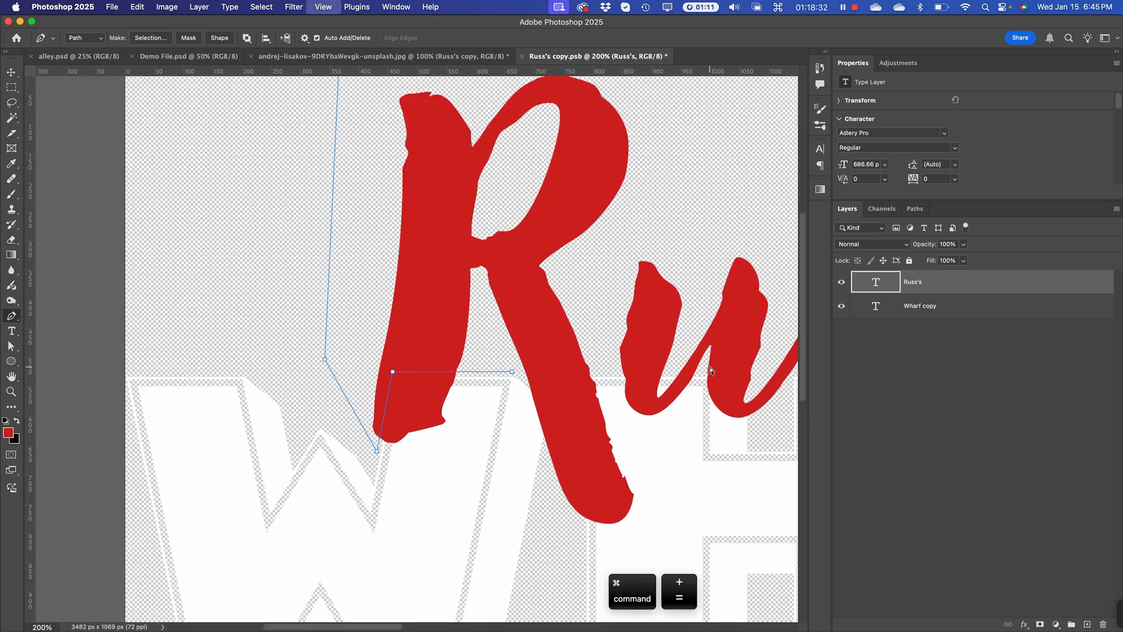
{"action": "key", "text": "super+equal"}
{"action": "key", "text": "space"}
{"action": "left_click_drag", "start_coordinate": [380, 352], "coordinate": [219, 387]}
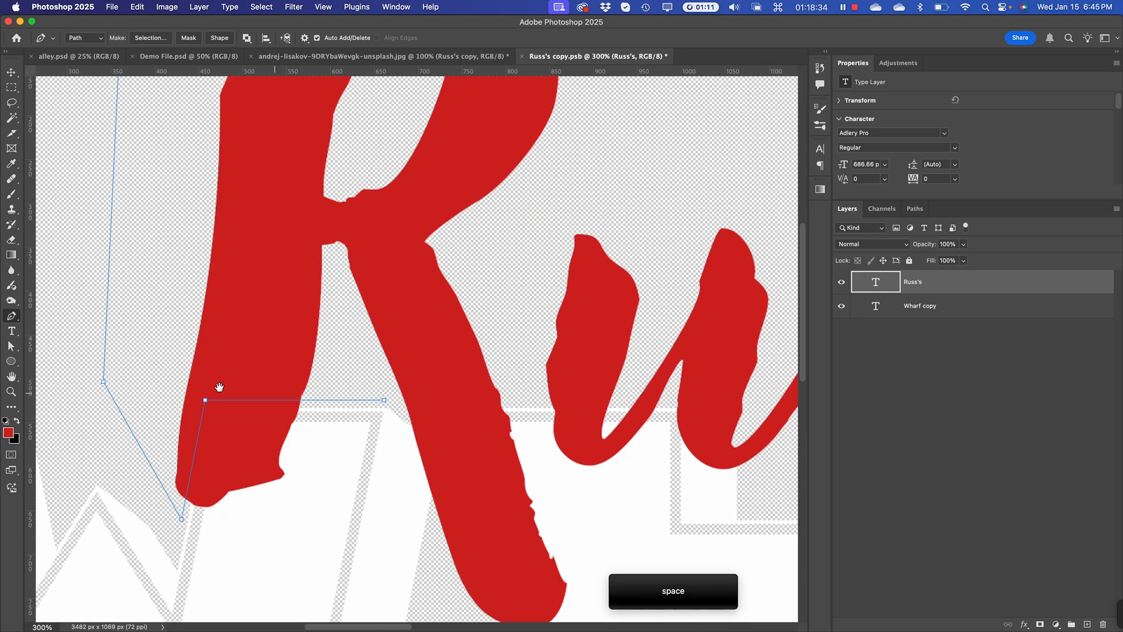
{"action": "scroll", "coordinate": [354, 383], "scroll_direction": "right", "scroll_amount": 15}
{"action": "left_click", "coordinate": [354, 385]}
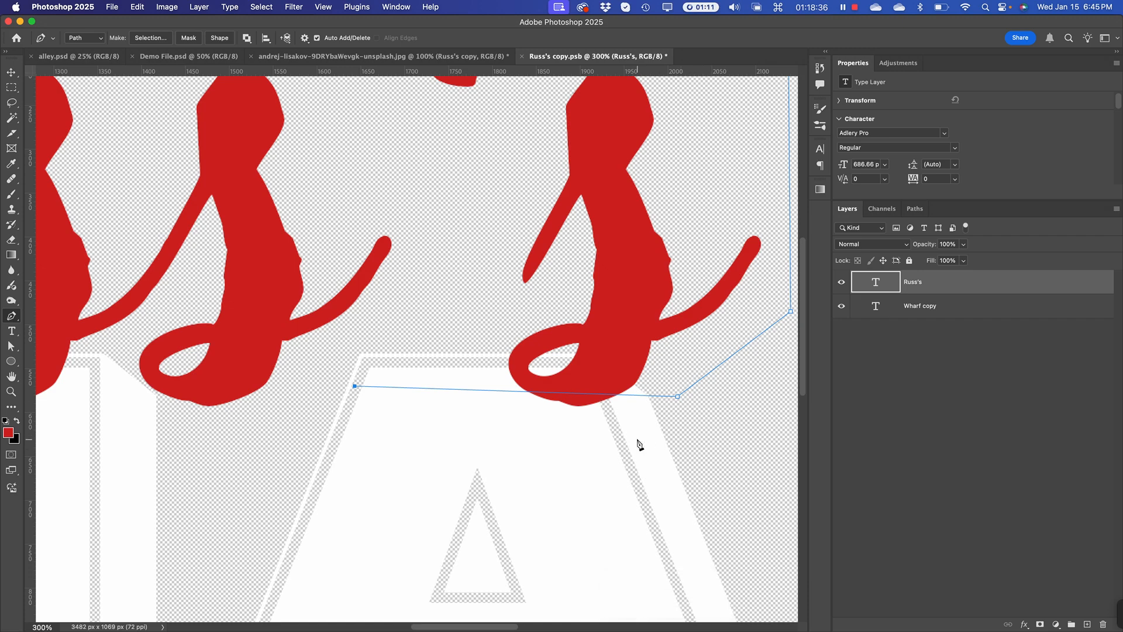
{"action": "key", "text": "BackSpace"}
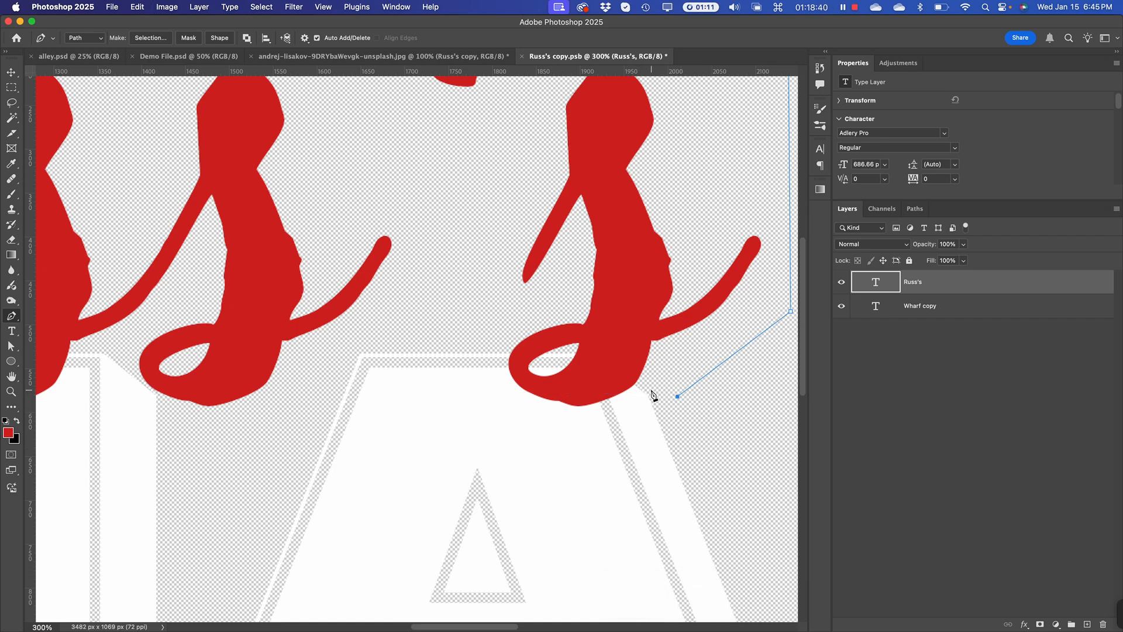
{"action": "left_click", "coordinate": [651, 390]}
{"action": "left_click", "coordinate": [579, 347]}
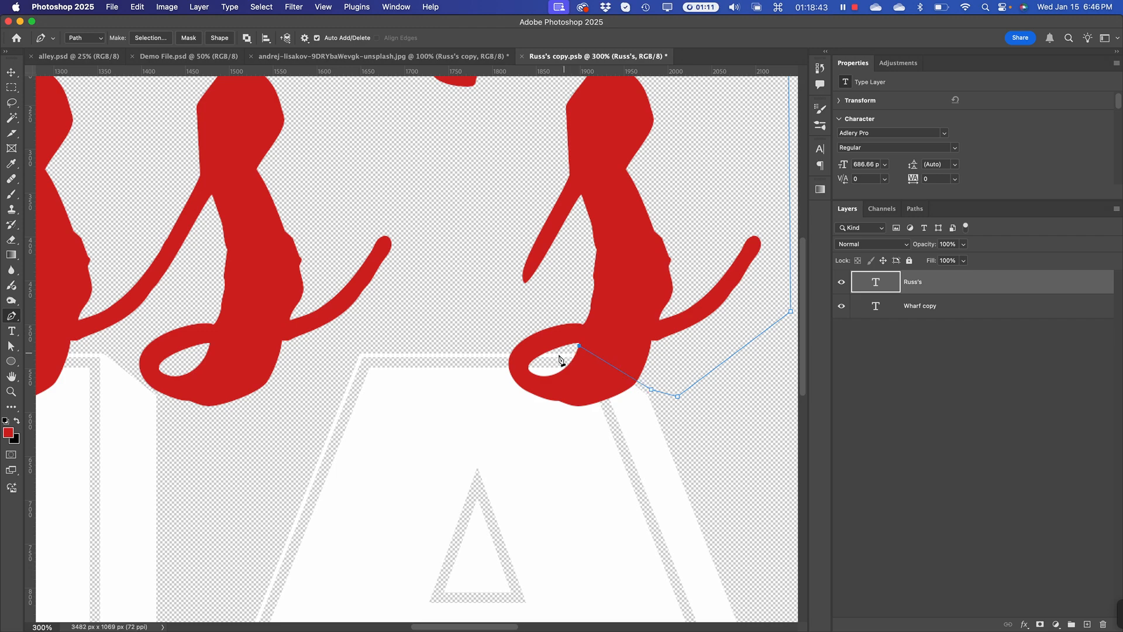
{"action": "left_click", "coordinate": [356, 346]}
Step: Extend the path under the middle s between A and H, over the H's right shoulder and along its right stem's top
{"action": "left_click_drag", "start_coordinate": [339, 386], "coordinate": [597, 346]}
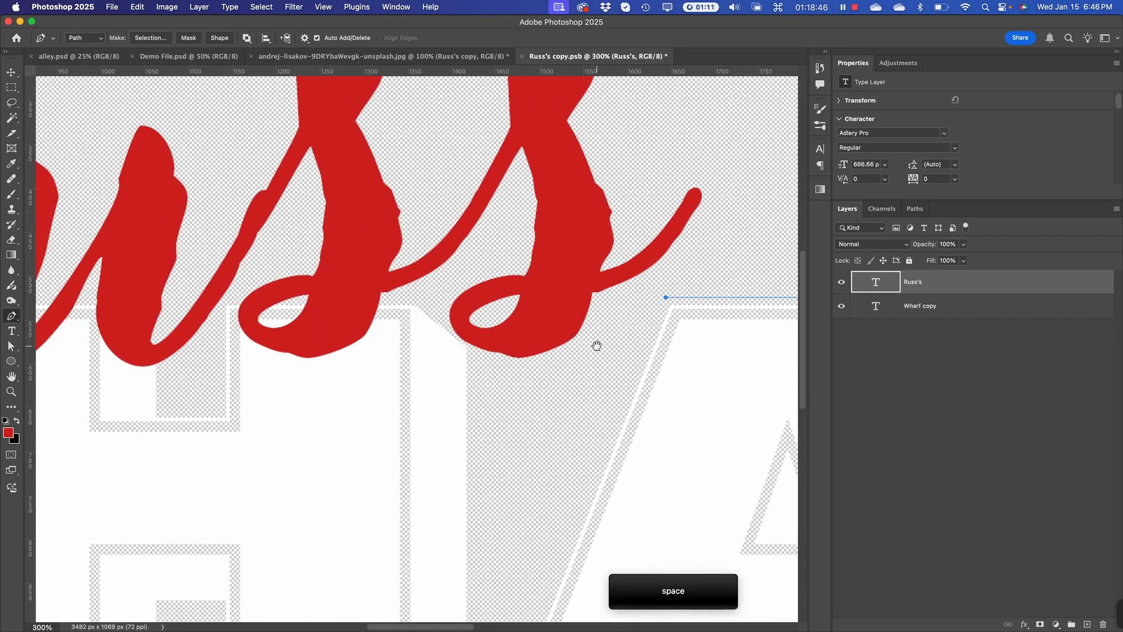
{"action": "left_click", "coordinate": [566, 378]}
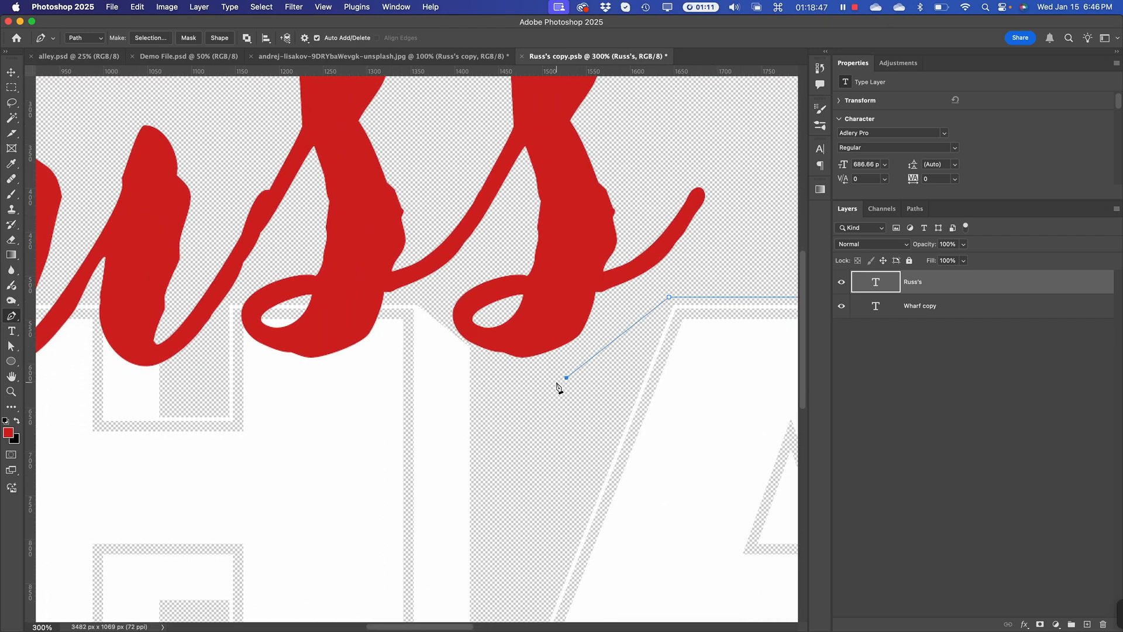
{"action": "left_click", "coordinate": [472, 345]}
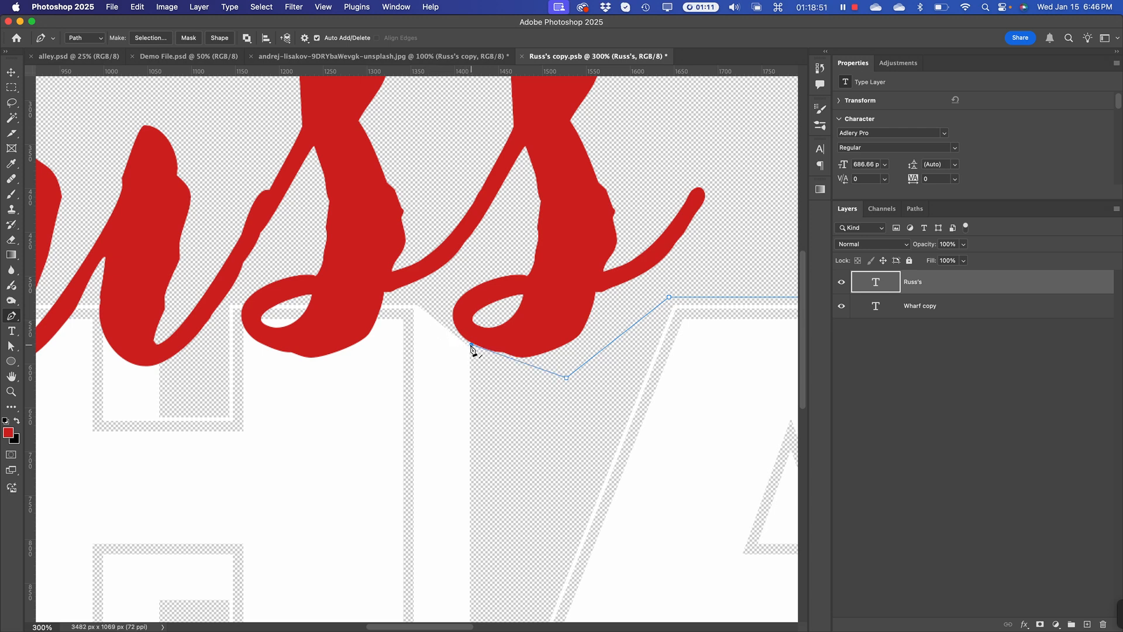
{"action": "left_click", "coordinate": [420, 302]}
{"action": "left_click", "coordinate": [229, 302]}
Step: Try to trace curved path segments around the bottom of the u in the H's upper notch
{"action": "key", "text": "space"}
{"action": "left_click_drag", "start_coordinate": [233, 368], "coordinate": [430, 269]}
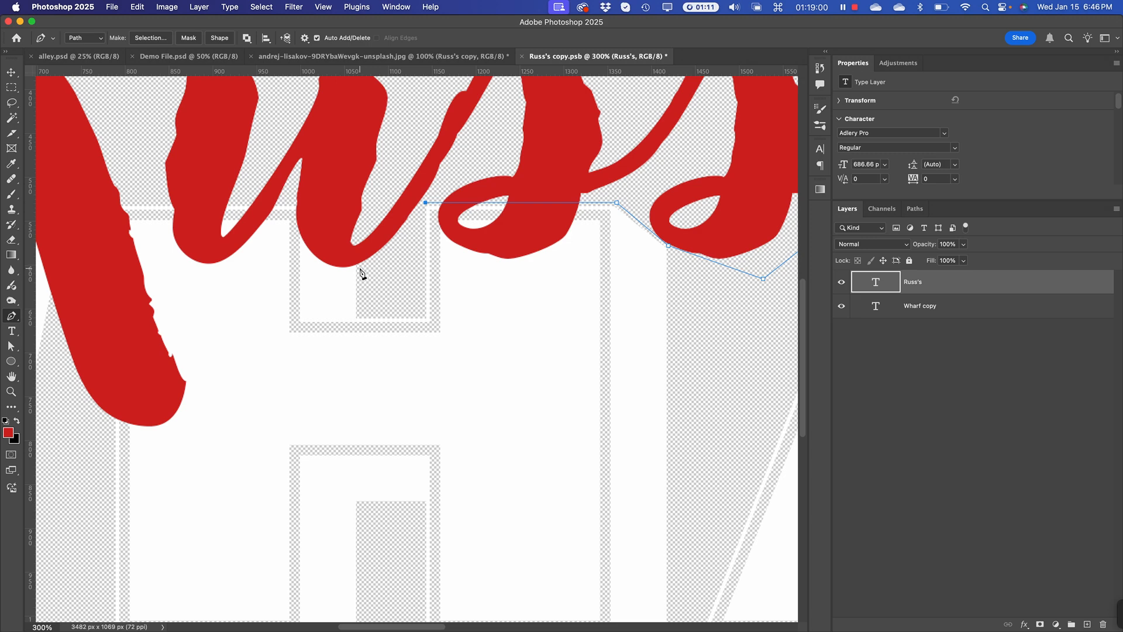
{"action": "left_click_drag", "start_coordinate": [360, 267], "coordinate": [340, 272]}
{"action": "left_click_drag", "start_coordinate": [272, 215], "coordinate": [285, 215]}
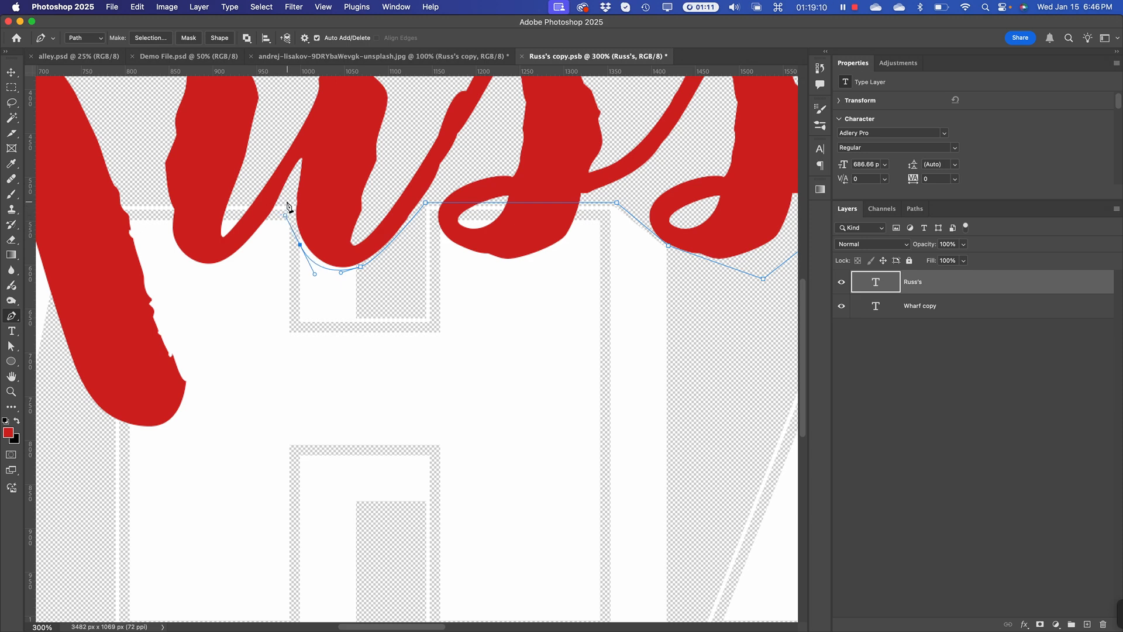
{"action": "left_click", "coordinate": [287, 203]}
{"action": "left_click_drag", "start_coordinate": [251, 298], "coordinate": [300, 357]}
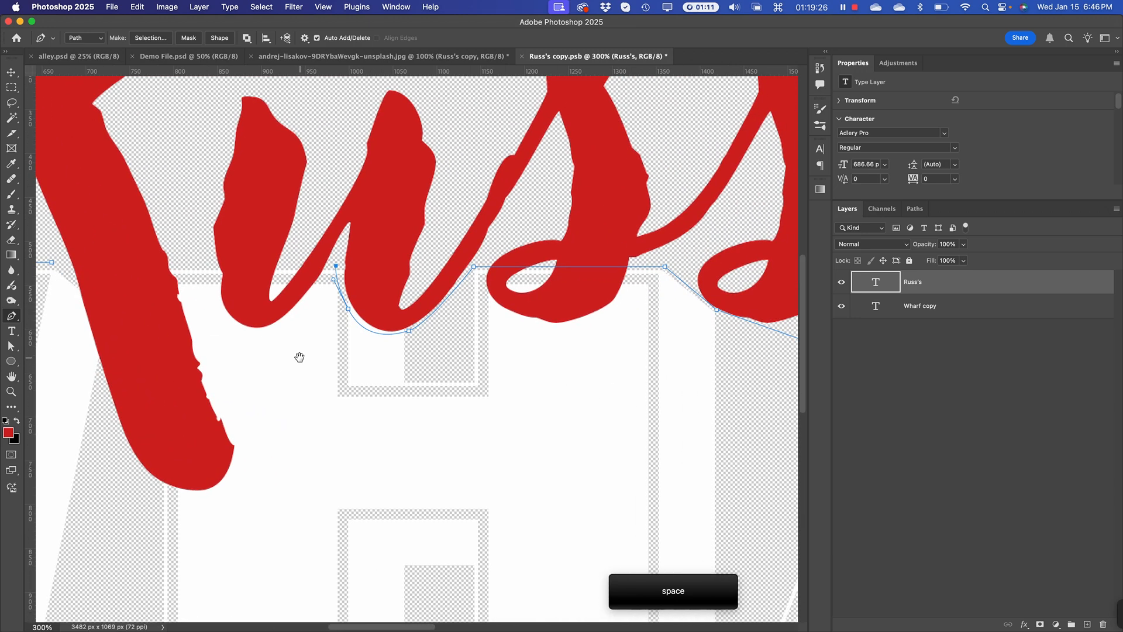
{"action": "key", "text": "super+z"}
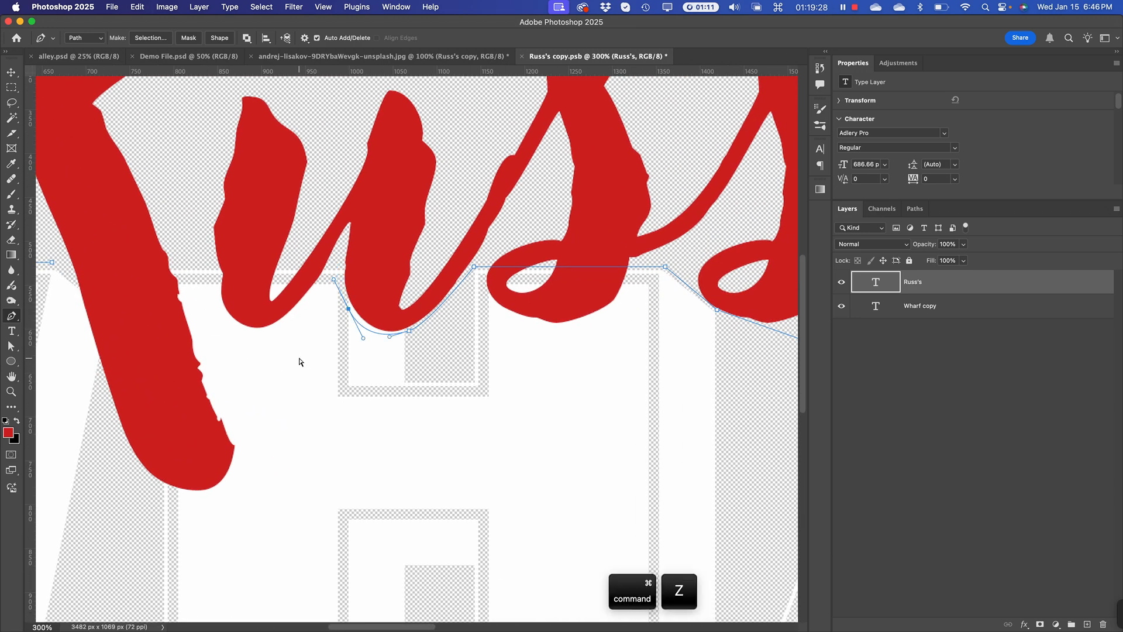
{"action": "key", "text": "super+z"}
Step: Add straight path segments through the H's upper notch, along its left stem's top and down its left edge below the R's leg
{"action": "left_click", "coordinate": [411, 334]}
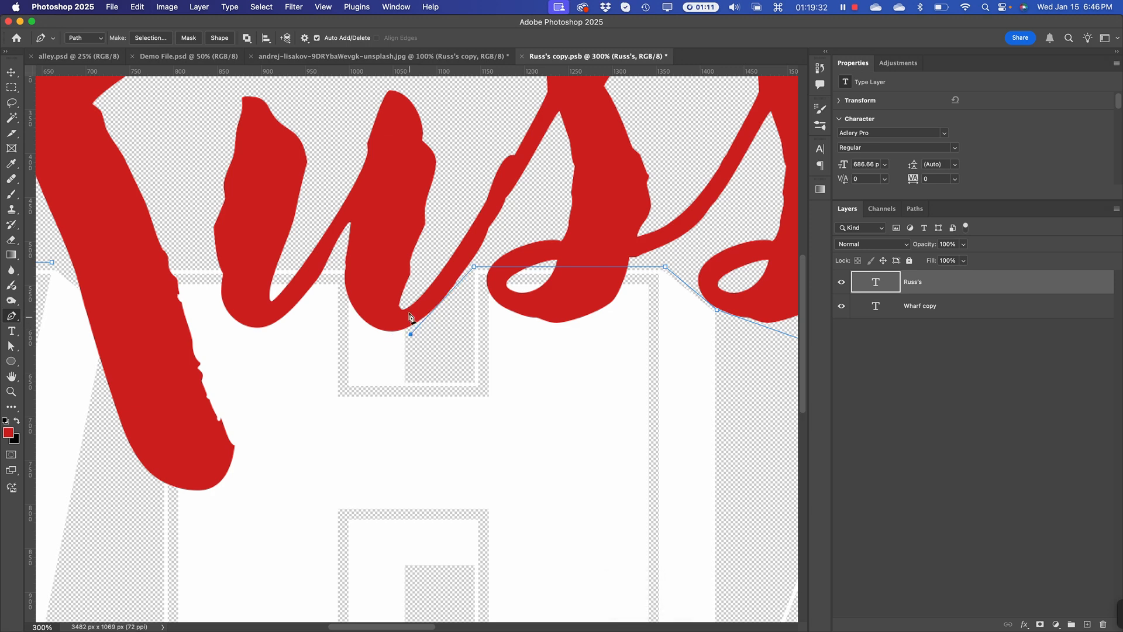
{"action": "left_click", "coordinate": [410, 306], "text": "shift"}
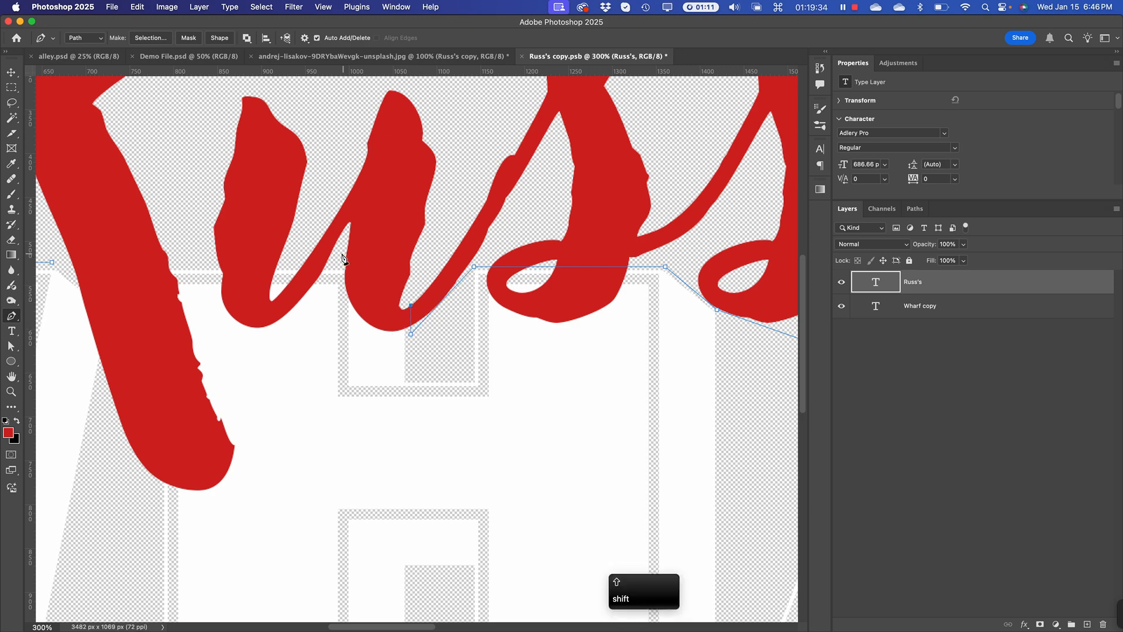
{"action": "left_click", "coordinate": [161, 260]}
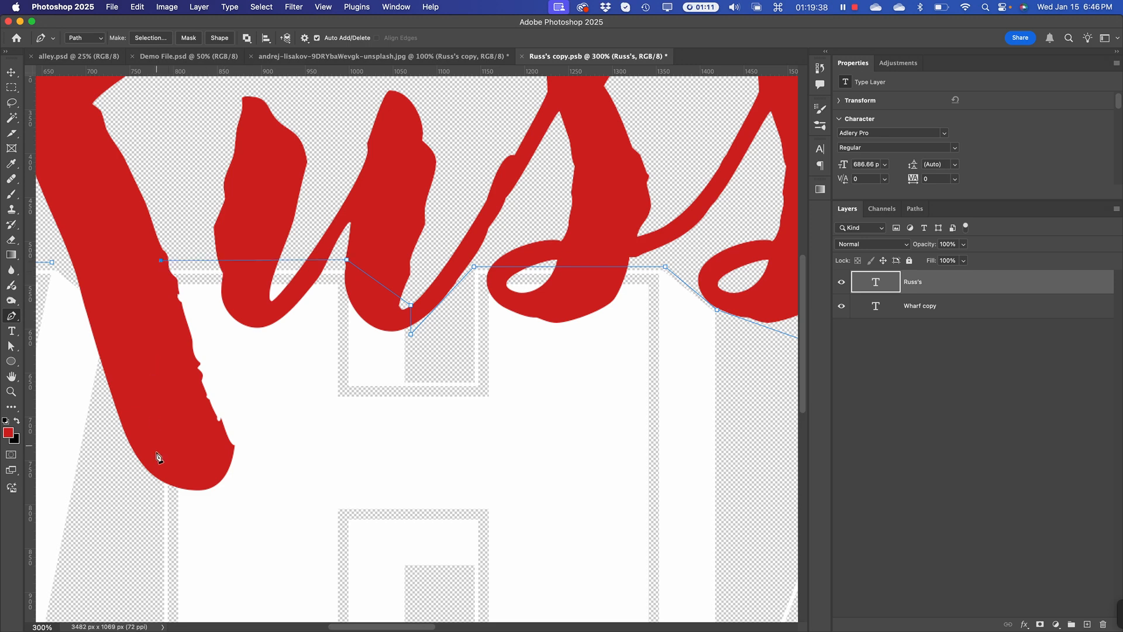
{"action": "left_click", "coordinate": [158, 488]}
Step: Close the path by running it up the W's right edge beside the R's leg to the starting point
{"action": "key", "text": "space"}
{"action": "mouse_move", "coordinate": [196, 492]}
{"action": "left_mouse_down"}
{"action": "mouse_move", "coordinate": [506, 418]}
{"action": "mouse_move", "coordinate": [596, 428]}
{"action": "left_mouse_up"}
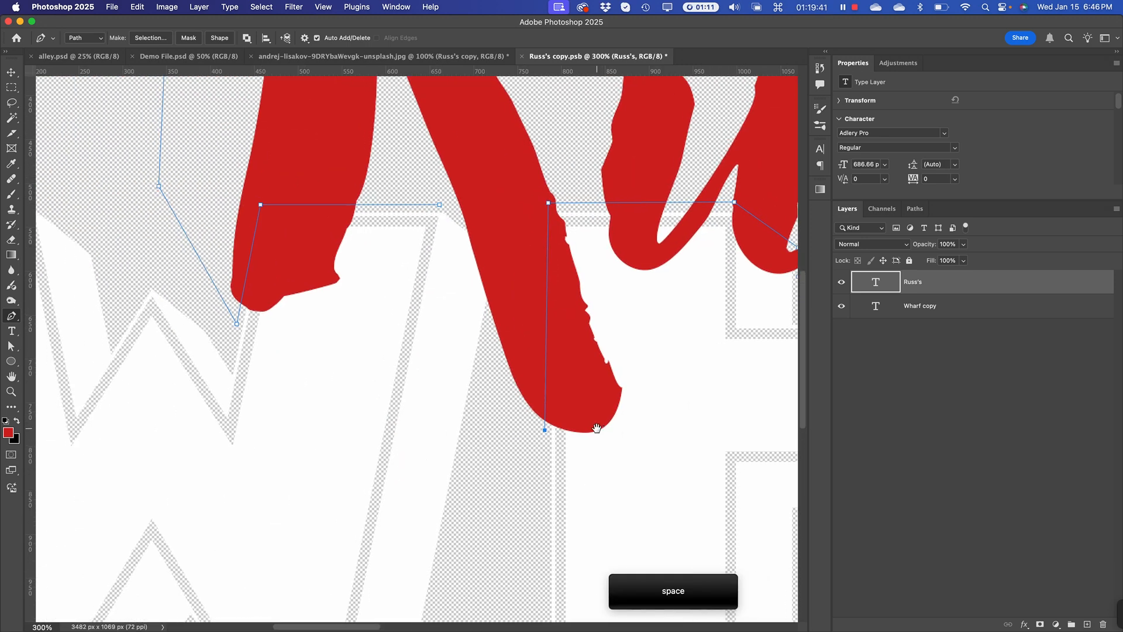
{"action": "left_click", "coordinate": [490, 321]}
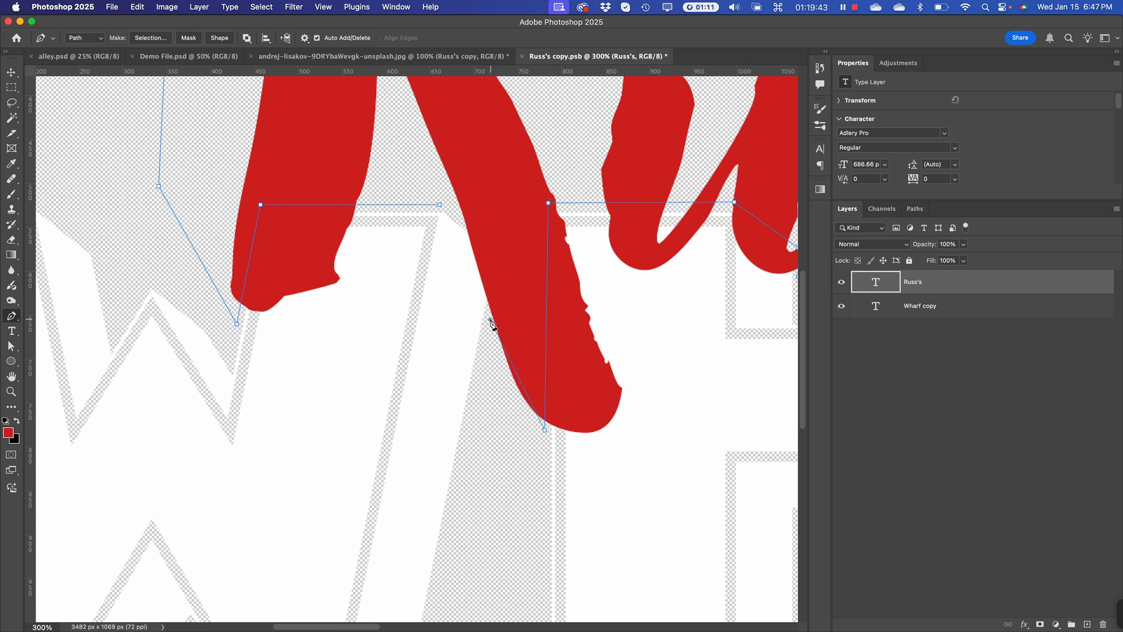
{"action": "left_click", "coordinate": [505, 250]}
{"action": "left_click", "coordinate": [440, 205]}
Step: Apply the closed path to the Russ's text layer as a vector mask using Current Path
{"action": "key", "text": "super+minus"}
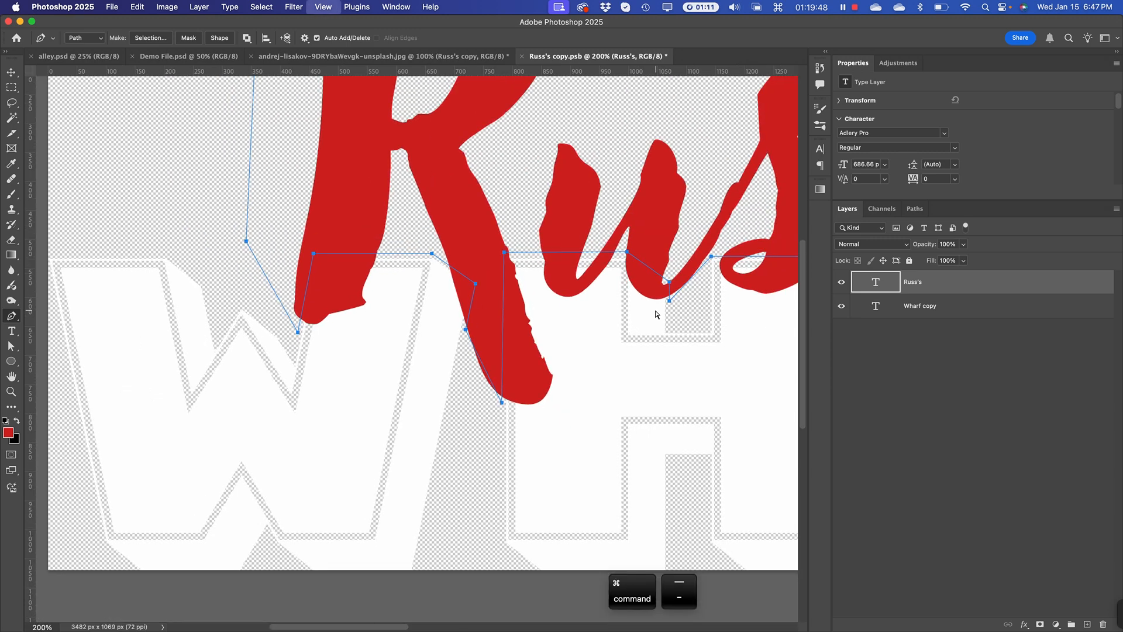
{"action": "key", "text": "super+minus"}
{"action": "left_click_drag", "start_coordinate": [514, 363], "coordinate": [379, 371]}
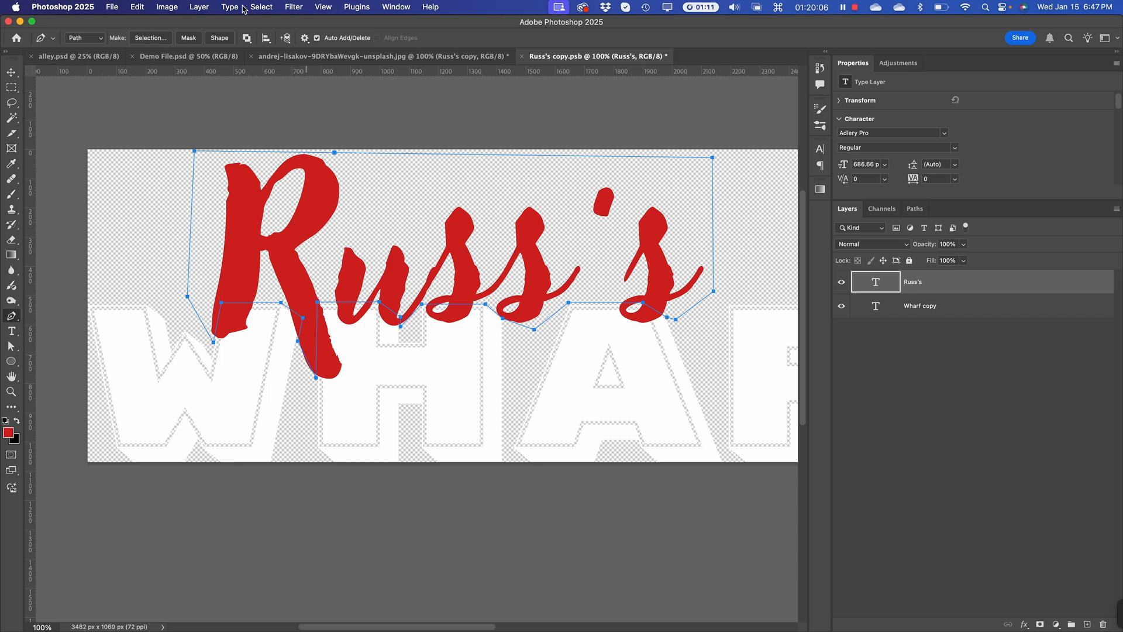
{"action": "left_click", "coordinate": [200, 7]}
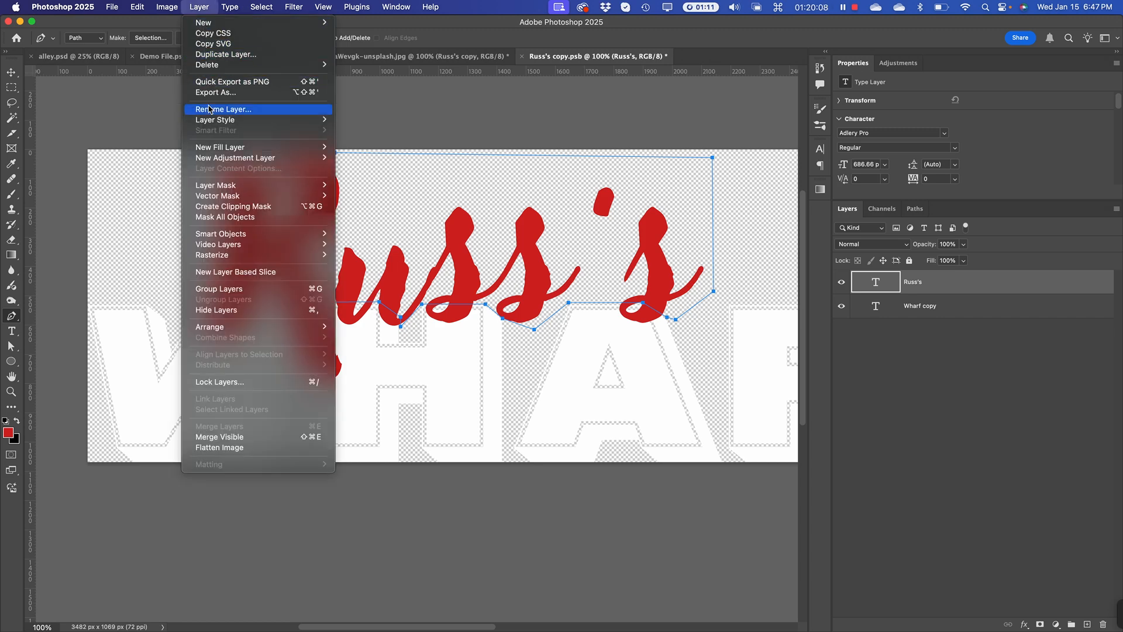
{"action": "mouse_move", "coordinate": [222, 196]}
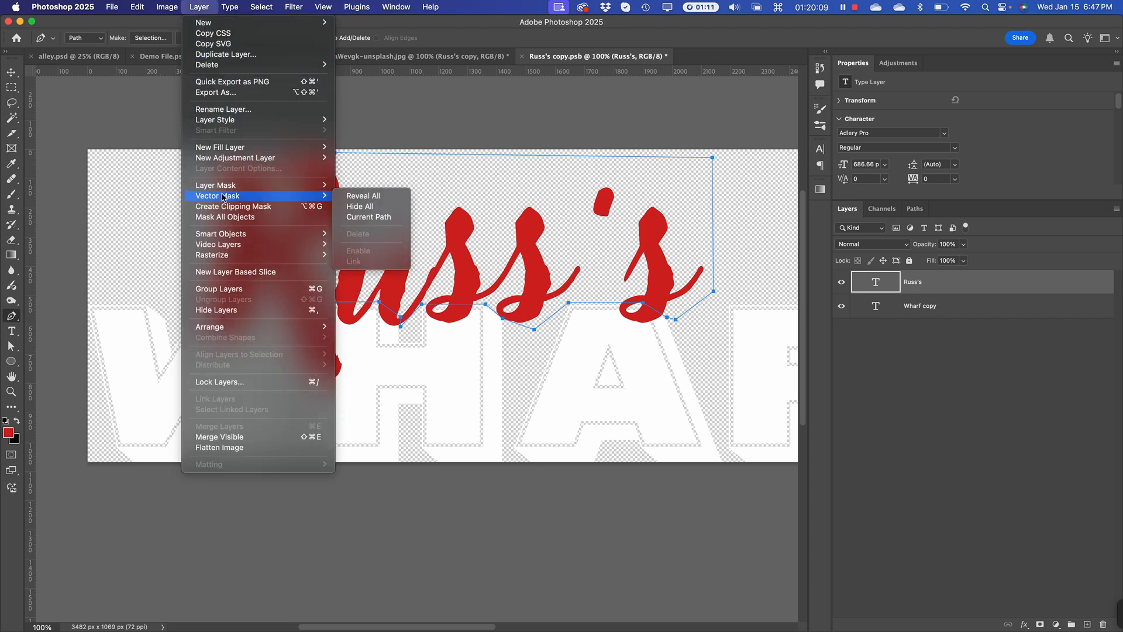
{"action": "left_click", "coordinate": [368, 218]}
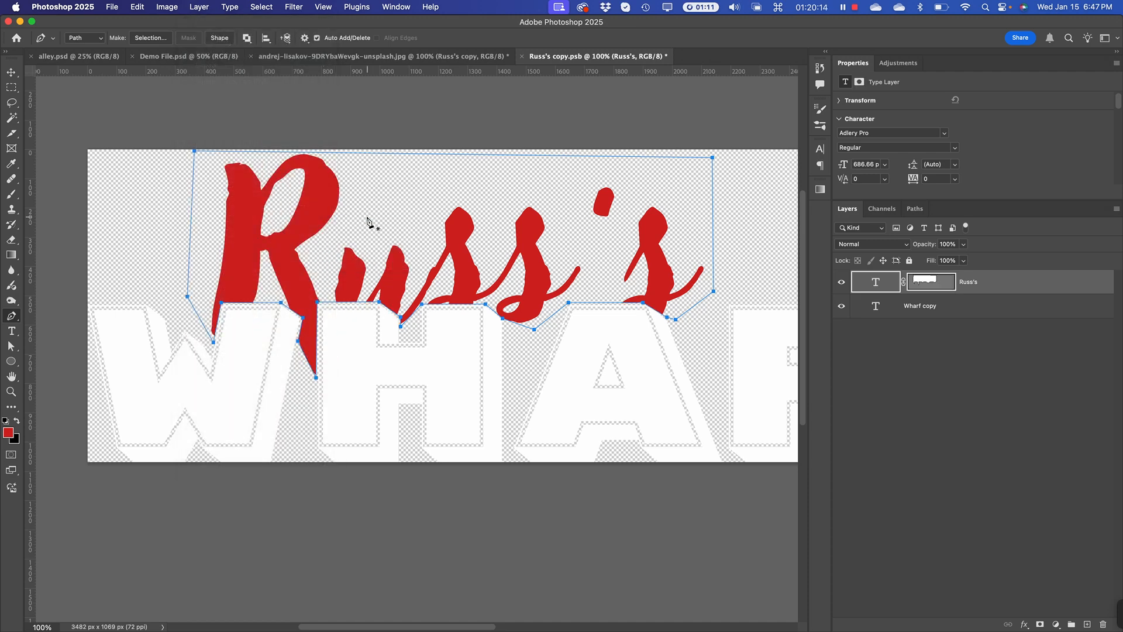
Step: Deselect the layer, save Russ's copy.psb, and return to the wood-texture document to update the sign
{"action": "left_click", "coordinate": [928, 357]}
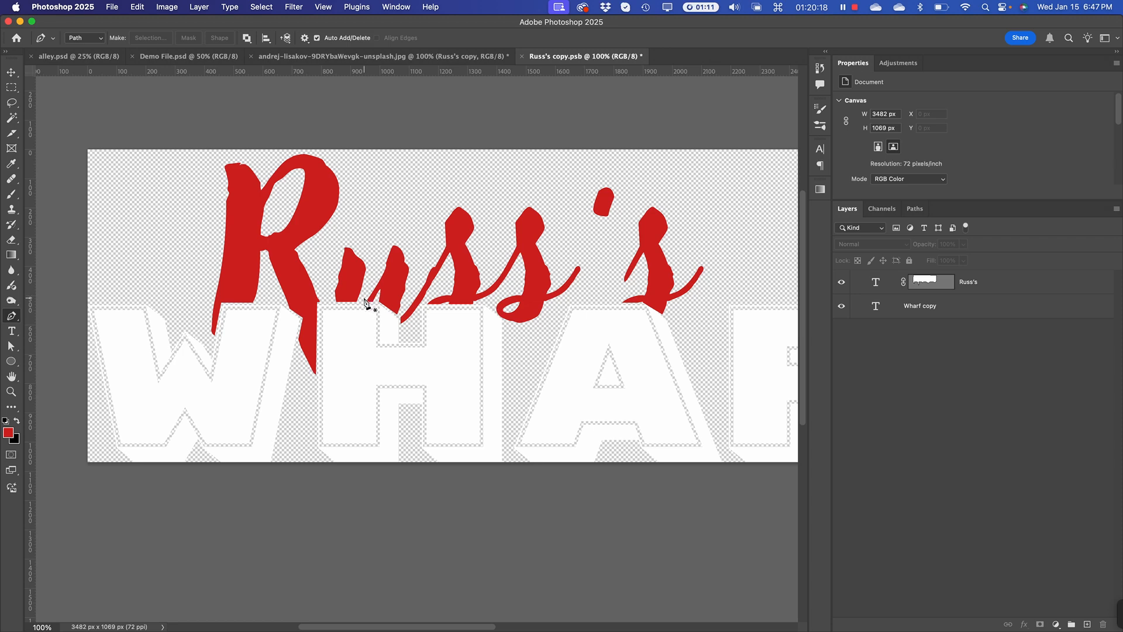
{"action": "key", "text": "super+s"}
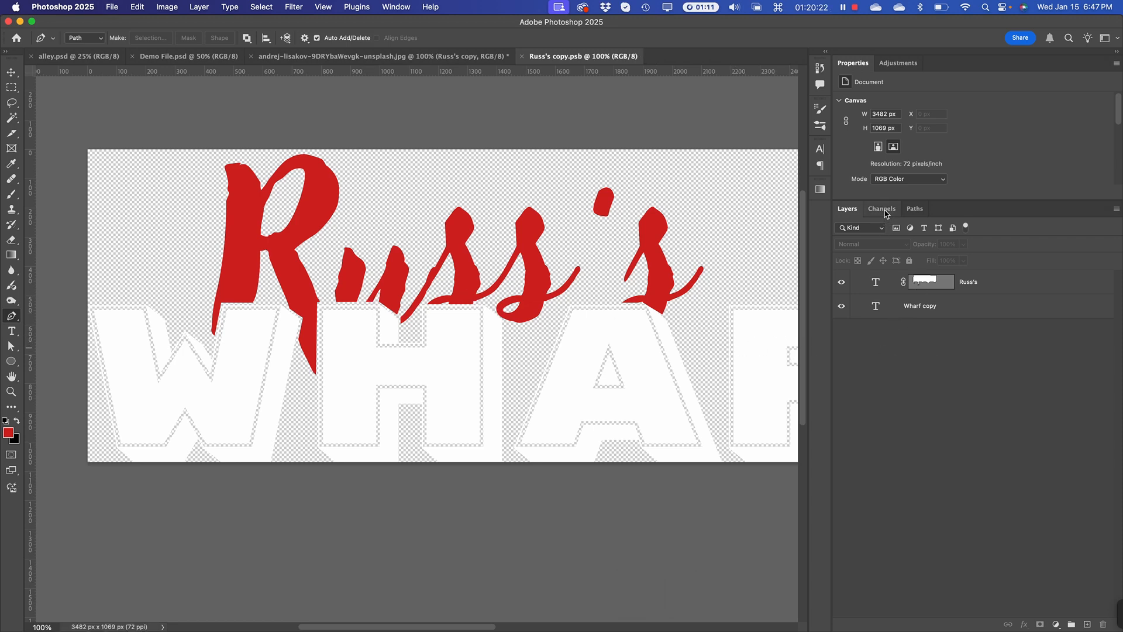
{"action": "left_click", "coordinate": [421, 55]}
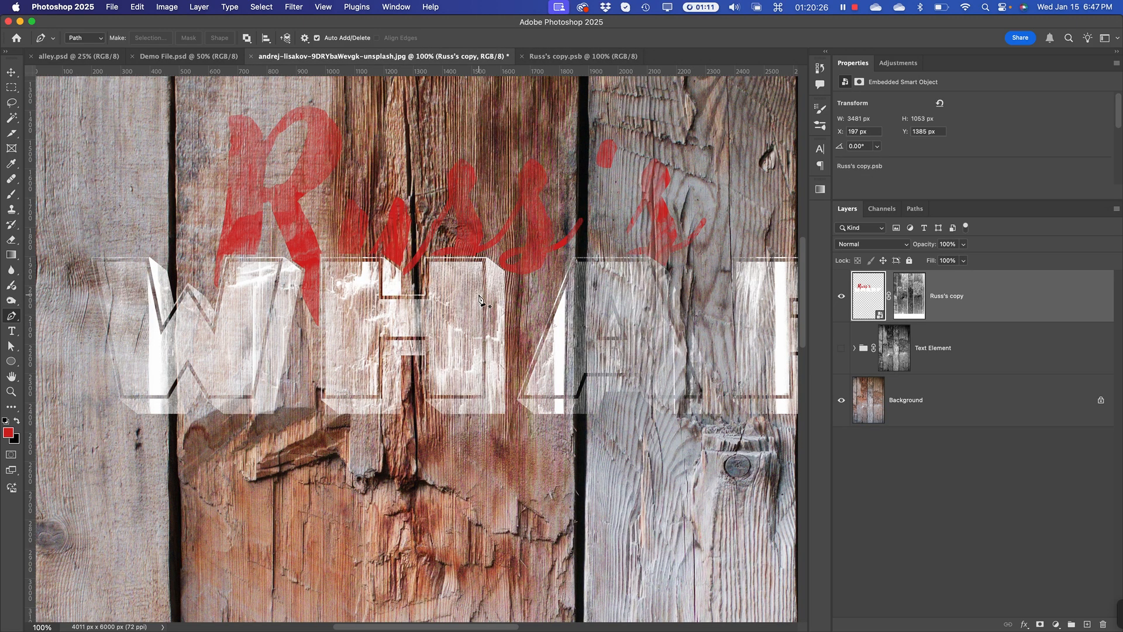
Step: Return to Russ's copy.psb and examine the script's masked edges along the tops of the W and H at 400% zoom
{"action": "key", "text": "super+minus"}
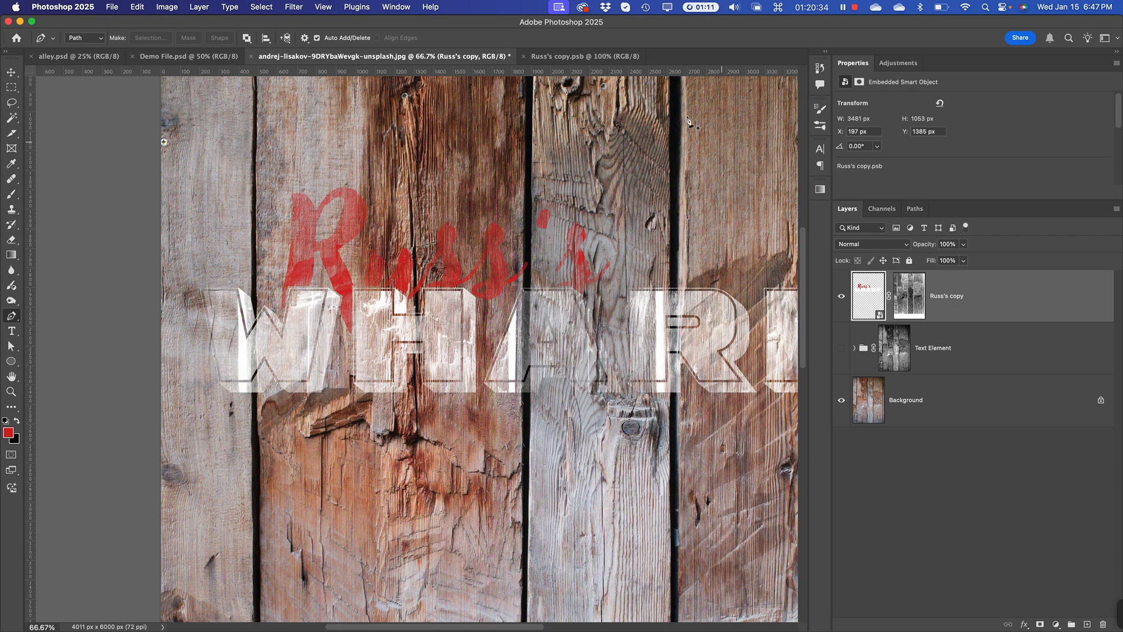
{"action": "left_click", "coordinate": [560, 58]}
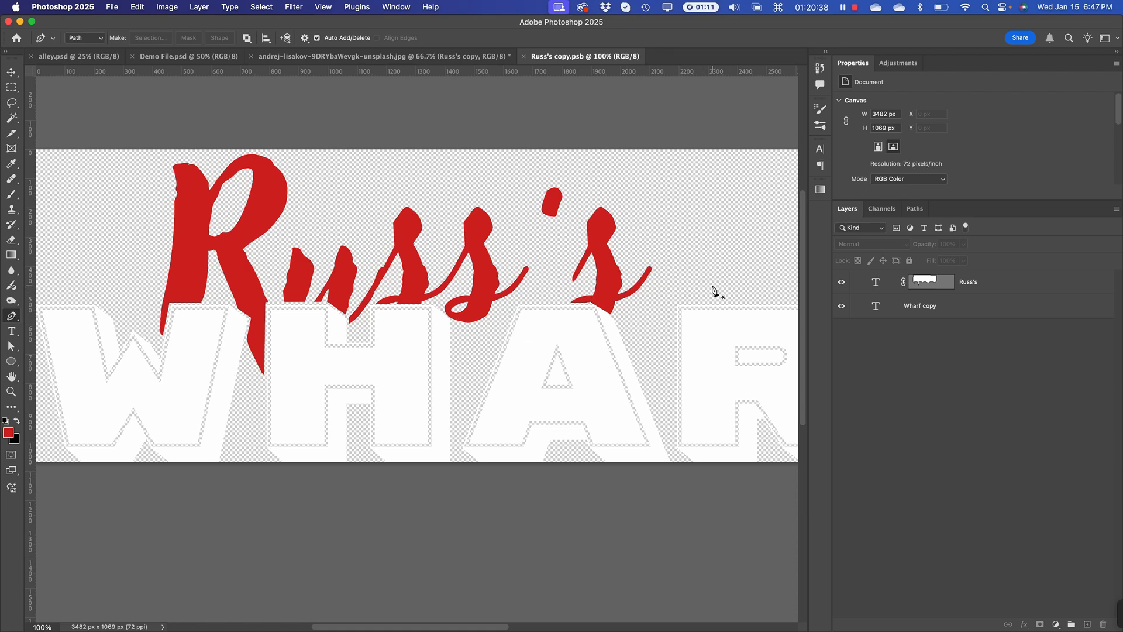
{"action": "key", "text": "super+equal"}
{"action": "key", "text": "super+equal"}
{"action": "key", "text": "super+equal"}
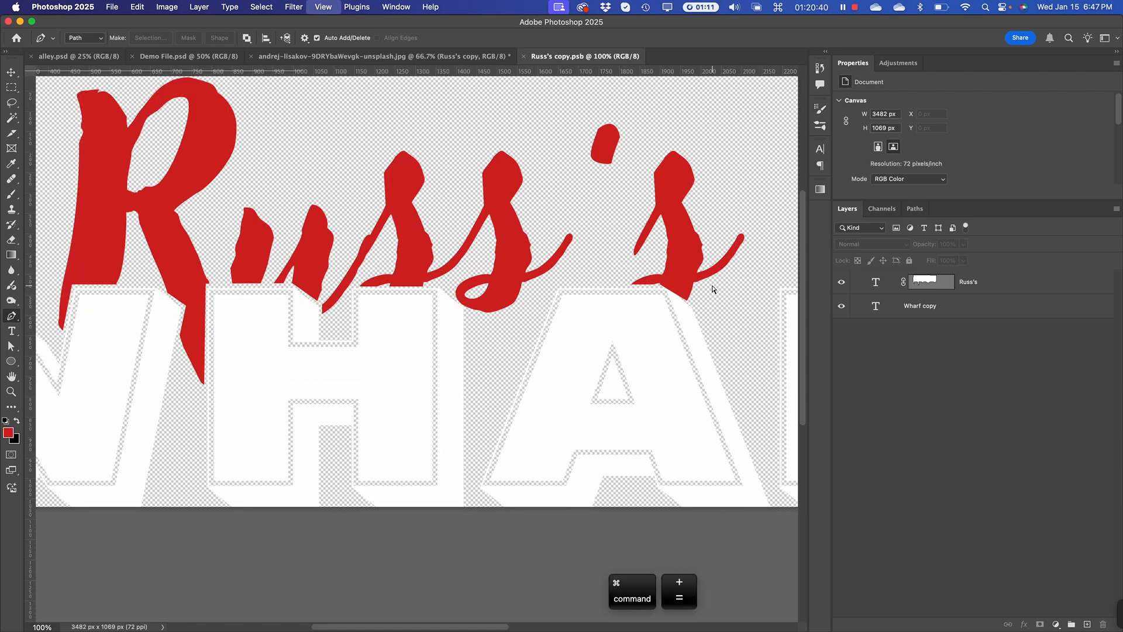
{"action": "key", "text": "space"}
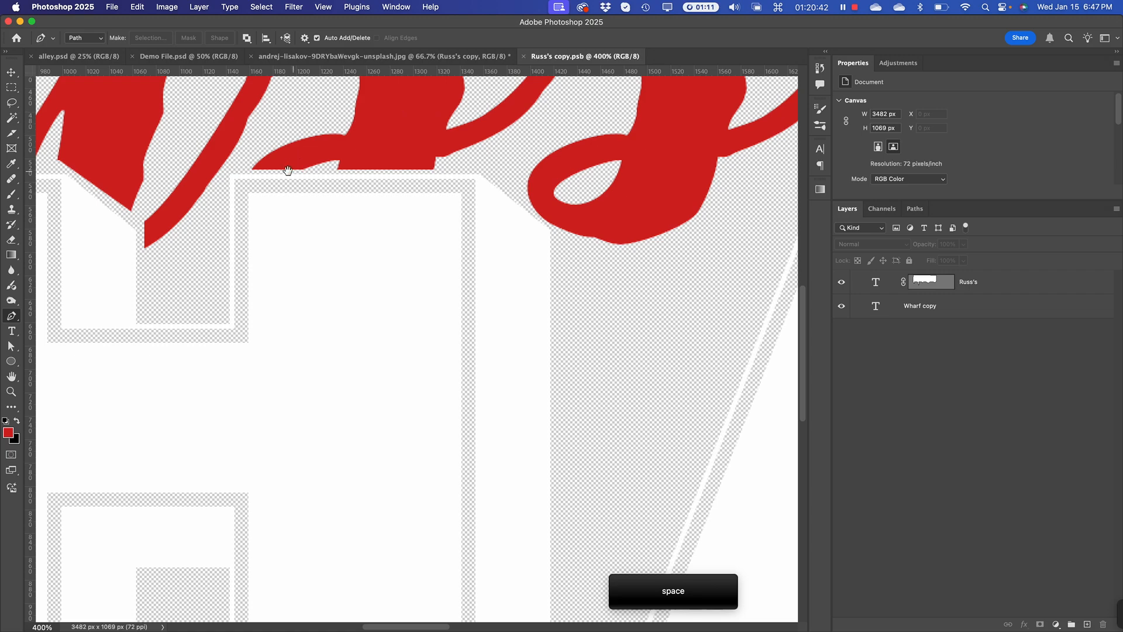
{"action": "left_click_drag", "start_coordinate": [291, 171], "coordinate": [581, 299]}
{"action": "left_click_drag", "start_coordinate": [270, 318], "coordinate": [516, 306]}
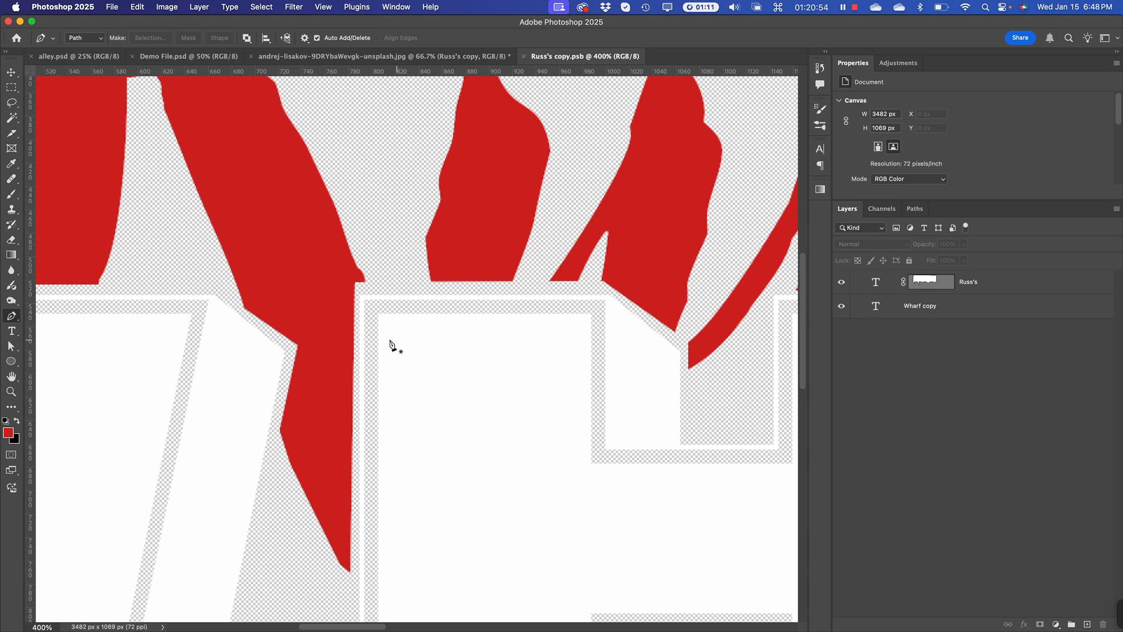
{"action": "left_click_drag", "start_coordinate": [395, 333], "coordinate": [500, 331]}
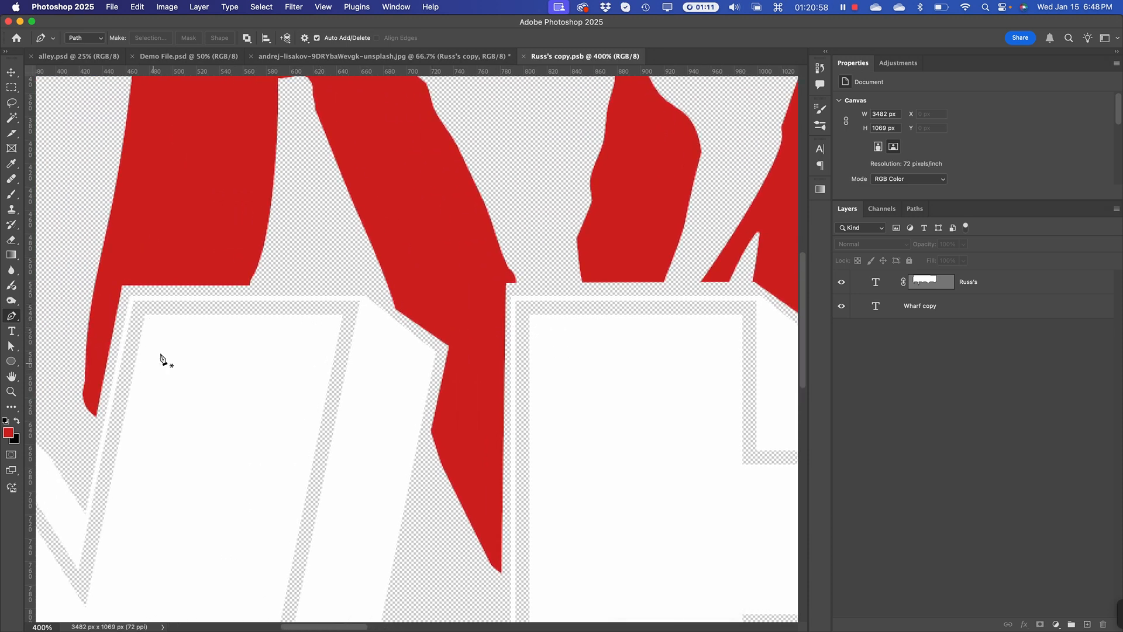
Step: Move the Russ's vector mask anchor points around the W's right stem closer to the letter's outer edge with the Direct Selection tool
{"action": "left_click", "coordinate": [925, 281]}
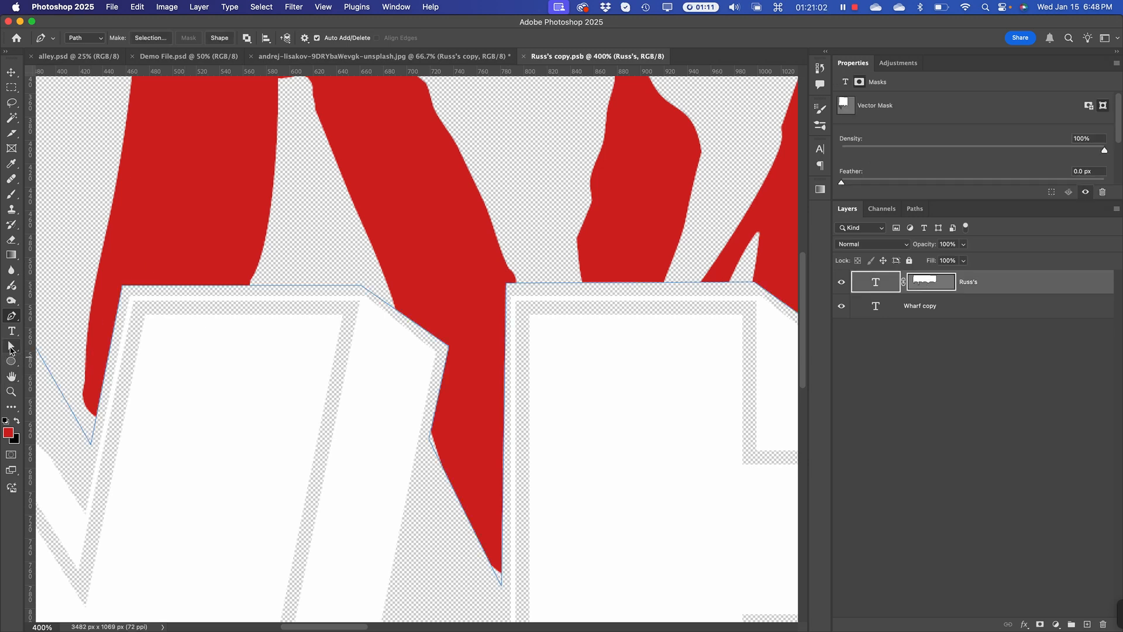
{"action": "left_click", "coordinate": [11, 347]}
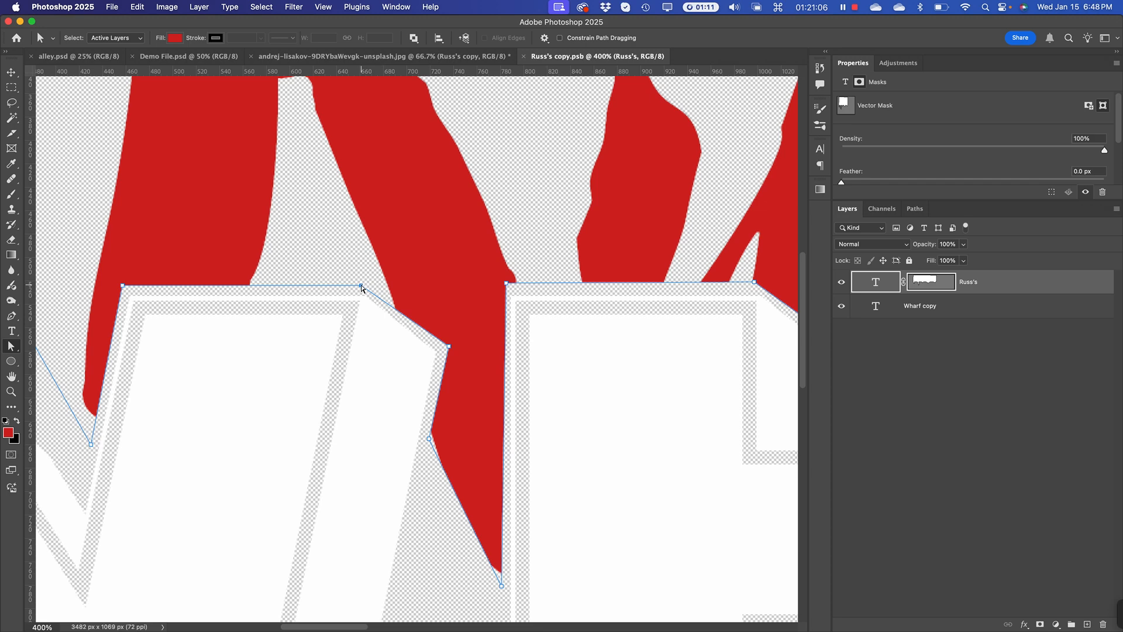
{"action": "left_click_drag", "start_coordinate": [361, 285], "coordinate": [368, 288]}
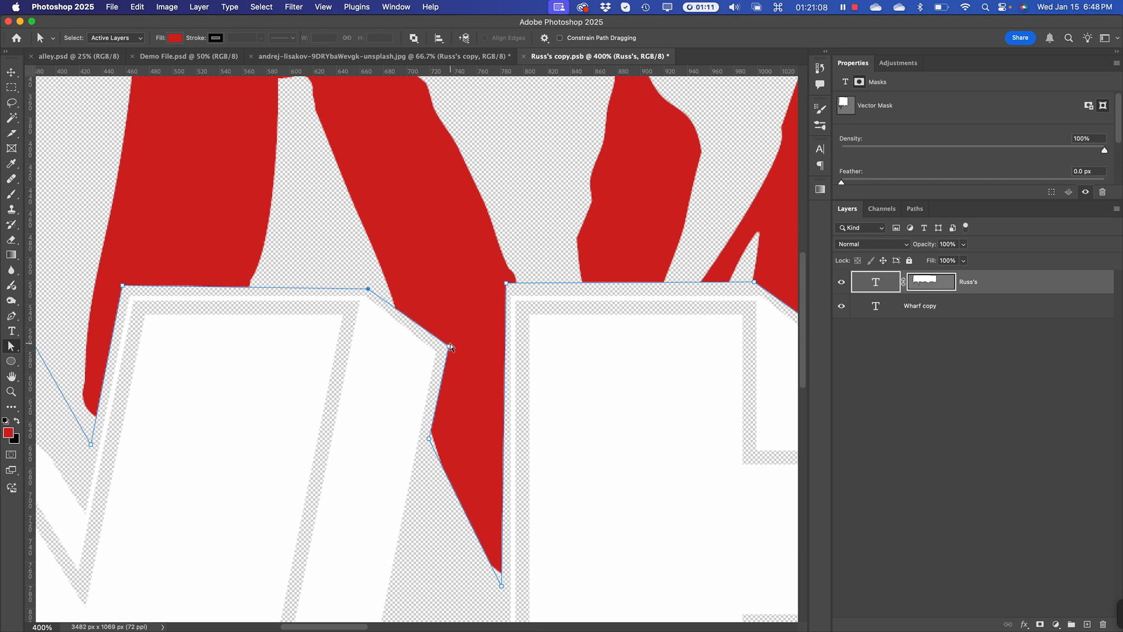
{"action": "left_click_drag", "start_coordinate": [451, 350], "coordinate": [444, 353]}
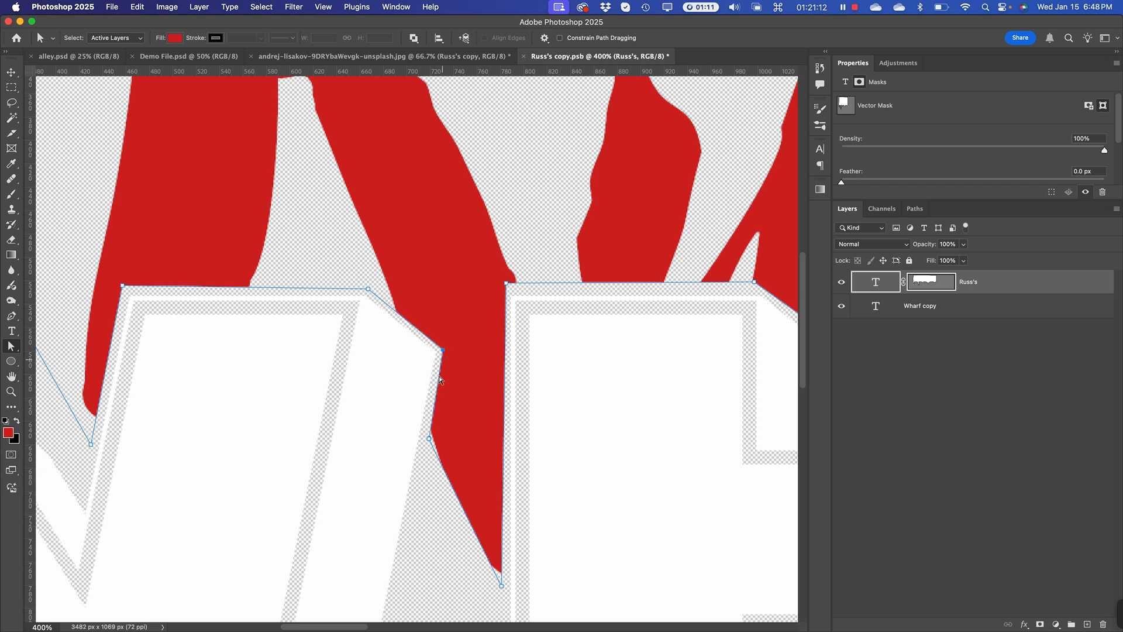
{"action": "left_click_drag", "start_coordinate": [429, 439], "coordinate": [426, 431]}
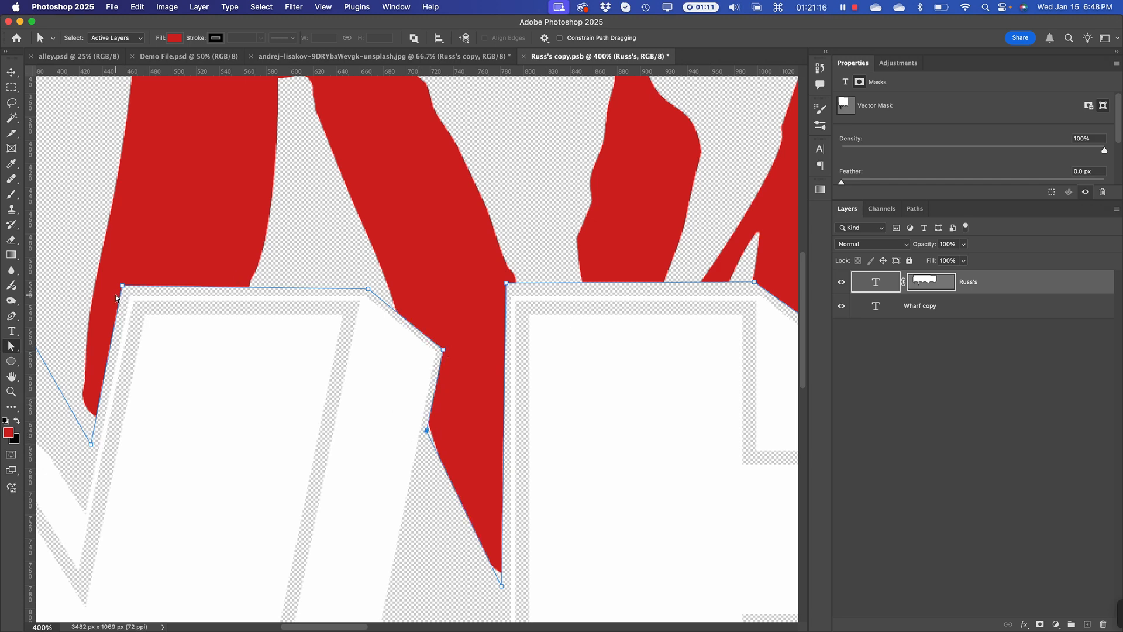
{"action": "left_click_drag", "start_coordinate": [125, 289], "coordinate": [126, 294]}
{"action": "left_click", "coordinate": [91, 445]}
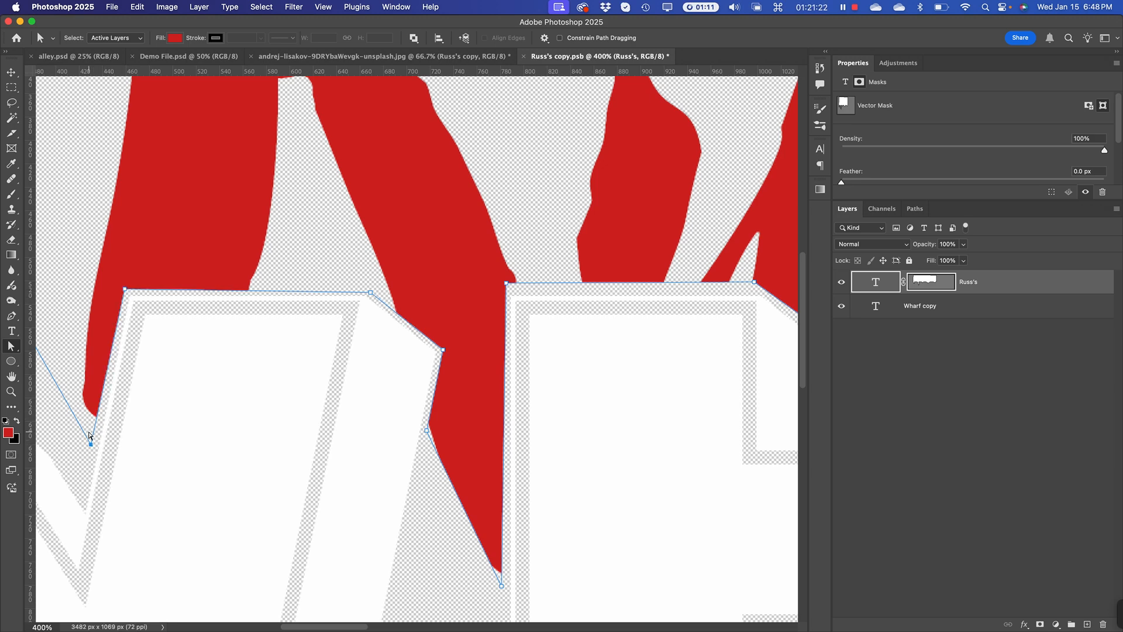
Step: Reposition the mask's anchor points along the H's left stem top and upper notch to follow the letter's edge
{"action": "key", "text": "space"}
{"action": "left_click_drag", "start_coordinate": [232, 408], "coordinate": [436, 404]}
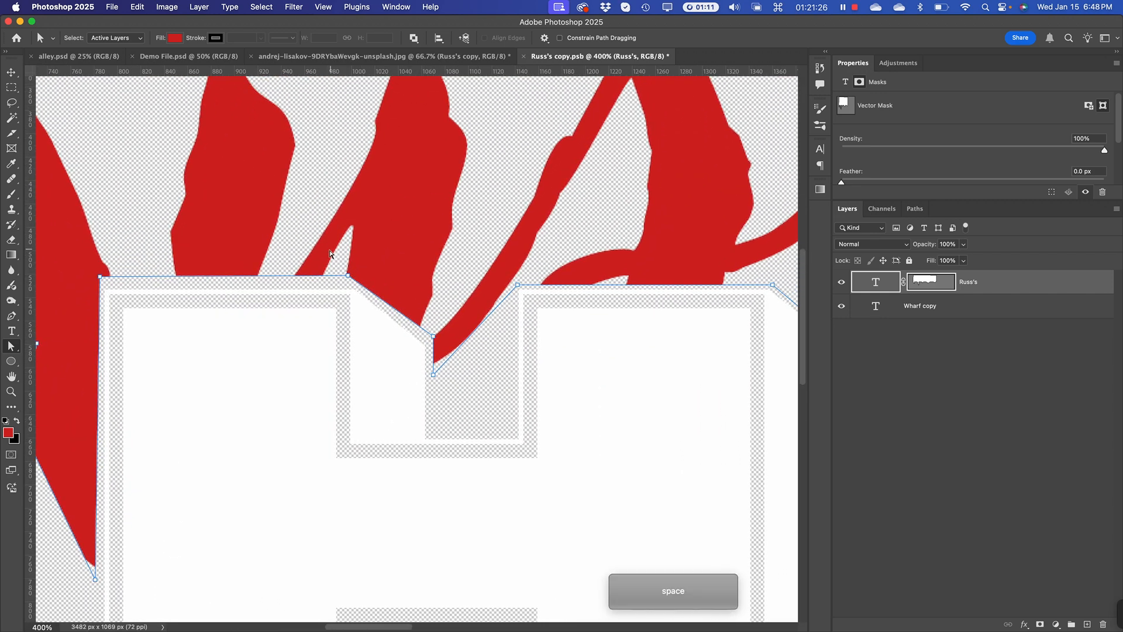
{"action": "left_click_drag", "start_coordinate": [348, 276], "coordinate": [360, 286]}
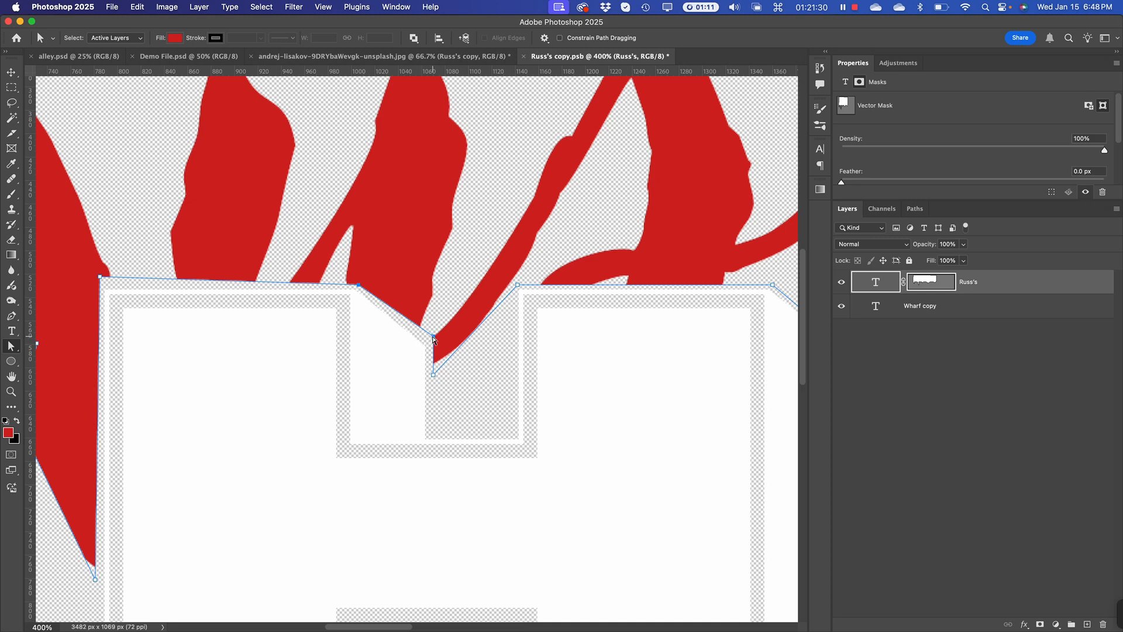
{"action": "left_click_drag", "start_coordinate": [433, 337], "coordinate": [427, 377]}
{"action": "left_click", "coordinate": [433, 376], "text": "shift"}
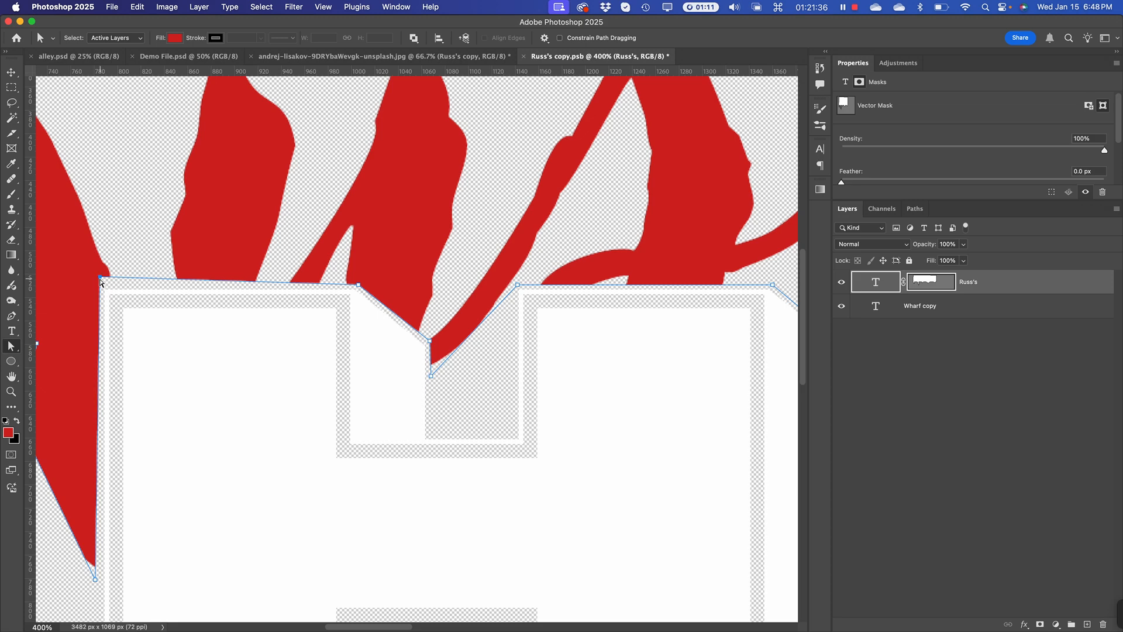
{"action": "left_click_drag", "start_coordinate": [100, 277], "coordinate": [100, 286]}
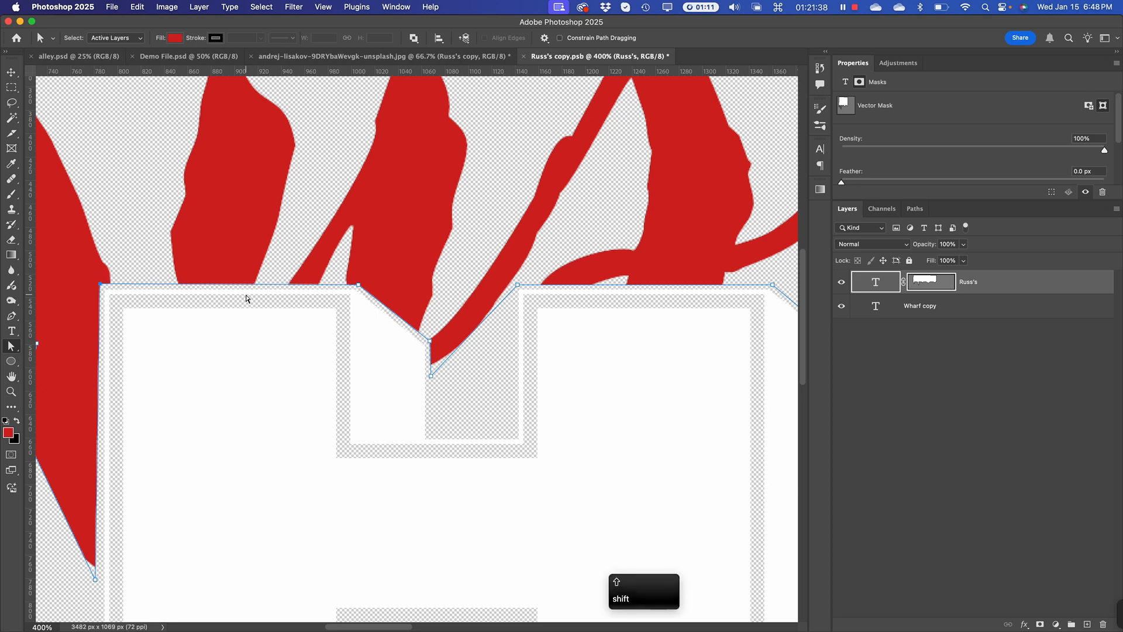
Step: Adjust the mask's anchor points at the top of the H's right stem and the A's upper-left corner
{"action": "key", "text": "space"}
{"action": "left_click_drag", "start_coordinate": [677, 338], "coordinate": [207, 344]}
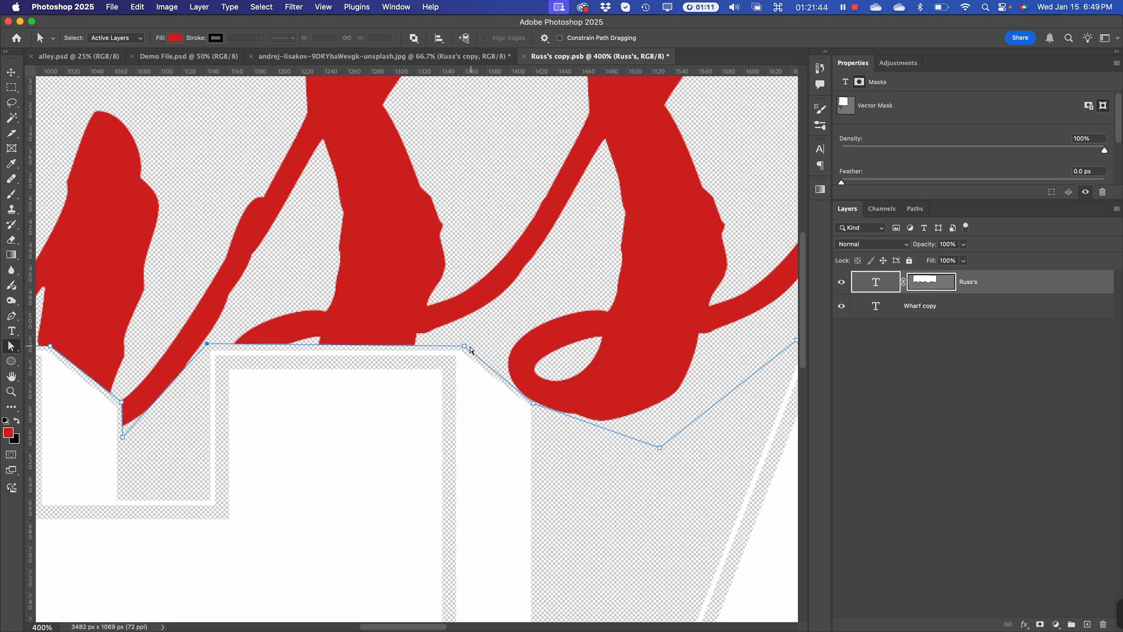
{"action": "left_click_drag", "start_coordinate": [465, 346], "coordinate": [466, 344]}
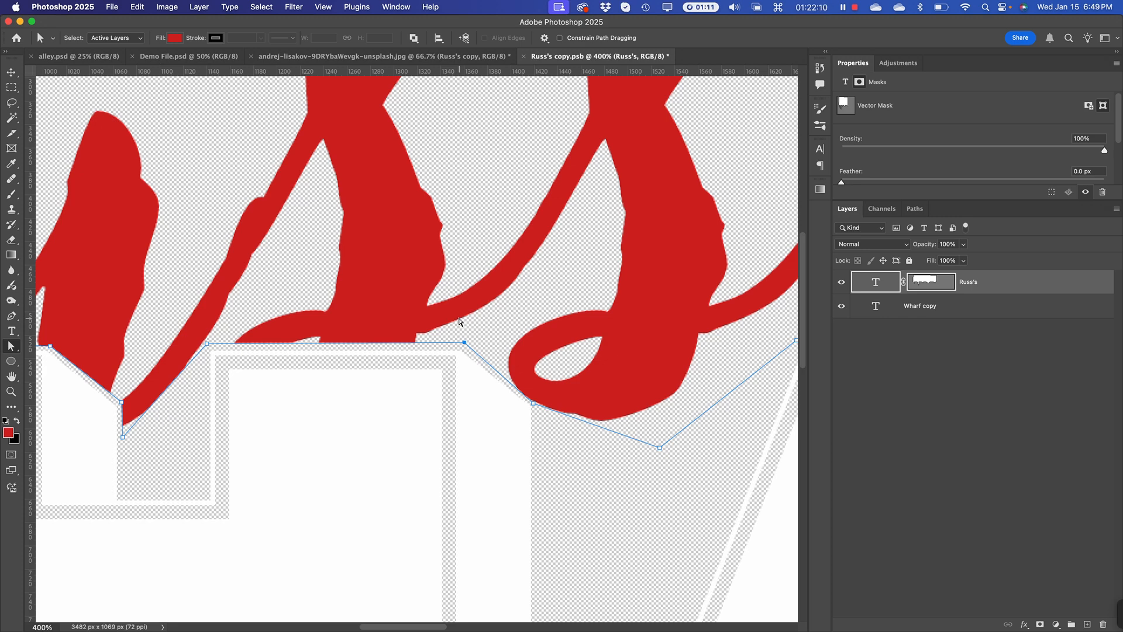
{"action": "key", "text": "super+minus"}
{"action": "key", "text": "super+minus"}
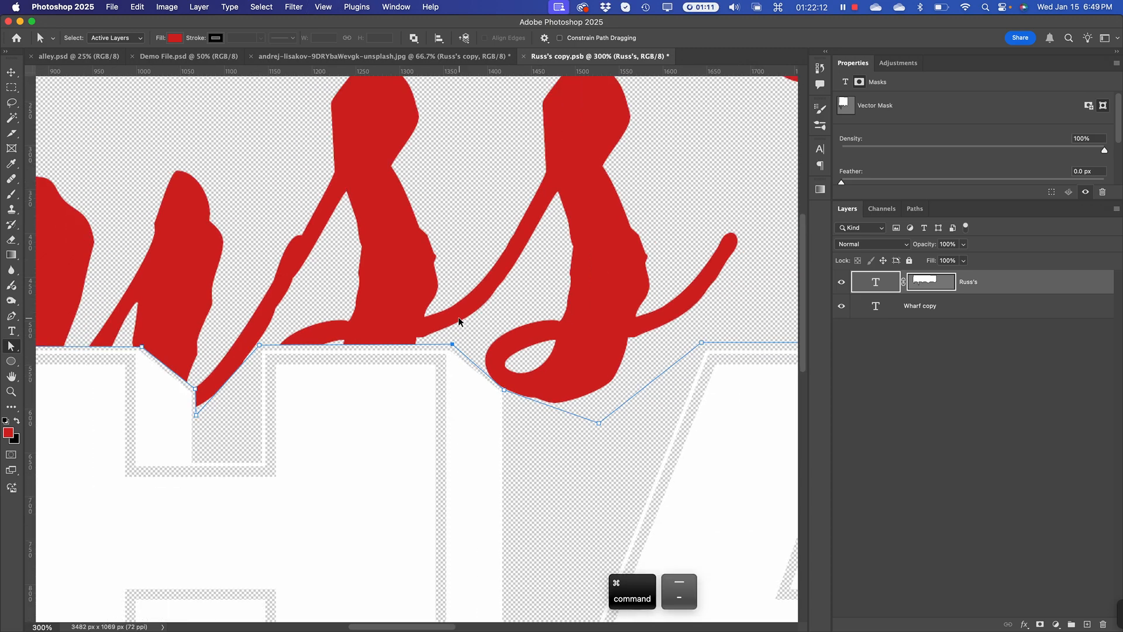
{"action": "key", "text": "super+minus"}
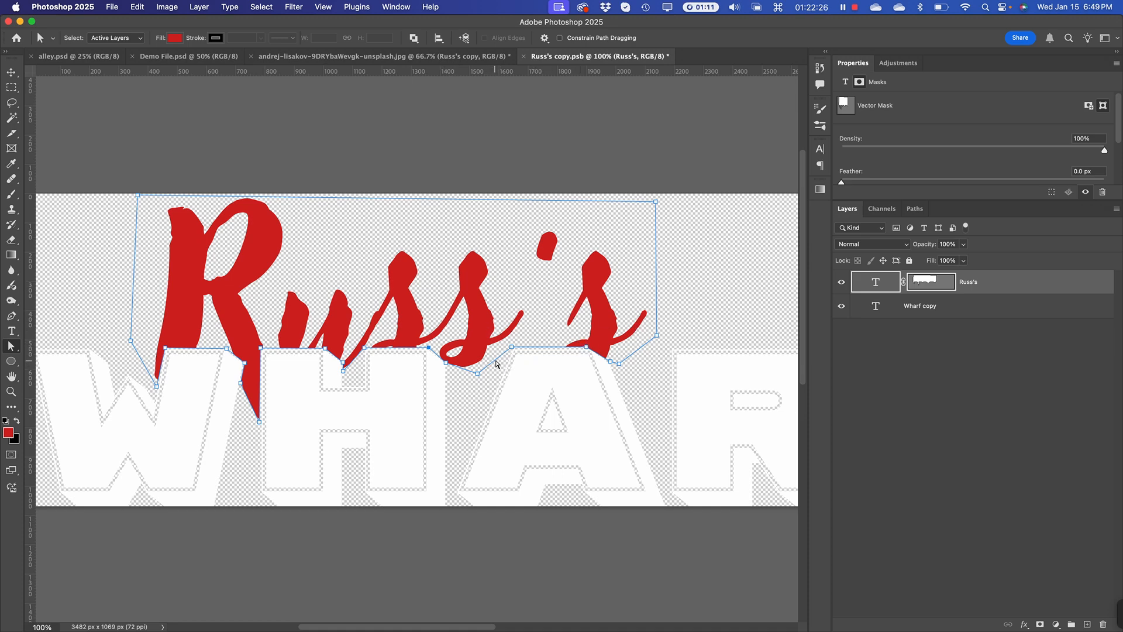
{"action": "left_click_drag", "start_coordinate": [511, 349], "coordinate": [513, 350]}
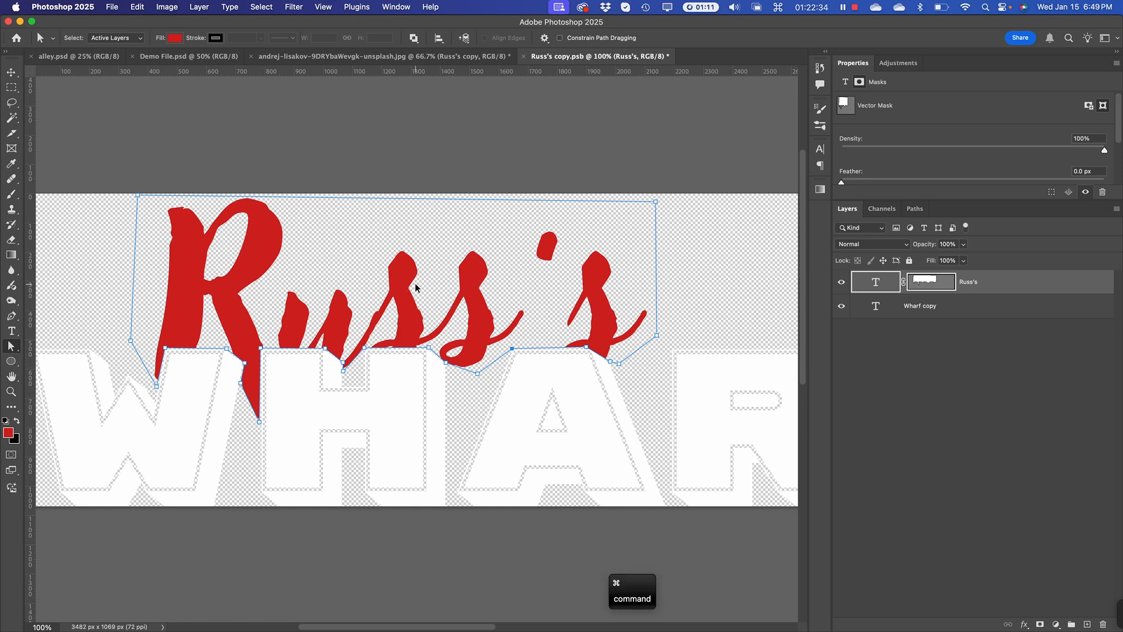
Step: Start a Pen path on the Russ's vector mask inside the W, tracing its left stem top and upper zigzag to the right stem
{"action": "key", "text": "super+equal"}
{"action": "key", "text": "space"}
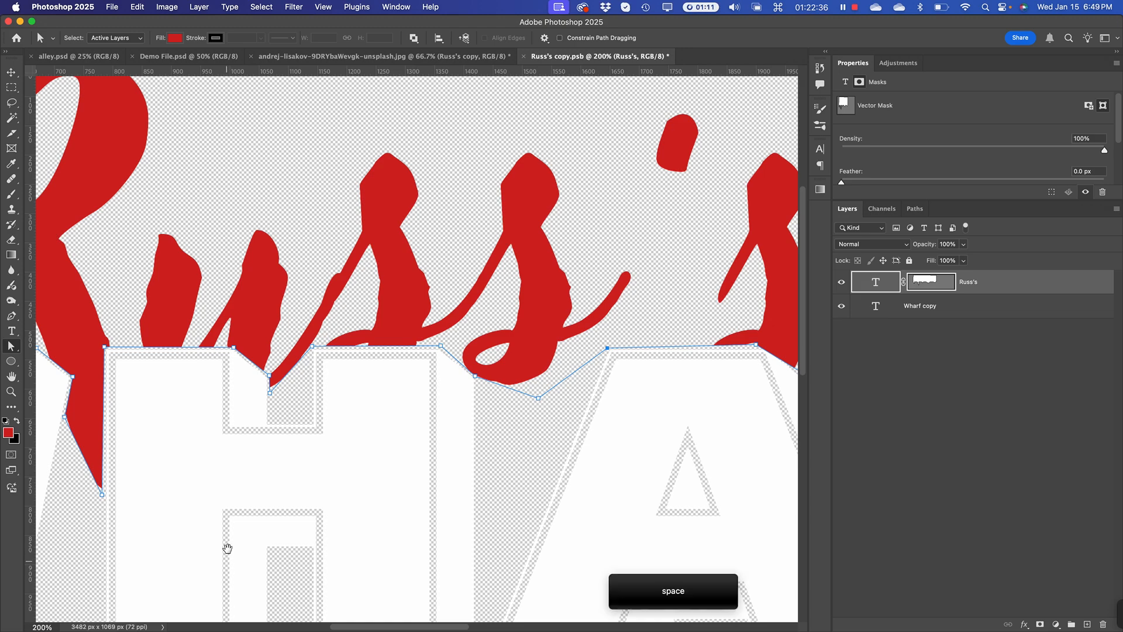
{"action": "left_click_drag", "start_coordinate": [351, 454], "coordinate": [693, 318]}
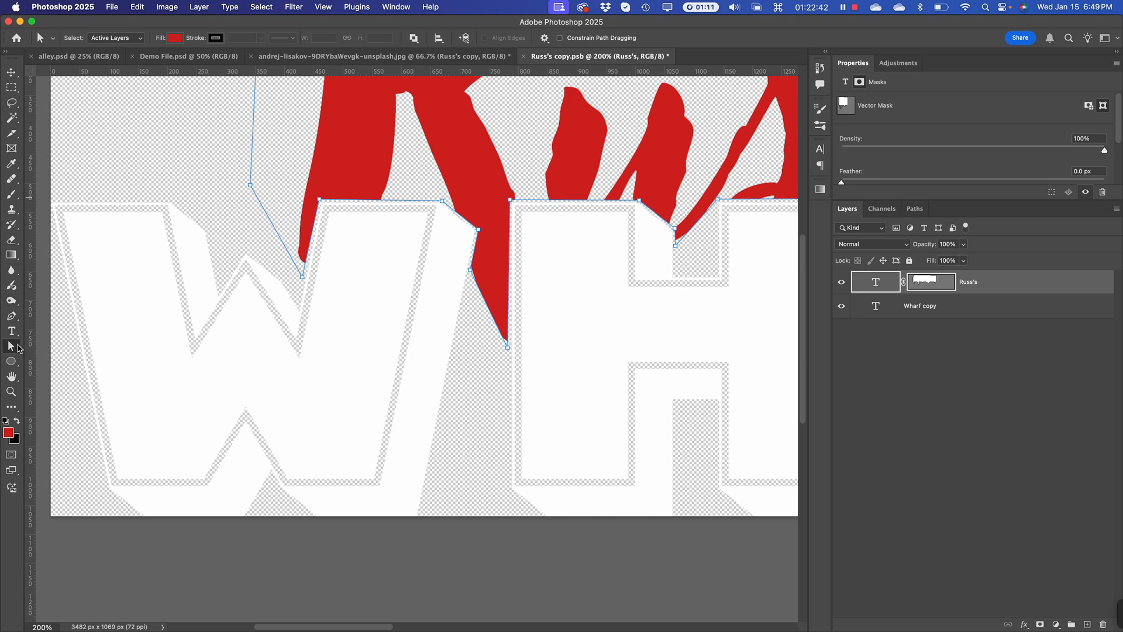
{"action": "left_click", "coordinate": [11, 316]}
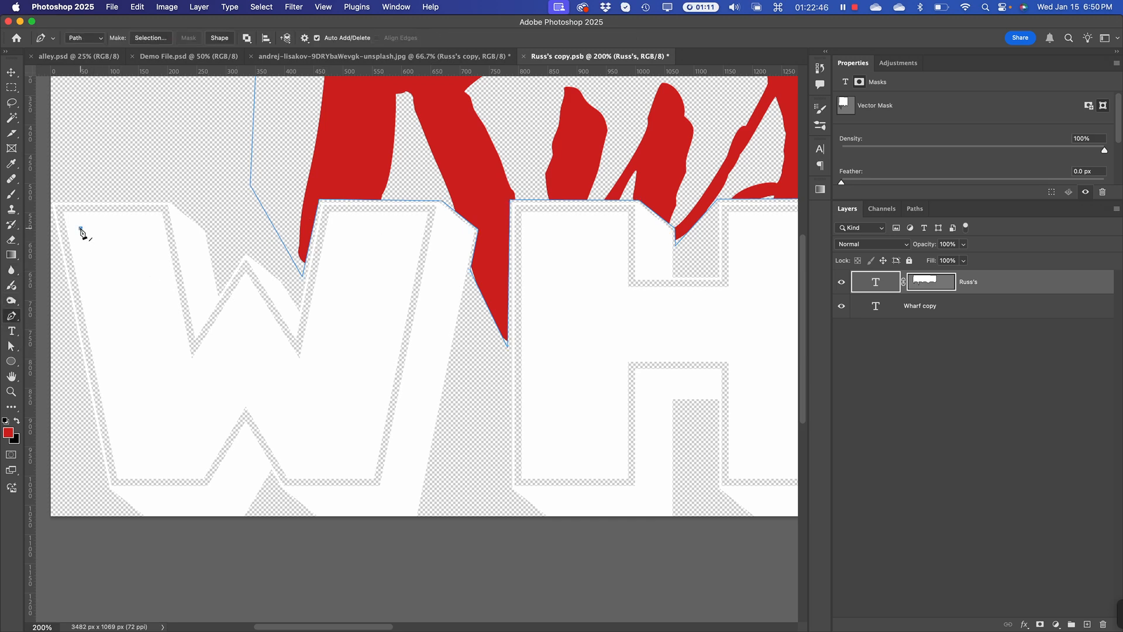
{"action": "left_click", "coordinate": [153, 229], "text": "shift"}
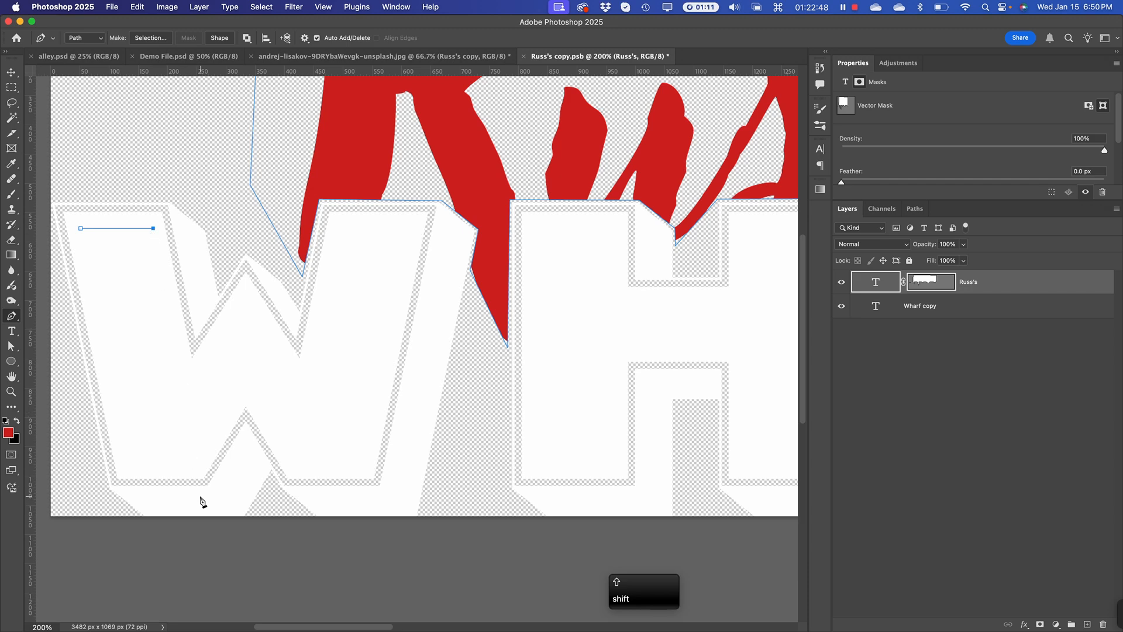
{"action": "left_click", "coordinate": [189, 391]}
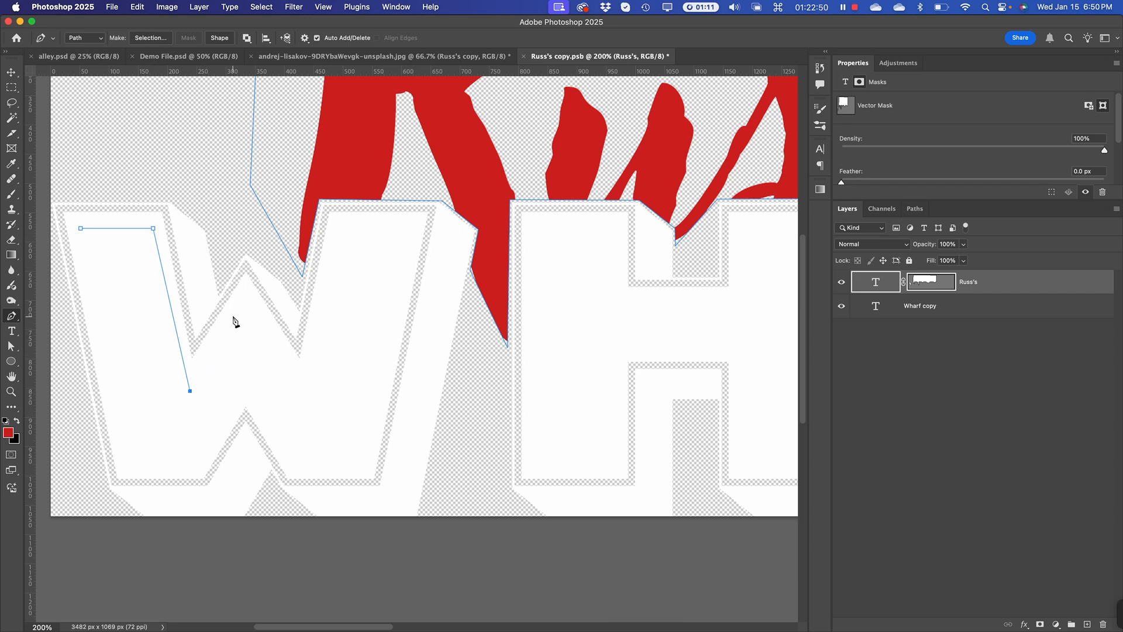
{"action": "left_click", "coordinate": [246, 308]}
{"action": "left_click", "coordinate": [309, 386]}
{"action": "left_click", "coordinate": [344, 227]}
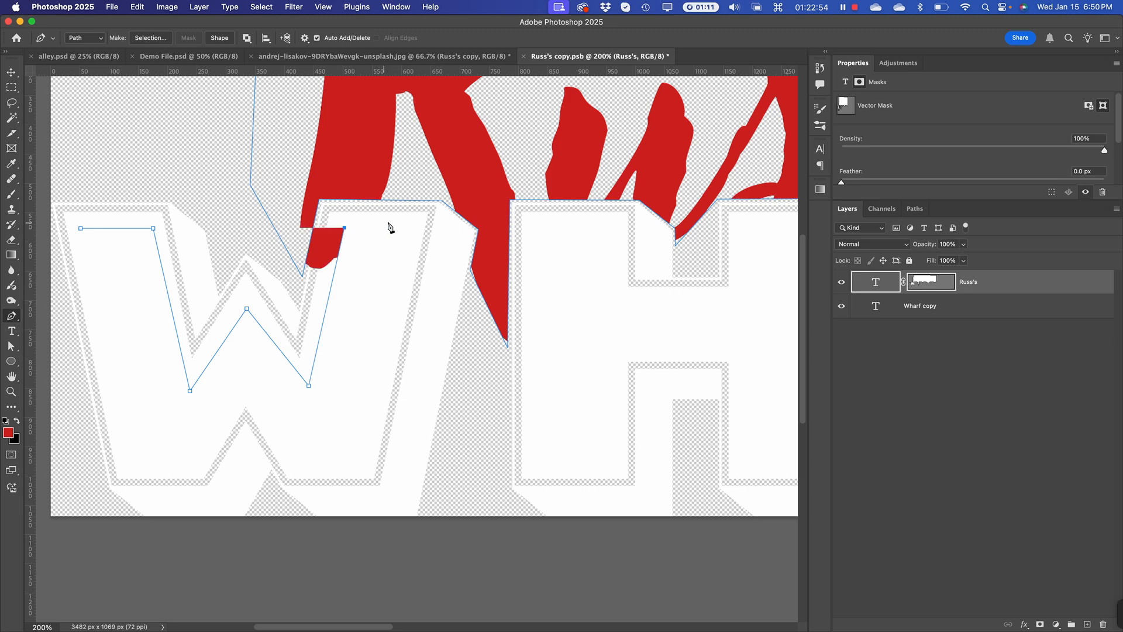
Step: Continue the path down the W's right stem and along its lower zigzag, closing it at the upper-left starting point
{"action": "left_click", "coordinate": [413, 230]}
{"action": "left_click", "coordinate": [360, 461]}
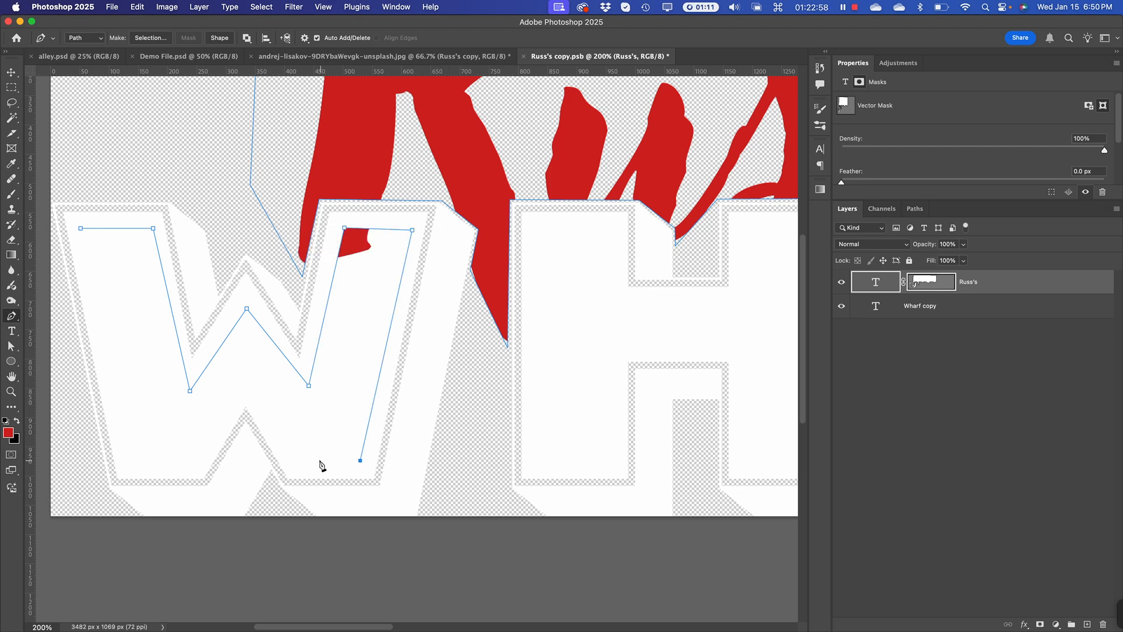
{"action": "left_click", "coordinate": [297, 463]}
{"action": "left_click", "coordinate": [244, 381]}
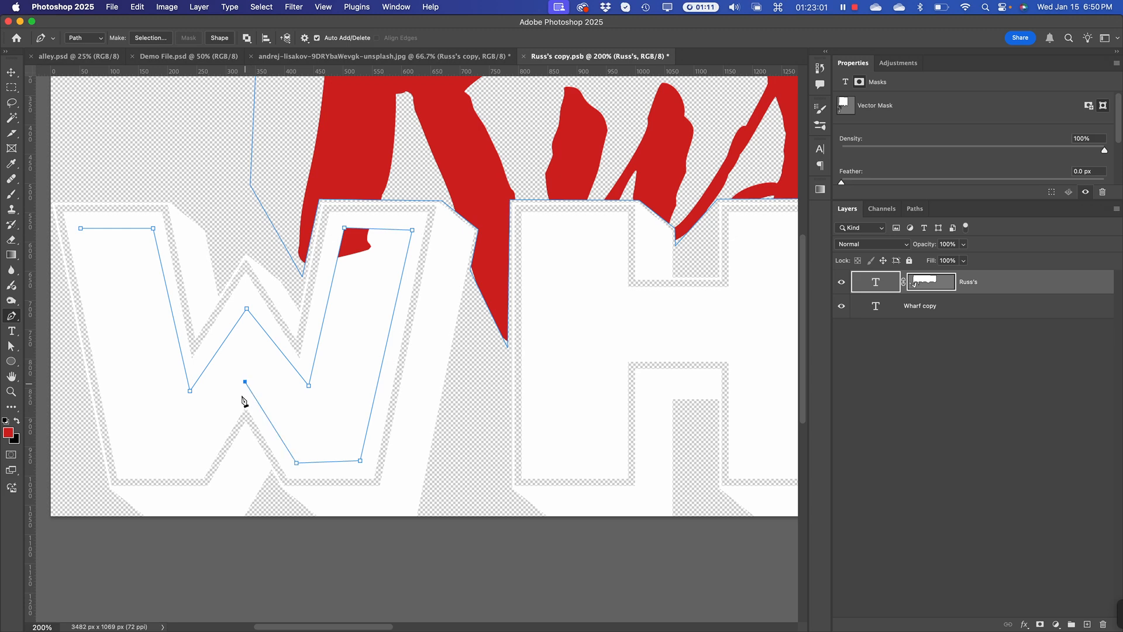
{"action": "left_click", "coordinate": [195, 463]}
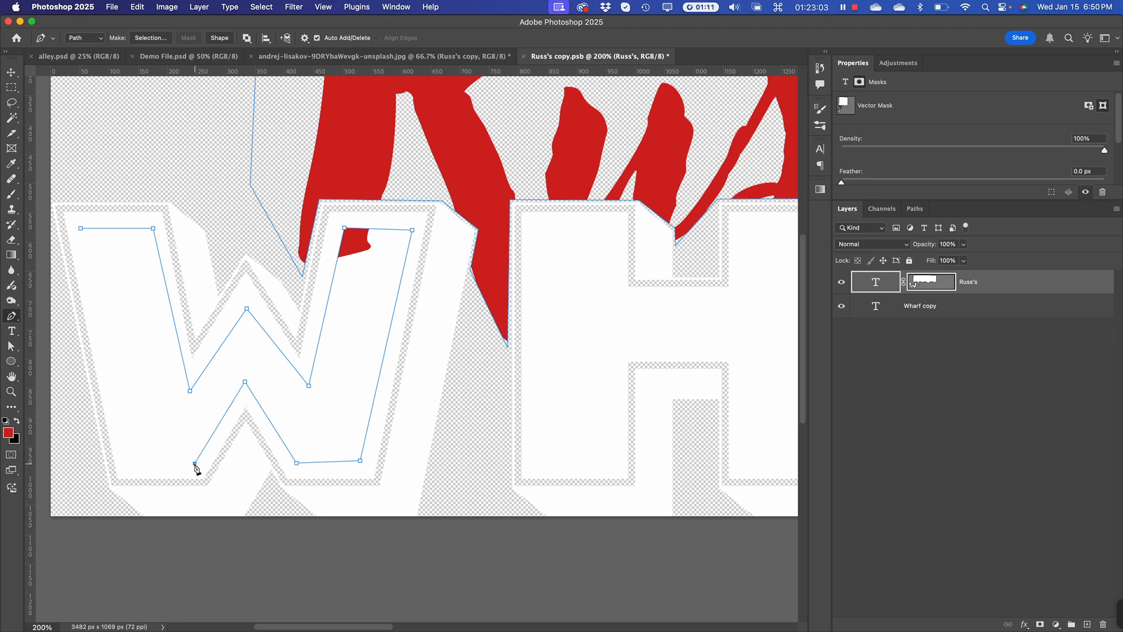
{"action": "left_click", "coordinate": [127, 466]}
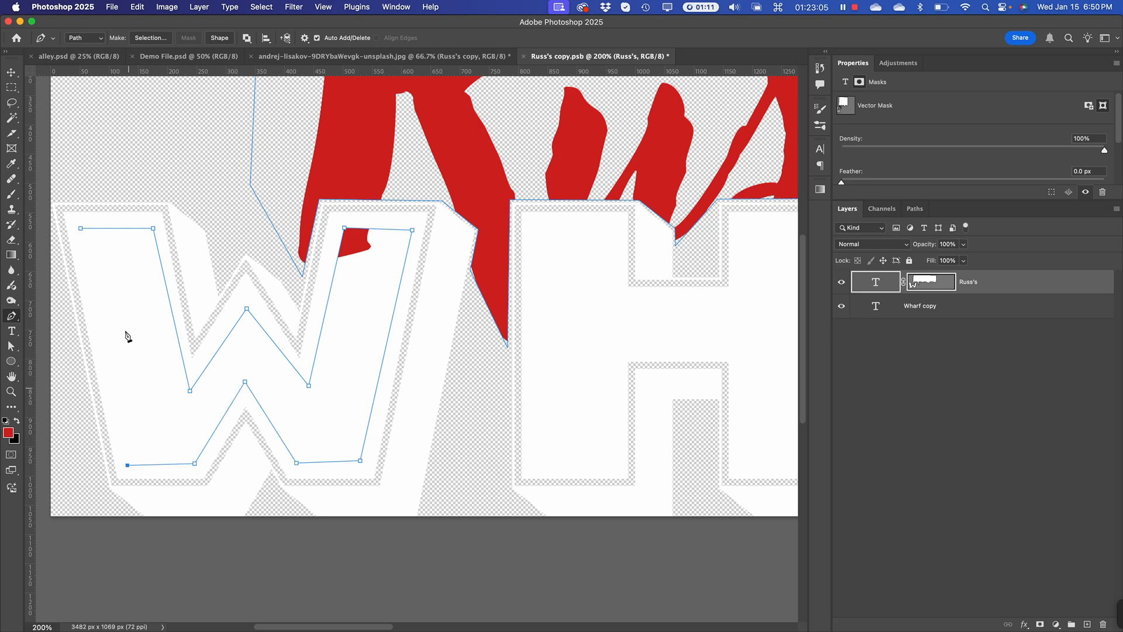
{"action": "left_click", "coordinate": [82, 229]}
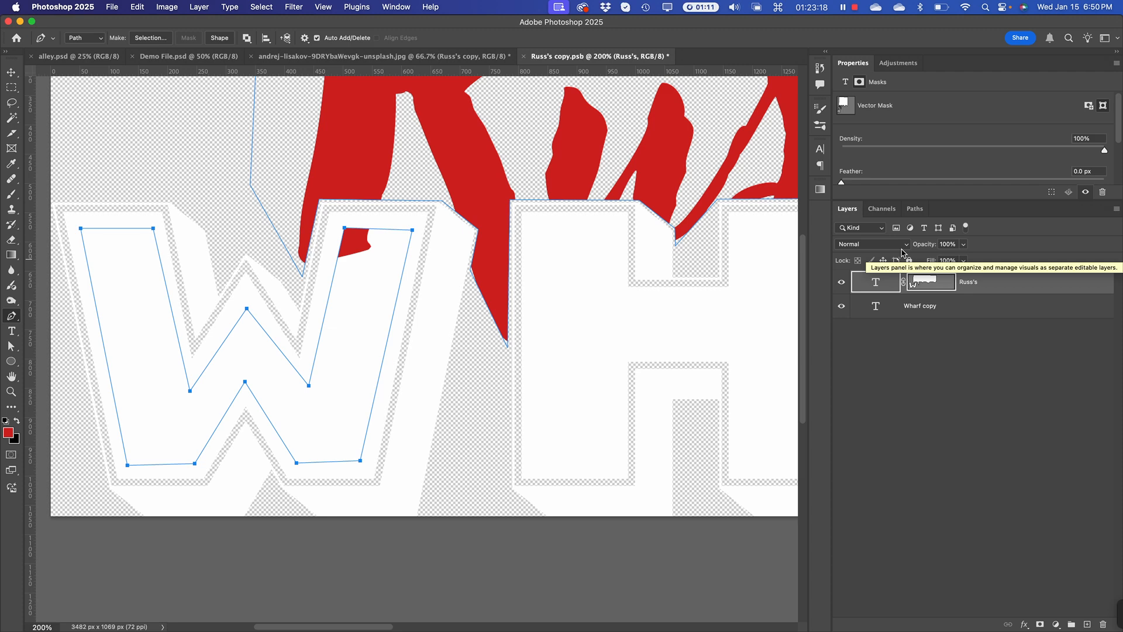
Step: Save Russ's copy.psb and reselect the Russ's layer's vector mask so its paths are active
{"action": "key", "text": "super"}
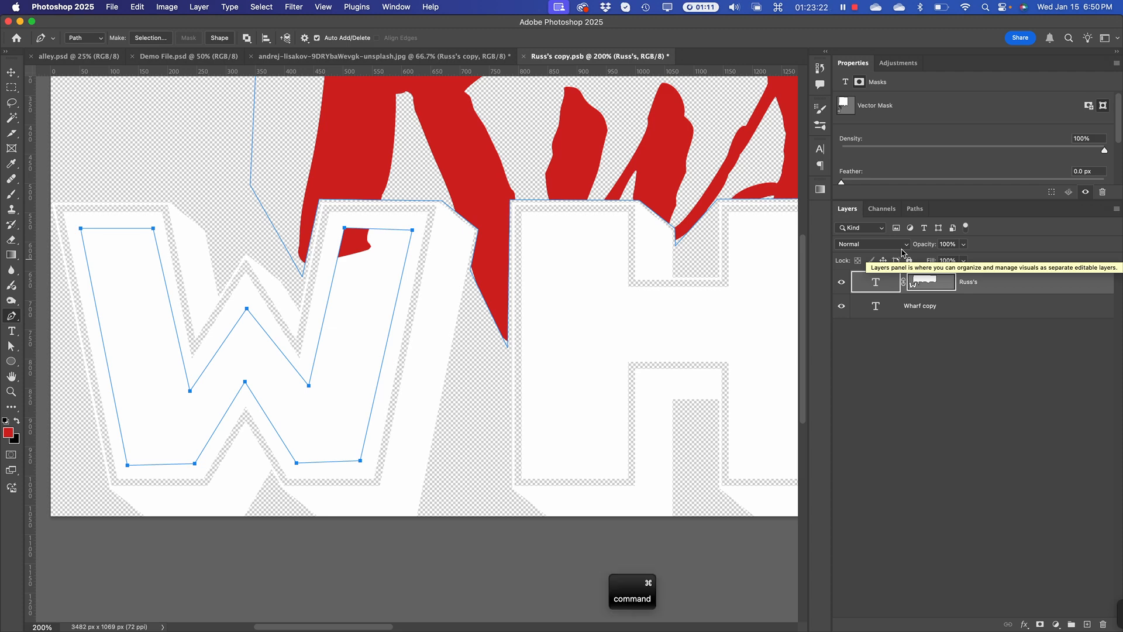
{"action": "key", "text": "super+s"}
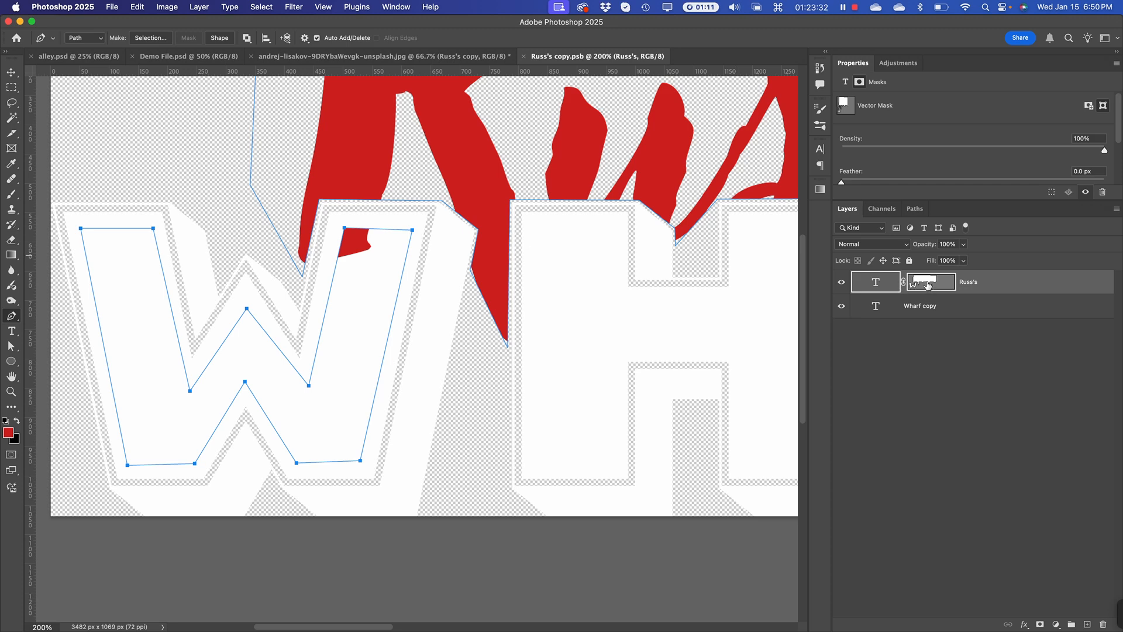
{"action": "left_click", "coordinate": [928, 286]}
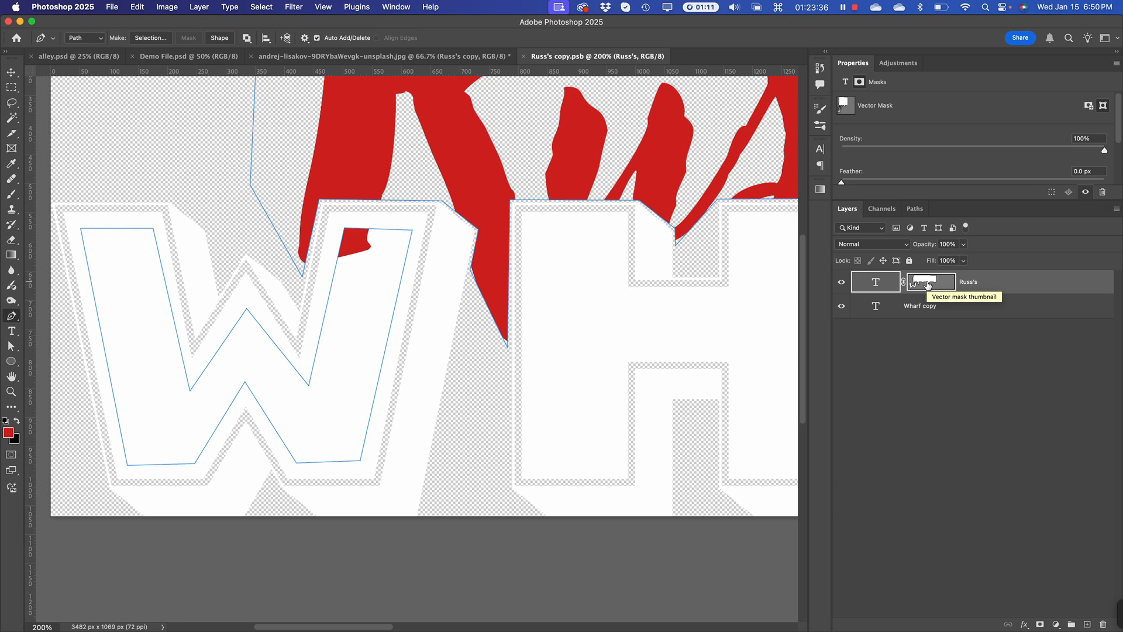
{"action": "left_click", "coordinate": [928, 286]}
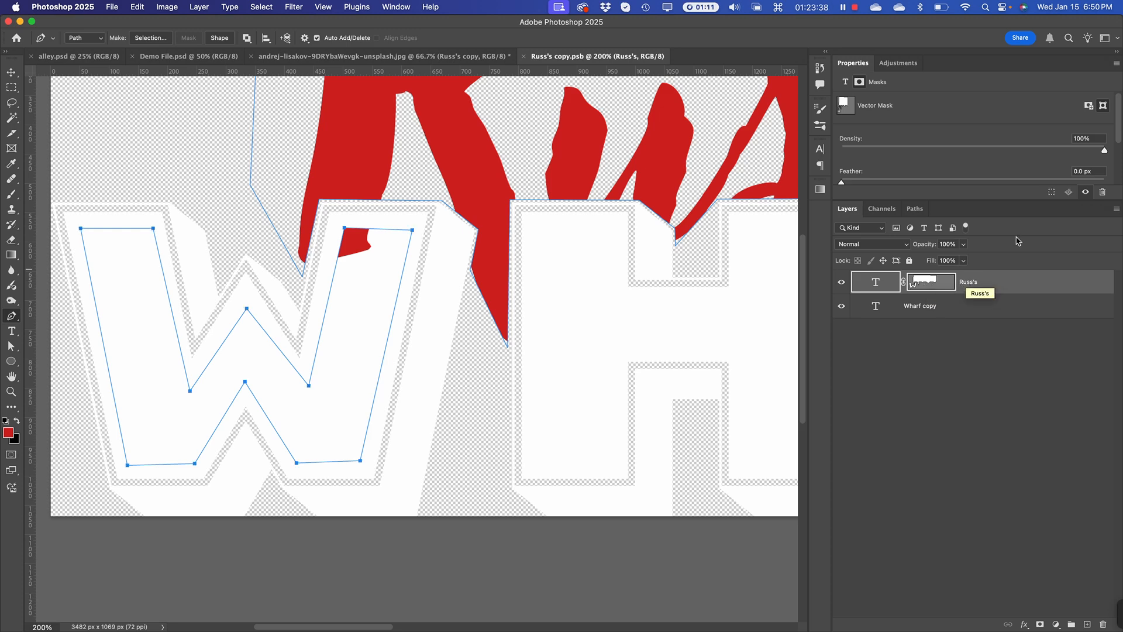
{"action": "left_click", "coordinate": [928, 286]}
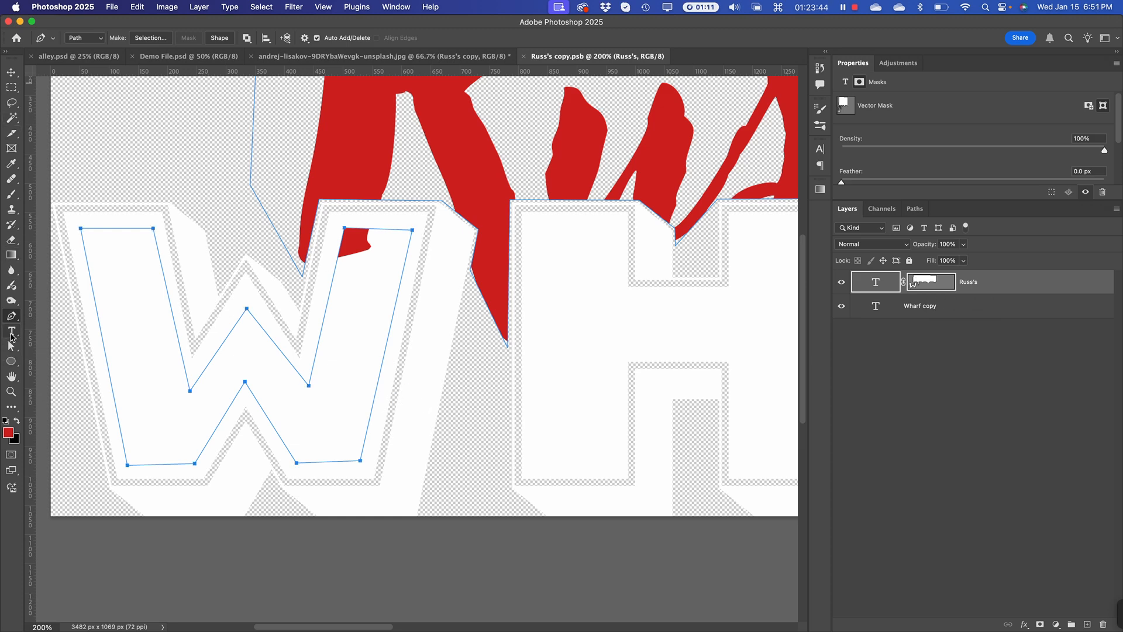
Step: Delete the W-shaped path from the Russ's vector mask by selecting all its anchor points with the Direct Selection tool
{"action": "right_click", "coordinate": [11, 316]}
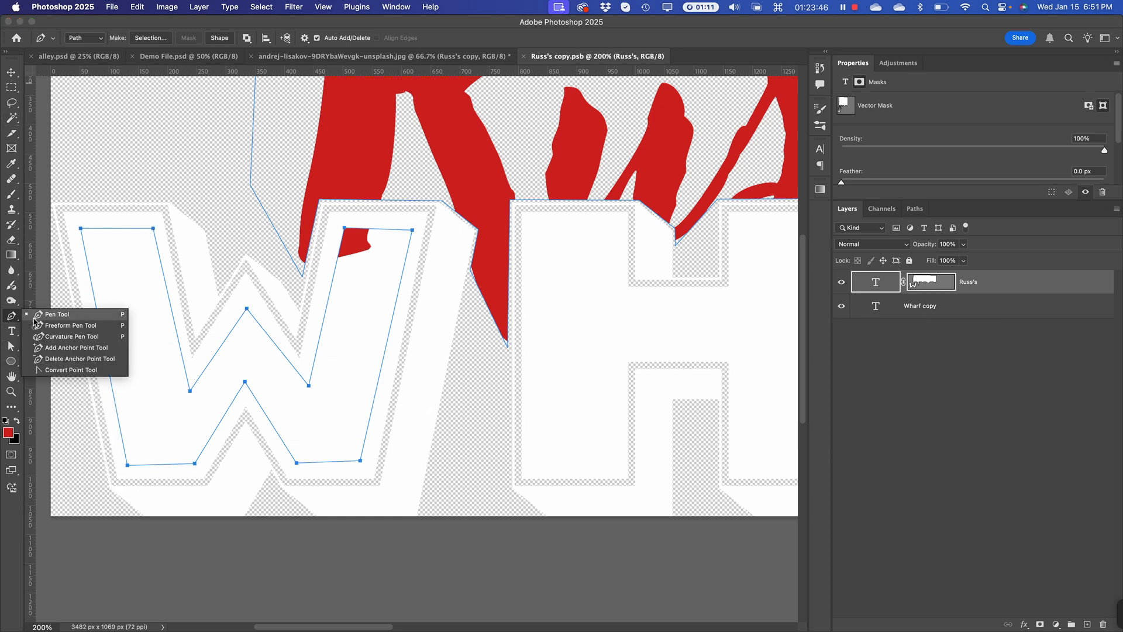
{"action": "left_click", "coordinate": [11, 347]}
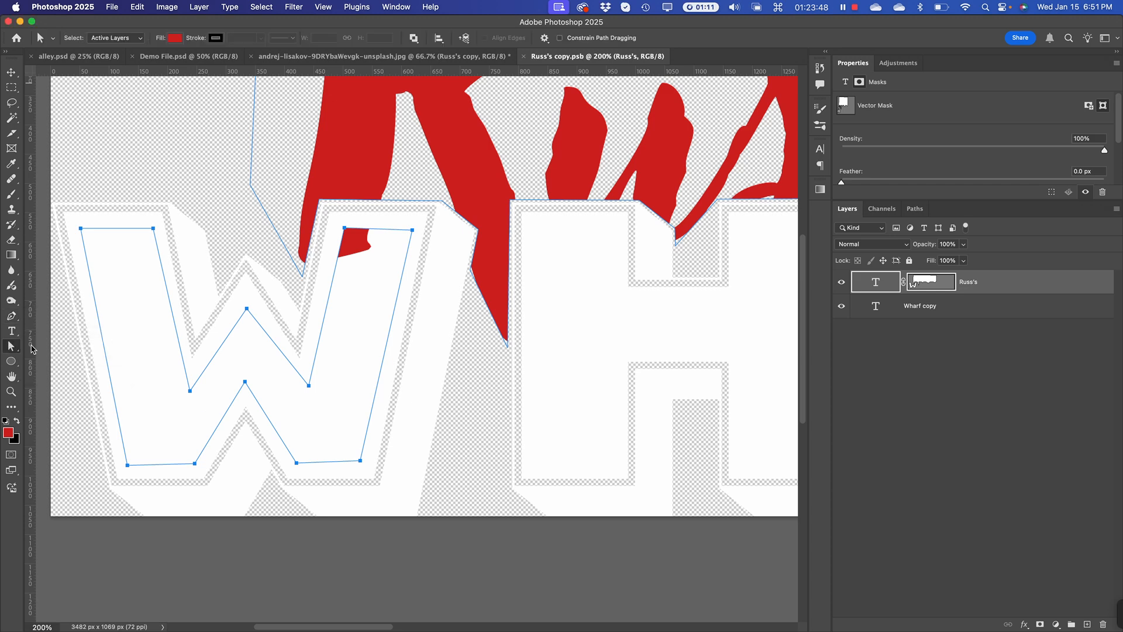
{"action": "left_click_drag", "start_coordinate": [80, 216], "coordinate": [276, 471]}
{"action": "key", "text": "BackSpace"}
{"action": "key", "text": "BackSpace"}
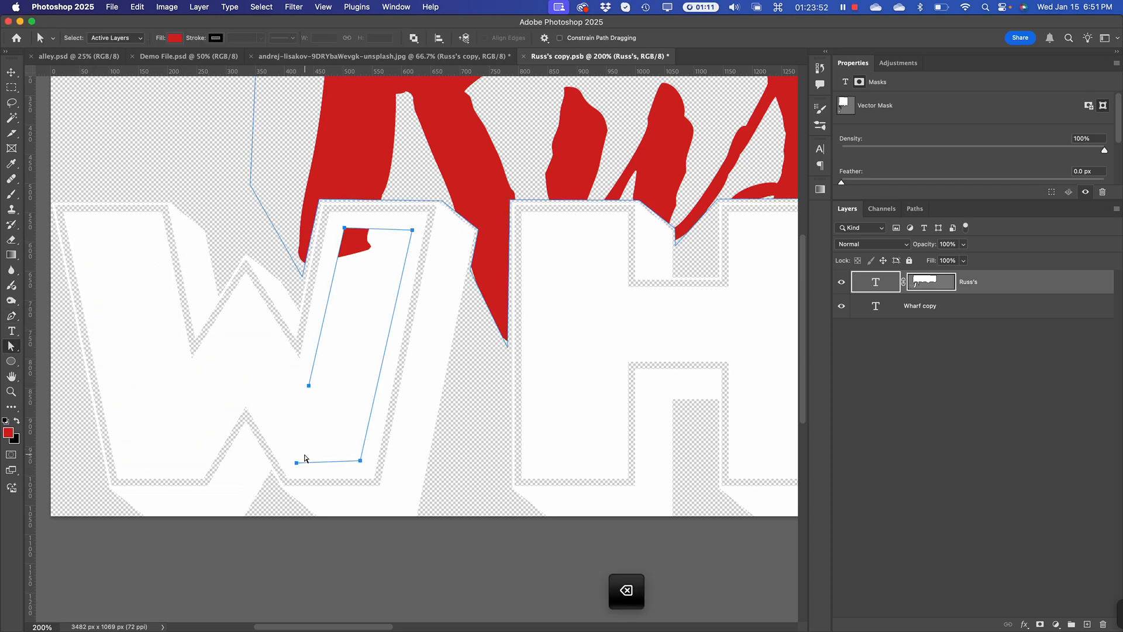
{"action": "key", "text": "super+minus"}
{"action": "key", "text": "super+minus"}
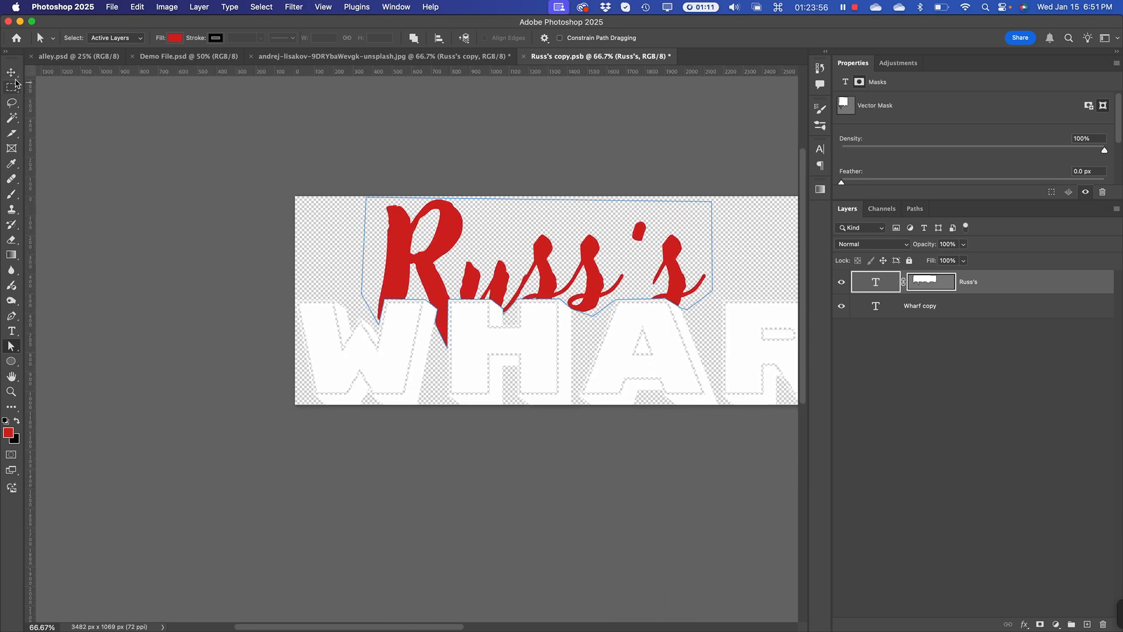
Step: Deselect the layers, save Russ's copy.psb and return to the andrej-lisakov wood-plank document
{"action": "key", "text": "v"}
{"action": "left_click", "coordinate": [964, 359]}
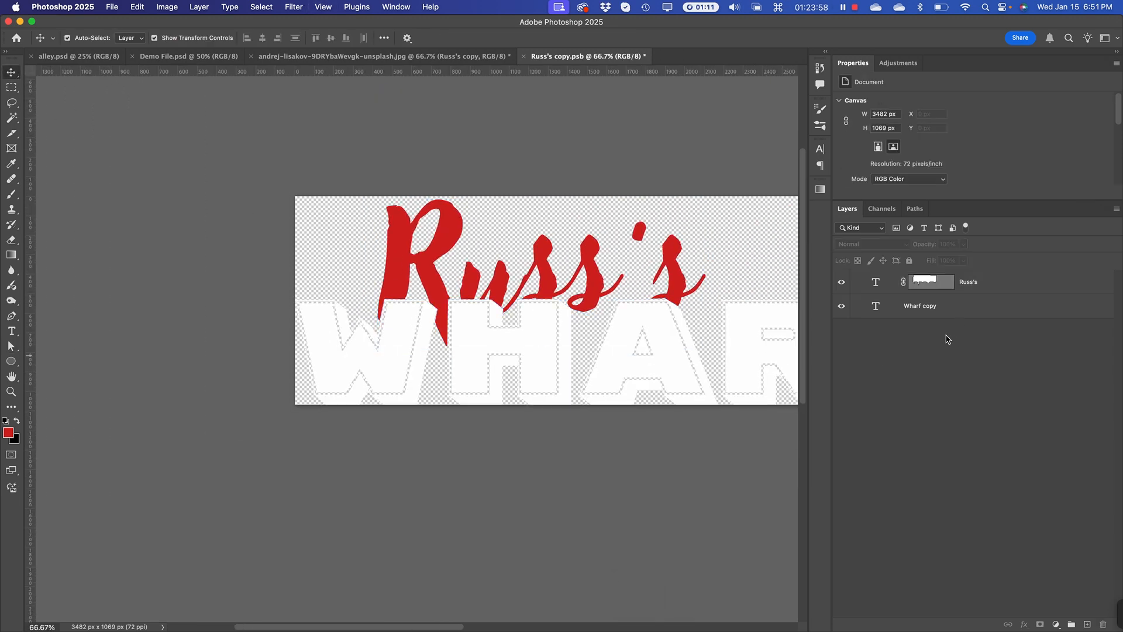
{"action": "left_click", "coordinate": [892, 308]}
{"action": "left_click", "coordinate": [868, 283]}
{"action": "left_click", "coordinate": [911, 380]}
{"action": "key", "text": "super+s"}
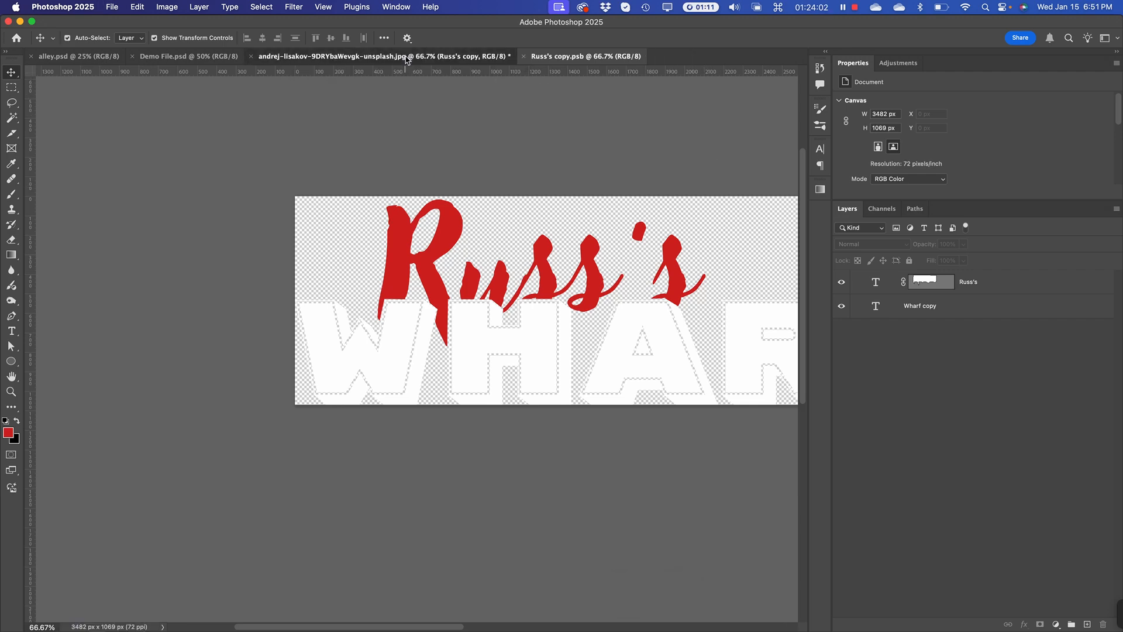
{"action": "left_click", "coordinate": [407, 59]}
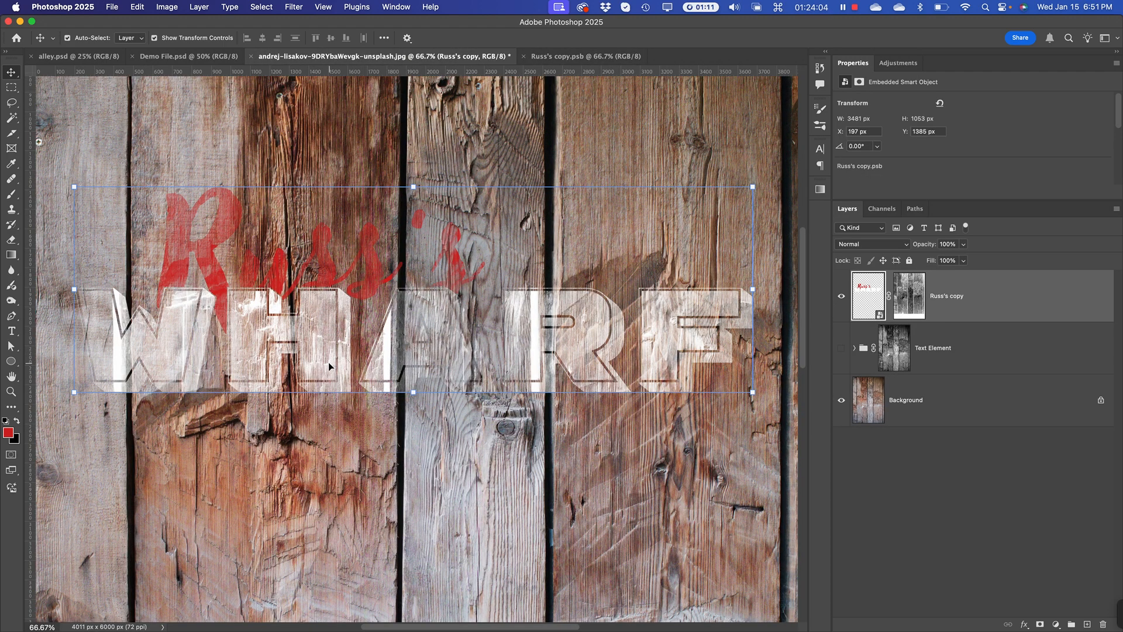
Step: Examine the updated sign on the wood planks together with the Russ's copy layer's smart object and layer mask
{"action": "key", "text": "super+minus"}
{"action": "key", "text": "super+minus"}
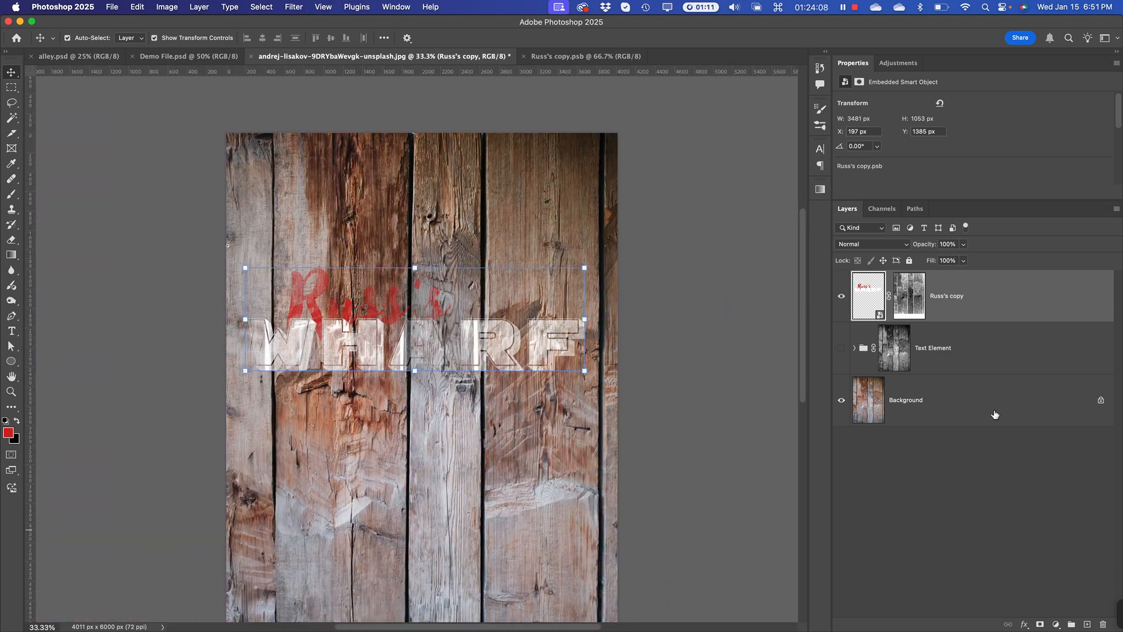
{"action": "double_click", "coordinate": [871, 293]}
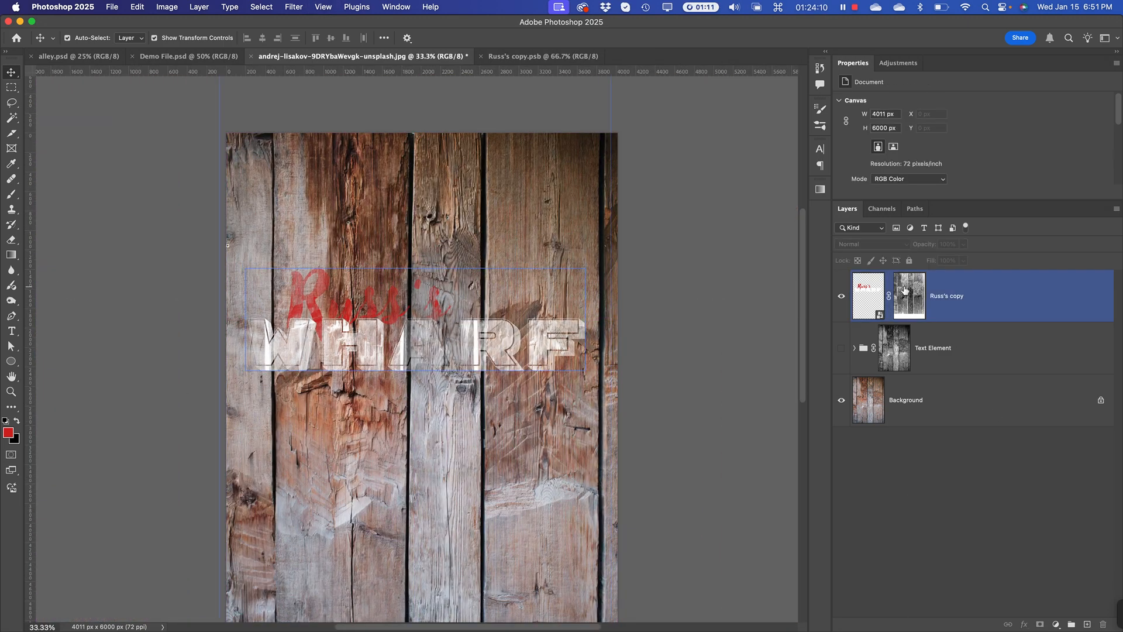
{"action": "left_click", "coordinate": [860, 298]}
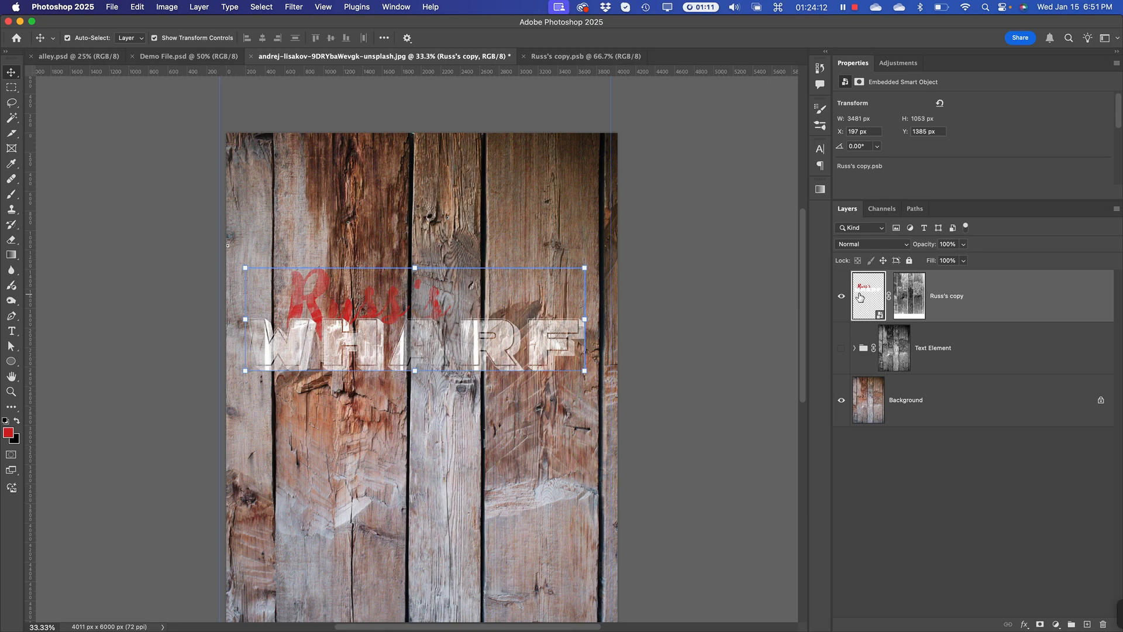
{"action": "key", "text": "super+equal"}
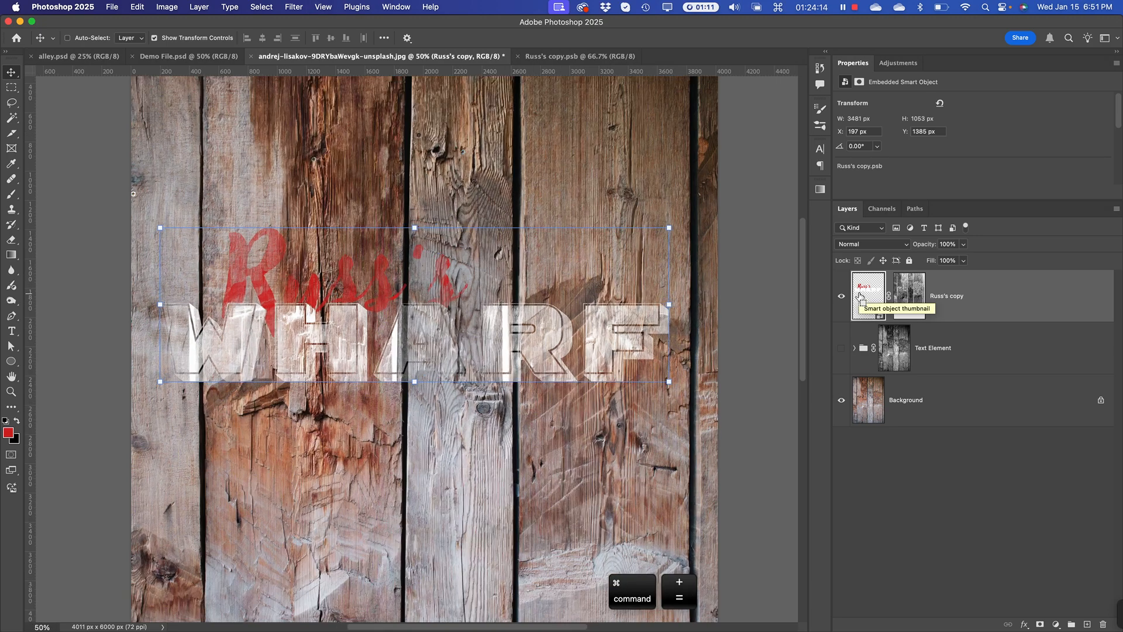
{"action": "key", "text": "super+minus"}
{"action": "key", "text": "super+minus"}
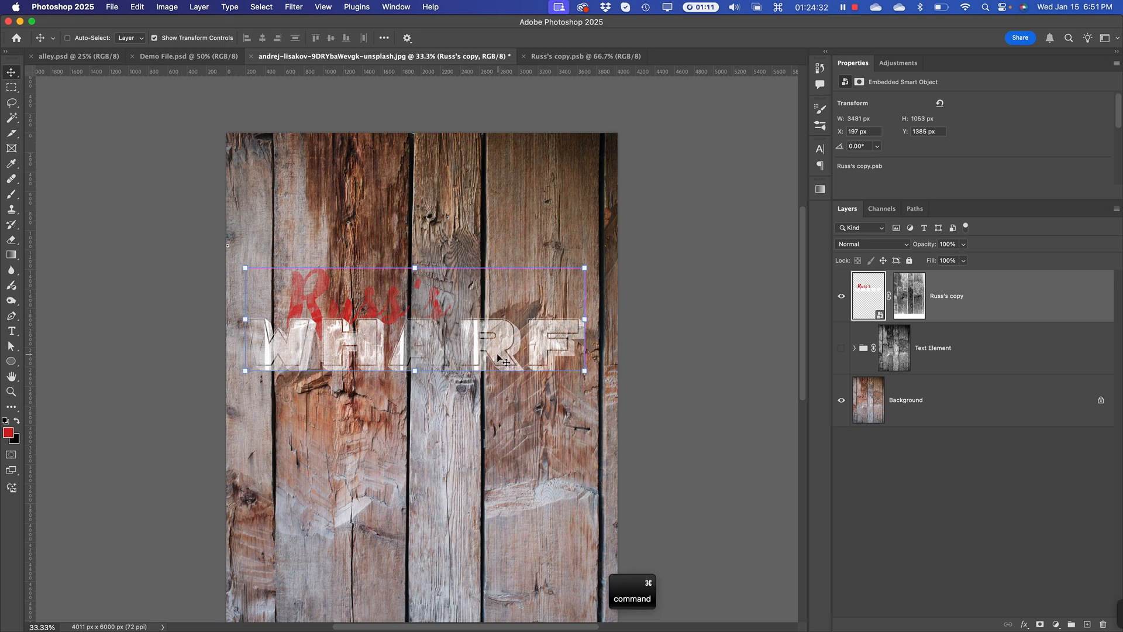
{"action": "key", "text": "super+z"}
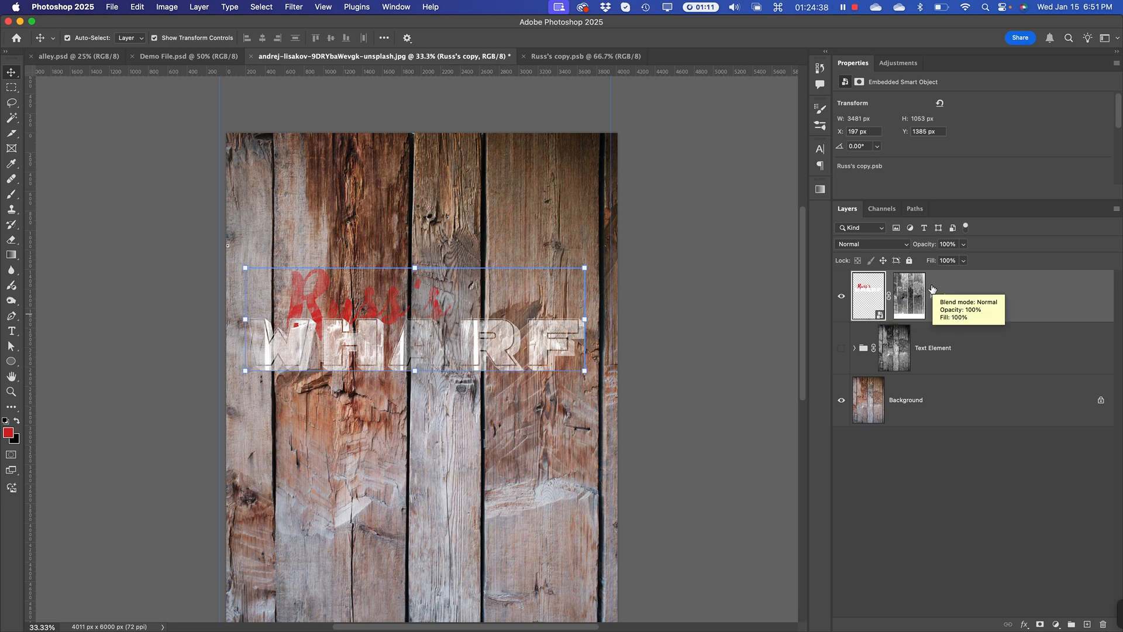
{"action": "left_click", "coordinate": [916, 299]}
{"action": "left_click_drag", "start_coordinate": [914, 300], "coordinate": [916, 303]}
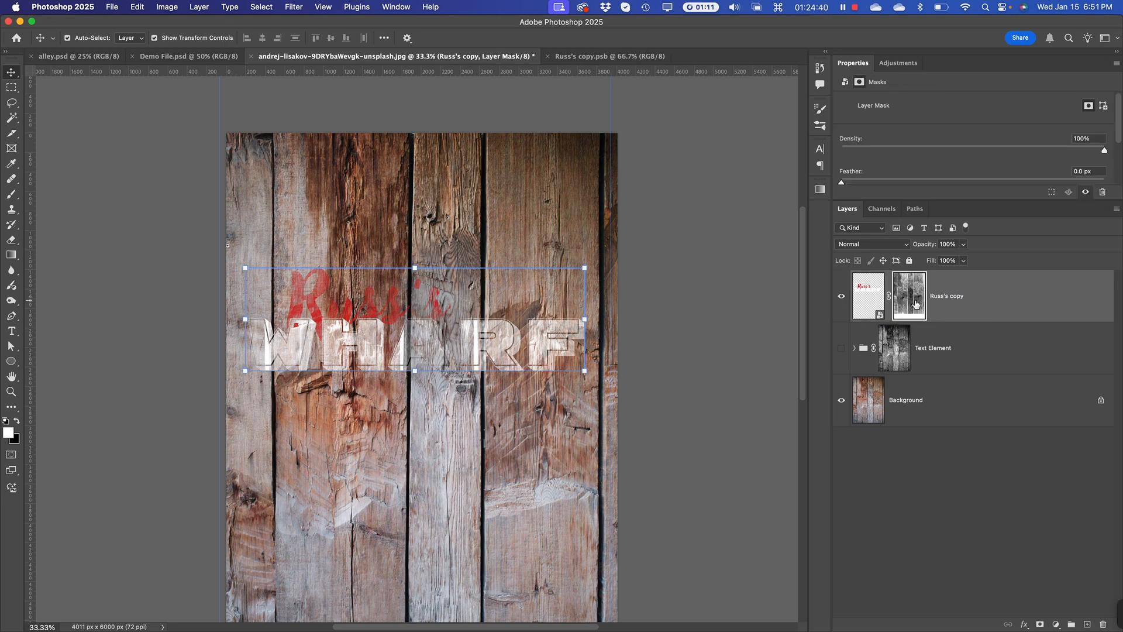
{"action": "key", "text": "super+plus"}
{"action": "key", "text": "super+plus"}
{"action": "key", "text": "super+plus"}
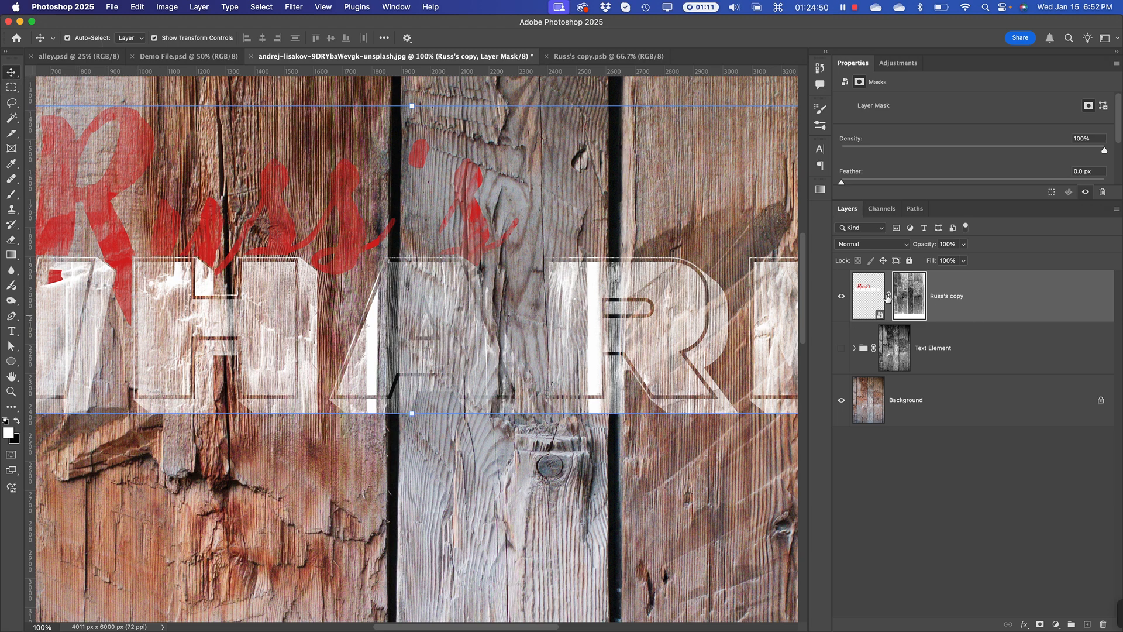
Step: Move the Russ's copy smart object independently of its mask to about X 265 px, Y 1893 px on the planks
{"action": "left_click", "coordinate": [870, 295]}
{"action": "mouse_move", "coordinate": [444, 318]}
{"action": "left_mouse_down"}
{"action": "mouse_move", "coordinate": [468, 337]}
{"action": "mouse_move", "coordinate": [448, 321]}
{"action": "left_mouse_up"}
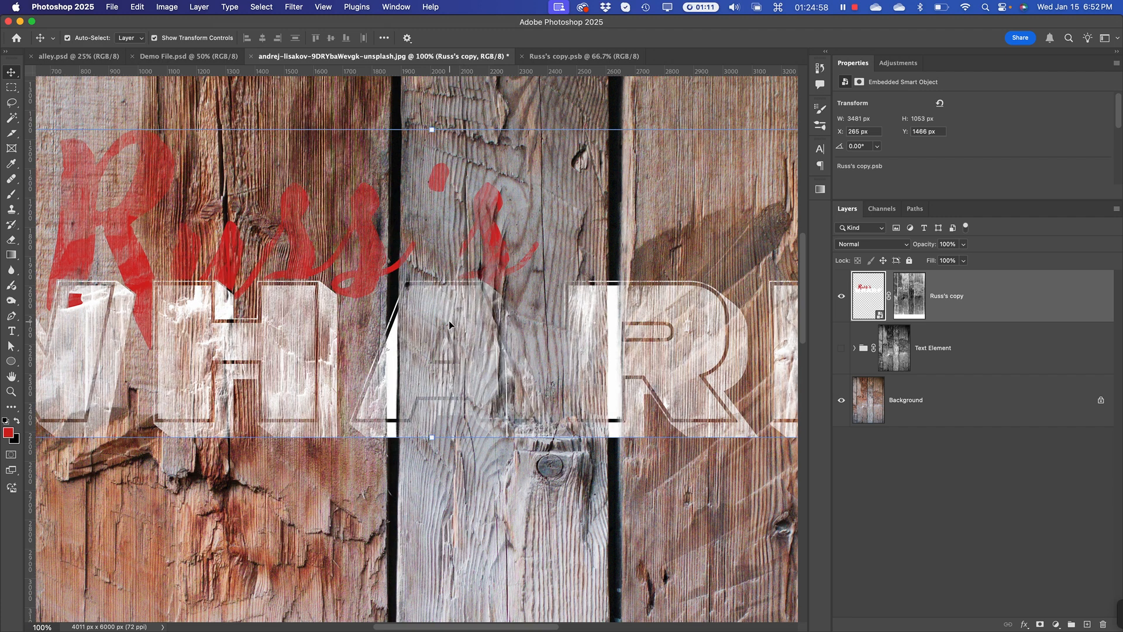
{"action": "key", "text": "cmd+minus"}
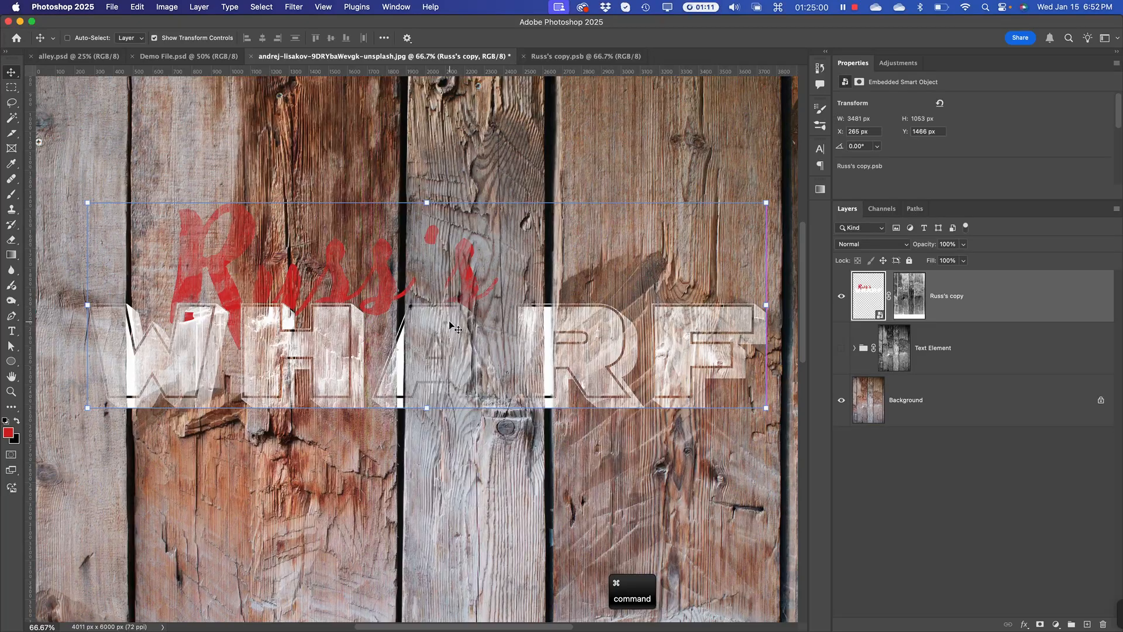
{"action": "key", "text": "super+minus"}
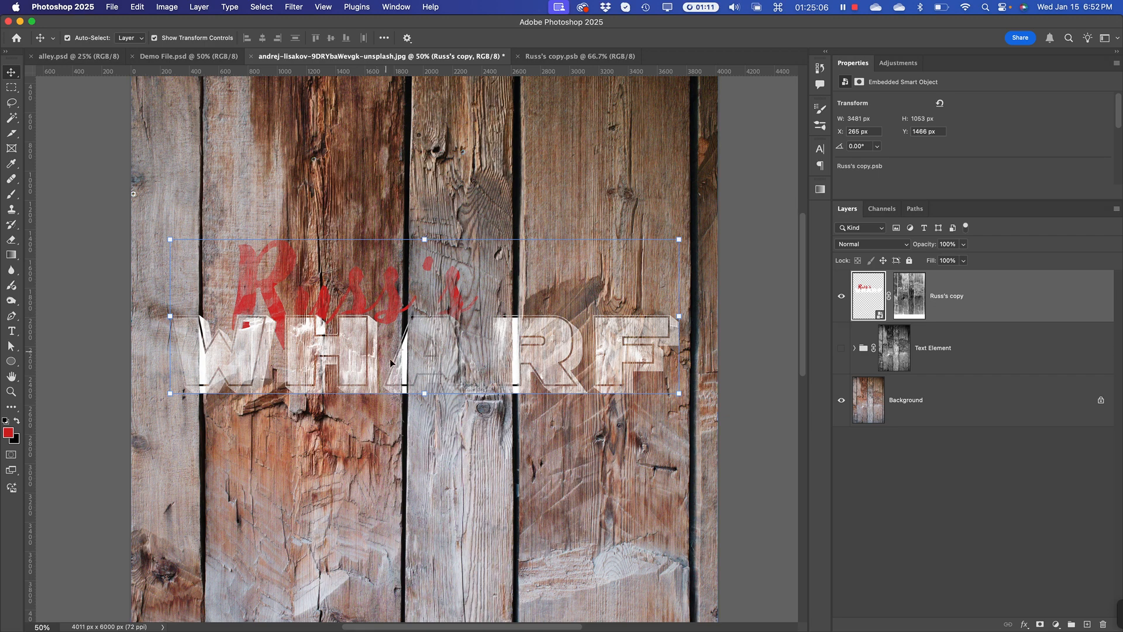
{"action": "left_click_drag", "start_coordinate": [447, 360], "coordinate": [447, 416]}
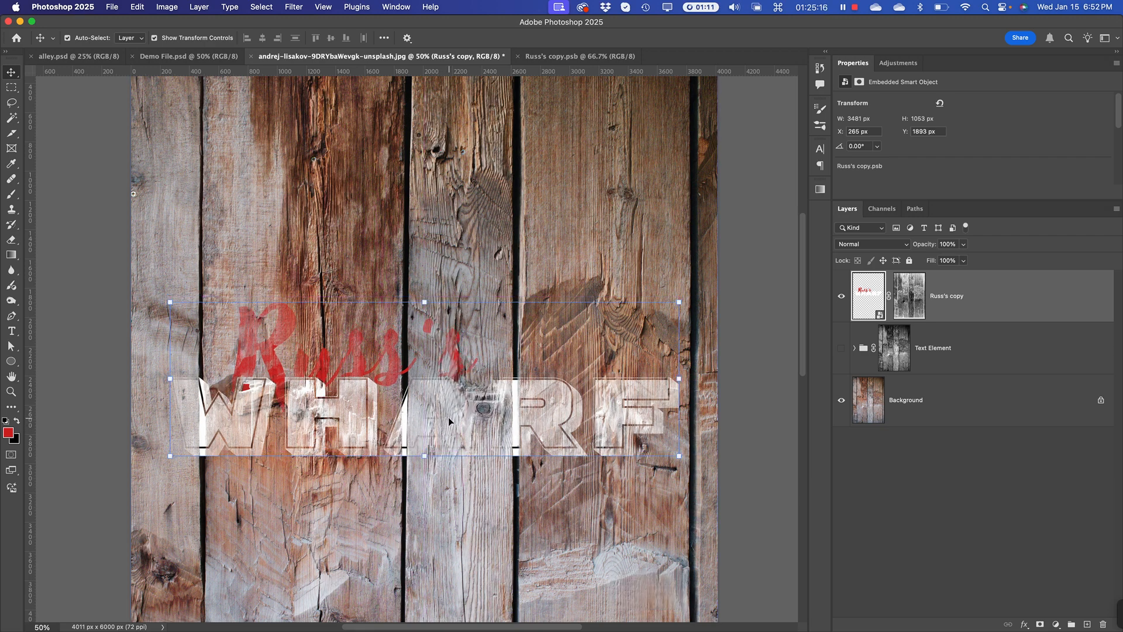
Step: Delete the layer mask from the Russ's copy layer
{"action": "key", "text": "shift"}
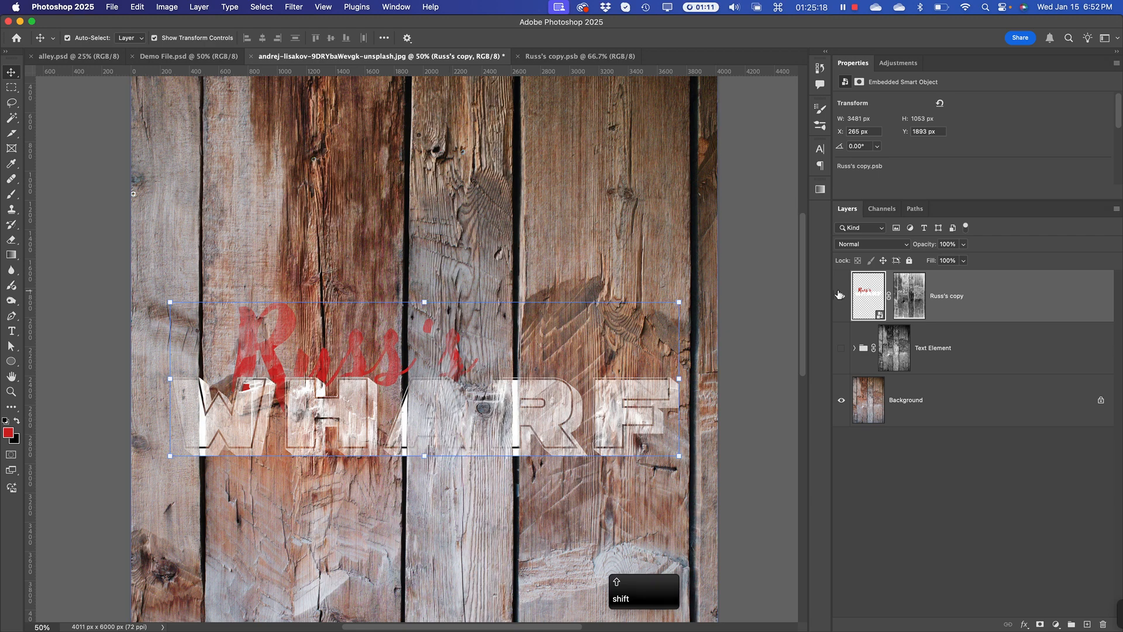
{"action": "left_click", "coordinate": [916, 296]}
{"action": "key", "text": "BackSpace"}
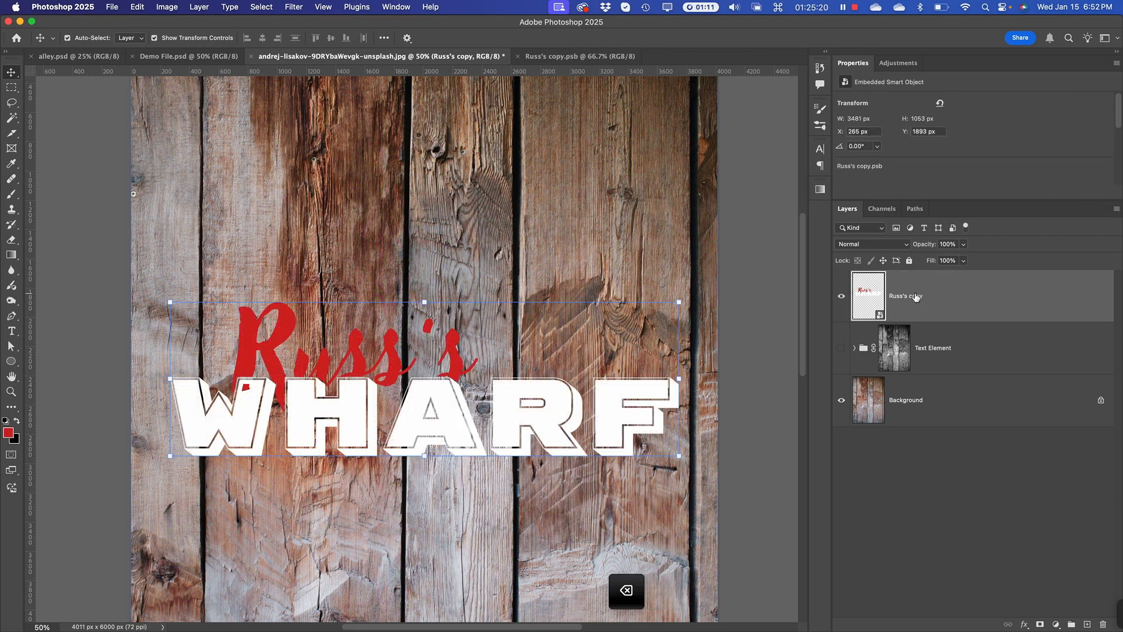
Step: Load the Wood Texture Alpha channel as a selection and add it as a layer mask on Russ's copy
{"action": "left_click", "coordinate": [881, 209]}
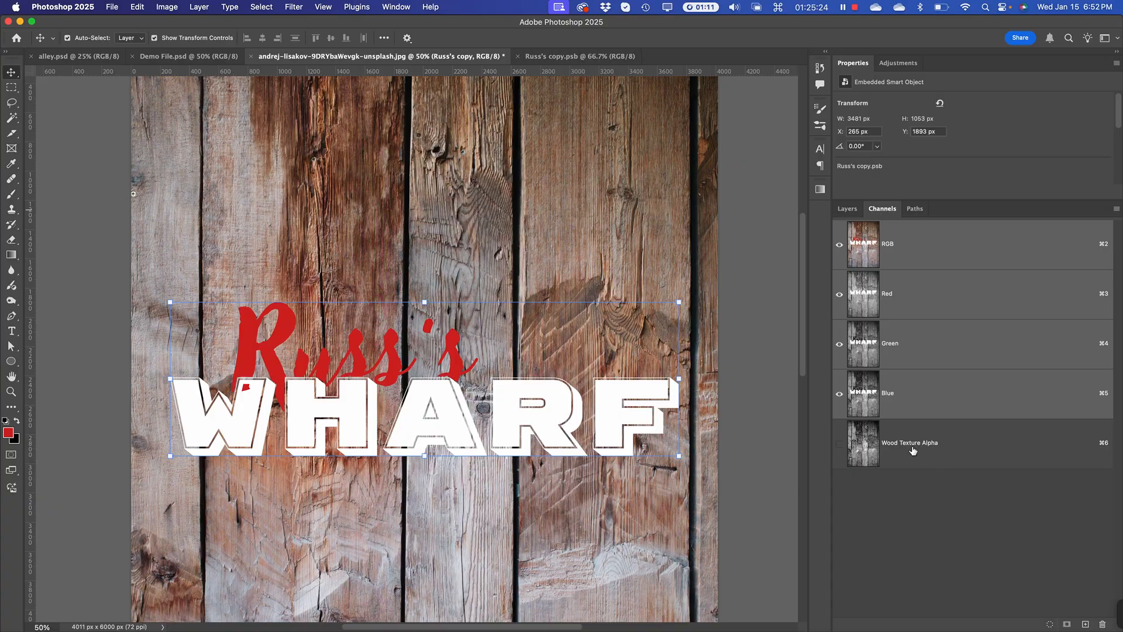
{"action": "left_click", "coordinate": [856, 446]}
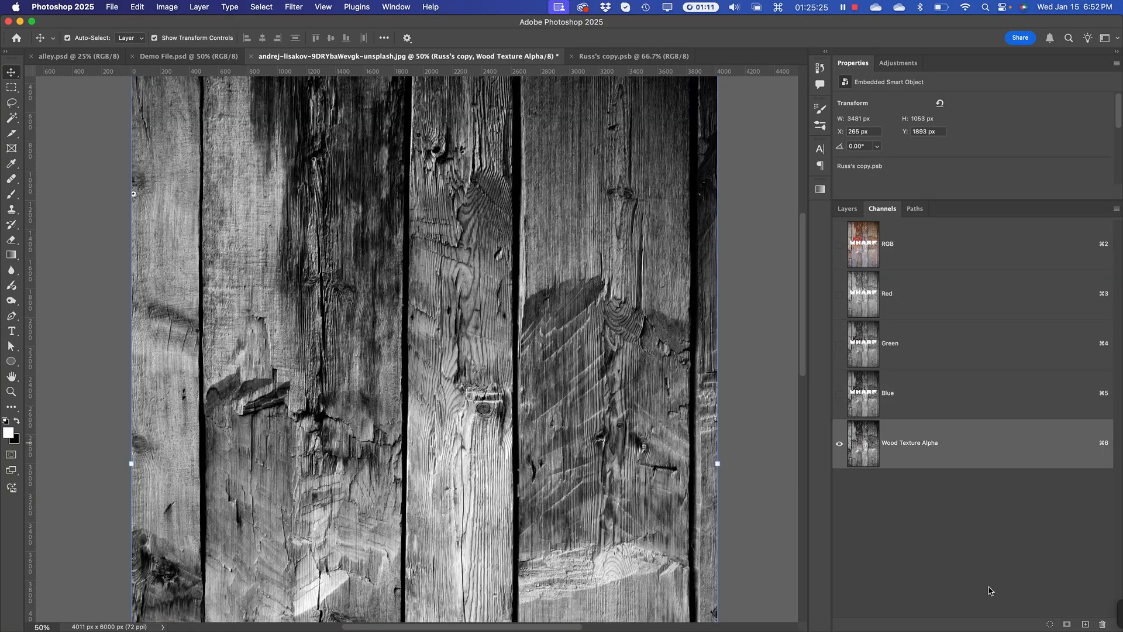
{"action": "left_click", "coordinate": [1050, 625]}
{"action": "left_click", "coordinate": [866, 244]}
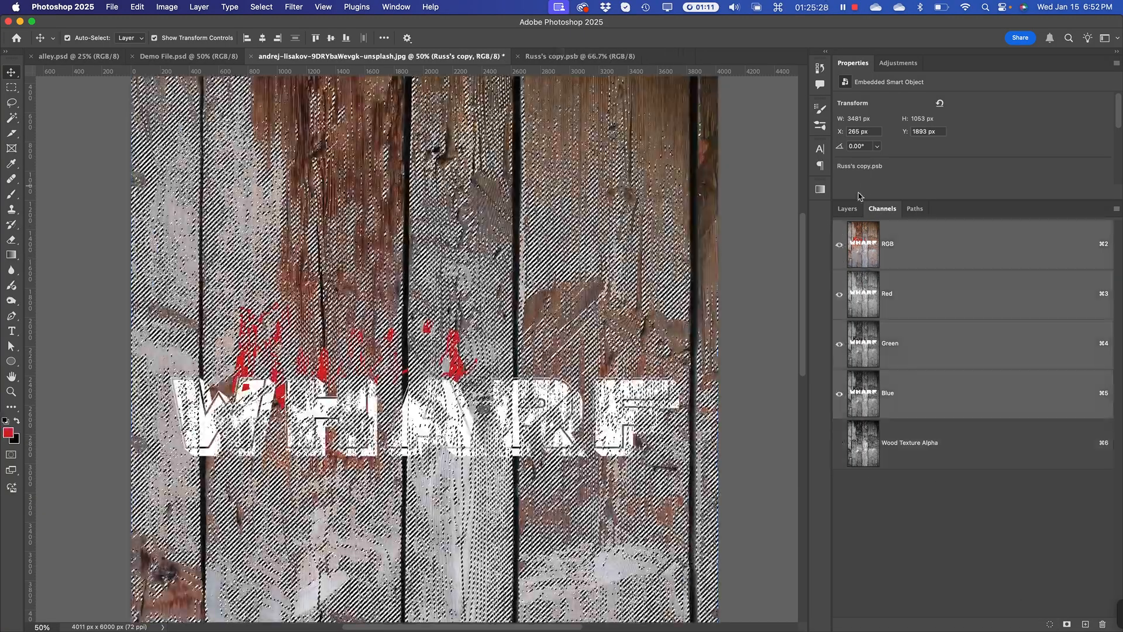
{"action": "left_click", "coordinate": [847, 209]}
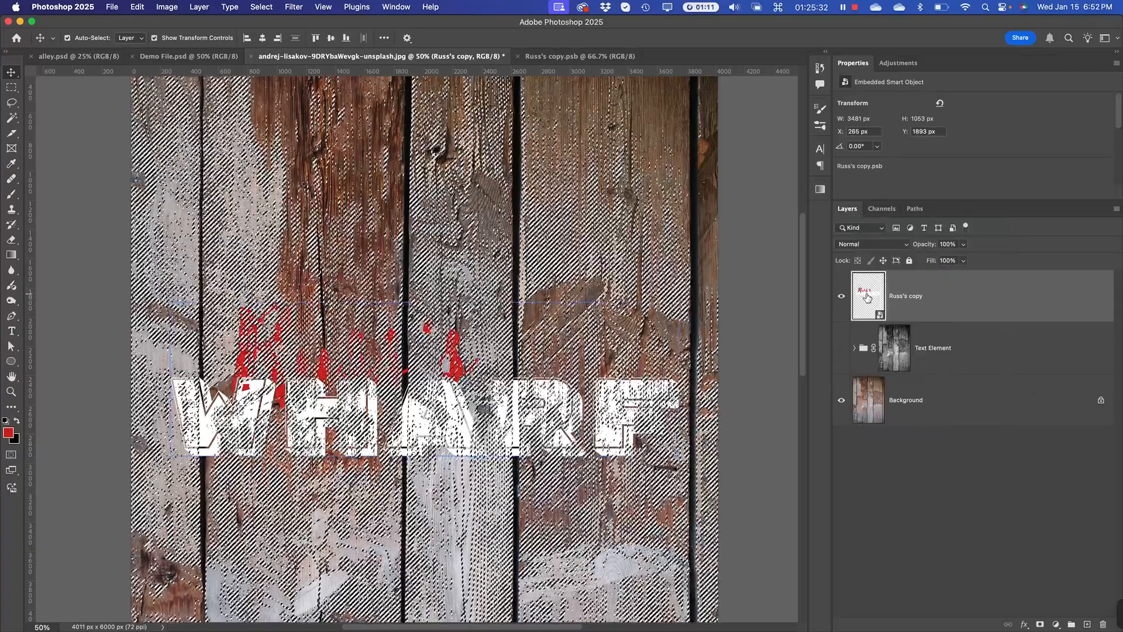
{"action": "left_click", "coordinate": [1040, 625]}
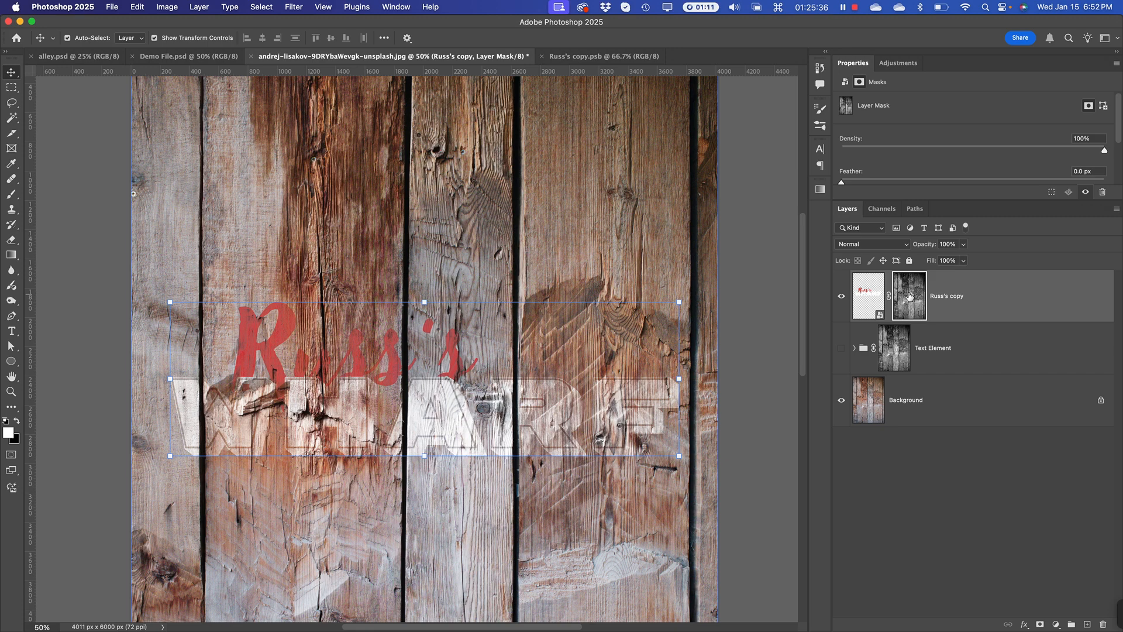
Step: Invert the Russ's copy layer mask and unlink it from the smart object
{"action": "key", "text": "super+i"}
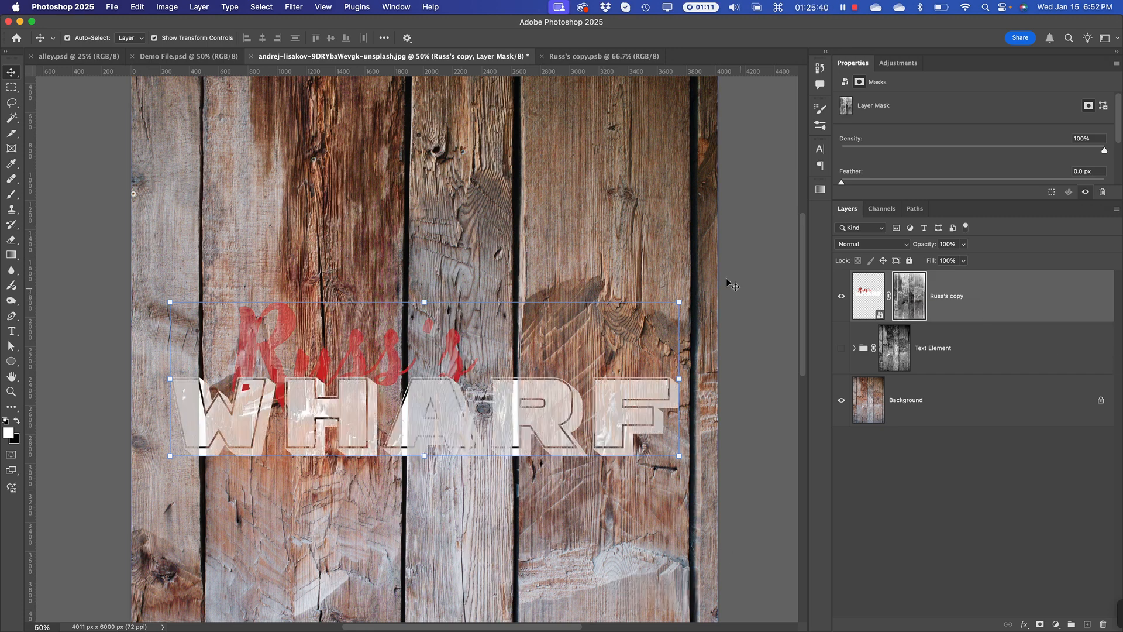
{"action": "left_click", "coordinate": [889, 297]}
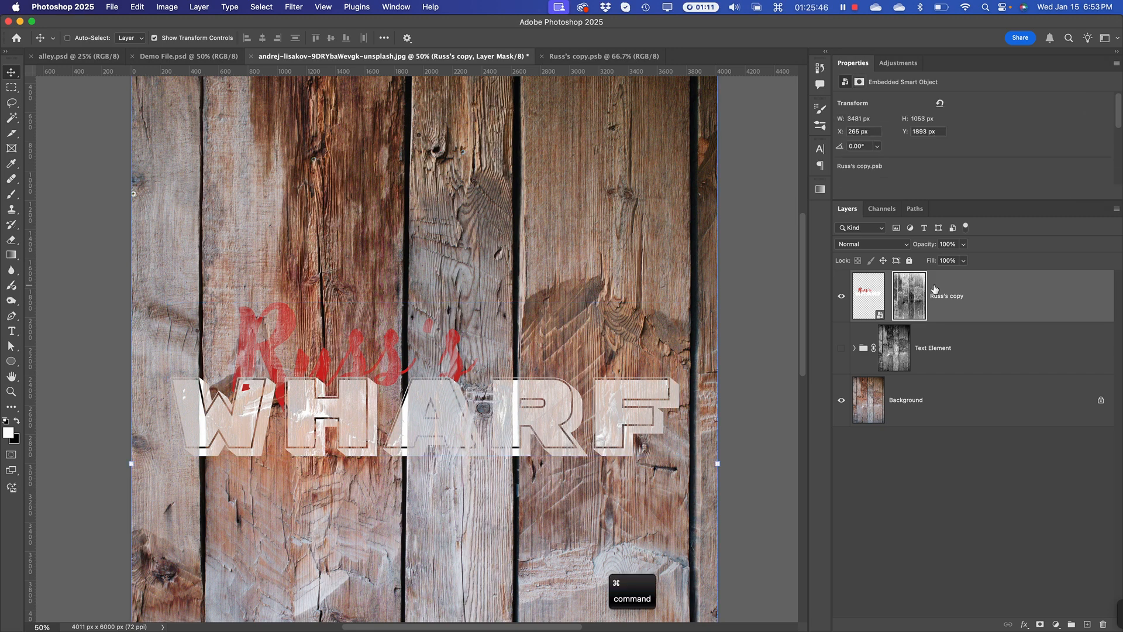
Step: Scale the Russ's copy smart object to about 128.4%, rotate it about -16.61° and place it across the upper planks
{"action": "key", "text": "super+minus"}
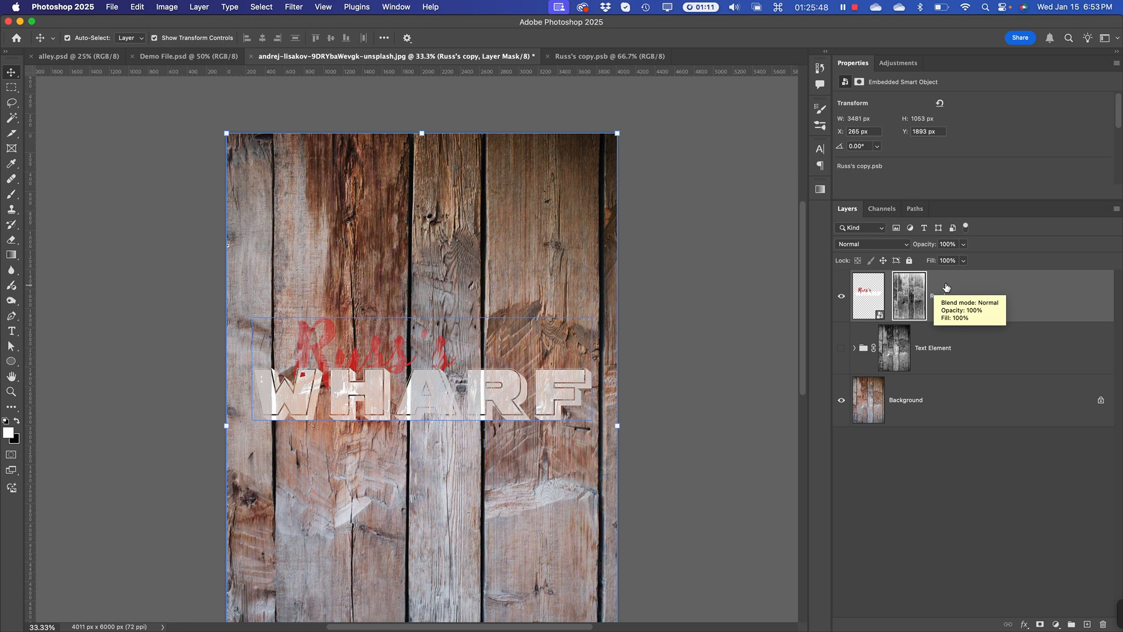
{"action": "left_click", "coordinate": [868, 295]}
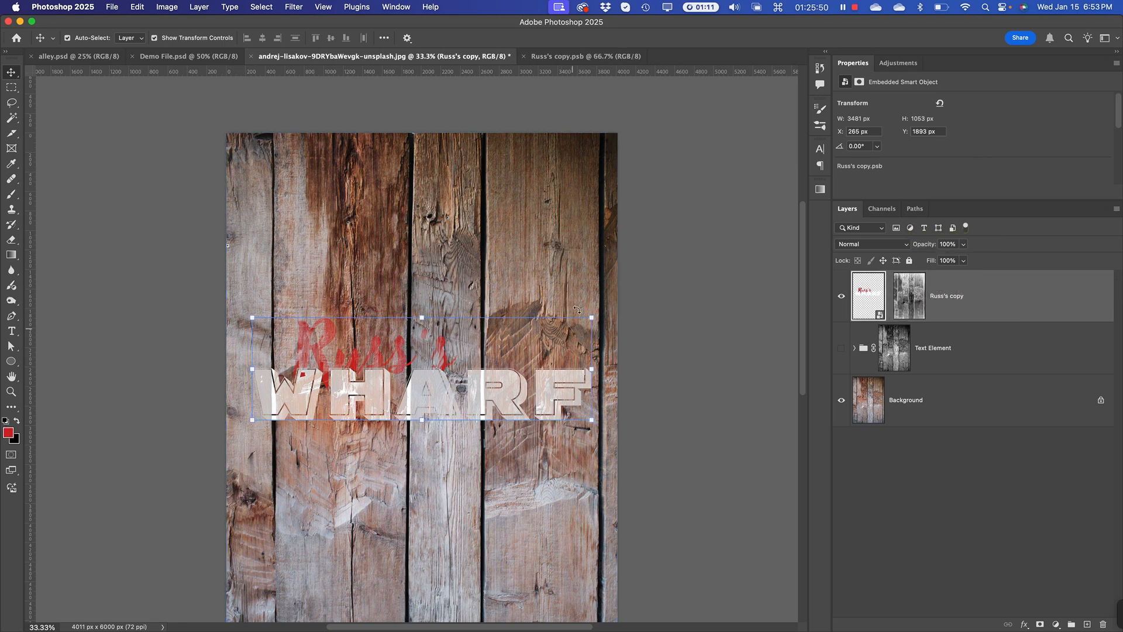
{"action": "left_click_drag", "start_coordinate": [590, 318], "coordinate": [660, 295]}
{"action": "left_click_drag", "start_coordinate": [530, 383], "coordinate": [488, 294]}
{"action": "left_click_drag", "start_coordinate": [636, 345], "coordinate": [628, 232]}
{"action": "left_click_drag", "start_coordinate": [447, 307], "coordinate": [458, 320]}
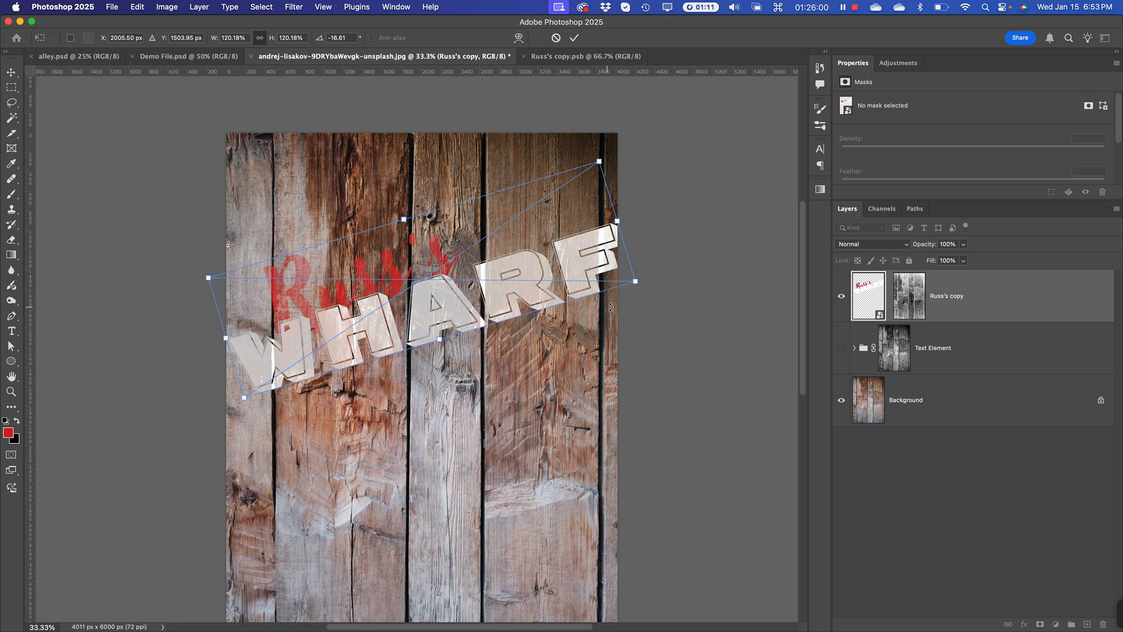
{"action": "left_click_drag", "start_coordinate": [636, 284], "coordinate": [649, 299]}
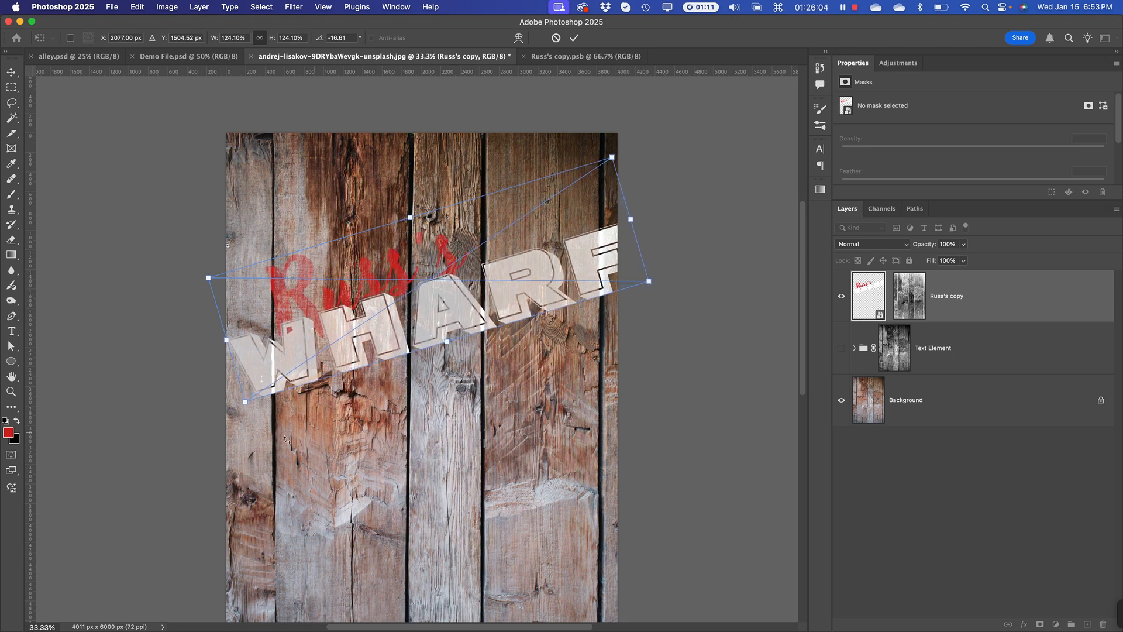
{"action": "left_click_drag", "start_coordinate": [211, 272], "coordinate": [193, 278]}
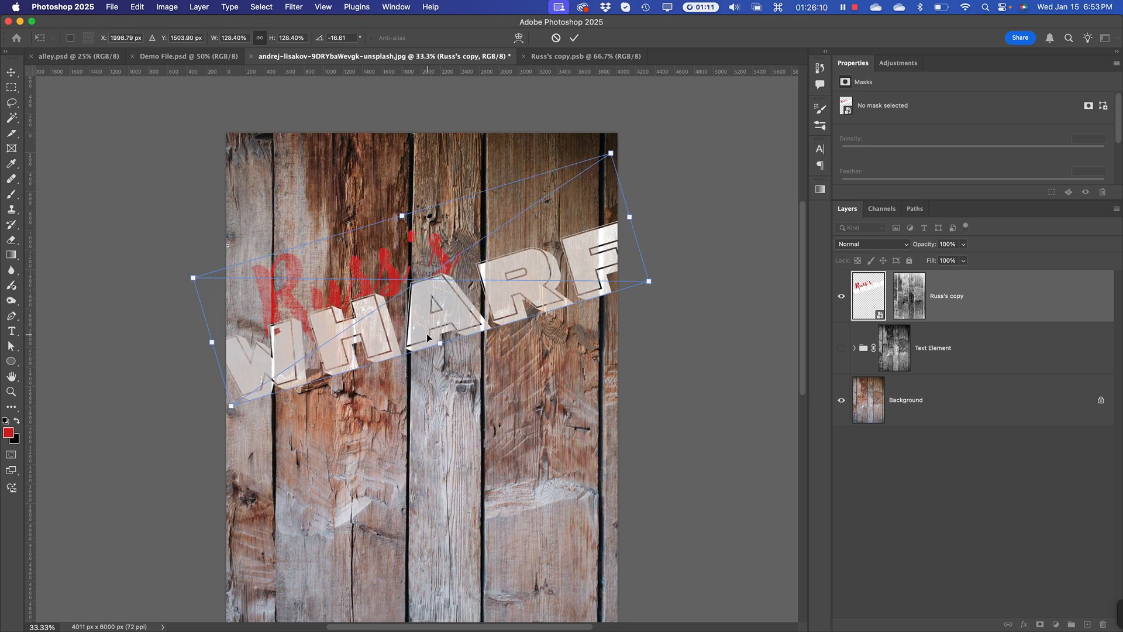
{"action": "left_click_drag", "start_coordinate": [428, 338], "coordinate": [426, 354]}
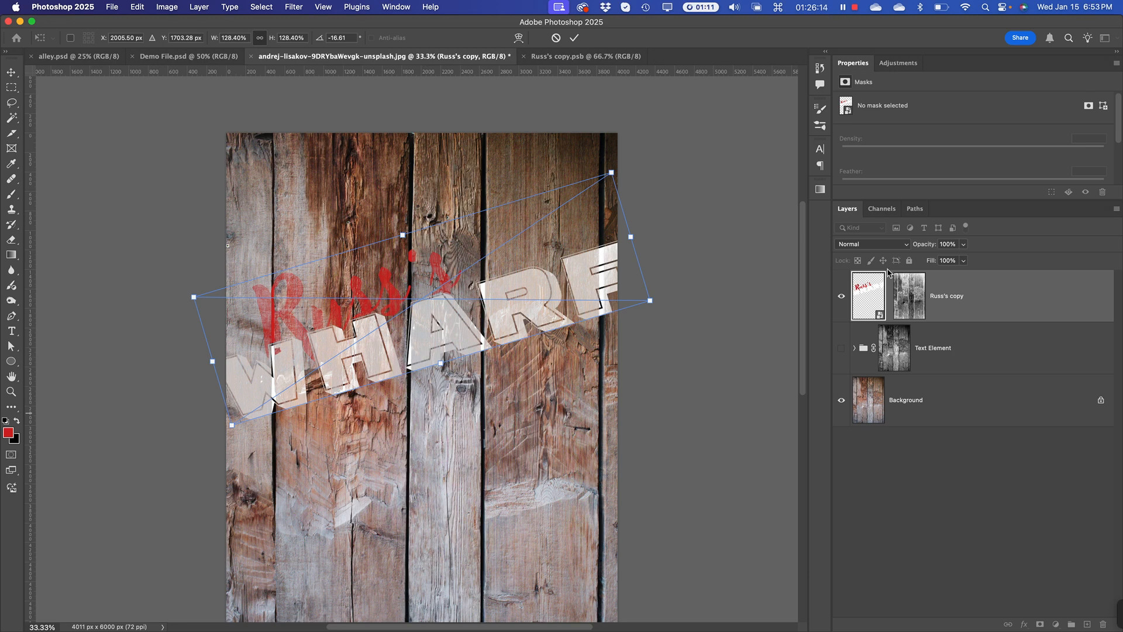
{"action": "key", "text": "Return"}
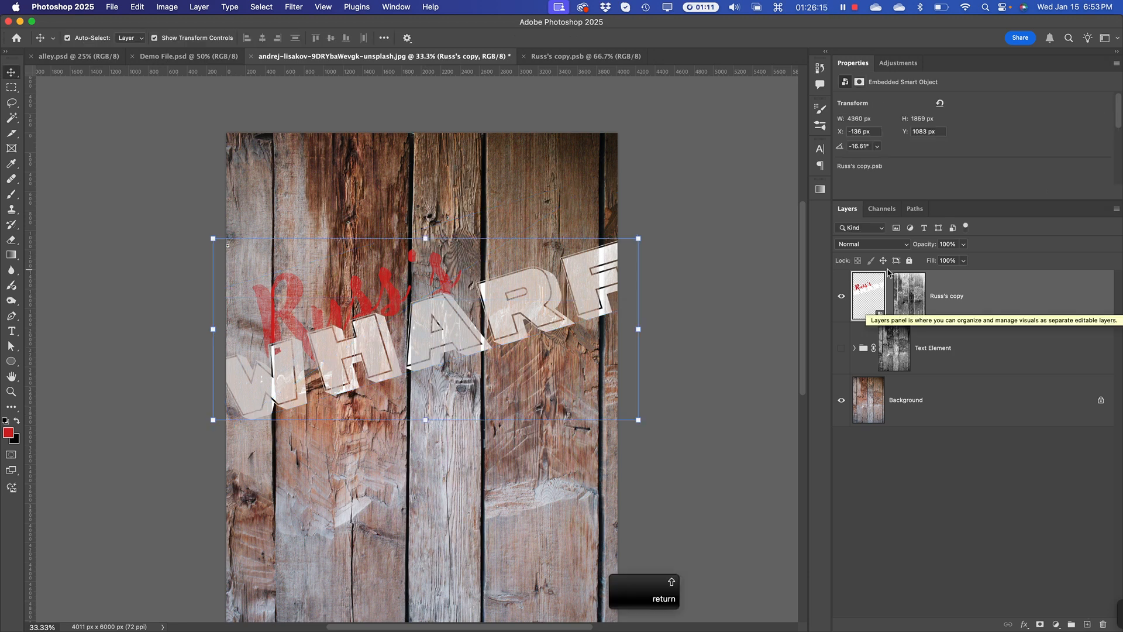
Step: Deselect the Russ's copy layer and view the tilted sign across the full height of the wood planks
{"action": "left_click", "coordinate": [954, 523]}
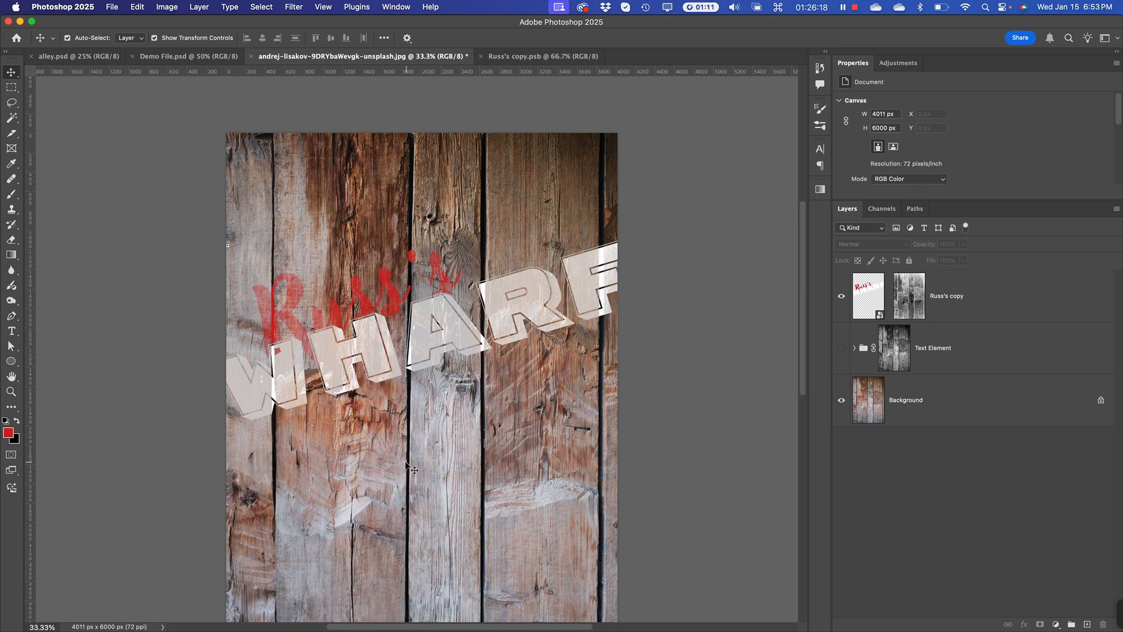
{"action": "left_click_drag", "start_coordinate": [408, 467], "coordinate": [349, 288]}
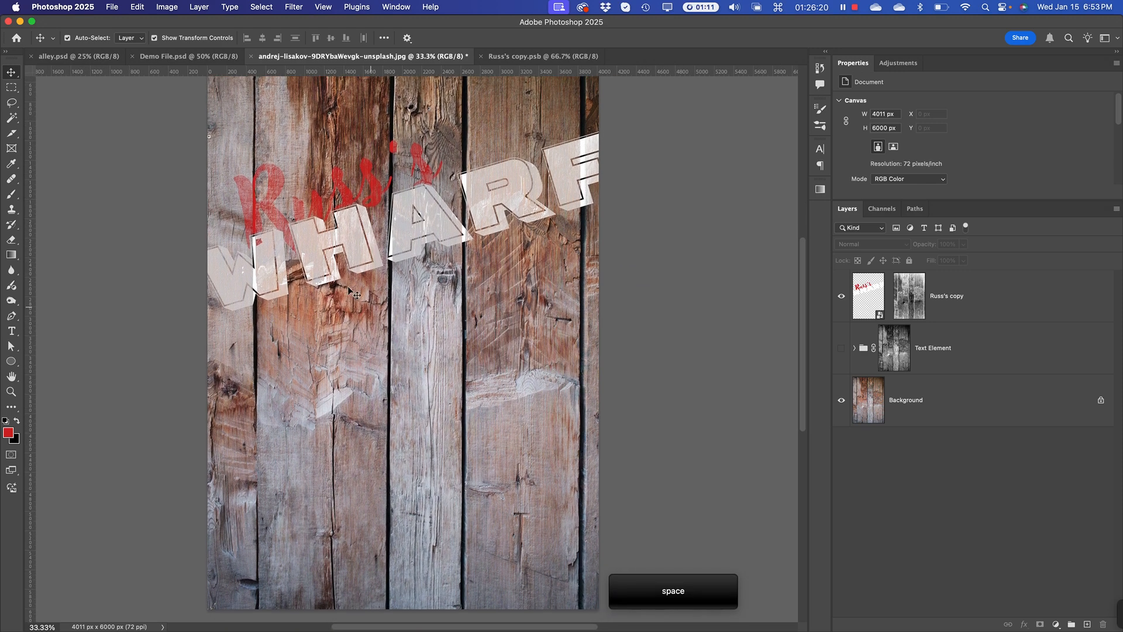
{"action": "left_click", "coordinate": [351, 188]}
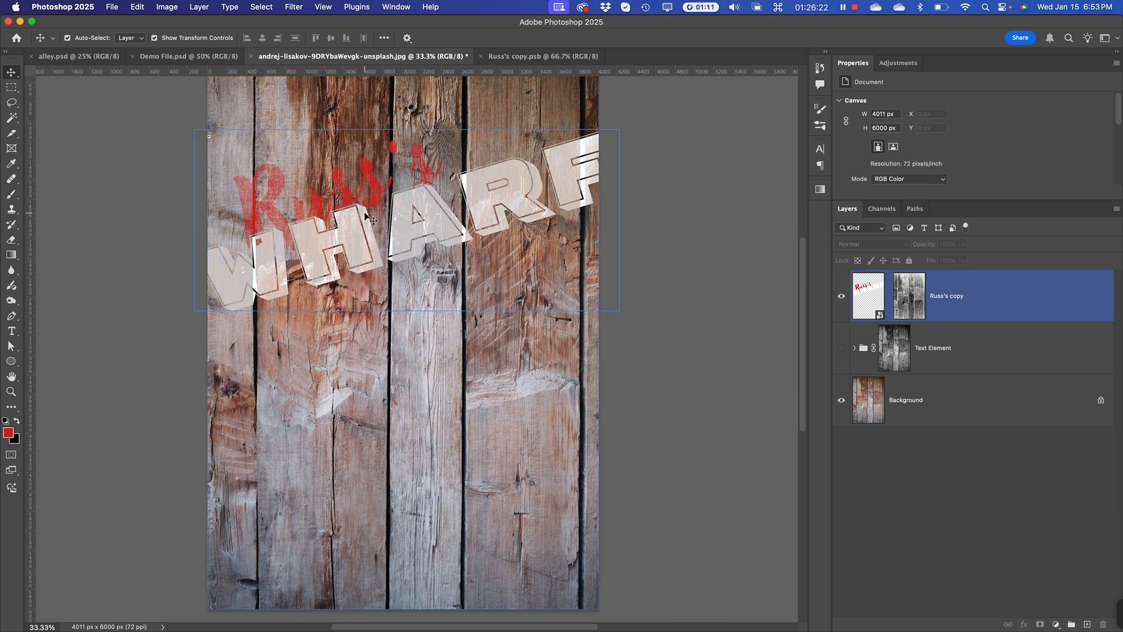
{"action": "left_click", "coordinate": [187, 214]}
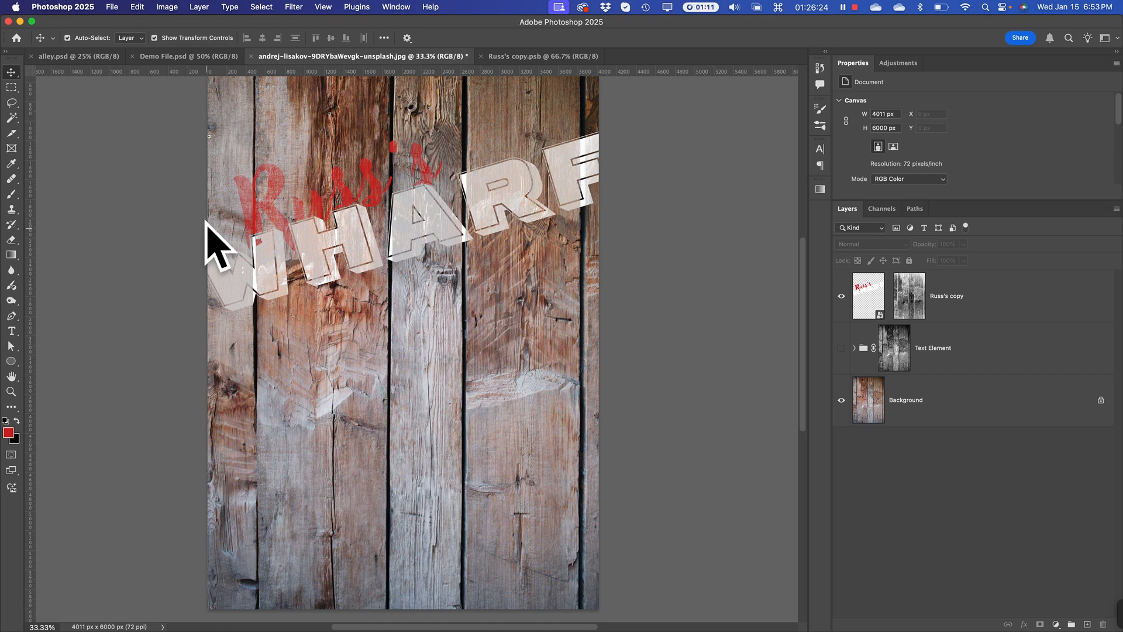
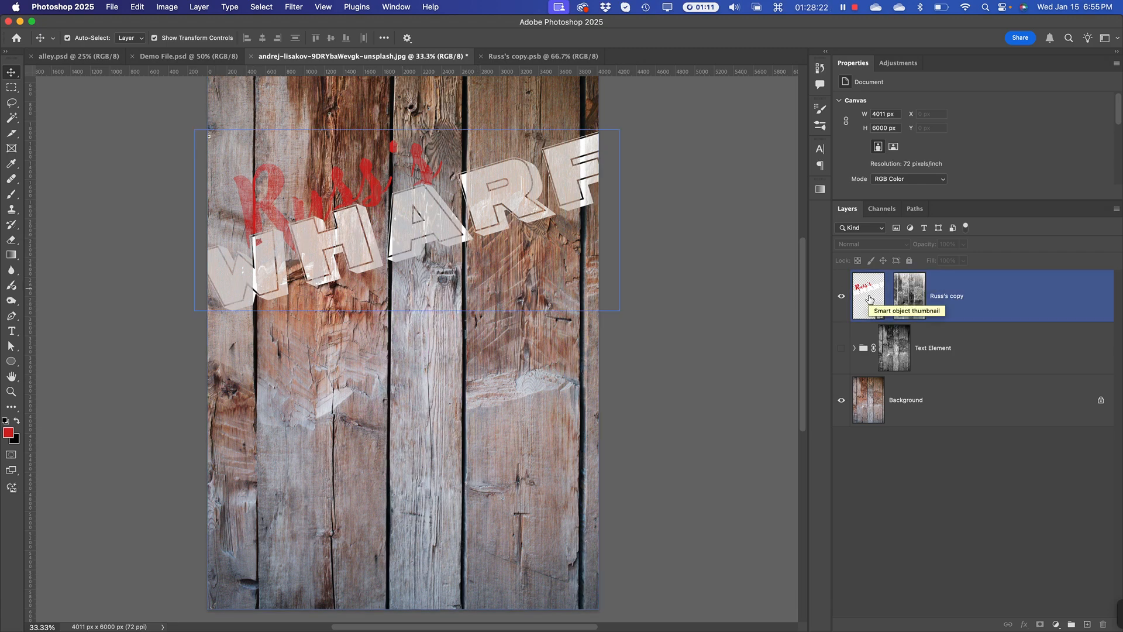
Step: Open the contents of the Russ's copy smart object and select the Wharf copy text layer
{"action": "double_click", "coordinate": [870, 300]}
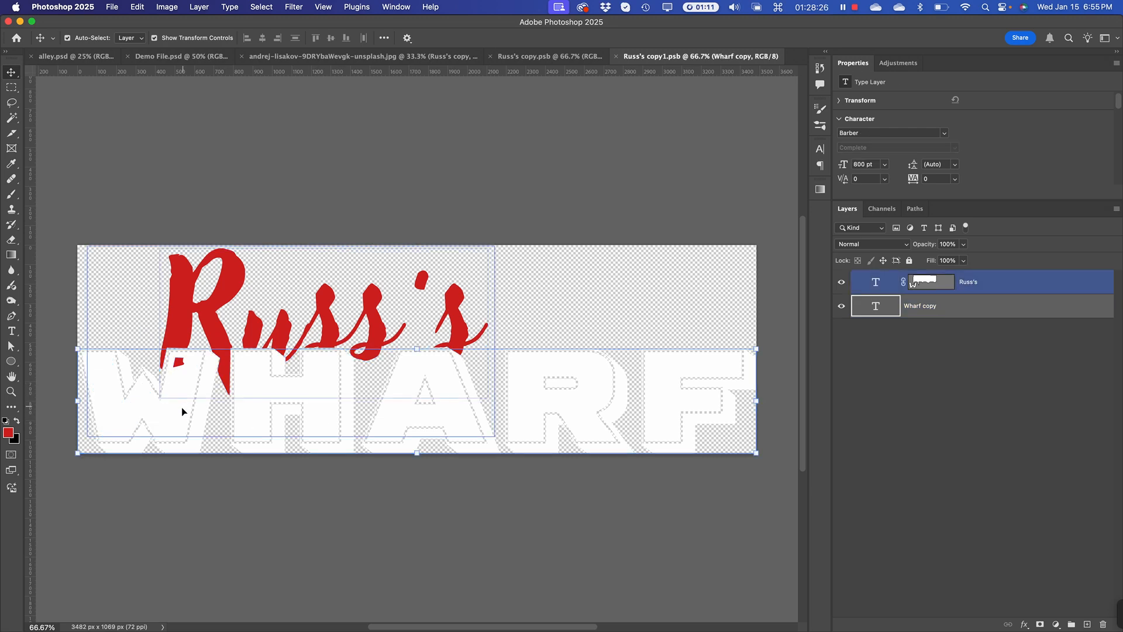
{"action": "left_click", "coordinate": [178, 427]}
{"action": "left_click", "coordinate": [933, 283]}
{"action": "left_click", "coordinate": [921, 314]}
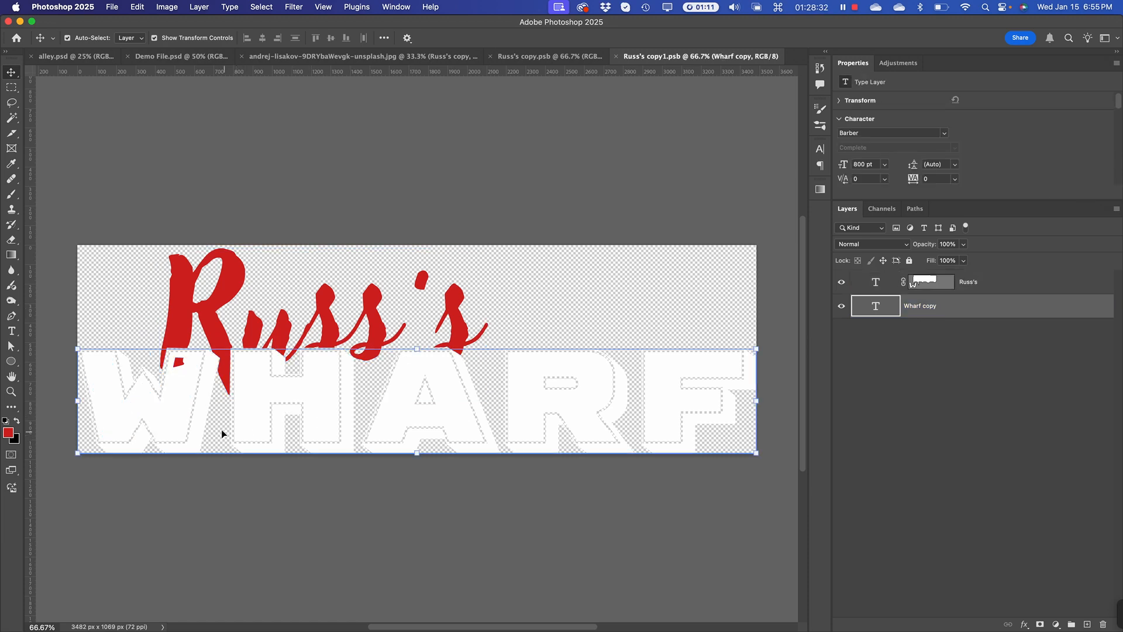
Step: Tighten the kerning between the W and H of WHARF to -100
{"action": "left_click", "coordinate": [12, 331]}
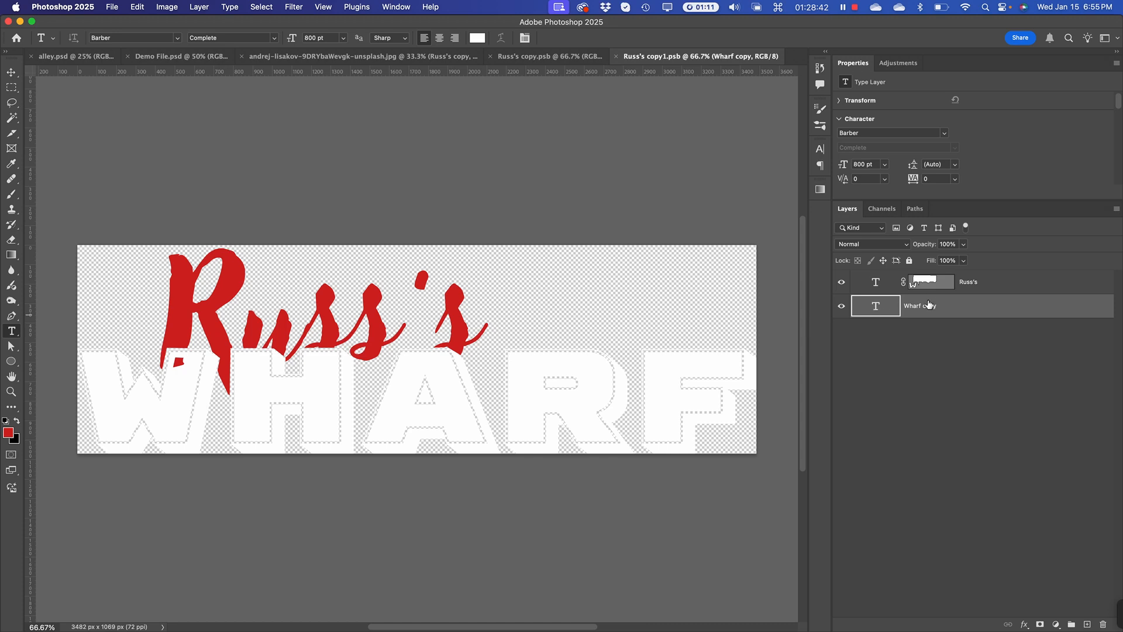
{"action": "left_click", "coordinate": [245, 395]}
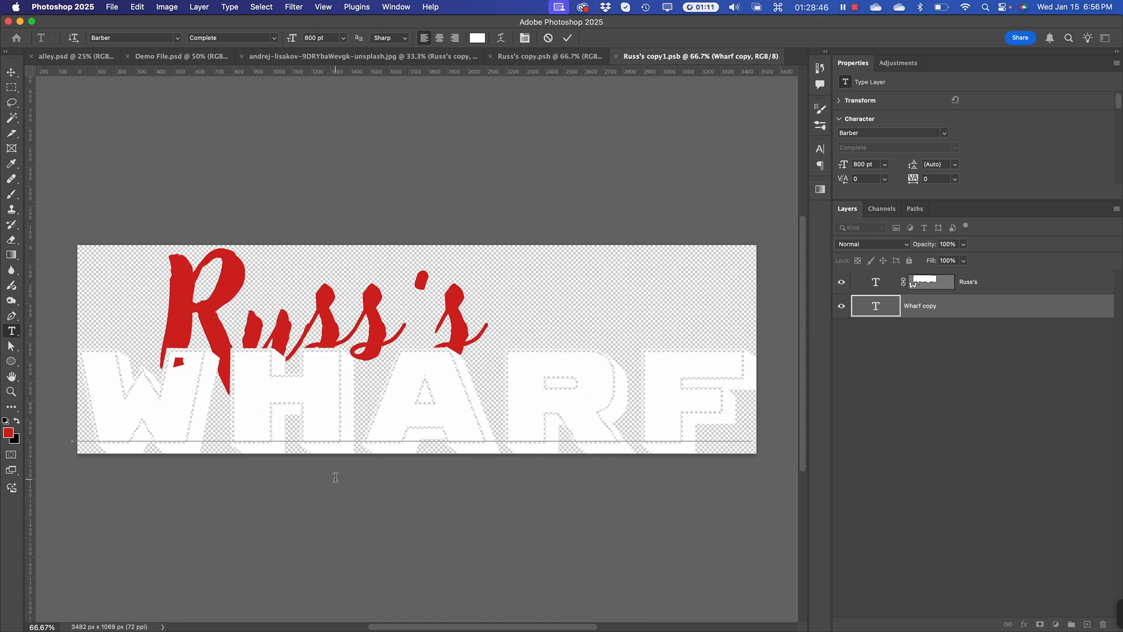
{"action": "key", "text": "alt"}
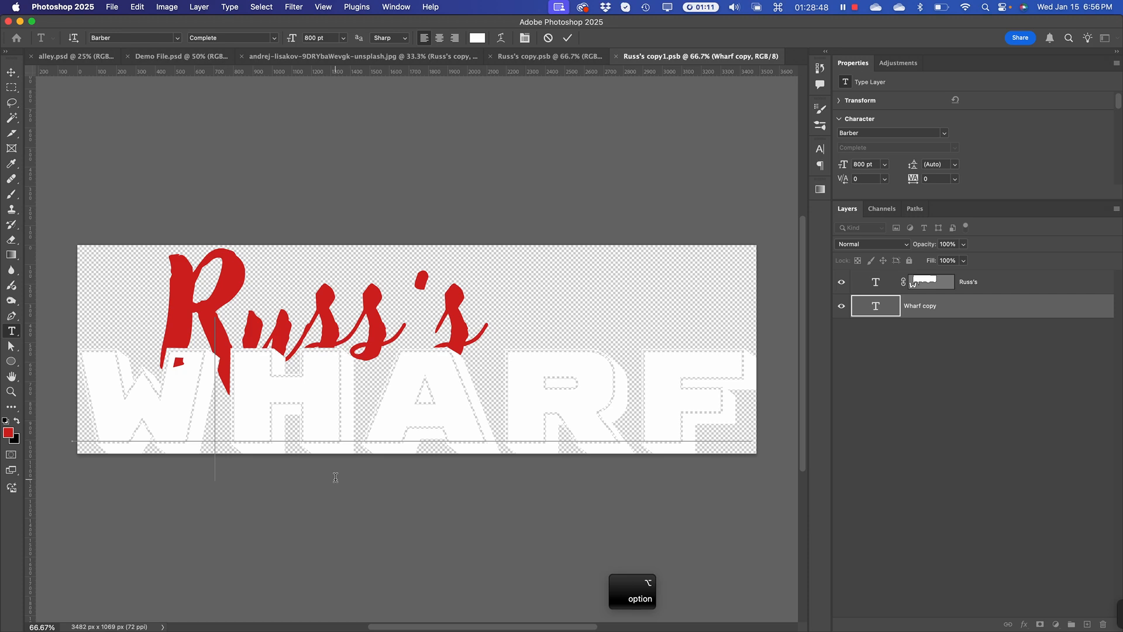
{"action": "key", "text": "alt+Left"}
{"action": "key", "text": "alt+Left"}
{"action": "key", "text": "alt+Left"}
{"action": "key", "text": "alt+Left"}
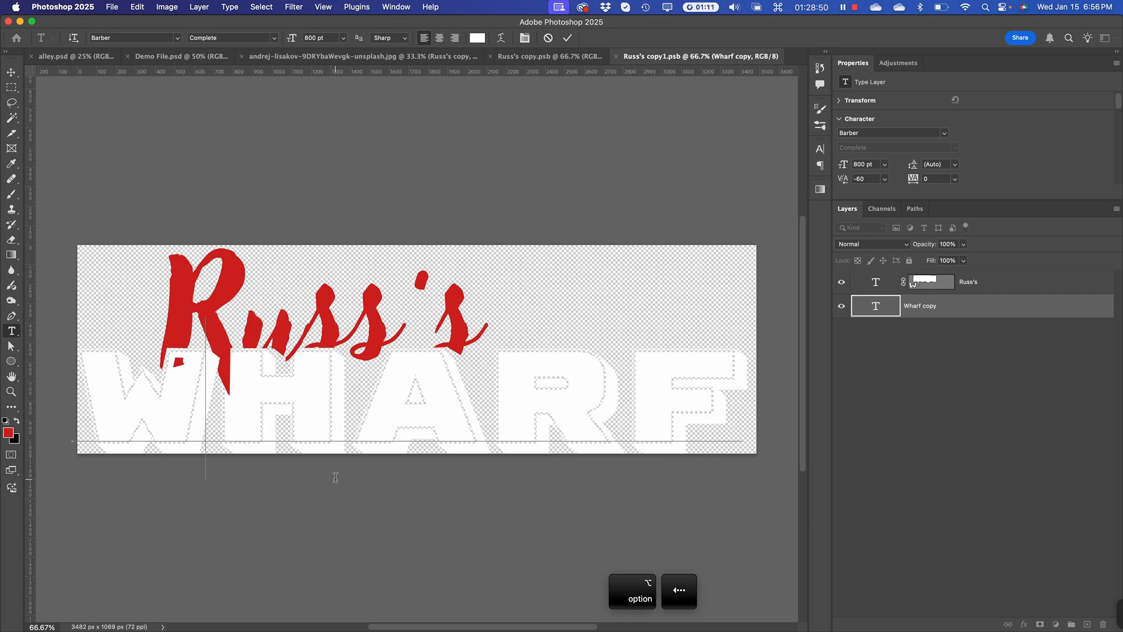
{"action": "key", "text": "alt+Left"}
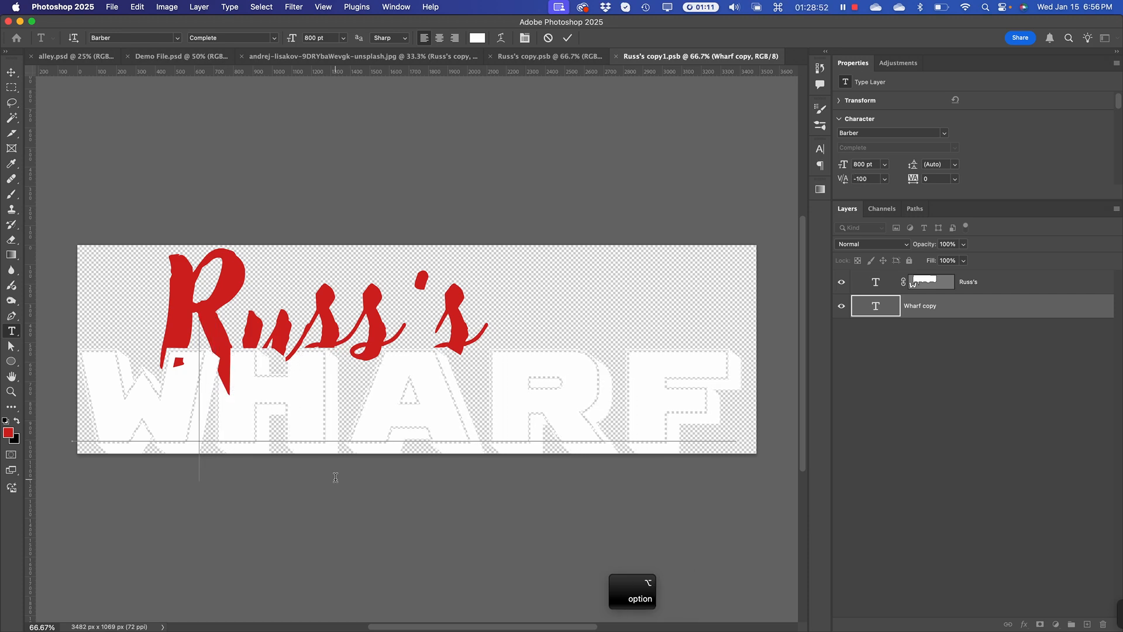
Step: Tighten the kerning between H and A to -40 and between R and F to -60 in WHARF
{"action": "key", "text": "Right"}
{"action": "key", "text": "alt+Left"}
{"action": "key", "text": "Right"}
{"action": "key", "text": "Right"}
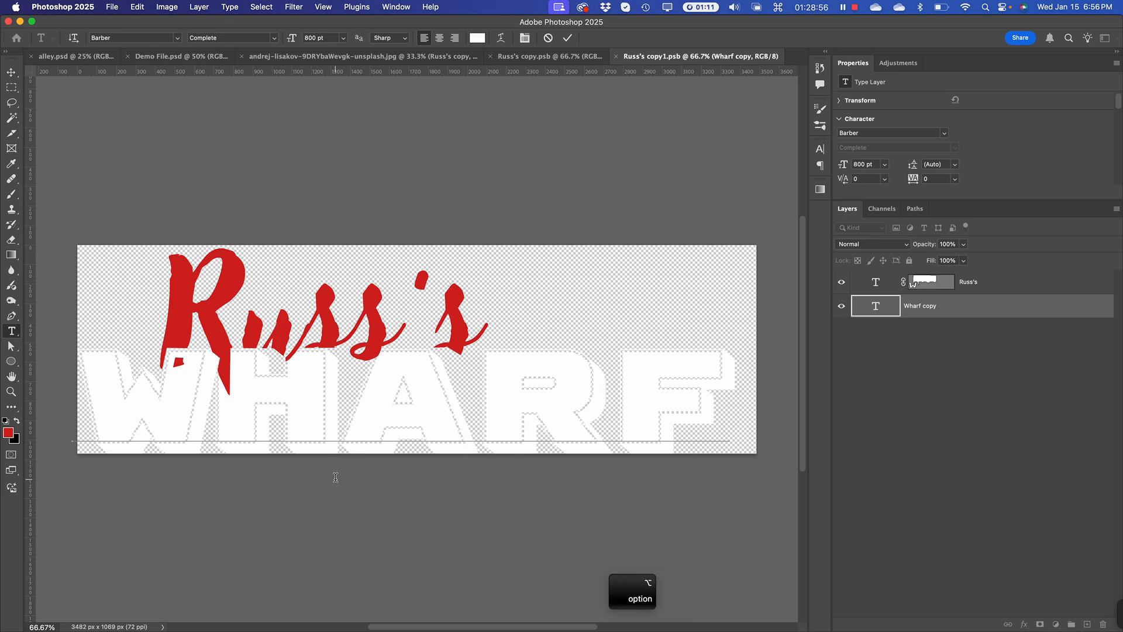
{"action": "key", "text": "alt+Left"}
Step: Tighten the kerning between the A and R of WHARF to -60
{"action": "key", "text": "alt+Left"}
{"action": "key", "text": "alt+Left"}
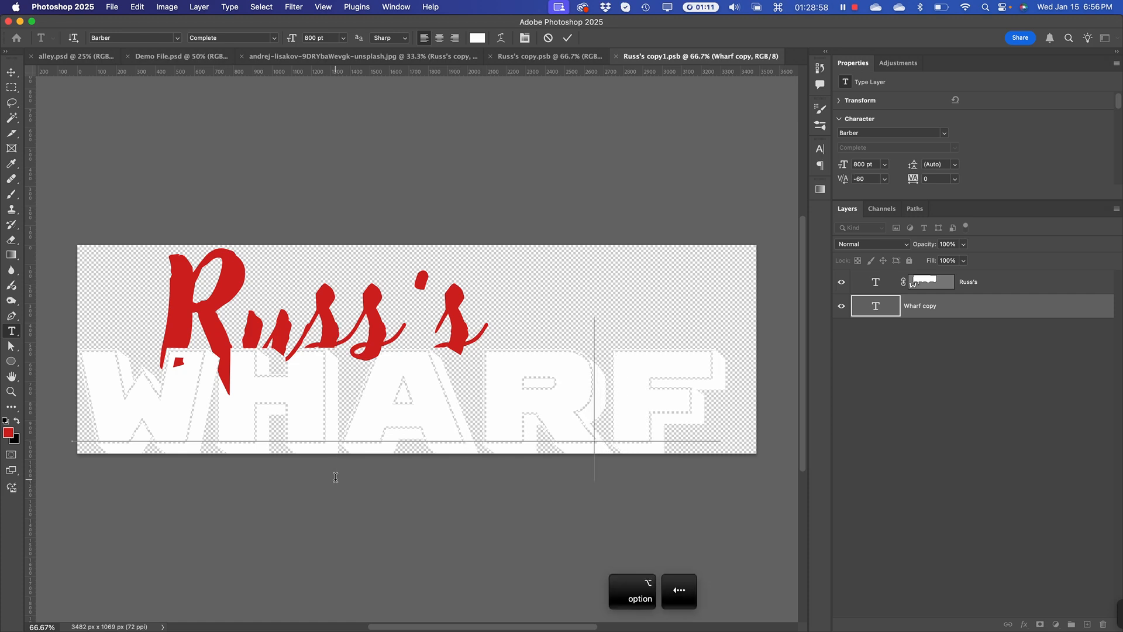
{"action": "key", "text": "Left"}
{"action": "key", "text": "alt+Left"}
{"action": "key", "text": "alt+Left"}
{"action": "key", "text": "alt+Left"}
{"action": "key", "text": "alt+Left"}
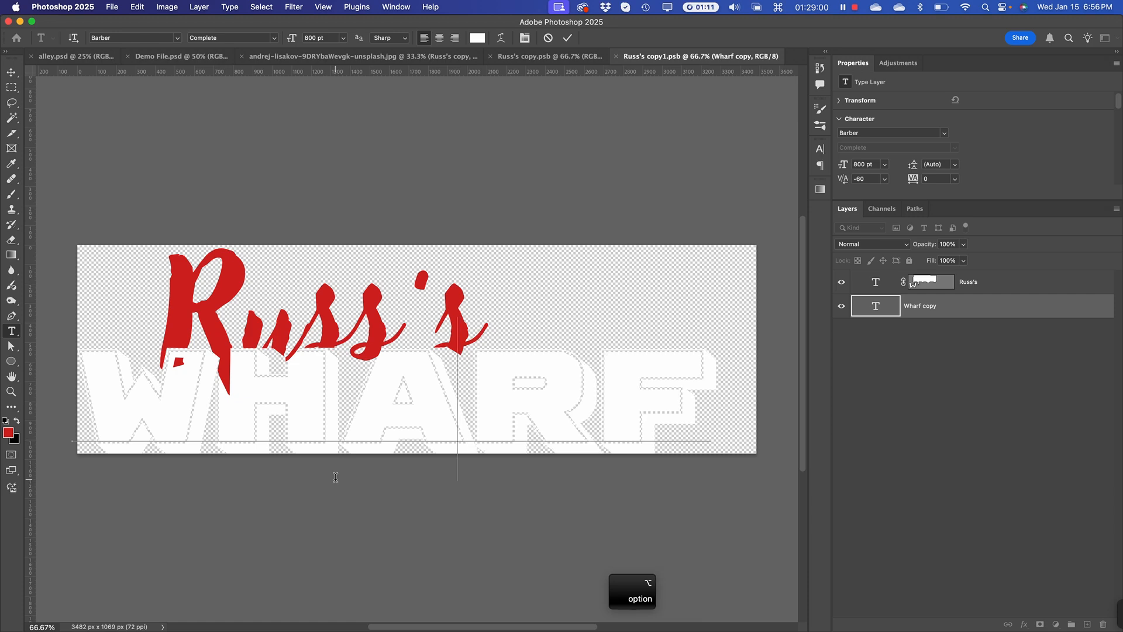
Step: Set the kerning between the H and A of WHARF to -60
{"action": "key", "text": "Right"}
{"action": "key", "text": "Left"}
{"action": "key", "text": "Left"}
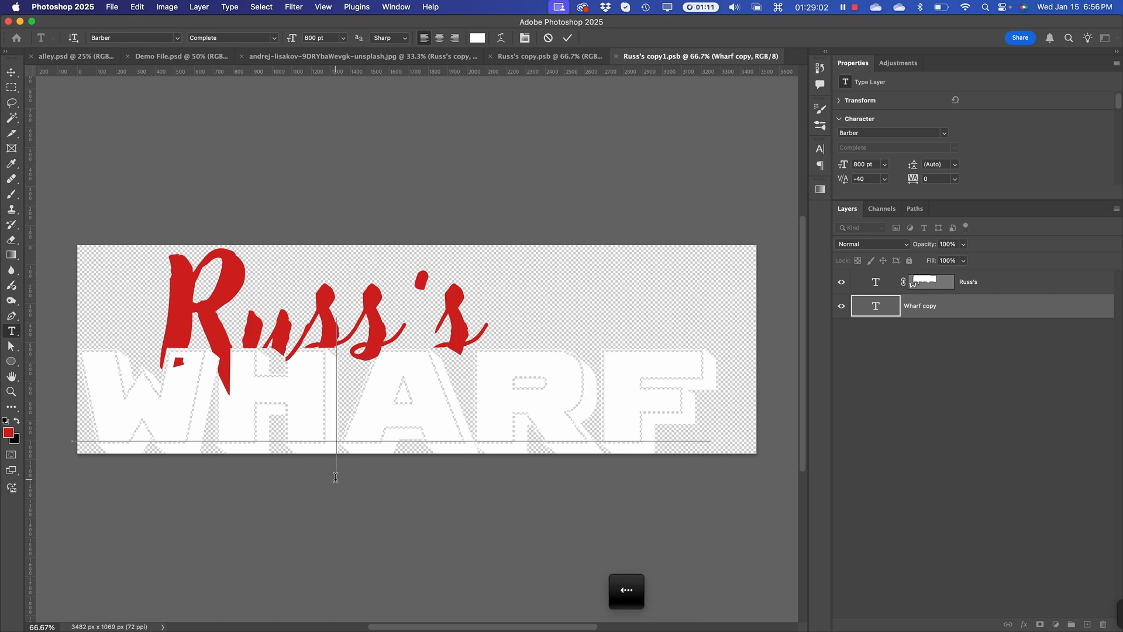
{"action": "key", "text": "alt+Left"}
{"action": "key", "text": "alt+Left"}
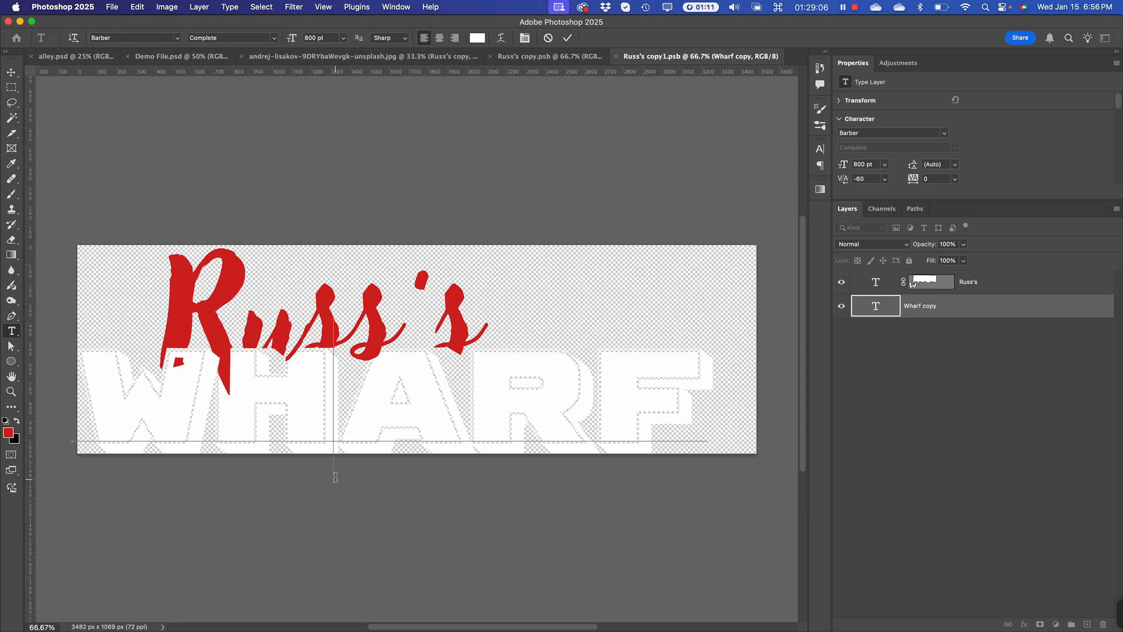
{"action": "key", "text": "Right"}
{"action": "key", "text": "Right"}
Step: Delete the W-shaped path from the Russ's layer's vector mask with the Direct Selection Tool
{"action": "left_click", "coordinate": [930, 284]}
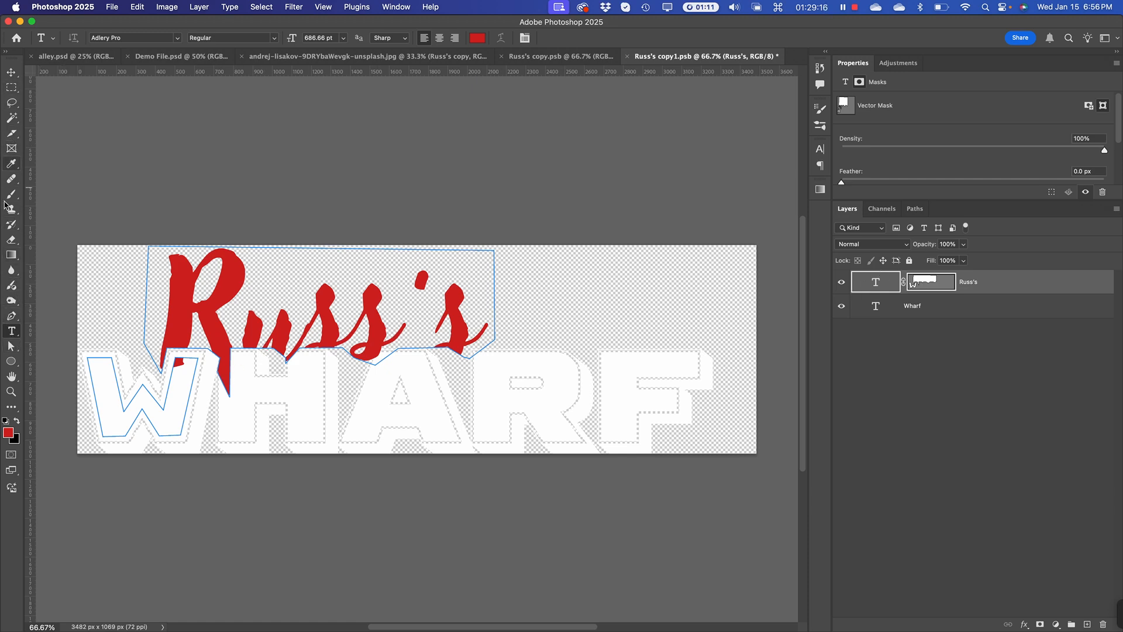
{"action": "left_click", "coordinate": [13, 350]}
{"action": "right_click", "coordinate": [13, 351]}
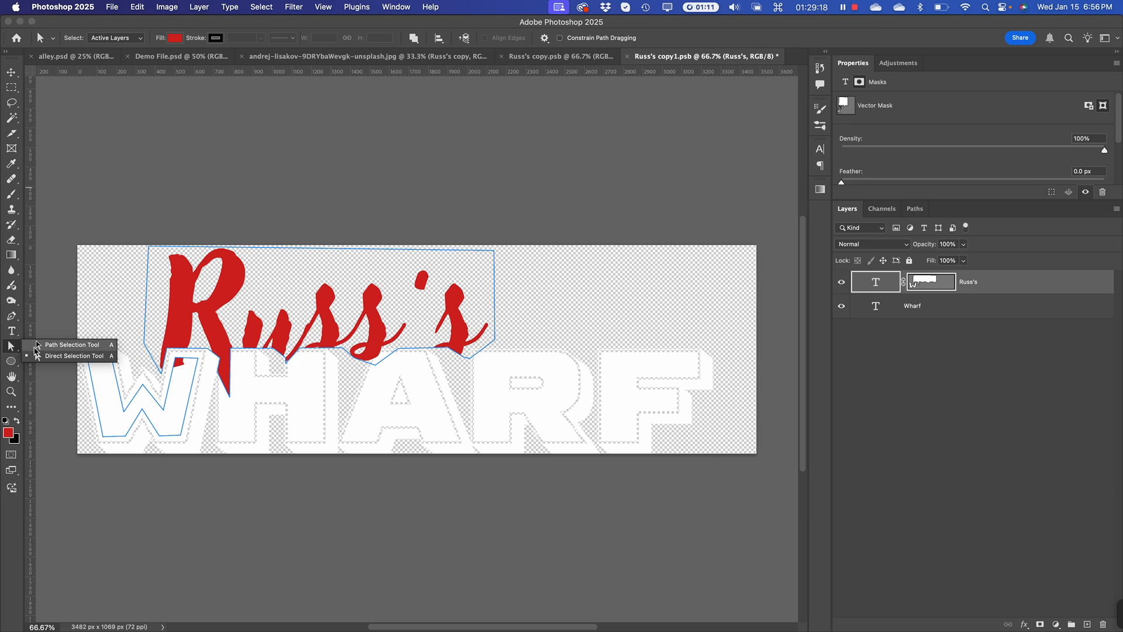
{"action": "left_click", "coordinate": [40, 355]}
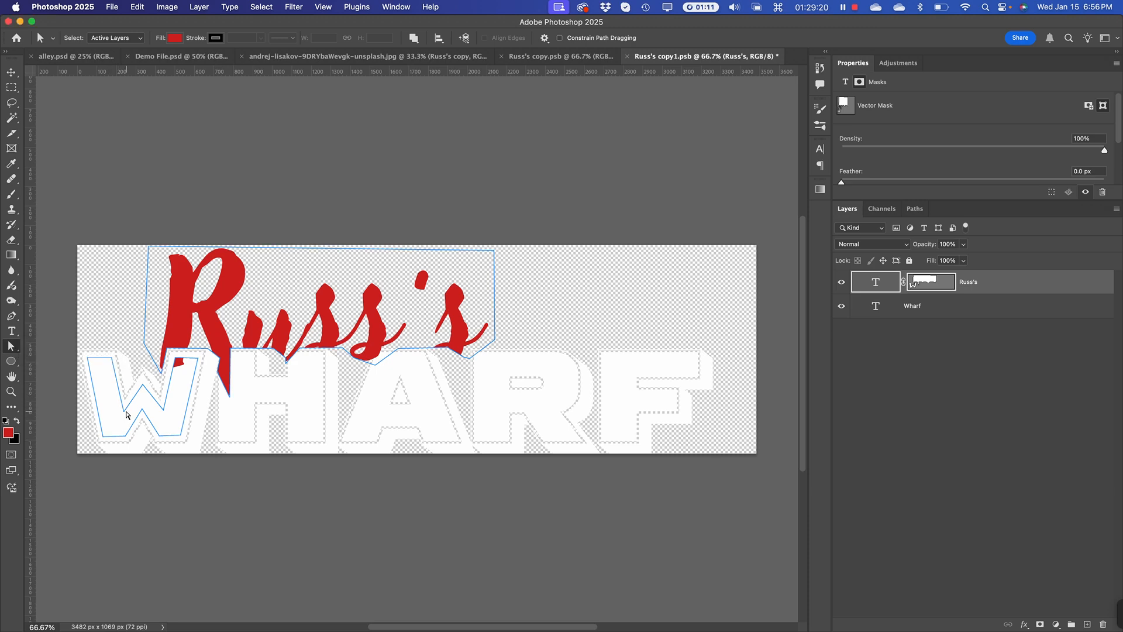
{"action": "left_click", "coordinate": [124, 412]}
{"action": "key", "text": "BackSpace"}
{"action": "key", "text": "BackSpace"}
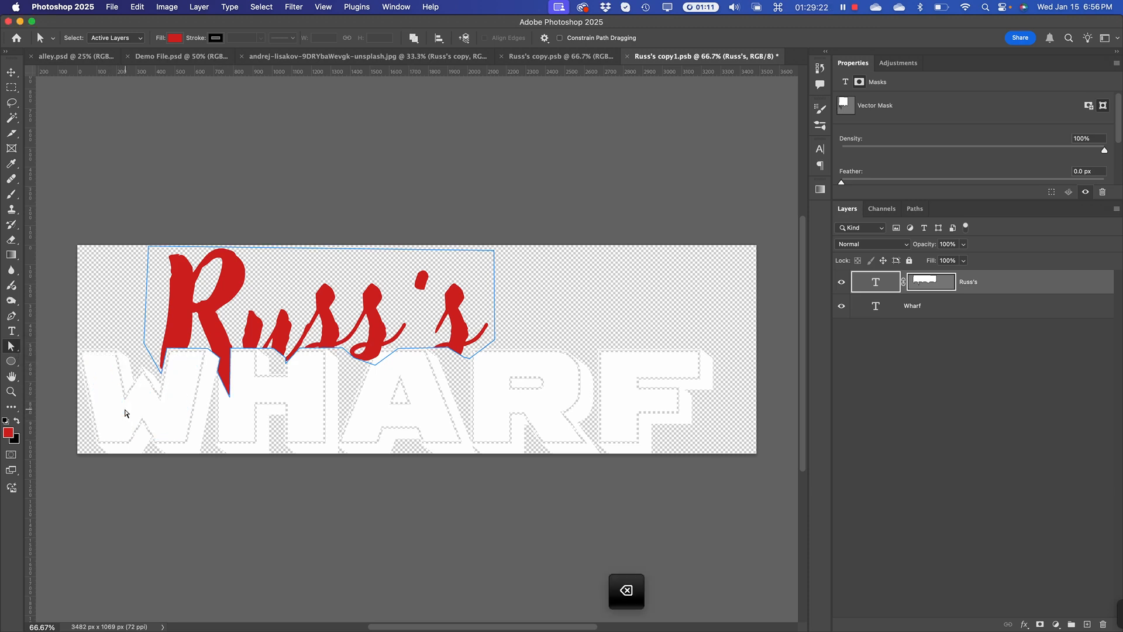
{"action": "left_click", "coordinate": [913, 396]}
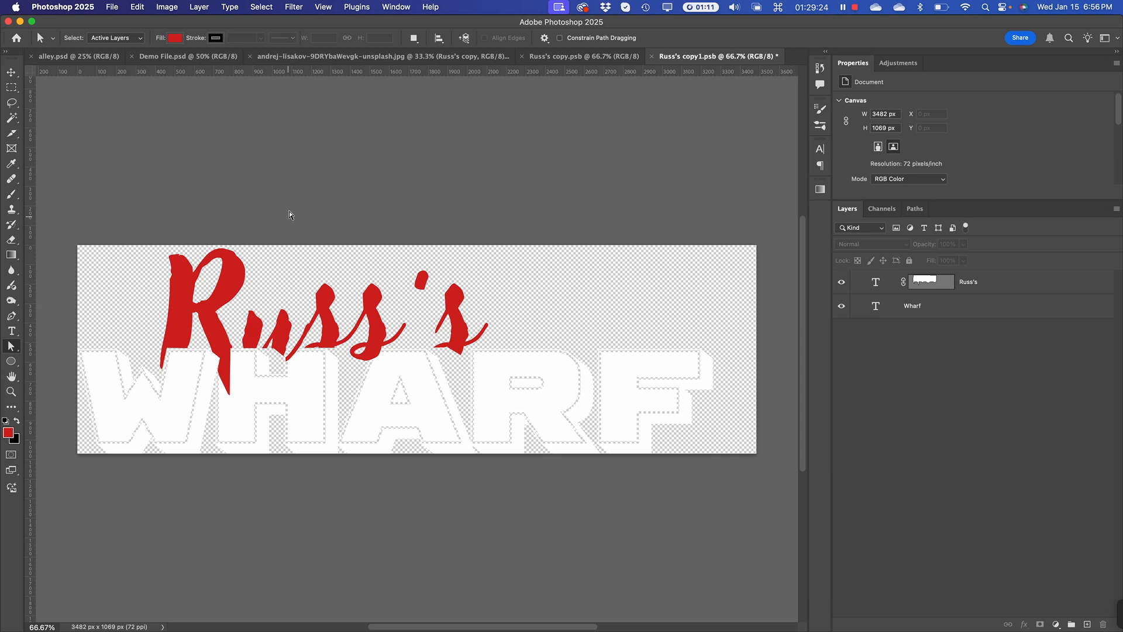
Step: Display the Russ's layer's vector mask path close up, where the red script overlaps the W and H
{"action": "key", "text": "super+equal"}
{"action": "key", "text": "super+equal"}
{"action": "key", "text": "super+equal"}
{"action": "key", "text": "super+equal"}
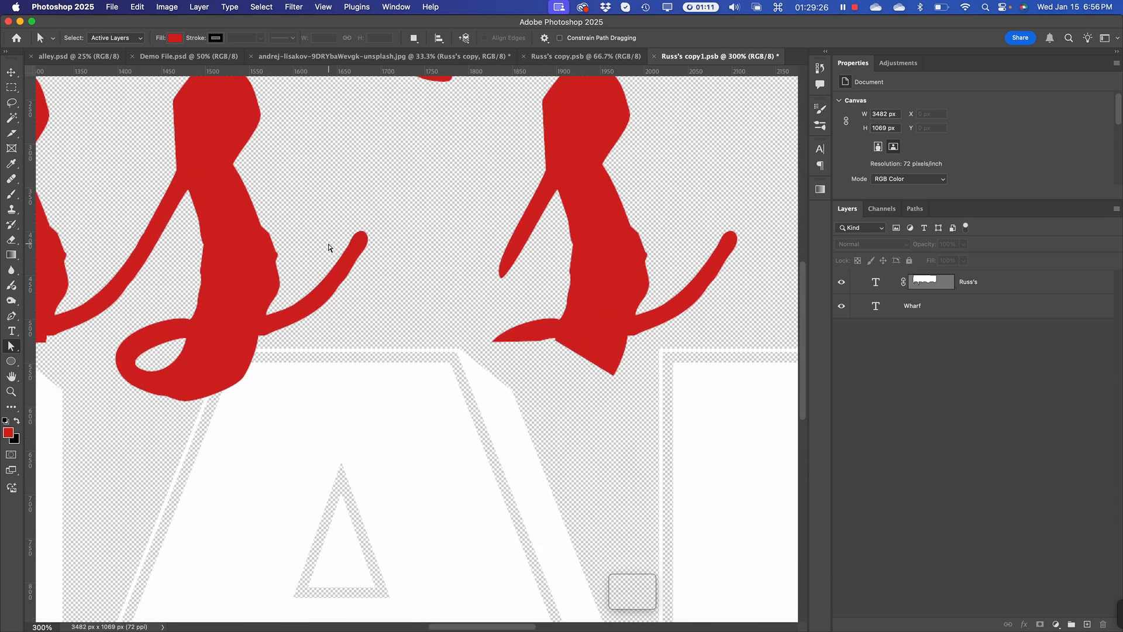
{"action": "key", "text": "space"}
{"action": "left_click_drag", "start_coordinate": [236, 300], "coordinate": [778, 301]}
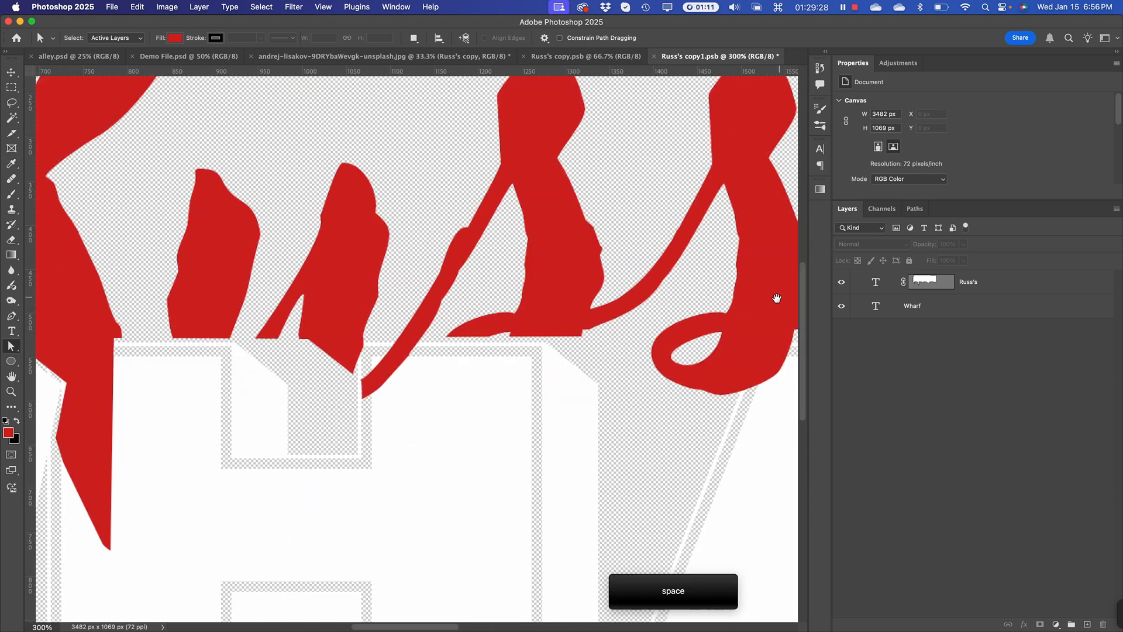
{"action": "left_click_drag", "start_coordinate": [314, 431], "coordinate": [665, 324]}
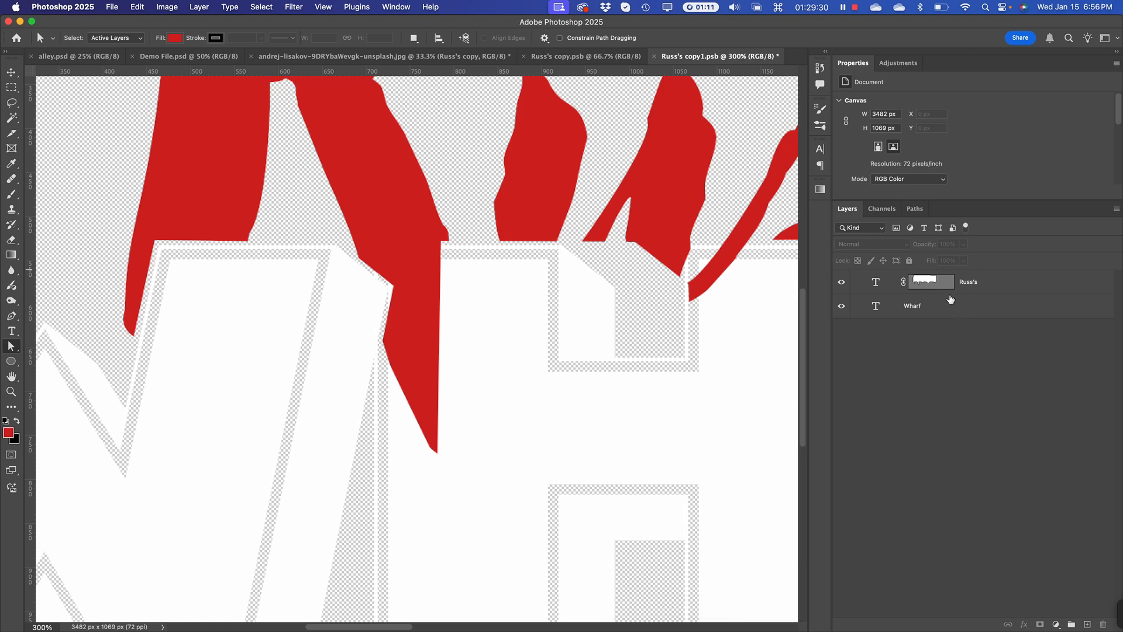
{"action": "left_click", "coordinate": [936, 283]}
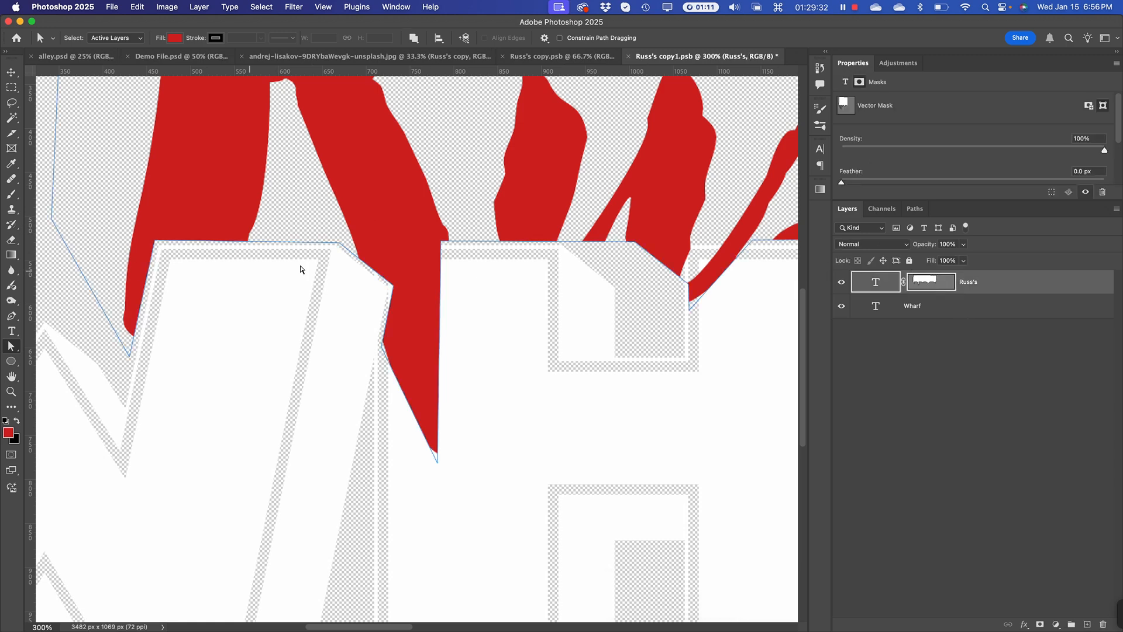
{"action": "left_click", "coordinate": [441, 244]}
{"action": "left_click", "coordinate": [438, 463]}
{"action": "key", "text": "BackSpace"}
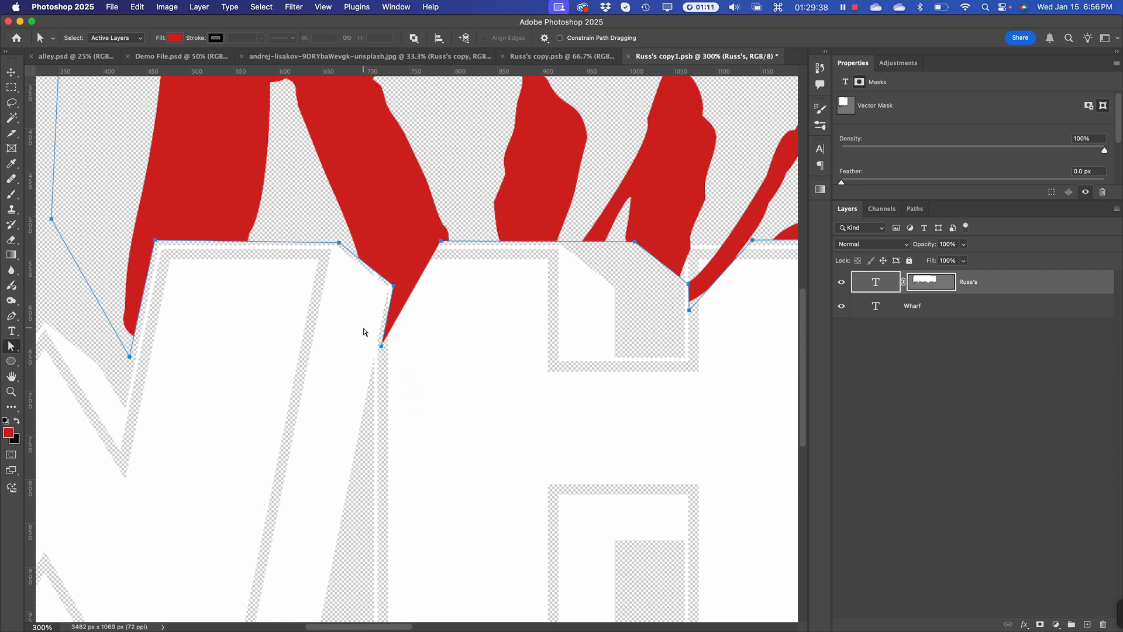
{"action": "left_click_drag", "start_coordinate": [381, 346], "coordinate": [387, 313]}
{"action": "key", "text": "super+z"}
{"action": "left_click", "coordinate": [383, 350]}
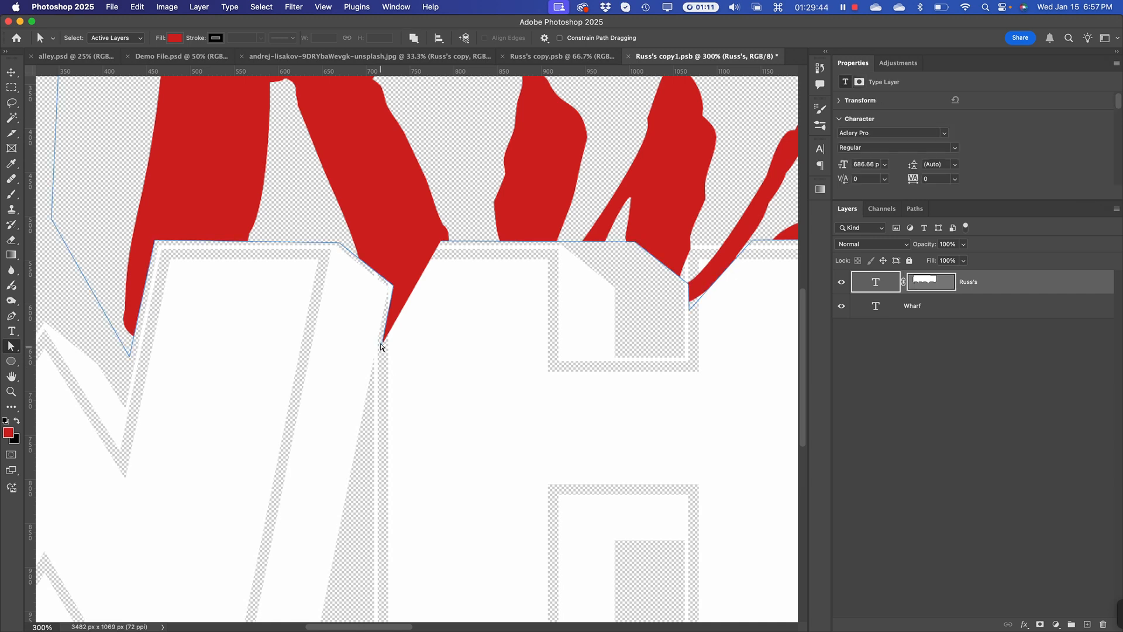
{"action": "left_click", "coordinate": [381, 347]}
{"action": "left_click_drag", "start_coordinate": [396, 328], "coordinate": [420, 310]}
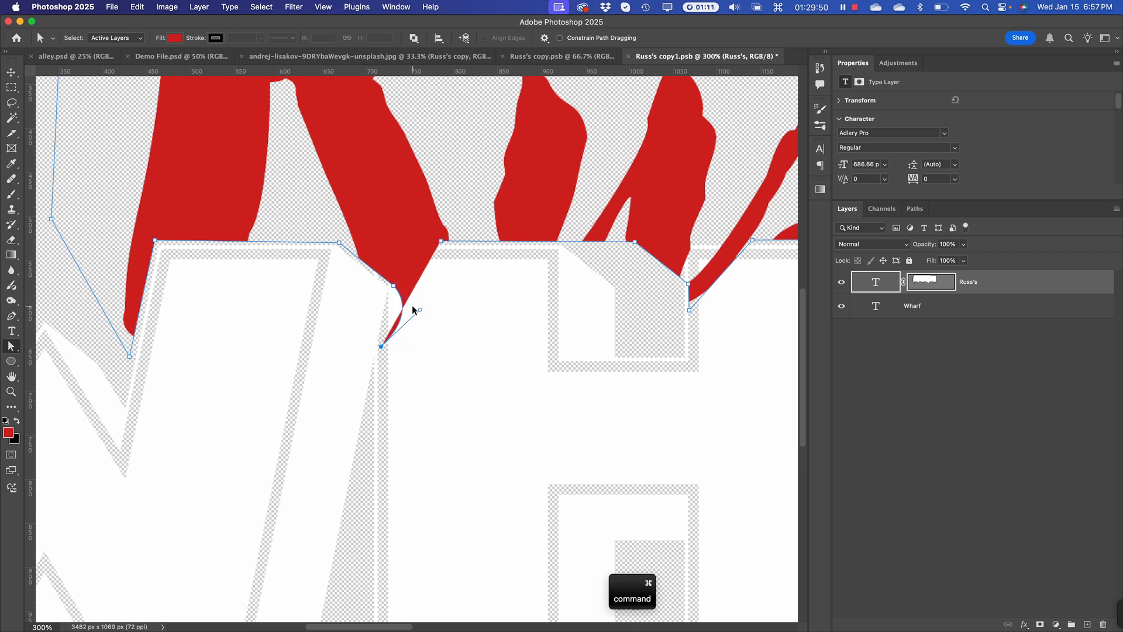
{"action": "key", "text": "super+z"}
{"action": "key", "text": "super+z"}
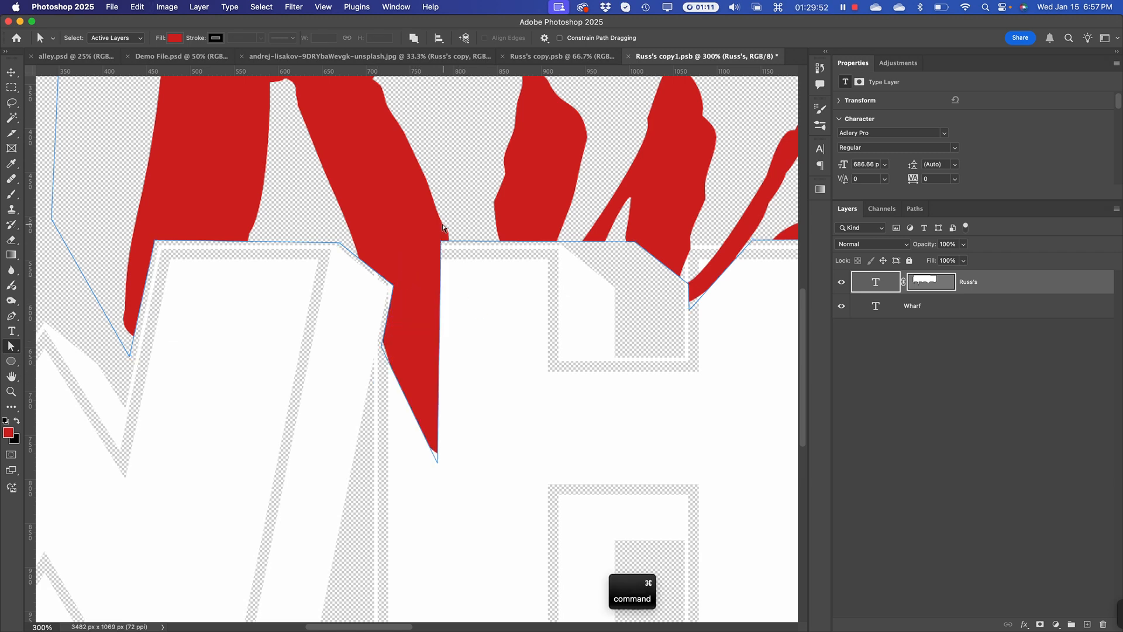
Step: Move the vector mask points around the R's leg so it ends along the edges of the W and H
{"action": "left_click_drag", "start_coordinate": [441, 242], "coordinate": [458, 244]}
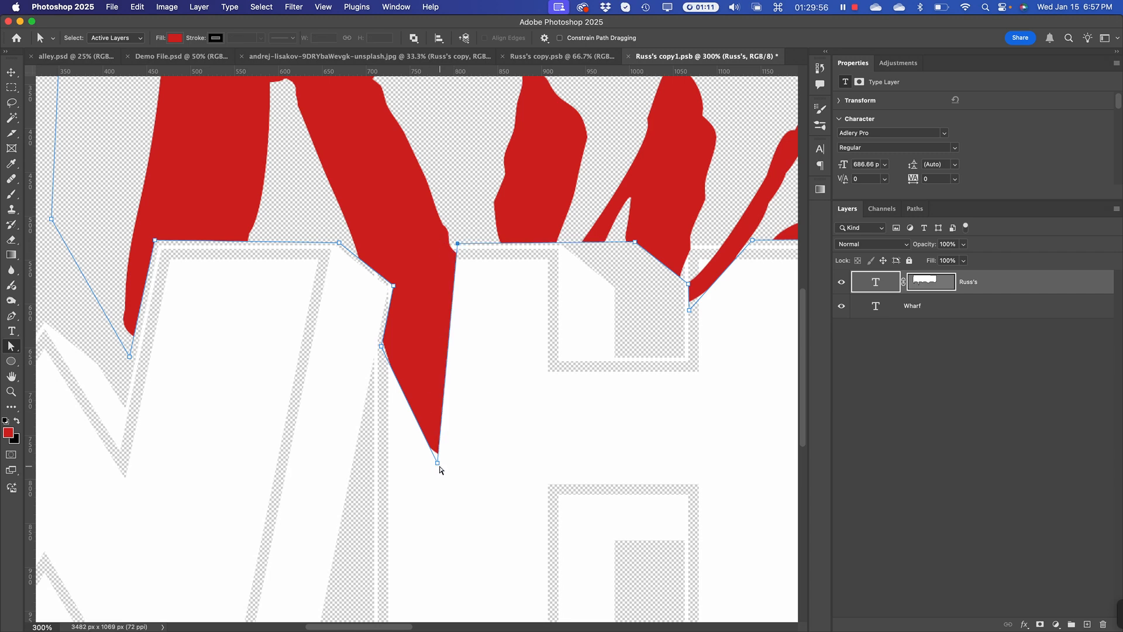
{"action": "left_click_drag", "start_coordinate": [437, 463], "coordinate": [416, 244]}
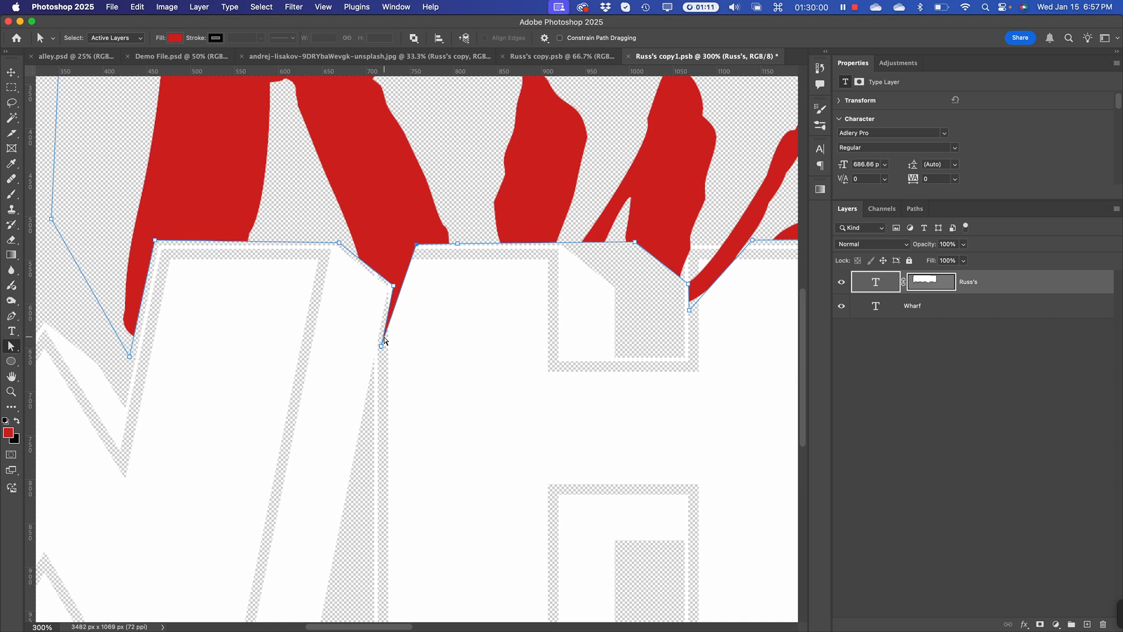
{"action": "left_click_drag", "start_coordinate": [384, 343], "coordinate": [393, 246]}
{"action": "key", "text": "super+z"}
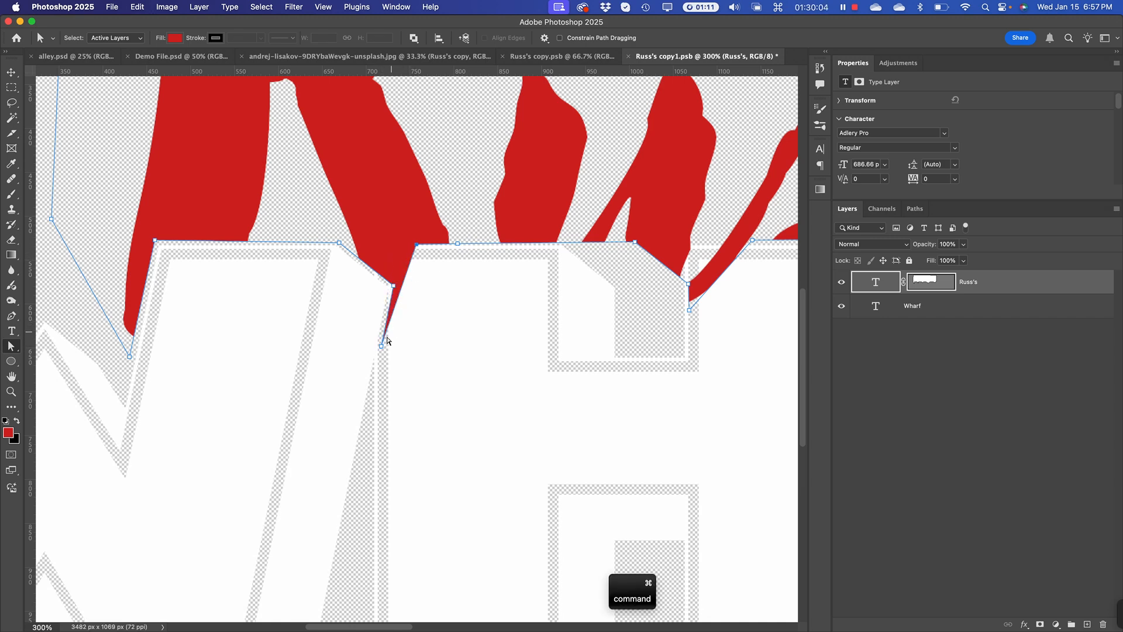
{"action": "left_click_drag", "start_coordinate": [382, 346], "coordinate": [401, 244]}
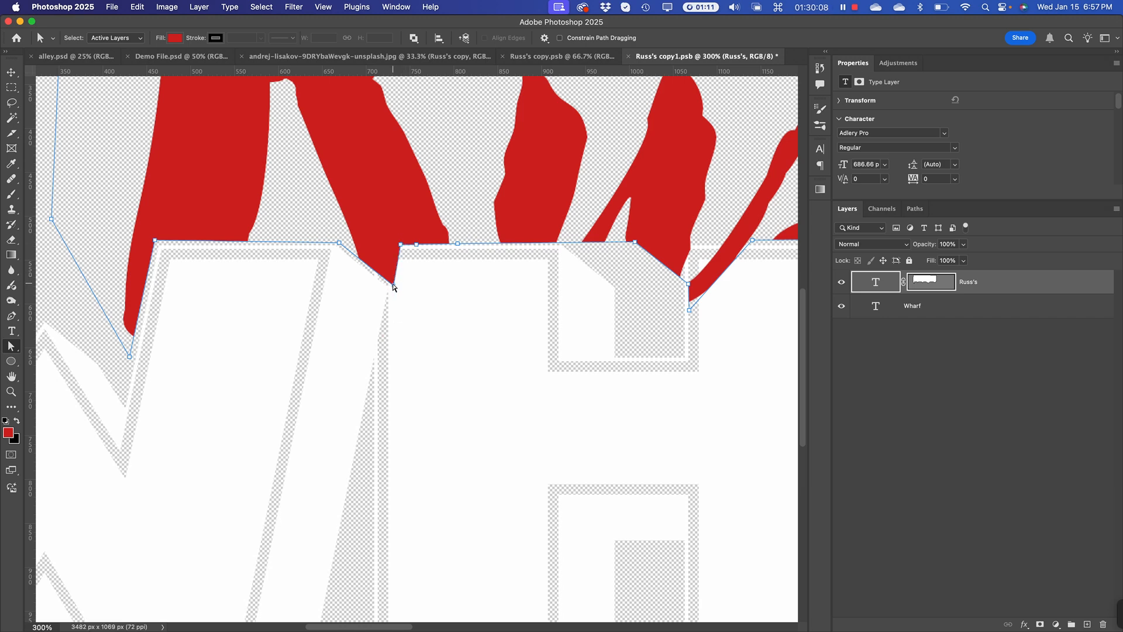
{"action": "left_click_drag", "start_coordinate": [394, 286], "coordinate": [359, 261]}
{"action": "left_click_drag", "start_coordinate": [370, 268], "coordinate": [374, 244]}
Step: Reposition the vector mask points beneath the u to follow the H's bevelled corner and reveal the full curve of the u
{"action": "left_click", "coordinate": [633, 243]}
{"action": "left_click_drag", "start_coordinate": [634, 244], "coordinate": [560, 242]}
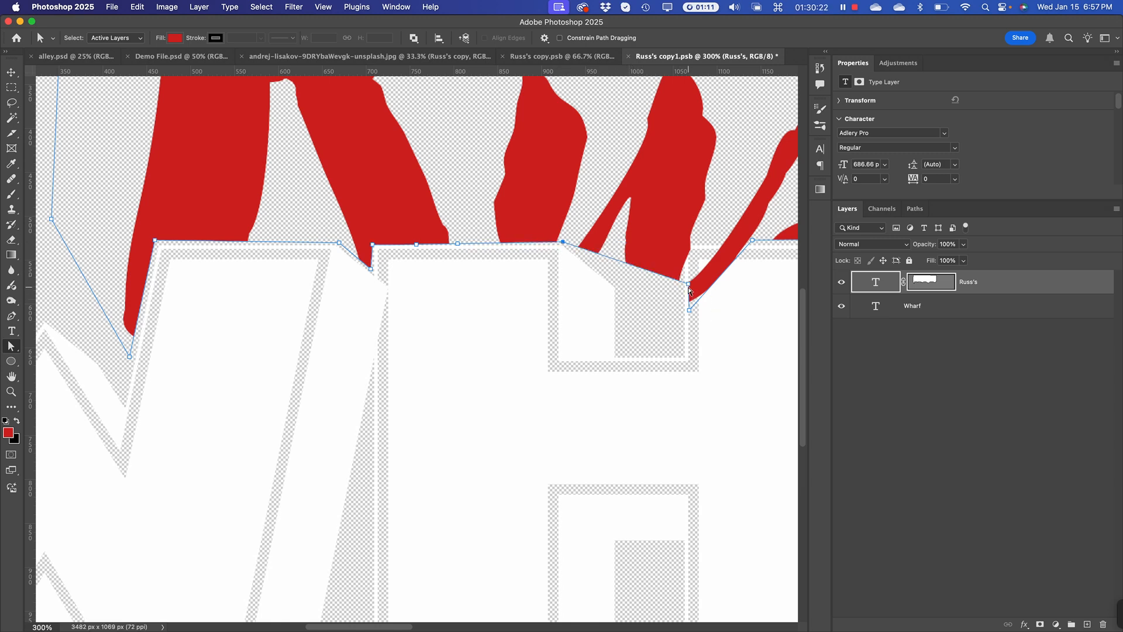
{"action": "left_click_drag", "start_coordinate": [689, 285], "coordinate": [617, 287]}
{"action": "left_click", "coordinate": [689, 317]}
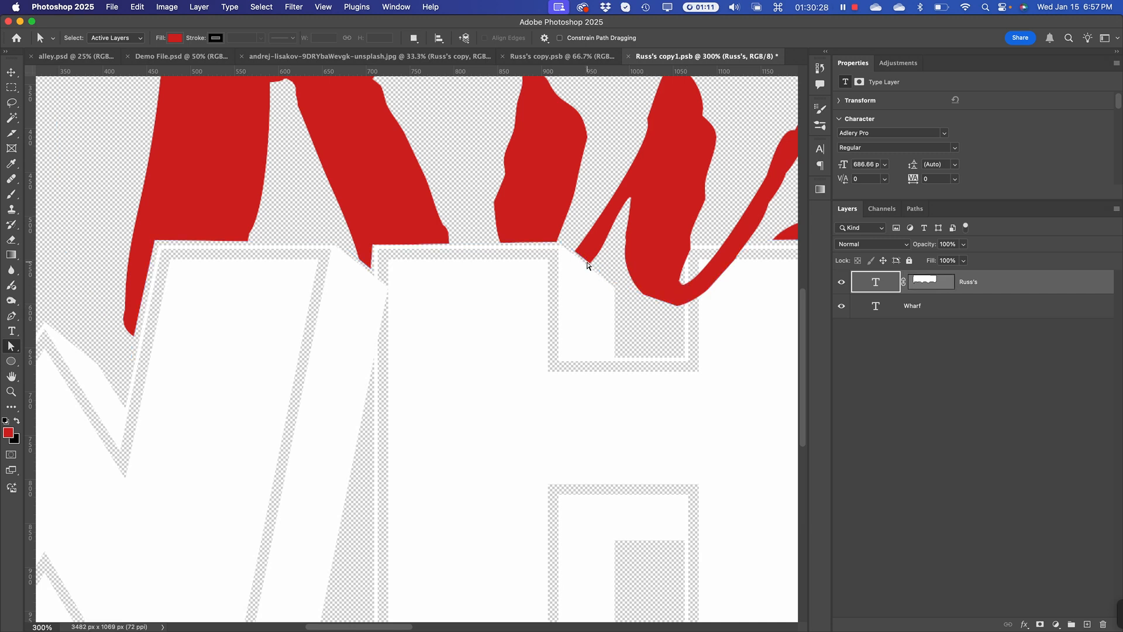
{"action": "left_click", "coordinate": [927, 283]}
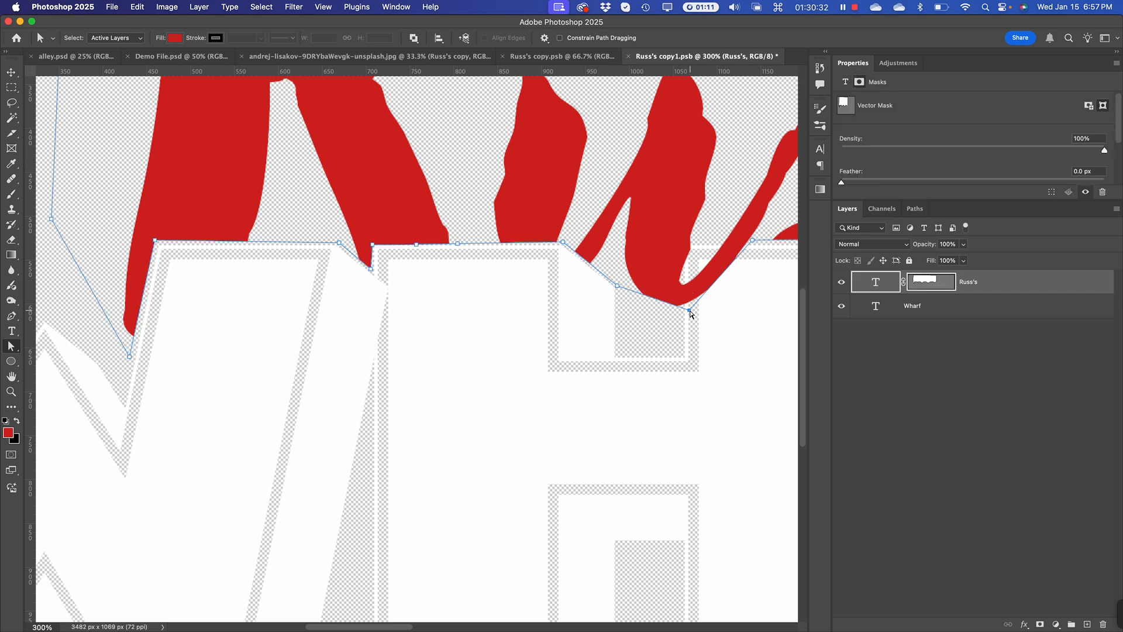
{"action": "left_click_drag", "start_coordinate": [690, 311], "coordinate": [675, 329]}
{"action": "left_click_drag", "start_coordinate": [752, 241], "coordinate": [757, 240]}
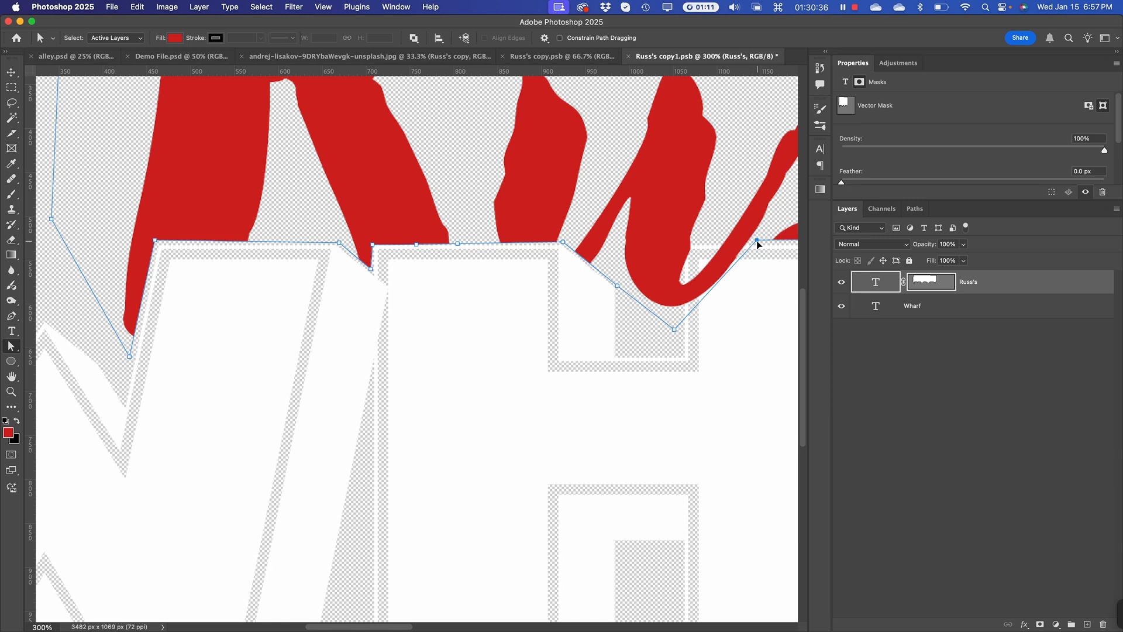
Step: Move the Russ's vector mask points beneath the second and final s downward to reveal their full lower curves over WHARF
{"action": "key", "text": "super+minus"}
{"action": "key", "text": "super+minus"}
{"action": "key", "text": "super+minus"}
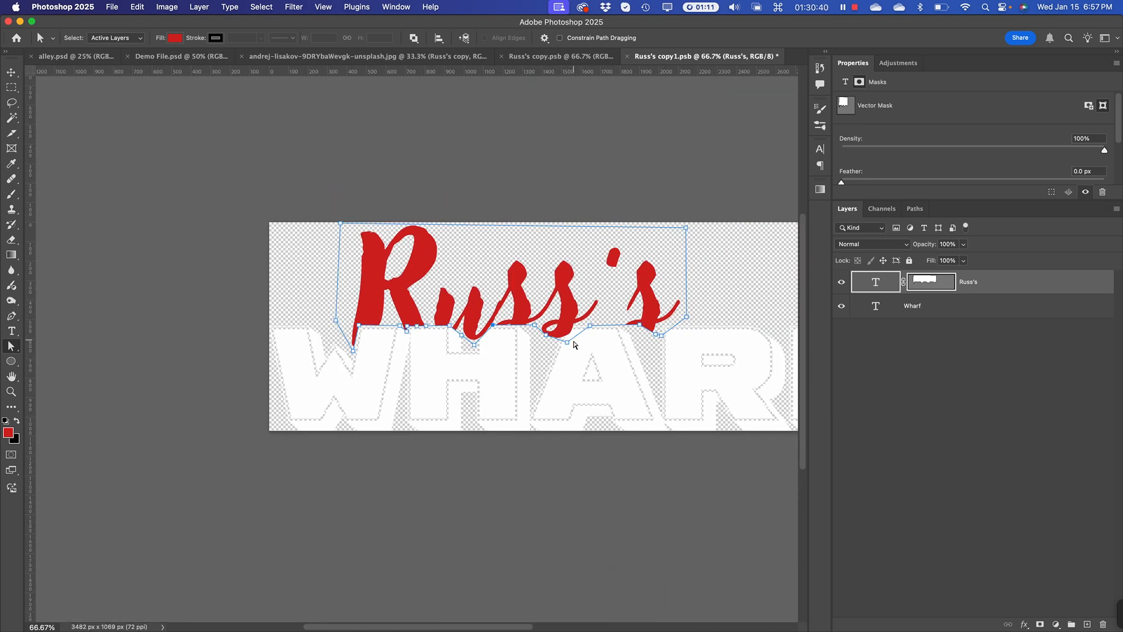
{"action": "left_click", "coordinate": [544, 342]}
{"action": "left_click", "coordinate": [545, 342]}
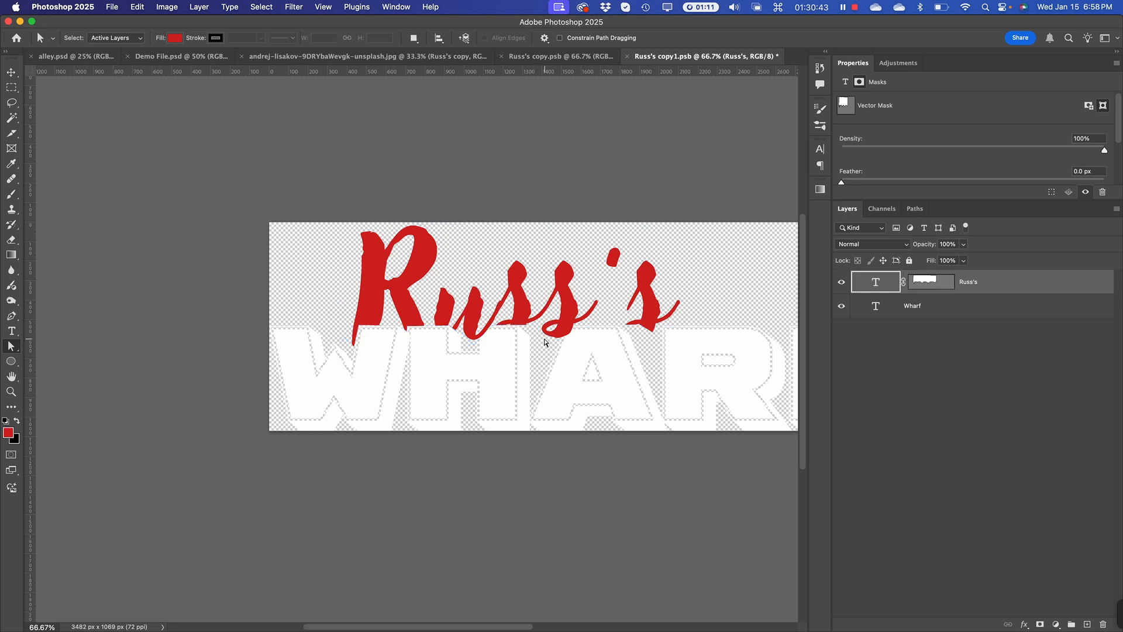
{"action": "left_click", "coordinate": [929, 280]}
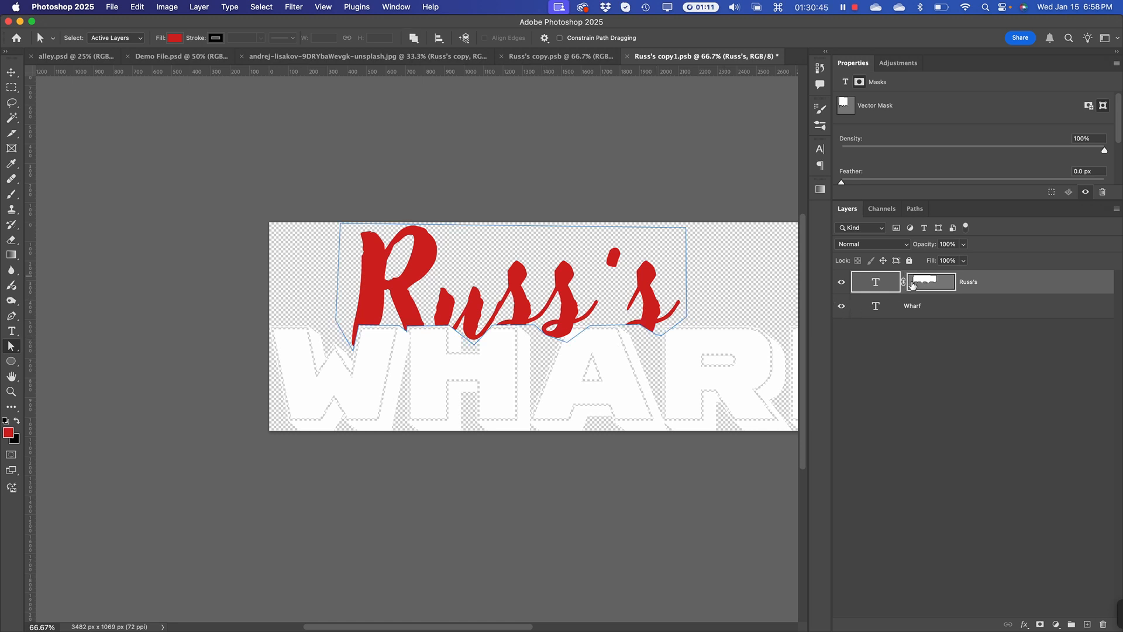
{"action": "left_click", "coordinate": [547, 340]}
{"action": "left_click_drag", "start_coordinate": [545, 338], "coordinate": [543, 342]}
{"action": "left_click_drag", "start_coordinate": [639, 325], "coordinate": [638, 344]}
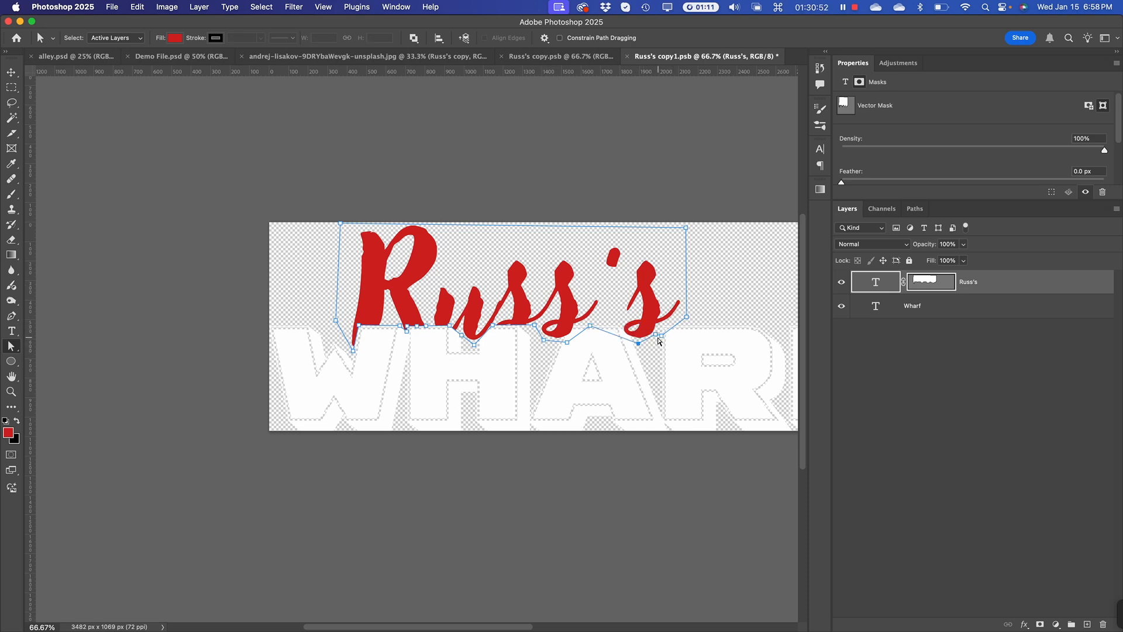
{"action": "left_click", "coordinate": [739, 246]}
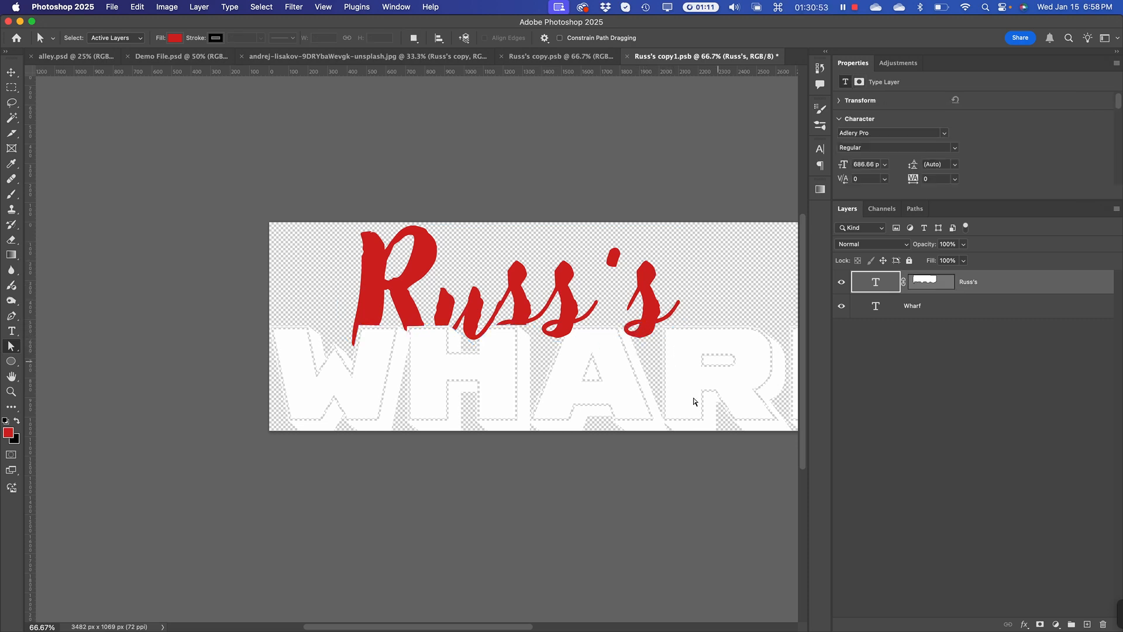
Step: Save the edited smart object contents and return to the wood-plank photo document with no layer selected
{"action": "left_click", "coordinate": [1037, 335]}
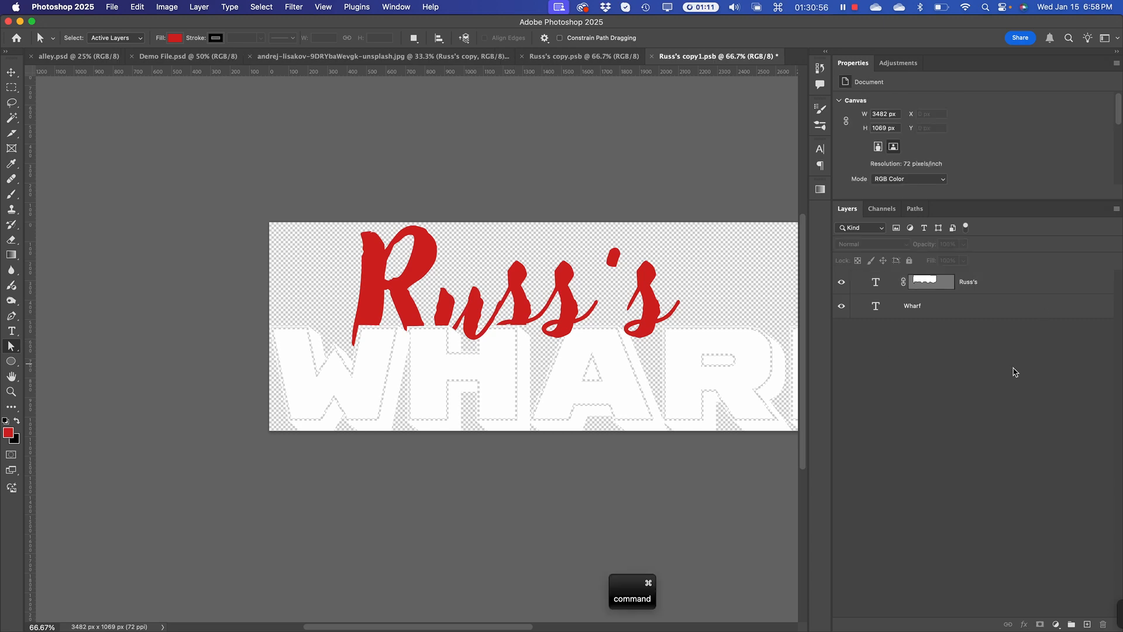
{"action": "key", "text": "super+s"}
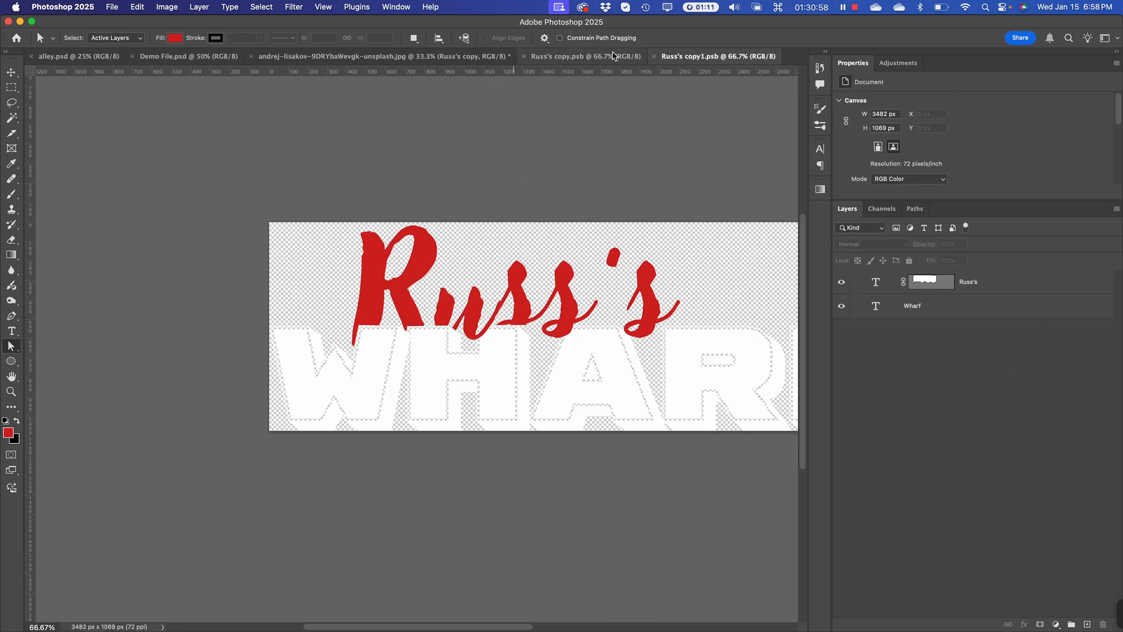
{"action": "left_click", "coordinate": [612, 56]}
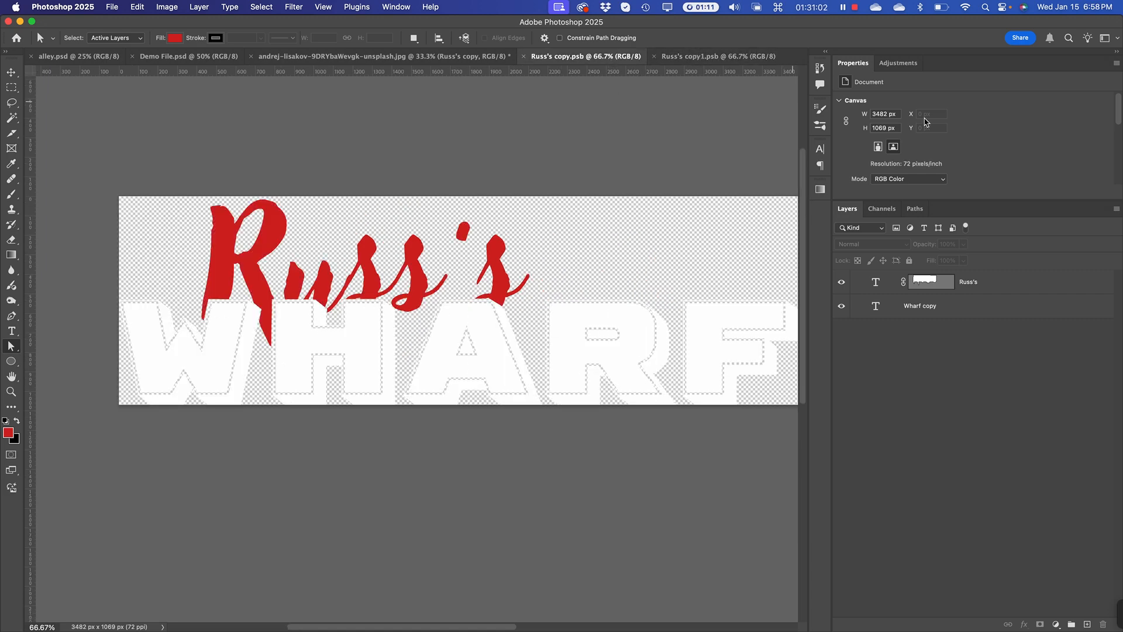
{"action": "left_click", "coordinate": [438, 56]}
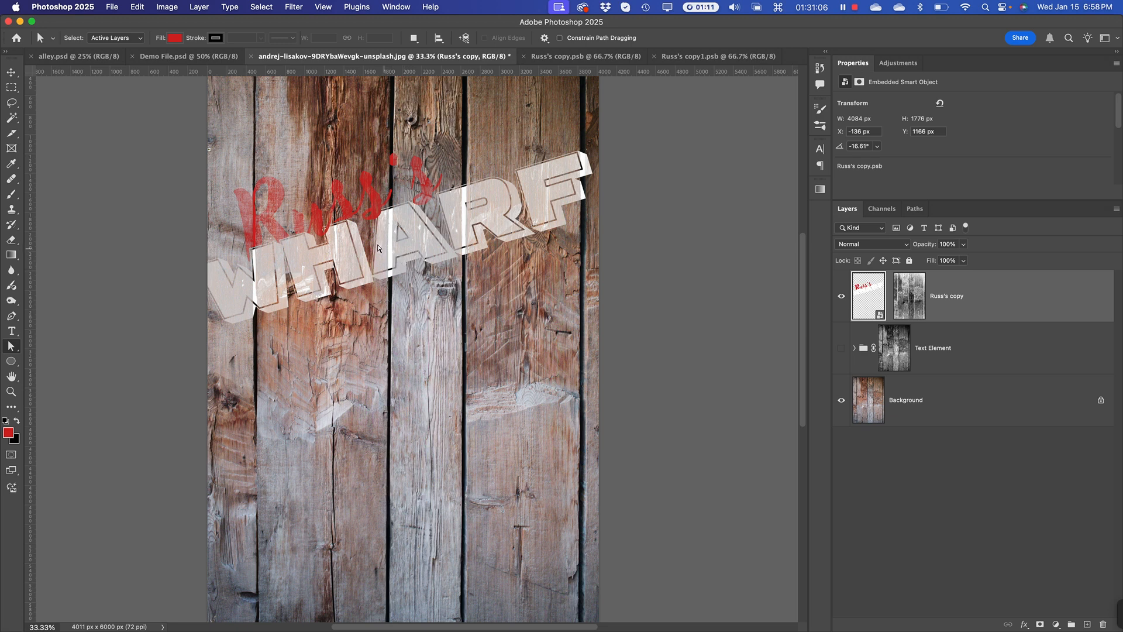
{"action": "left_click", "coordinate": [995, 458]}
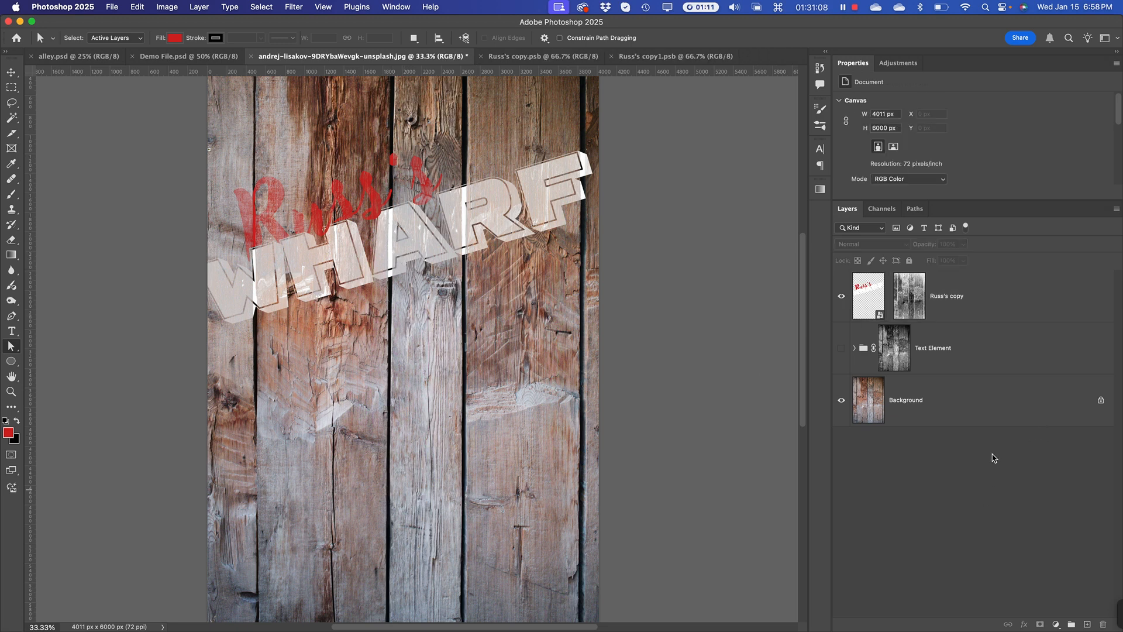